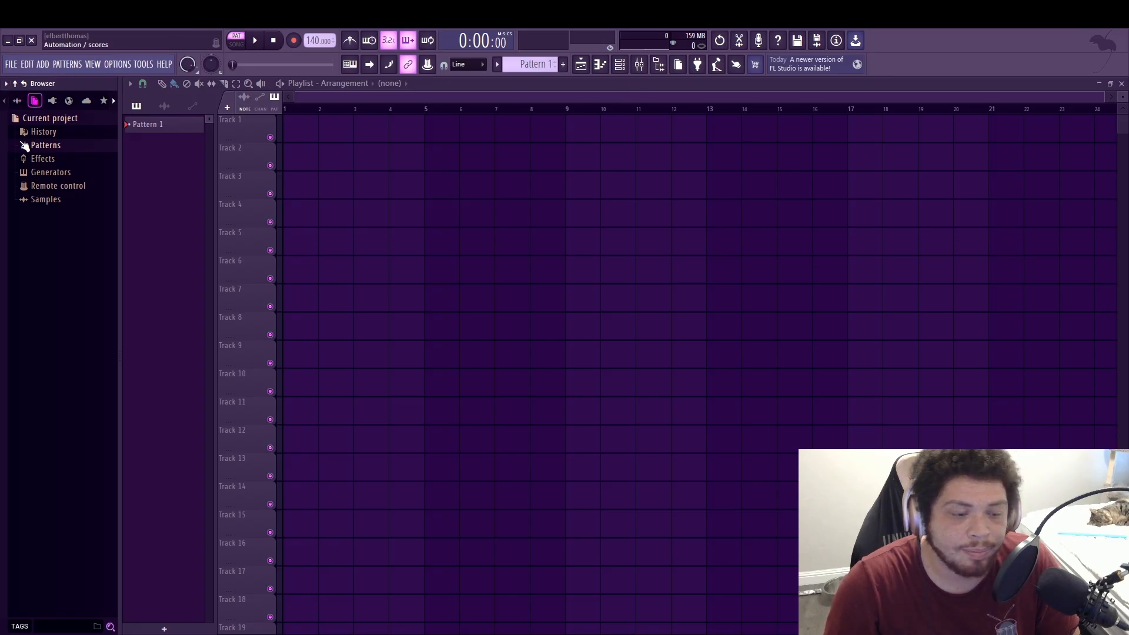
Show all folders in the browser and collapse the Cymatics folder
click(17, 101)
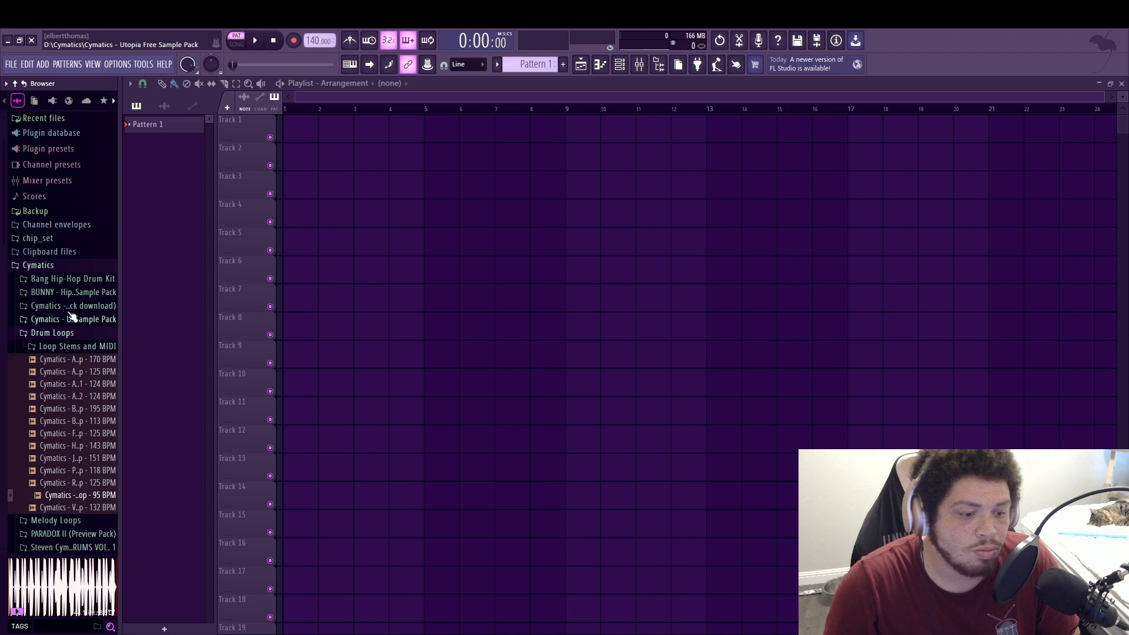
click(73, 266)
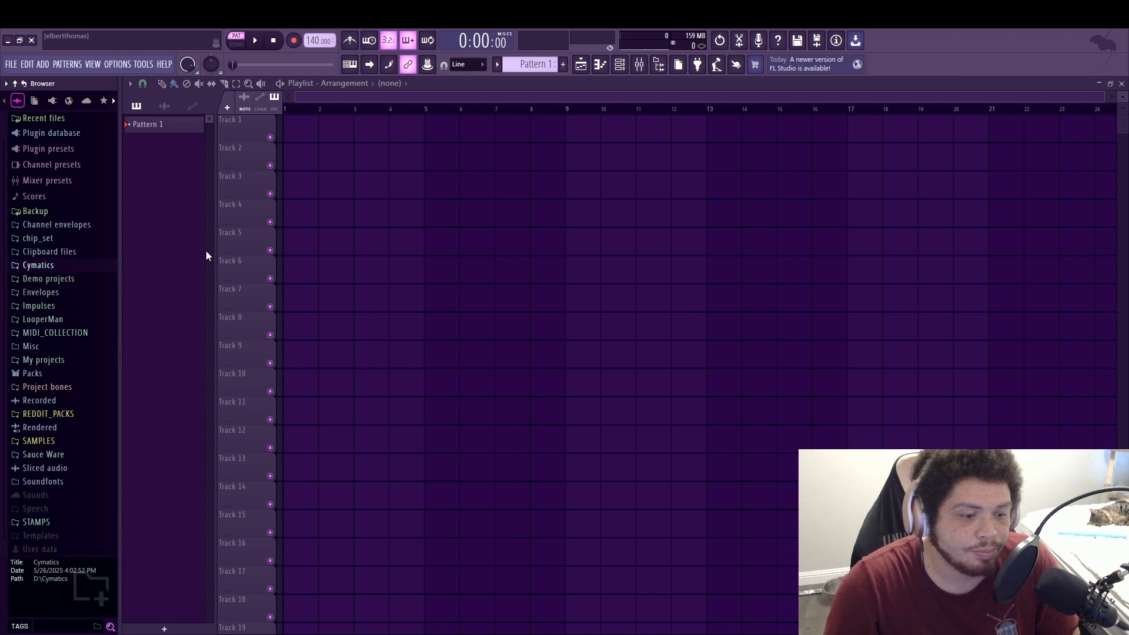
Open the channel rack, replace the default Sampler channel with the Spawn instrument, and move the plugin window
click(621, 66)
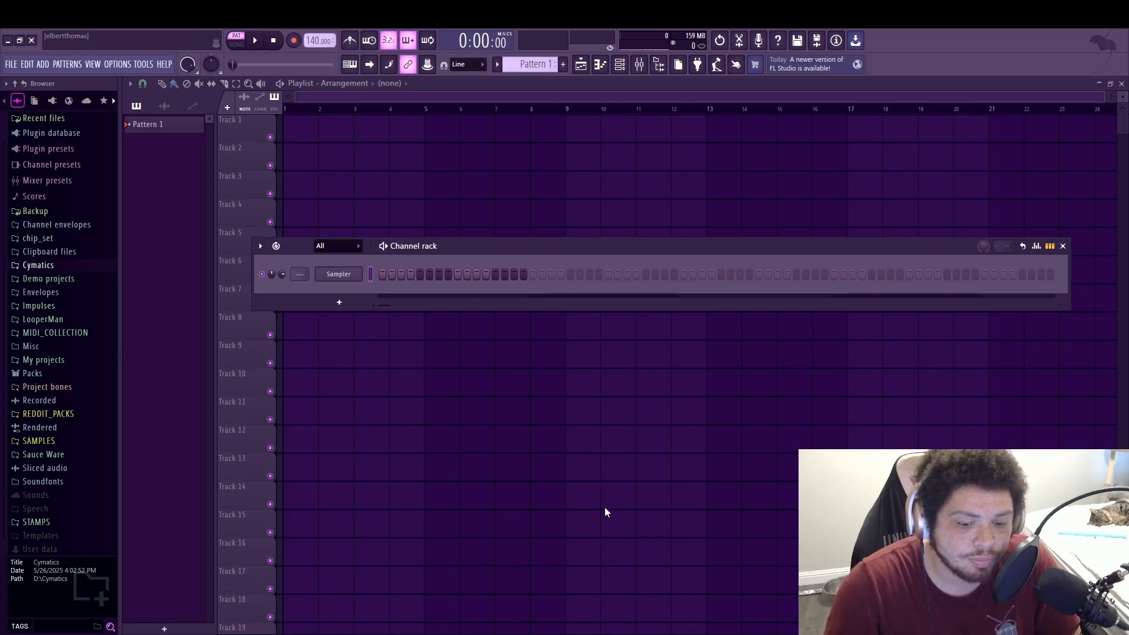
click(629, 43)
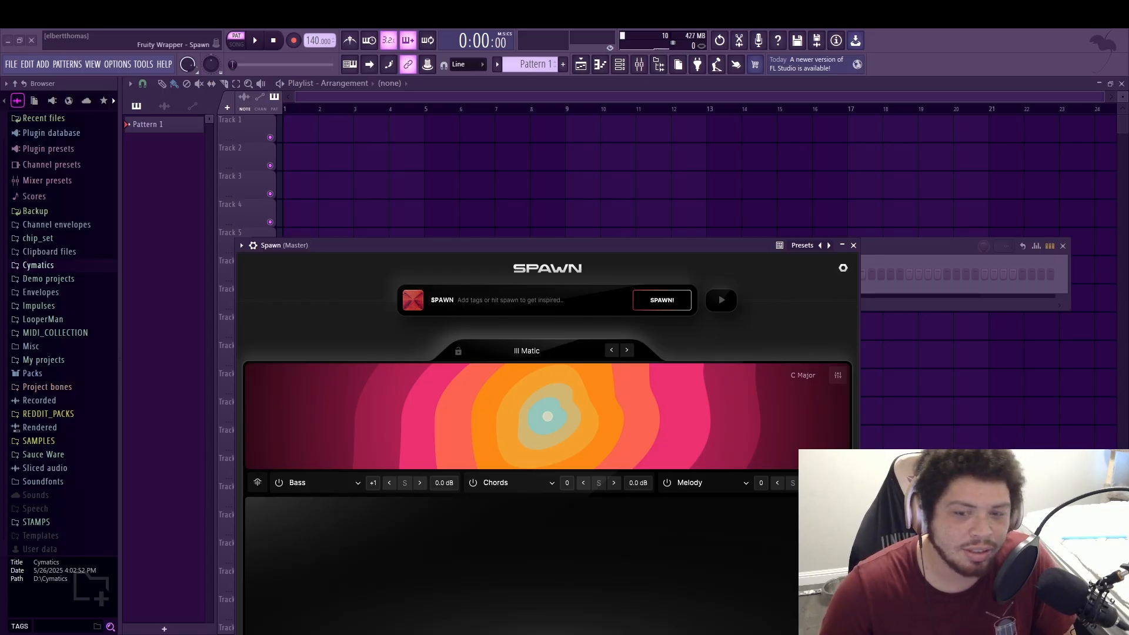
drag(679, 247, 569, 77)
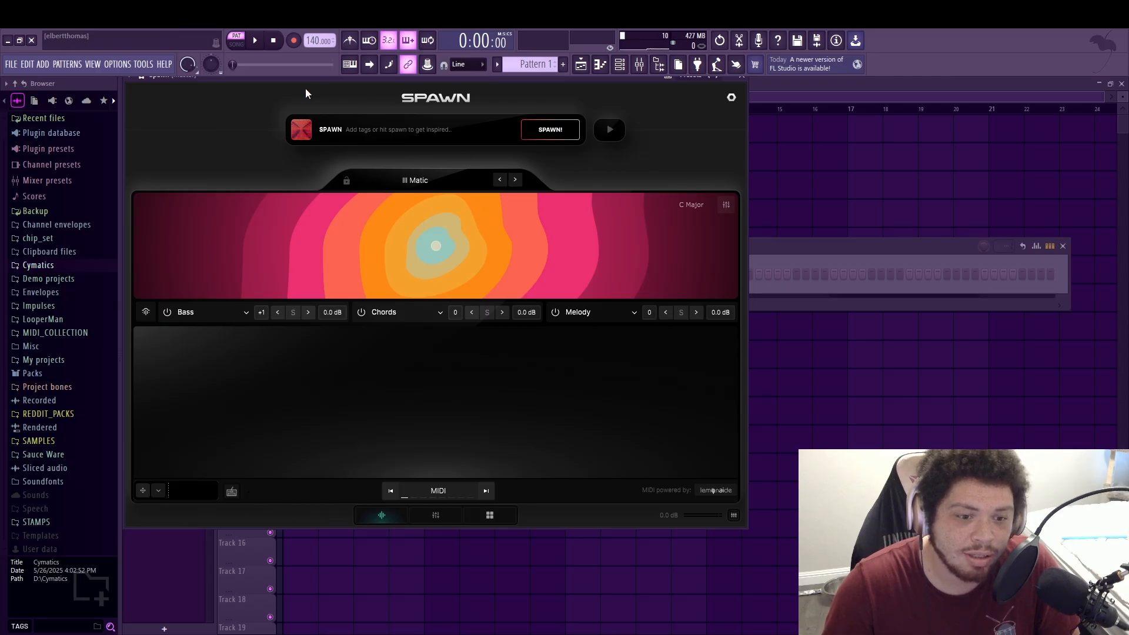
click(475, 608)
right_click(477, 607)
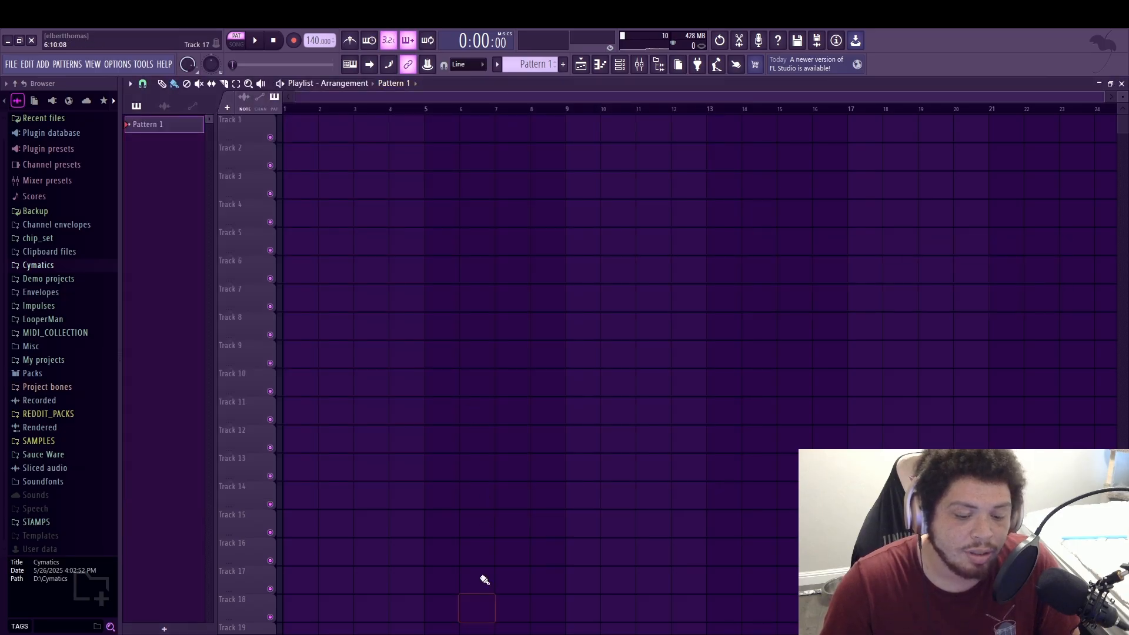
click(605, 66)
click(584, 67)
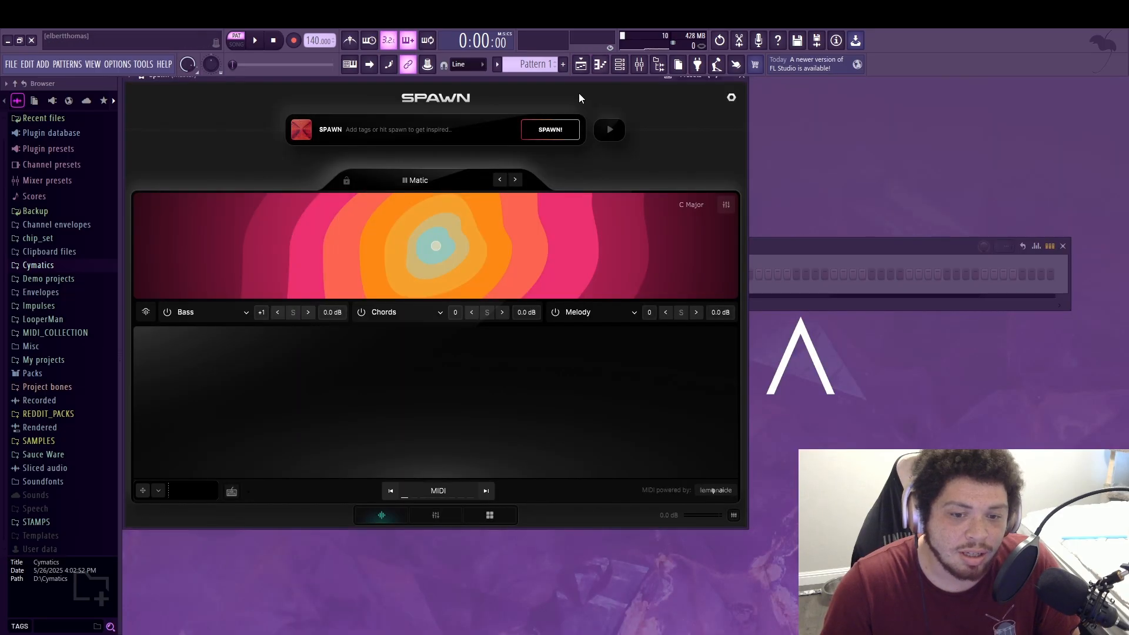
mouse_move(580, 84)
mouse_down()
mouse_move(603, 97)
mouse_move(568, 121)
mouse_move(570, 96)
mouse_move(587, 110)
mouse_move(567, 84)
mouse_up()
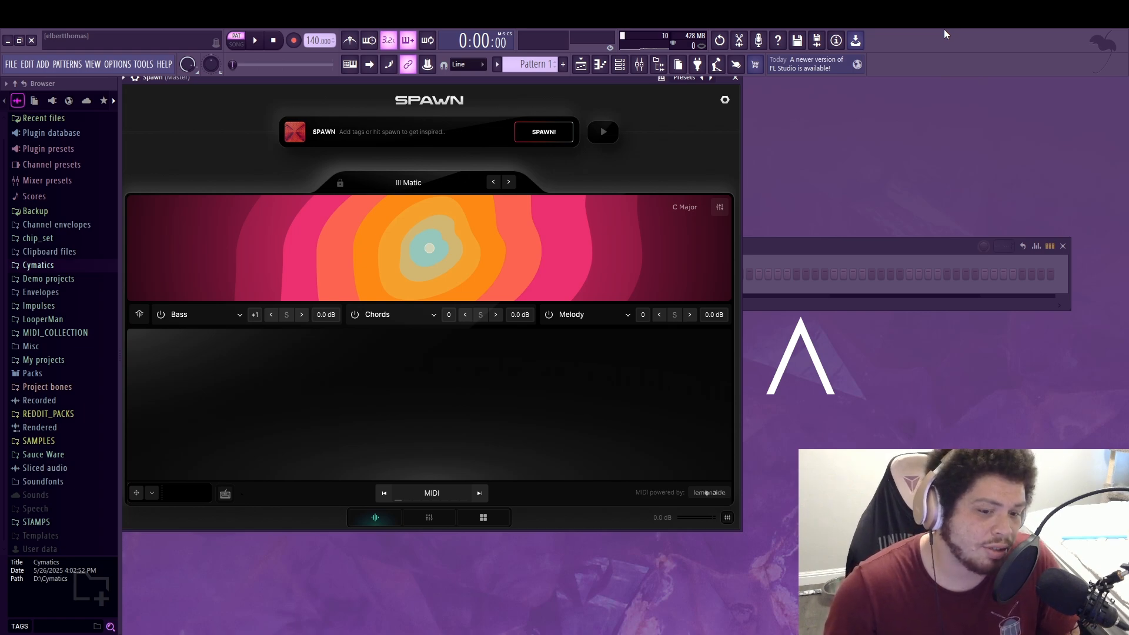
click(581, 64)
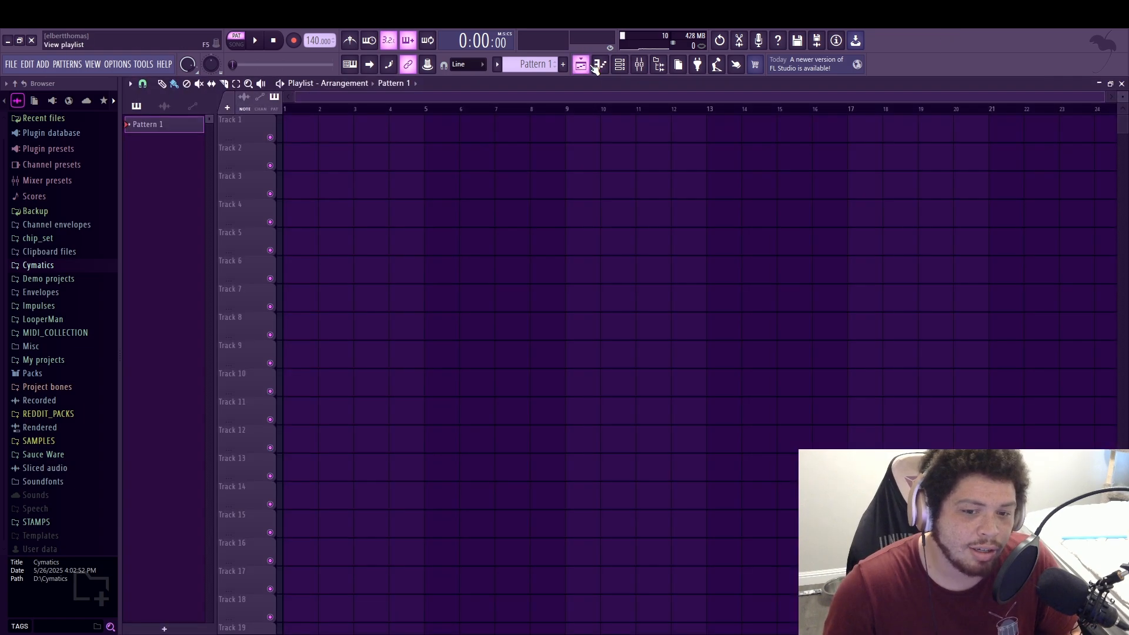
click(600, 64)
click(580, 65)
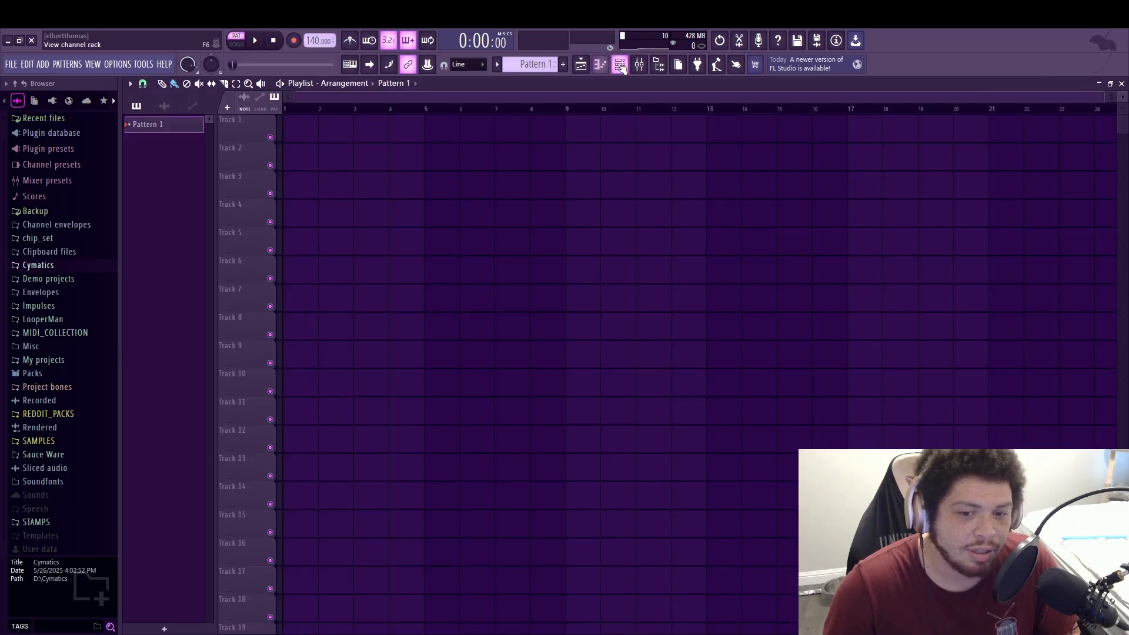
click(619, 65)
click(583, 66)
click(599, 65)
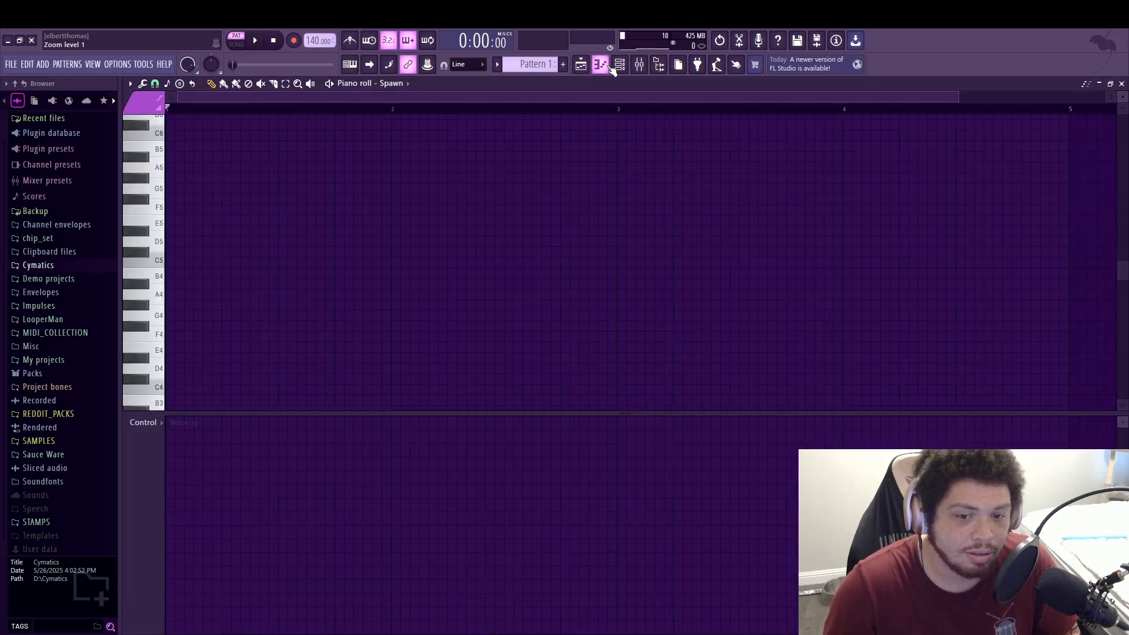
click(605, 67)
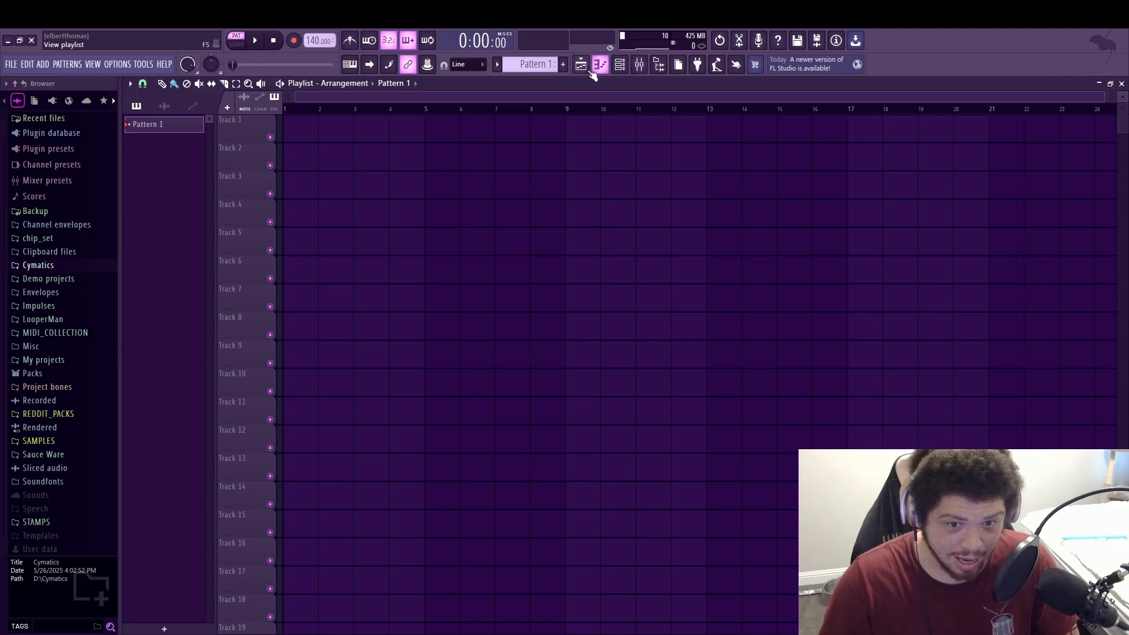
click(621, 66)
click(650, 126)
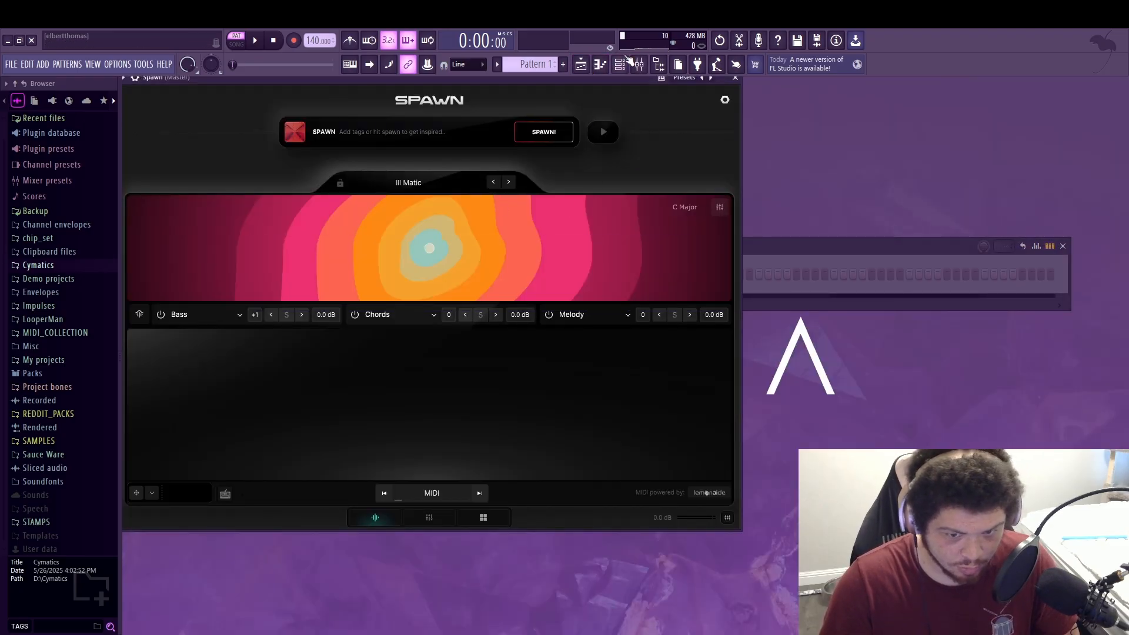
click(609, 68)
click(581, 66)
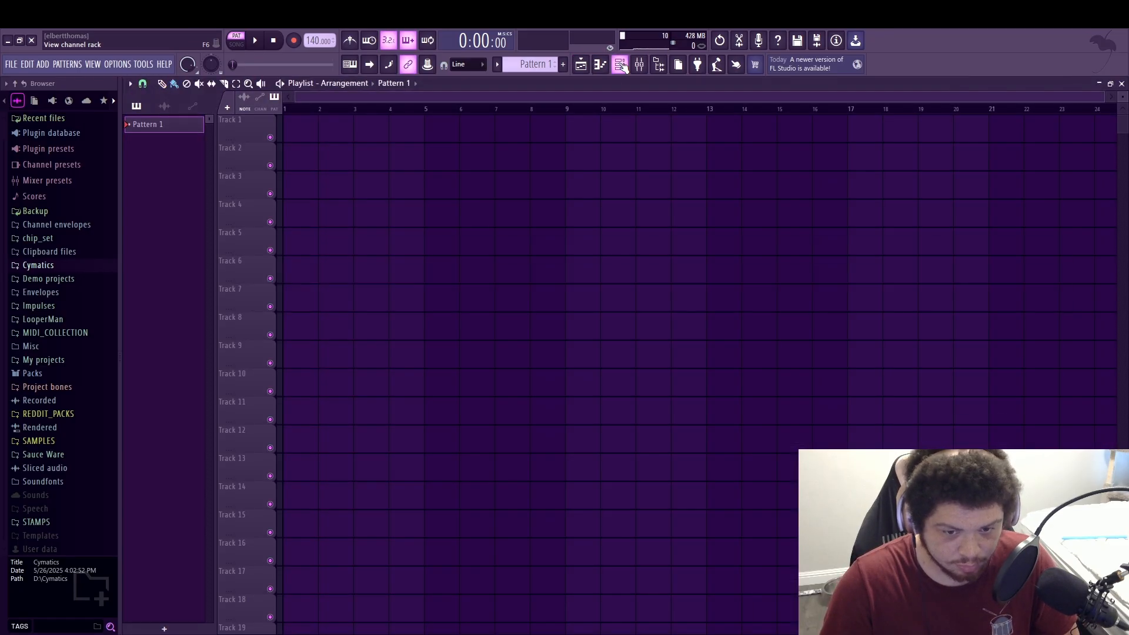
click(619, 64)
click(588, 69)
click(587, 68)
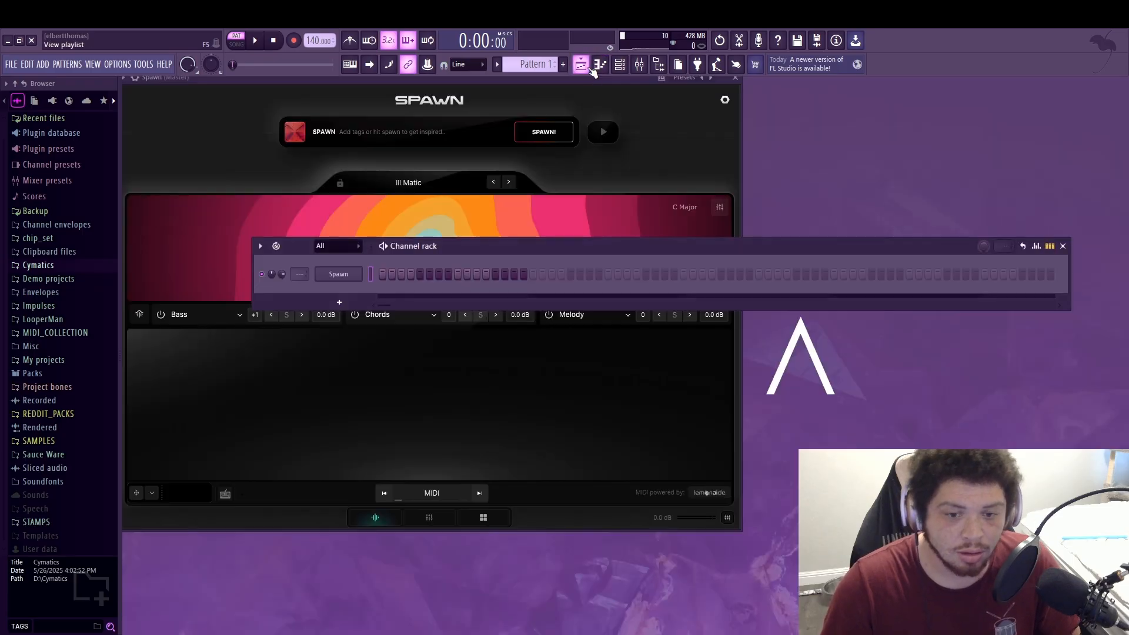
Show the playlist, open the Spawn plugin from the channel rack over it, and move its window clear of the Spawn channel
click(600, 64)
click(581, 64)
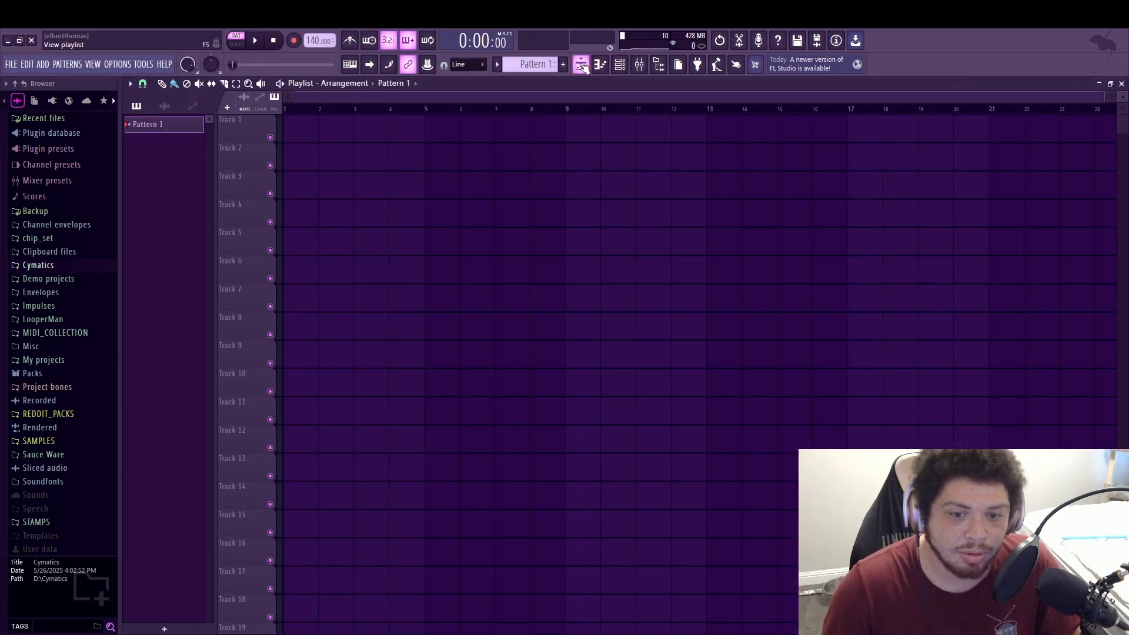
click(619, 65)
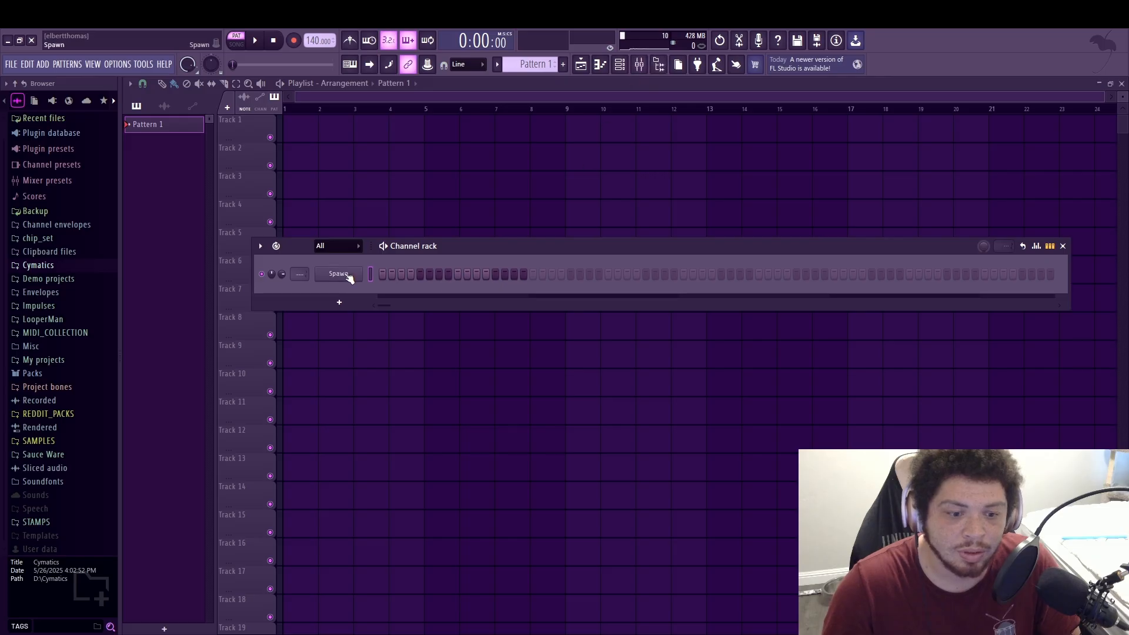
click(347, 275)
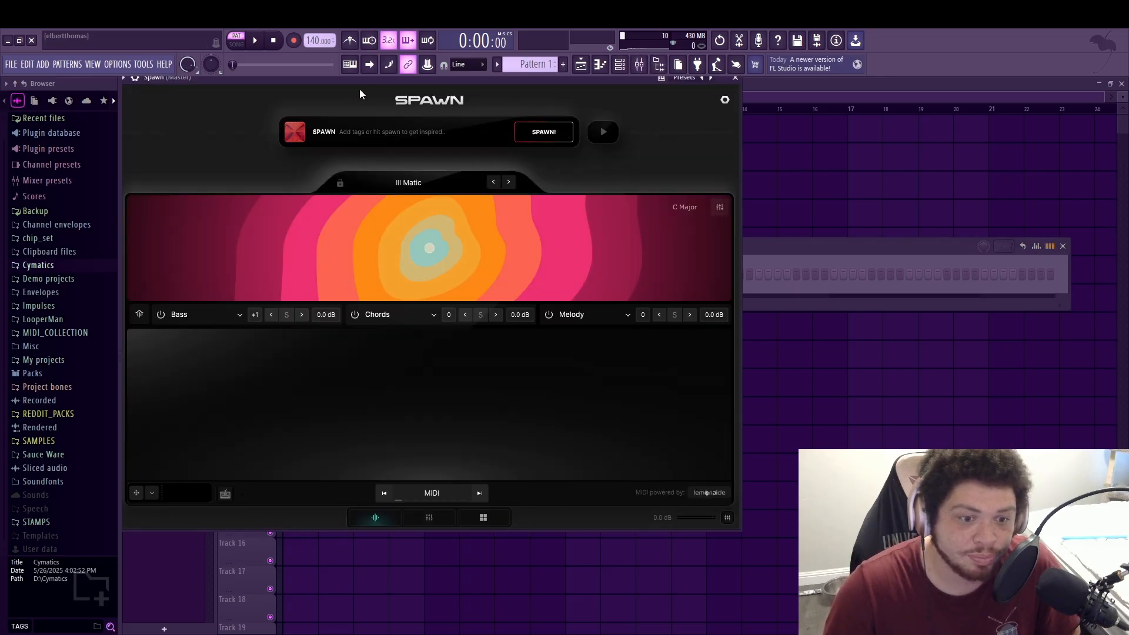
drag(357, 84, 365, 85)
drag(239, 86, 275, 118)
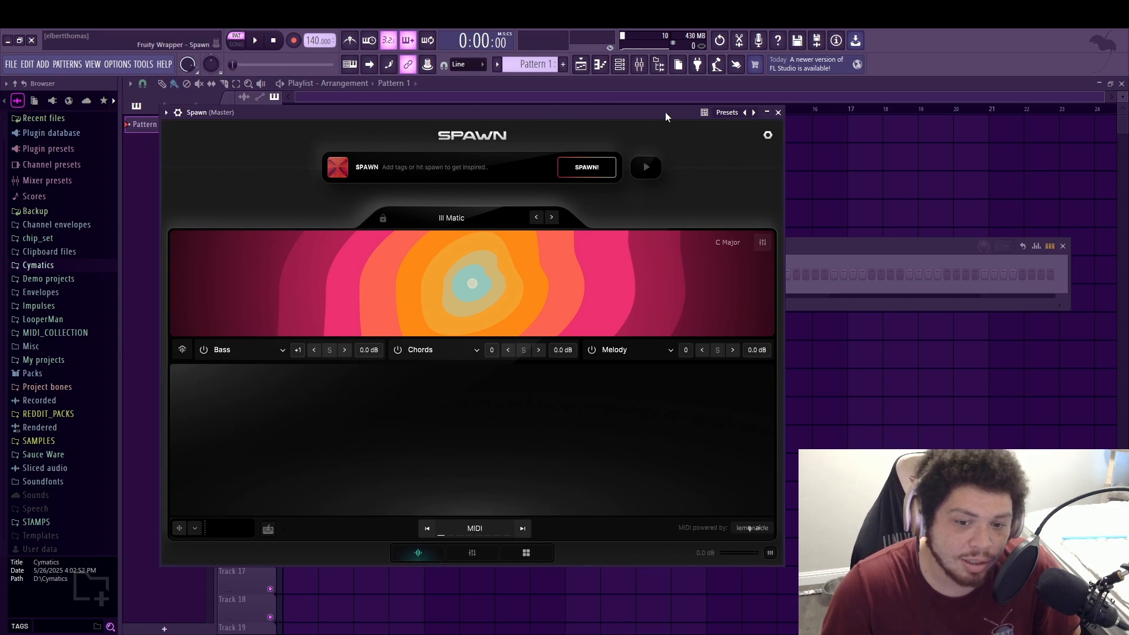
drag(668, 113, 881, 137)
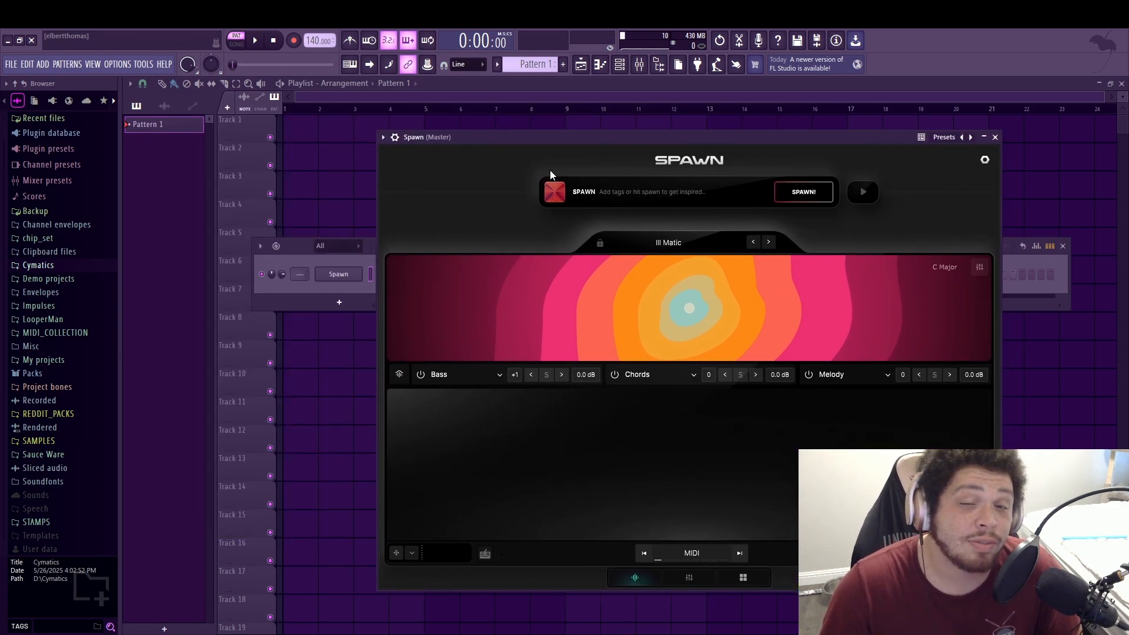
Choose the 90s Era model in Spawn and tag the sound with Guitar, Piano and Clean
click(563, 192)
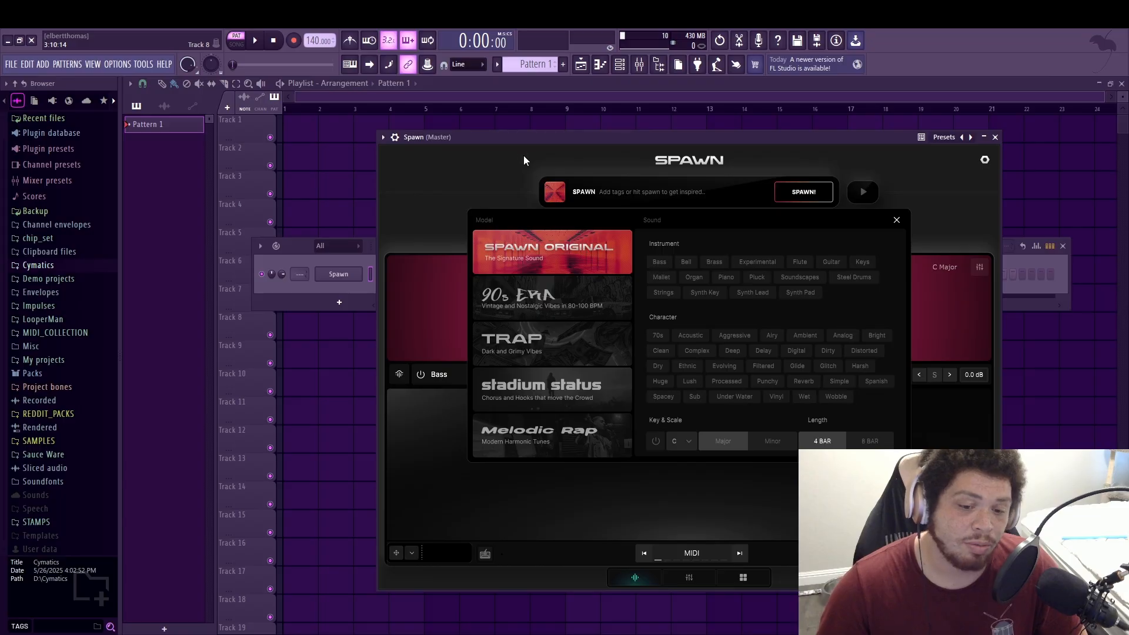
drag(524, 143, 426, 140)
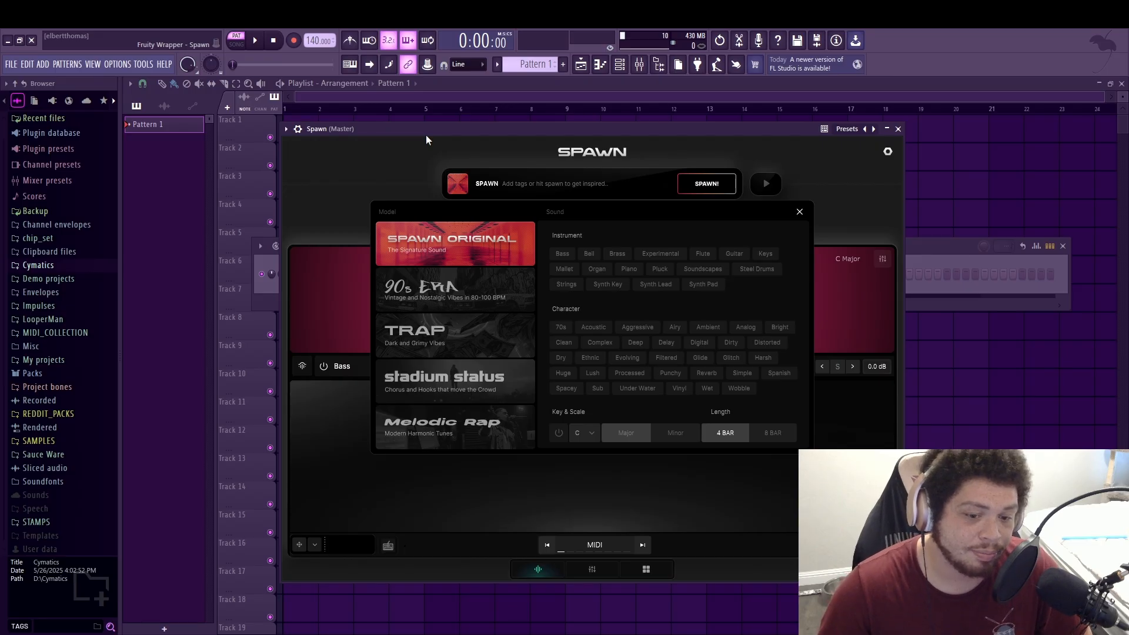
click(431, 277)
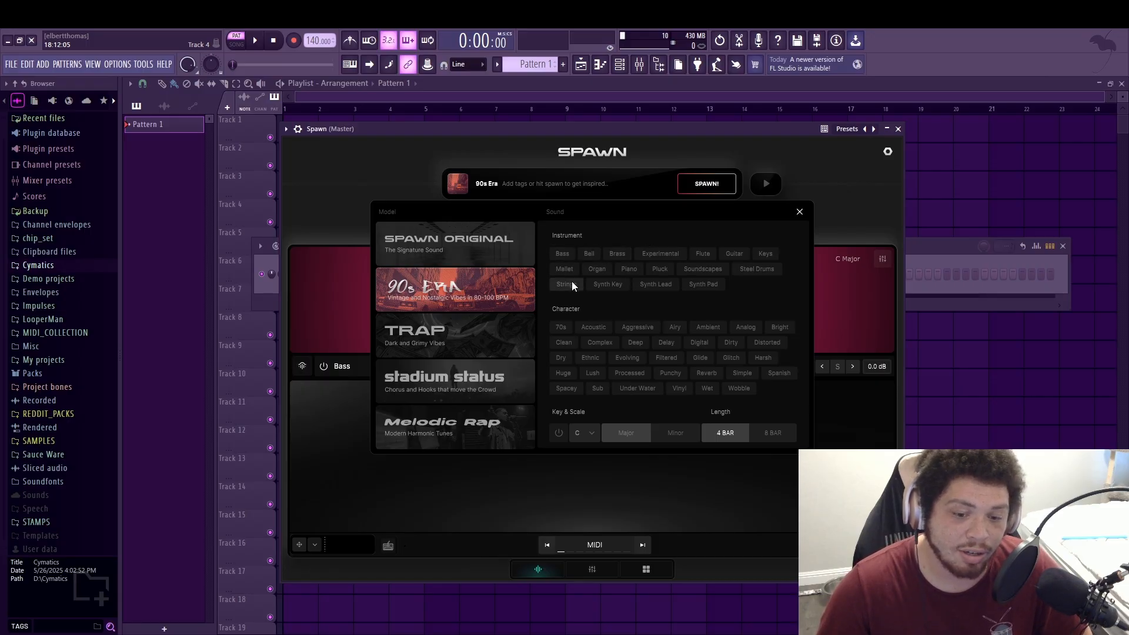
click(732, 253)
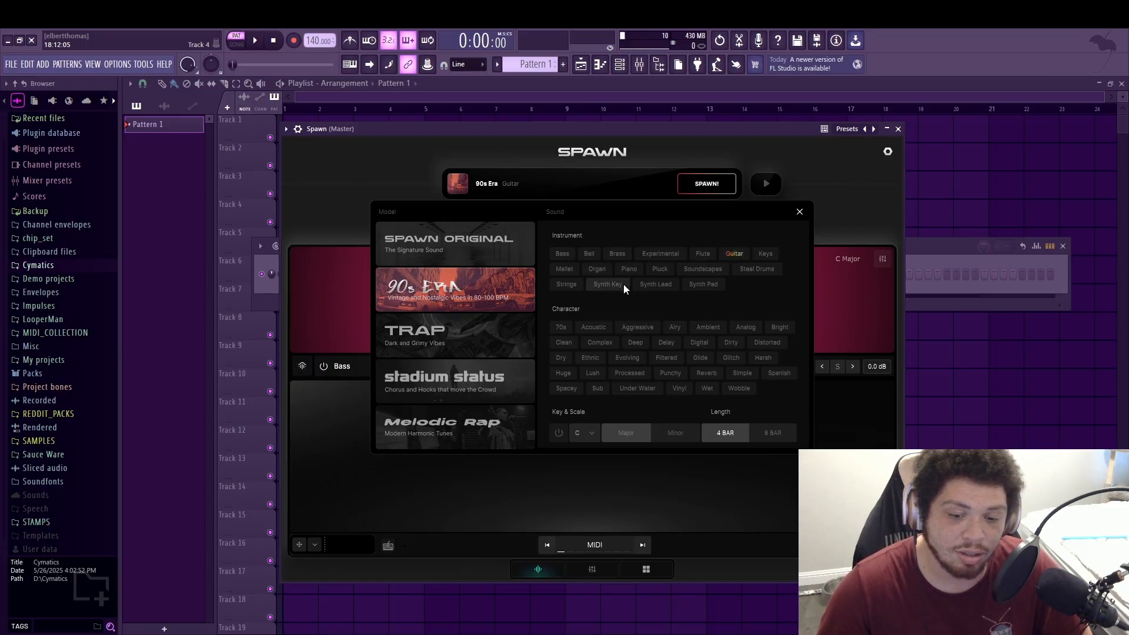
click(570, 342)
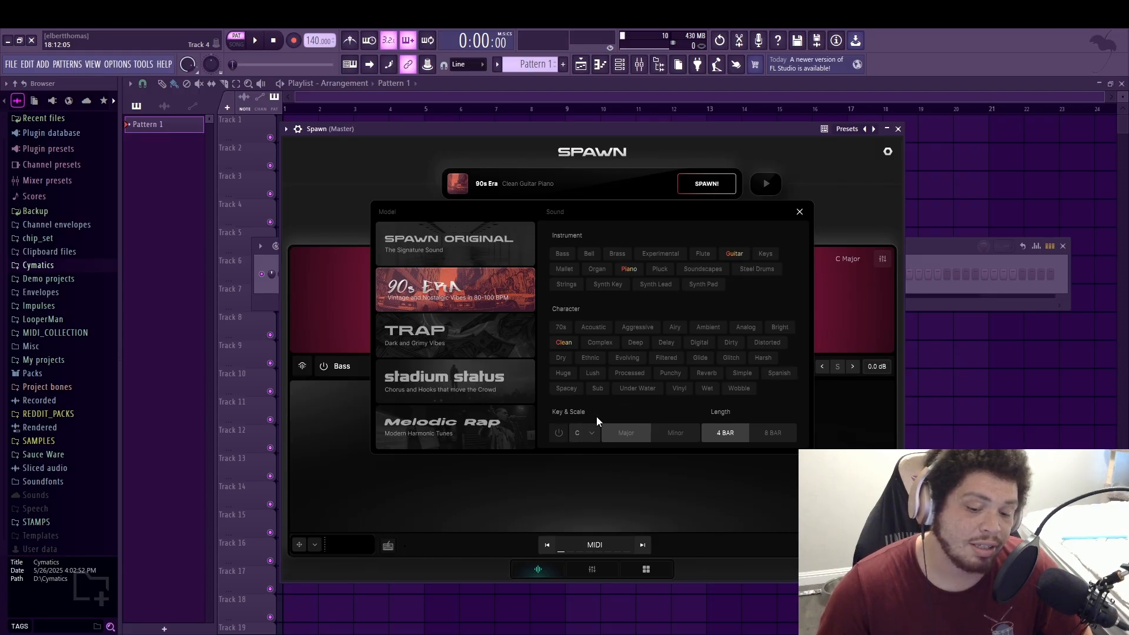
Enable Key & Scale with F# Minor and generate a new idea with Spawn
click(560, 432)
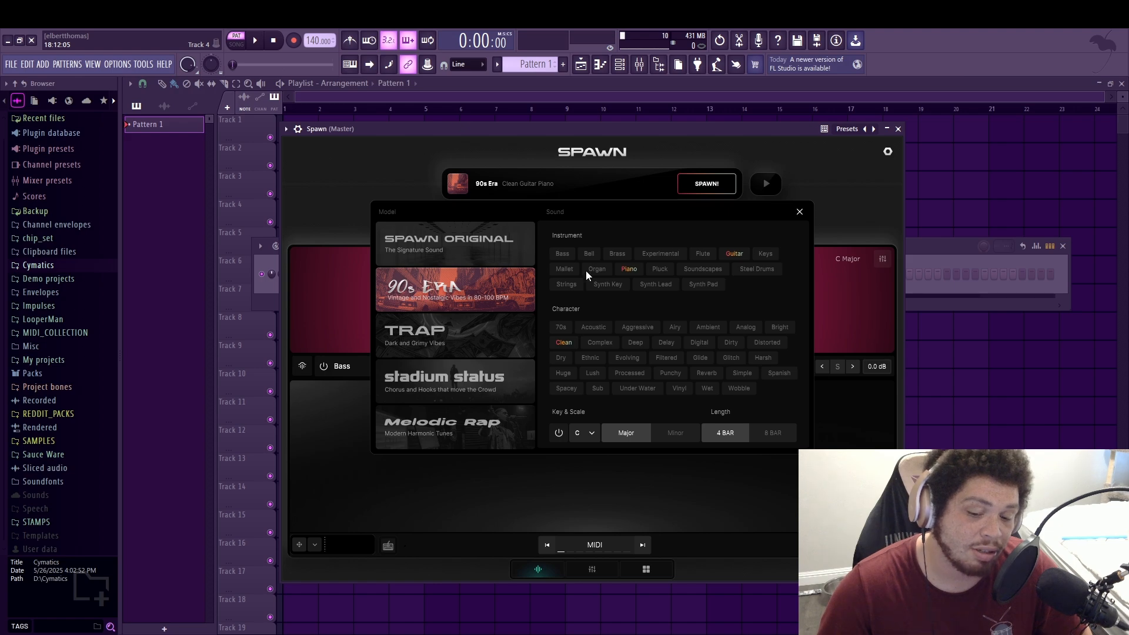
click(675, 433)
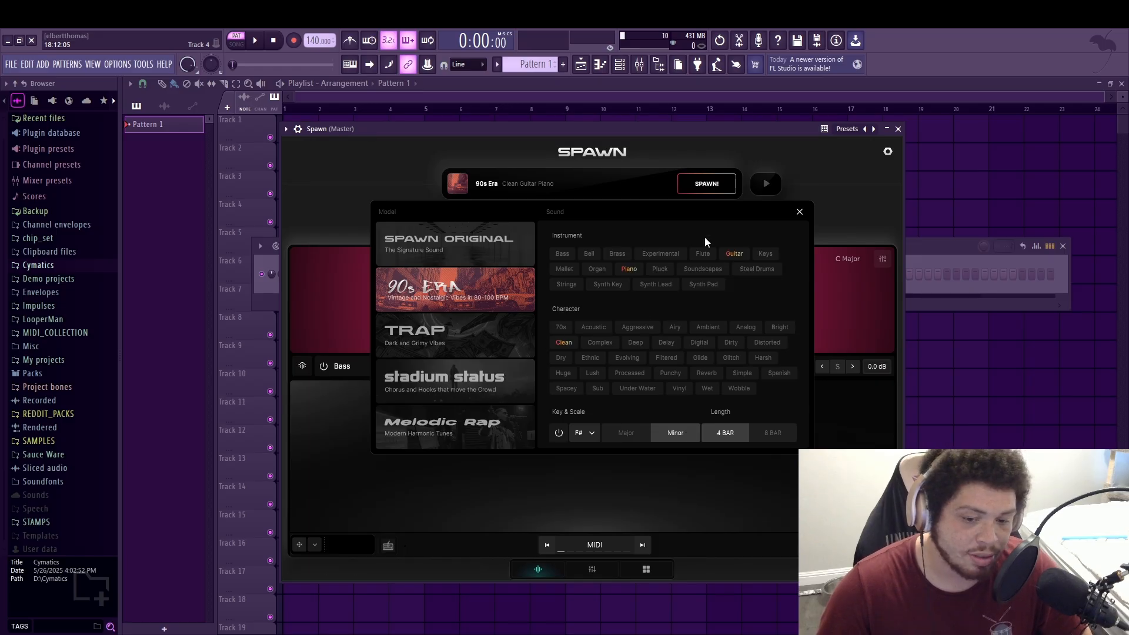
click(707, 184)
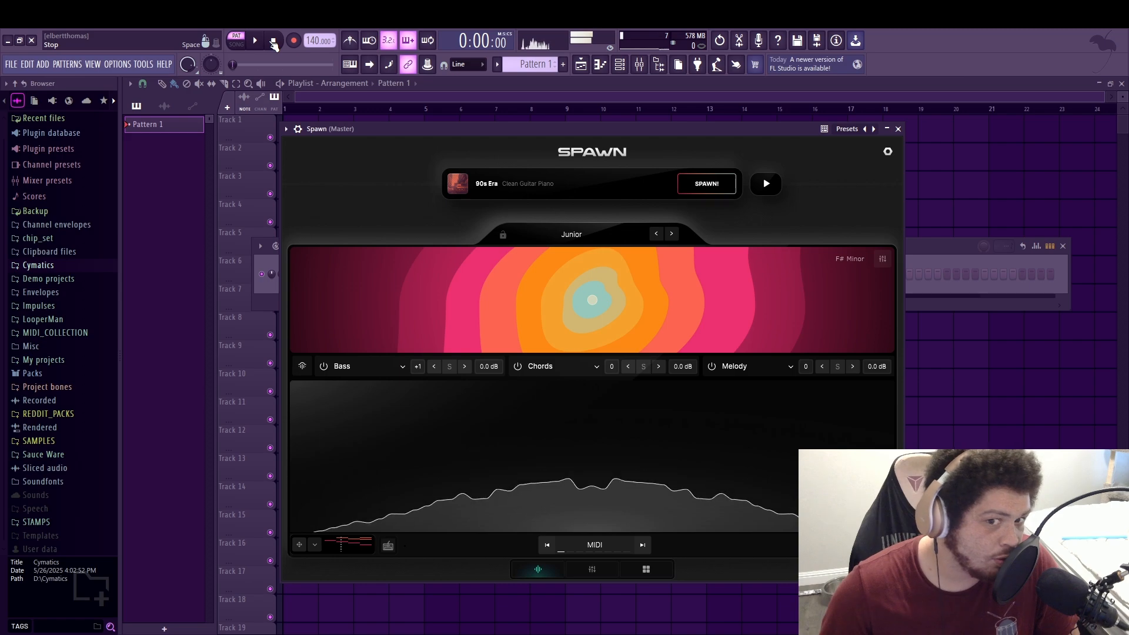
Audition the generated idea with both Spawn's internal playback and the project transport, stopping playback at the end
click(272, 44)
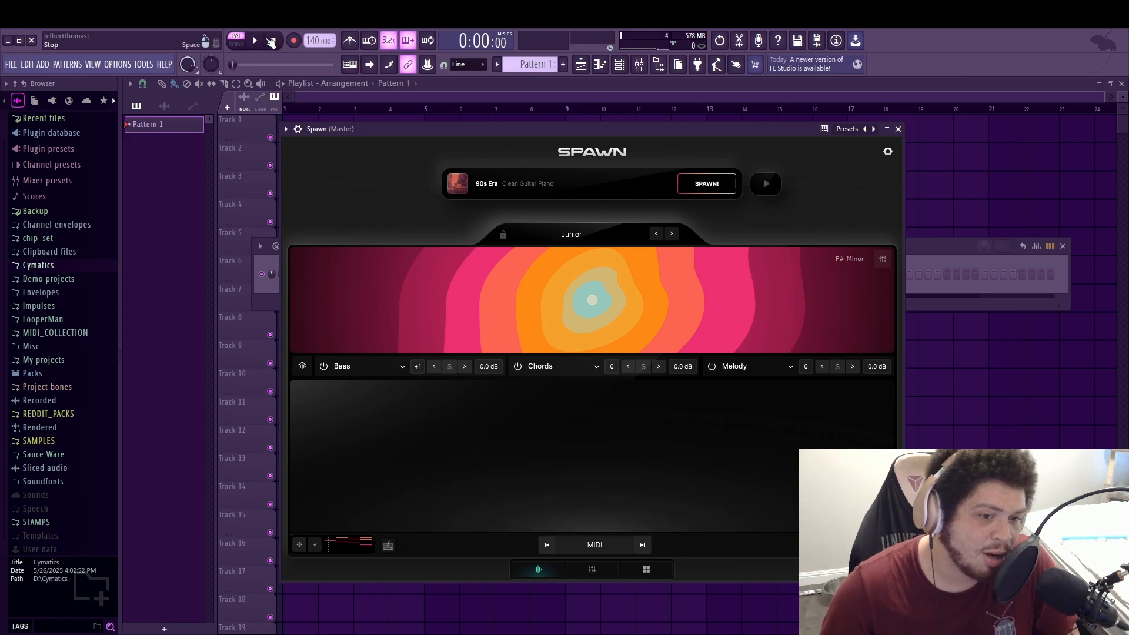
click(764, 190)
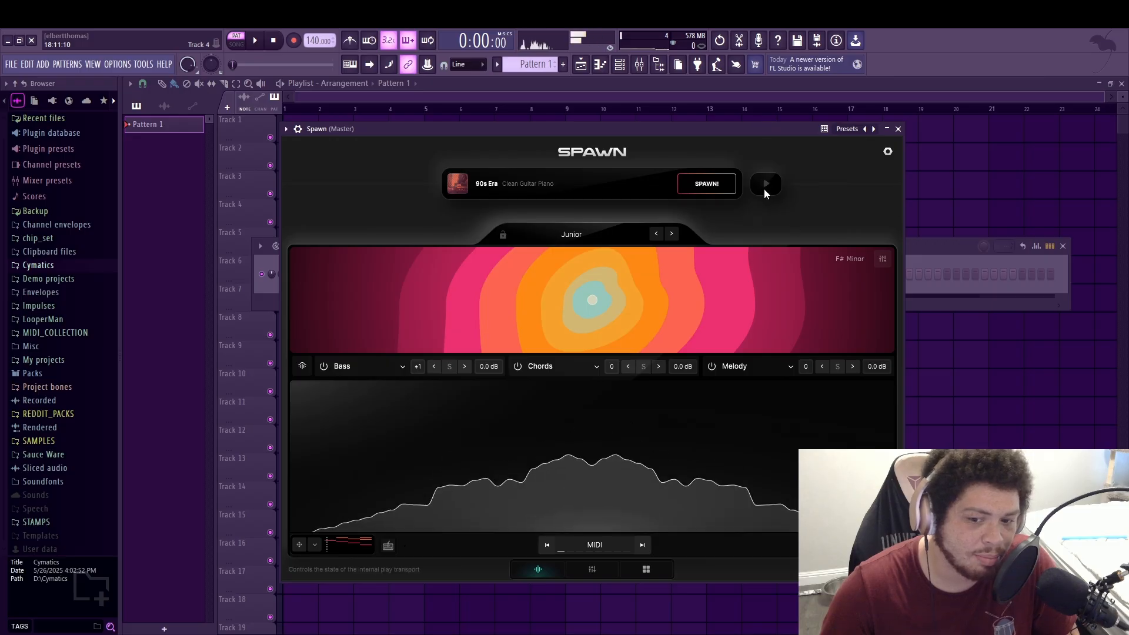
click(767, 187)
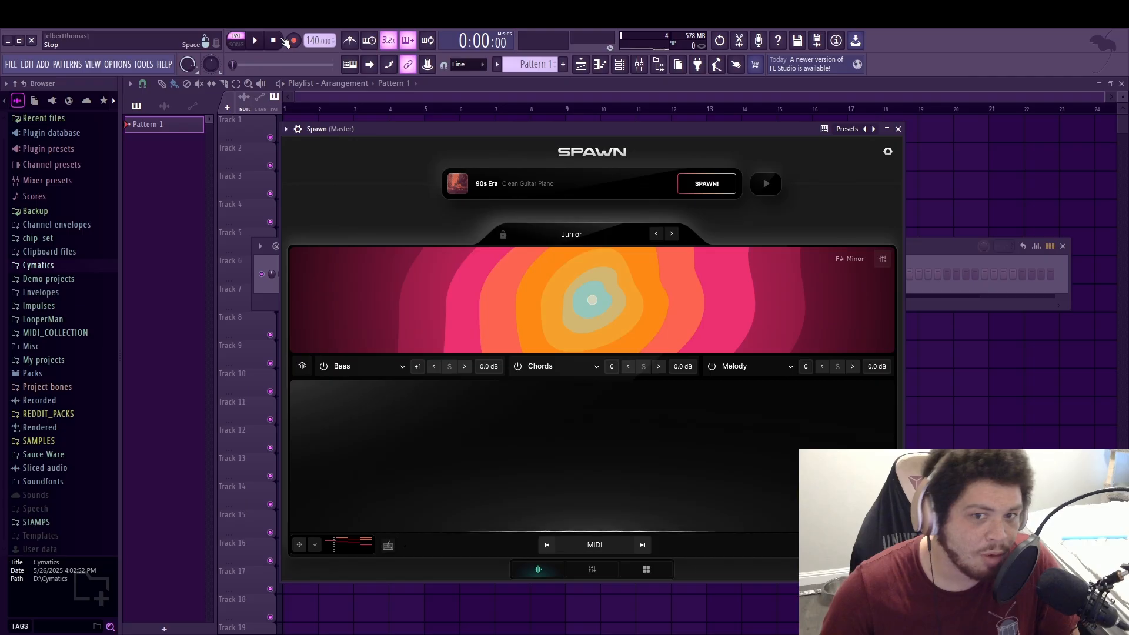
click(257, 42)
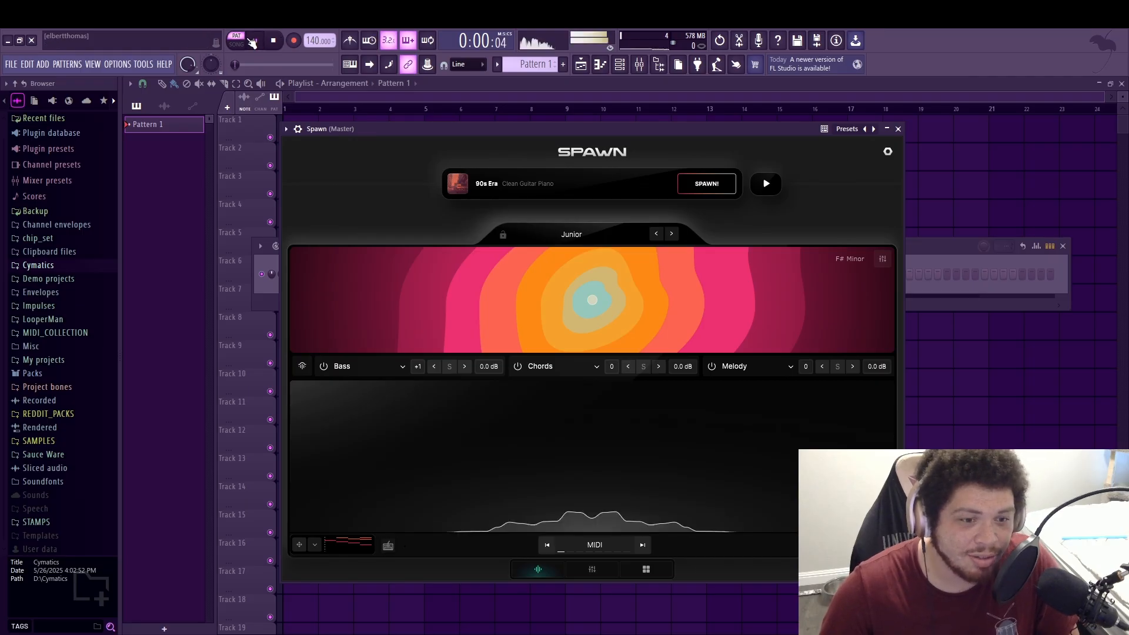
click(274, 41)
click(258, 41)
click(274, 41)
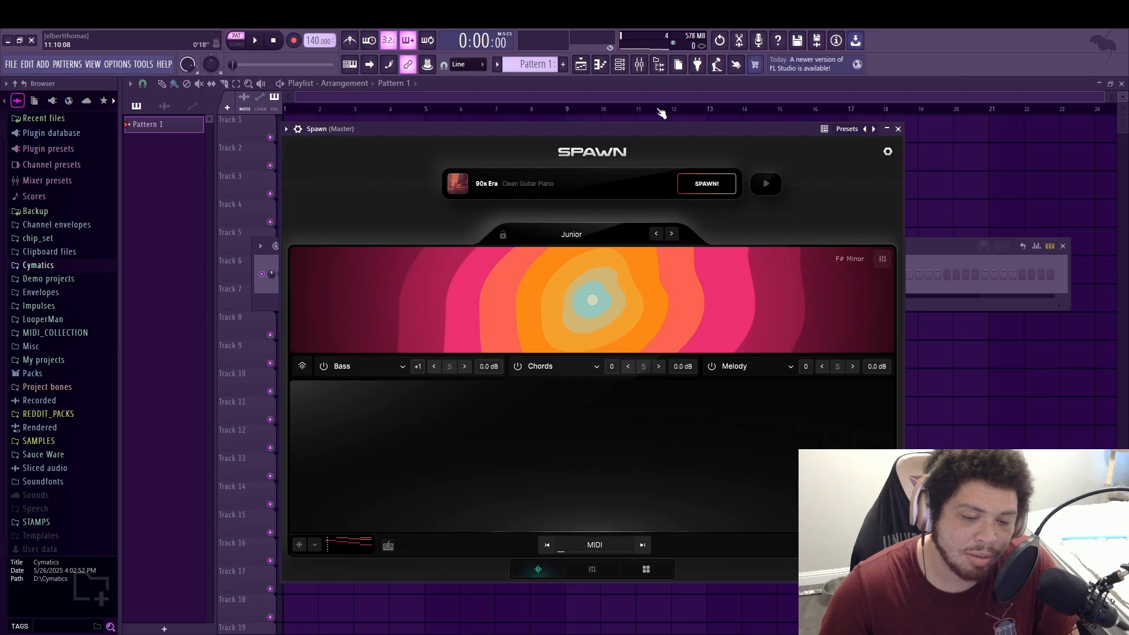
Move the Spawn window off the channel rack, switch its export type to bundled WAV, and render the idea as audio
drag(616, 125, 731, 127)
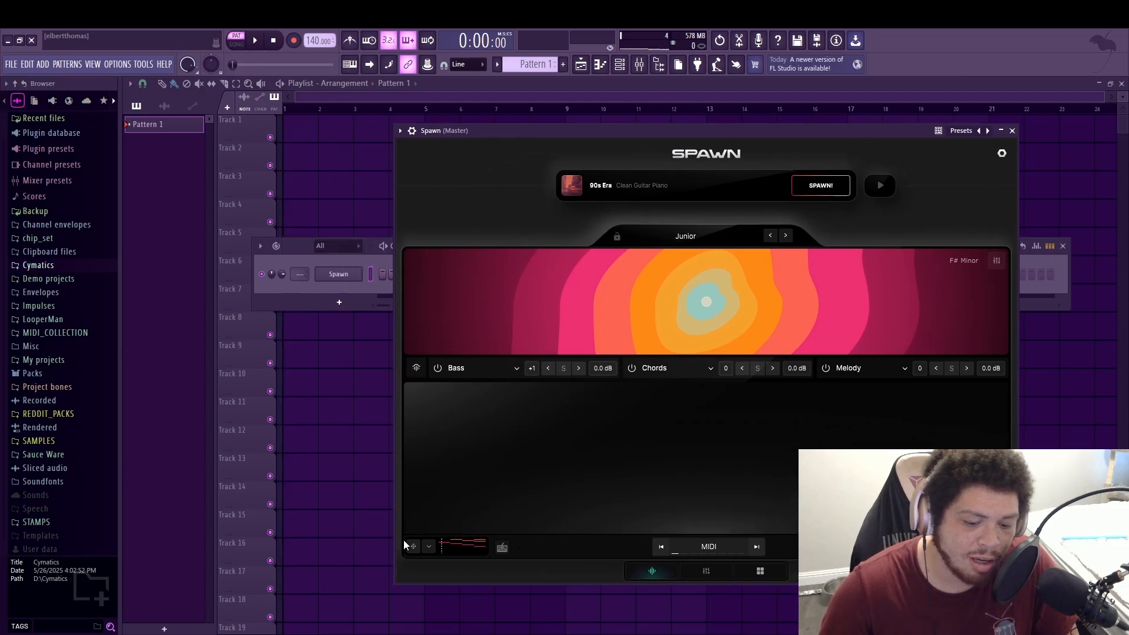
click(427, 547)
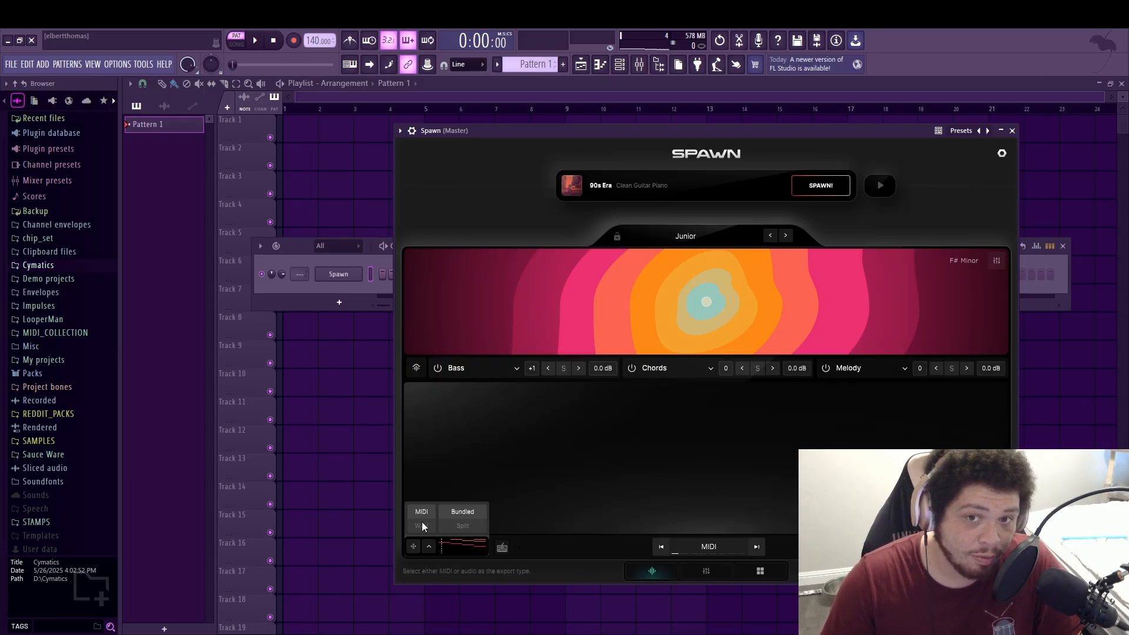
click(423, 527)
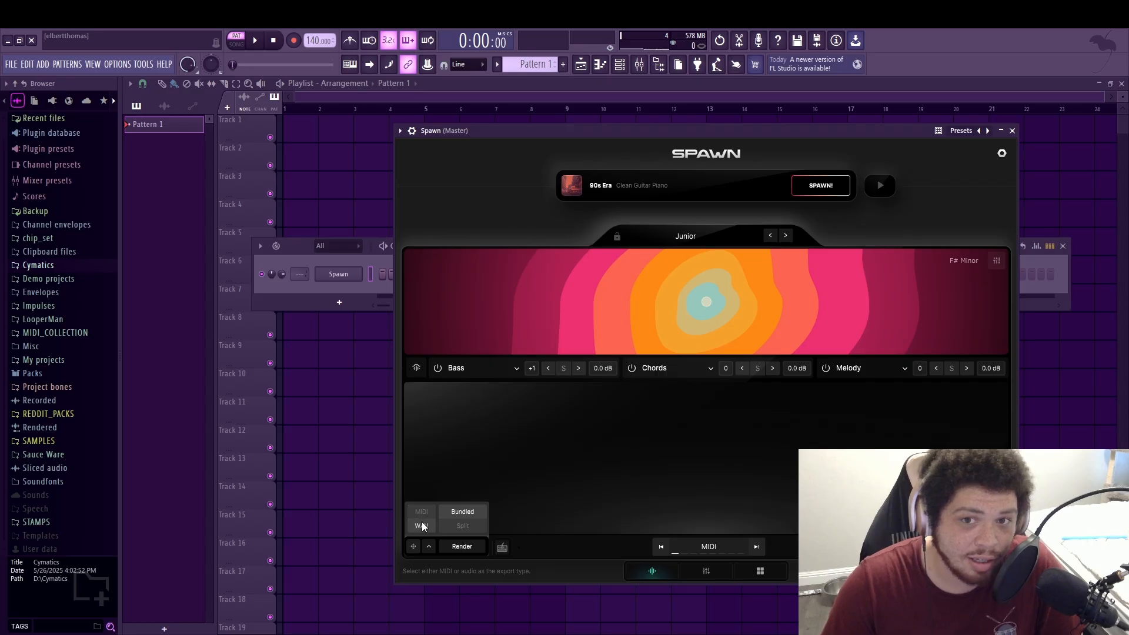
click(463, 546)
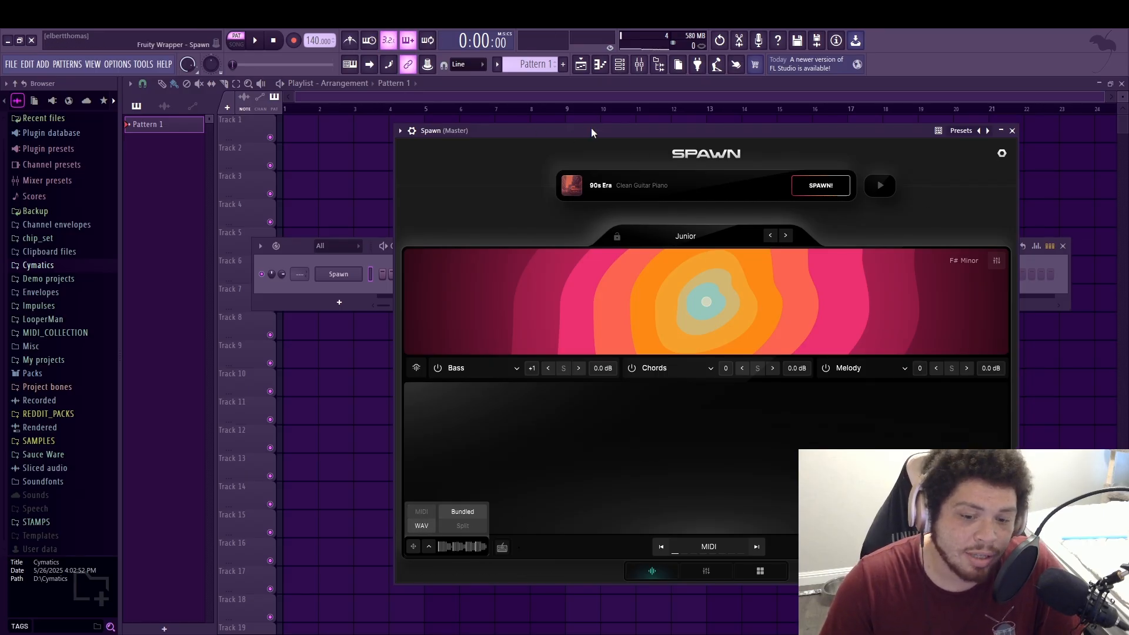
Place the rendered Spawn audio at the start of Track 1 in the playlist and play it in song mode
drag(591, 128, 623, 183)
drag(433, 546, 291, 129)
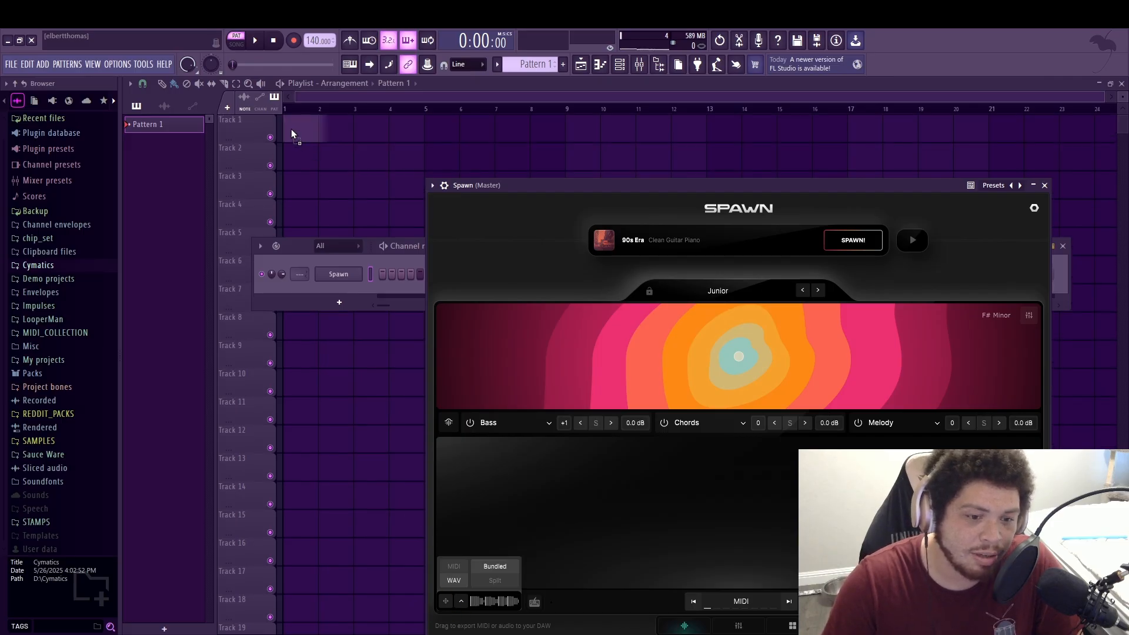
click(464, 175)
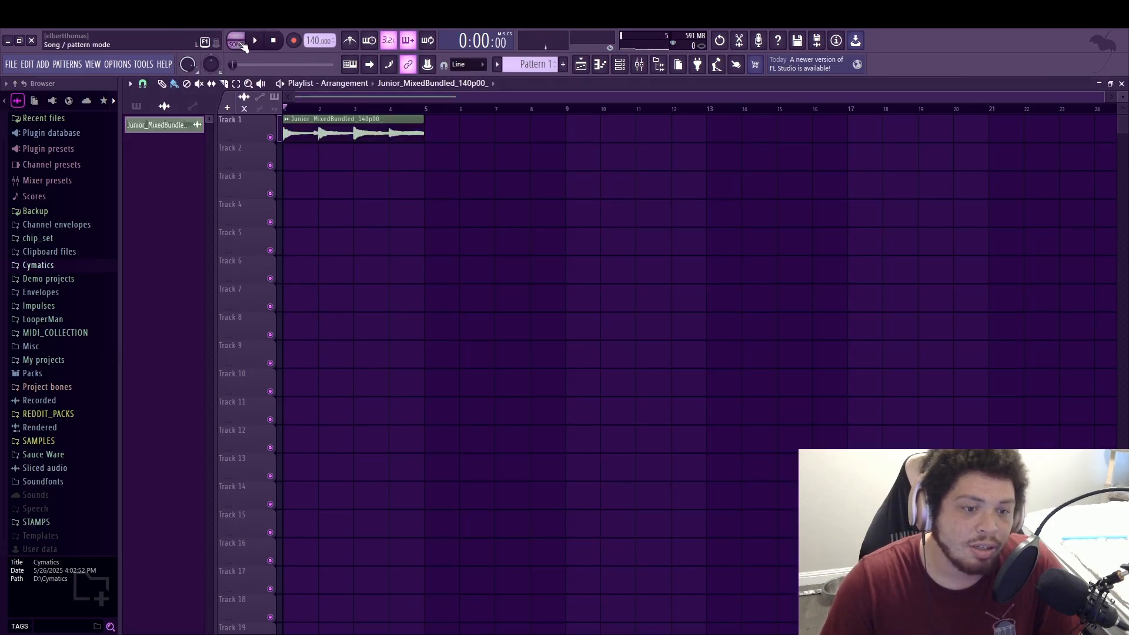
key(space)
Show all channels in the channel rack, reopen Spawn over the piano roll, and turn on its Instrument Mode
click(600, 64)
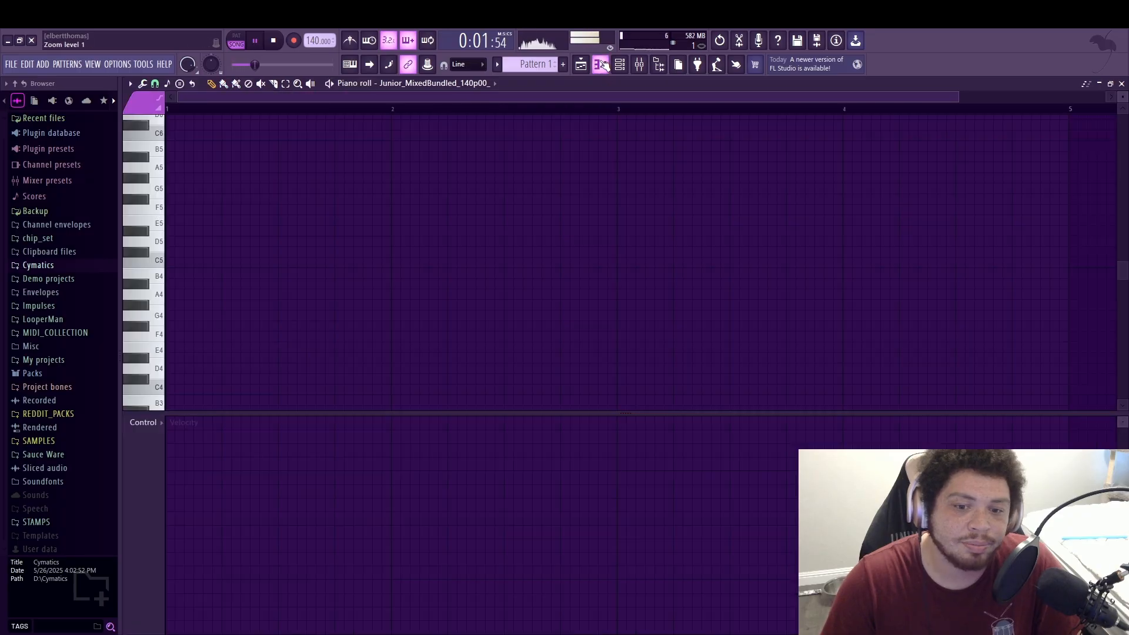
click(620, 64)
click(588, 64)
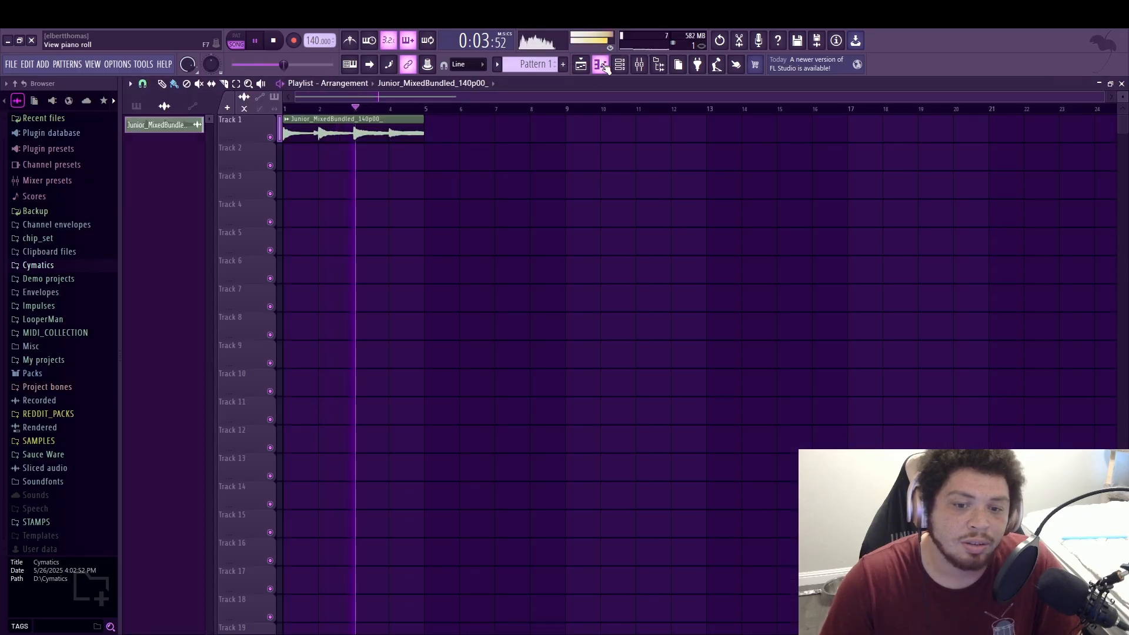
click(600, 64)
click(620, 64)
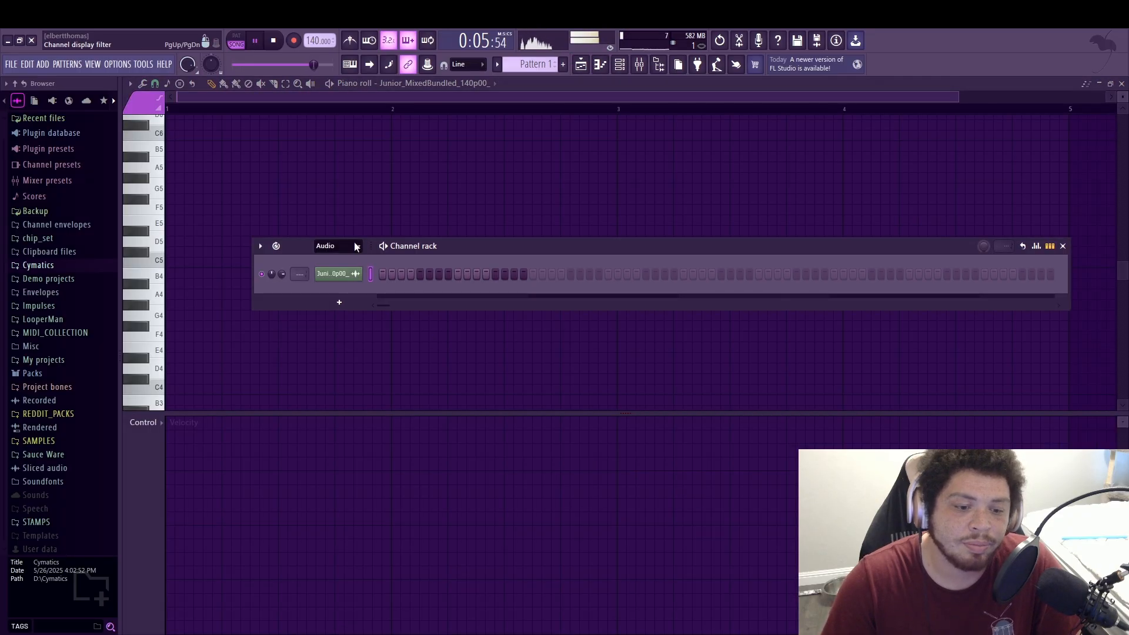
click(351, 250)
click(348, 253)
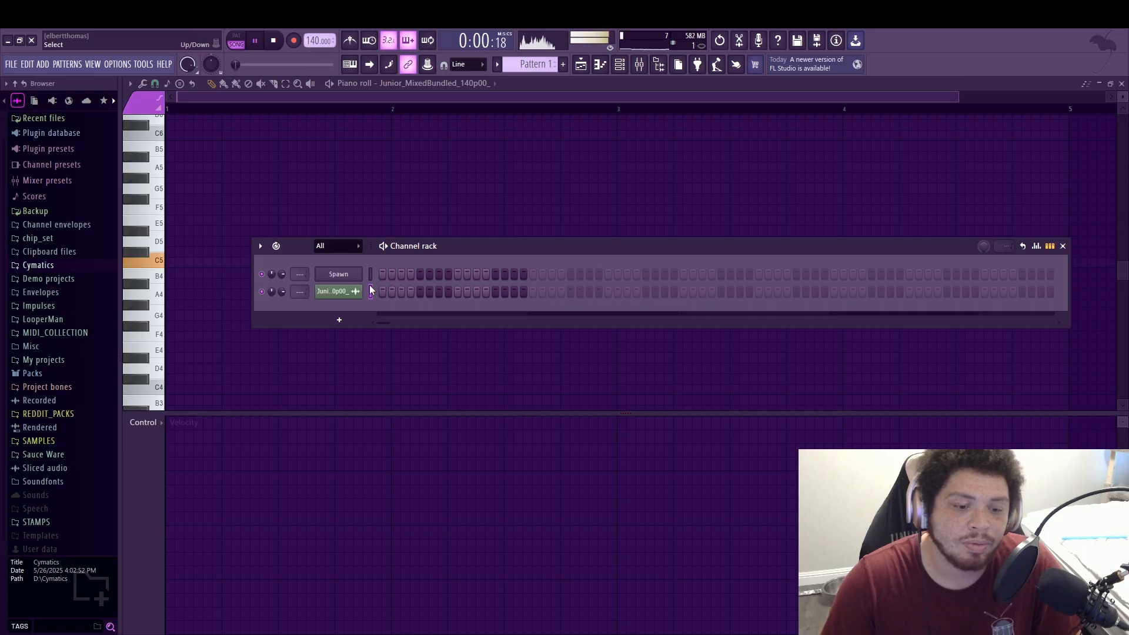
click(339, 274)
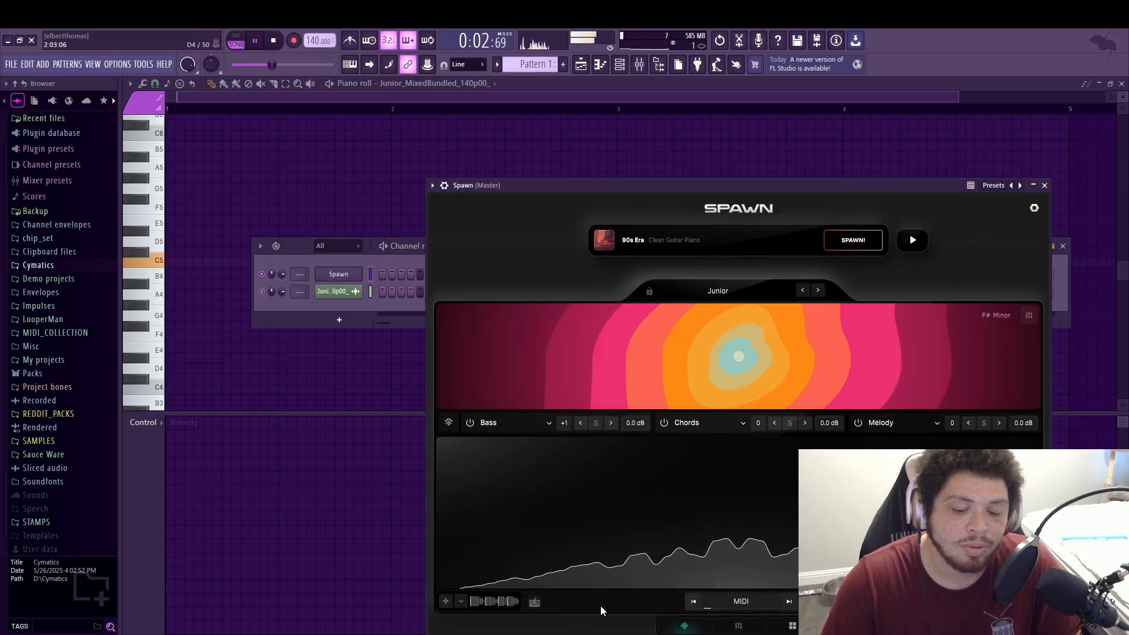
click(535, 602)
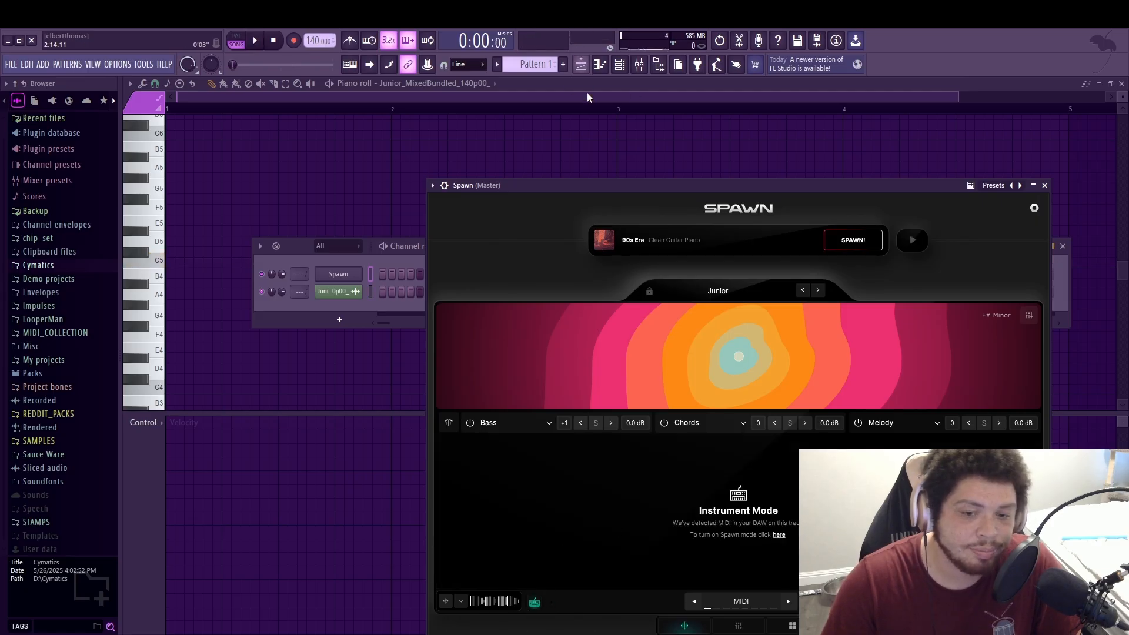
Return to the playlist, reopen Spawn from the channel rack, and move its window clear of the Track 1 audio clip
click(585, 66)
click(599, 68)
click(581, 67)
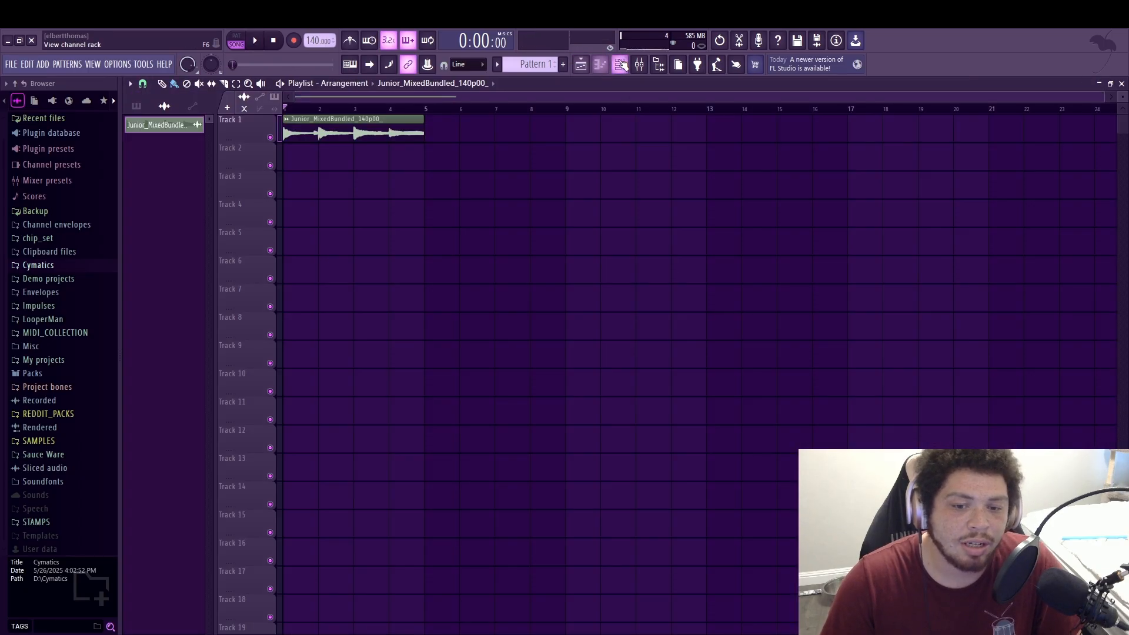
click(619, 66)
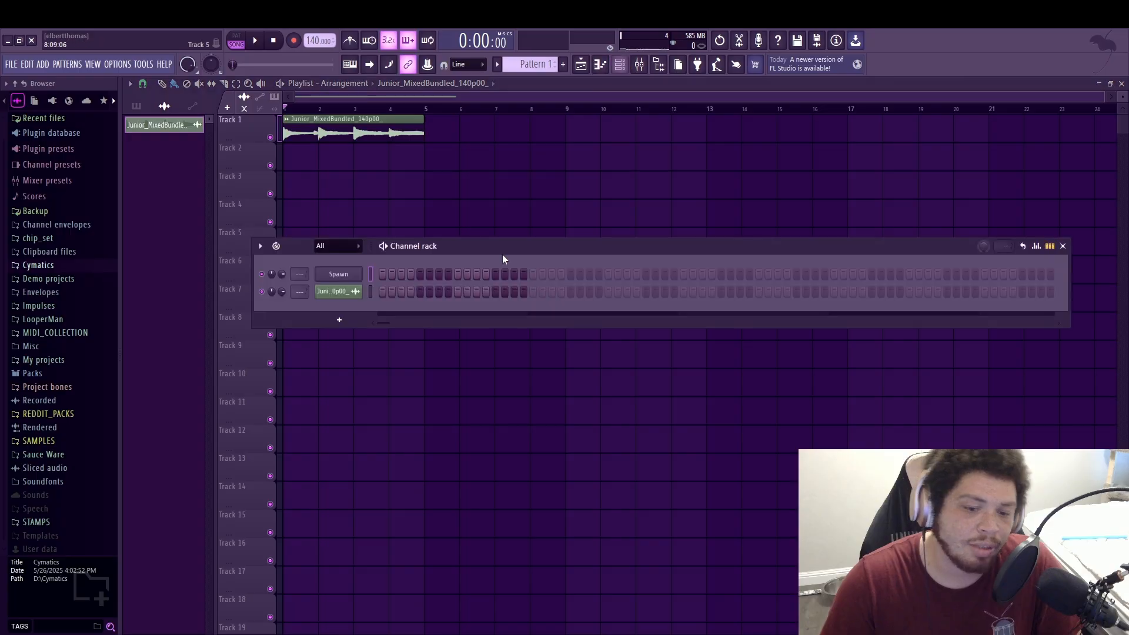
click(347, 274)
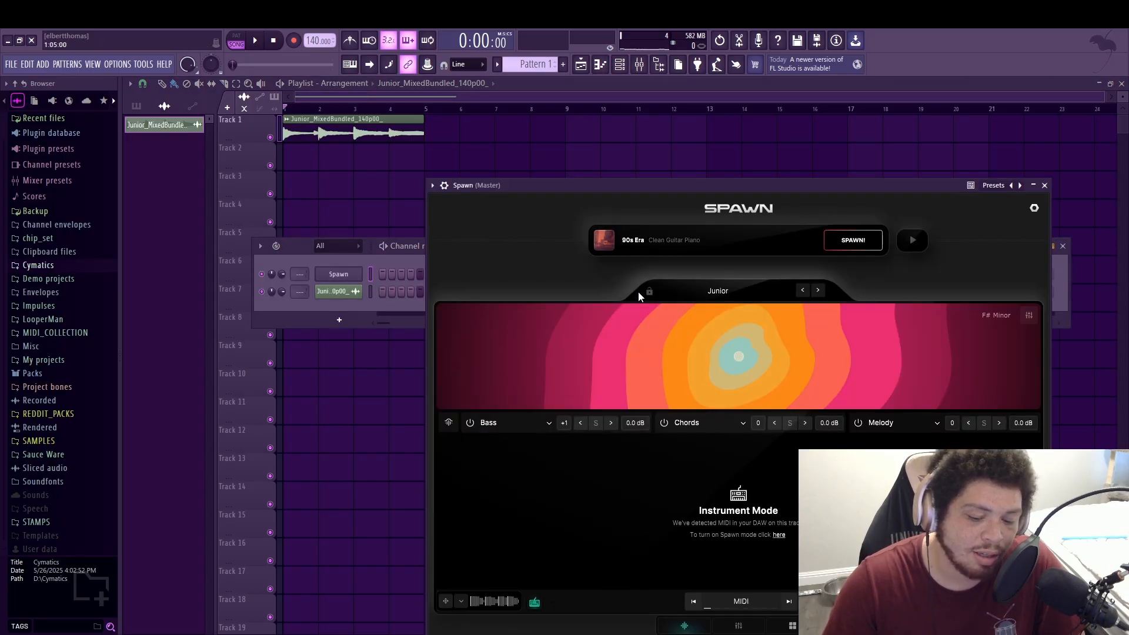
drag(580, 185, 627, 118)
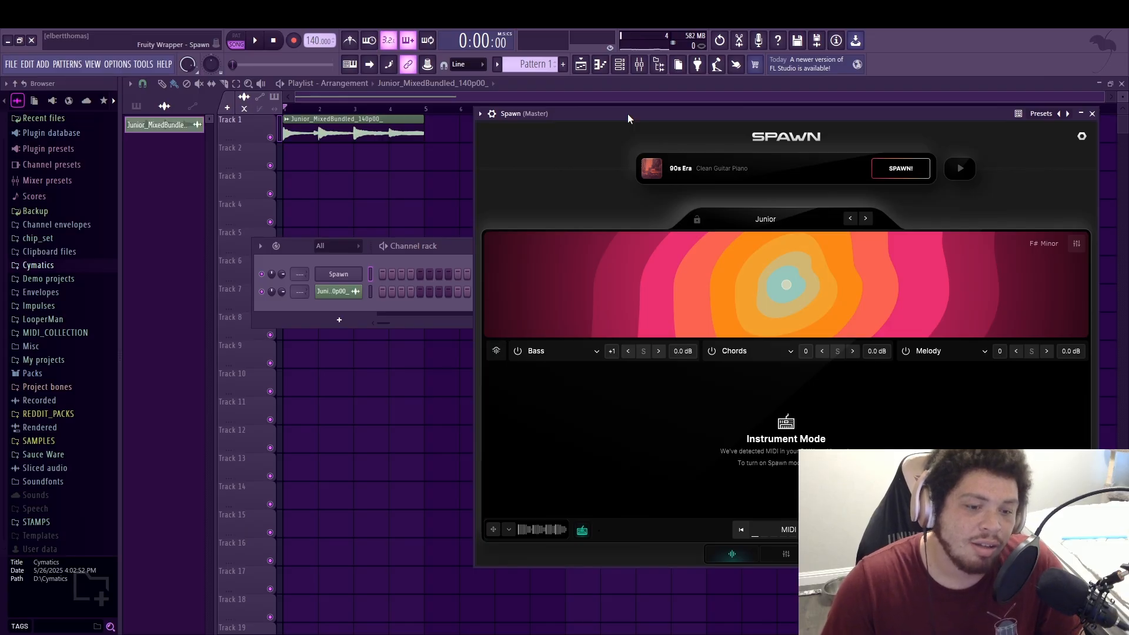
drag(652, 113, 628, 141)
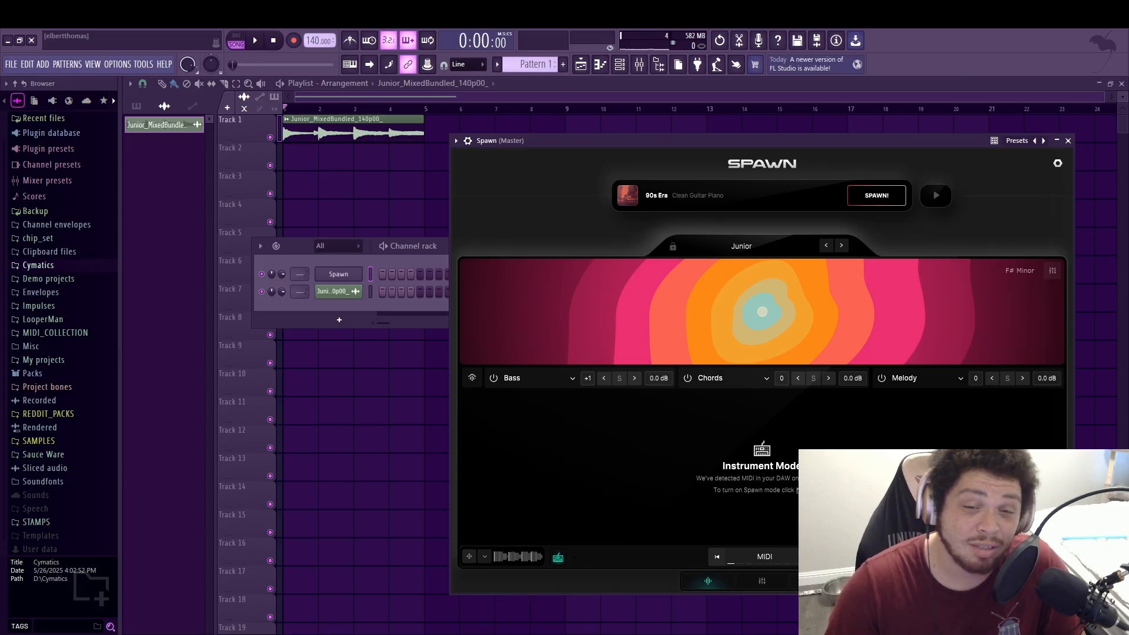
Close the Spawn and channel rack windows and audition the audio clip in the playlist
key(Escape)
key(Escape)
key(space)
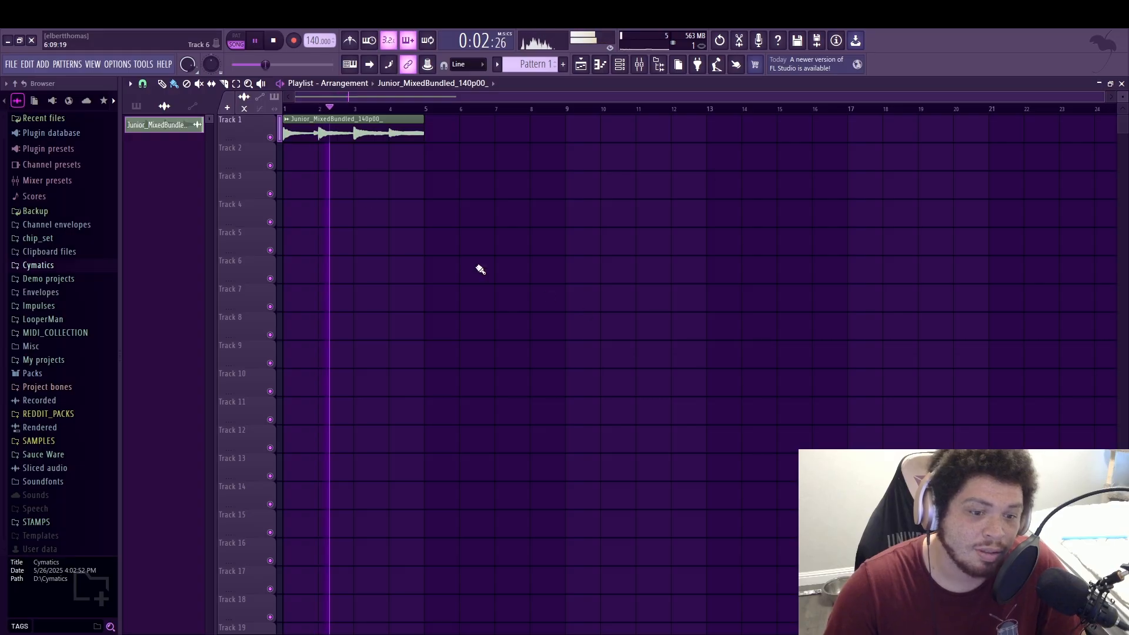
Slice the audio clip at bar 2, delete the remainder, and repeat the first bar through bar 4 on Track 1
key(c)
key(space)
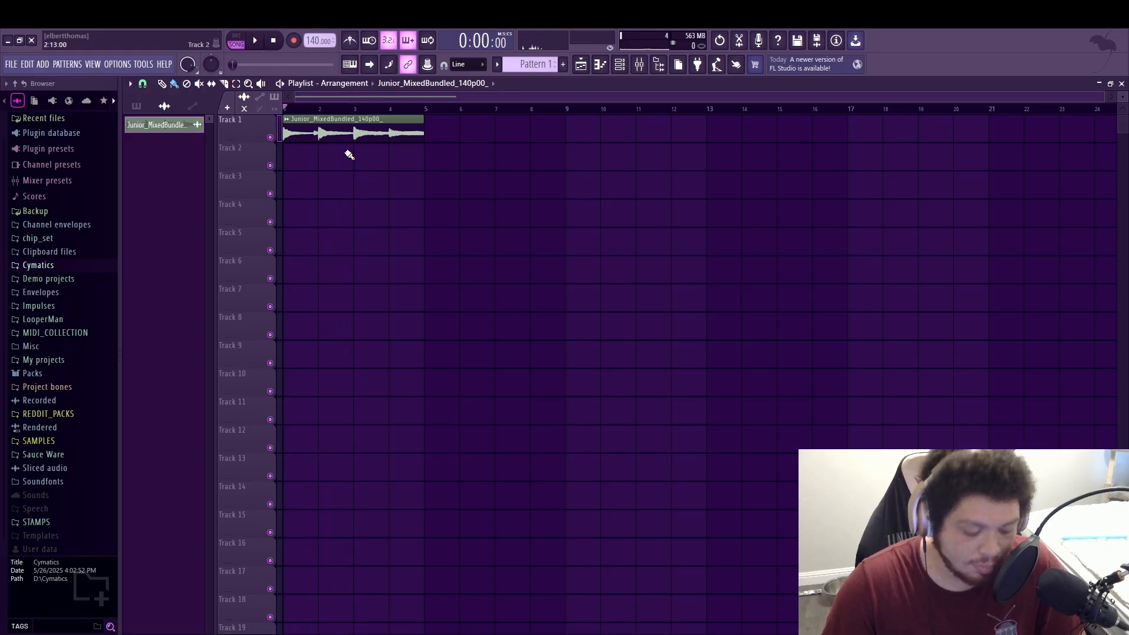
key(space)
key(space)
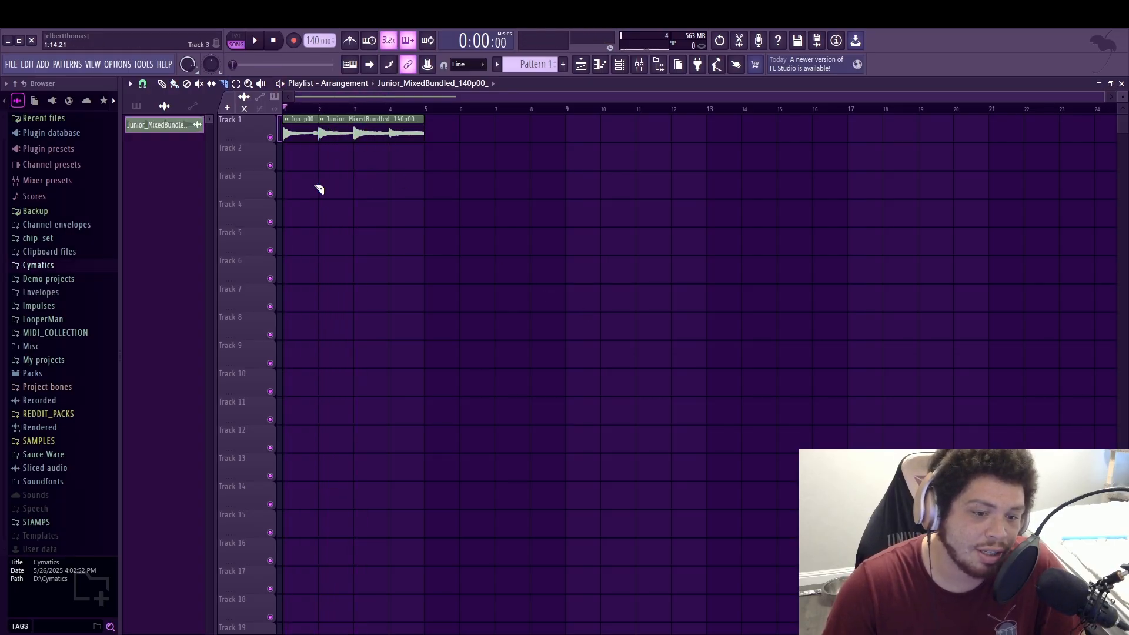
key(b)
right_click(419, 139)
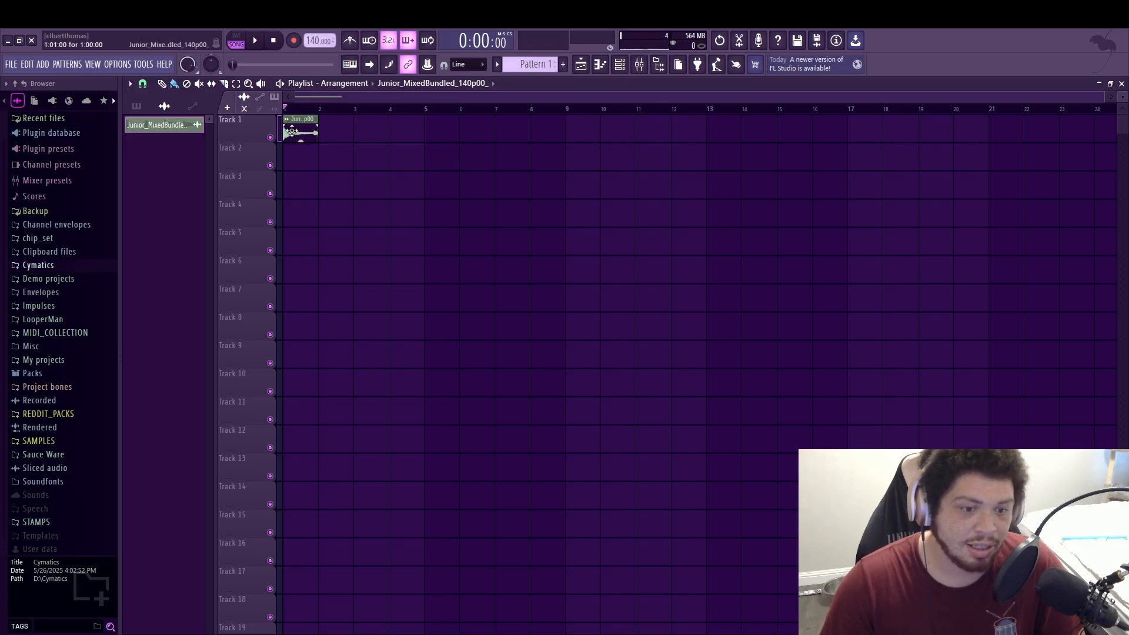
drag(291, 131, 406, 133)
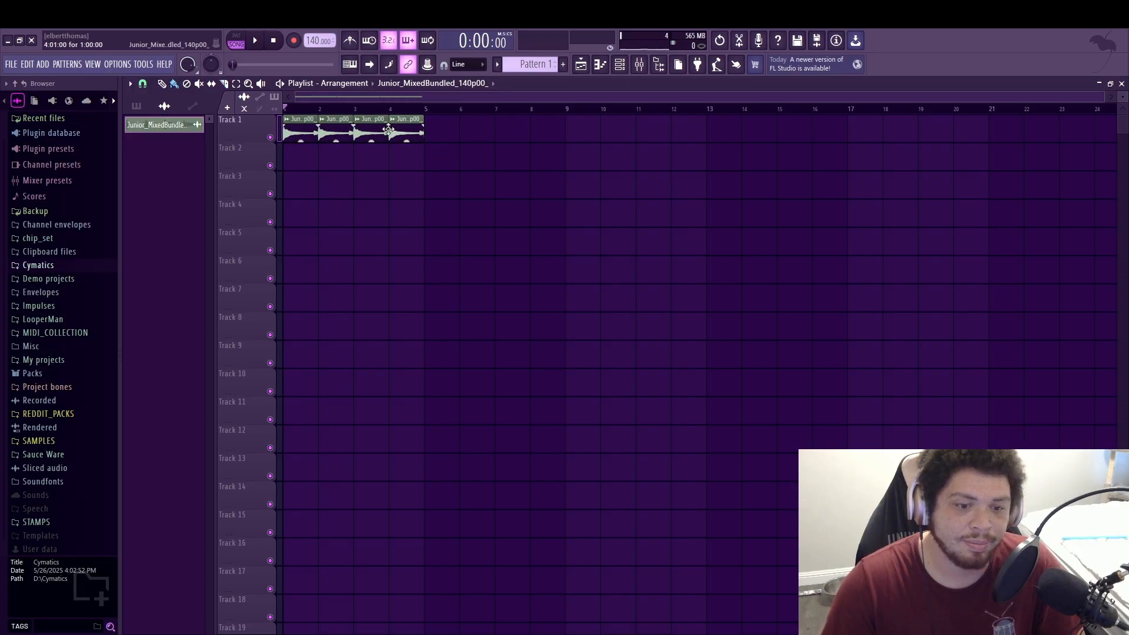
Audition the repeated one-bar slices, stop playback, and erase them all from Track 1
key(space)
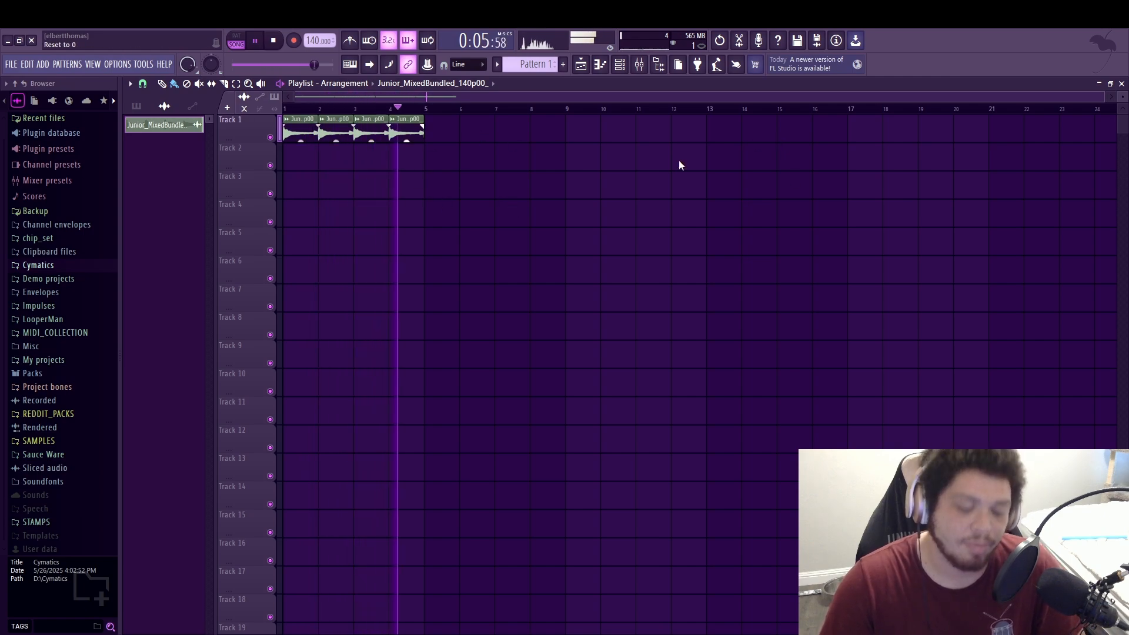
key(space)
drag(295, 132, 584, 130)
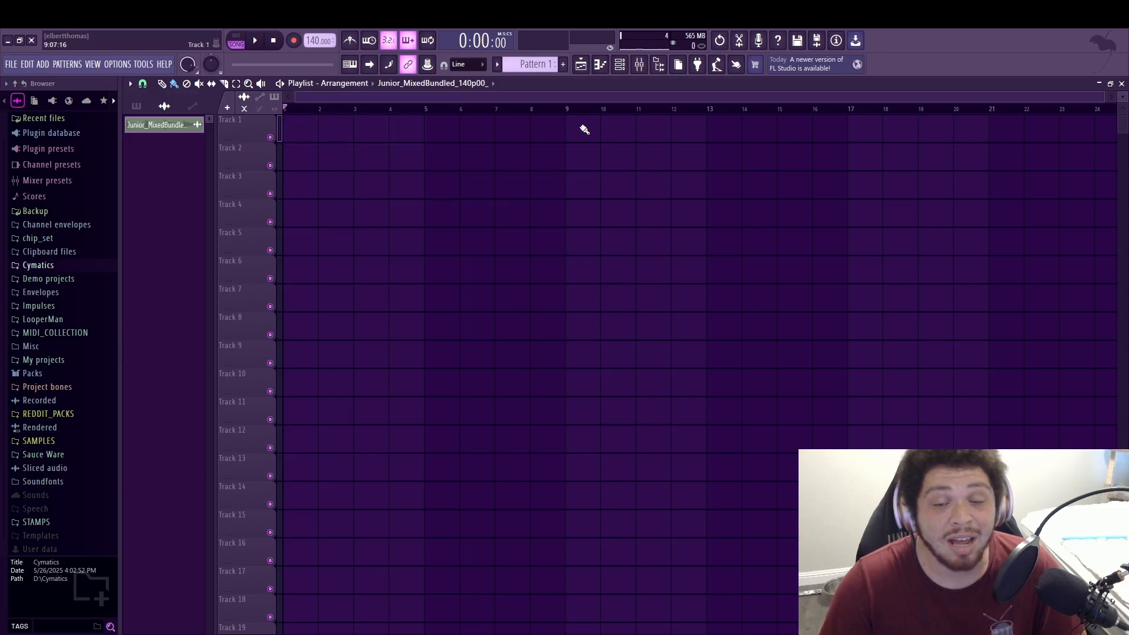
Undo the erasing, repeating and slicing to bring back the full four-bar audio clip on Track 1
key(ctrl+z)
key(ctrl+z)
key(ctrl+z)
key(ctrl+z)
key(ctrl+z)
key(ctrl+z)
key(ctrl+z)
key(ctrl+z)
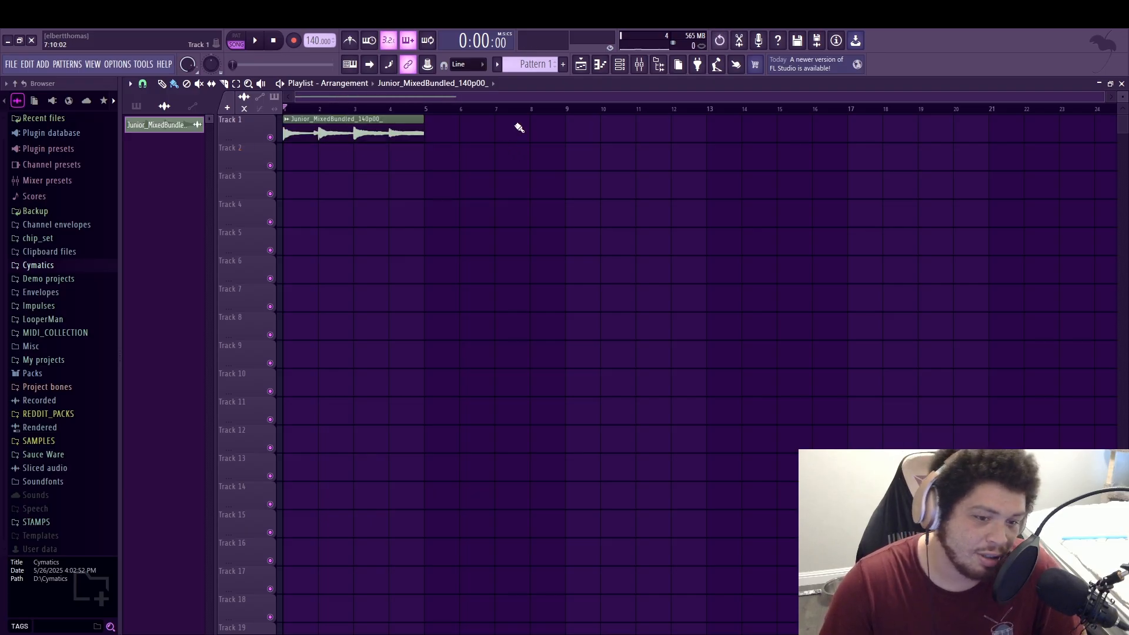
Clear Track 1 by removing the audio clip and the Pattern 1 clip placed over it
click(136, 107)
click(379, 130)
drag(374, 132, 445, 135)
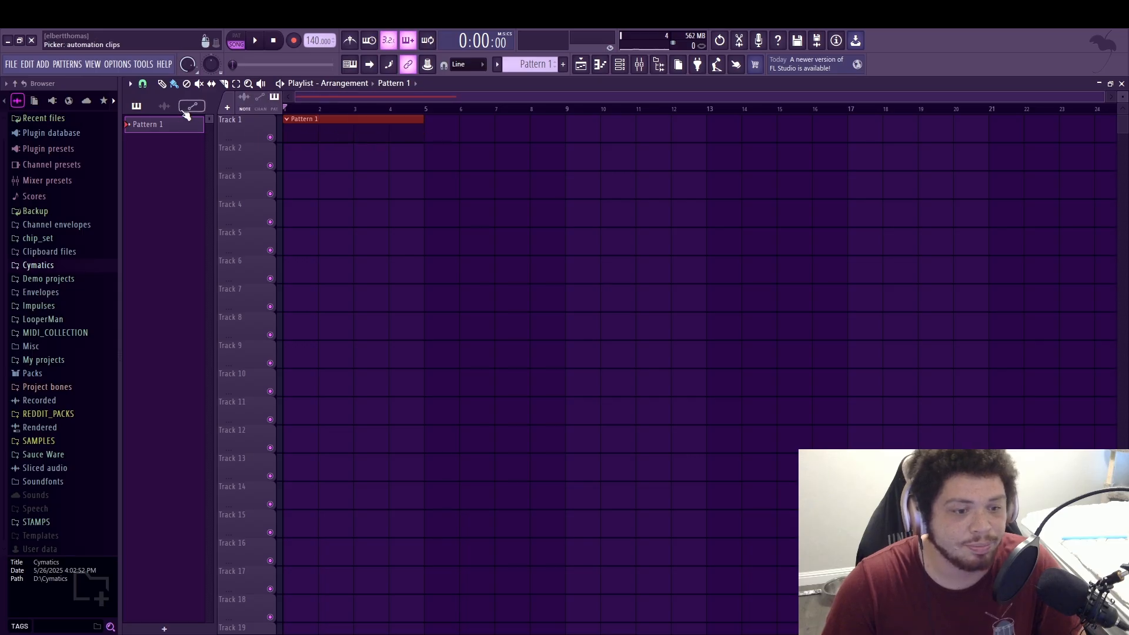
click(170, 108)
click(136, 107)
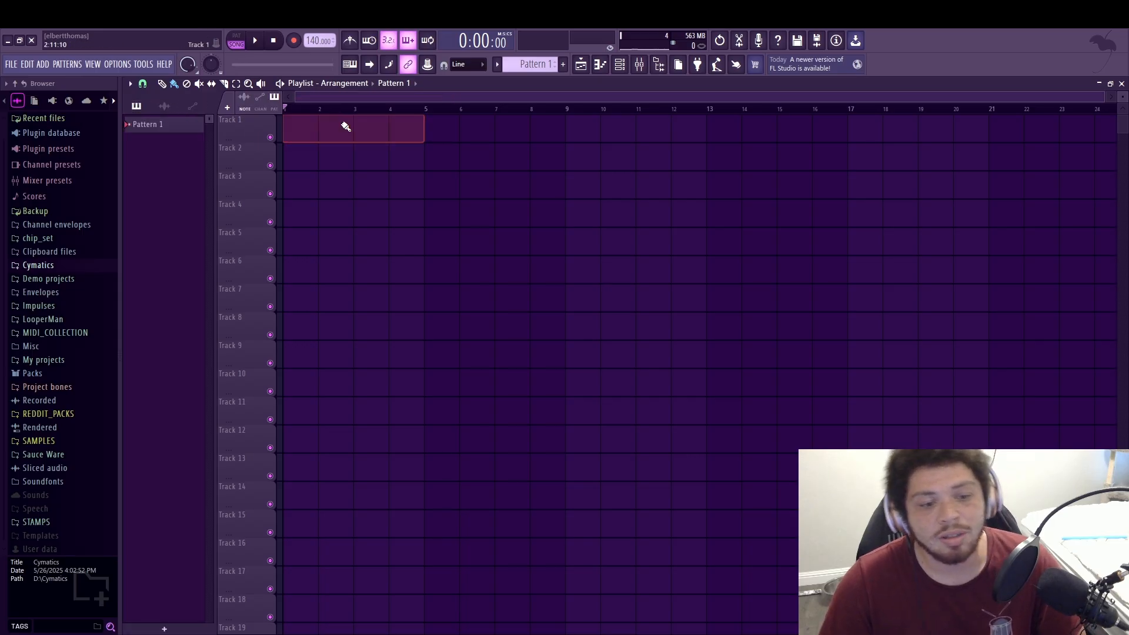
right_click(345, 126)
Reopen Spawn from the channel rack, reposition its window so the lower controls are accessible, and turn off Instrument Mode
click(619, 68)
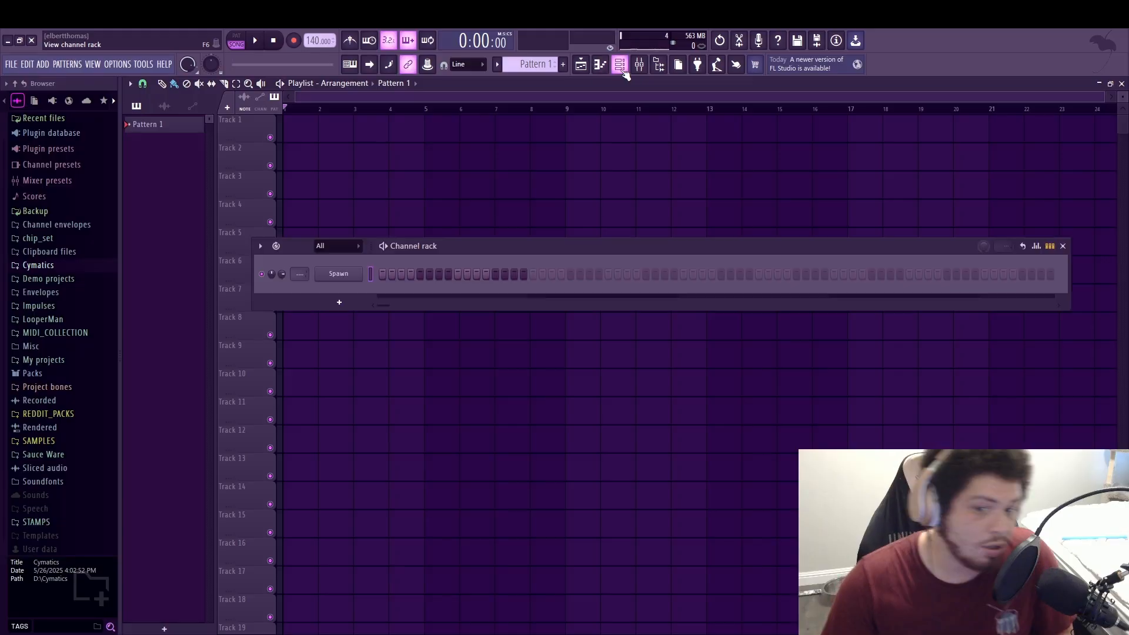
click(356, 273)
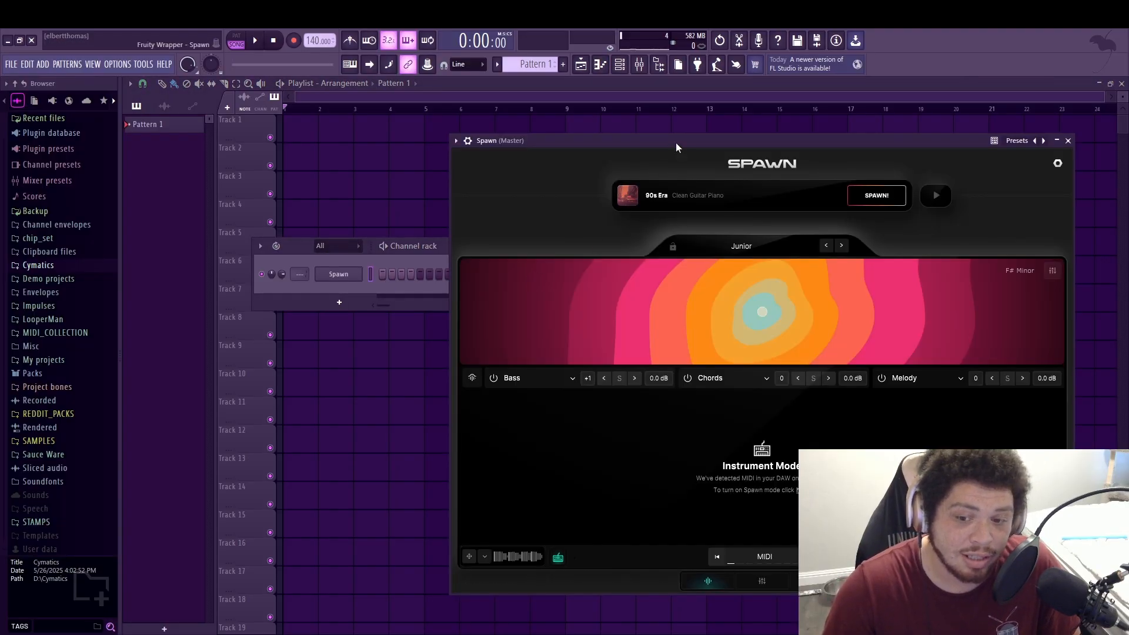
drag(676, 143, 528, 99)
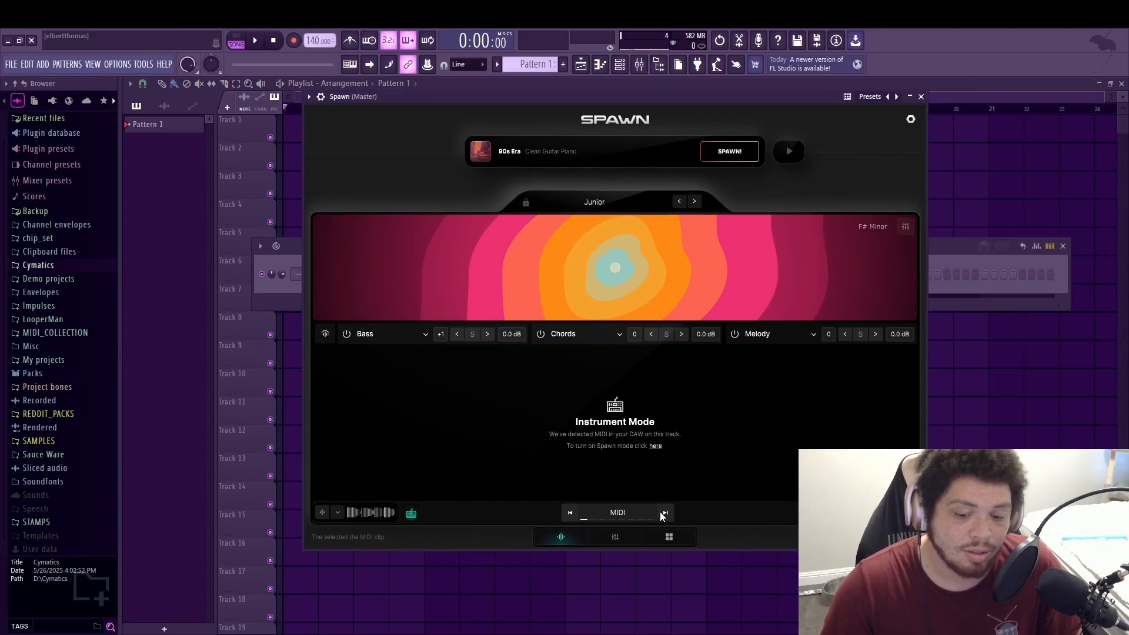
click(411, 513)
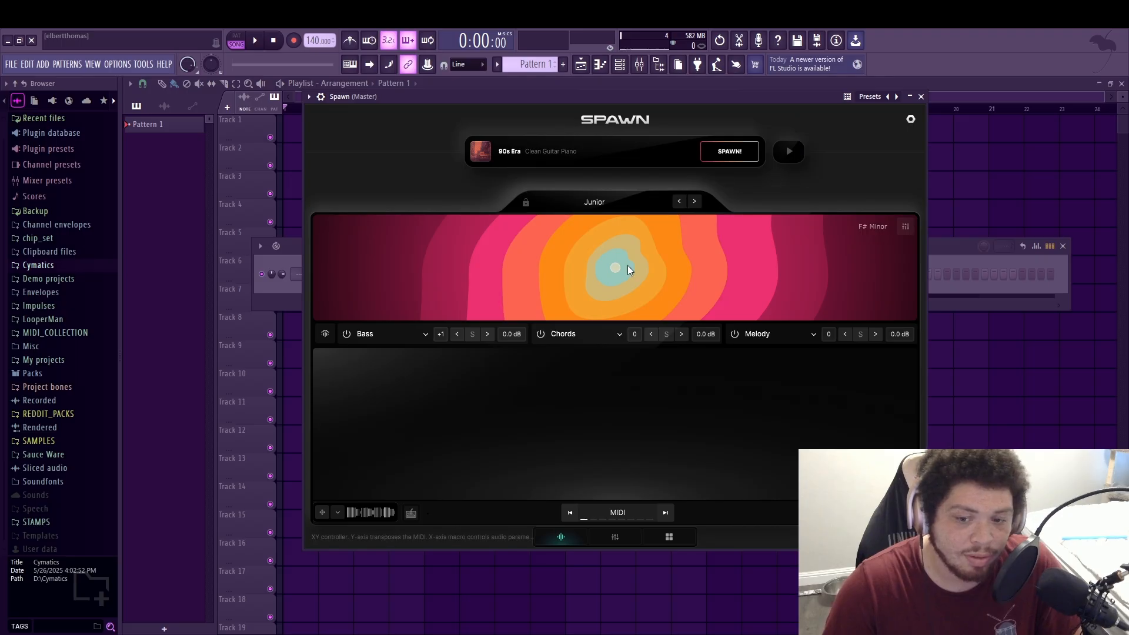
Play the Spawn idea, switch to the next MIDI clip, and restart the project playback to audition it
click(789, 151)
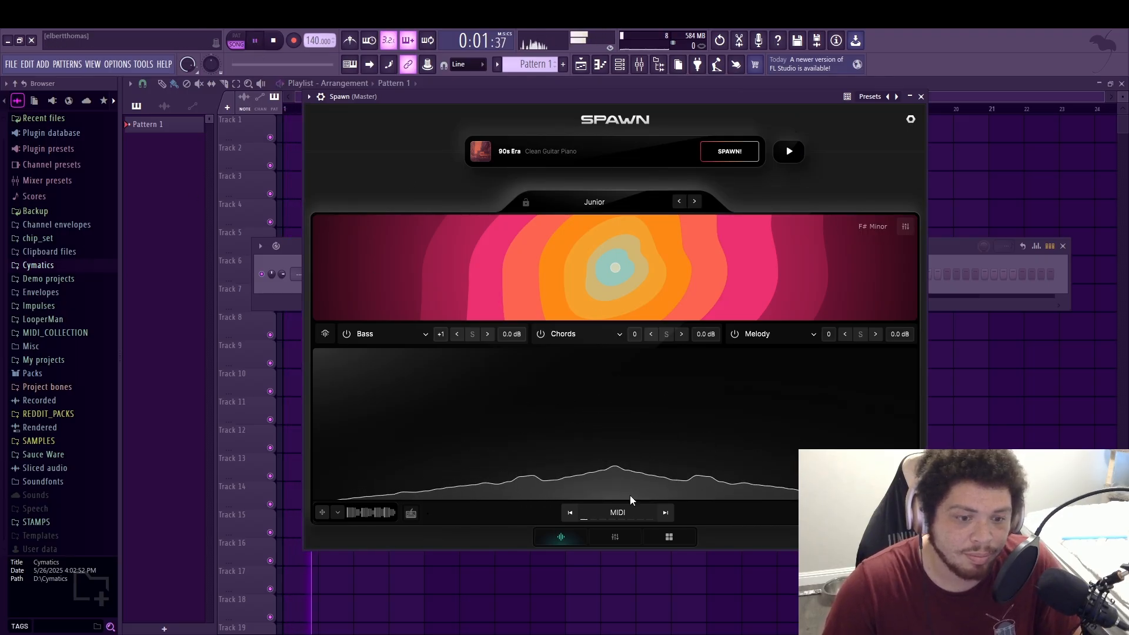
click(667, 513)
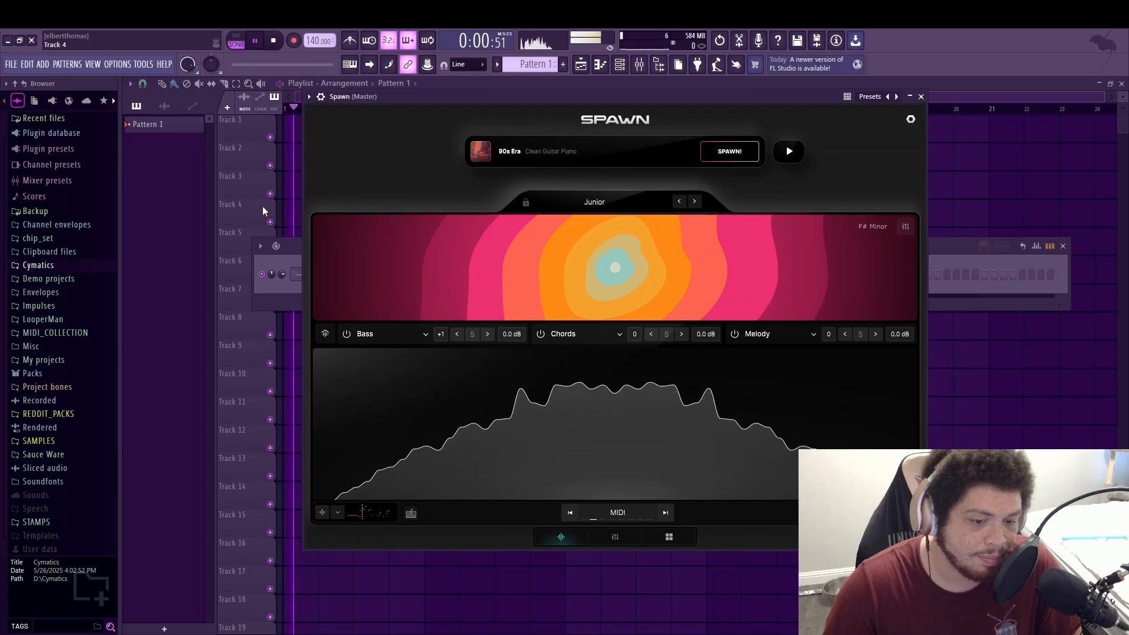
click(273, 42)
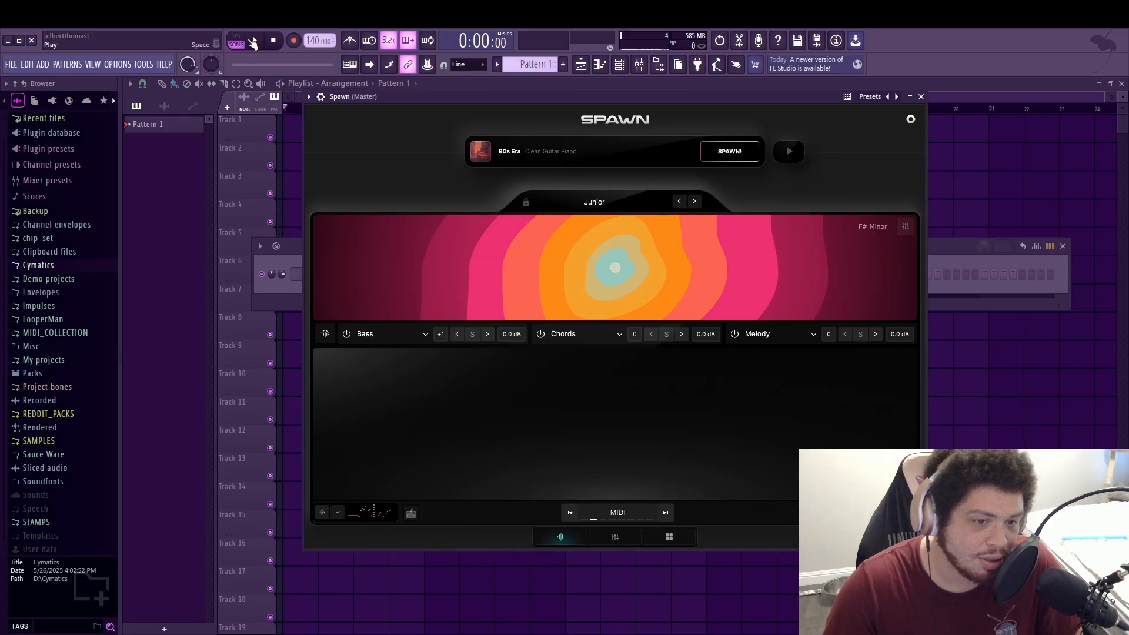
click(256, 41)
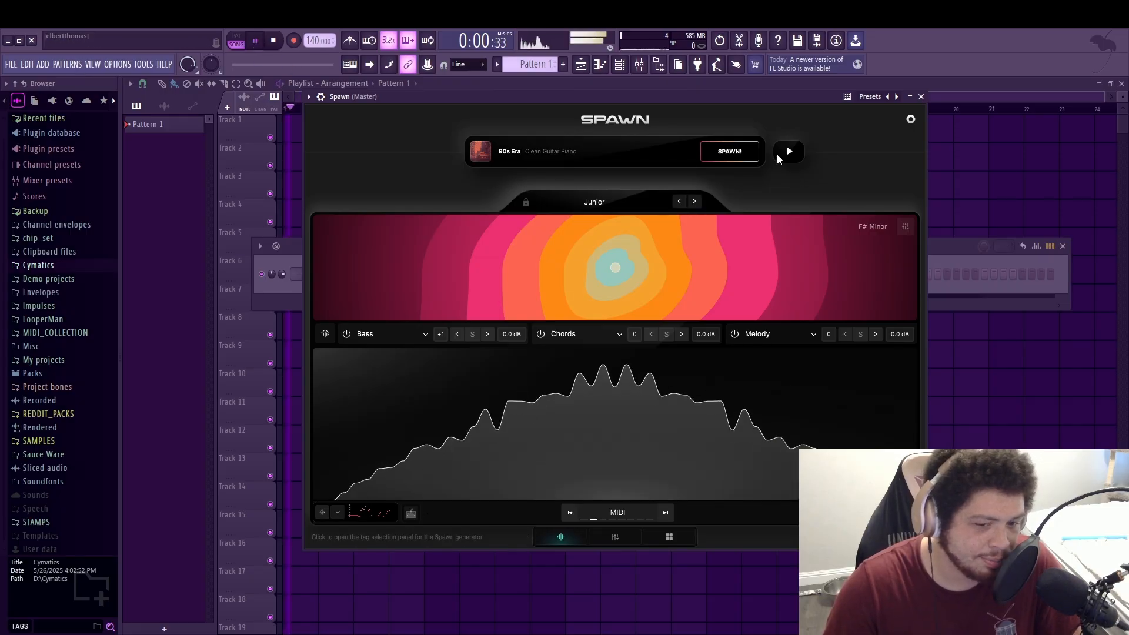
Load the Pablo sound set in Spawn, switch the transport to pattern mode, and audition the idea
click(694, 202)
click(241, 40)
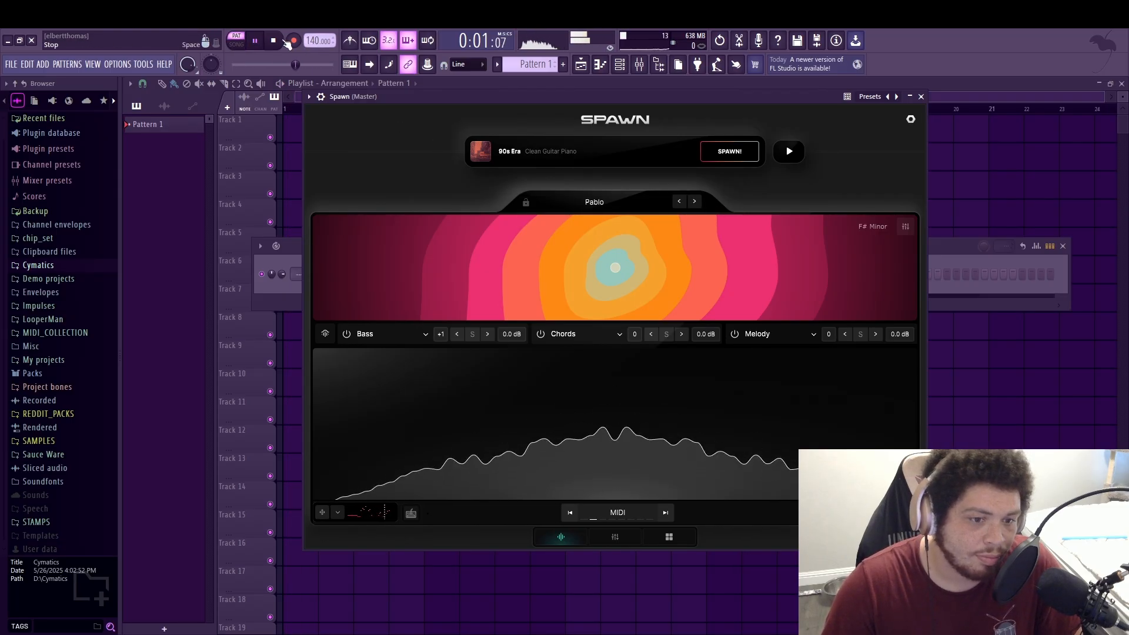
key(space)
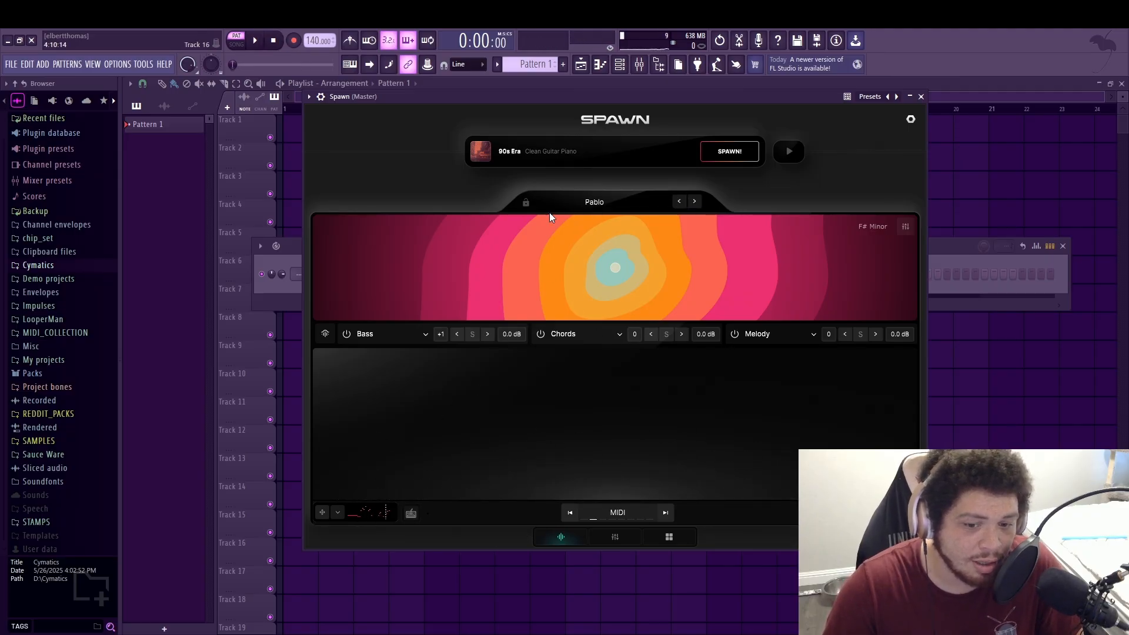
key(space)
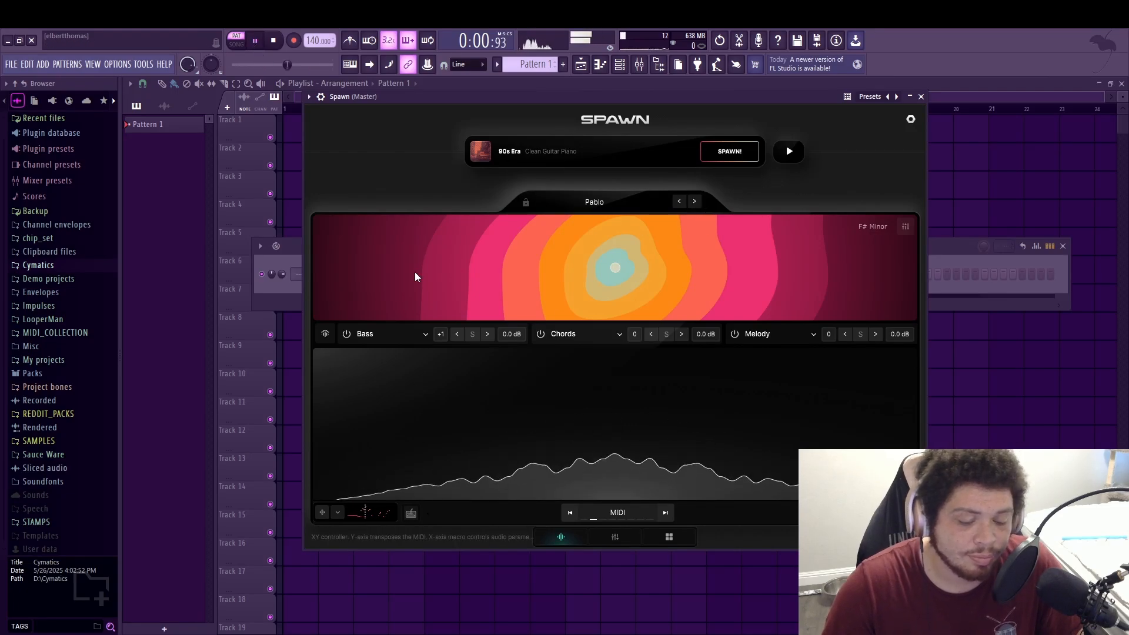
click(274, 42)
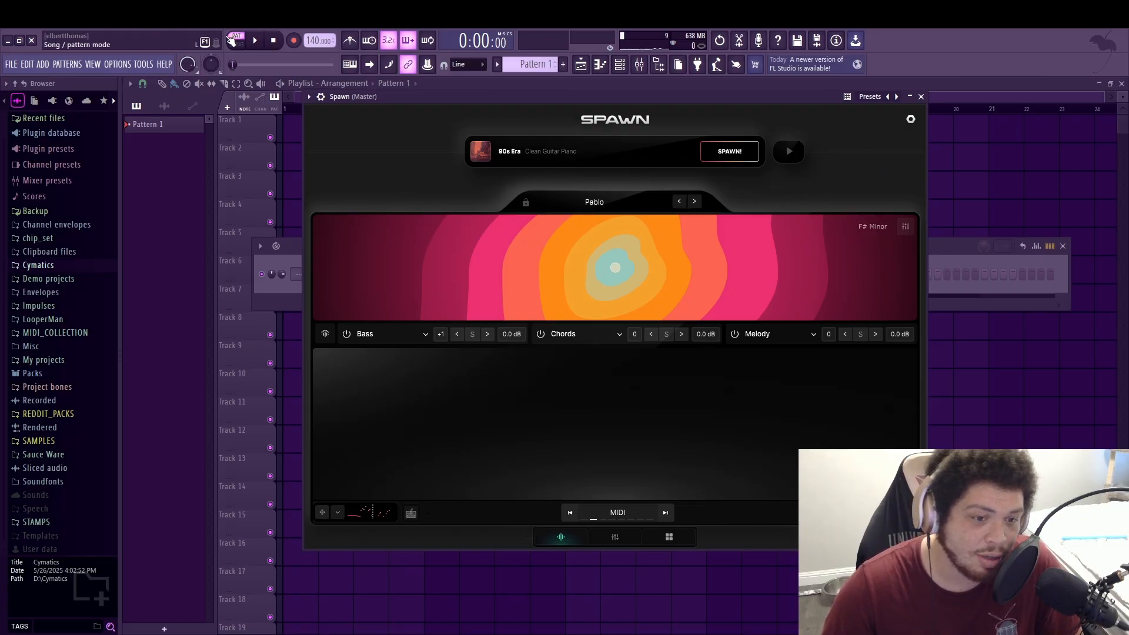
Restart playback and advance through the spawned sound sets until Heatwave is loaded, stopping after the audition
click(255, 42)
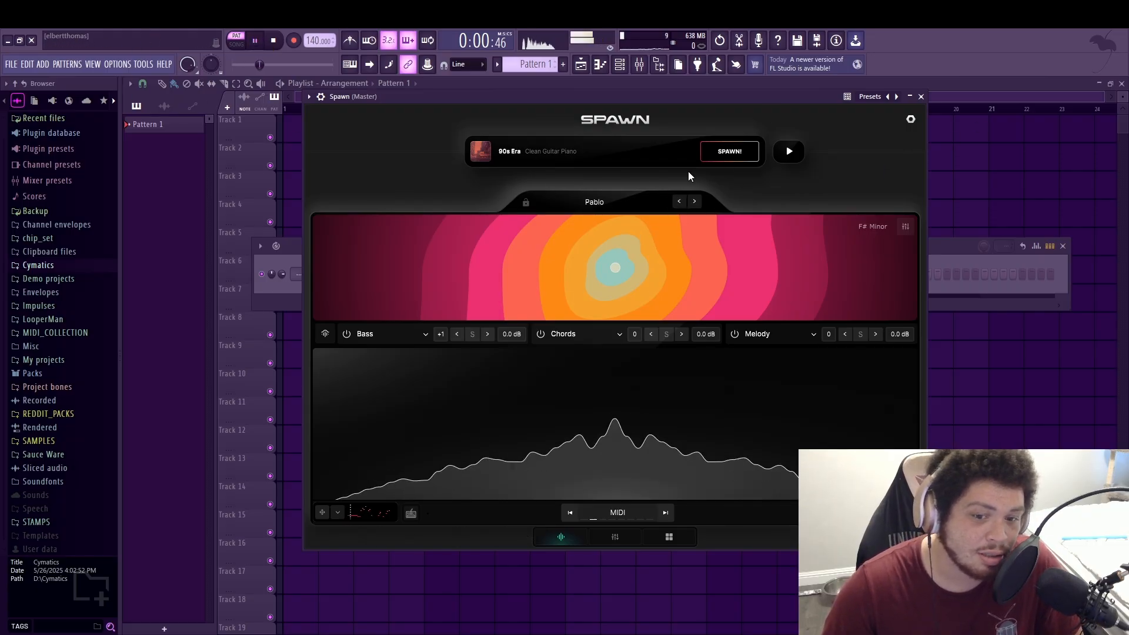
click(695, 201)
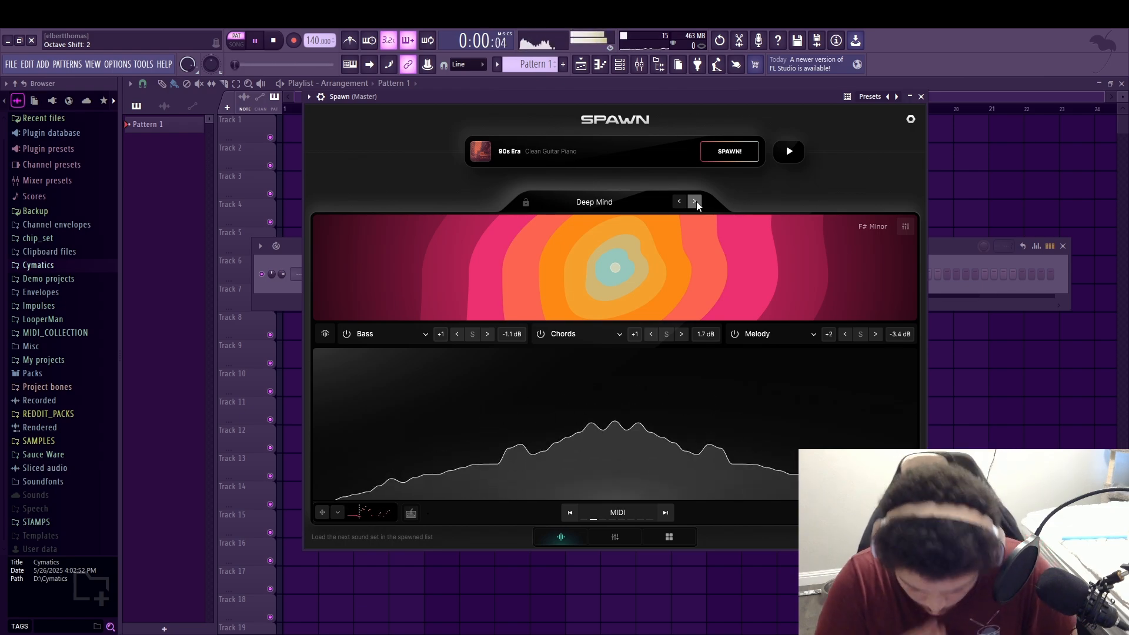
click(696, 201)
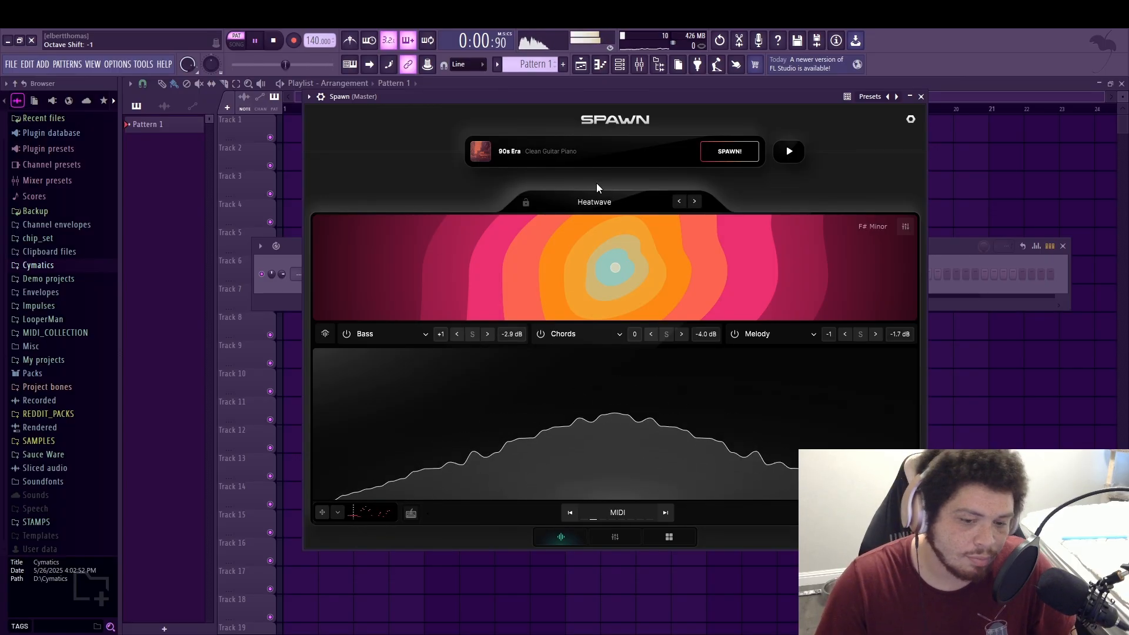
click(286, 45)
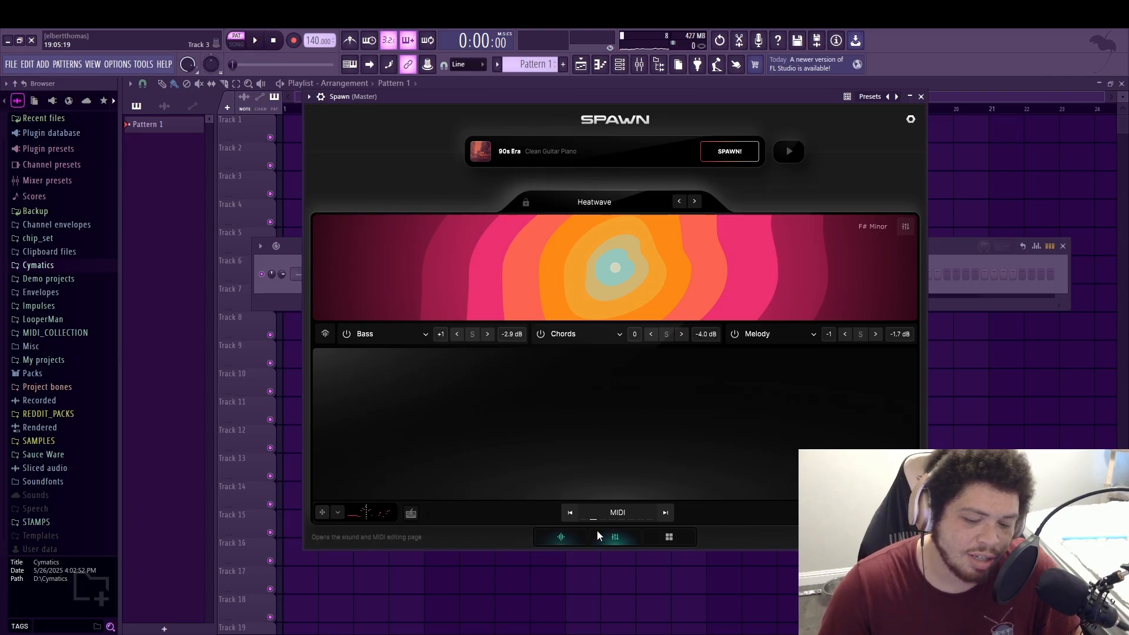
Open Spawn's sound and MIDI editing page, raise the orange note near 2.3 in pitch, and audition the edited clip
click(615, 537)
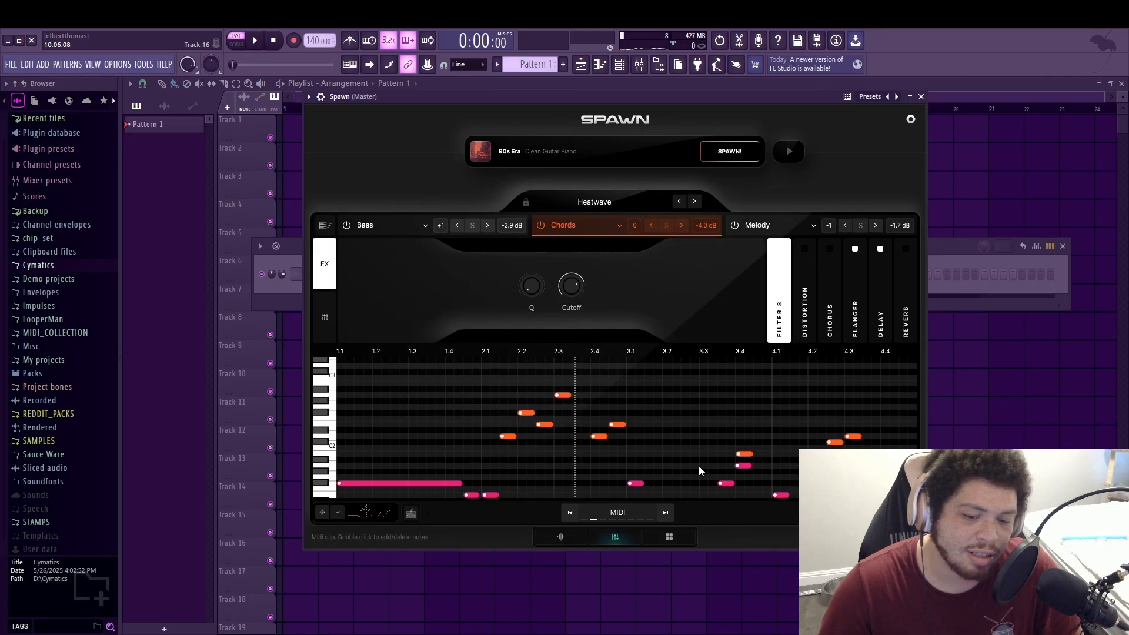
click(557, 531)
click(607, 541)
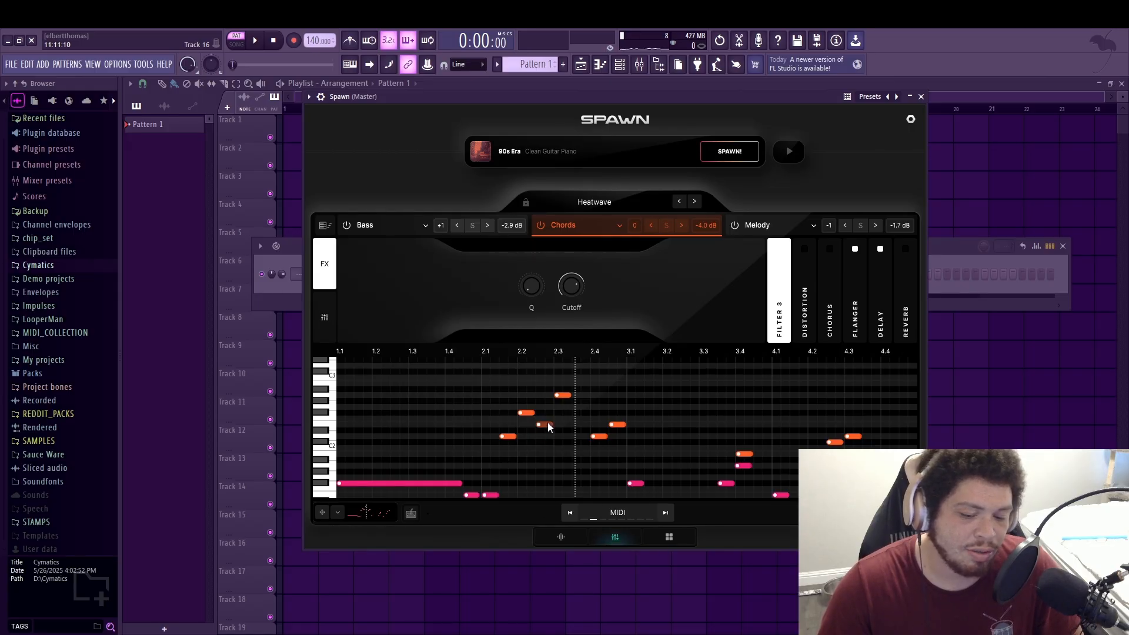
key(space)
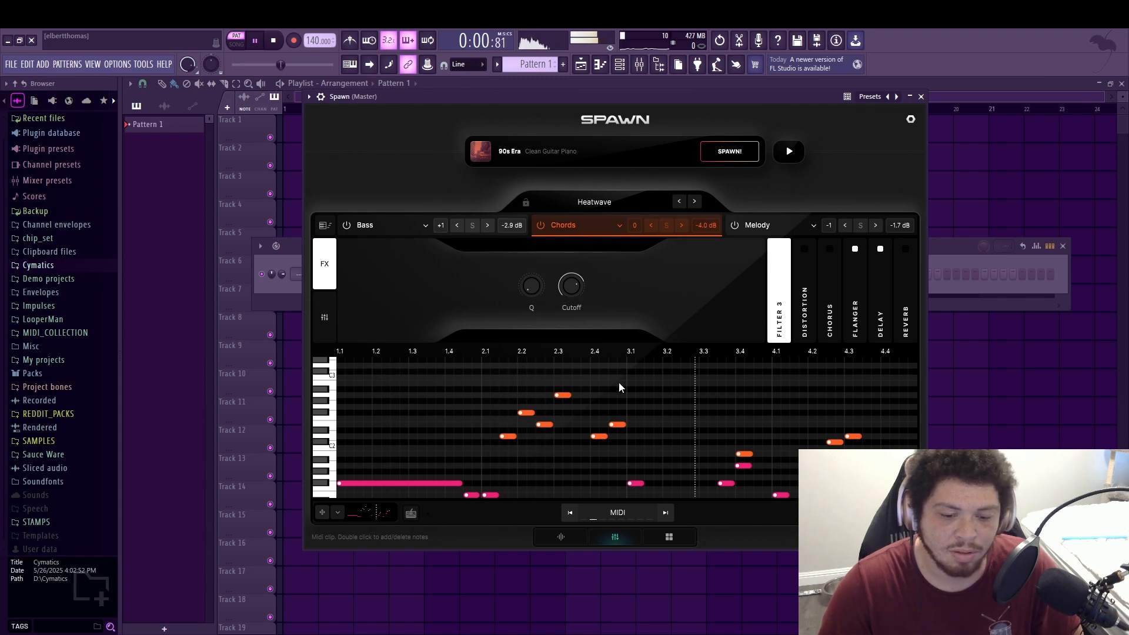
key(space)
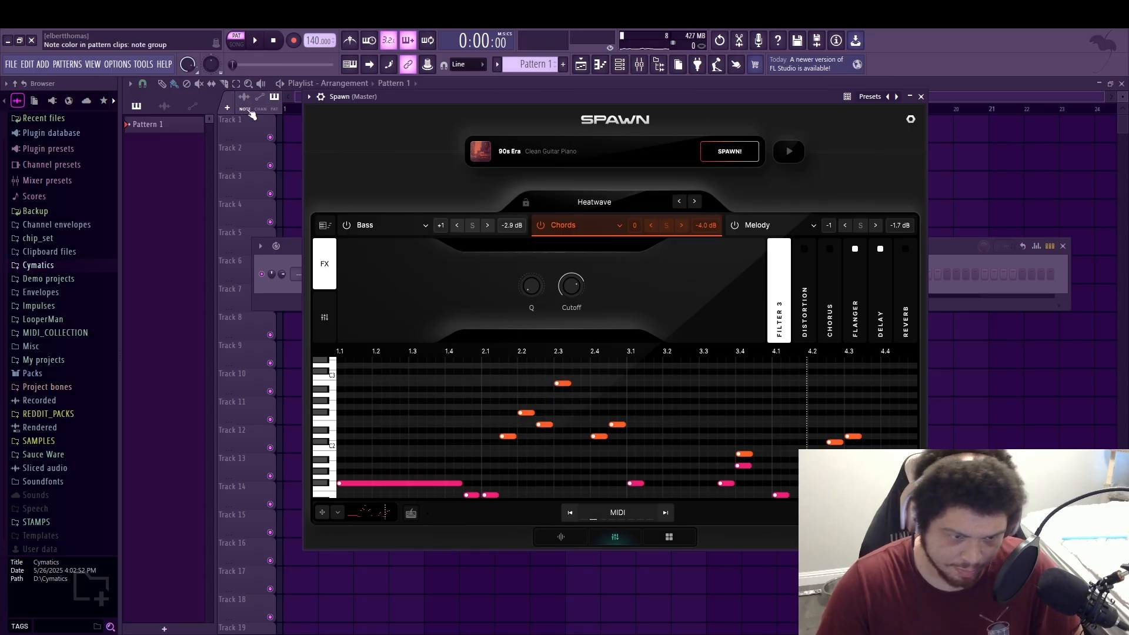
key(space)
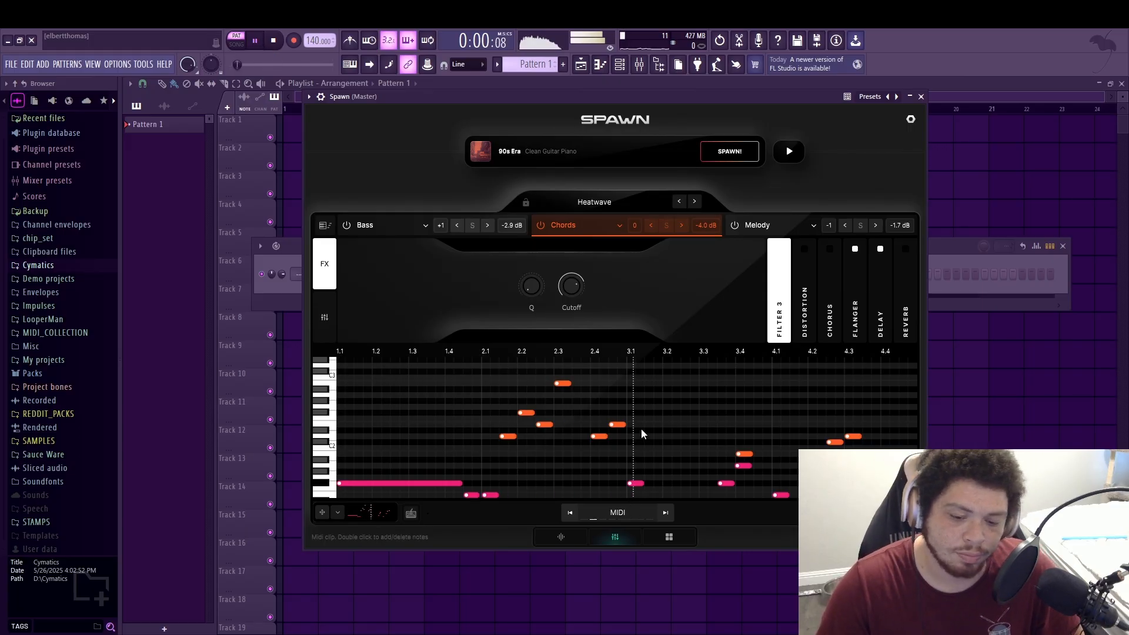
click(273, 41)
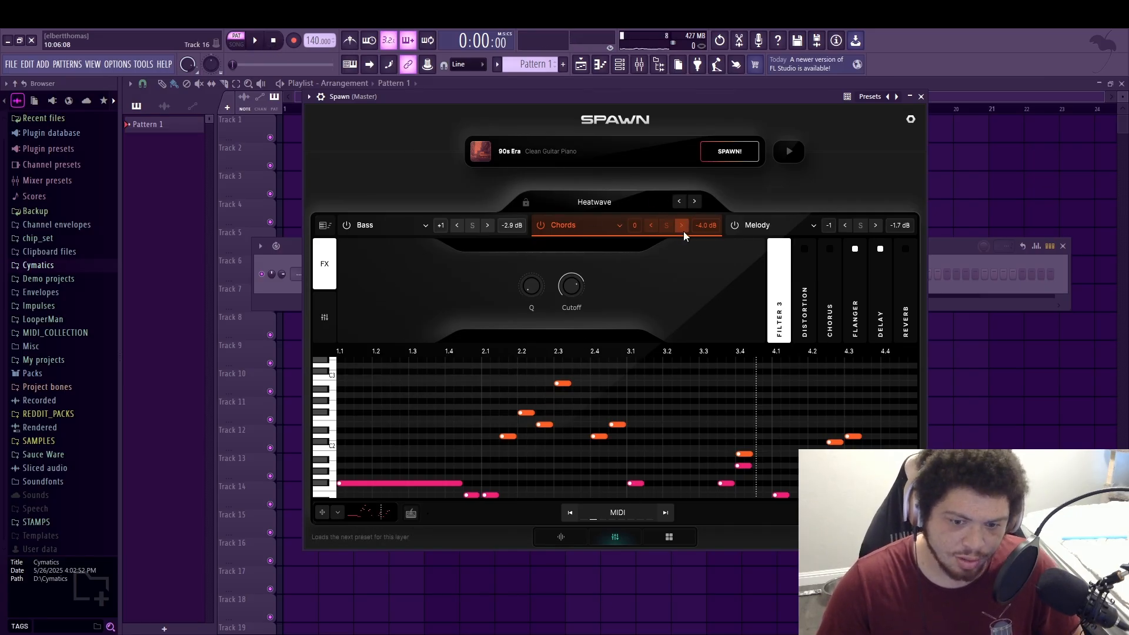
Turn off the flanger and delay on the Chords layer, display its distortion settings, and play the idea
click(859, 249)
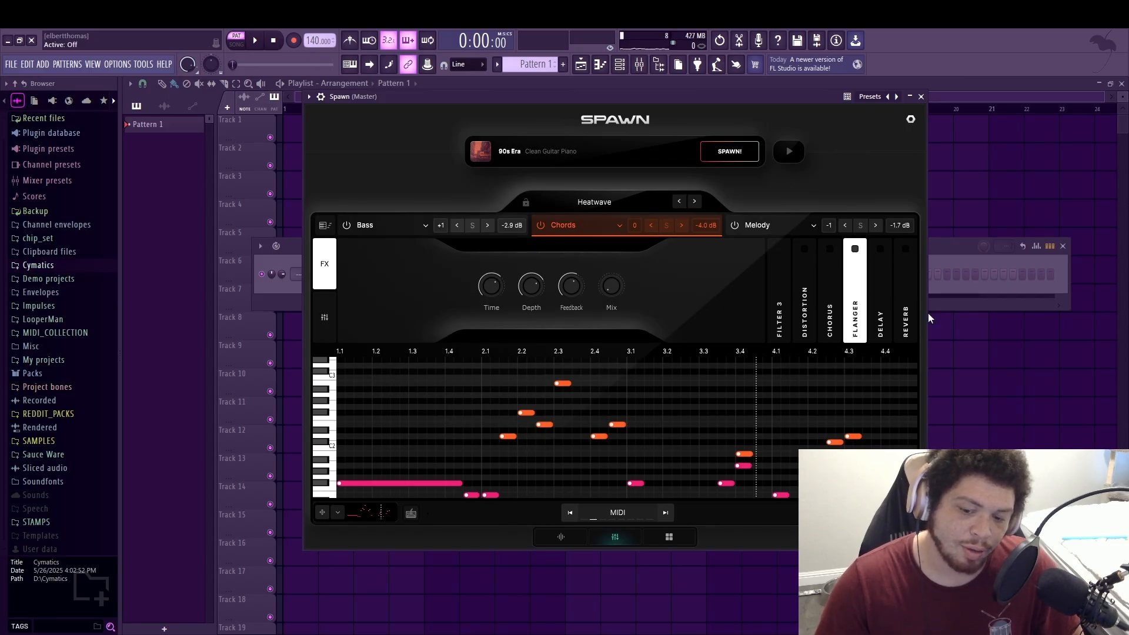
click(804, 318)
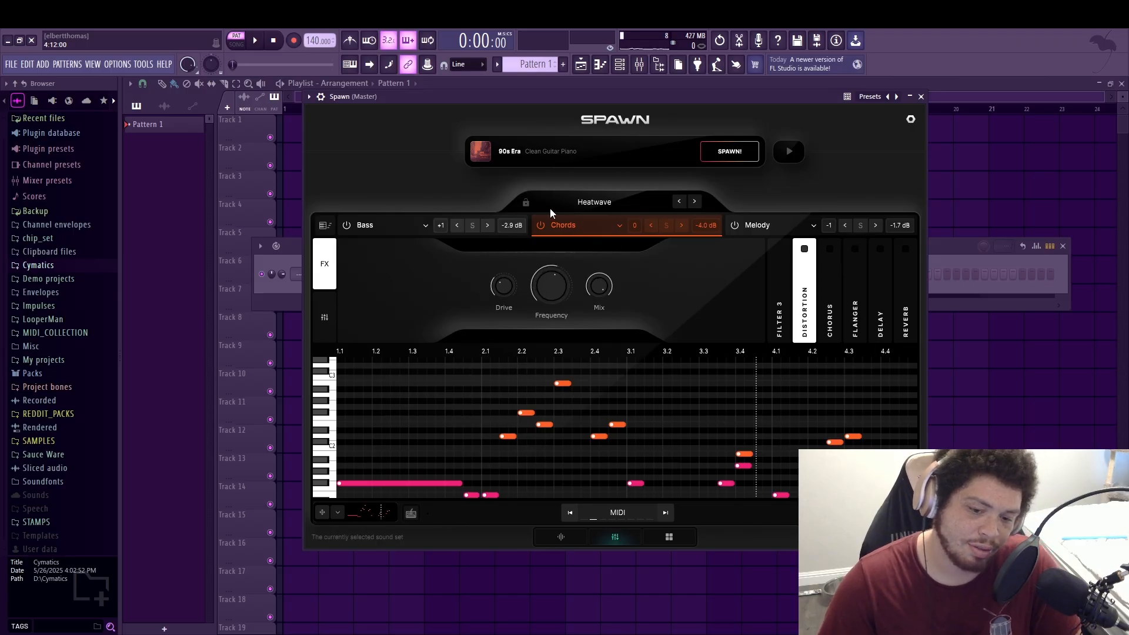
key(space)
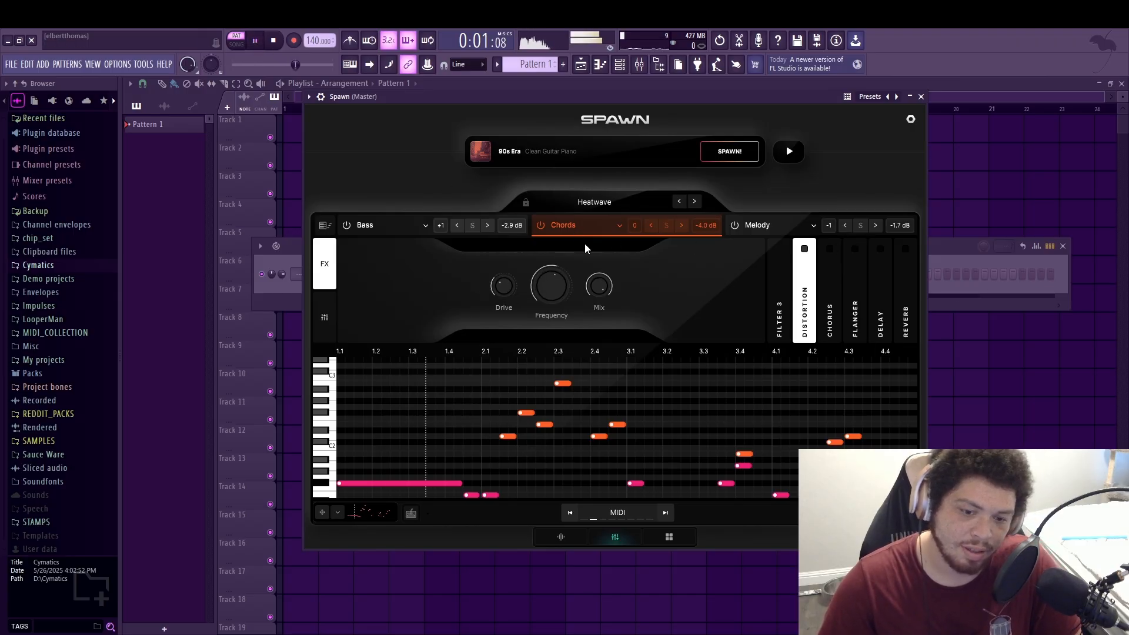
Examine the notes across the whole pitch range of the MIDI clip, comparing the Chords and Melody layers
scroll(521, 435, down, 3)
scroll(520, 435, up, 1)
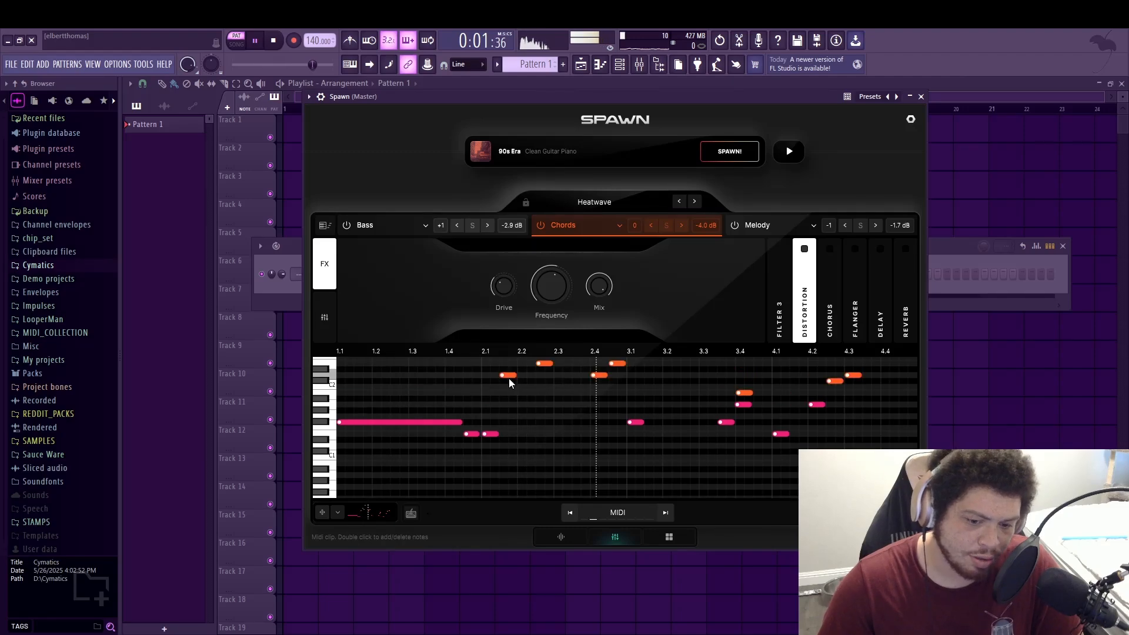
key(space)
scroll(588, 399, up, 7)
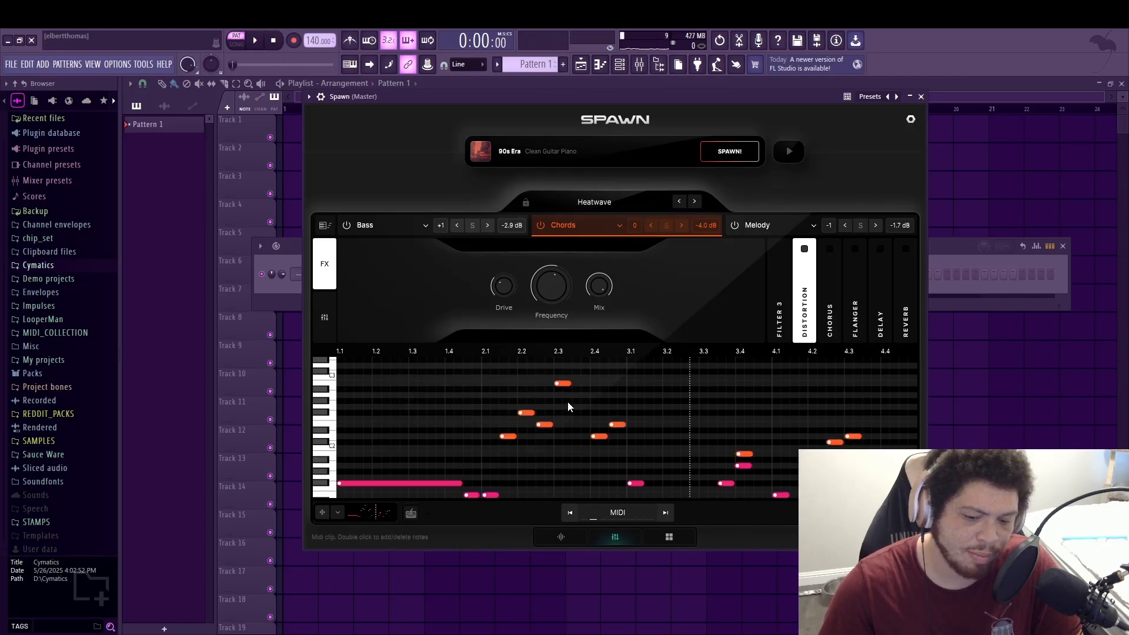
scroll(525, 430, down, 4)
scroll(525, 430, up, 3)
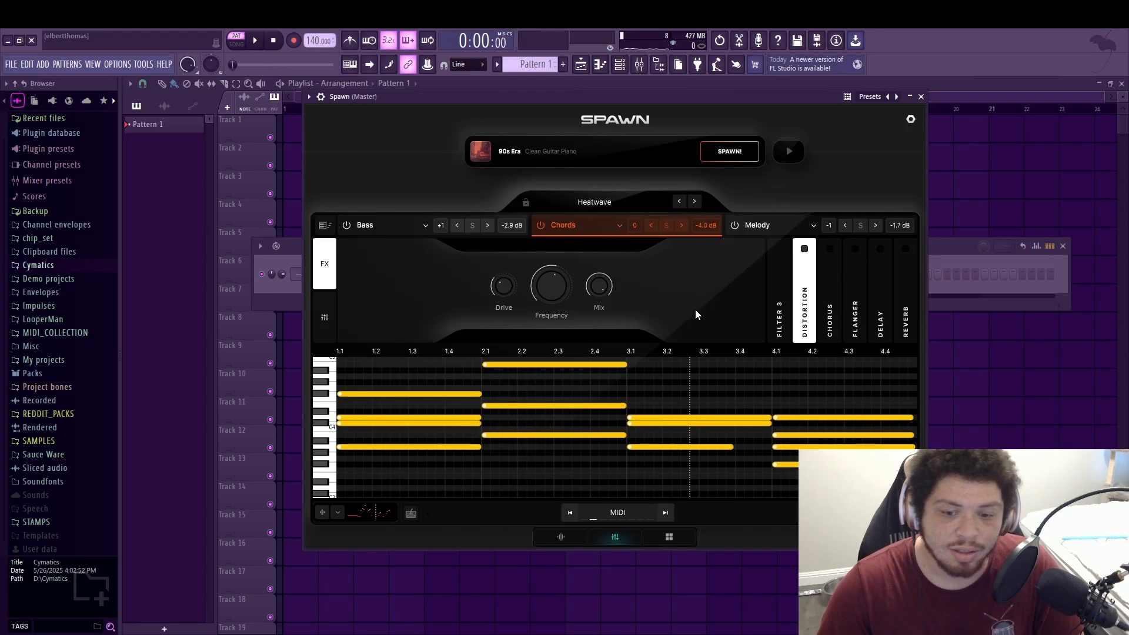
click(769, 226)
scroll(612, 415, down, 5)
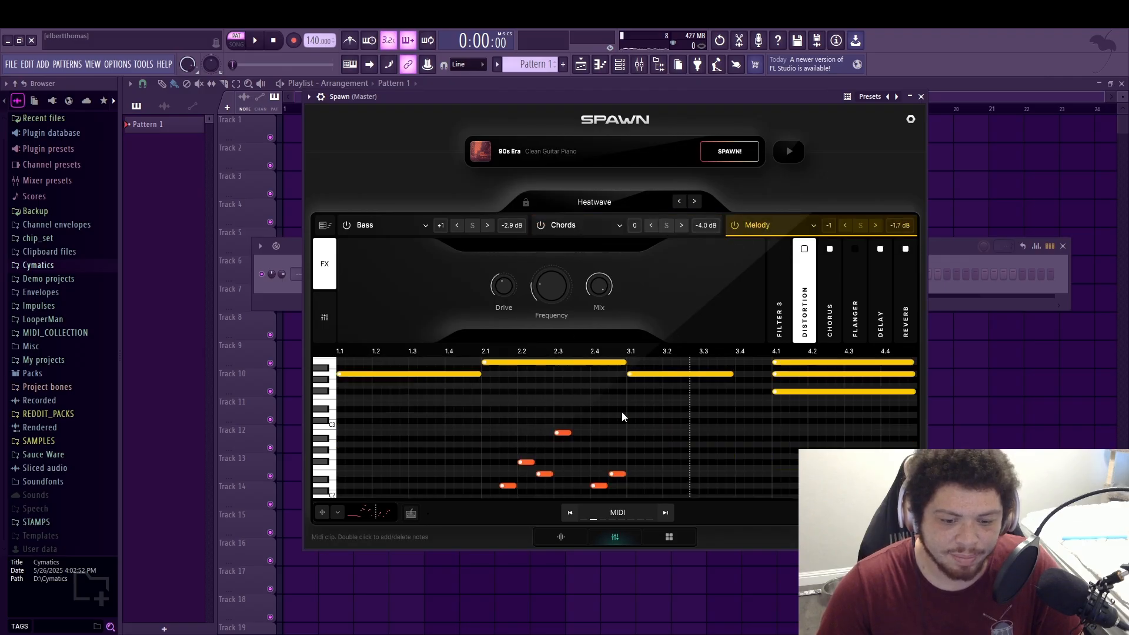
click(571, 229)
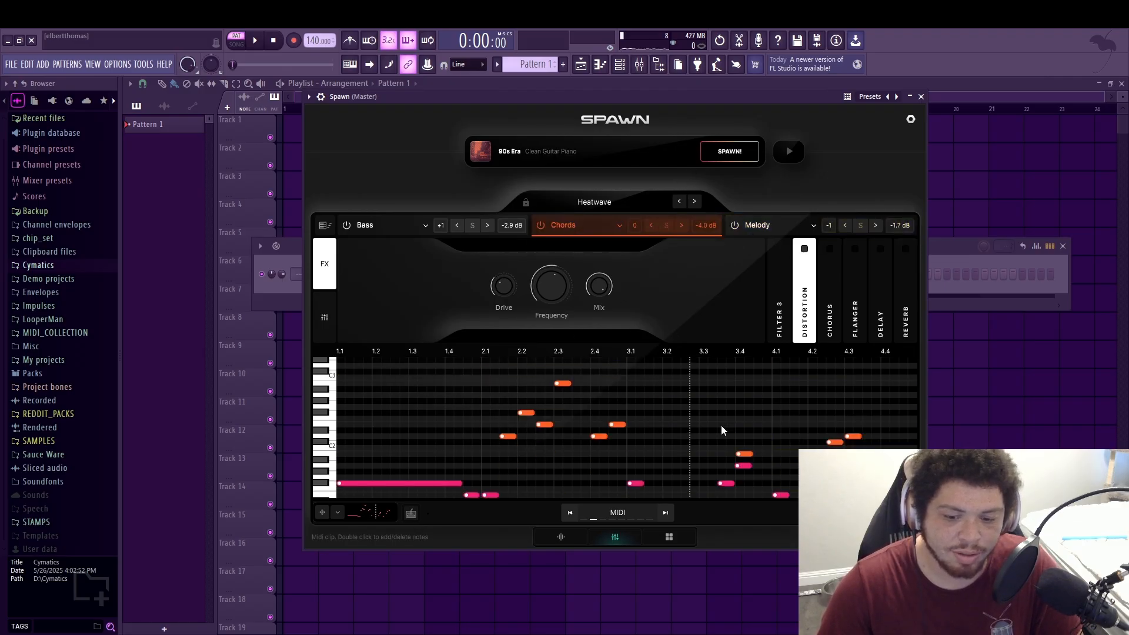
scroll(721, 425, down, 3)
scroll(546, 421, up, 3)
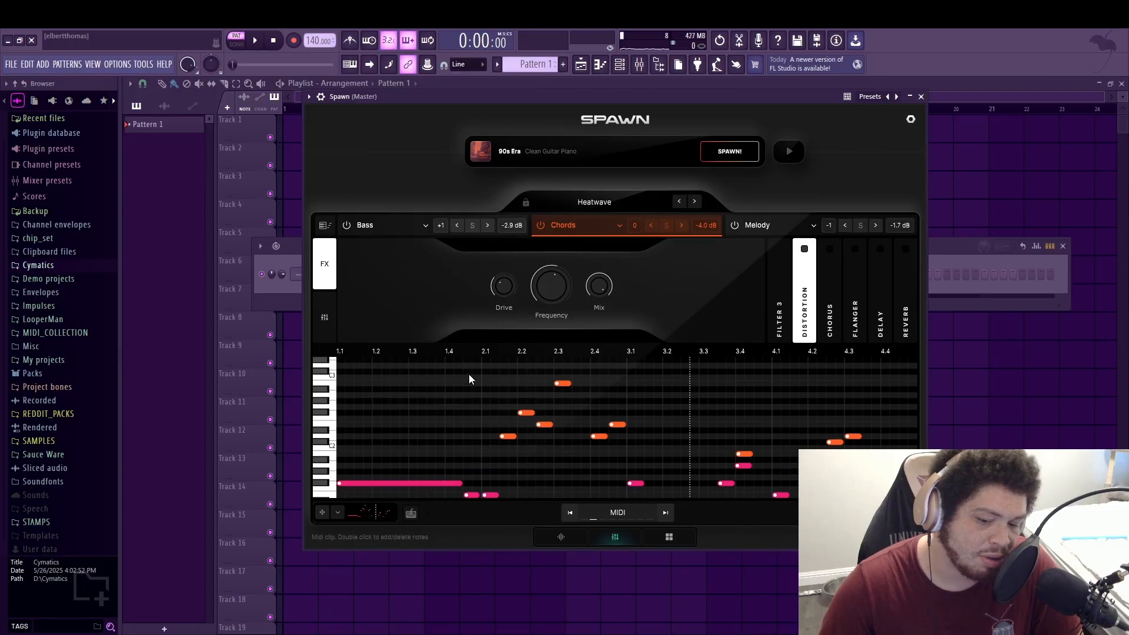
scroll(722, 387, up, 6)
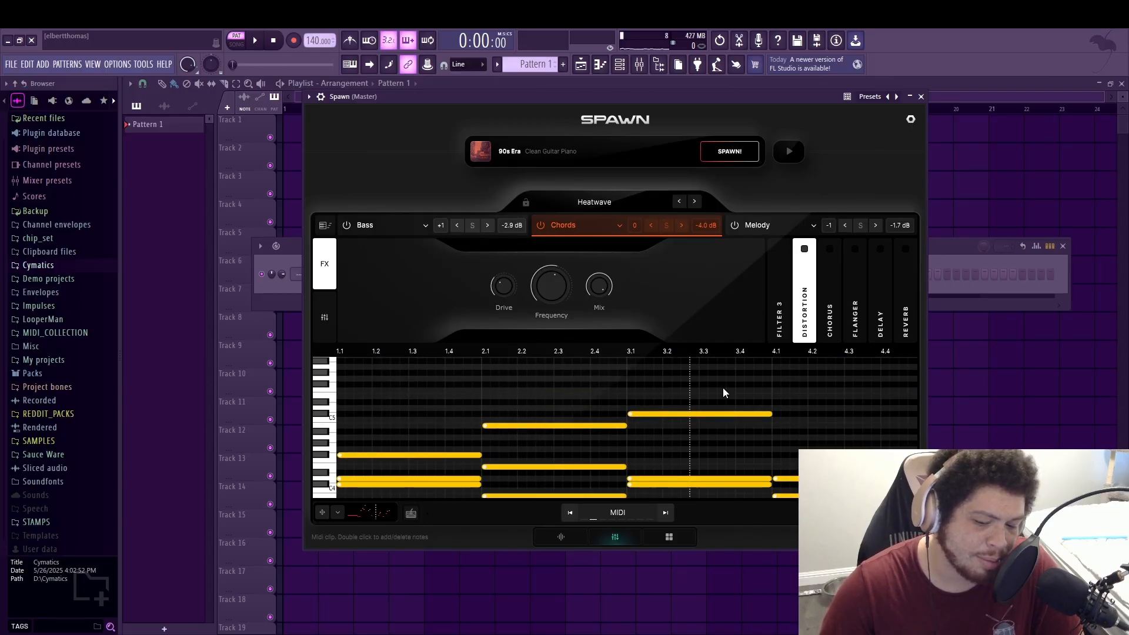
scroll(657, 461, up, 1)
scroll(653, 458, down, 4)
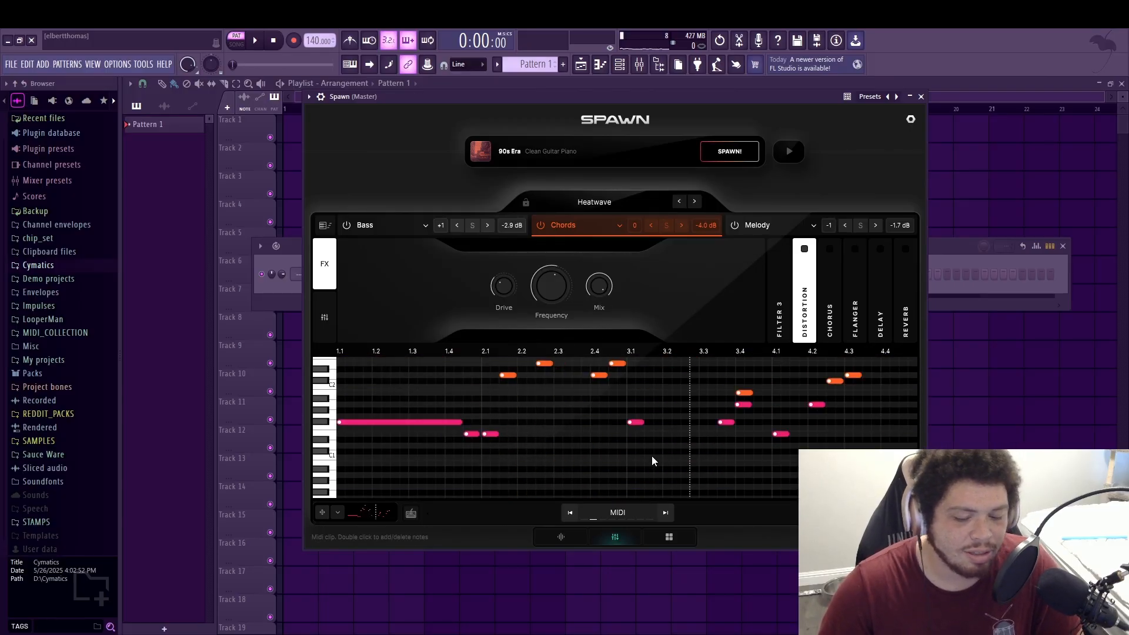
scroll(651, 456, up, 5)
scroll(651, 456, down, 4)
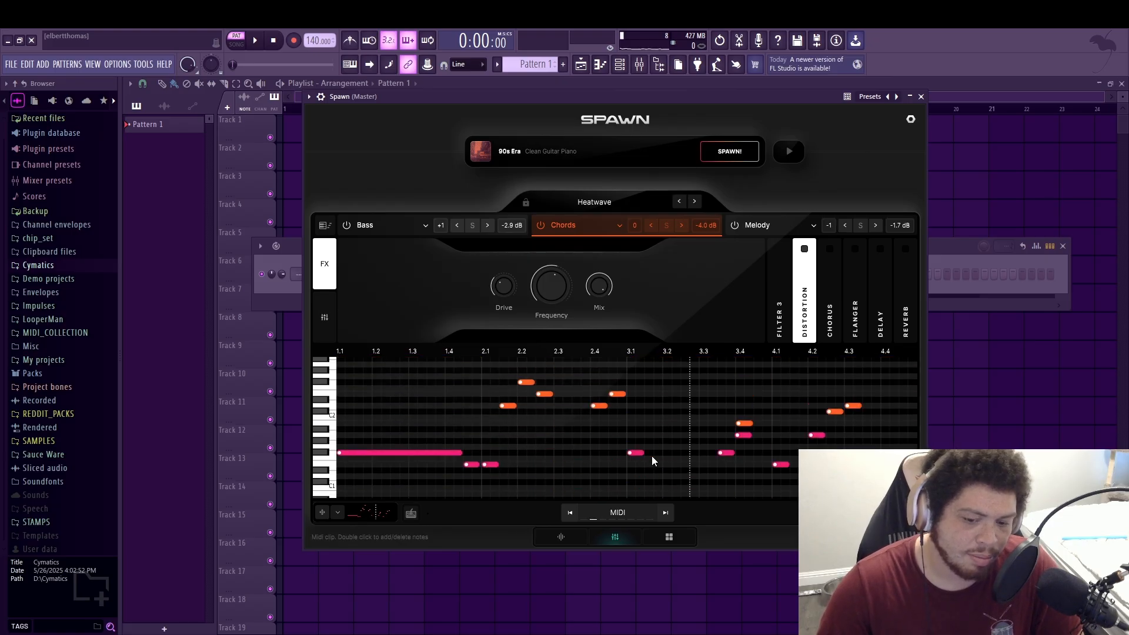
scroll(651, 456, up, 2)
scroll(652, 456, down, 4)
scroll(652, 456, up, 2)
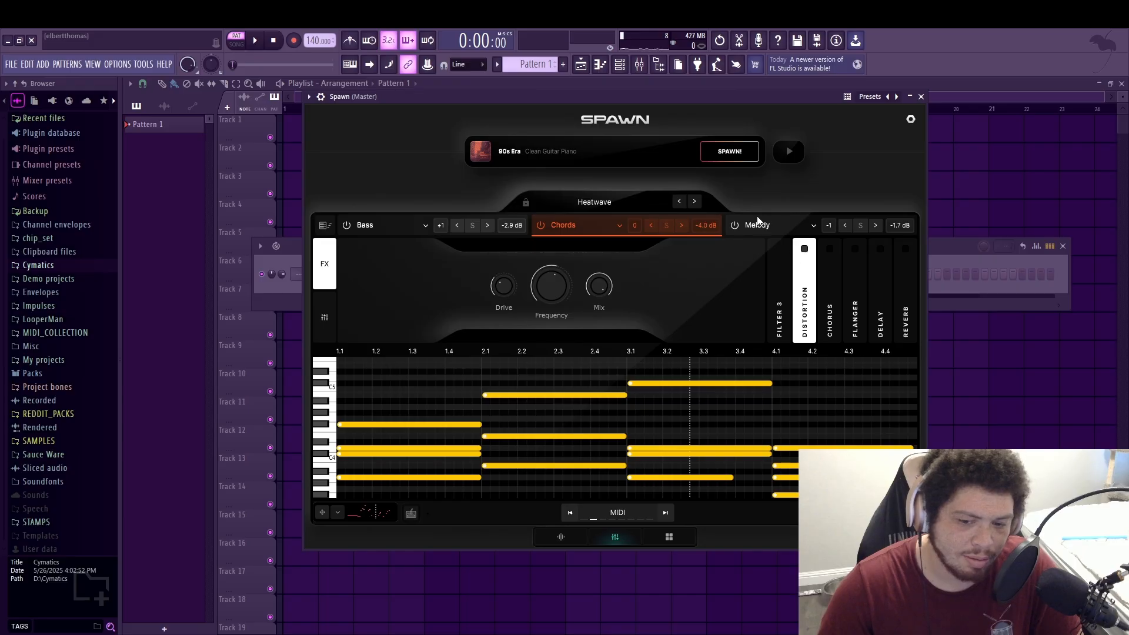
During playback, turn off the Melody layer's distortion, chorus, delay and reverb, and try its flanger at 100% feedback
click(770, 226)
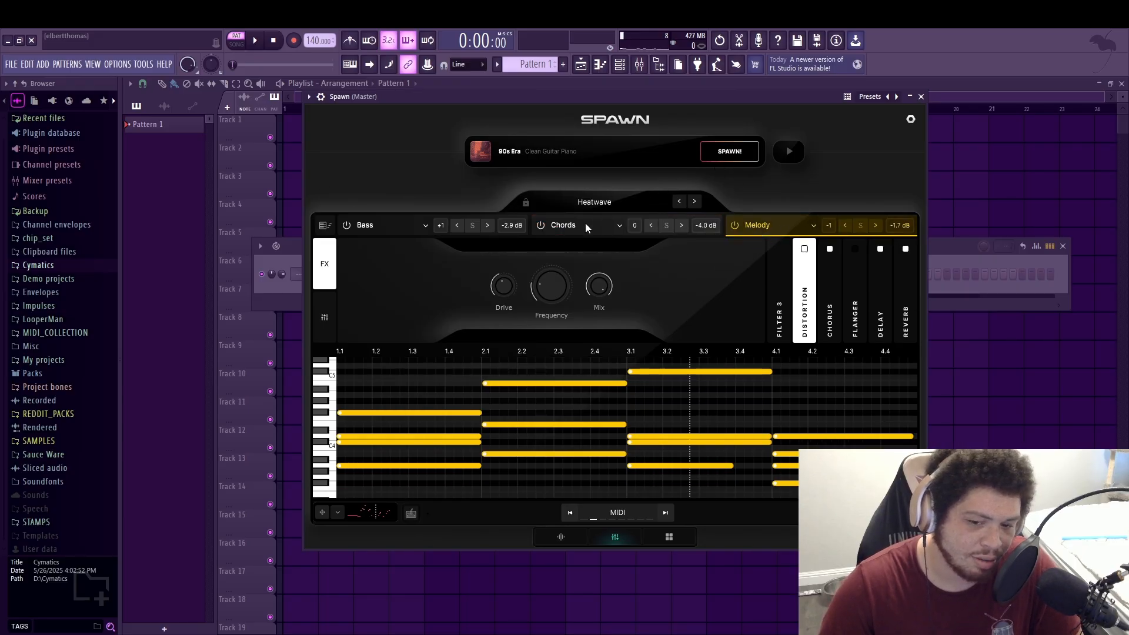
key(space)
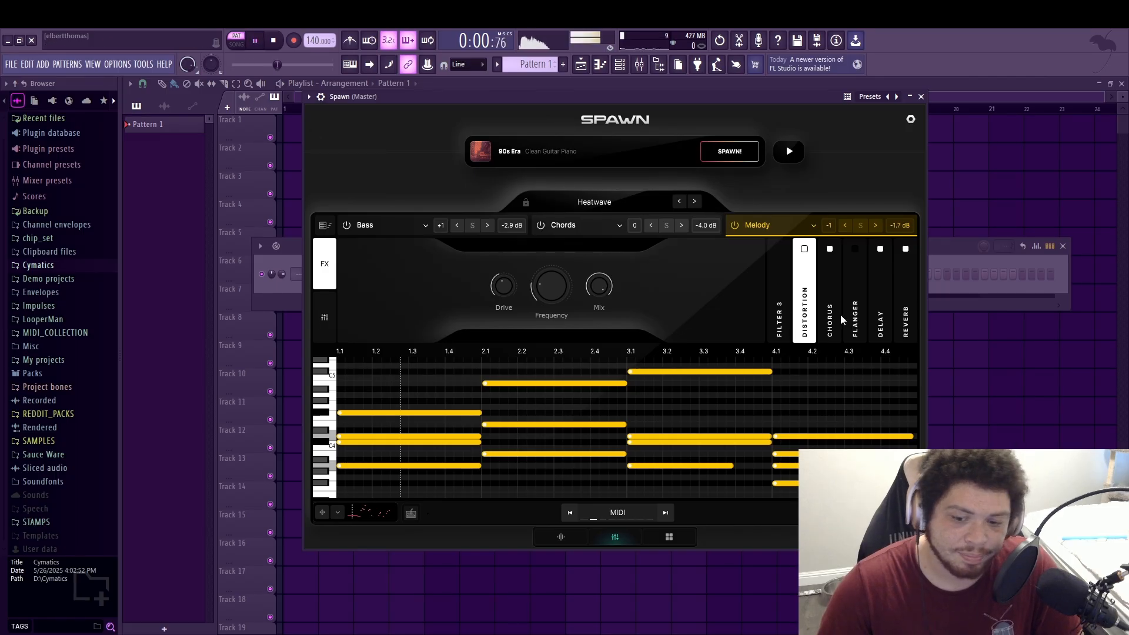
click(829, 249)
click(855, 248)
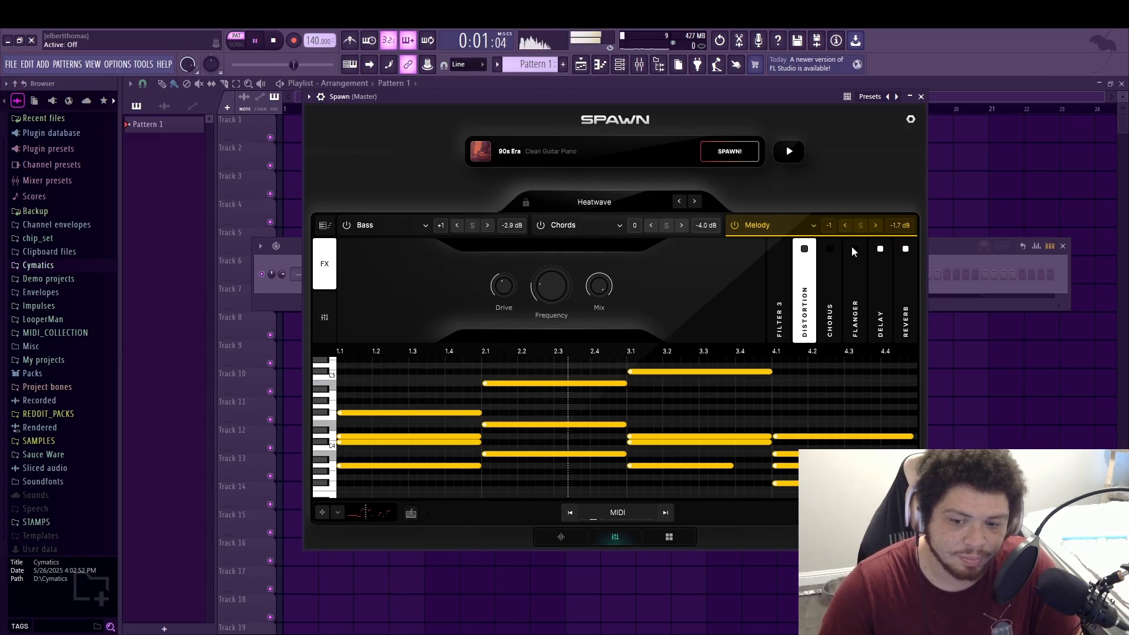
click(903, 250)
click(881, 249)
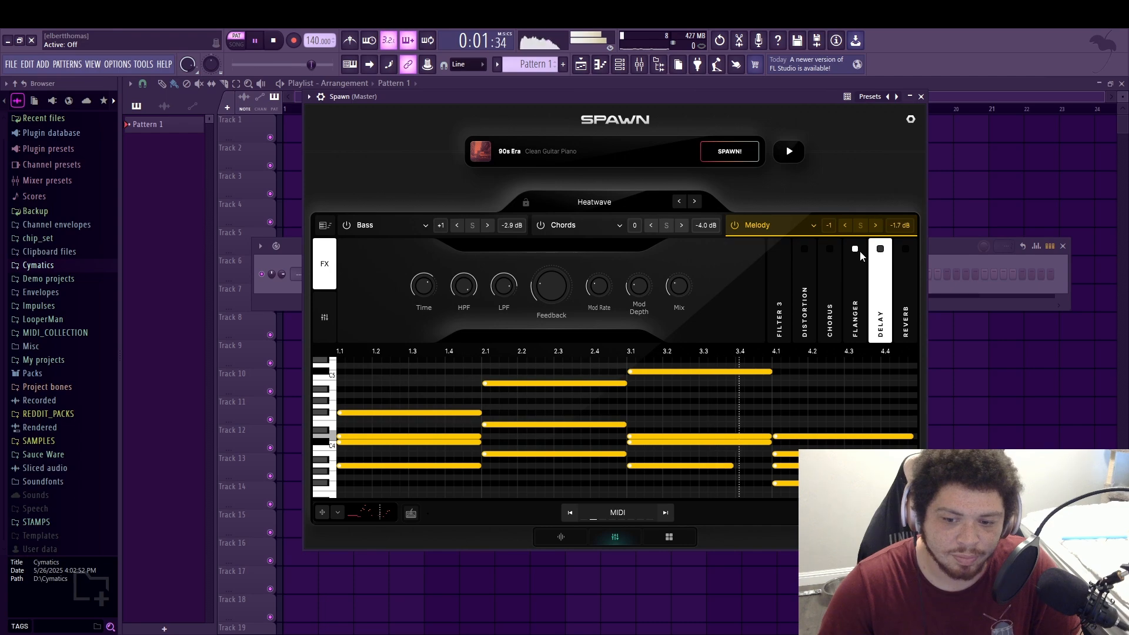
click(856, 249)
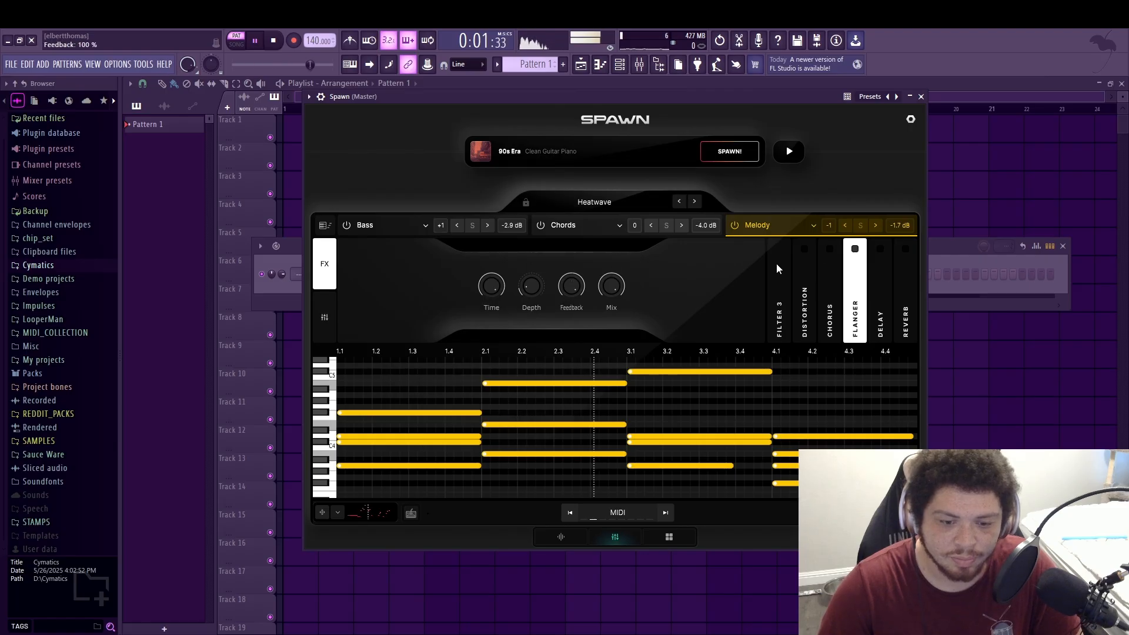
Turn on the Melody layer's chorus and distortion, and readjust the chorus depth while the idea plays
click(838, 251)
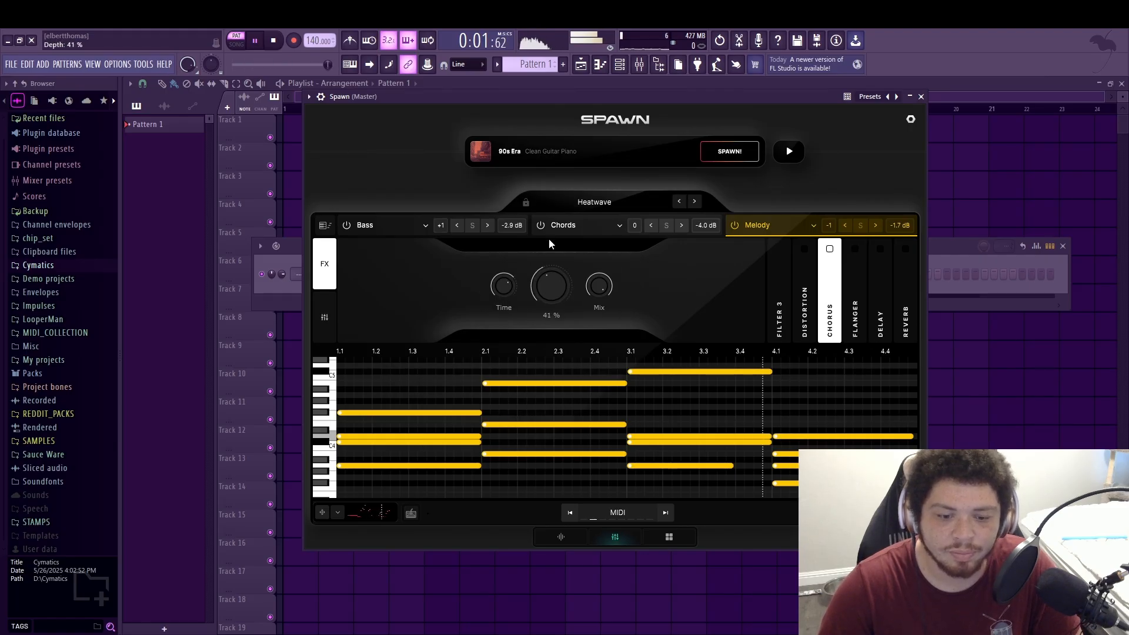
drag(554, 280, 584, 429)
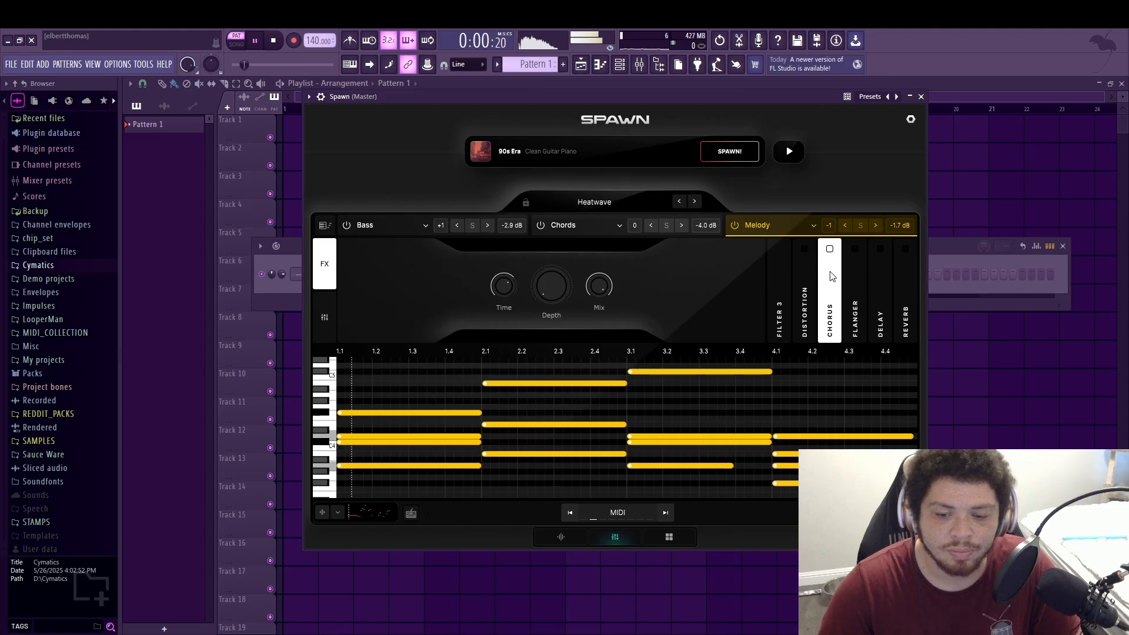
click(805, 248)
drag(539, 291, 542, 275)
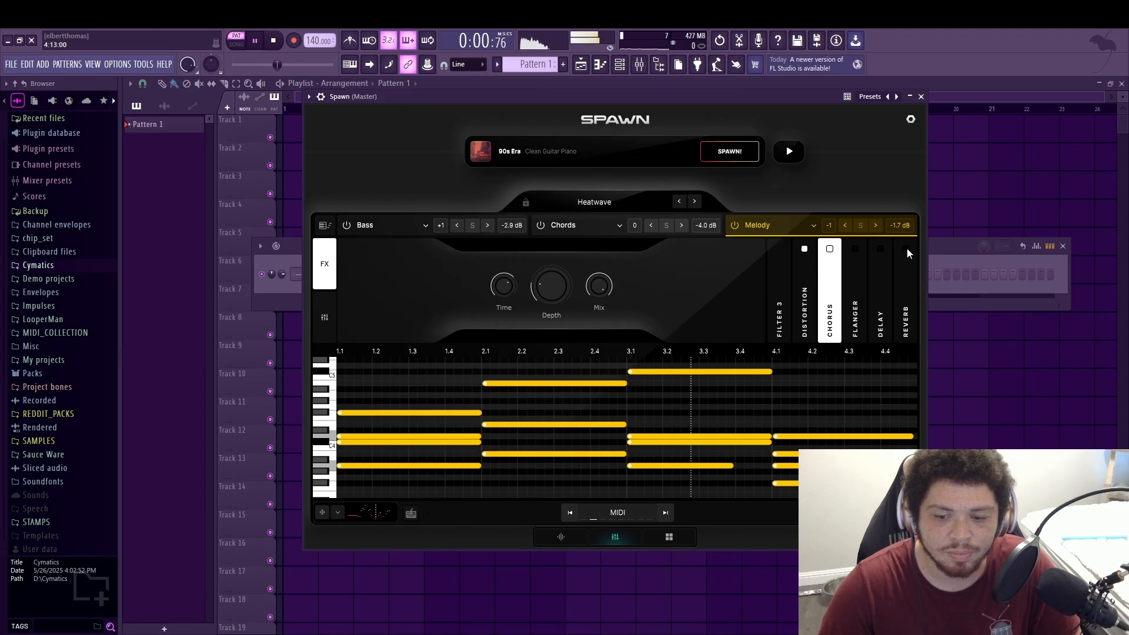
Lower the Melody layer's chorus depth to 9% and stop playback
drag(527, 286, 551, 300)
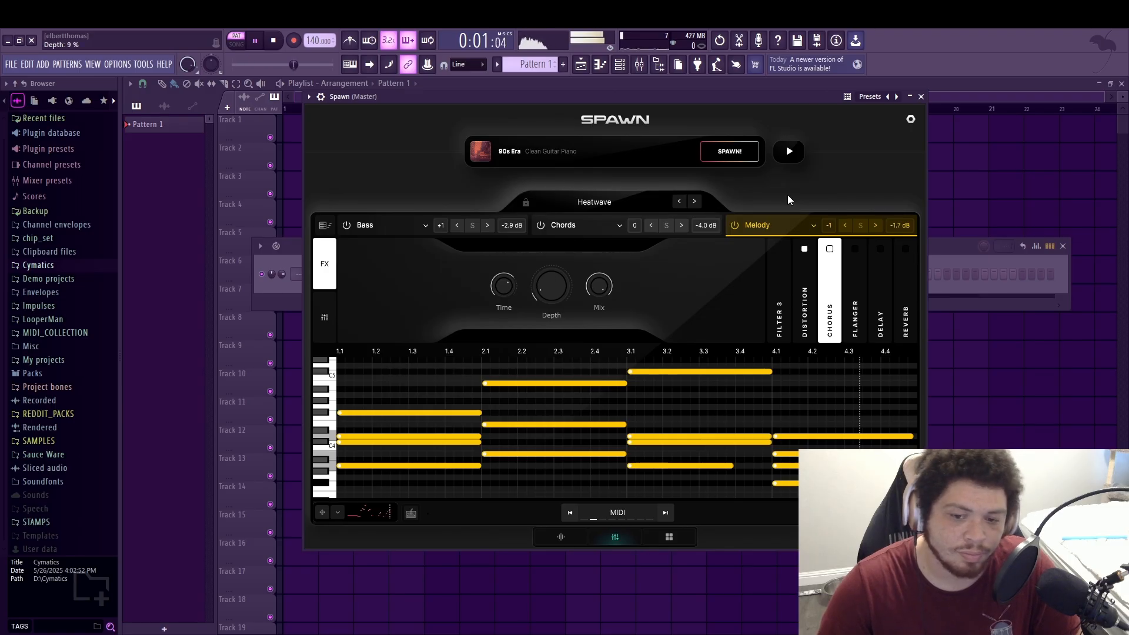
click(273, 41)
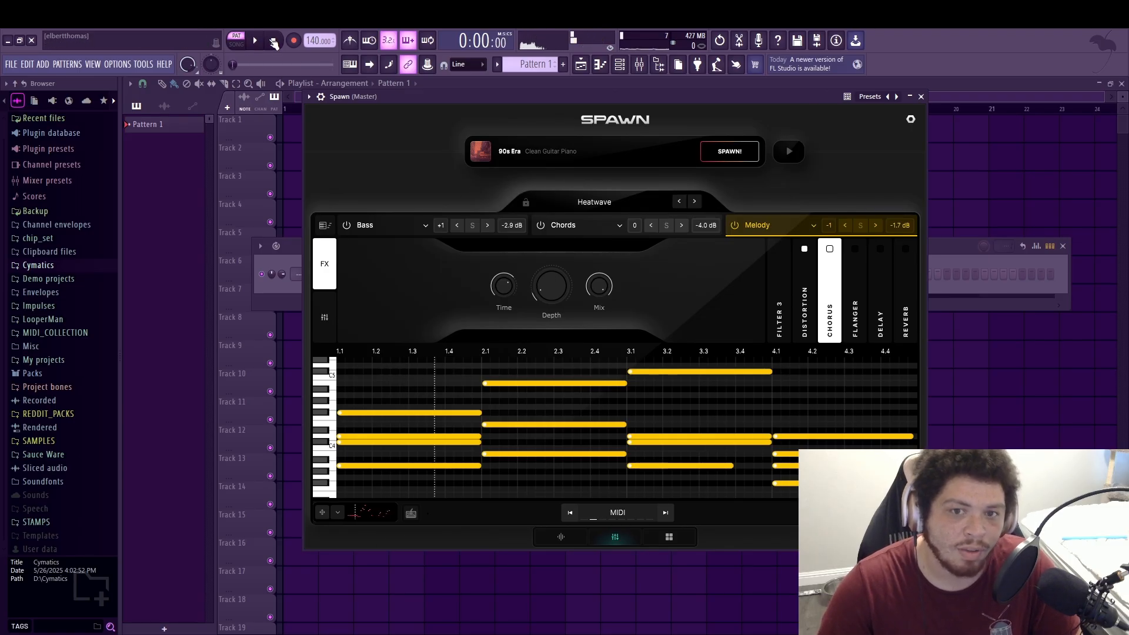
scroll(577, 372, down, 4)
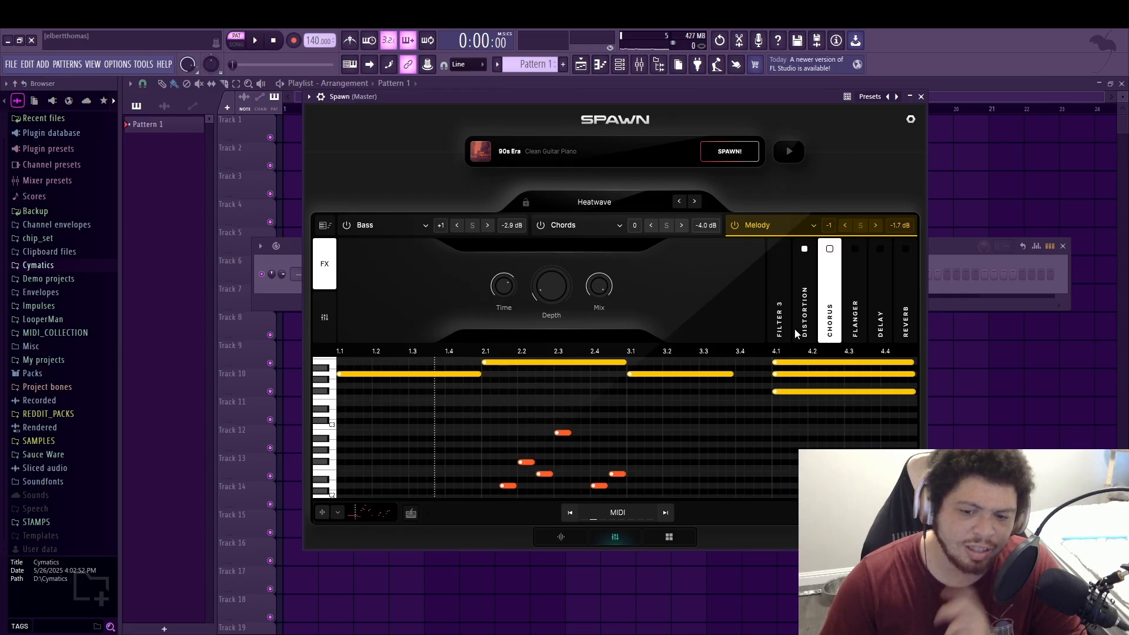
scroll(742, 471, up, 5)
Review the Melody layer's distortion, chorus, flanger, delay and reverb settings, and check the reverb on the Bass and Chords layers
click(806, 294)
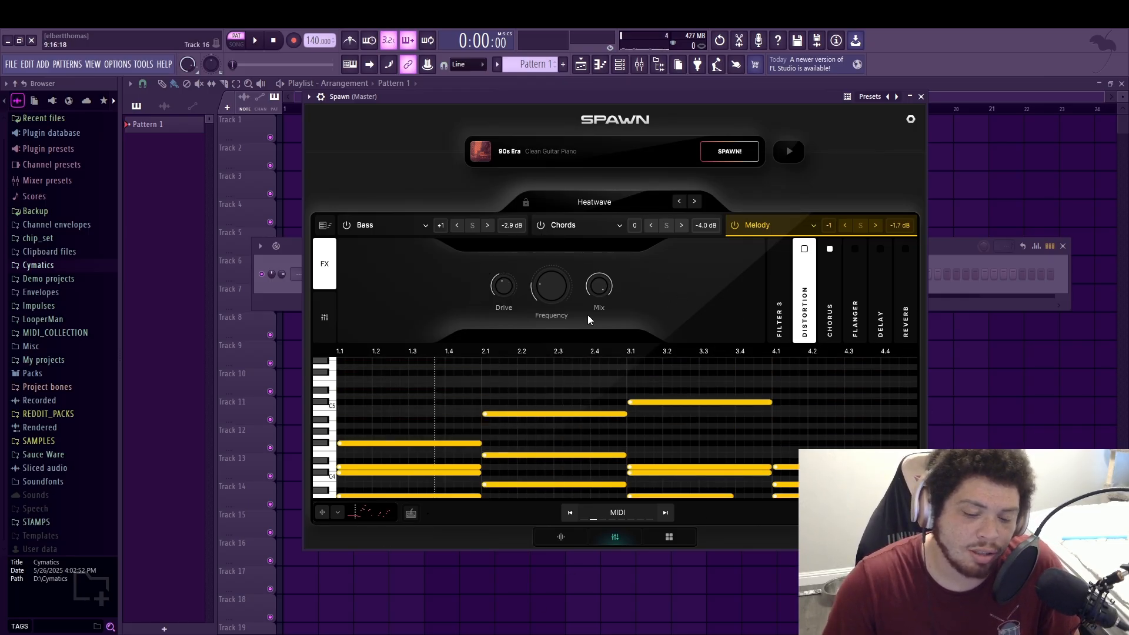
click(832, 314)
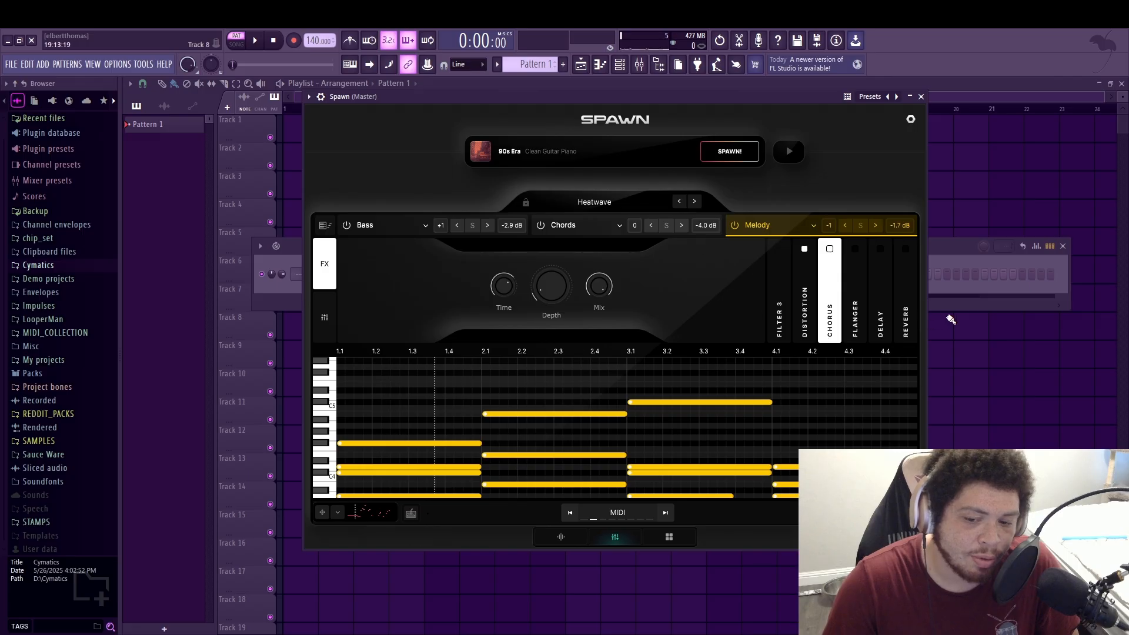
click(855, 316)
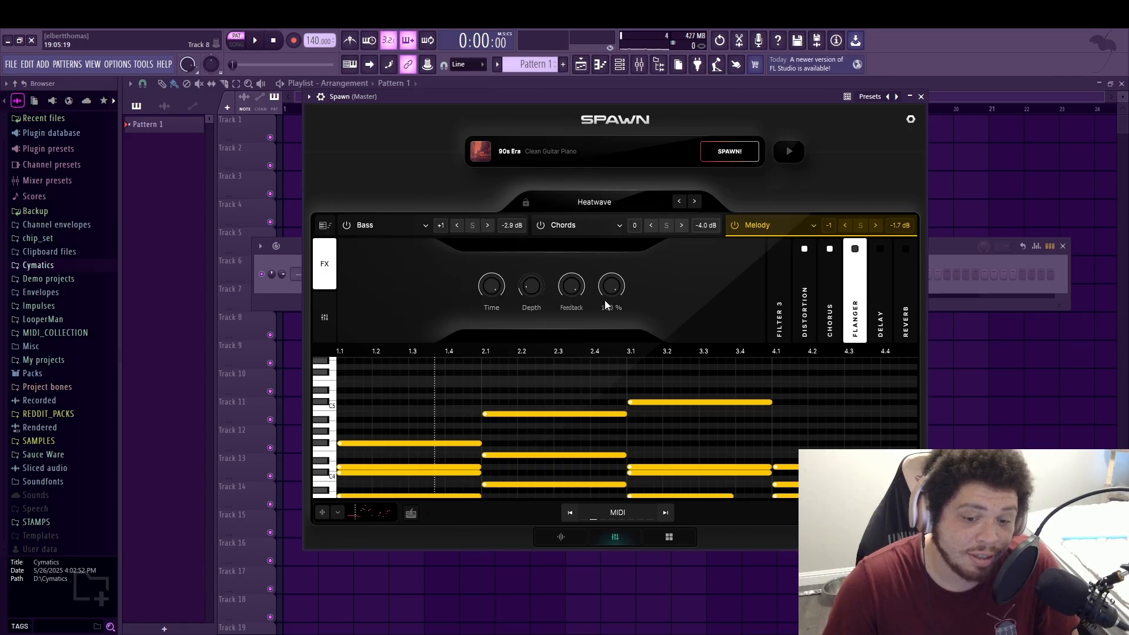
click(885, 309)
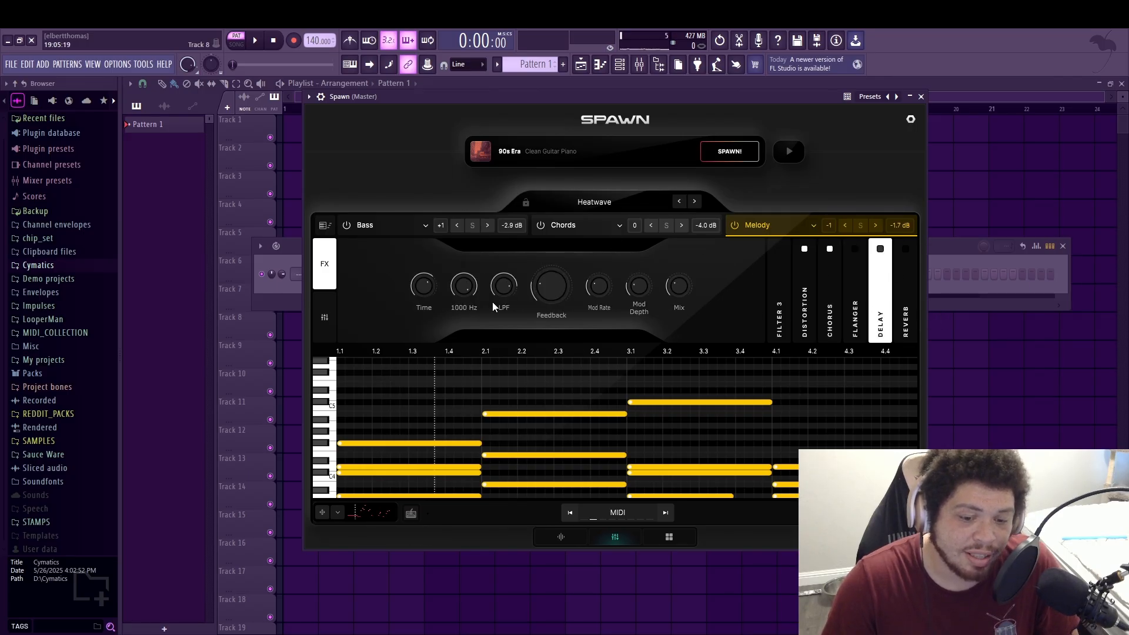
click(909, 315)
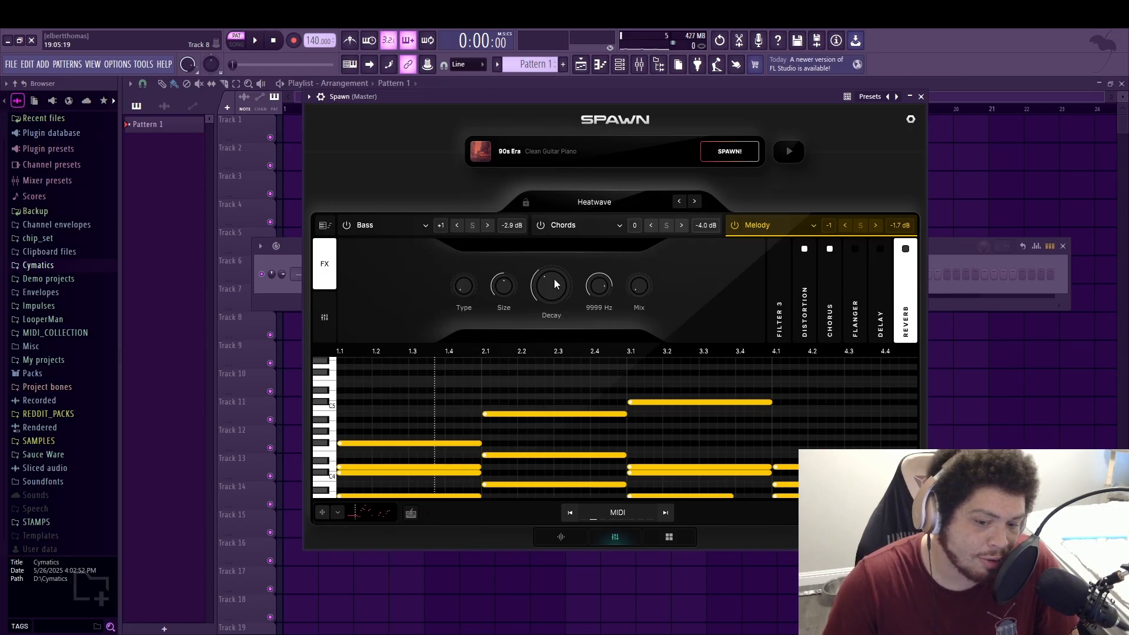
click(589, 232)
click(395, 234)
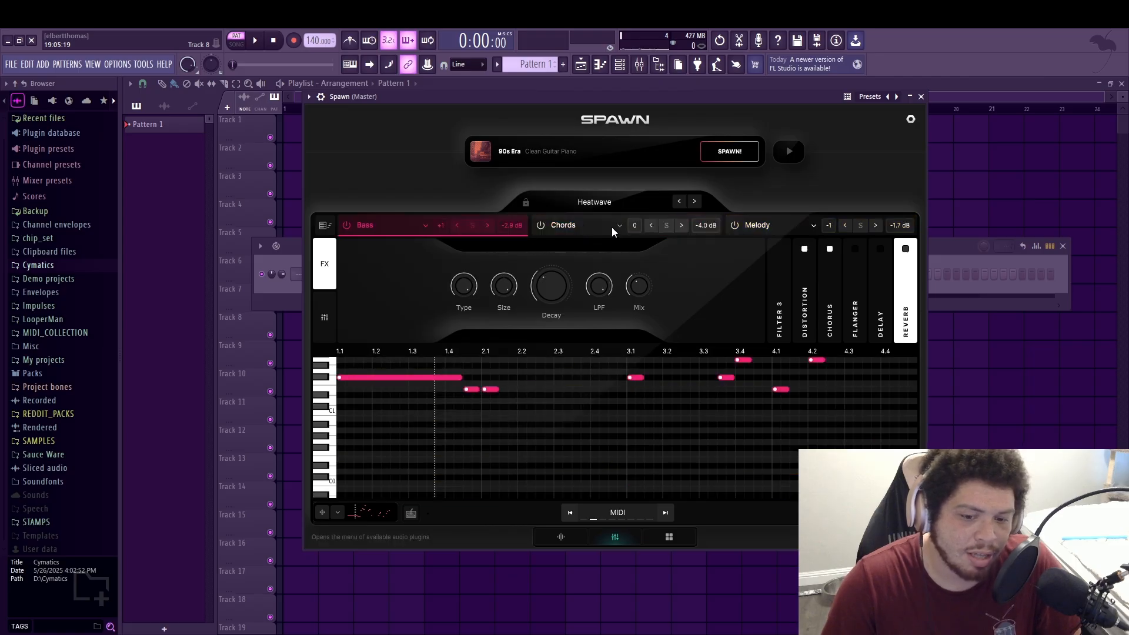
click(654, 226)
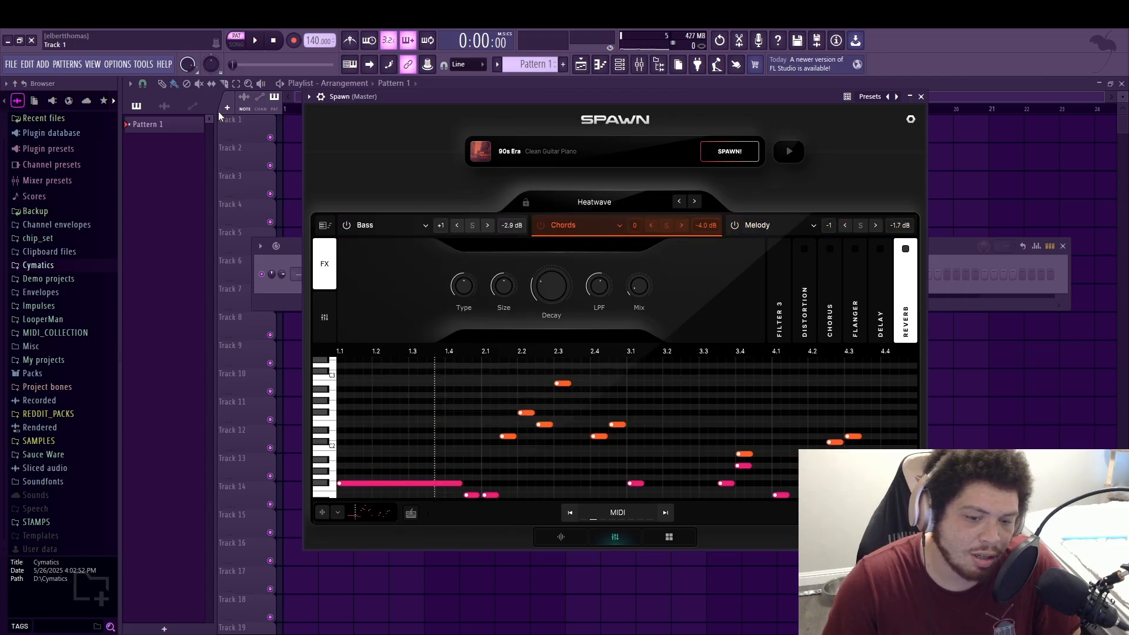
Play the idea with the Bass layer muted, unmute it to compare the sound, and stop playback
click(258, 40)
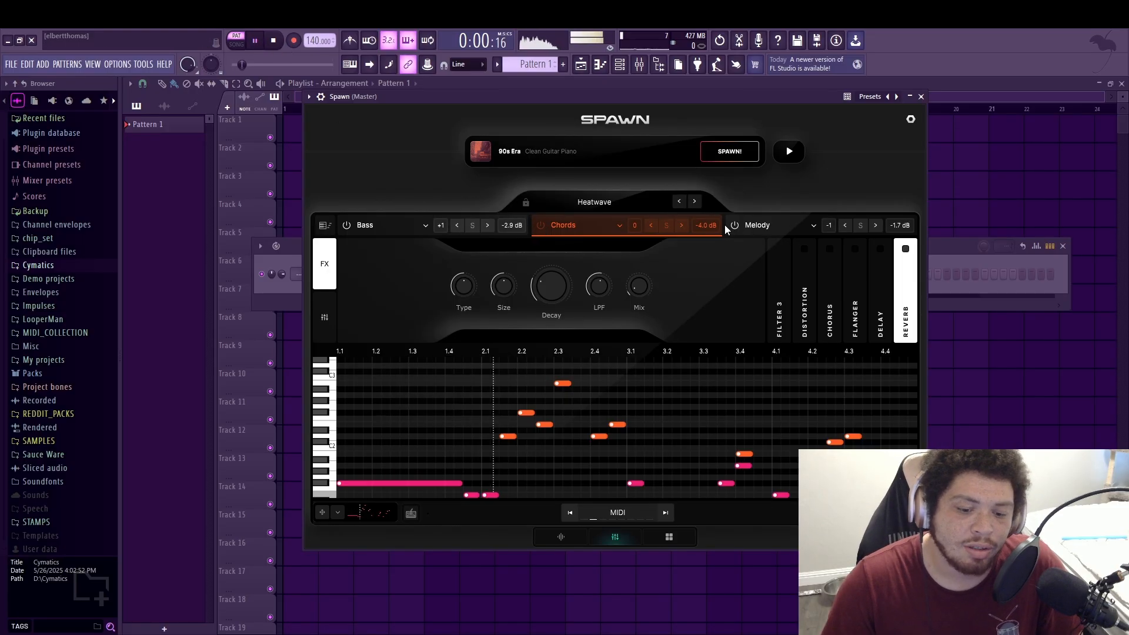
click(348, 225)
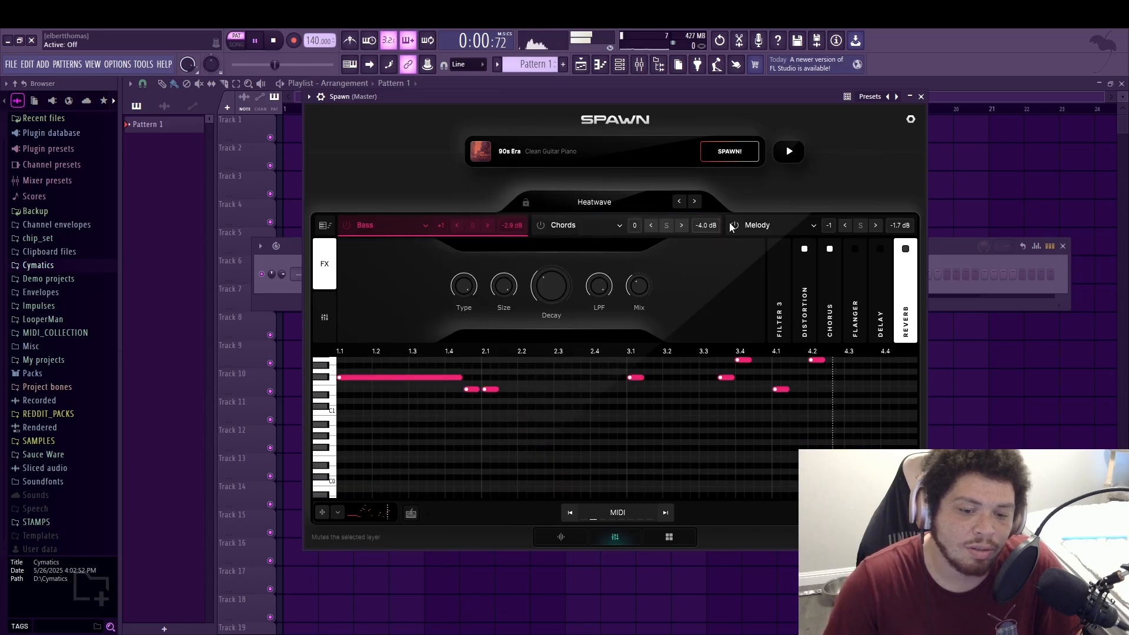
scroll(620, 408, up, 4)
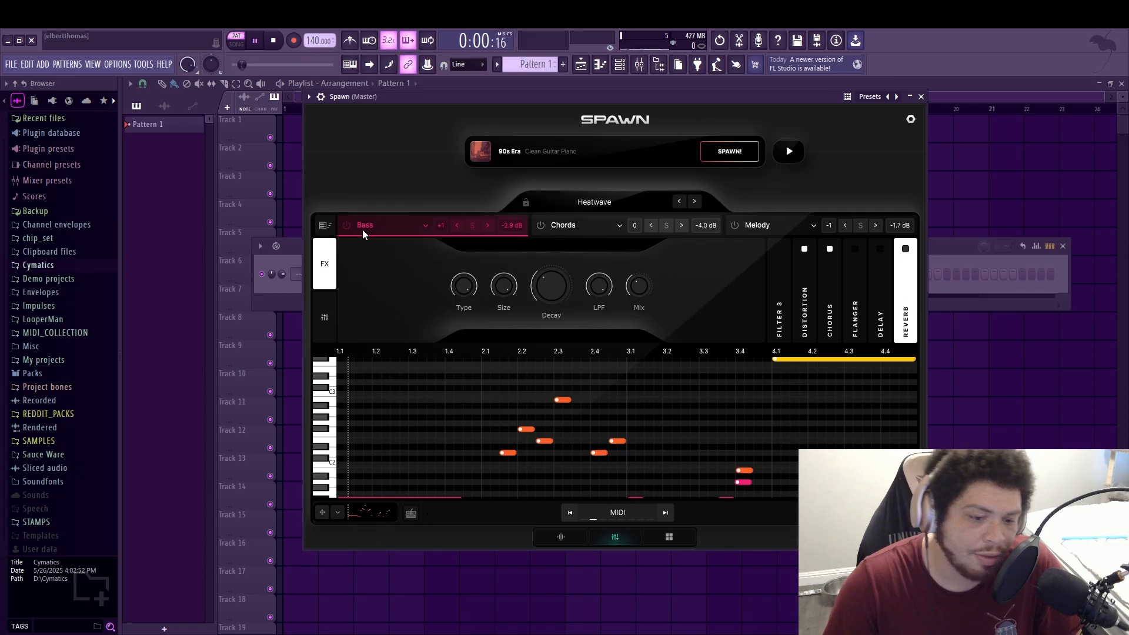
click(347, 225)
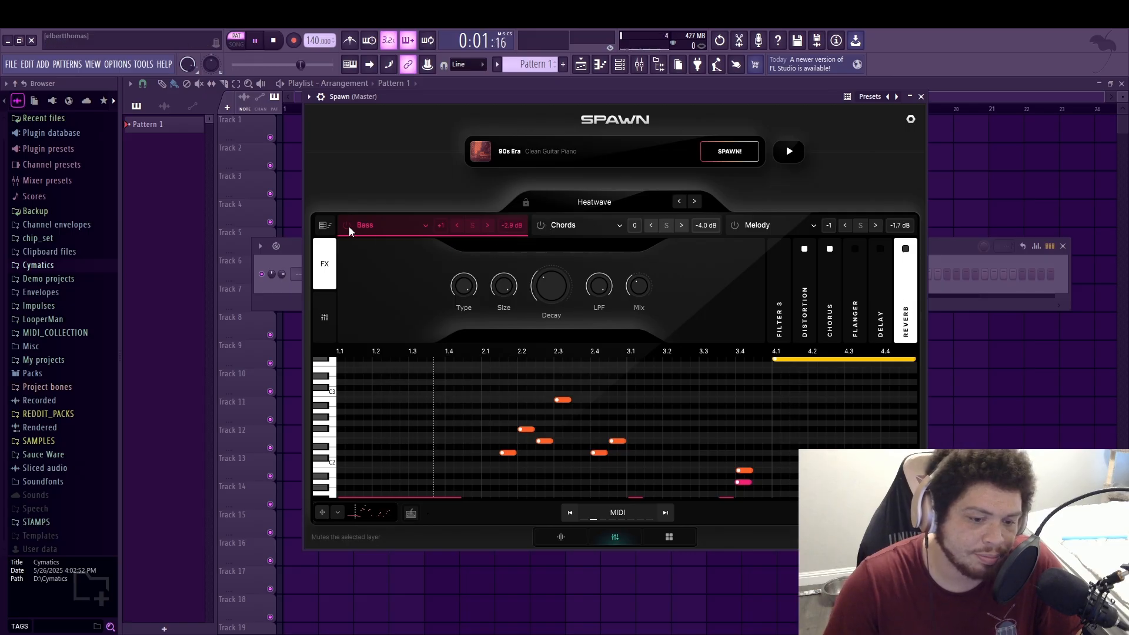
click(539, 225)
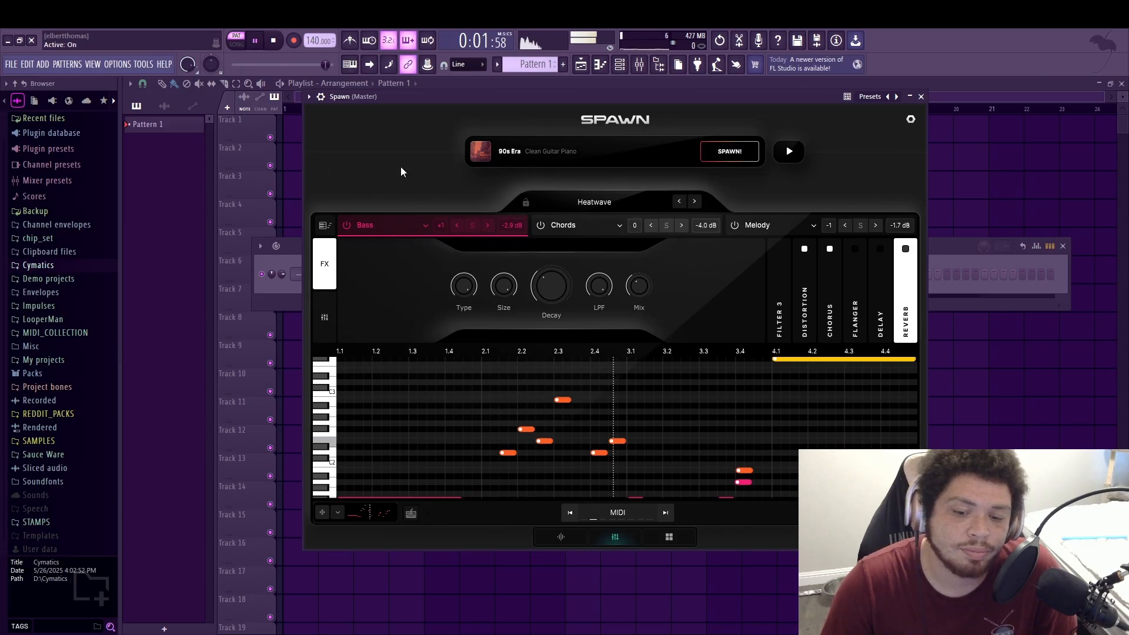
key(space)
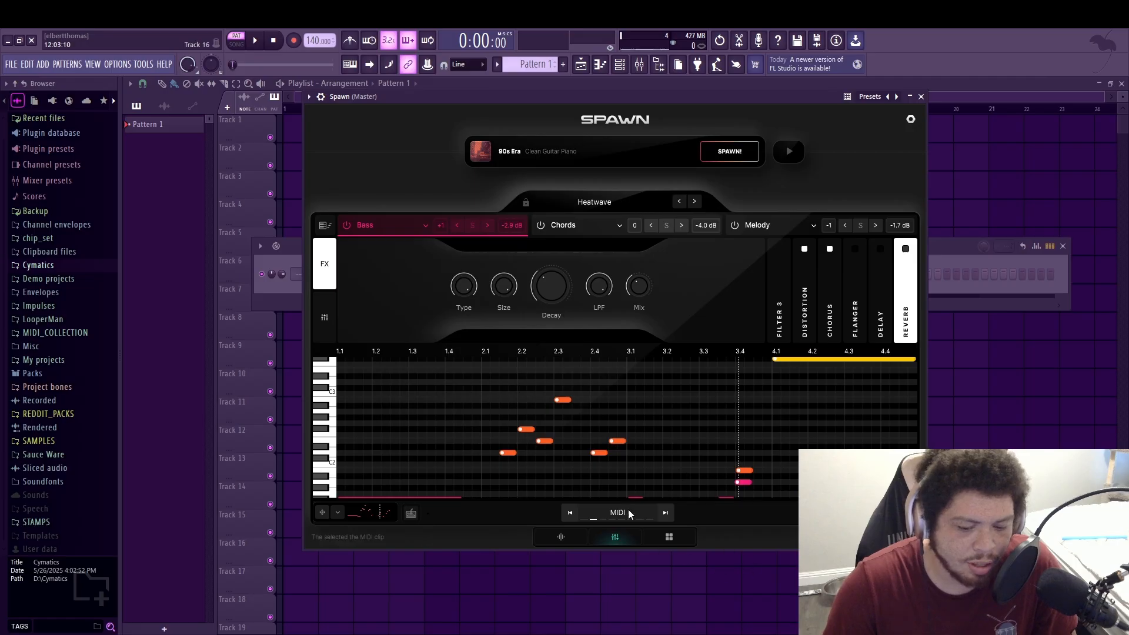
Look through the preset browser's sound categories and the preset lists for Soundsets, Melody, Chords and Bass
click(692, 538)
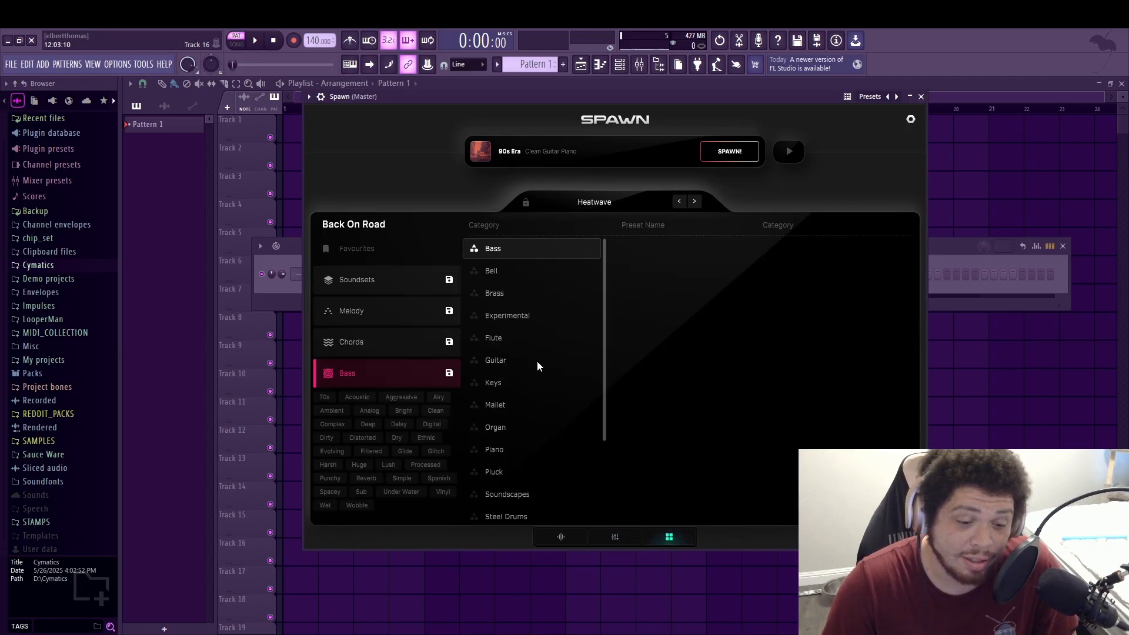
scroll(538, 361, down, 3)
scroll(534, 371, up, 3)
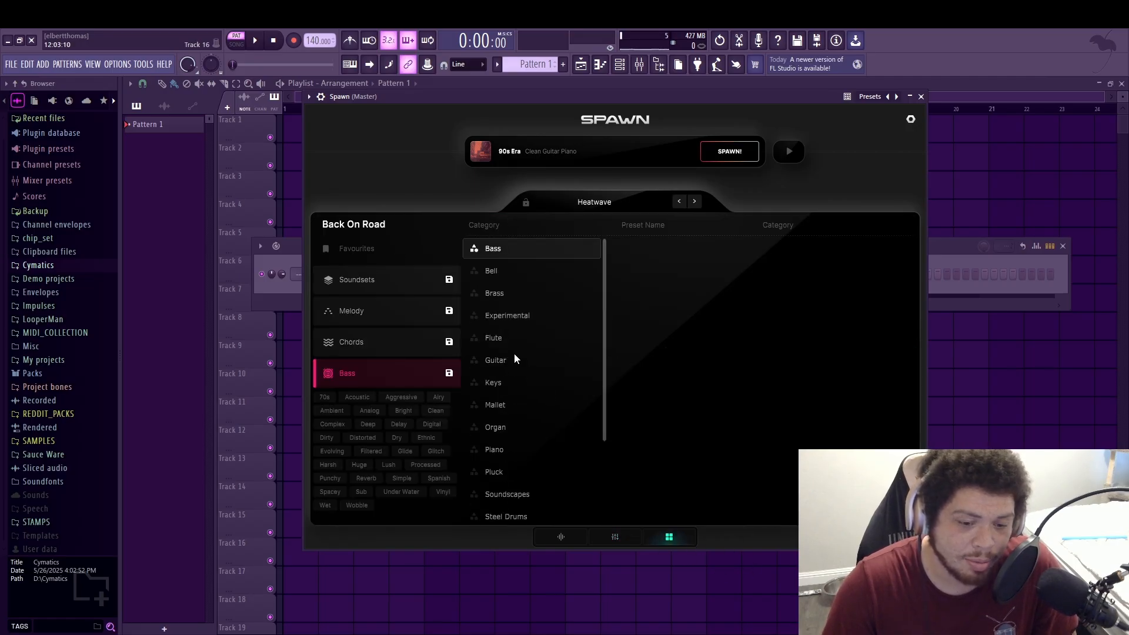
click(422, 314)
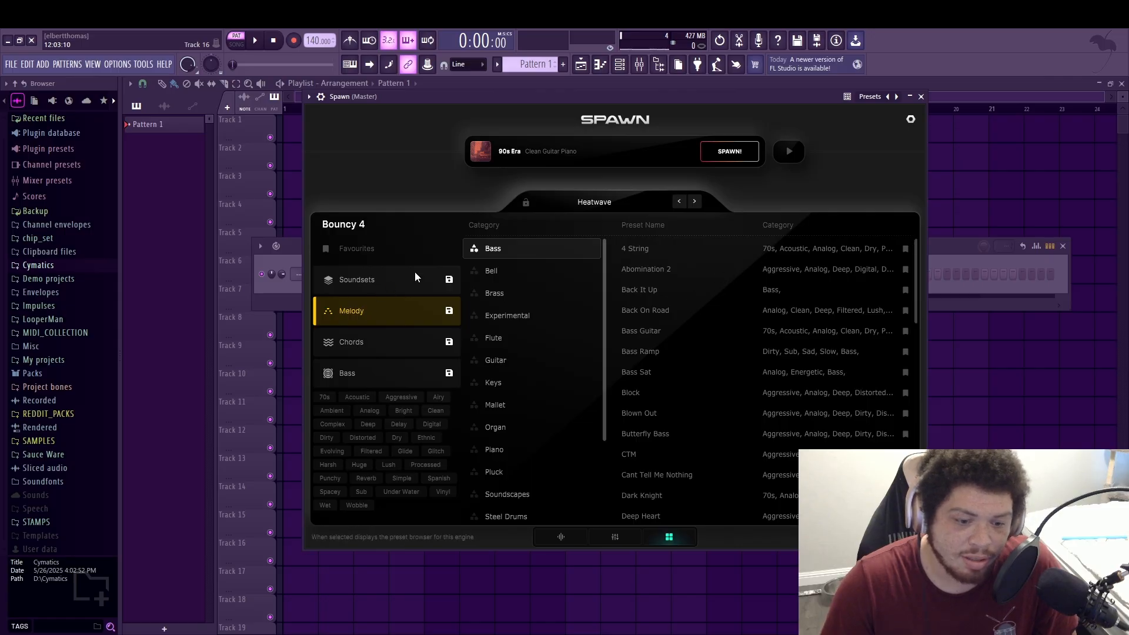
click(680, 258)
click(449, 276)
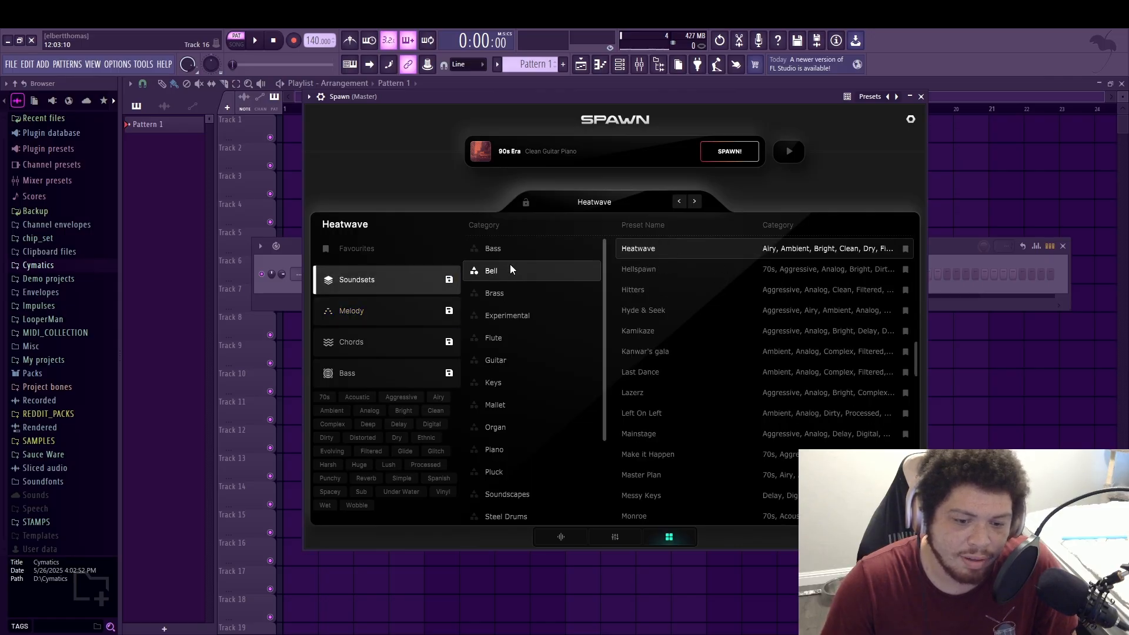
click(388, 311)
click(376, 351)
click(366, 378)
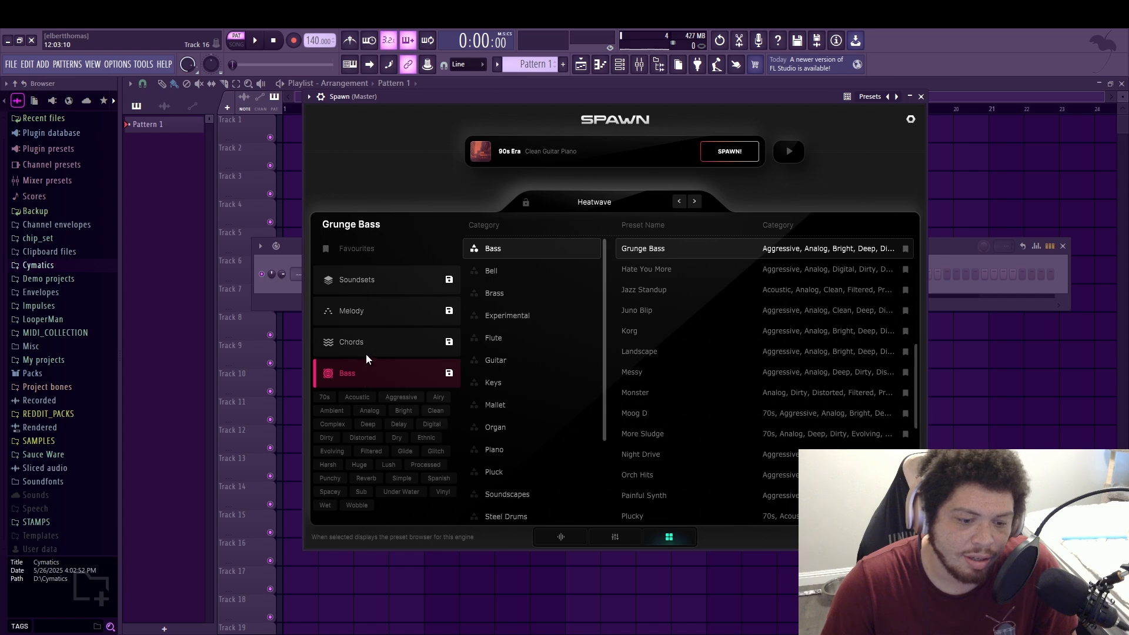
click(366, 354)
click(373, 316)
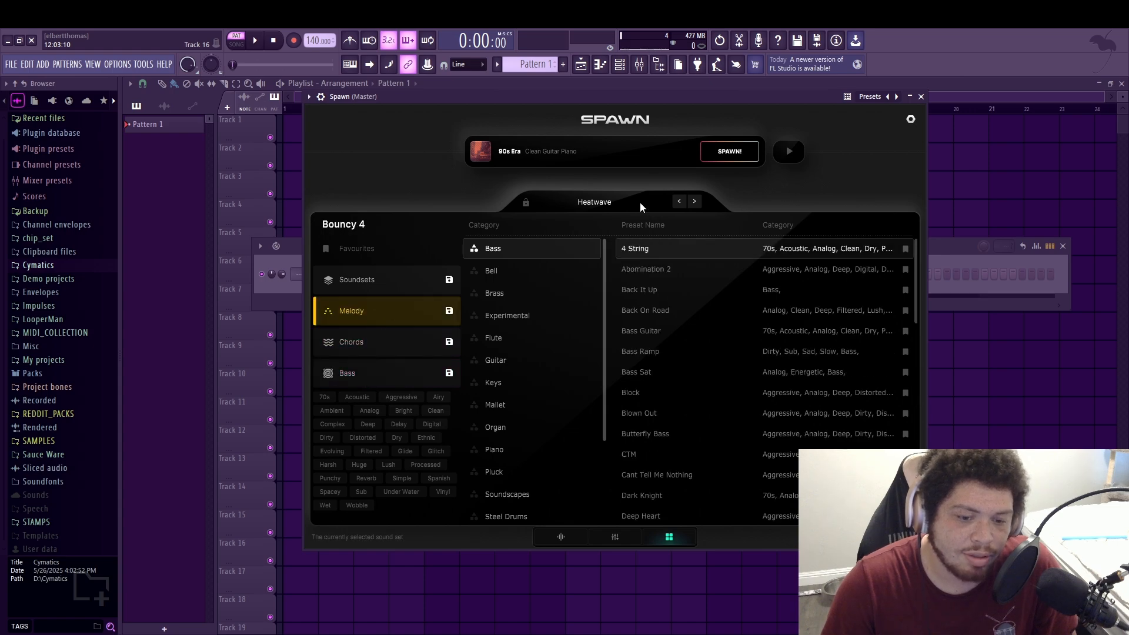
Return to the layer mixer and look over the MIDI clip's notes from low to high pitch
click(616, 536)
scroll(570, 383, up, 8)
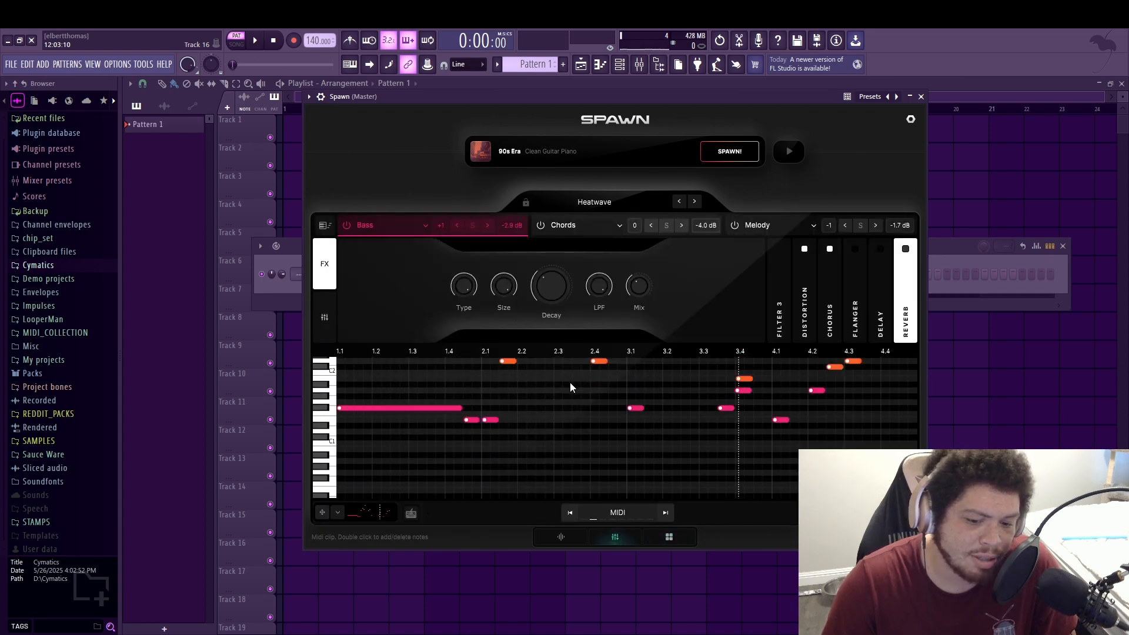
scroll(598, 388, down, 3)
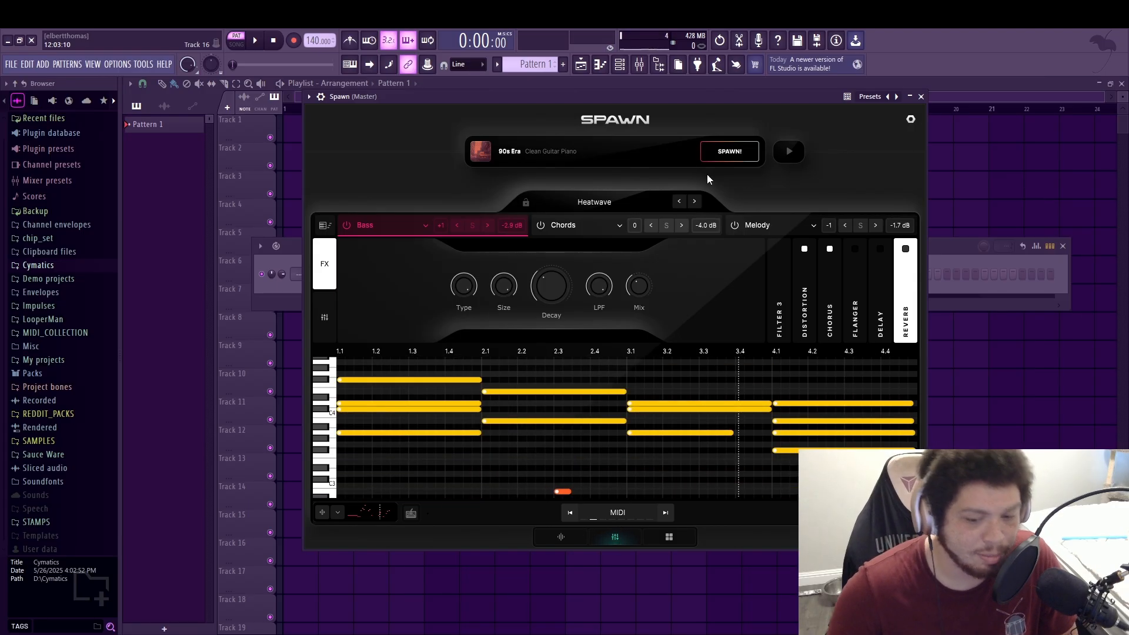
During playback, try the Bass Sat and Butterfly Bass presets on the Melody layer, and settle on the piano preset Mood Piano Pedal
click(669, 536)
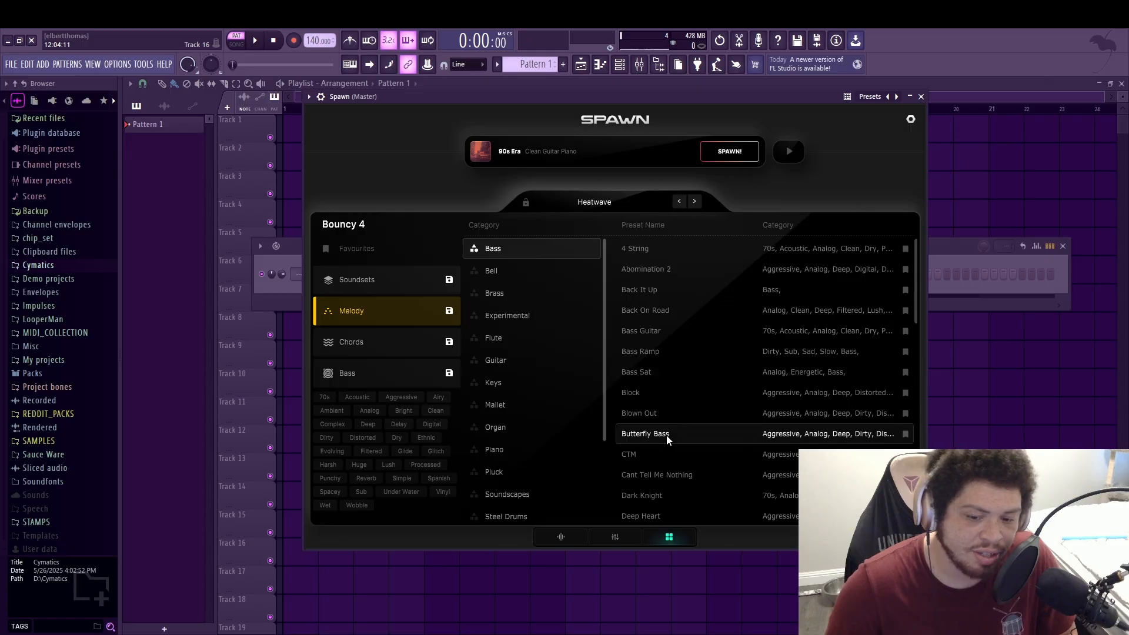
click(256, 40)
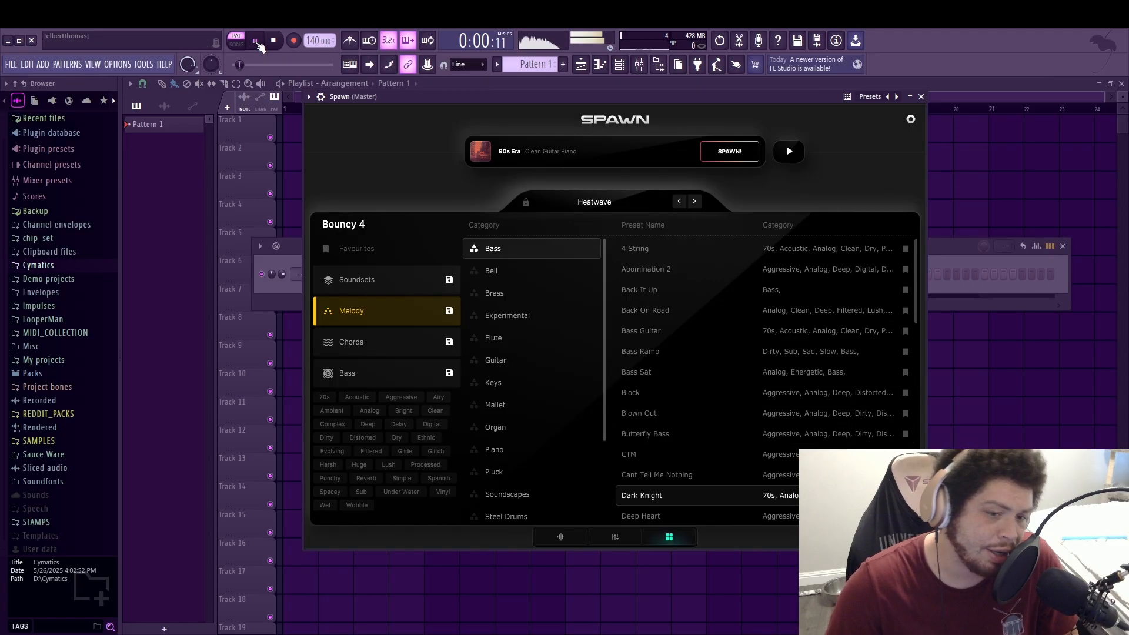
click(665, 370)
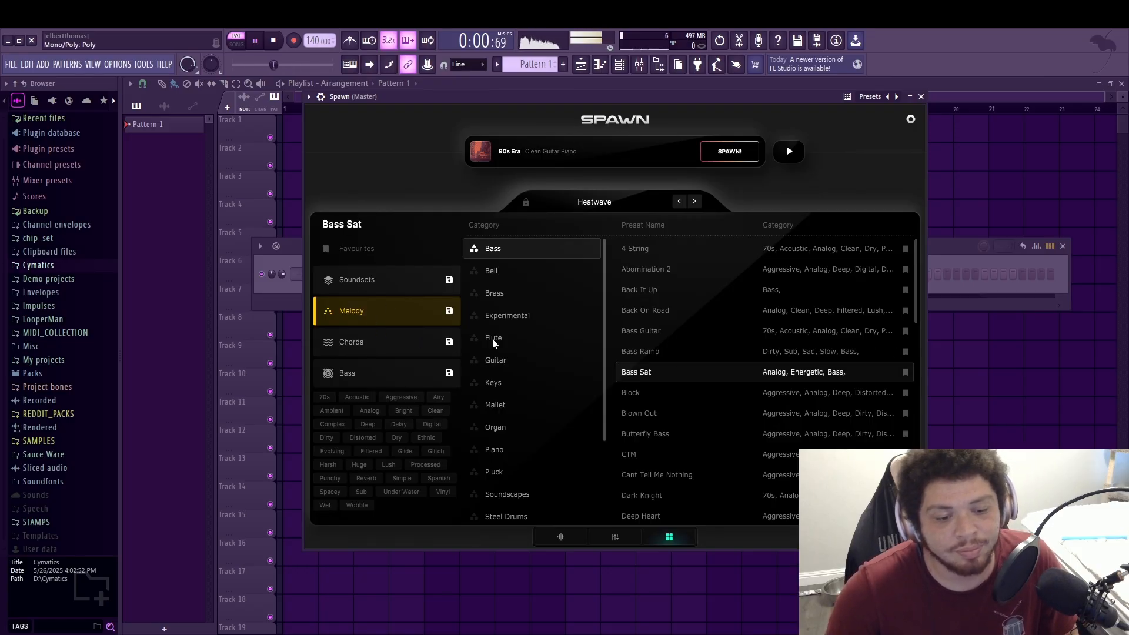
click(683, 433)
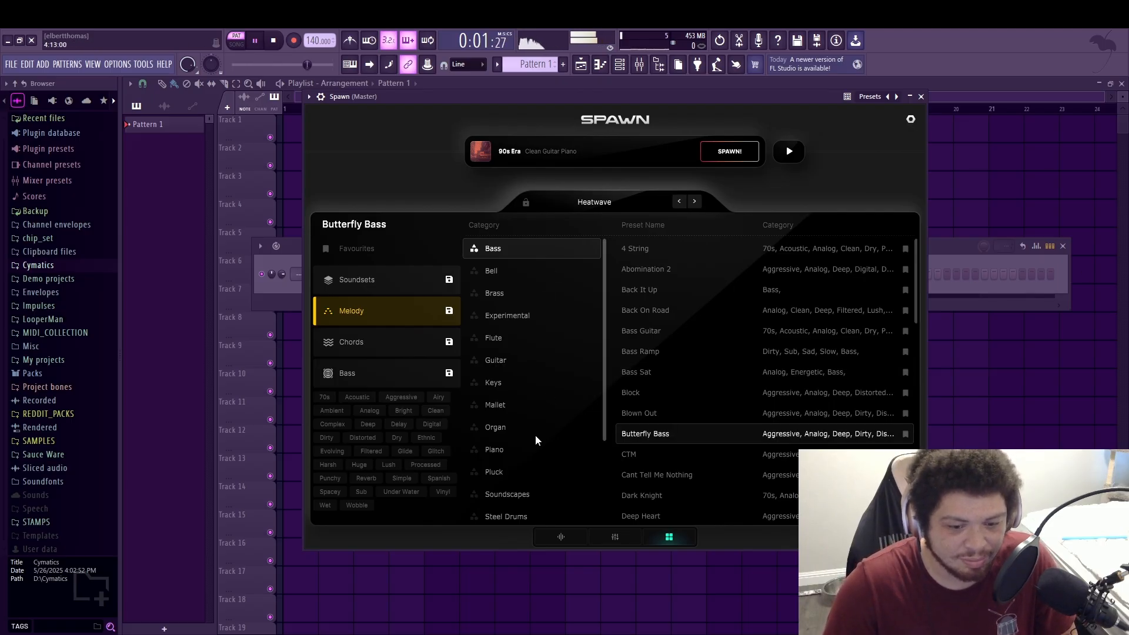
click(511, 450)
click(682, 440)
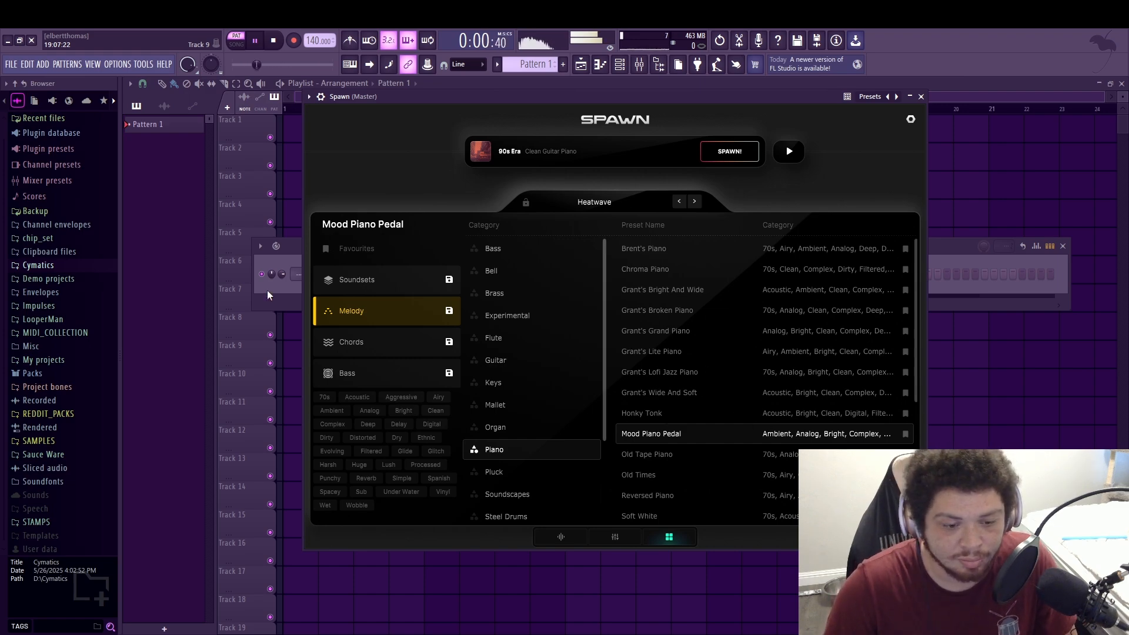
Load Back On Road on the Chords layer, and try Night Drive on the Bass layer before going back to Grunge Bass
click(395, 348)
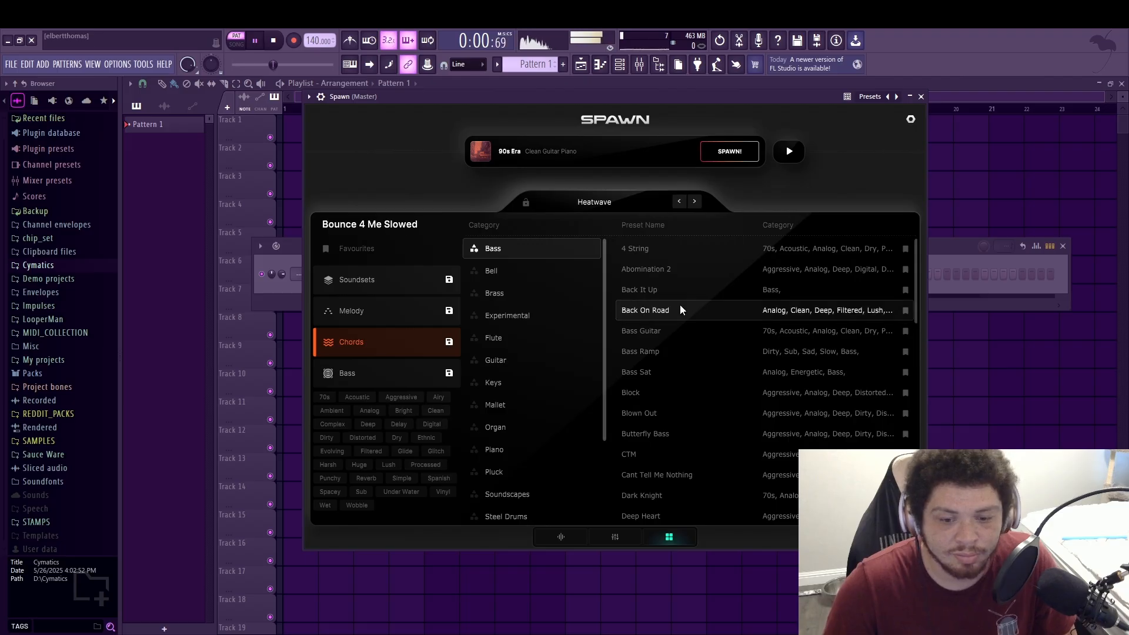
click(368, 375)
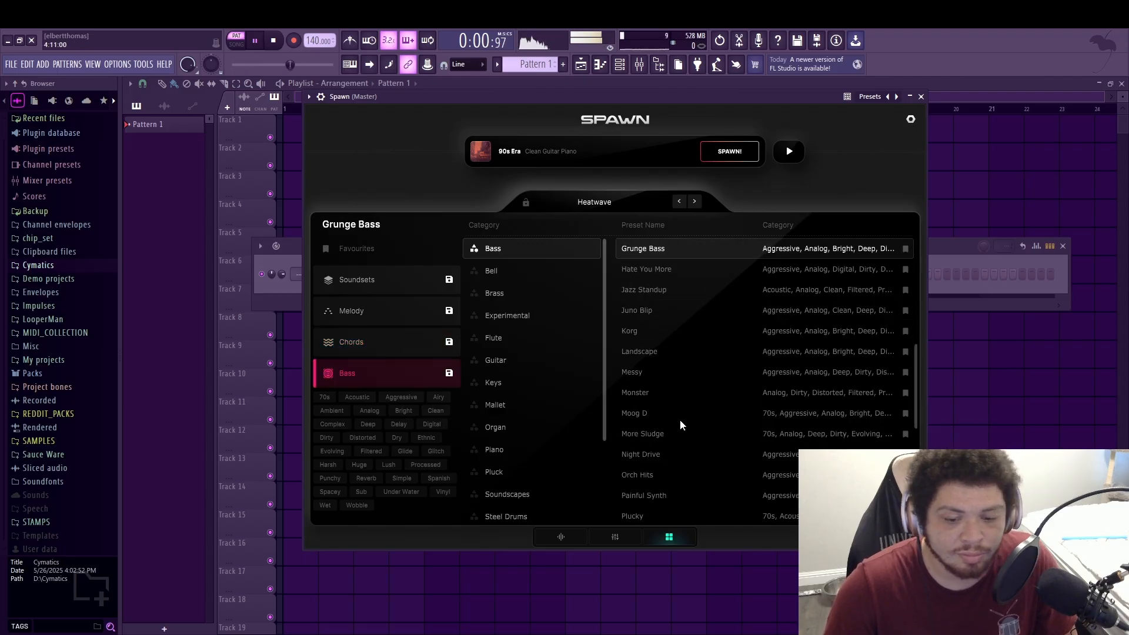
click(674, 452)
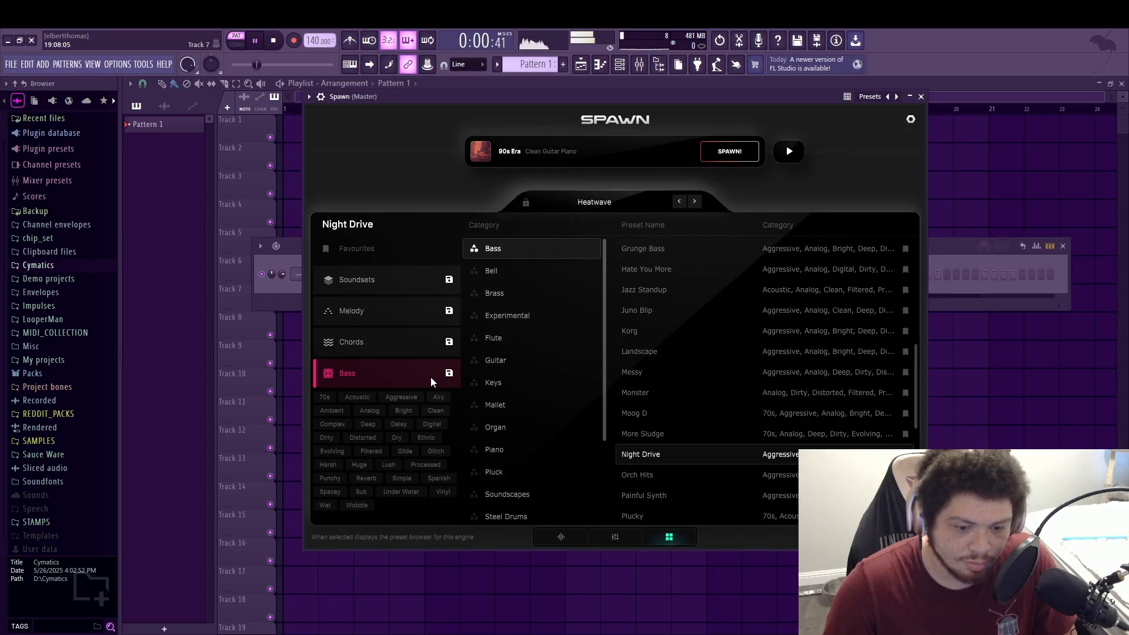
click(669, 246)
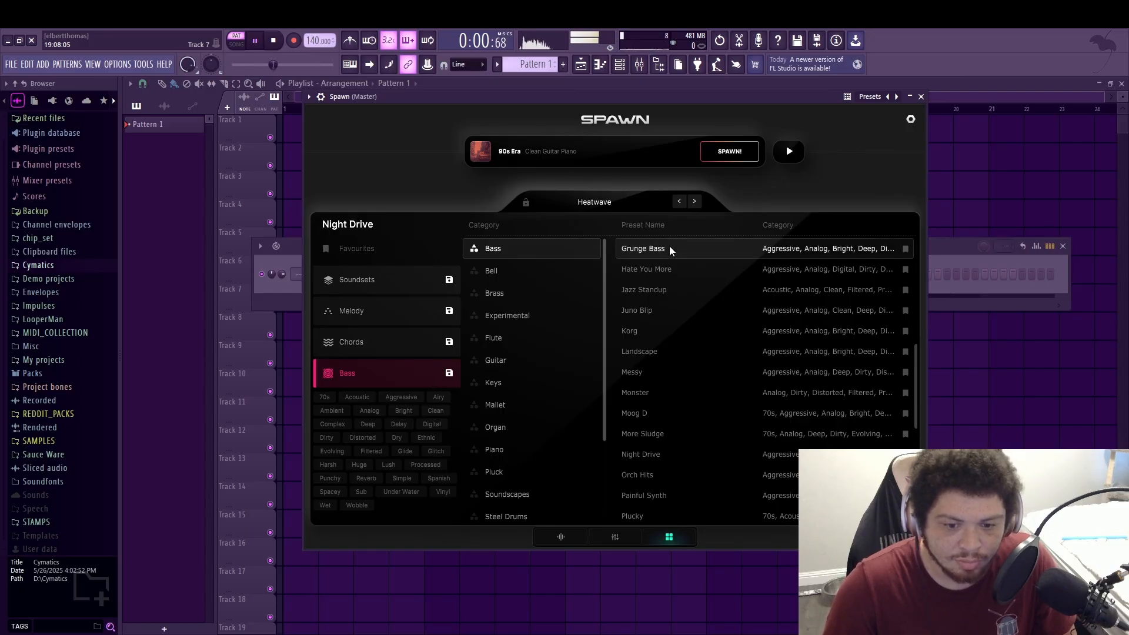
Look through the Bass category's presets for the Chords layer
click(371, 348)
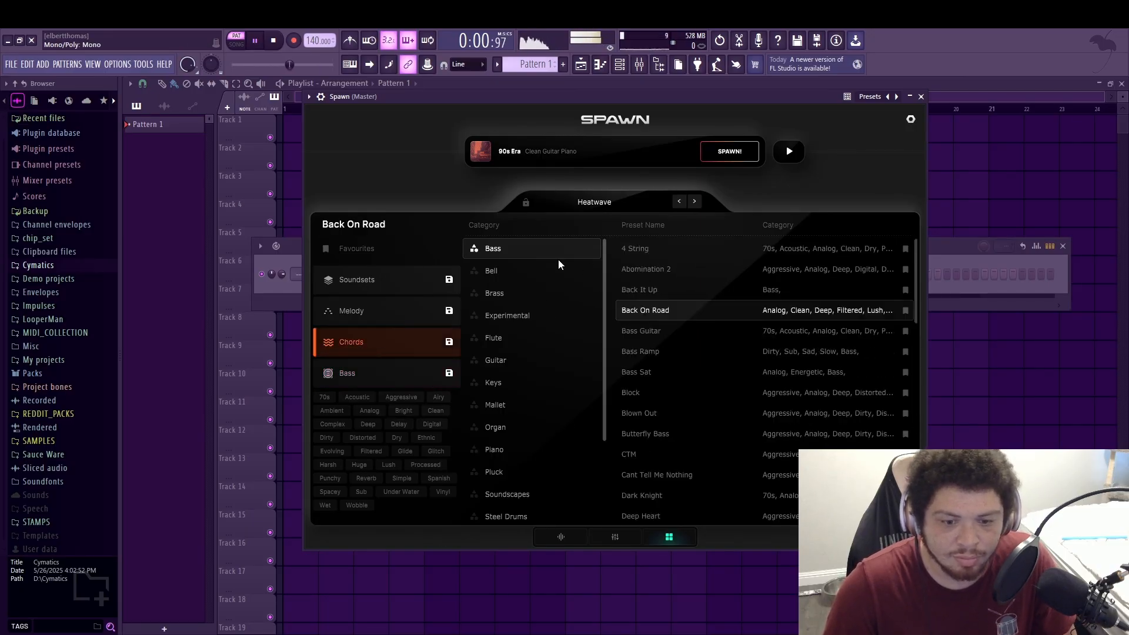
scroll(716, 306, down, 4)
scroll(716, 305, up, 4)
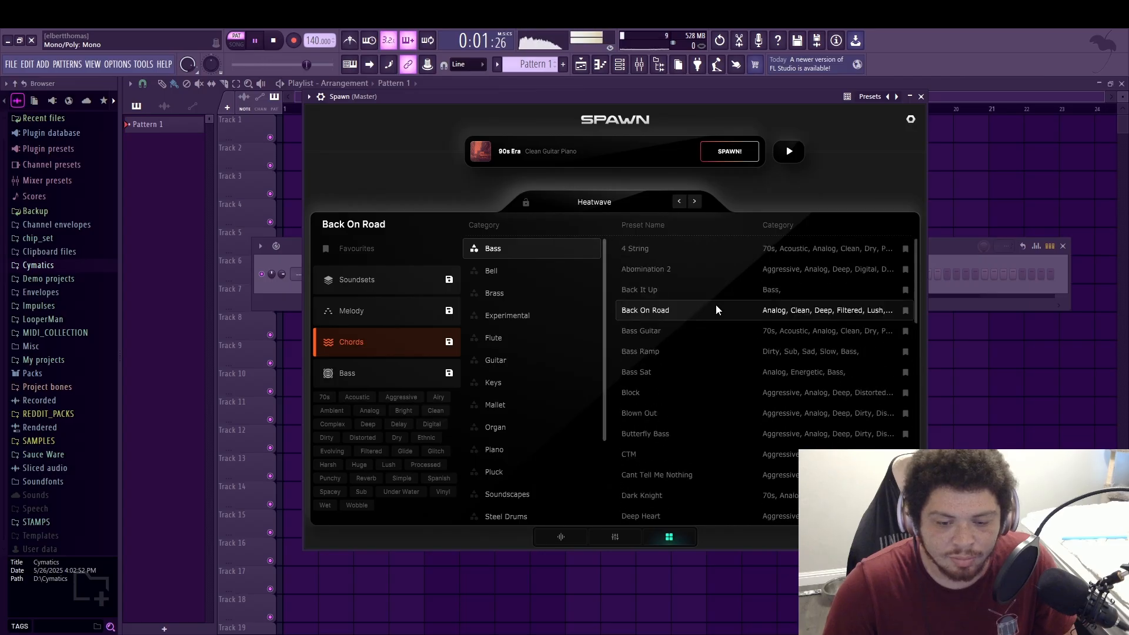
click(666, 250)
Try the Abomination 2 bass preset on the Melody layer, look through the other bass presets, and stop playback
click(371, 311)
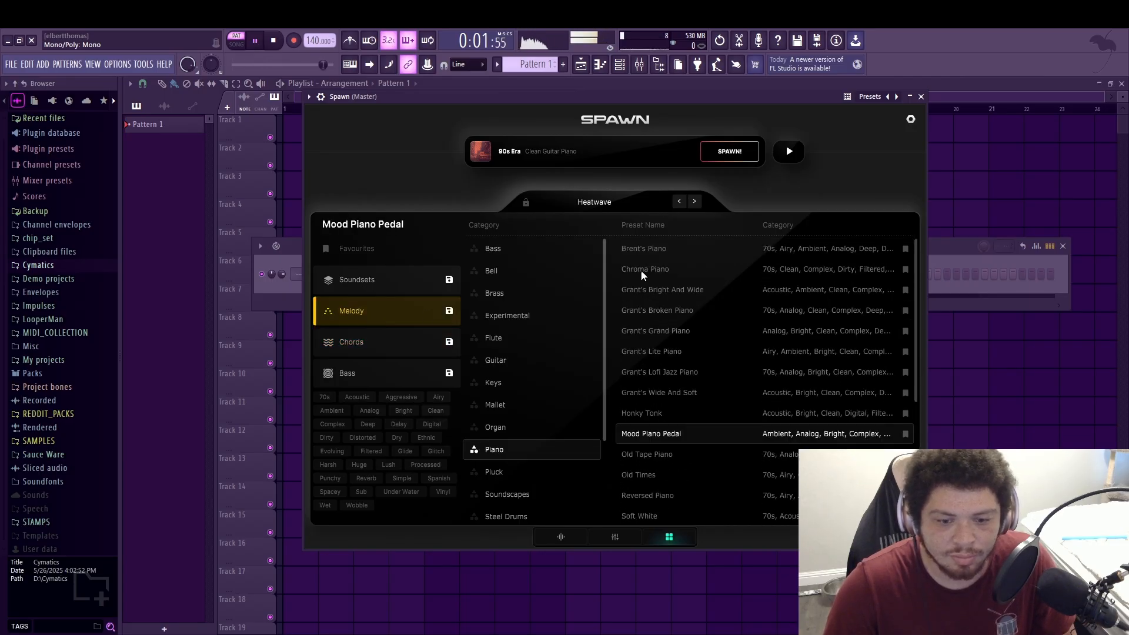
click(635, 257)
click(486, 259)
click(697, 273)
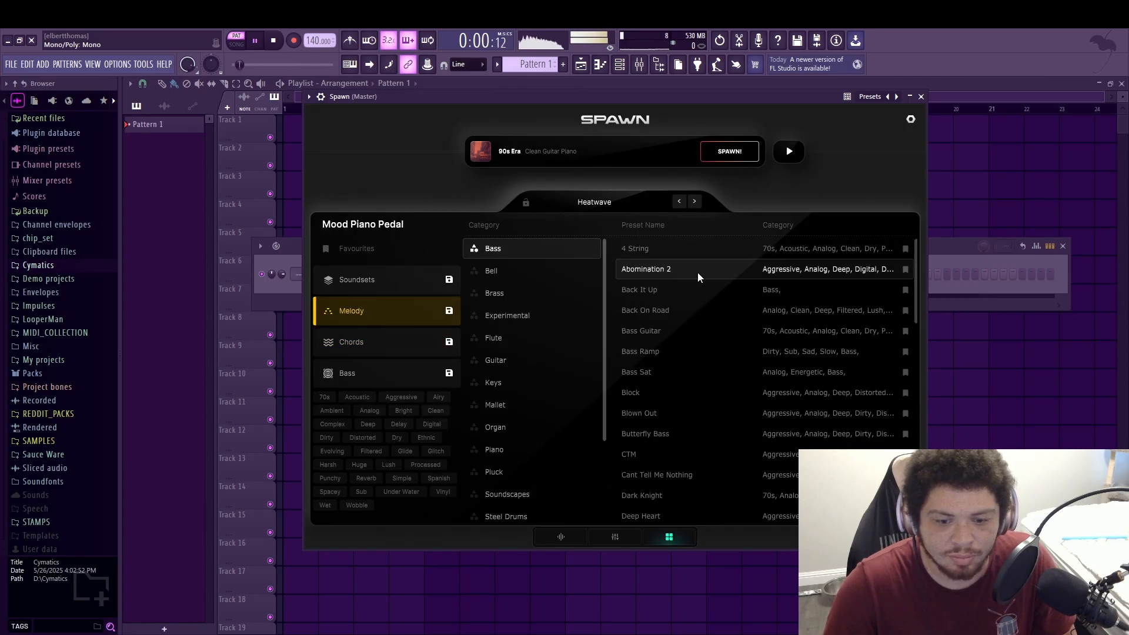
scroll(751, 449, down, 10)
scroll(752, 449, up, 5)
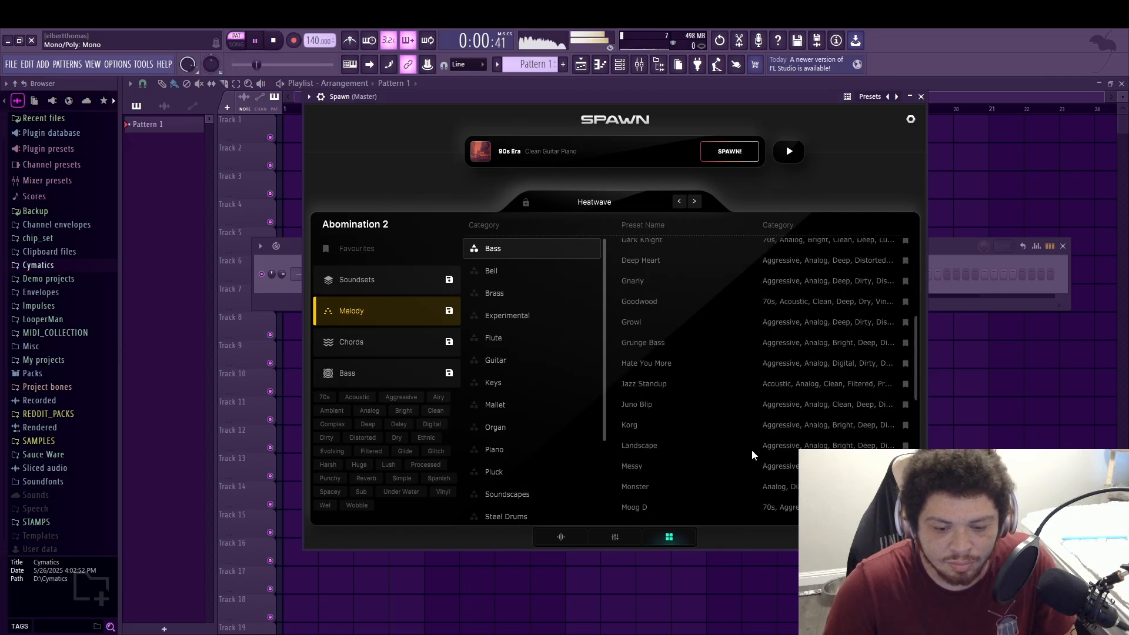
scroll(665, 297, up, 3)
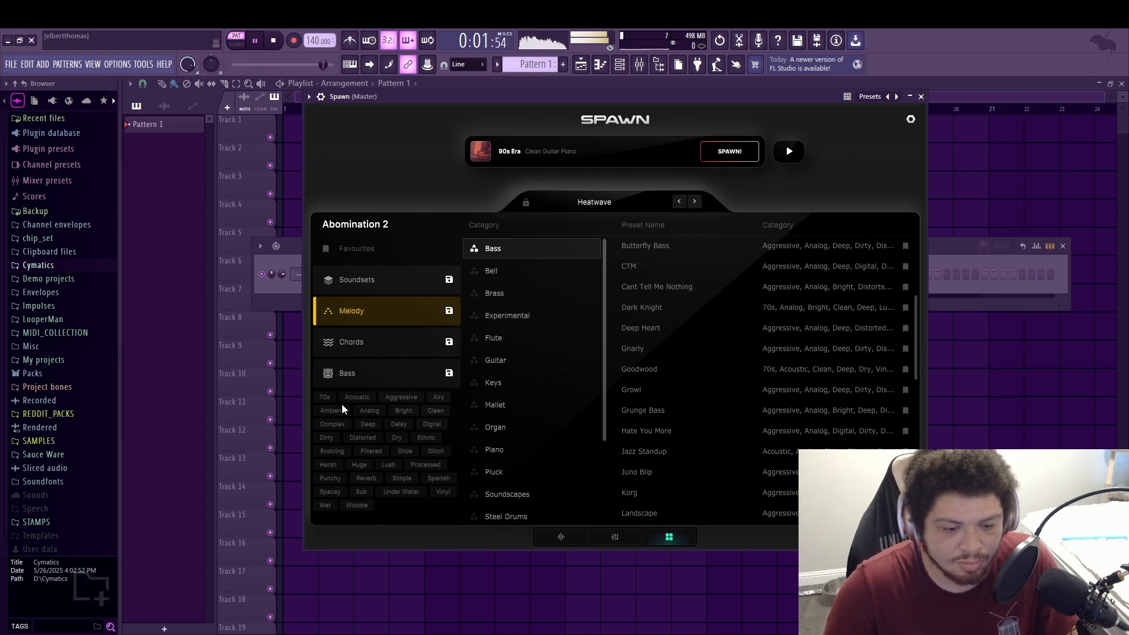
key(space)
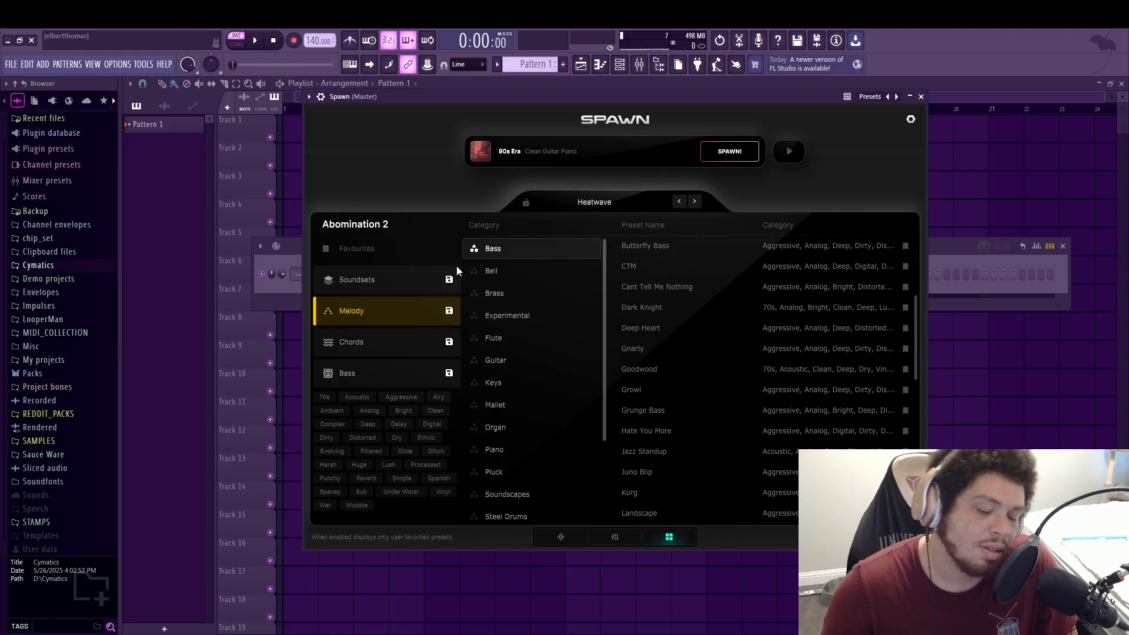
Filter the Melody layer's bass presets by the 70s and Bright tags
scroll(550, 423, down, 3)
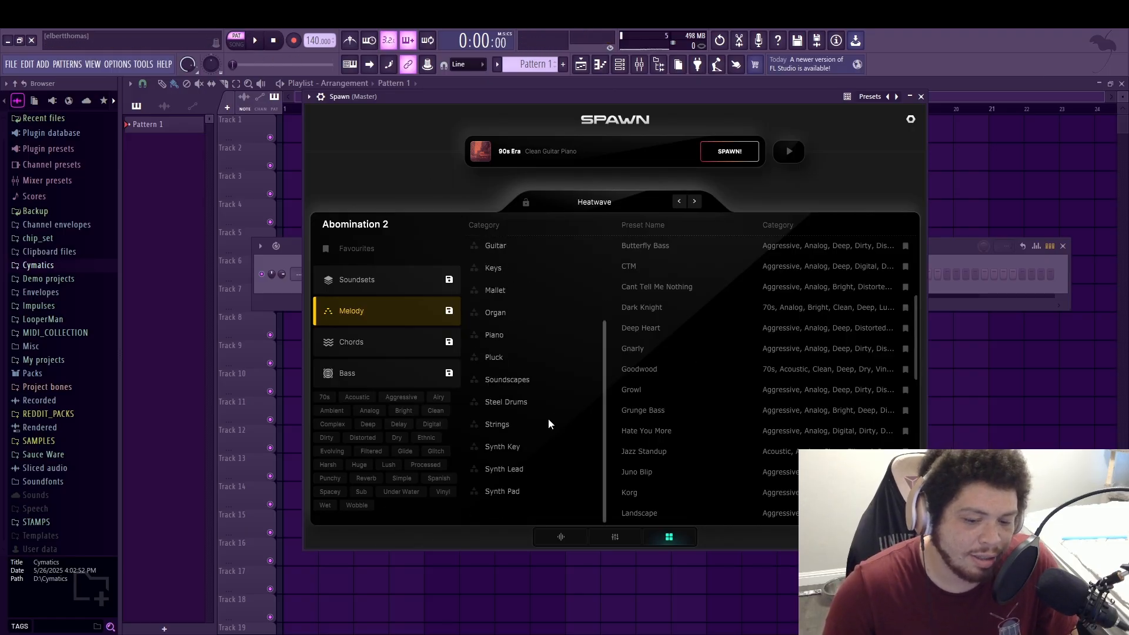
click(323, 397)
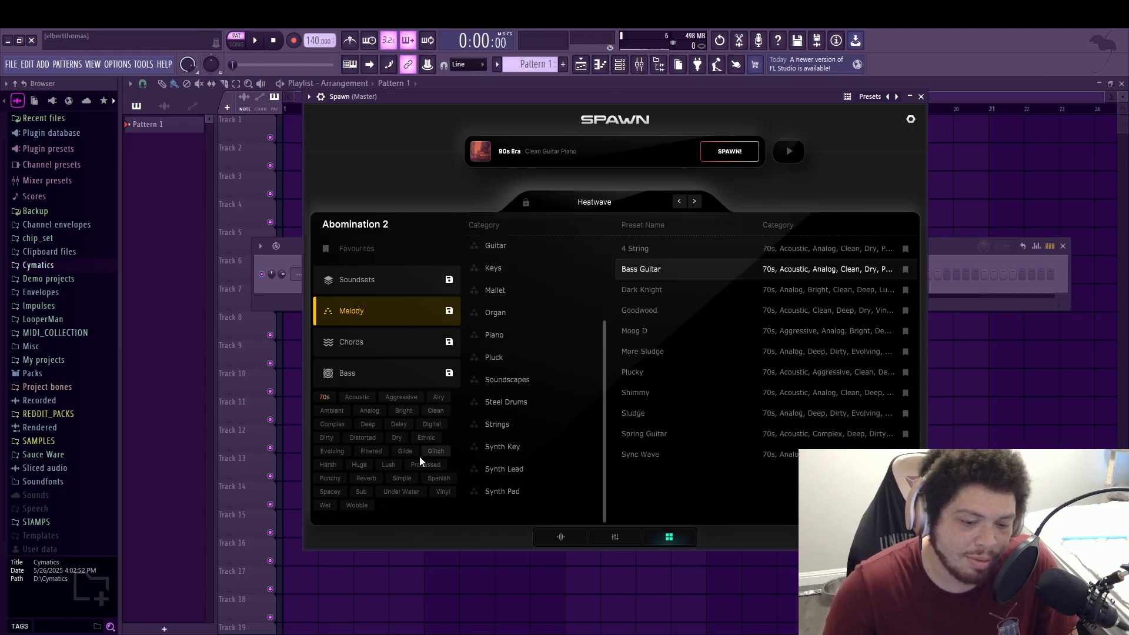
click(403, 411)
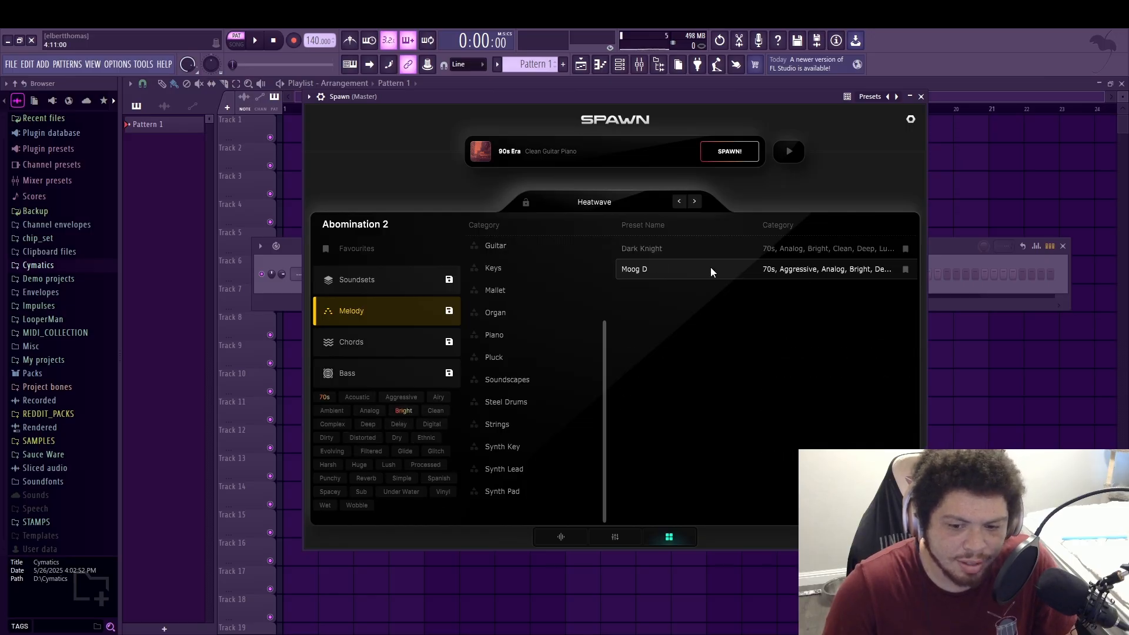
Audition Dark Knight and Moog D on the Melody layer during playback, then stop playback
click(644, 246)
click(257, 45)
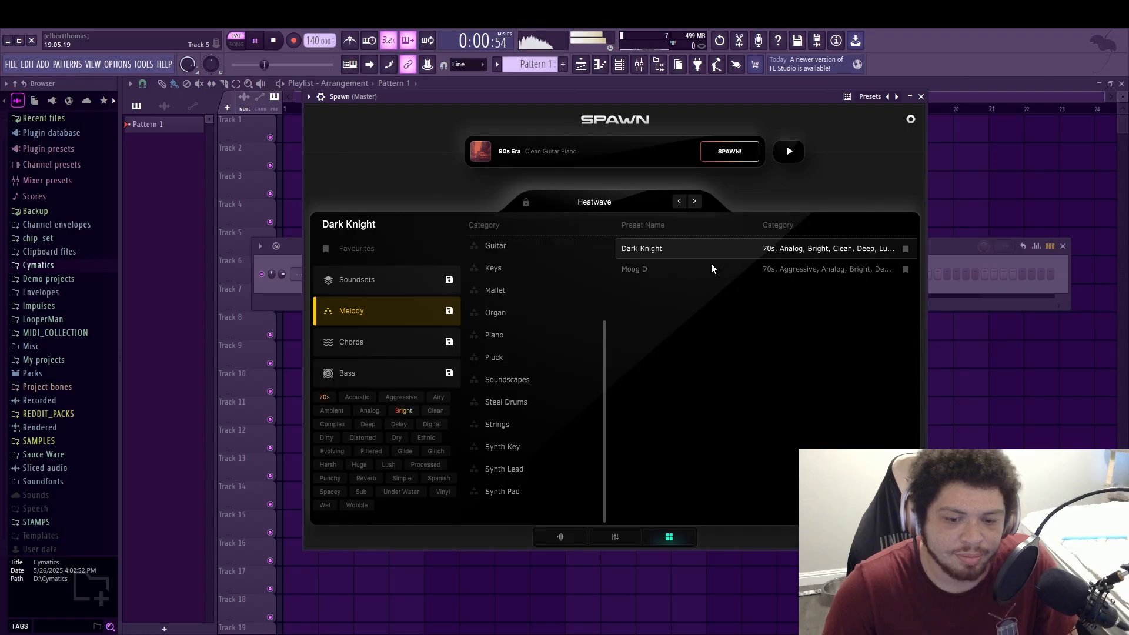
click(661, 274)
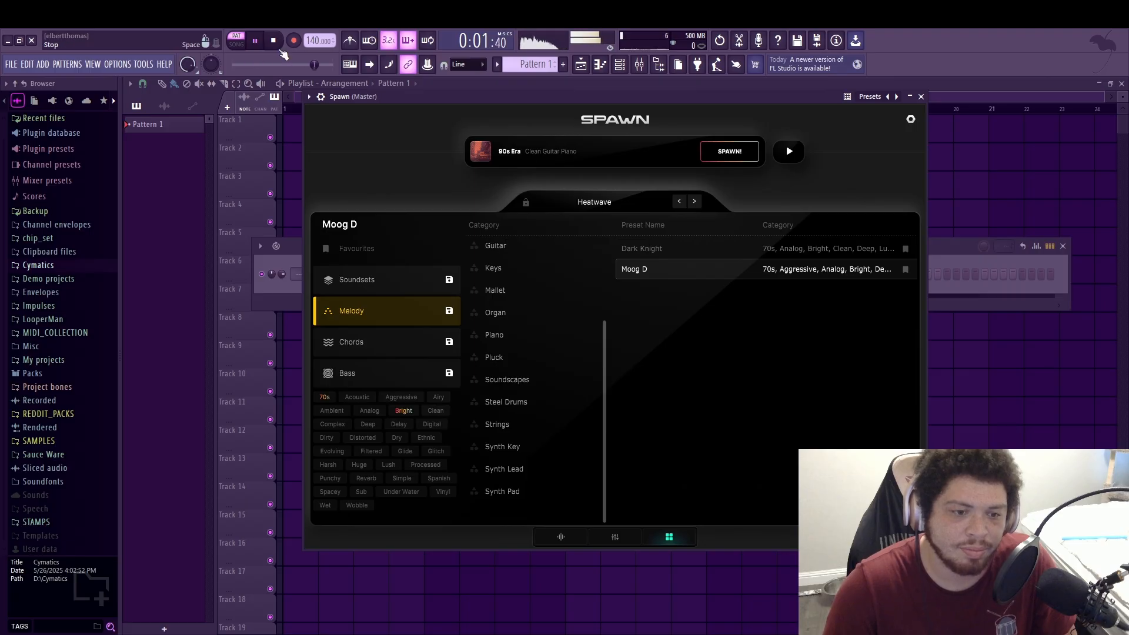
key(space)
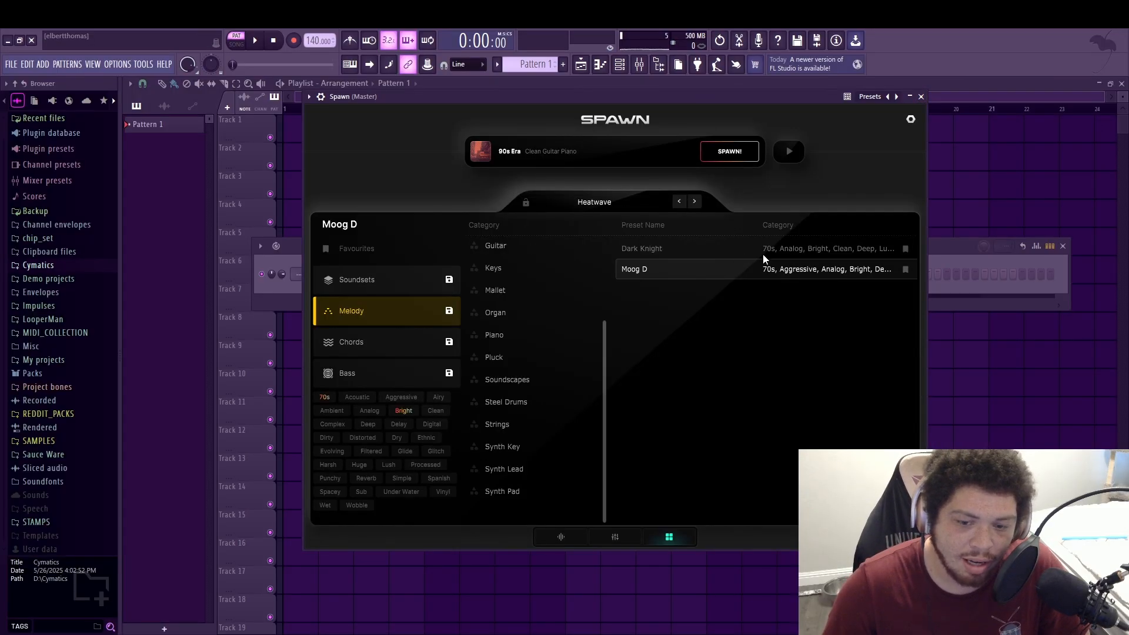
View Spawn's license and settings page, then return to the preset browser
click(912, 121)
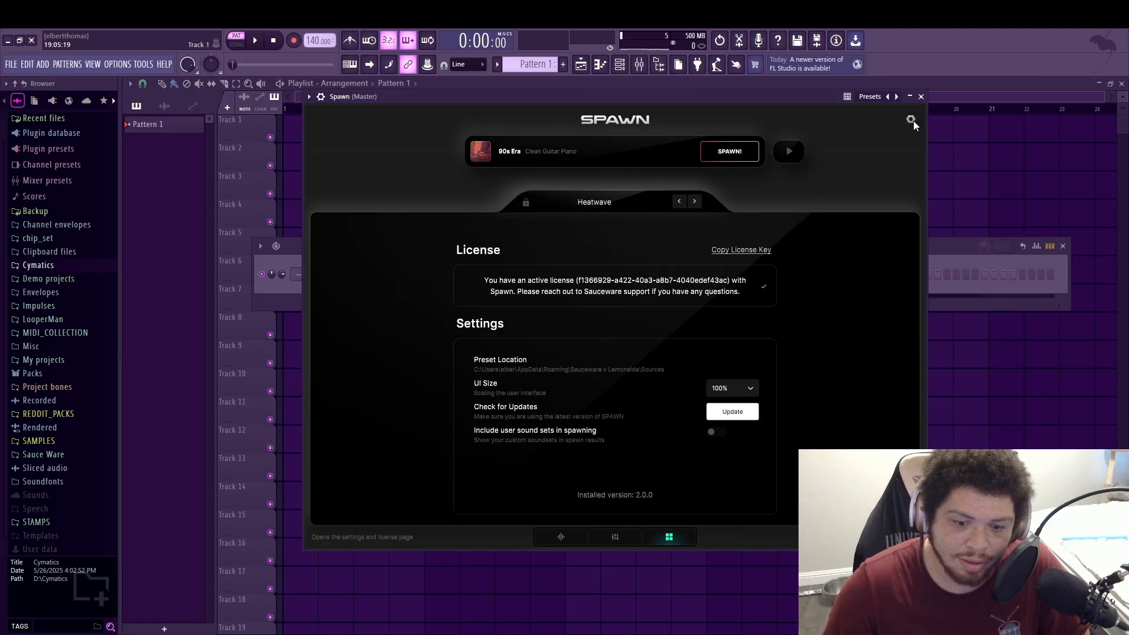
click(912, 120)
click(911, 121)
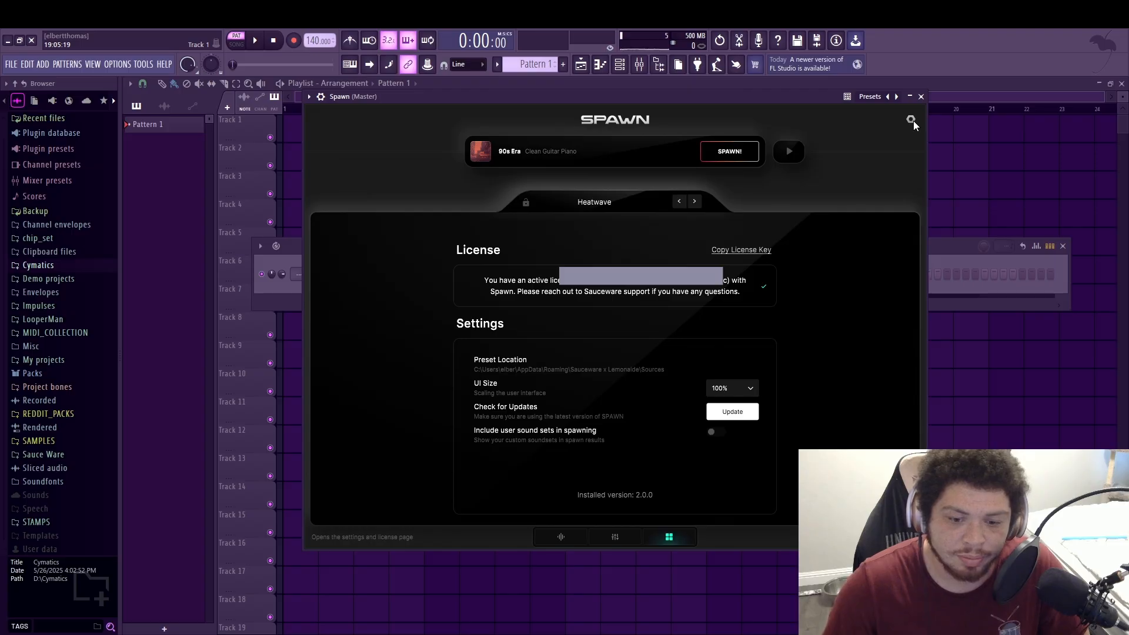
click(912, 120)
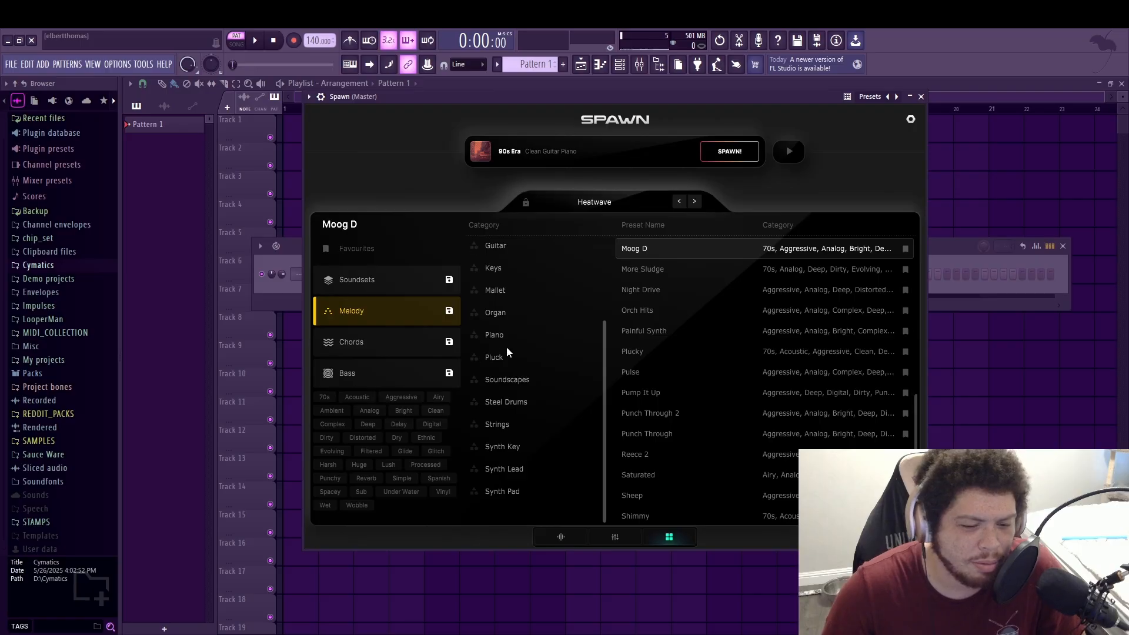
Look through the loaded presets of the Melody, Chords and Bass layers, ending at the Soundsets list
click(339, 284)
click(357, 317)
click(358, 367)
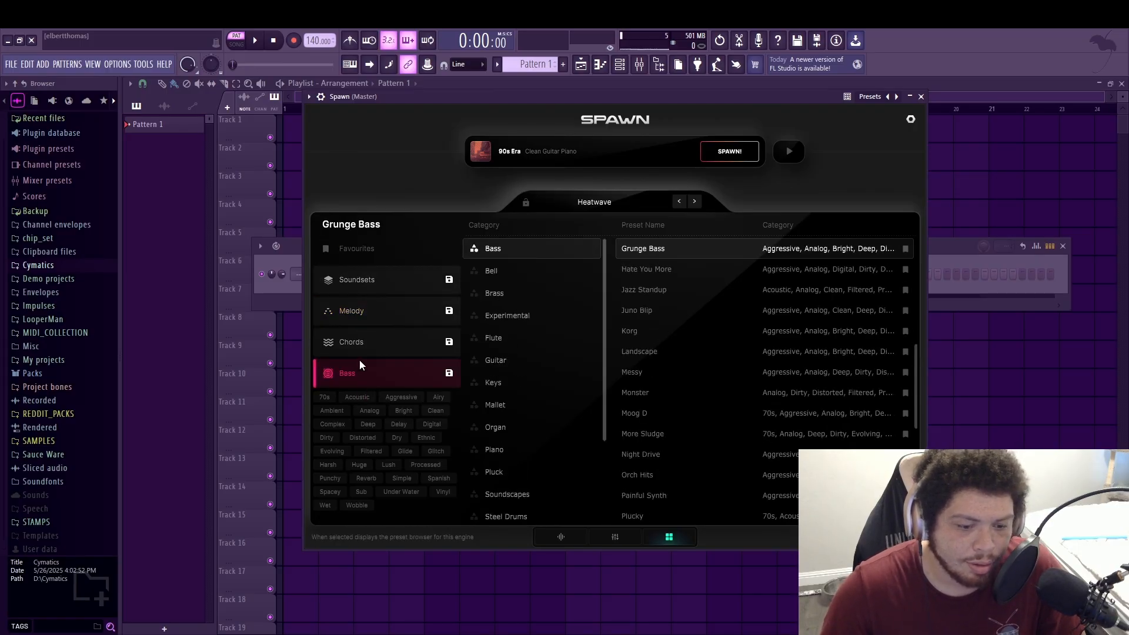
click(387, 347)
click(387, 314)
click(384, 285)
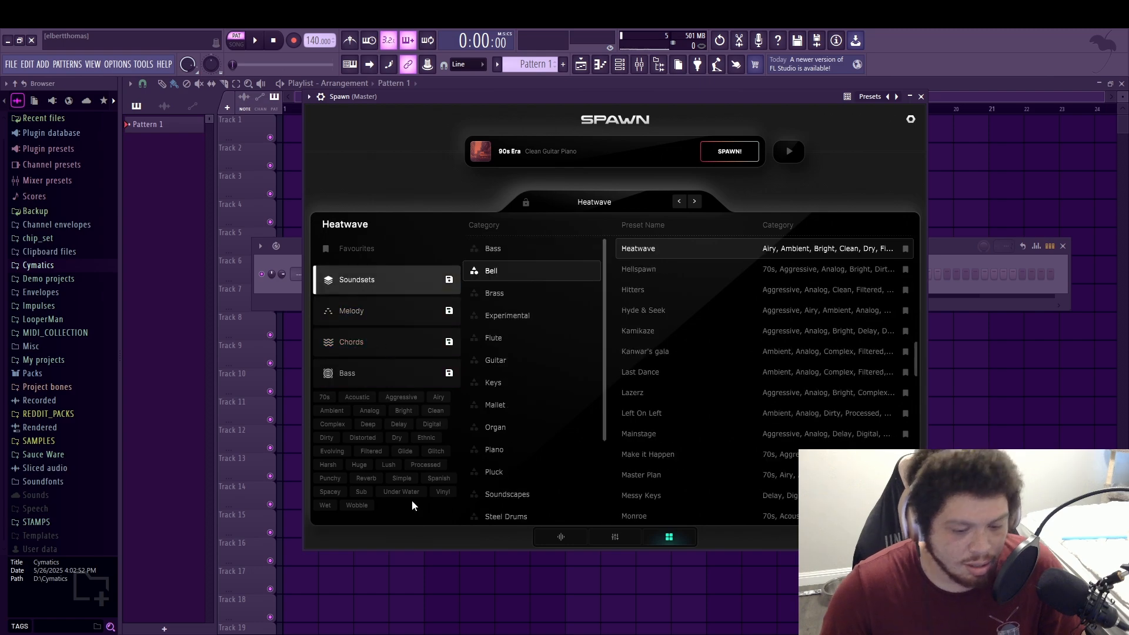
Generate an idea with the Trap model, Piano and Synth Lead instruments, and Bright and Ethnic character tags
click(561, 536)
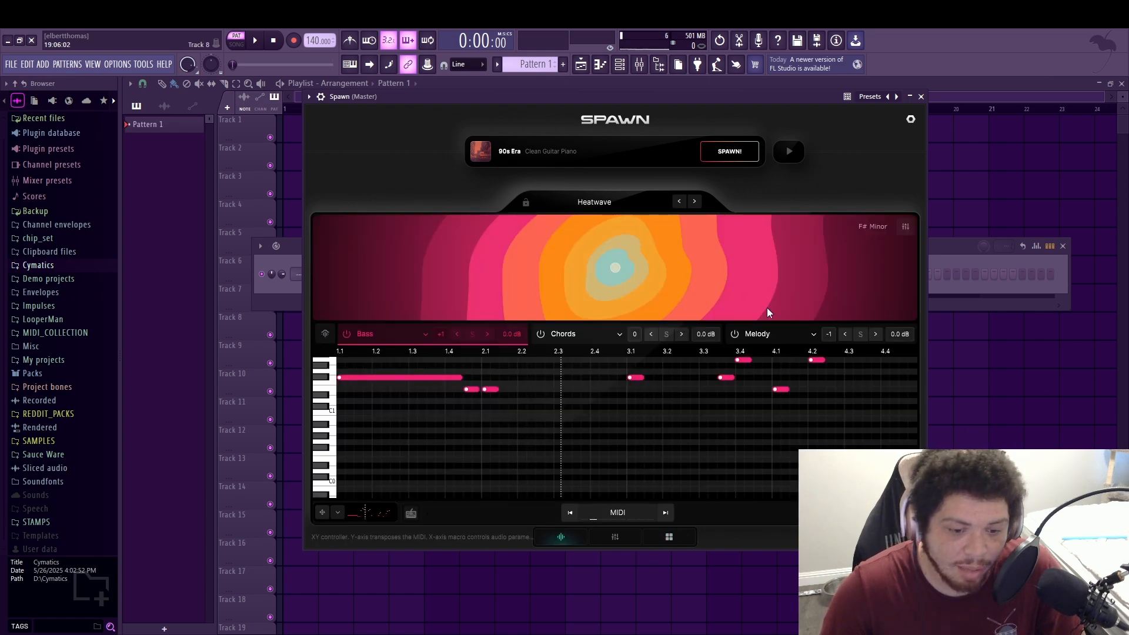
click(569, 153)
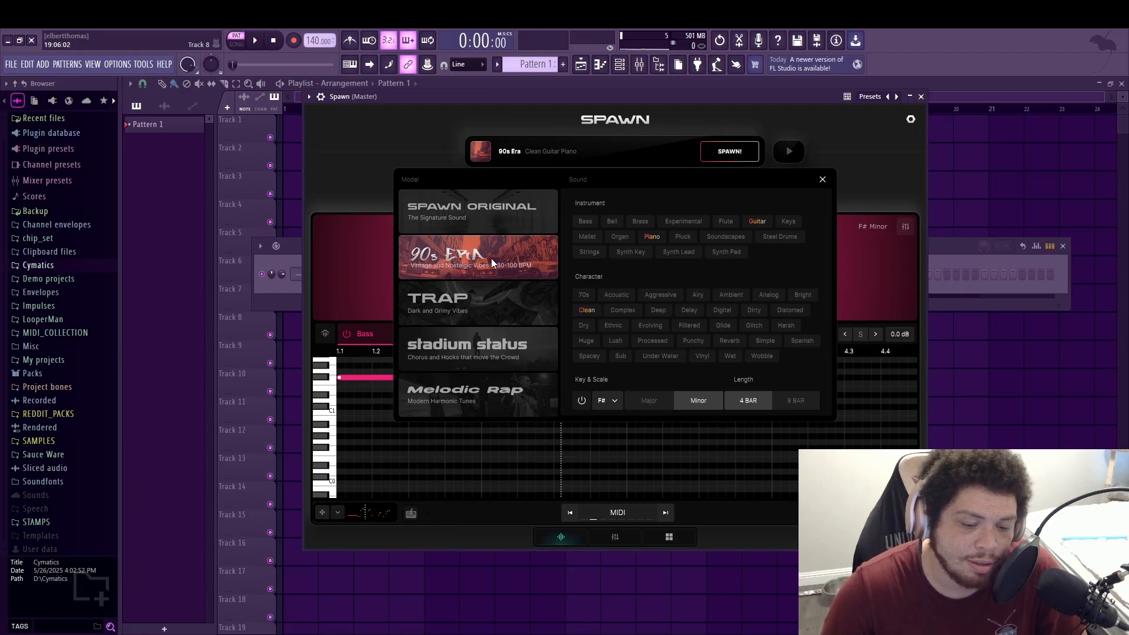
click(481, 320)
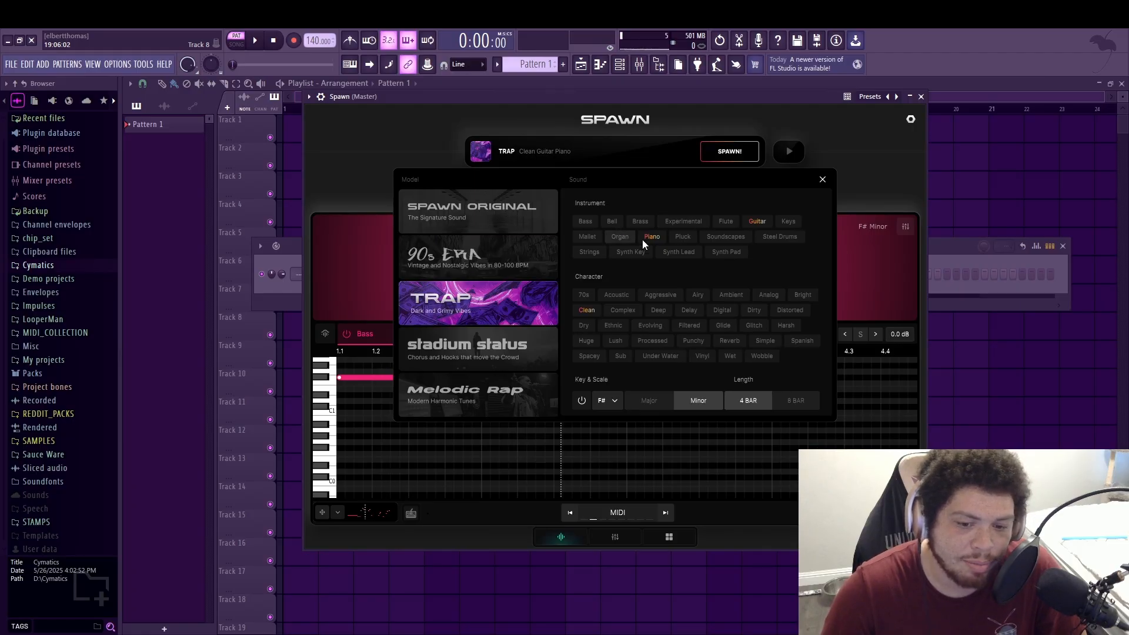
click(751, 221)
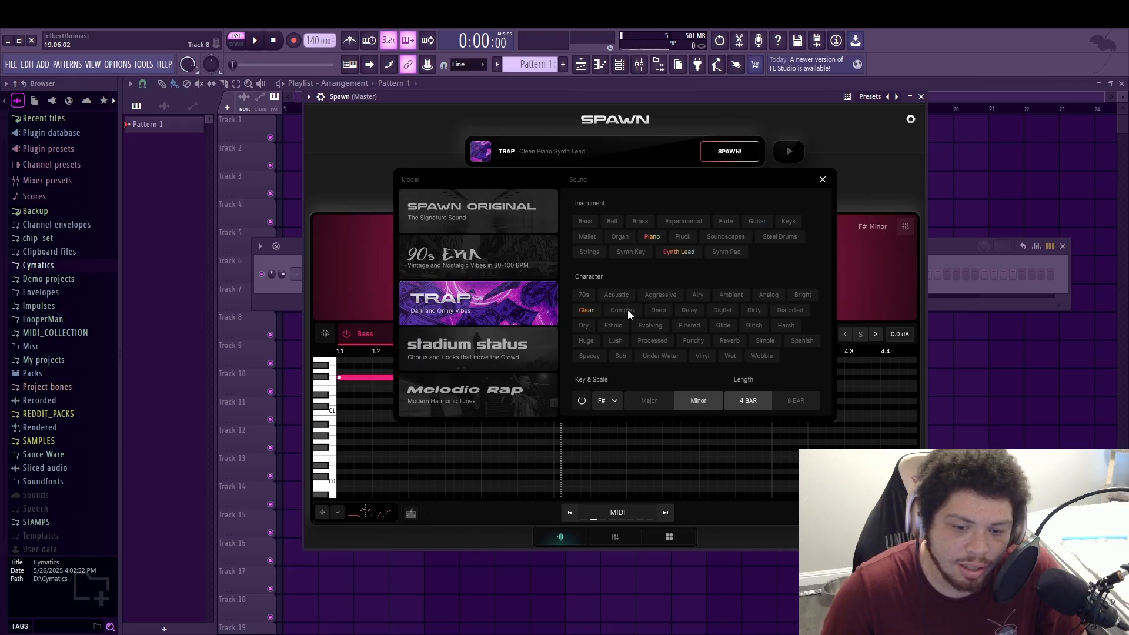
click(814, 296)
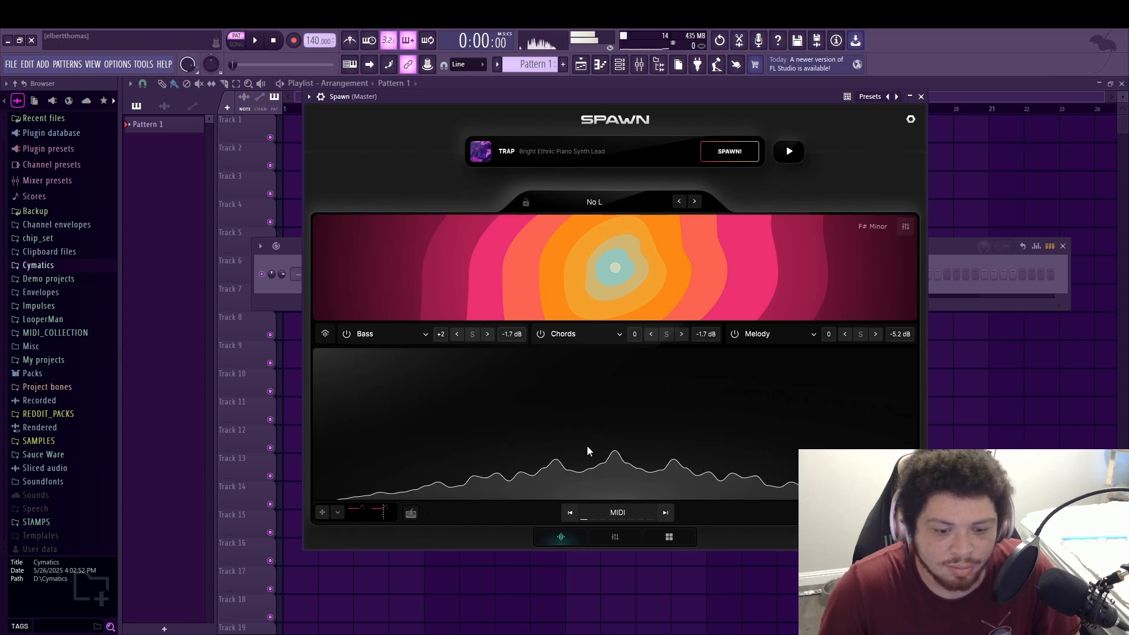
Export the generated MIDI onto the Spawn channel in the channel rack and play the pattern to check it
drag(603, 97, 713, 100)
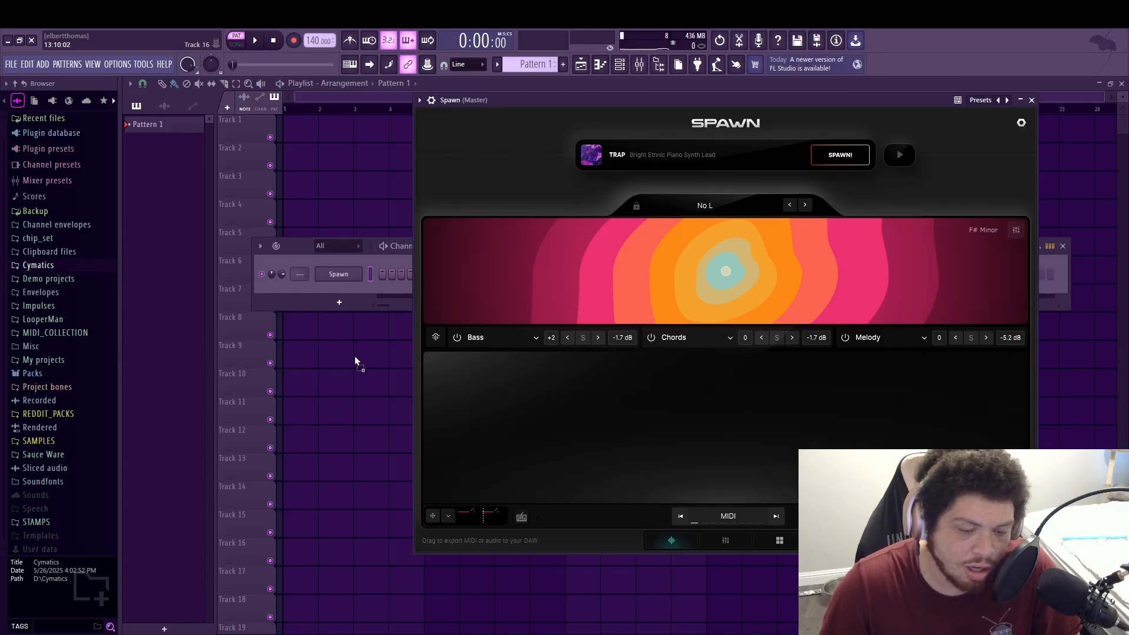
drag(349, 280, 347, 277)
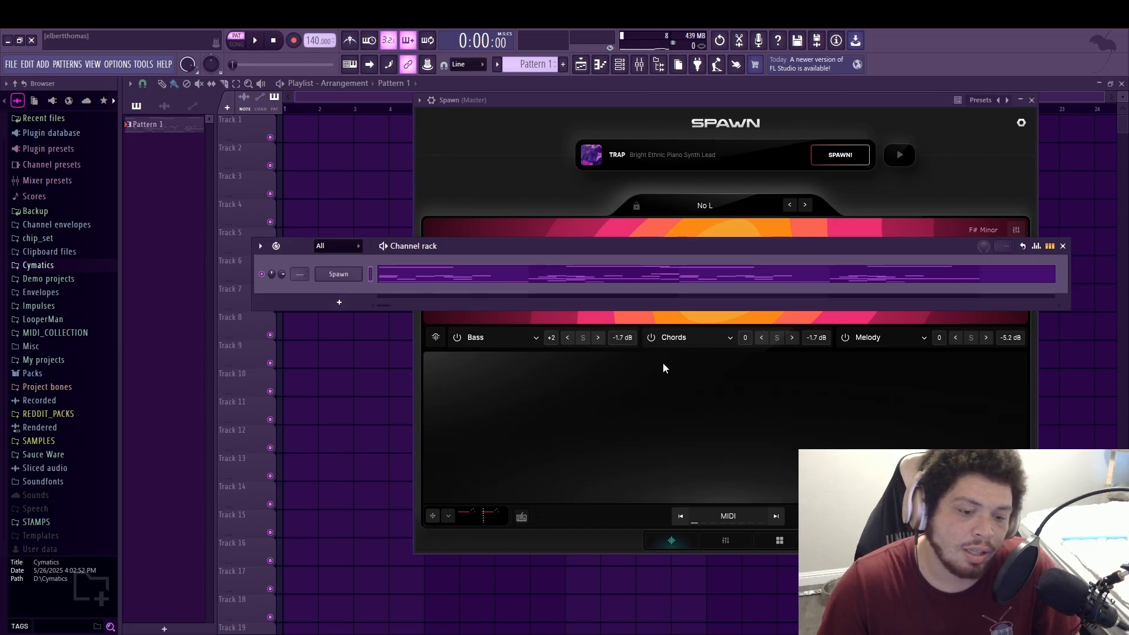
key(space)
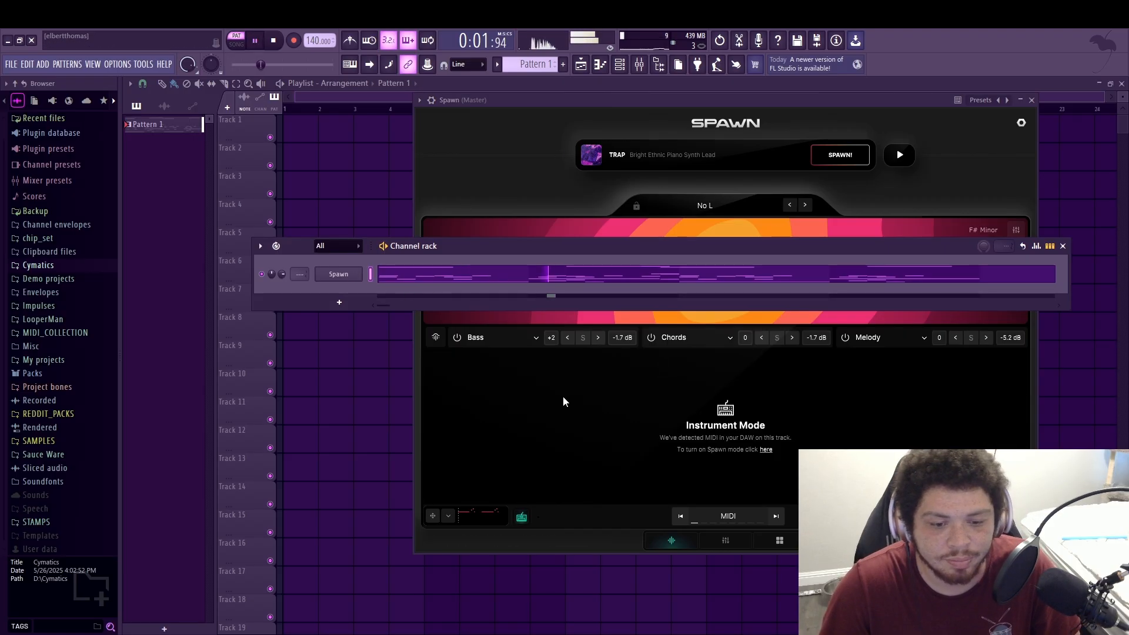
mouse_move(847, 247)
mouse_down()
mouse_move(885, 240)
mouse_move(862, 234)
mouse_up()
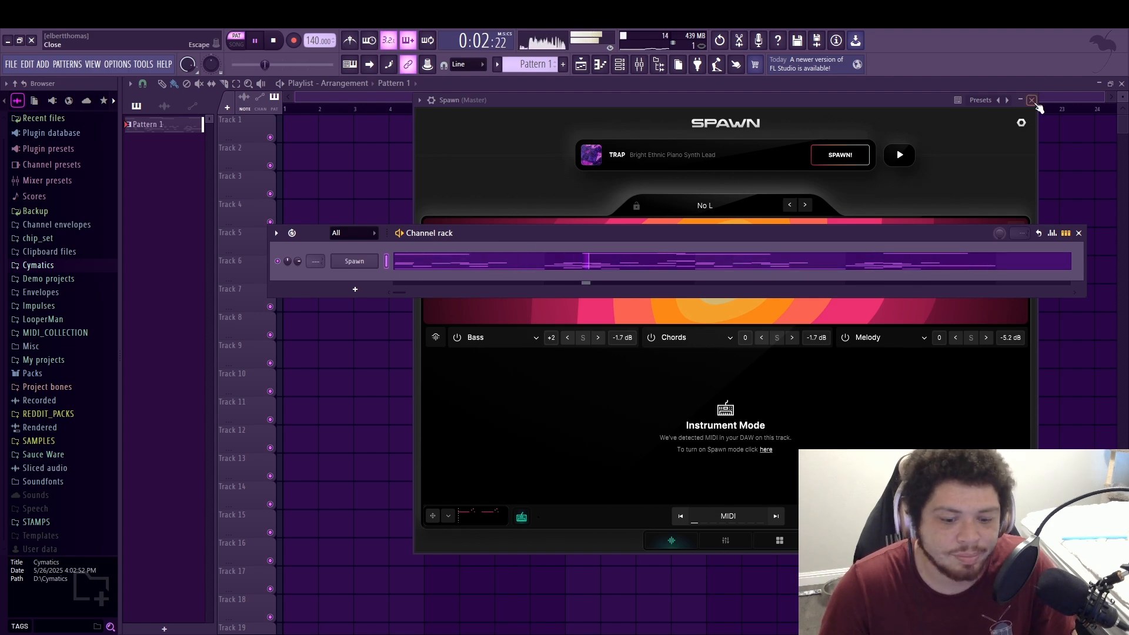
click(1032, 100)
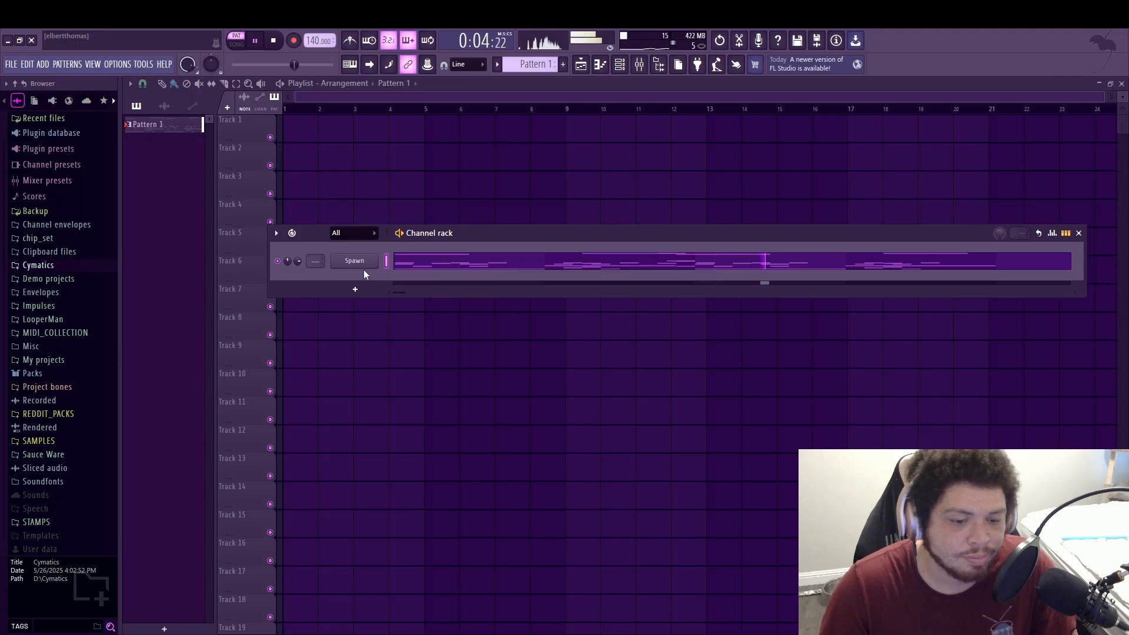
key(space)
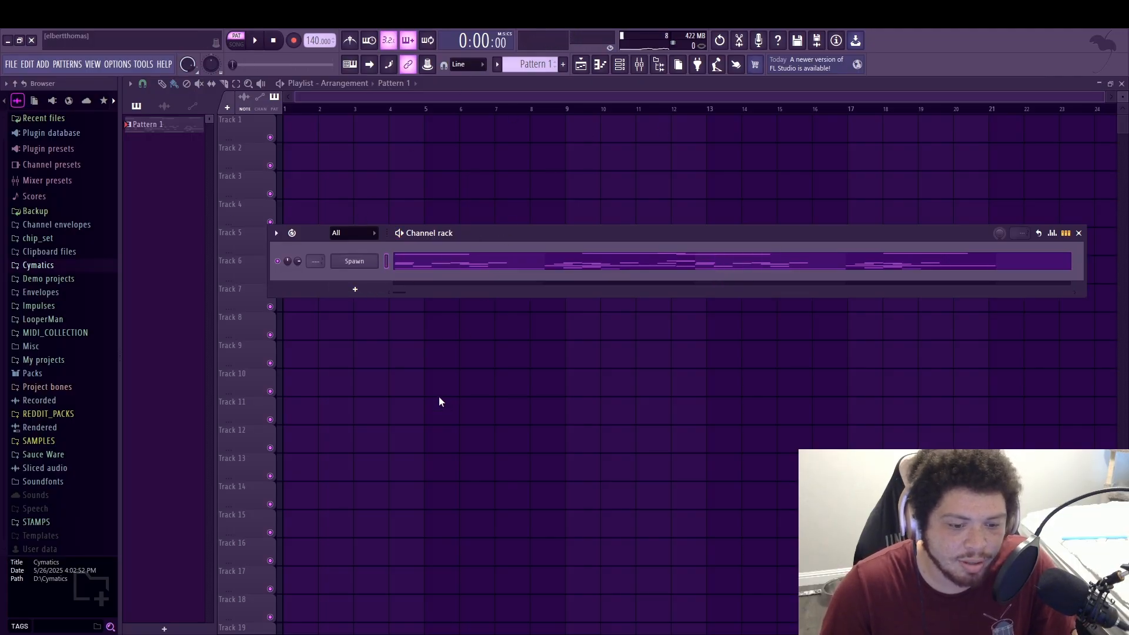
Clone the Spawn channel twice and close the plugin window
click(355, 261)
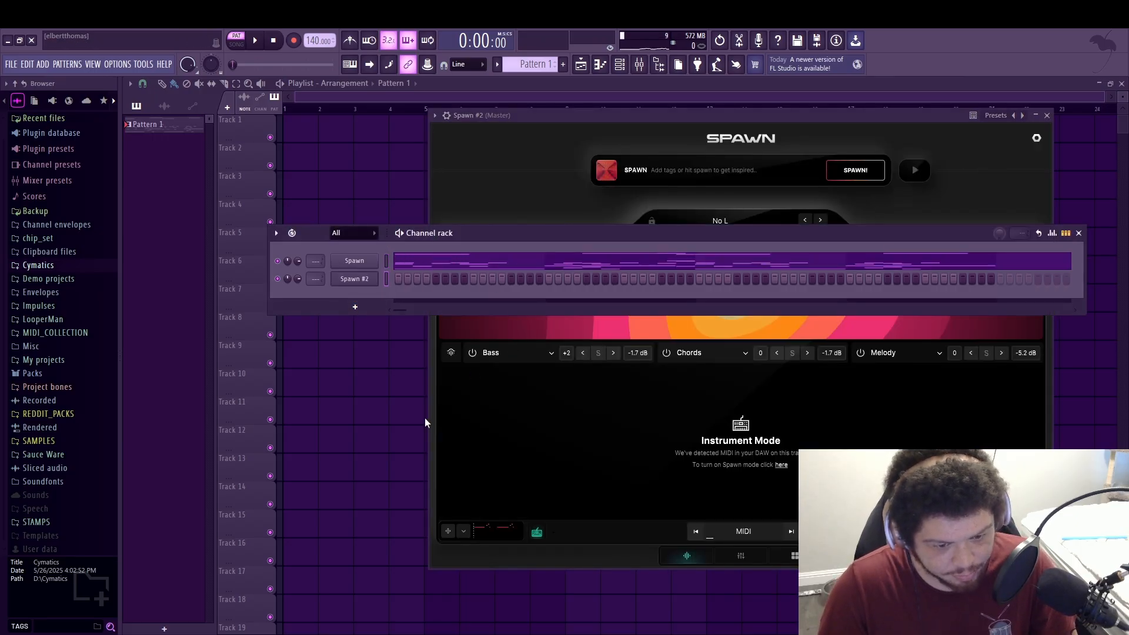
key(alt+c)
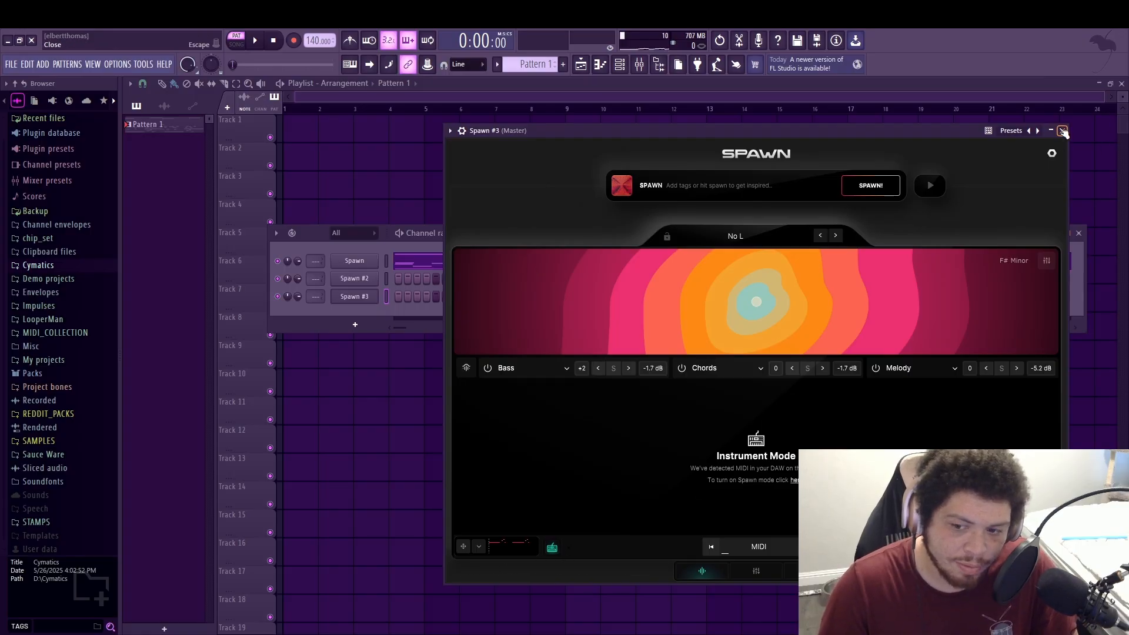
click(1063, 130)
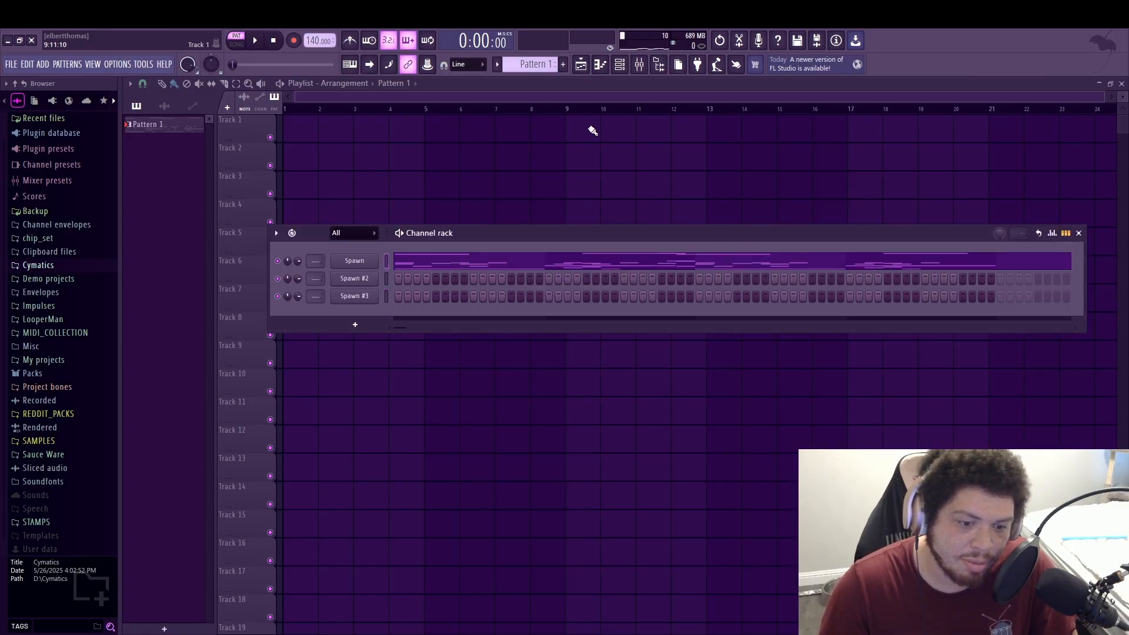
Open the original Spawn channel's notes in the piano roll and examine them from low to high pitch during playback
click(601, 66)
scroll(623, 206, up, 6)
scroll(641, 246, down, 7)
scroll(565, 259, up, 4)
key(space)
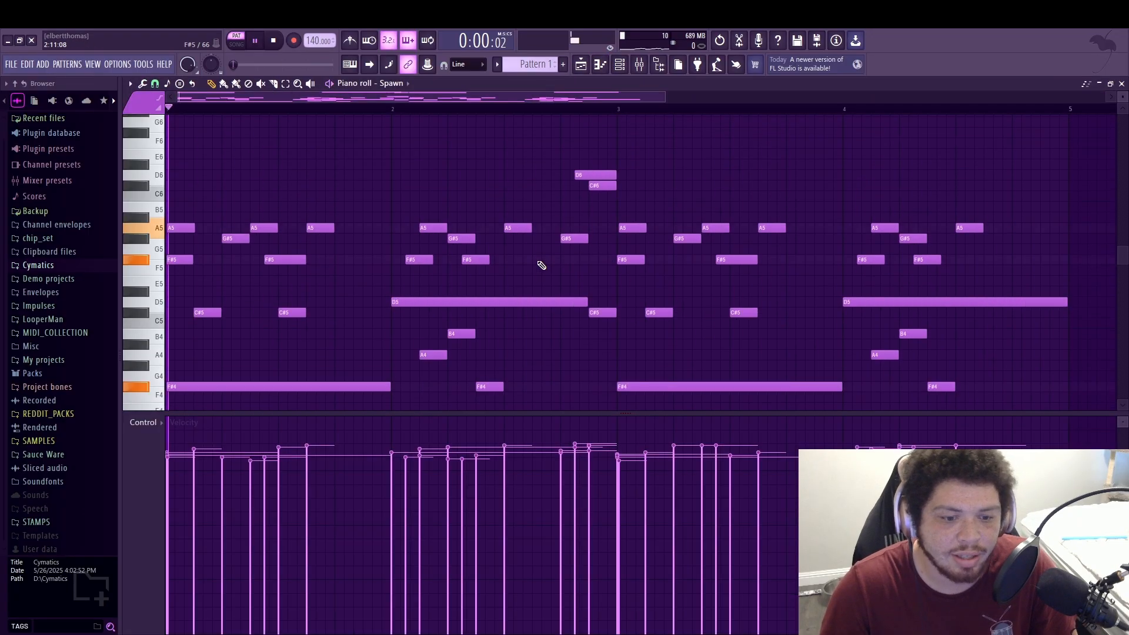
scroll(713, 295, up, 5)
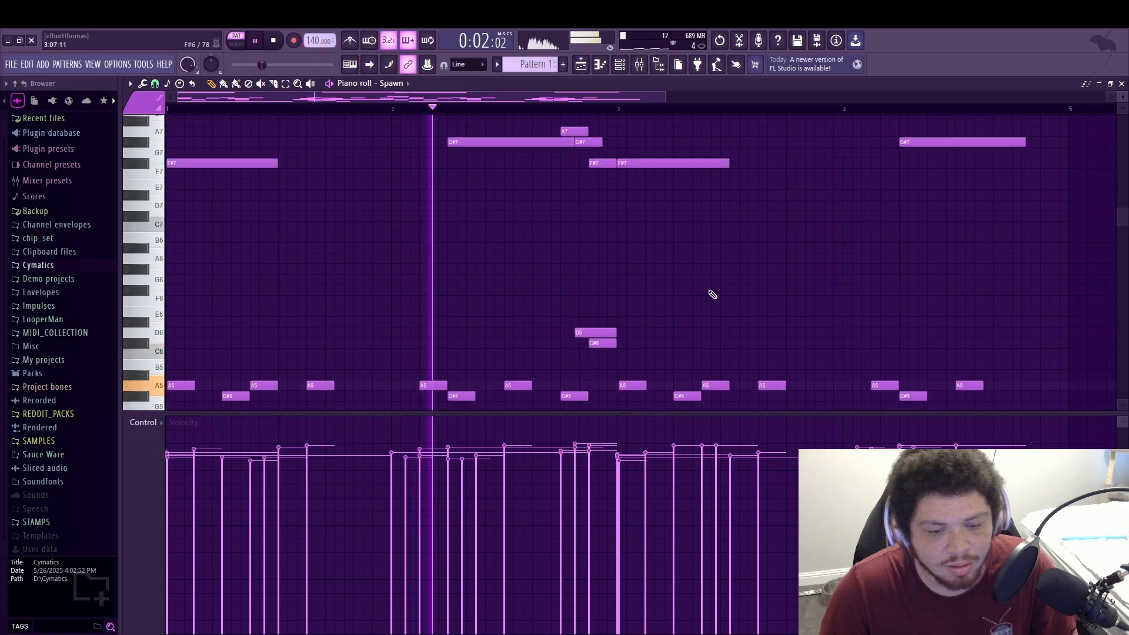
scroll(713, 295, up, 4)
scroll(899, 296, down, 4)
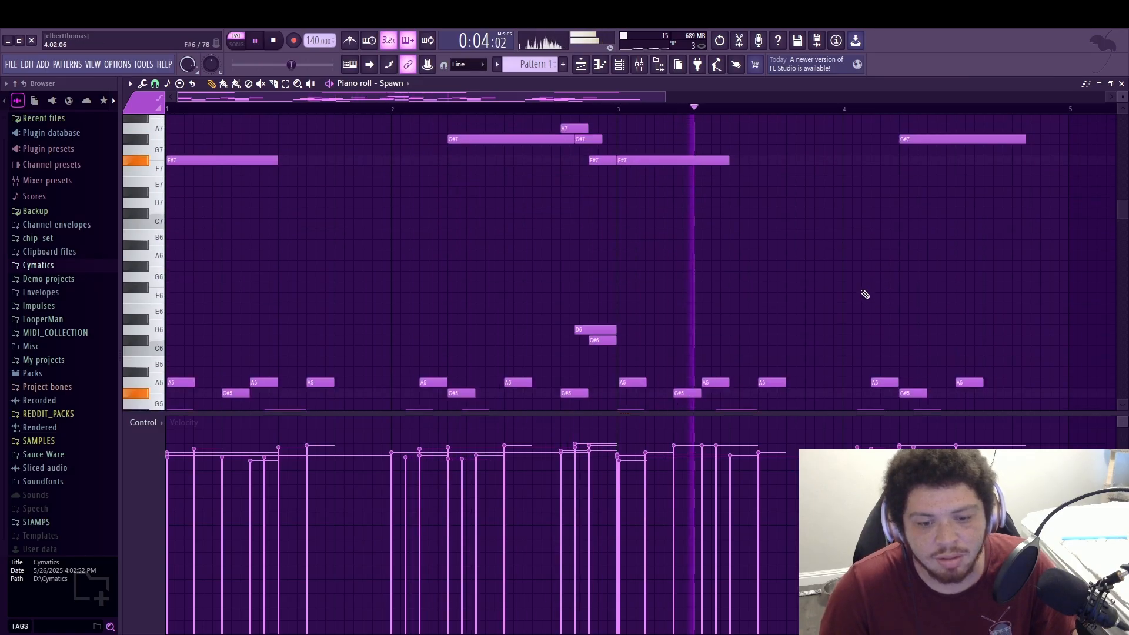
Copy the highest melody notes, F#7 to A7, from the Spawn channel into the Spawn #2 piano roll
scroll(865, 294, up, 3)
drag(1065, 276, 56, 224)
key(space)
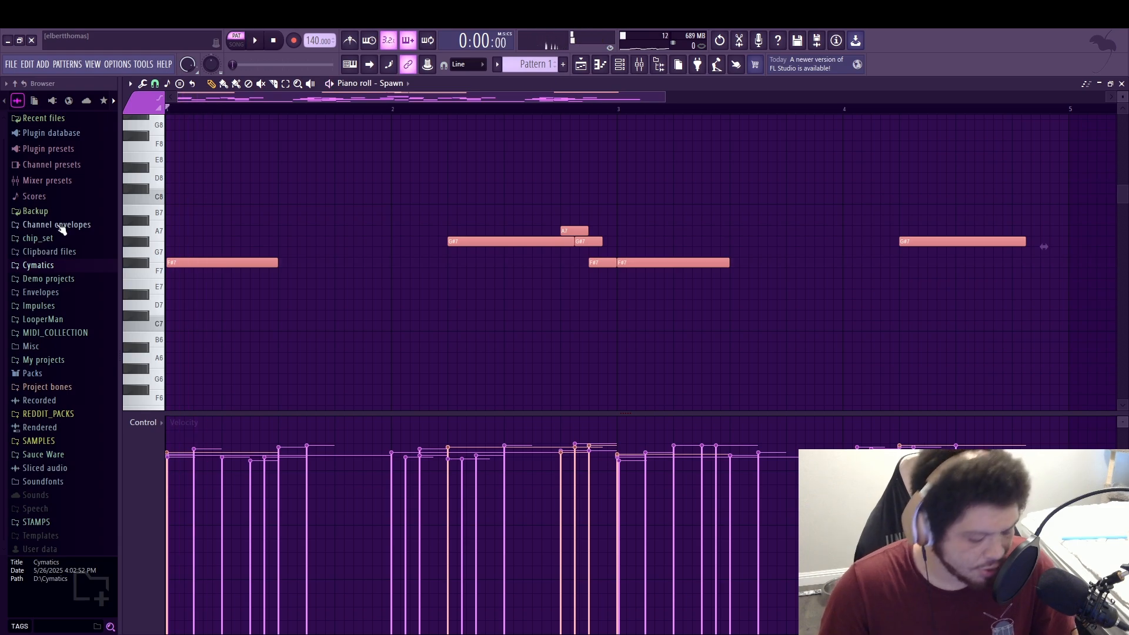
click(600, 64)
click(600, 65)
click(619, 64)
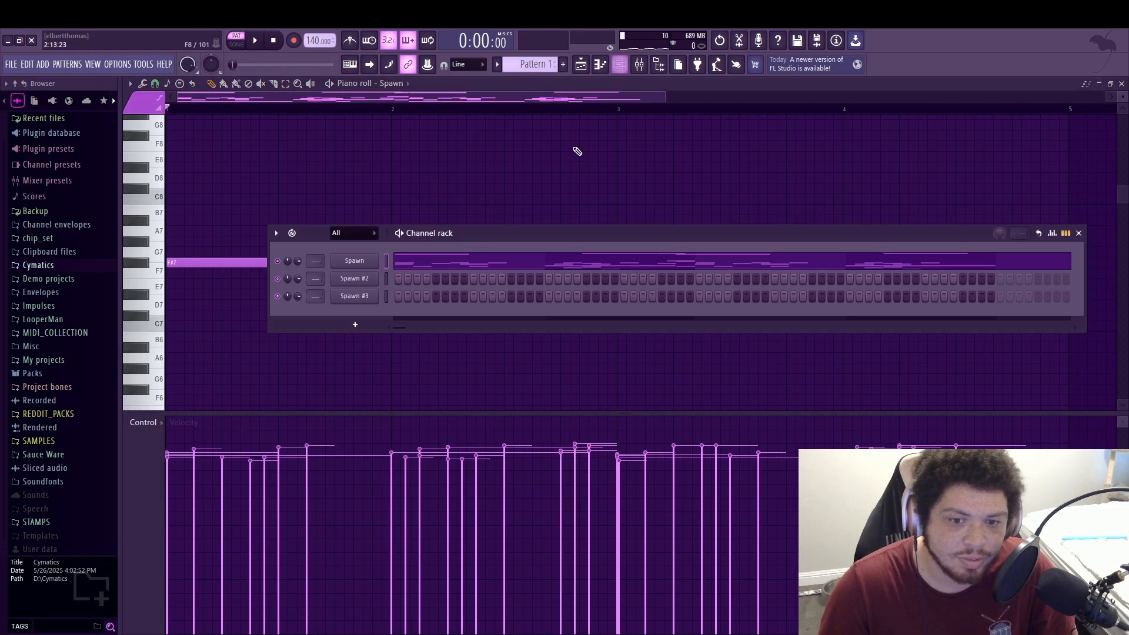
click(388, 279)
click(599, 64)
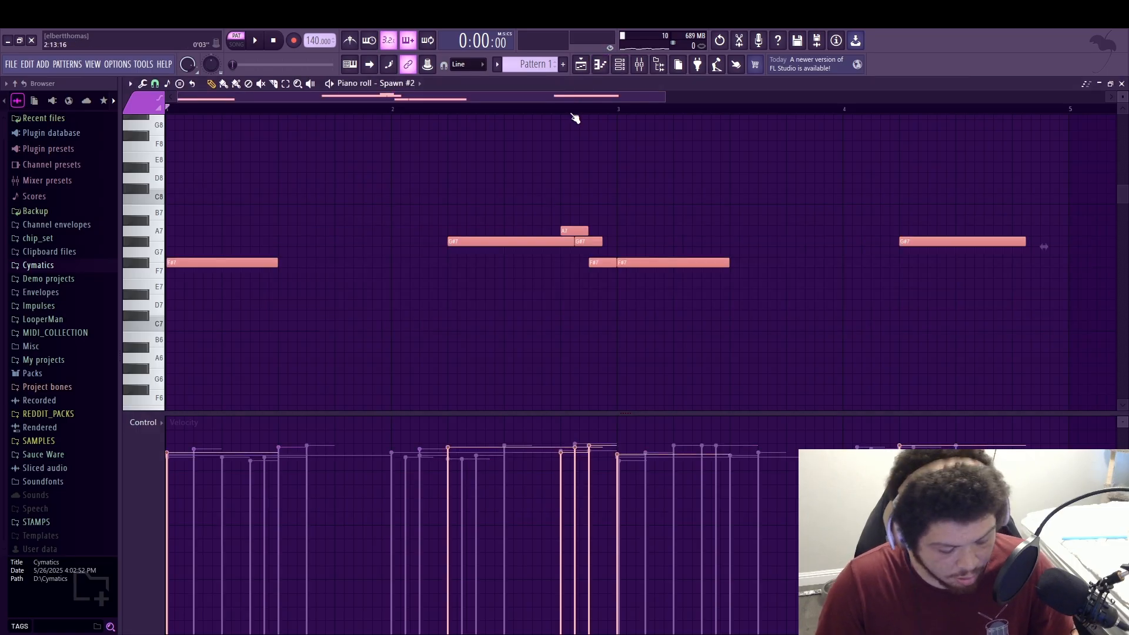
Delete the high F#7 to A7 notes from the original Spawn channel in the piano roll
key(Up)
click(694, 262)
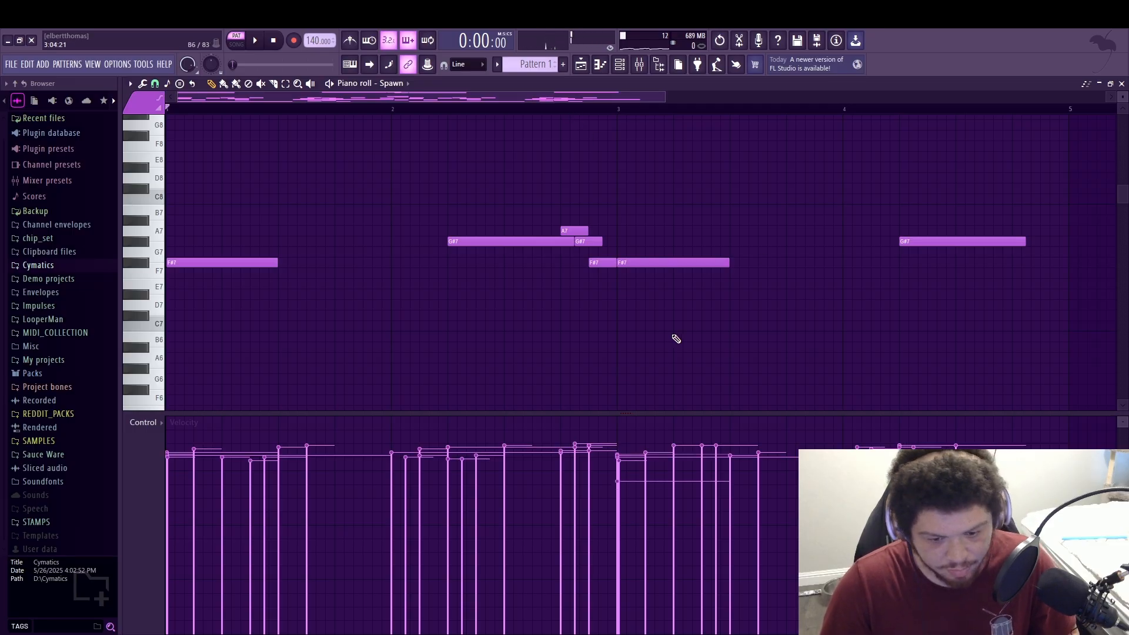
scroll(676, 339, down, 9)
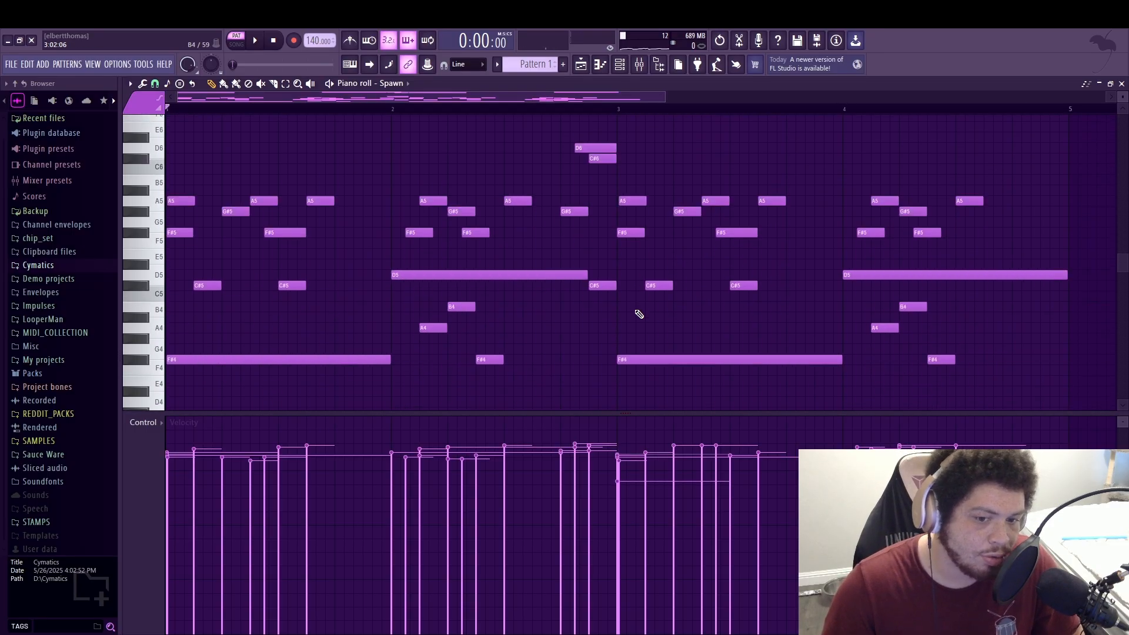
scroll(639, 314, down, 5)
scroll(639, 314, up, 5)
key(Down)
key(Up)
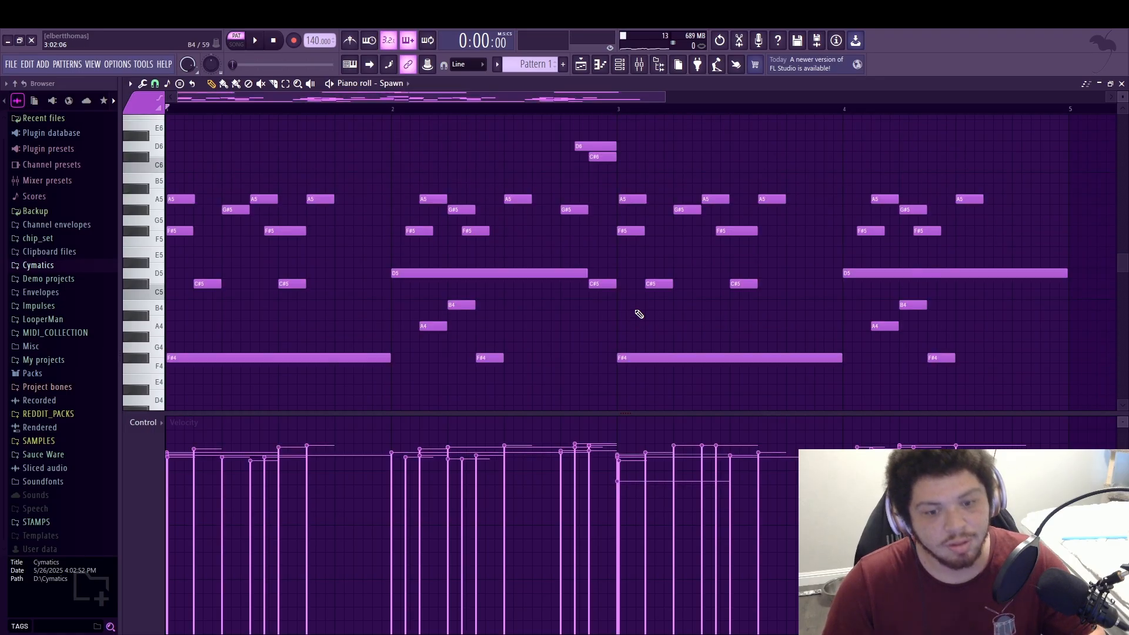
scroll(640, 315, up, 3)
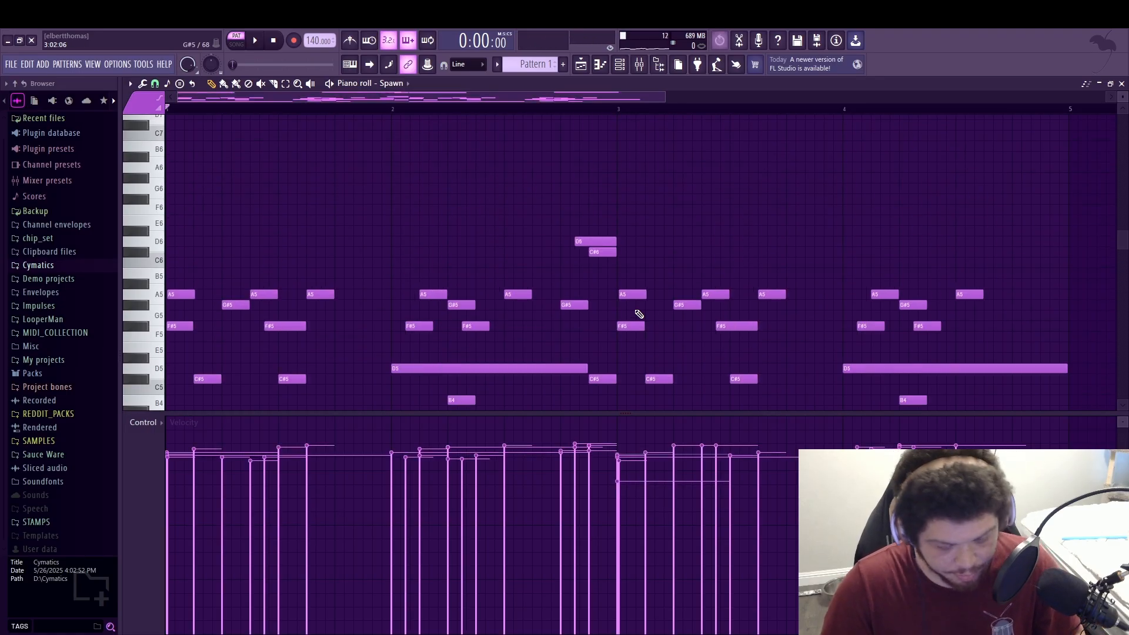
scroll(639, 315, up, 7)
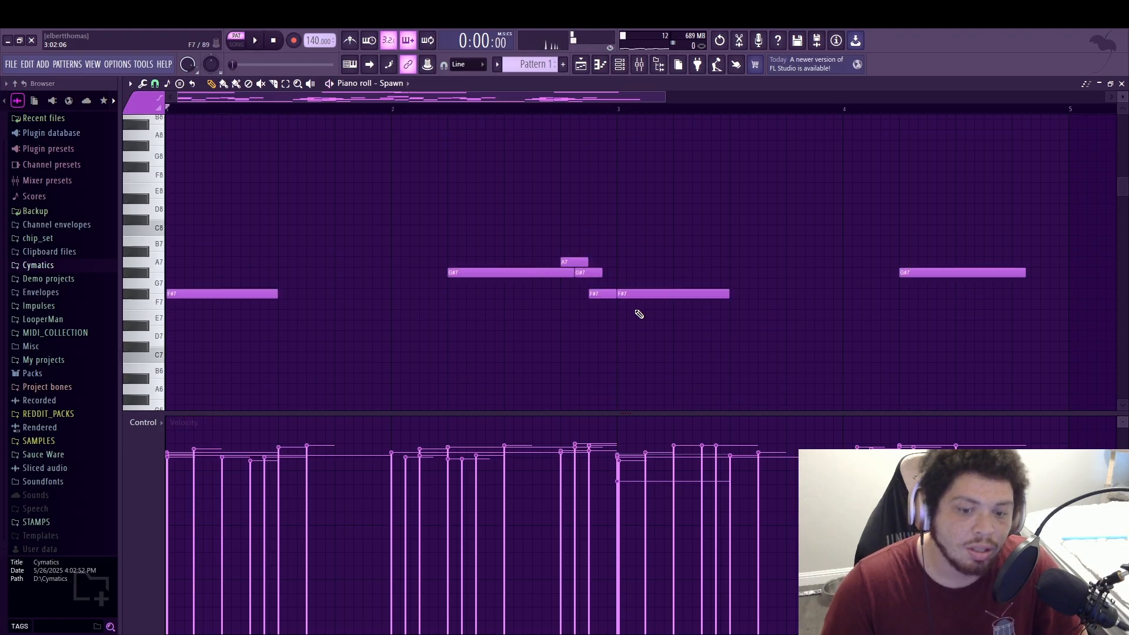
drag(1062, 301, 167, 259)
key(Delete)
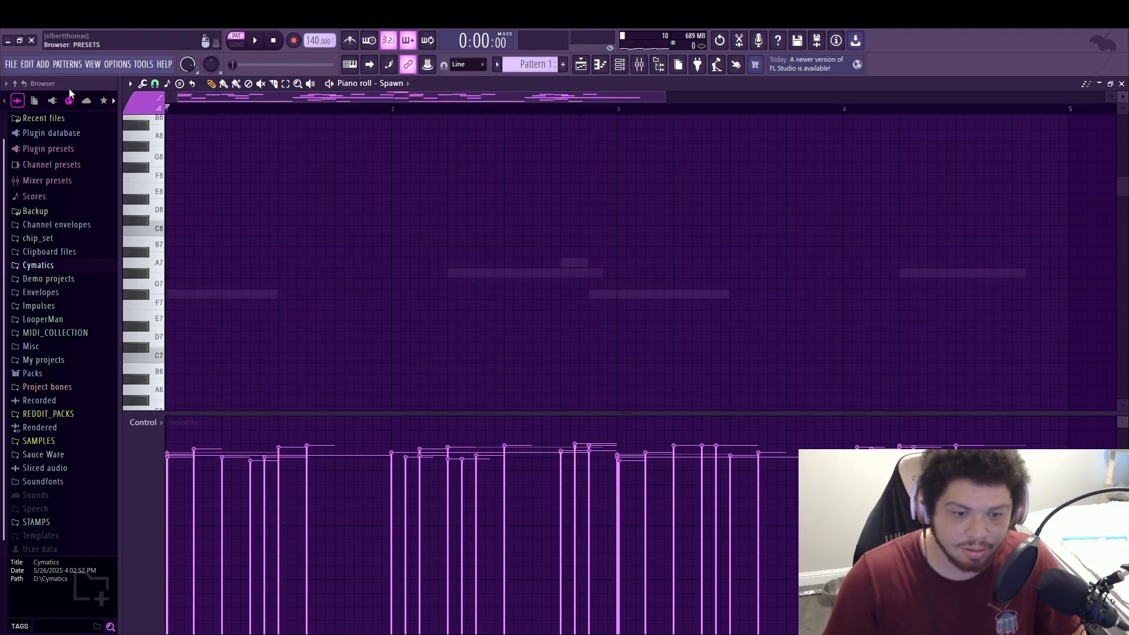
Play the remaining Spawn notes and copy the low F#4 notes into the Spawn #3 piano roll
key(space)
scroll(777, 313, down, 14)
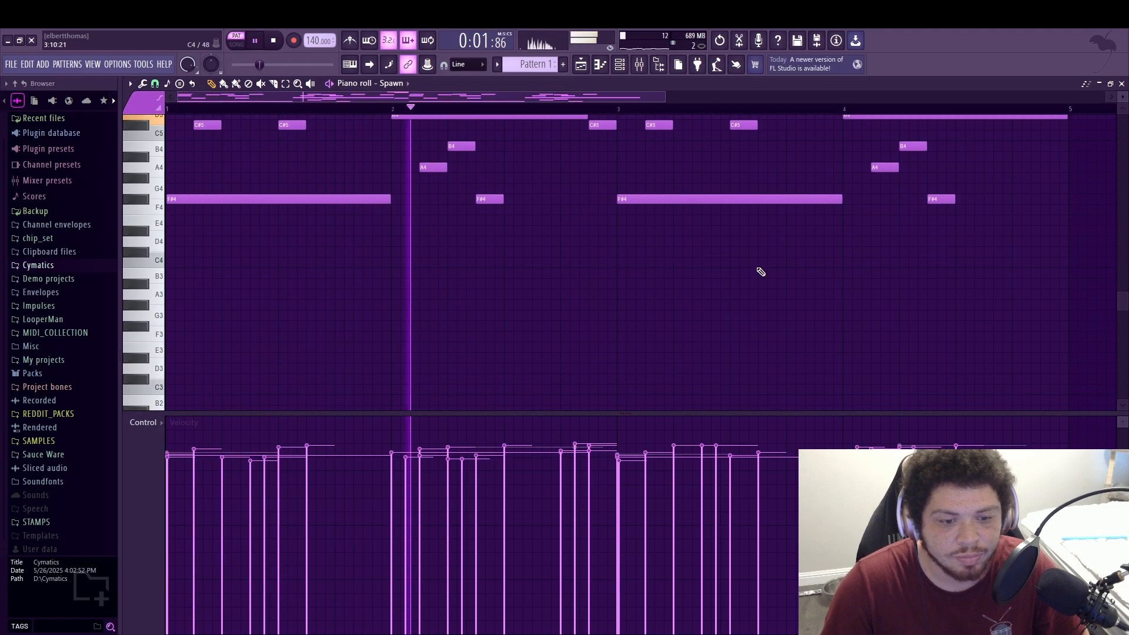
scroll(758, 268, up, 2)
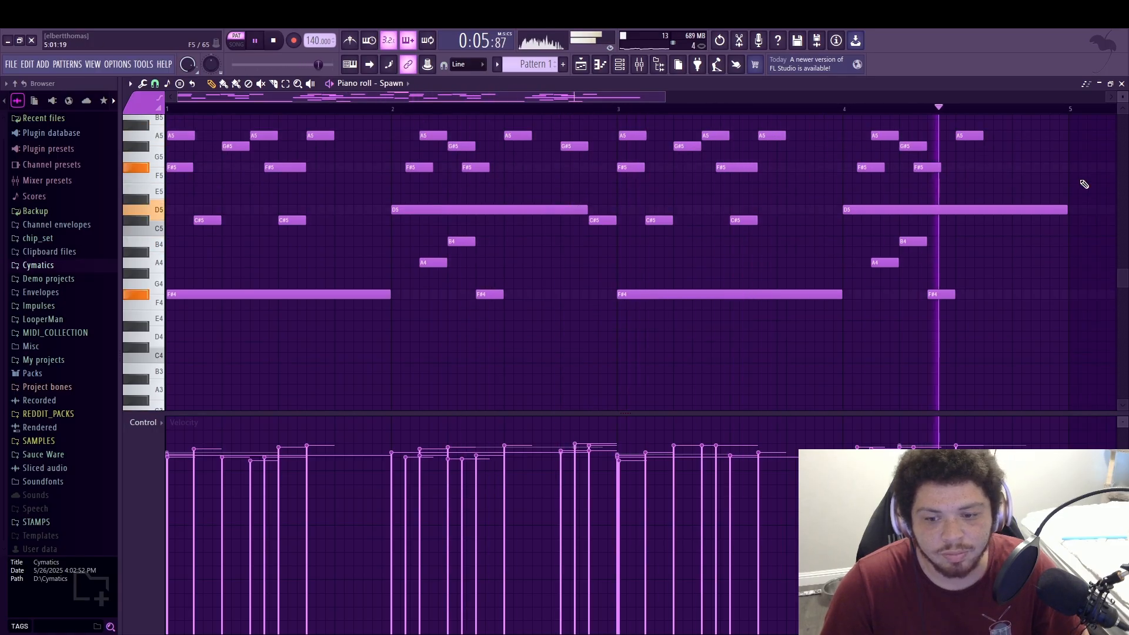
drag(1057, 340, 143, 290)
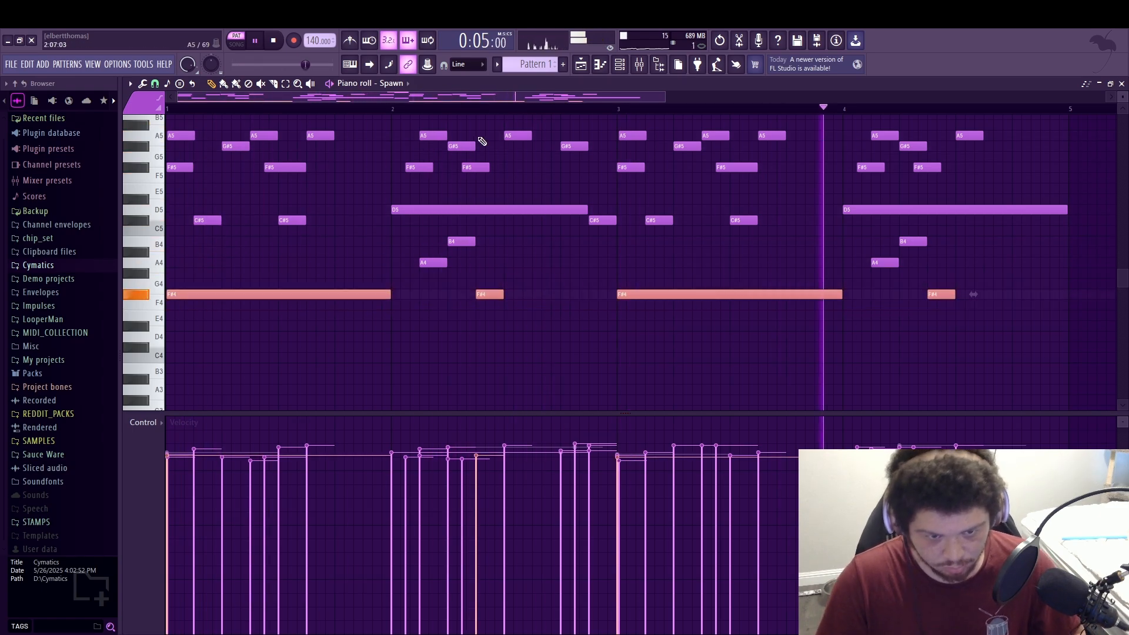
key(space)
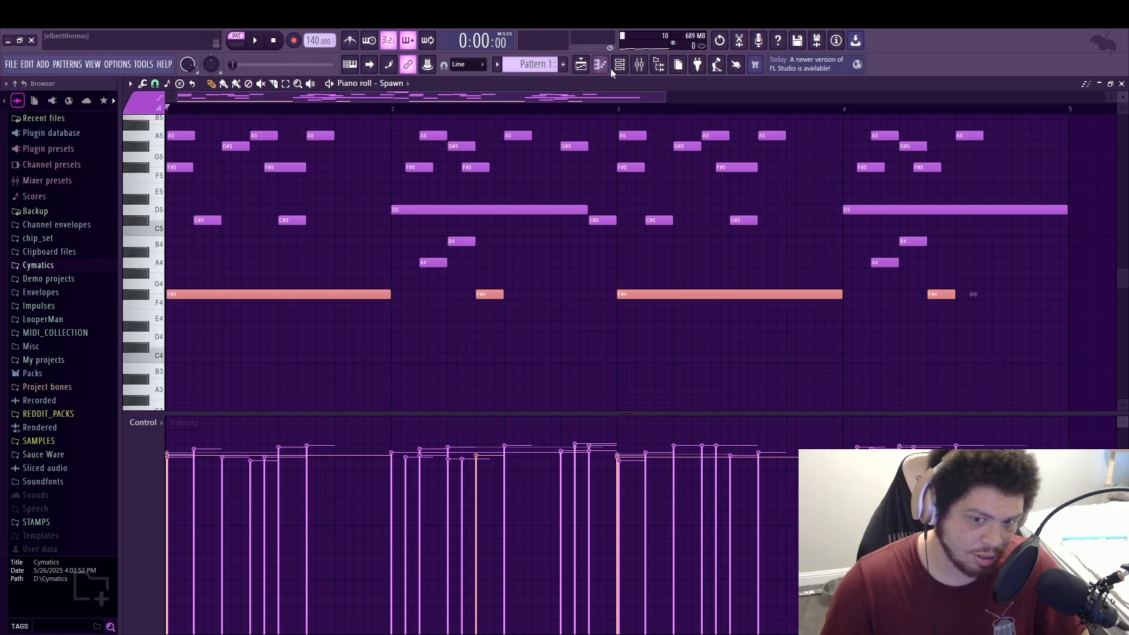
click(581, 64)
click(581, 64)
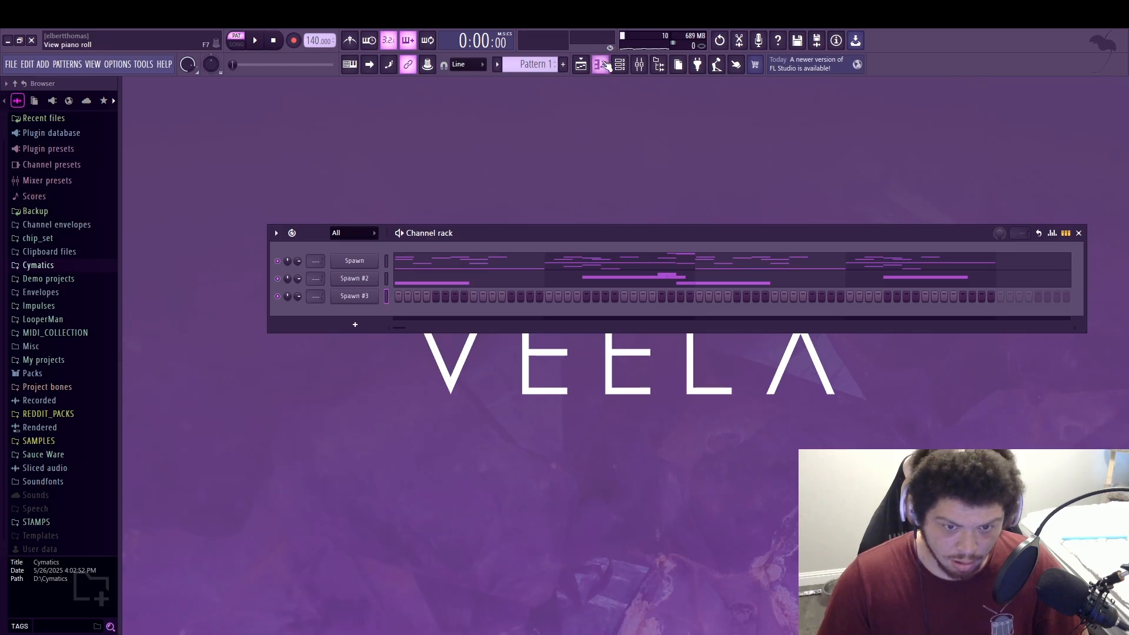
click(601, 64)
Rename Spawn #3 as Spawn_BASSS, Spawn #2 as SPAWN_HN and the original Spawn channel as Spawn_chords
click(620, 64)
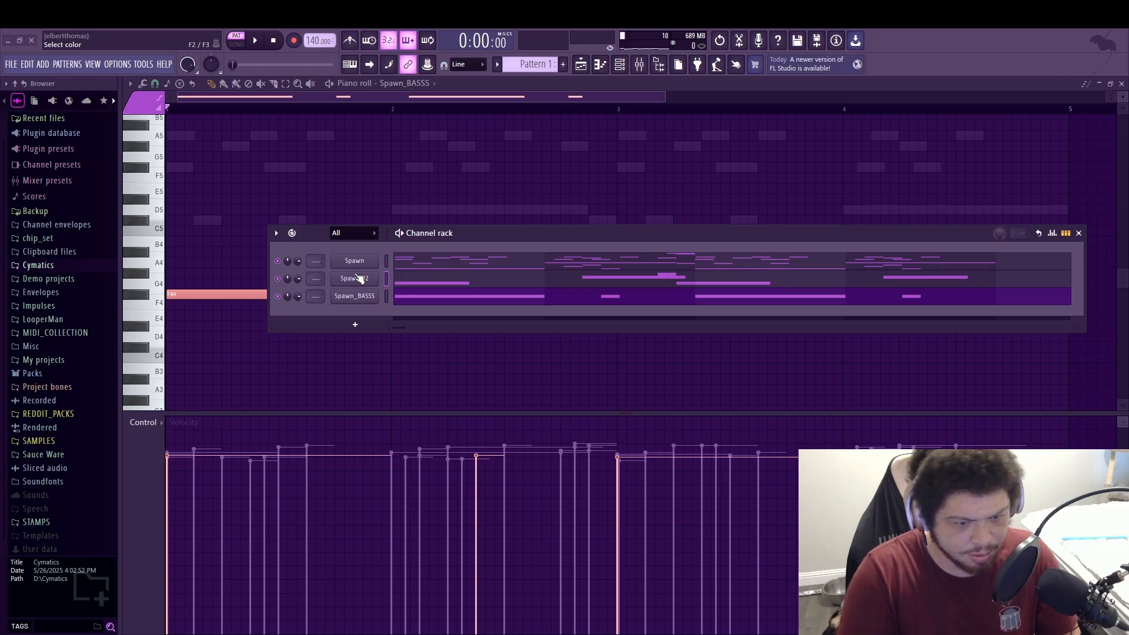
key(Return)
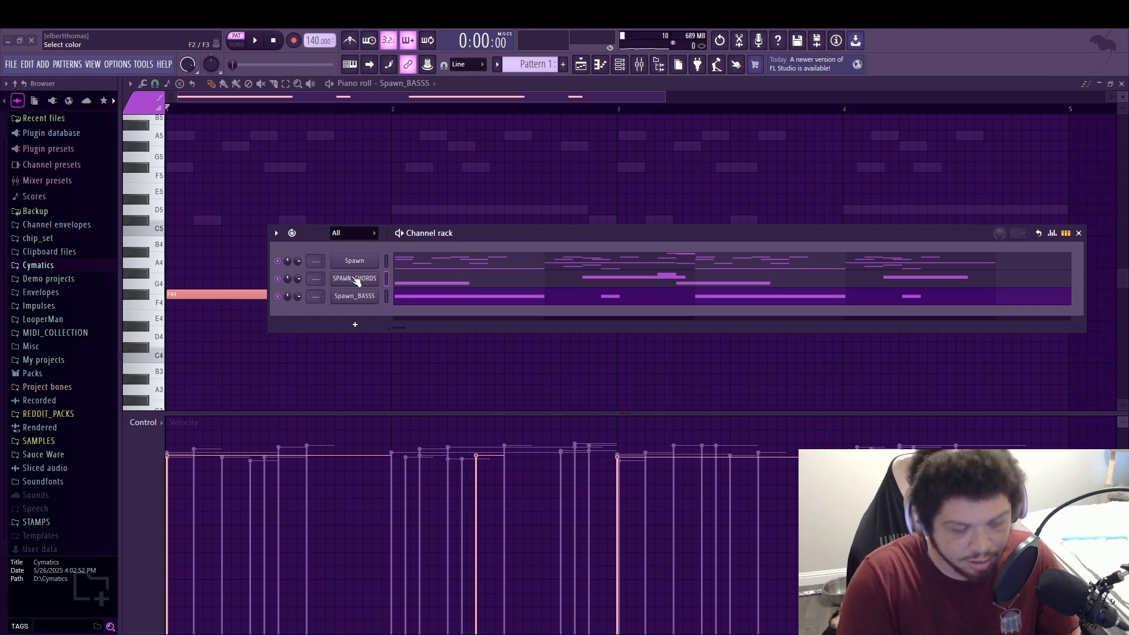
key(Return)
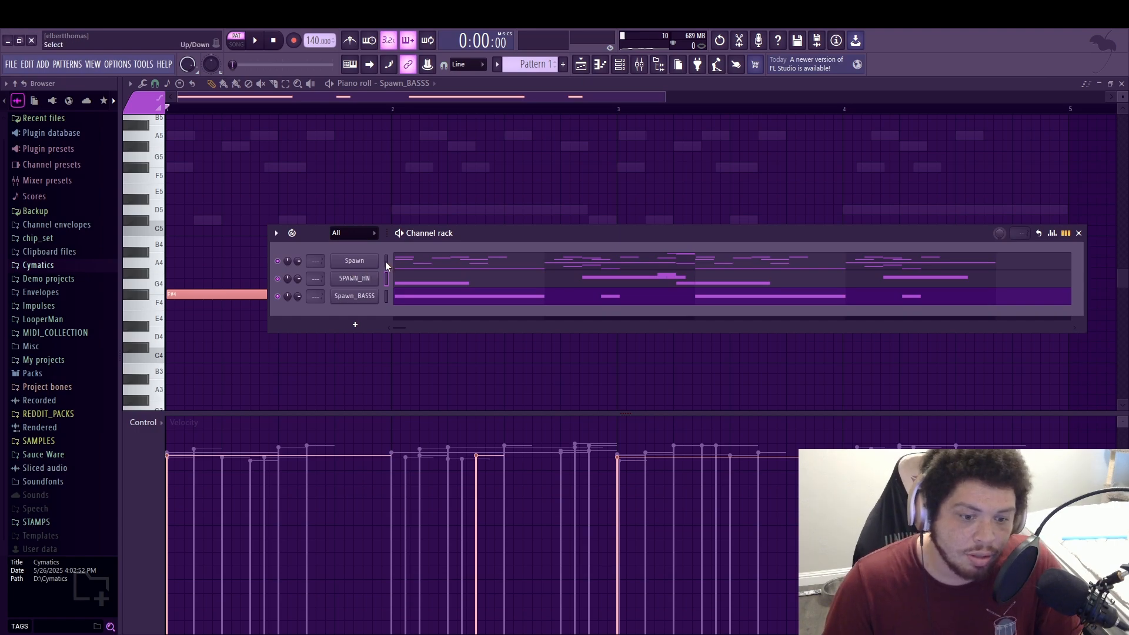
click(367, 266)
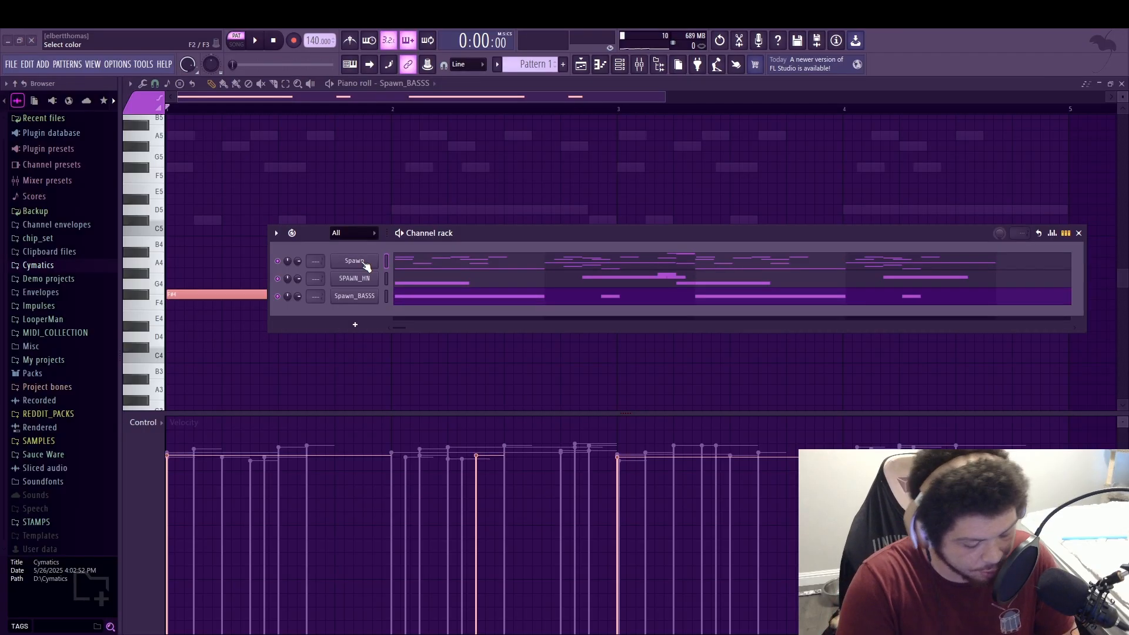
key(Return)
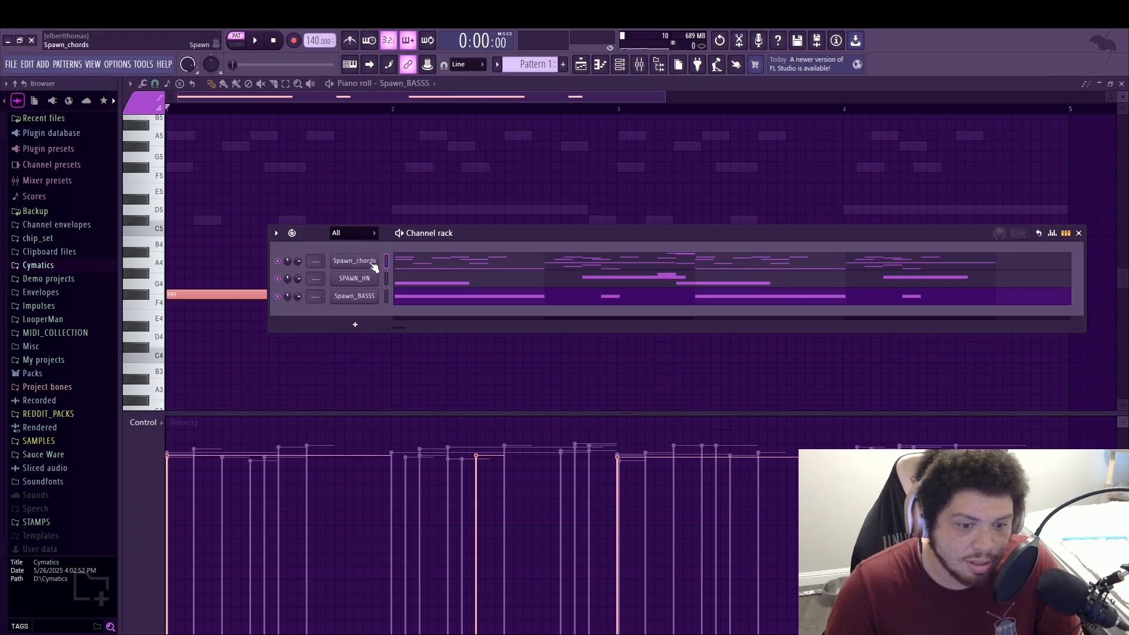
click(374, 267)
key(Escape)
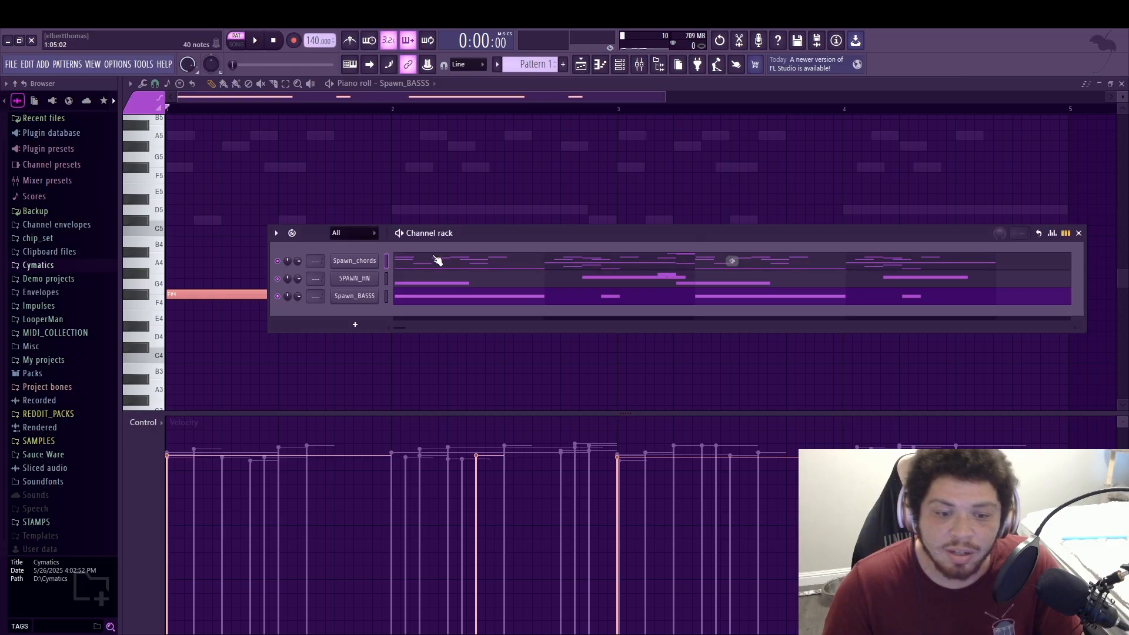
Delete the low F#4 notes from the Spawn_chords channel in the piano roll
click(619, 65)
scroll(681, 270, up, 2)
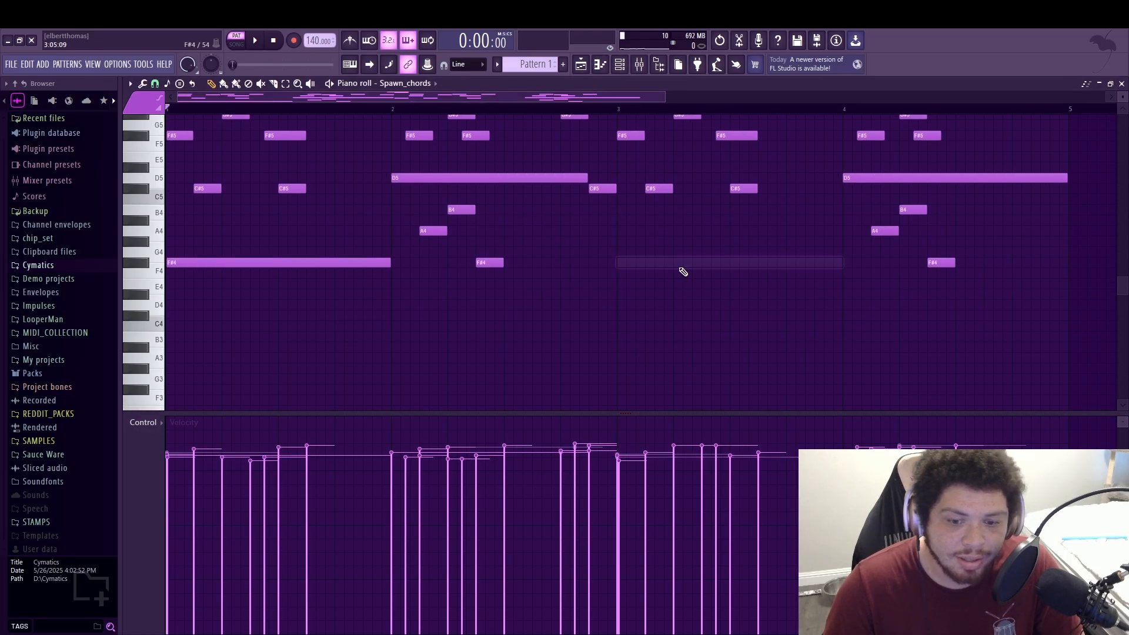
scroll(515, 283, up, 6)
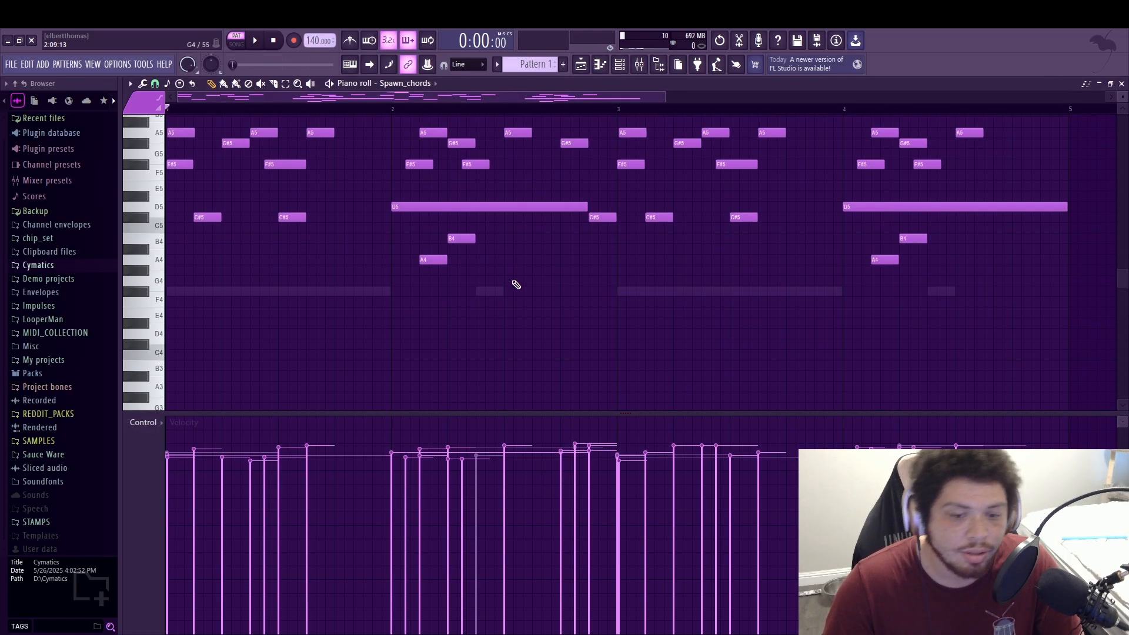
scroll(516, 285, down, 5)
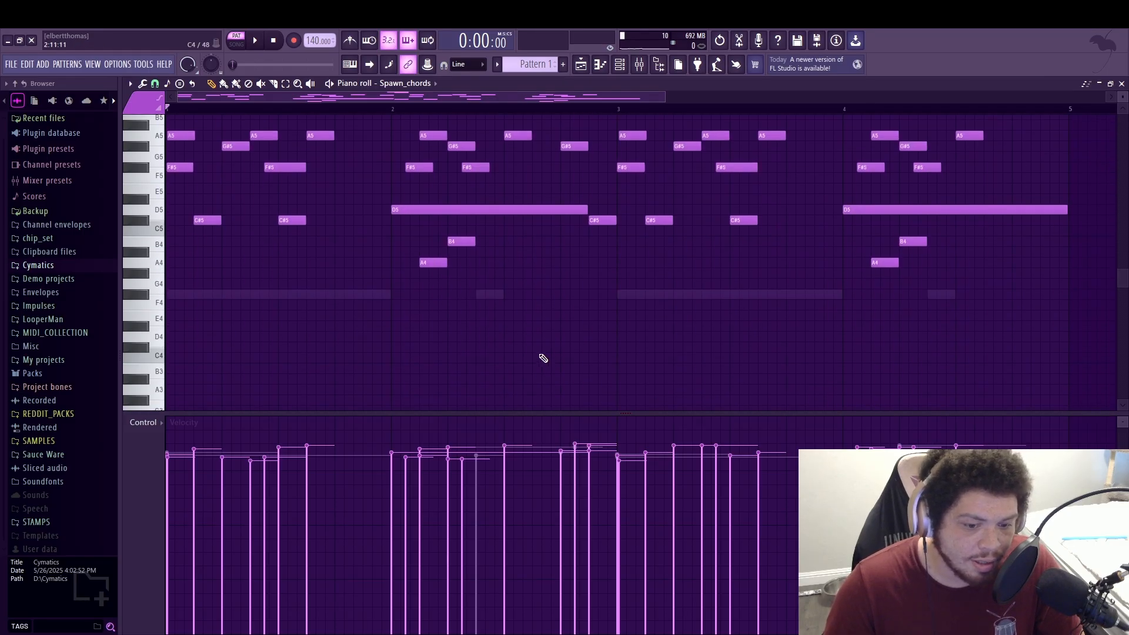
Examine the separated notes of the Spawn_BASSS and SPAWN_HN channels in the piano roll
scroll(542, 355, up, 2)
key(Down)
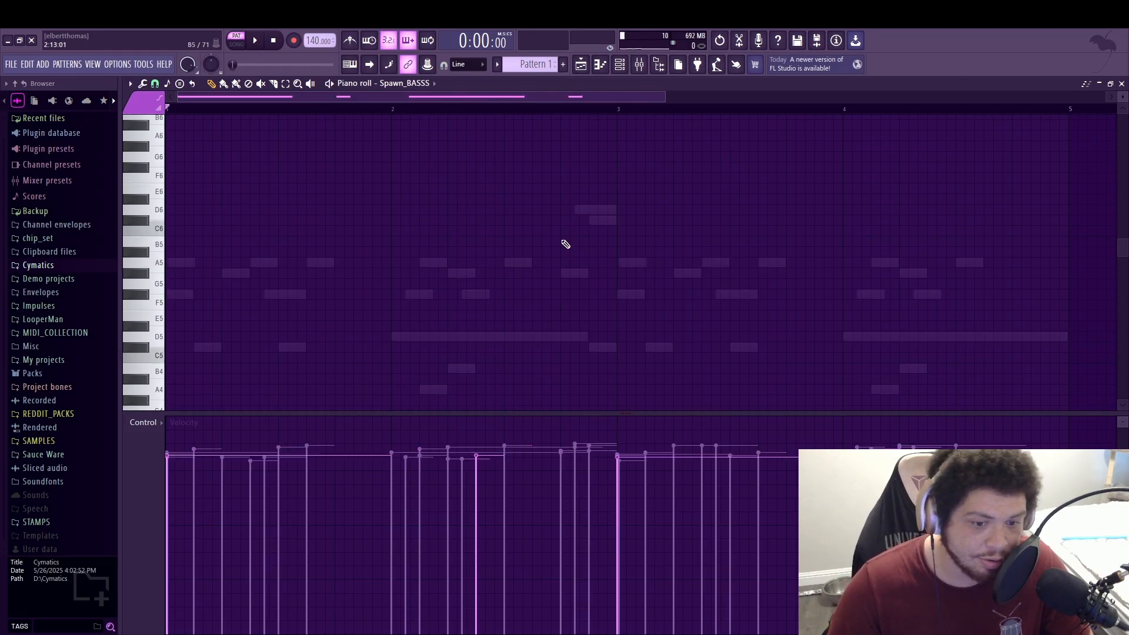
scroll(586, 234, up, 8)
scroll(586, 234, down, 9)
scroll(587, 236, down, 6)
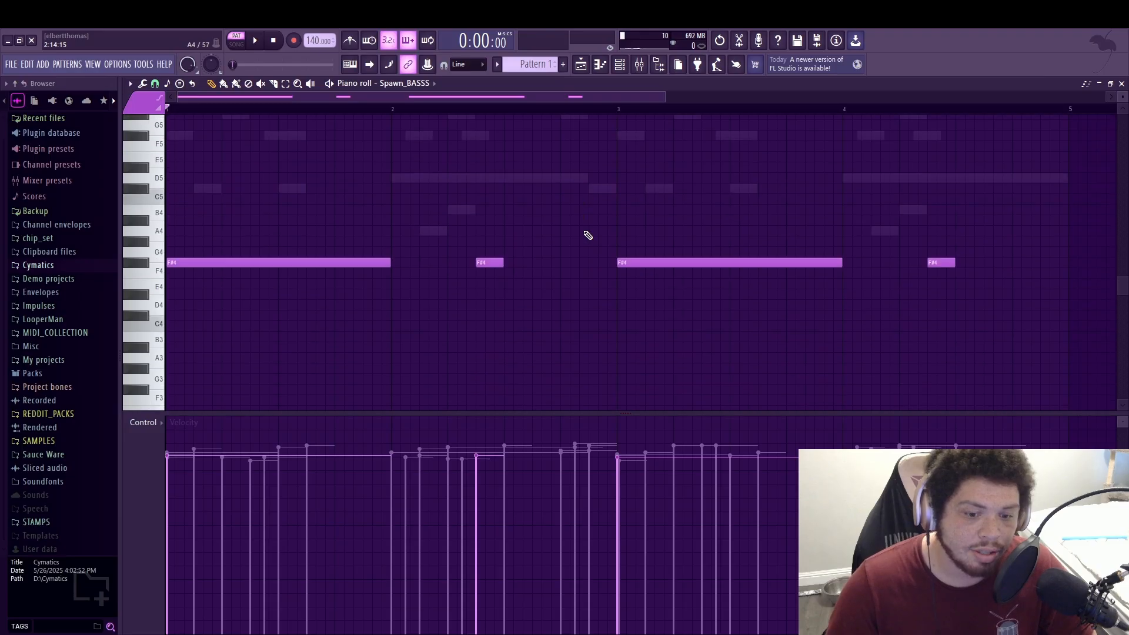
scroll(587, 236, up, 9)
key(Down)
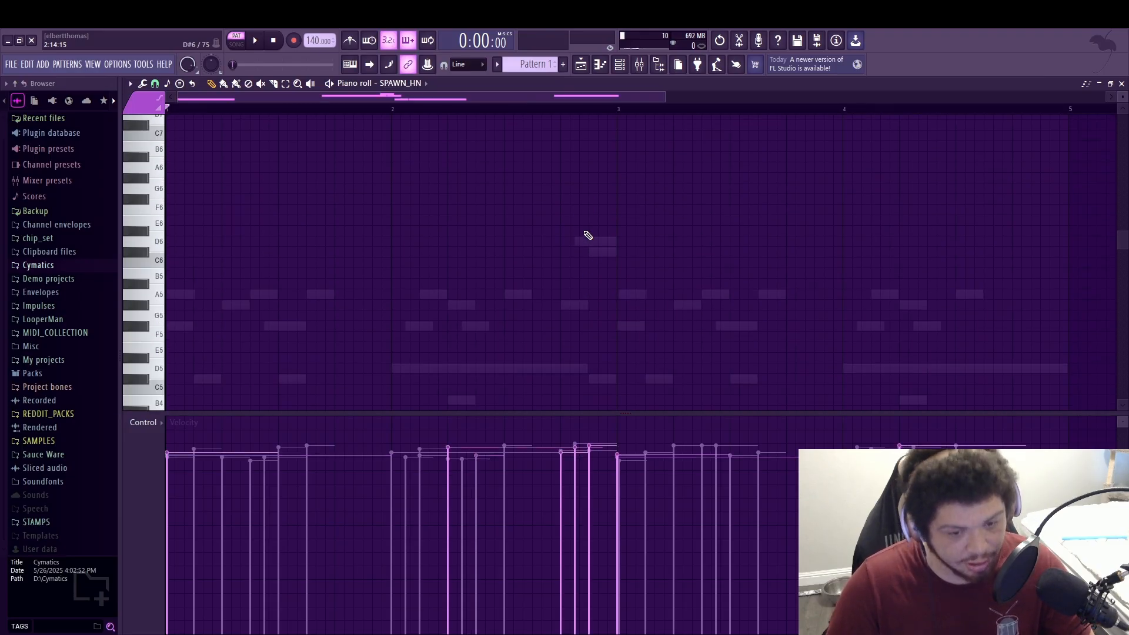
scroll(587, 234, up, 8)
scroll(586, 234, down, 3)
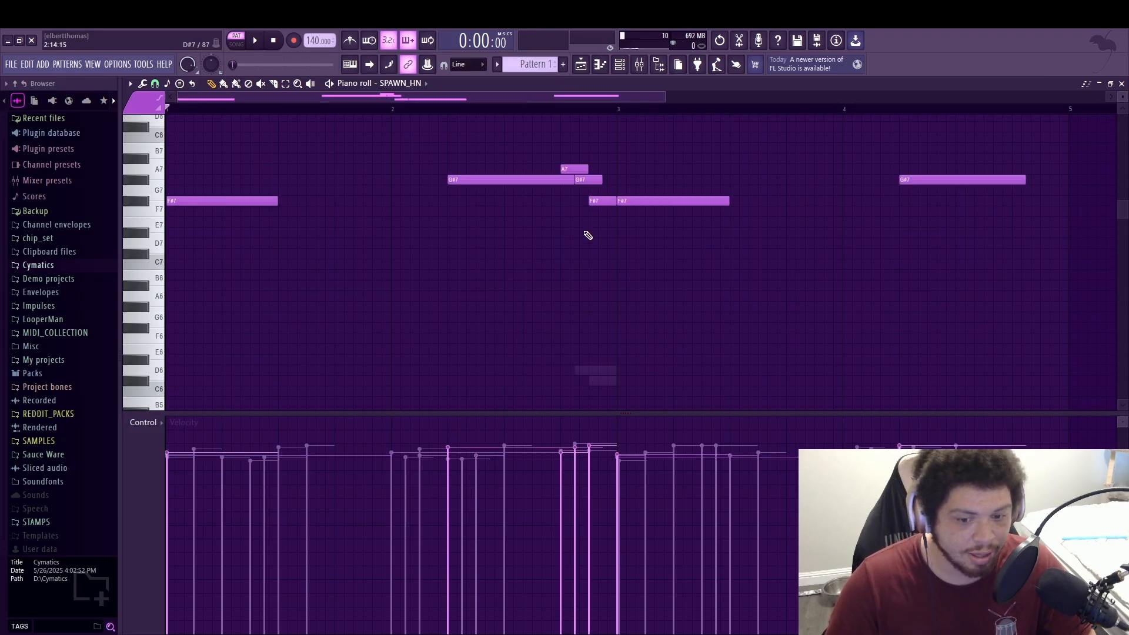
Split the pattern by channel, place the Spawn_chords pattern at bar 1 of Track 1 and play the song
click(580, 64)
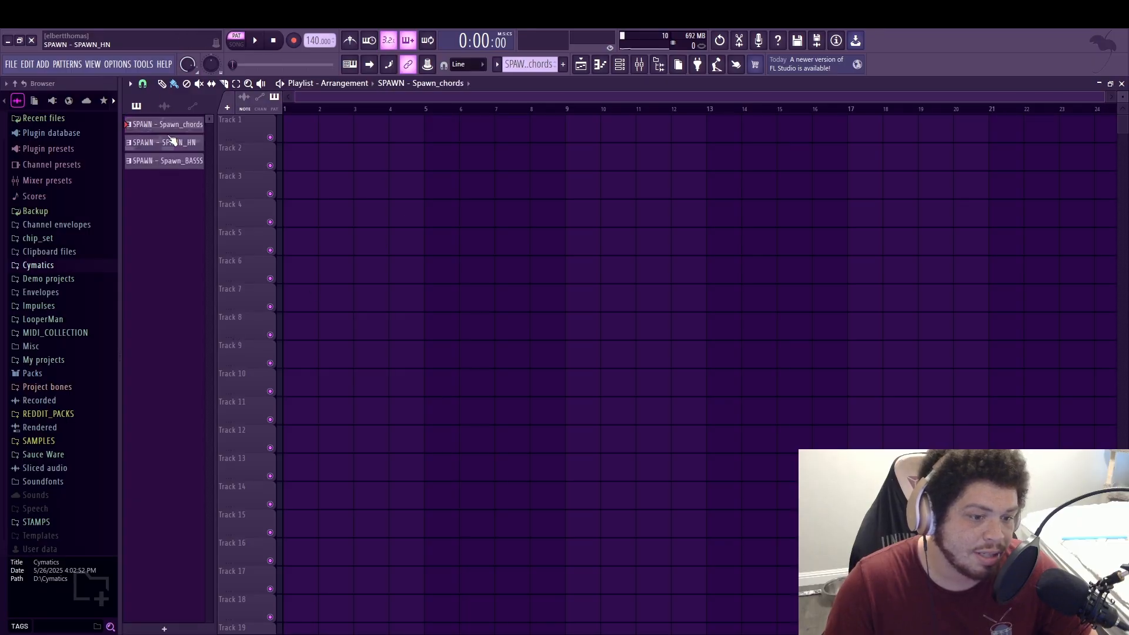
click(309, 118)
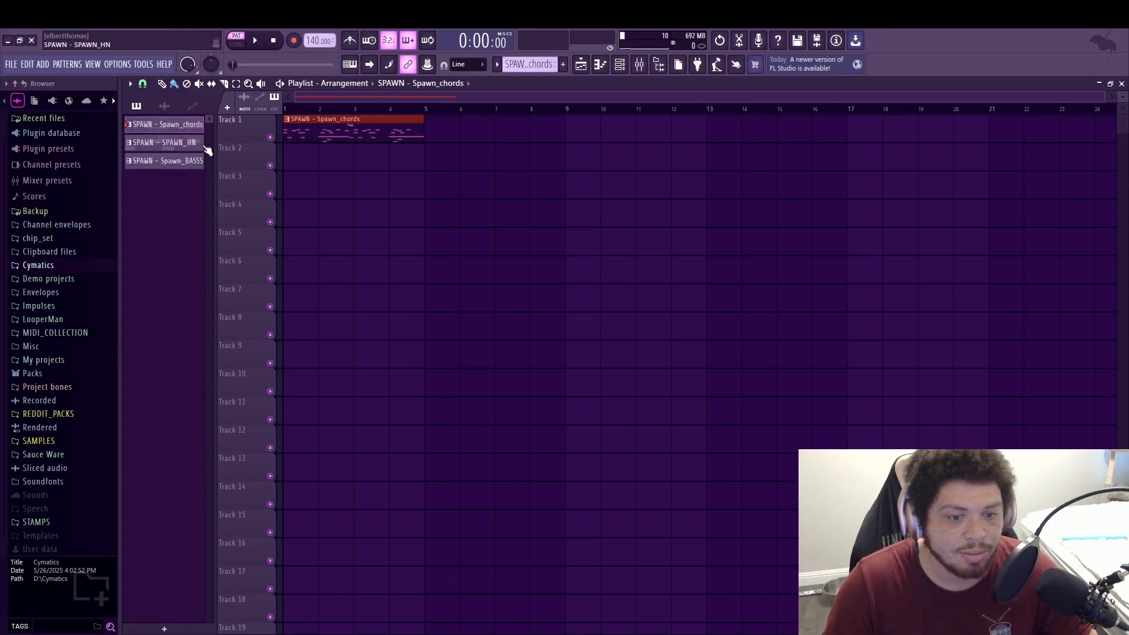
click(236, 43)
key(space)
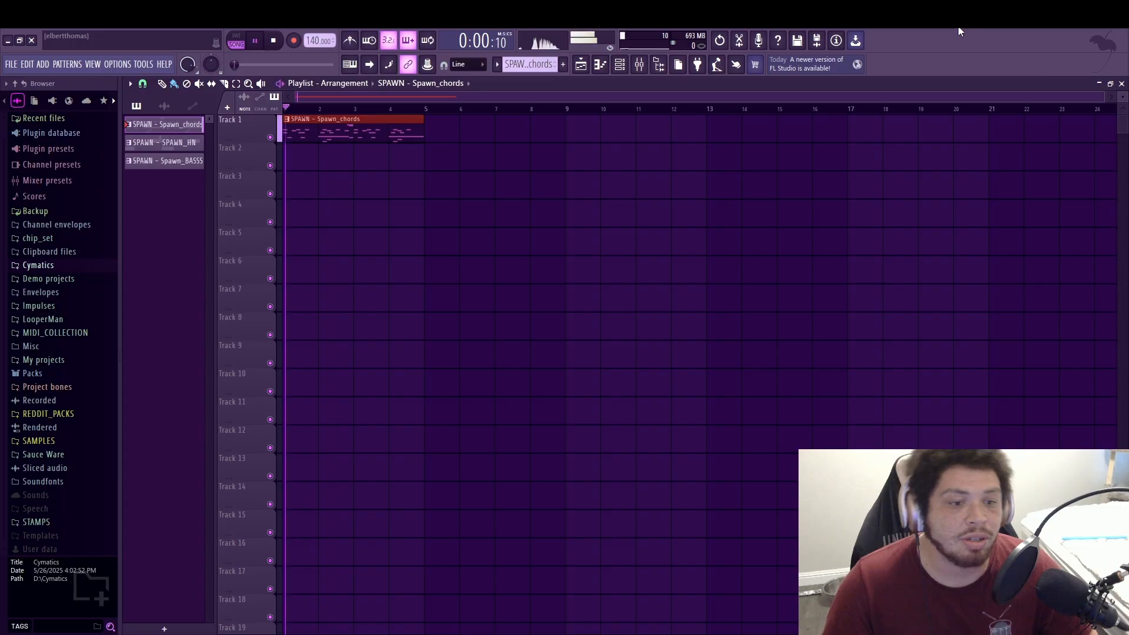
Place the SPAWN_HN pattern on Track 2 and the Spawn_BASSS pattern on Track 3 at bar 1, checking them in song playback
click(147, 145)
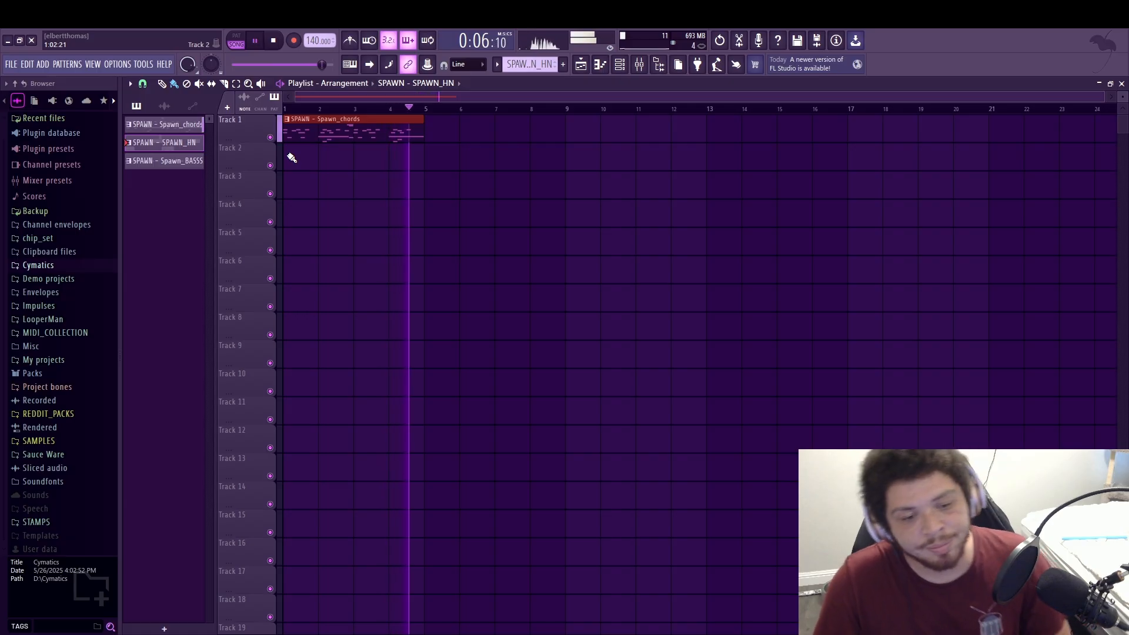
key(space)
click(304, 160)
key(space)
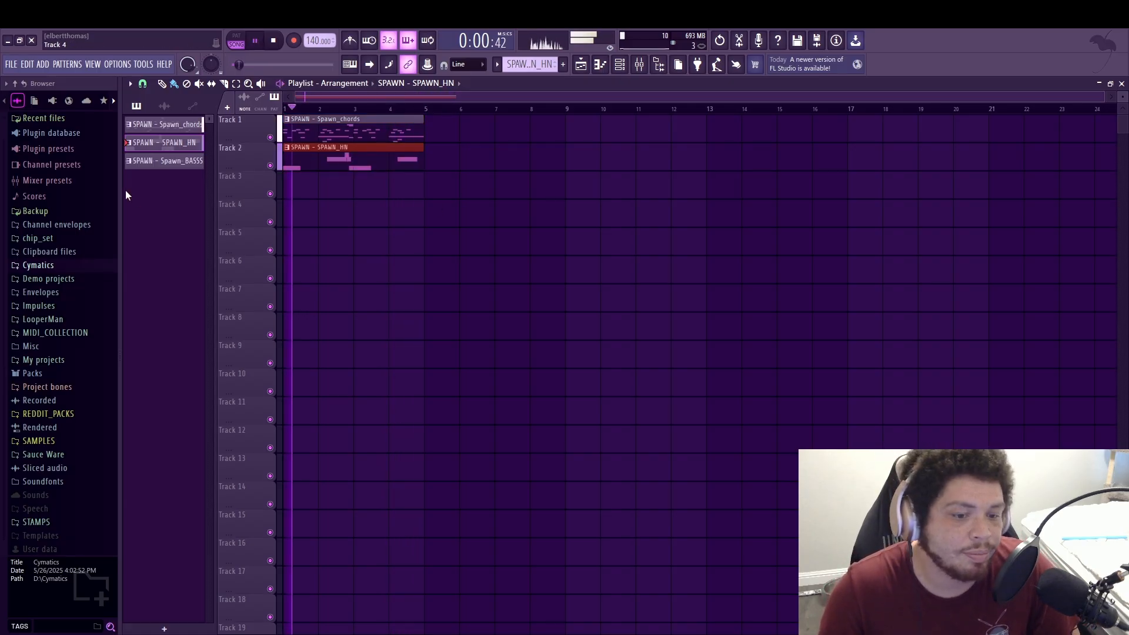
click(141, 160)
click(335, 190)
drag(402, 189, 367, 190)
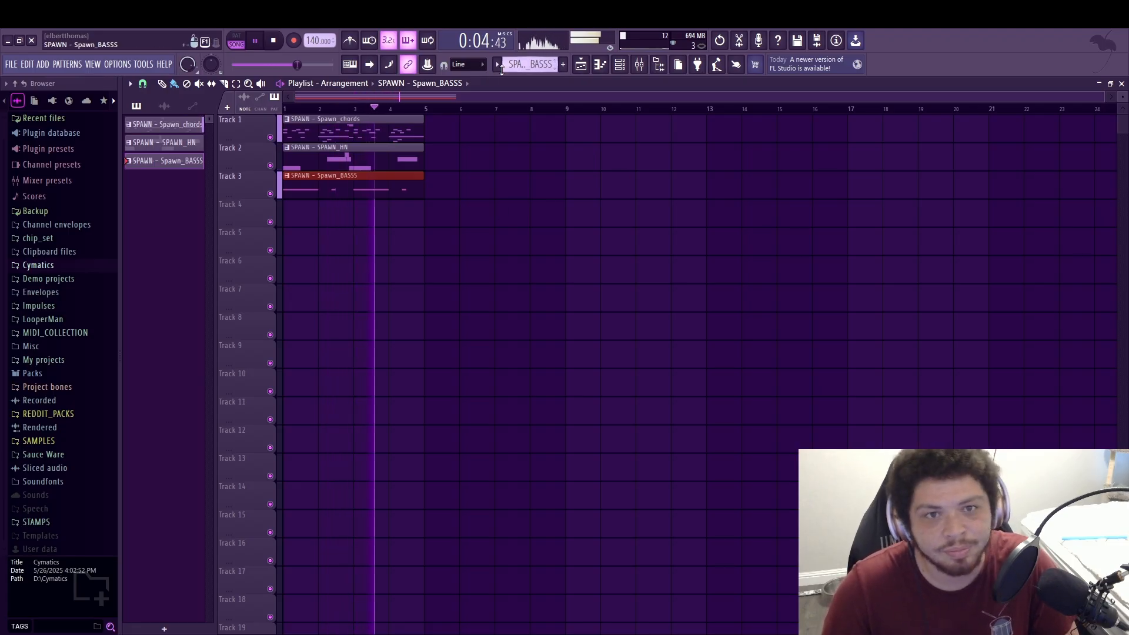
click(275, 42)
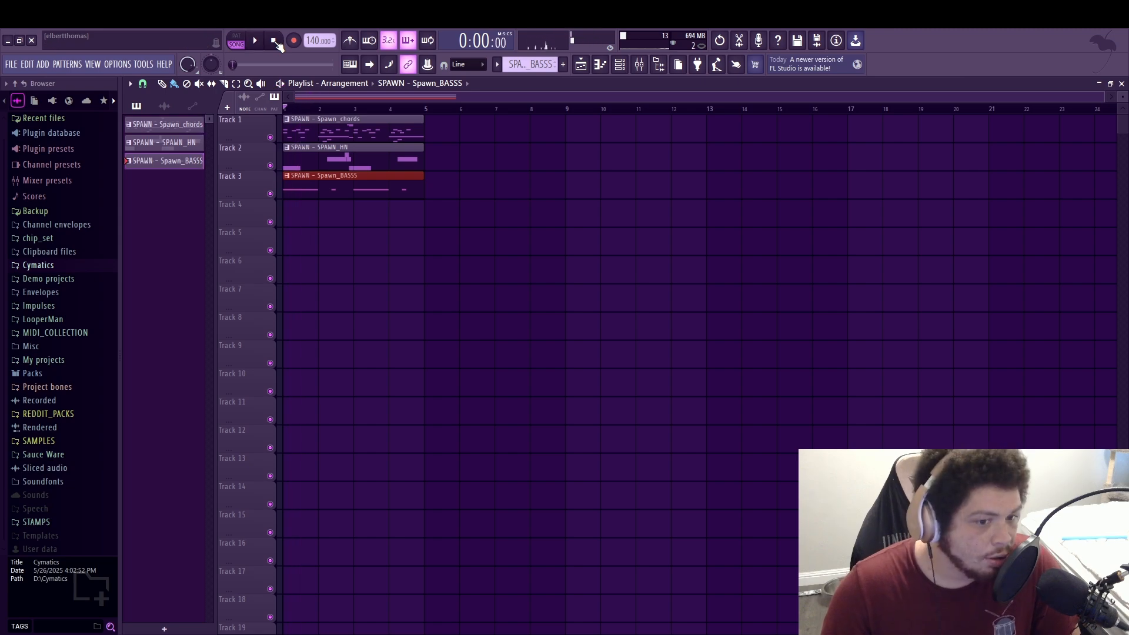
Create a new empty pattern in the project
click(564, 65)
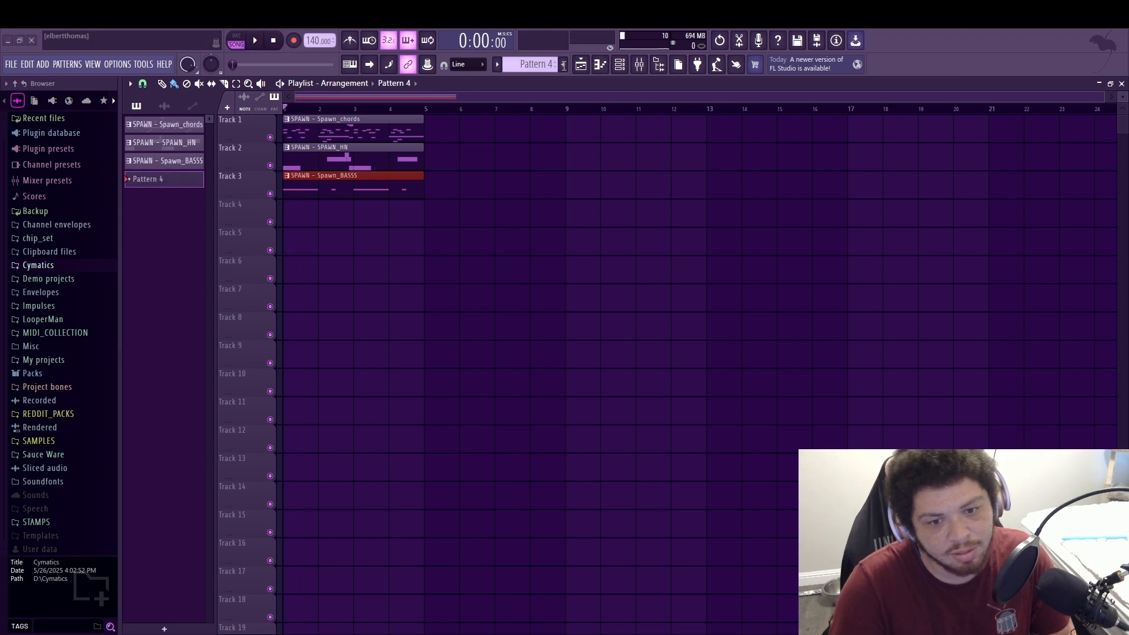
Name the new pattern 808 and place one clip of it at bar 1 of Track 4 in the playlist
text(808)
key(Return)
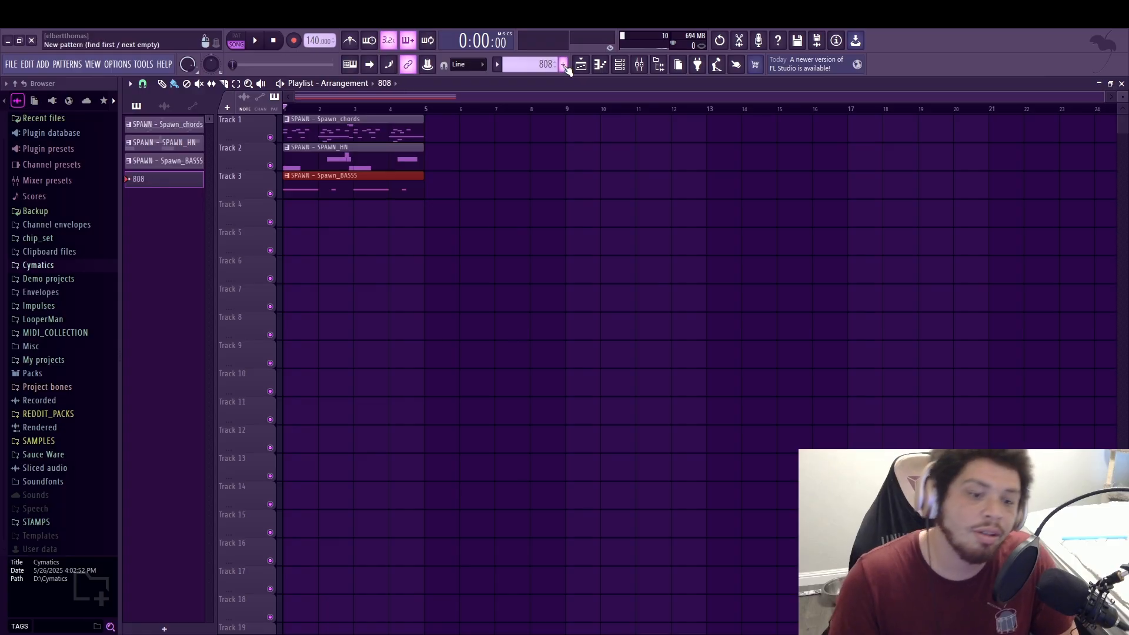
click(320, 214)
drag(348, 215, 423, 222)
click(322, 219)
right_click(329, 222)
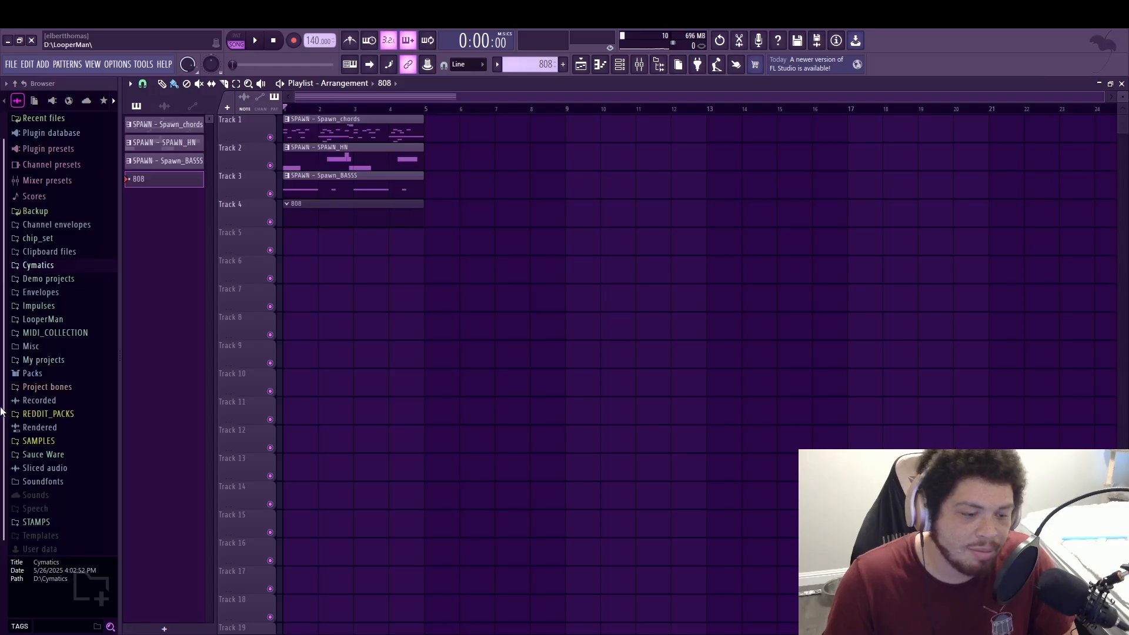
Find the 808s folder of the Bang Hip-Hop Drum Kit inside the Cymatics sample library
click(47, 265)
click(88, 331)
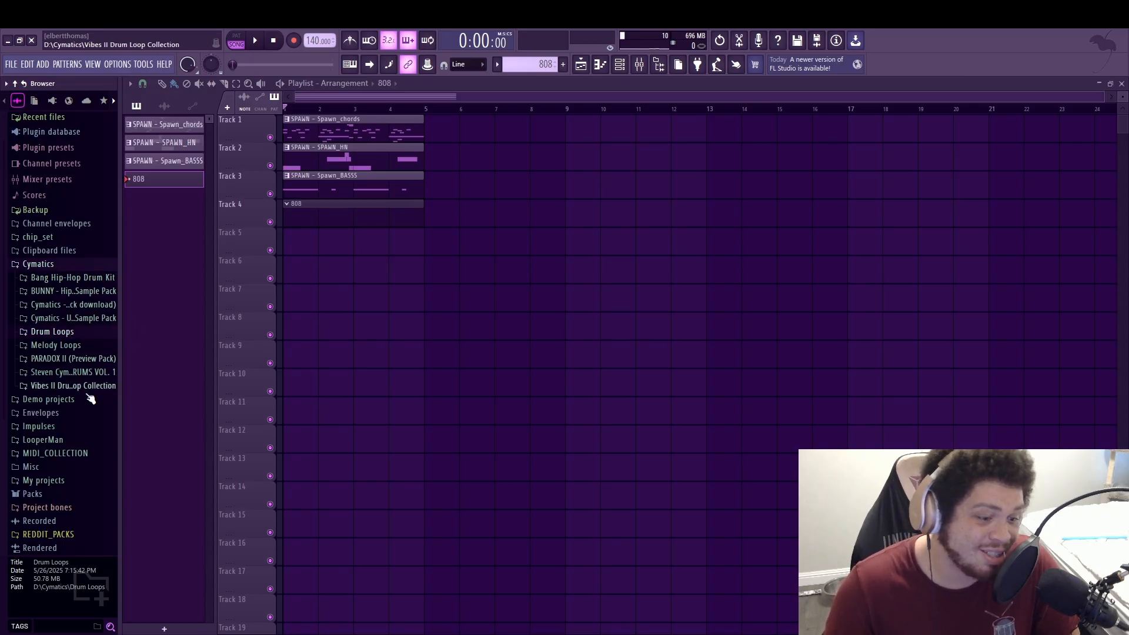
click(92, 291)
click(93, 291)
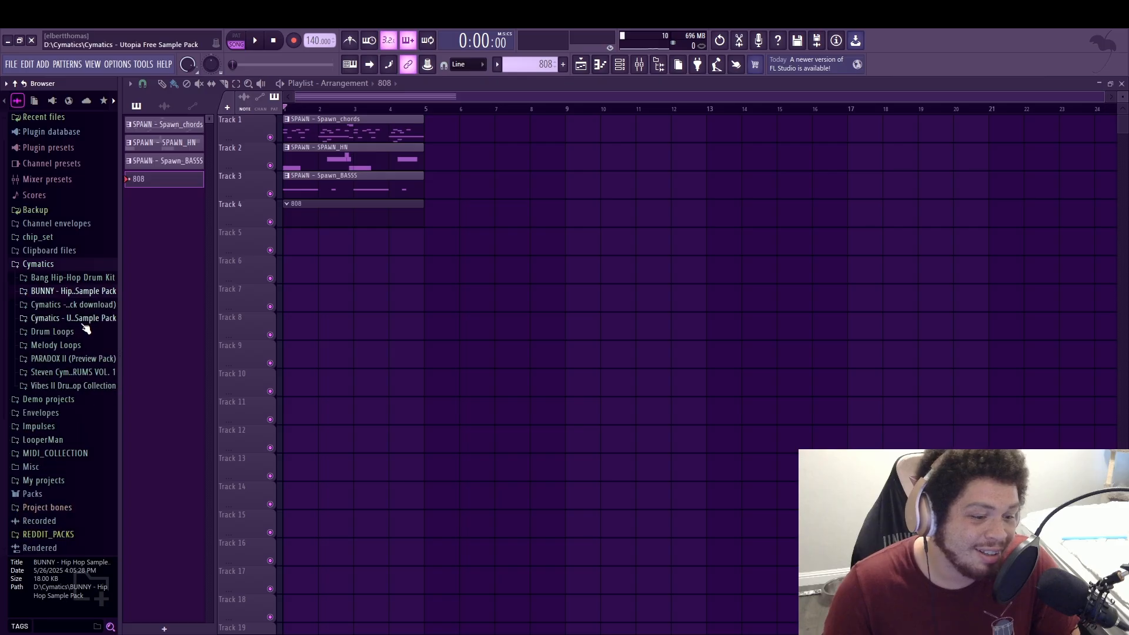
click(85, 306)
click(80, 251)
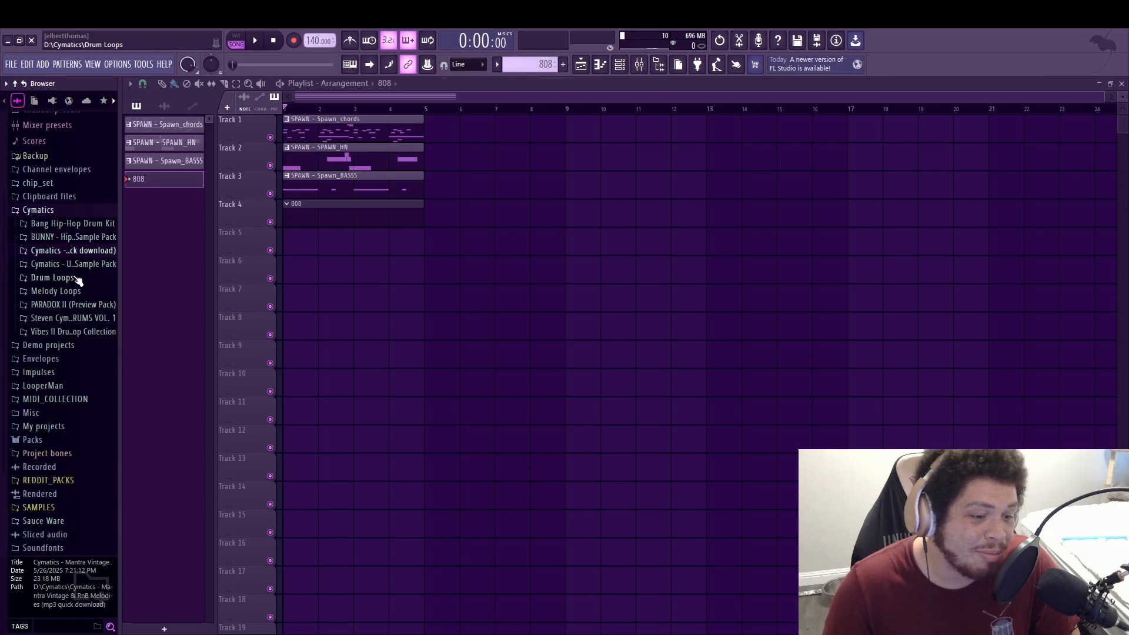
click(77, 225)
click(77, 239)
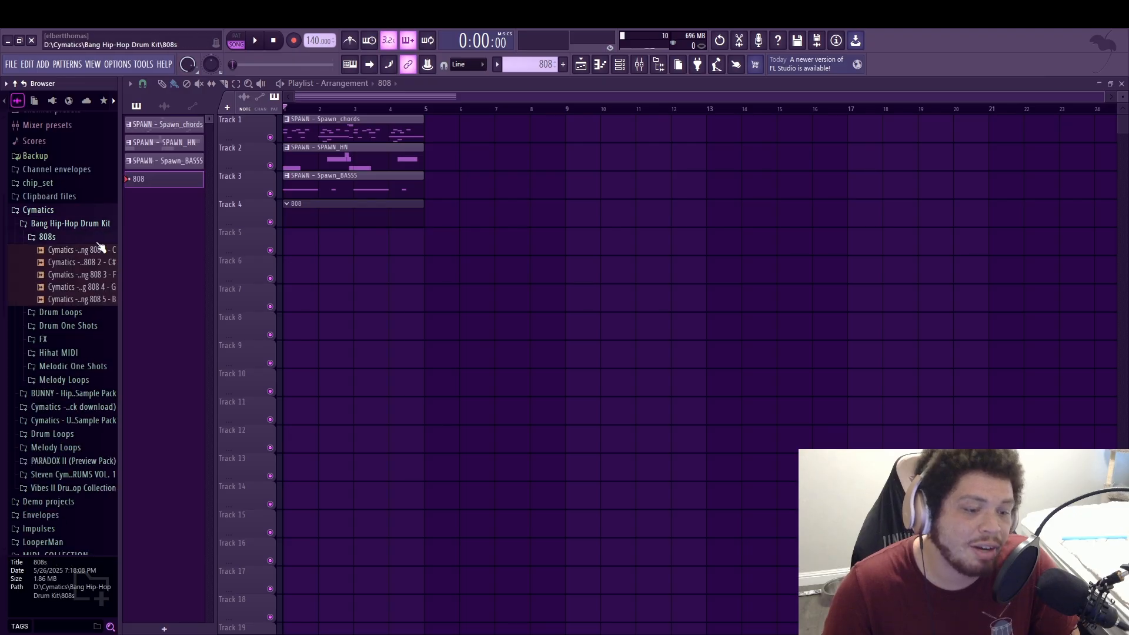
Audition the Bang 808 samples, replaying 808 1 - C, and play the song to judge how it fits
click(90, 263)
click(86, 277)
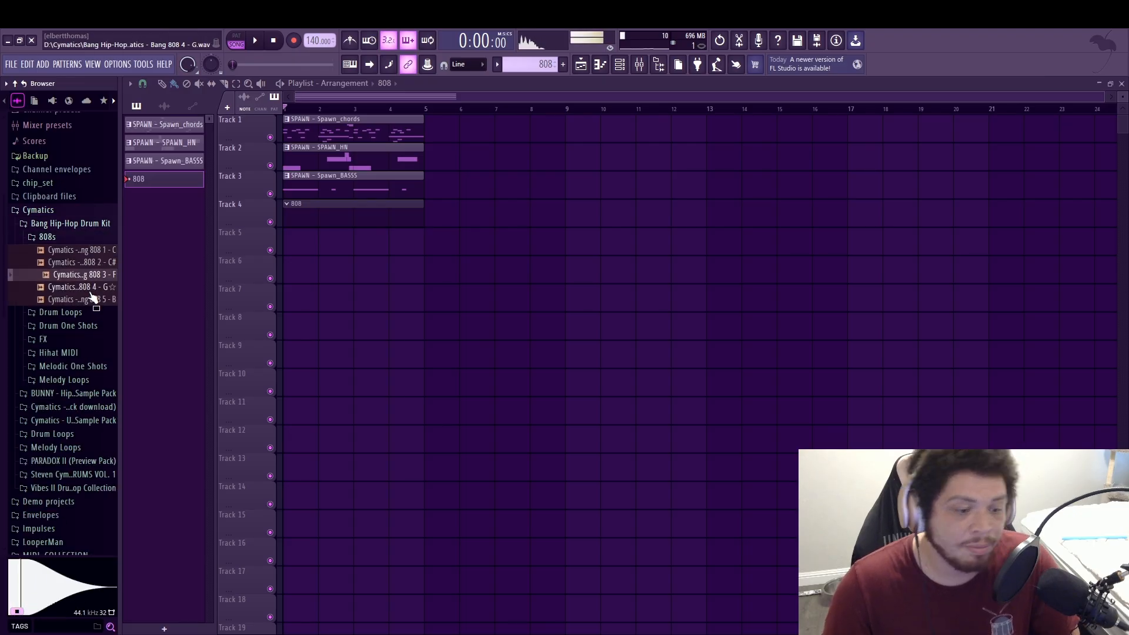
click(92, 287)
click(97, 299)
key(Up)
key(Up)
key(Up)
key(Up)
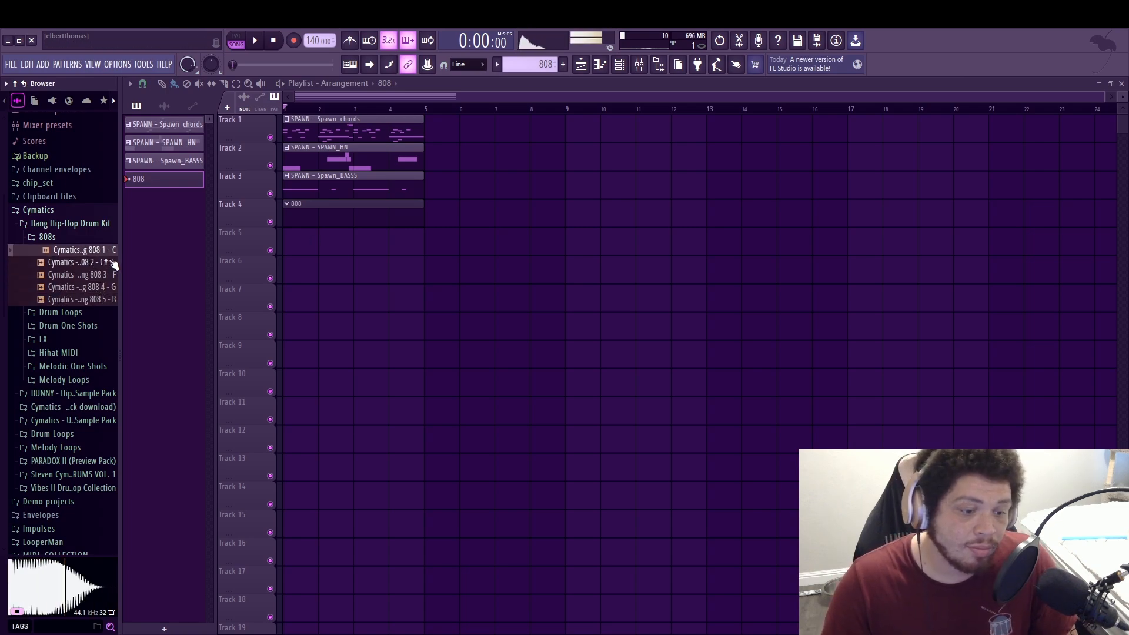
click(93, 260)
click(91, 254)
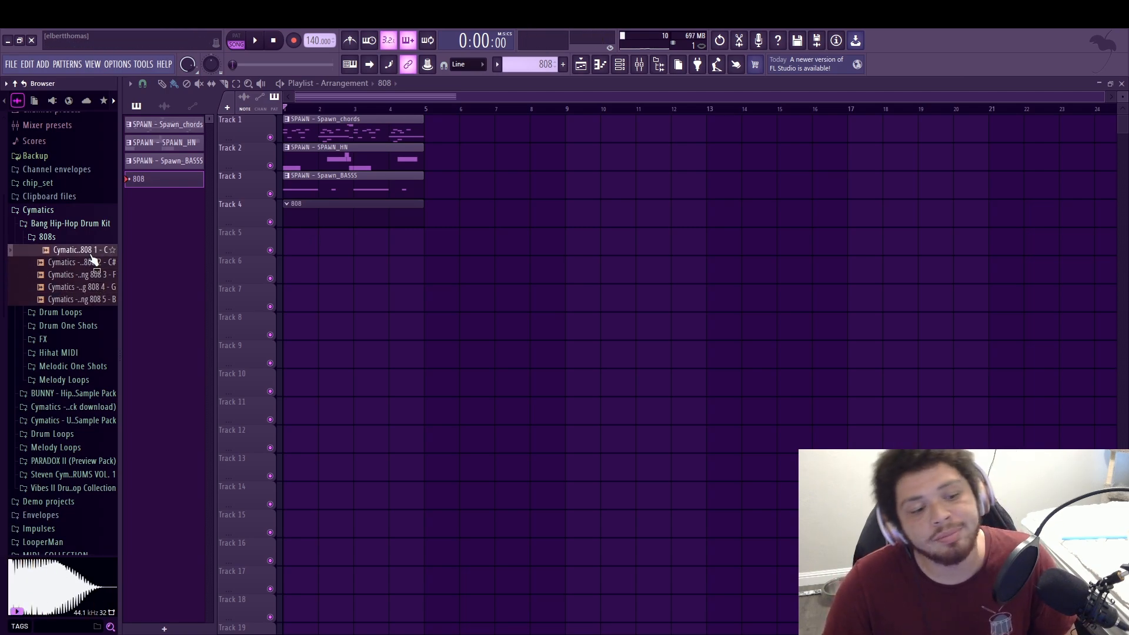
click(93, 261)
click(88, 254)
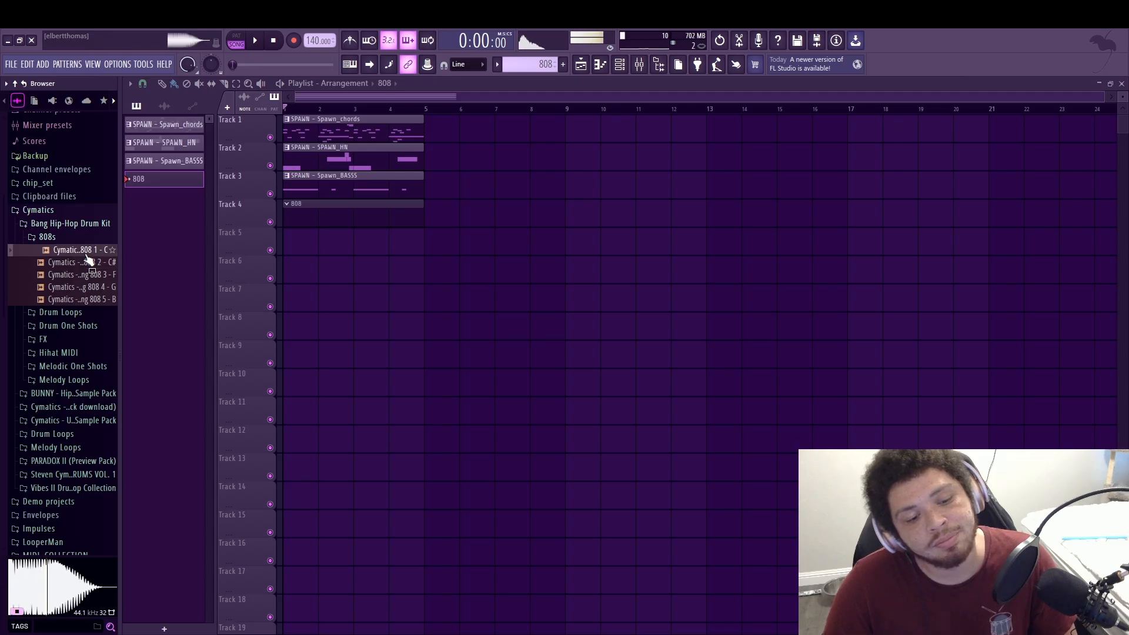
key(space)
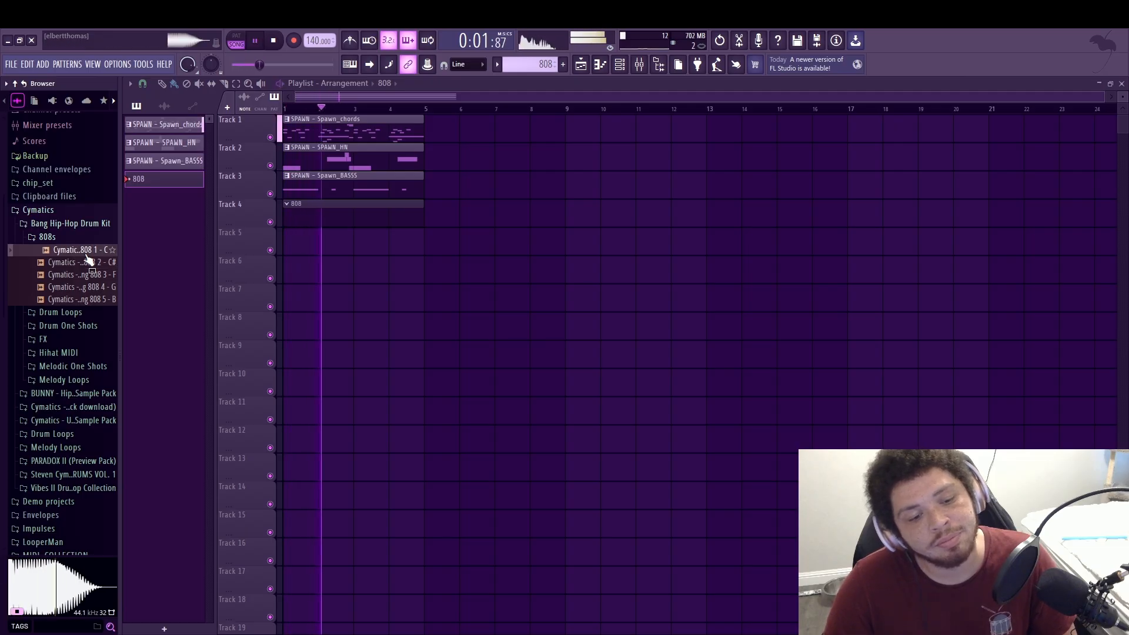
key(space)
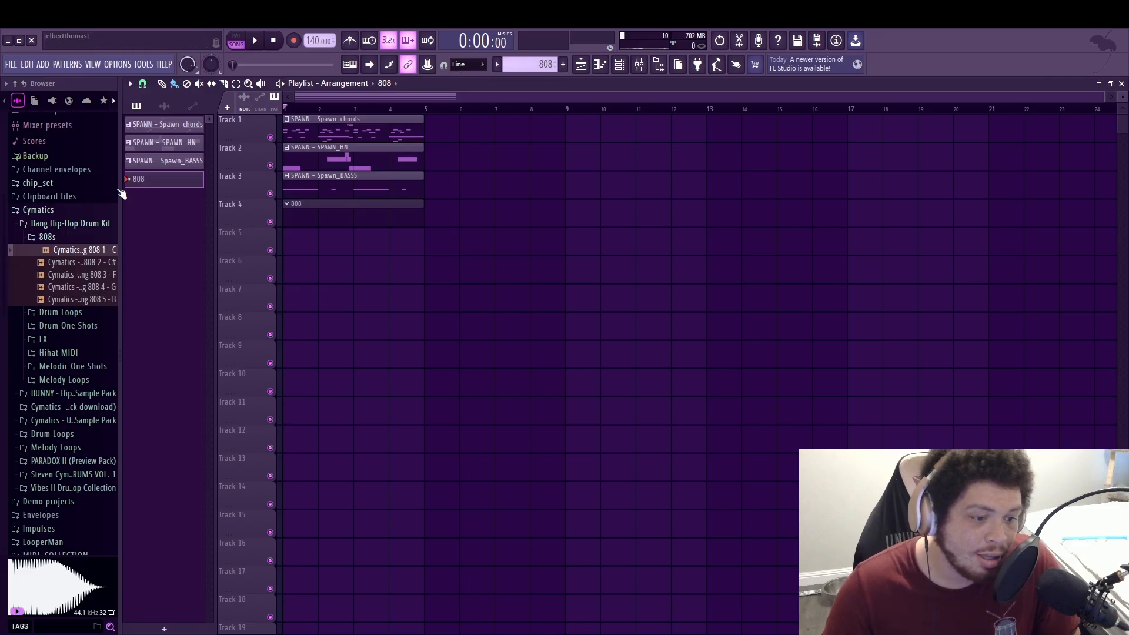
Place another 808 clip at bar 1 of Track 5 and load the Bang 808 1 - C sample as a channel
click(325, 234)
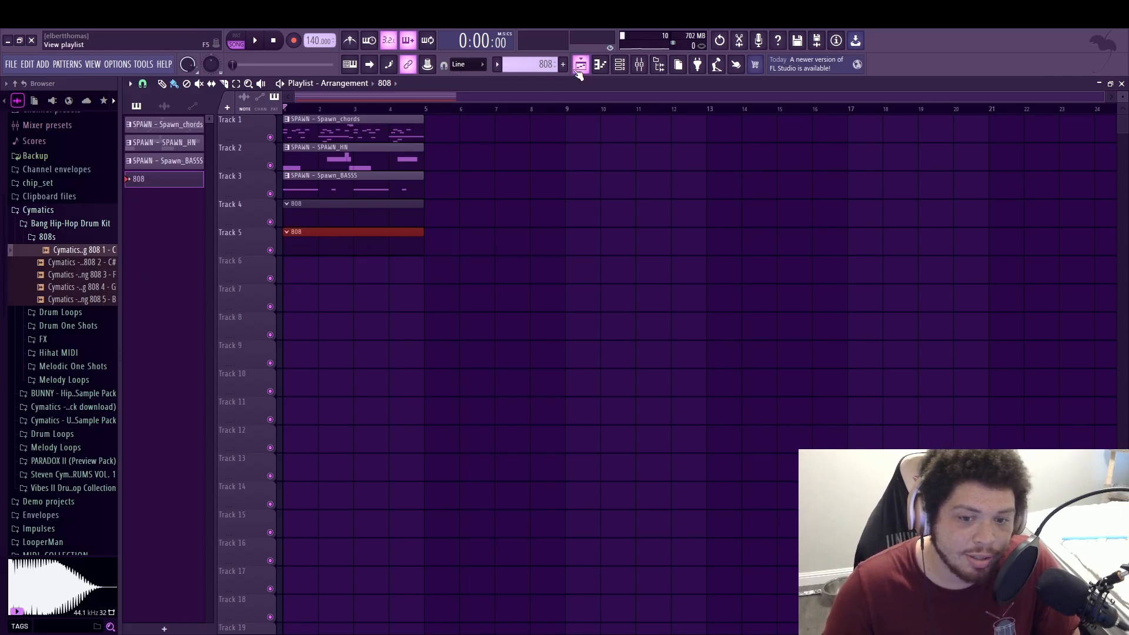
click(600, 64)
click(599, 64)
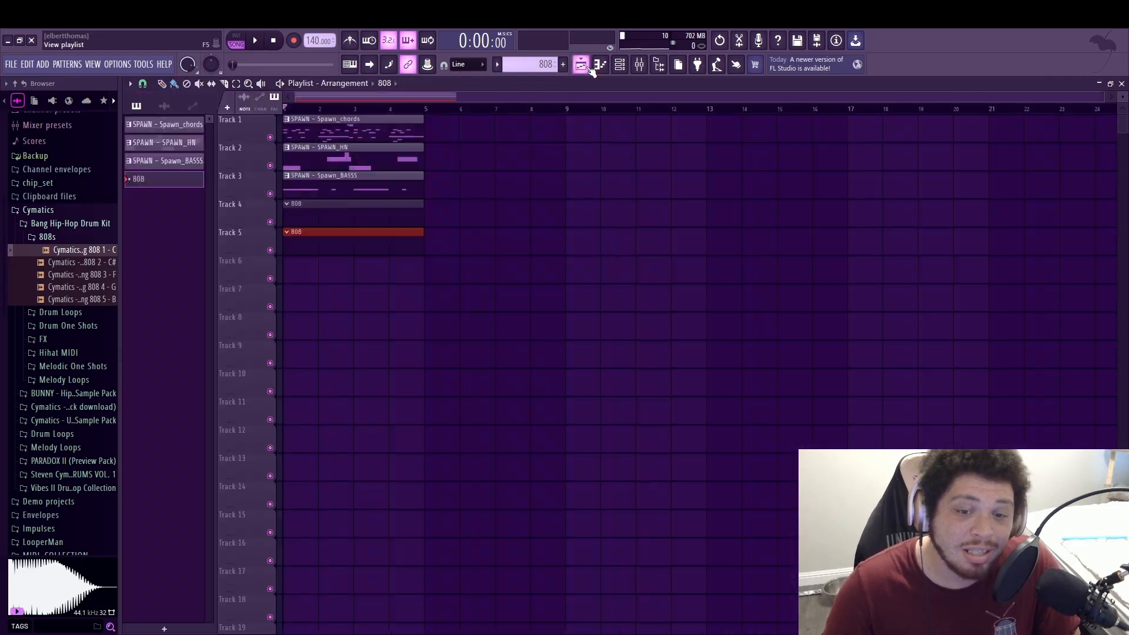
click(619, 64)
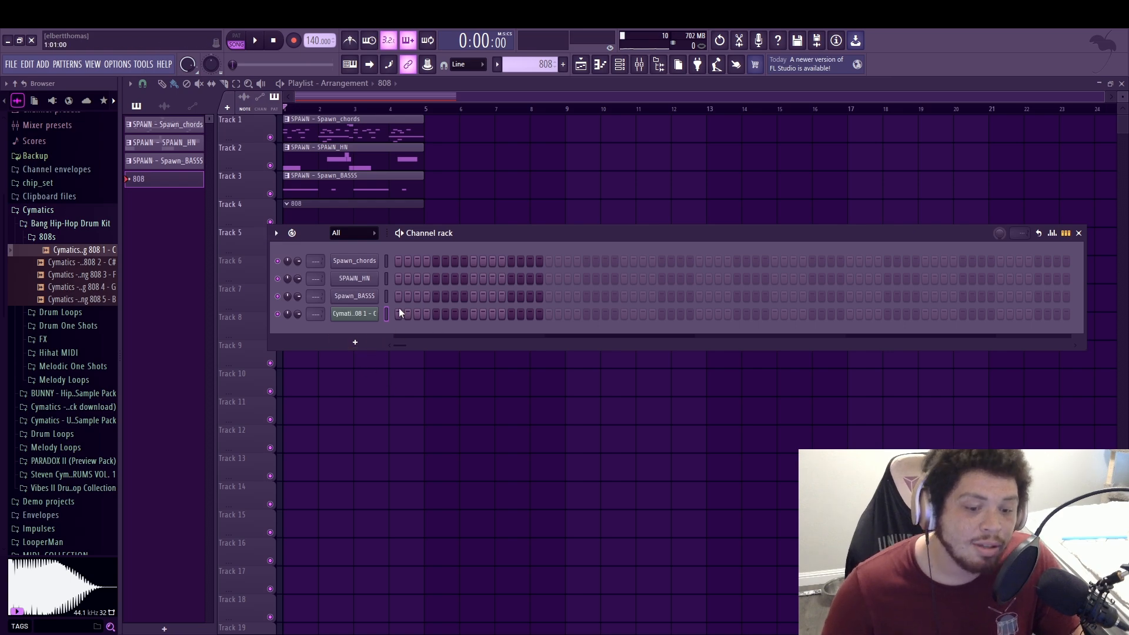
Program 808 hits on steps 1 to 3, 17 and 24 of the sample's channel, checking them in song playback
drag(402, 315, 416, 312)
key(space)
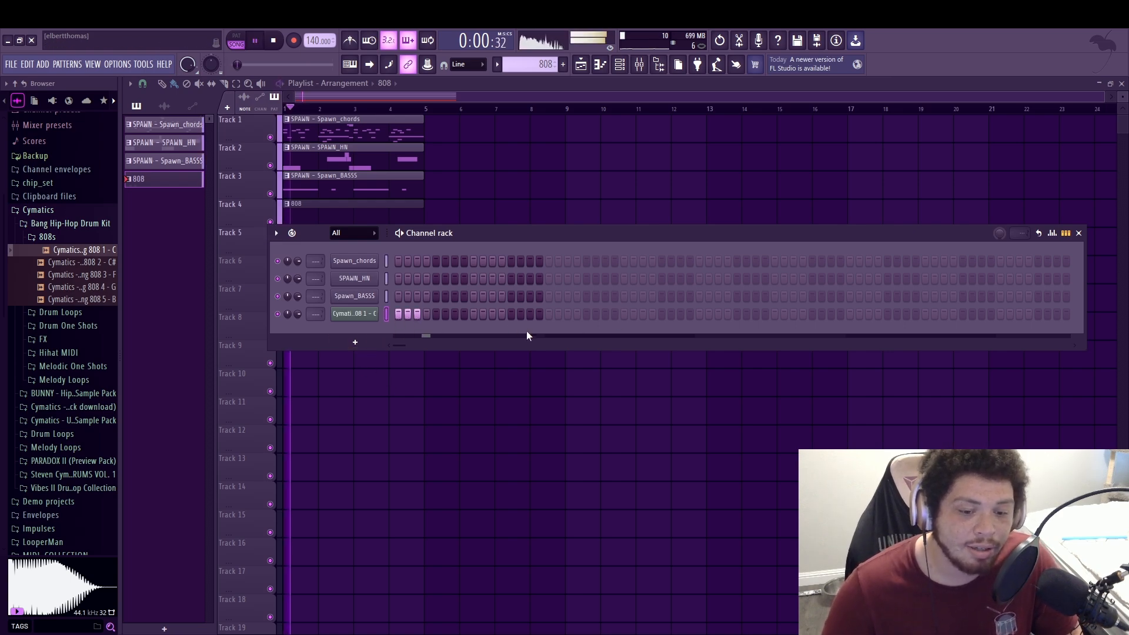
click(548, 314)
click(614, 314)
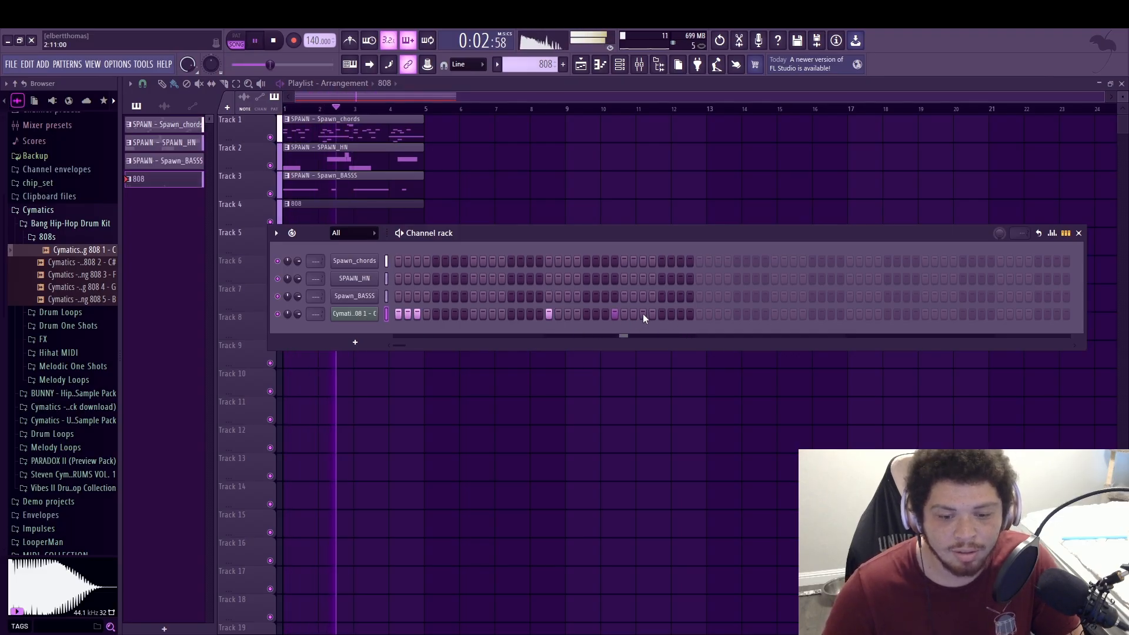
key(space)
Add 808 hits on steps 33 to 35, 49 and 55, and move the step 24 hit to step 23 during playback
drag(700, 315, 724, 311)
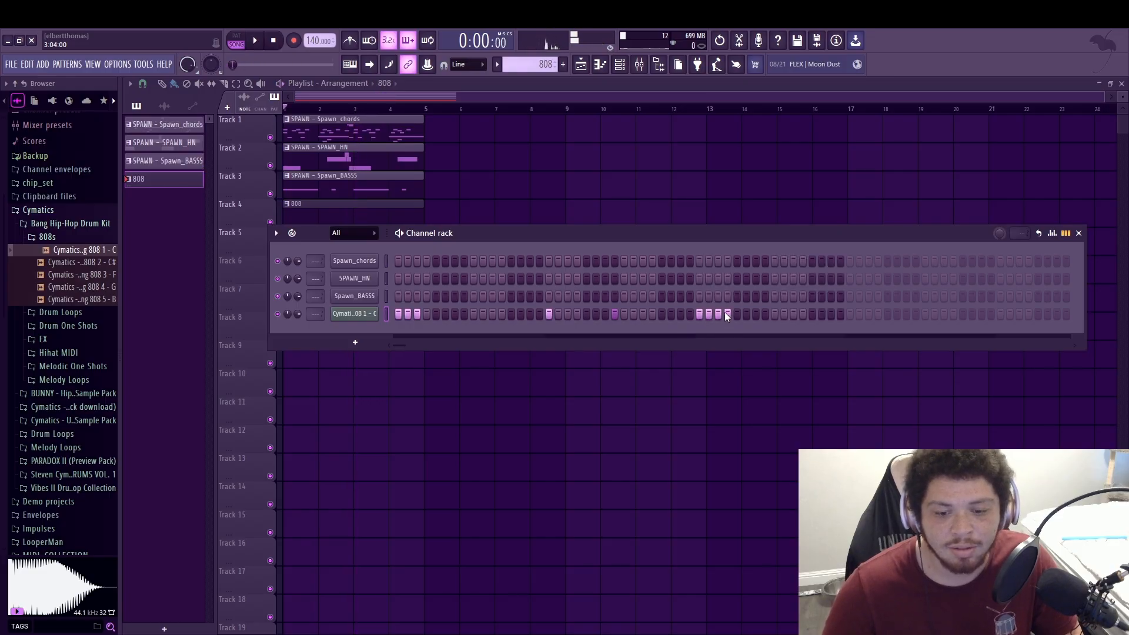
key(space)
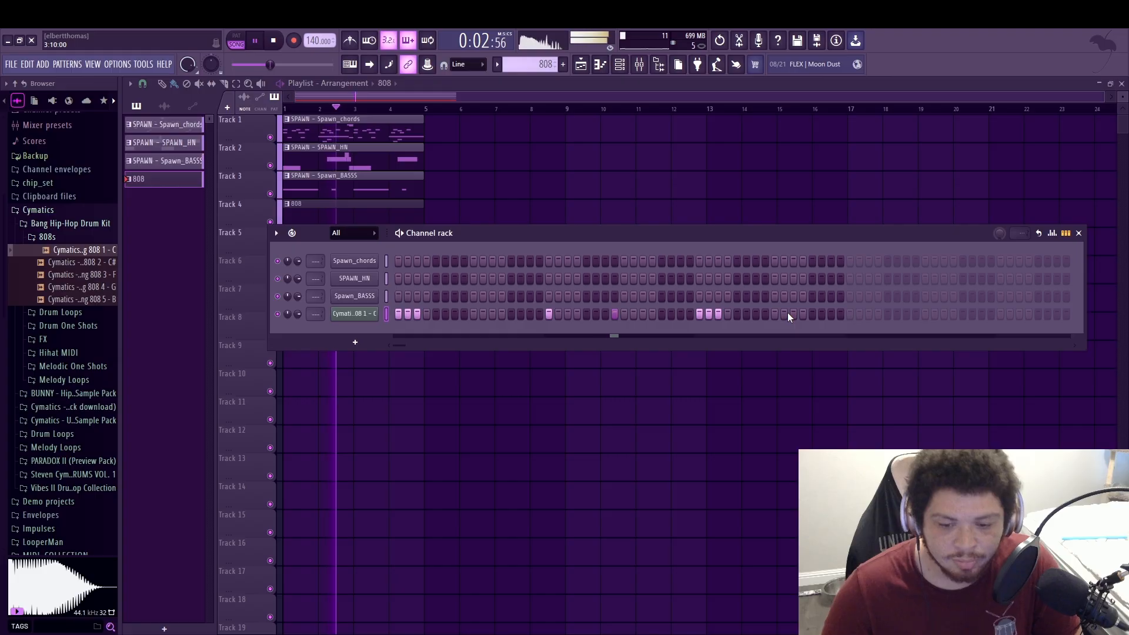
click(850, 314)
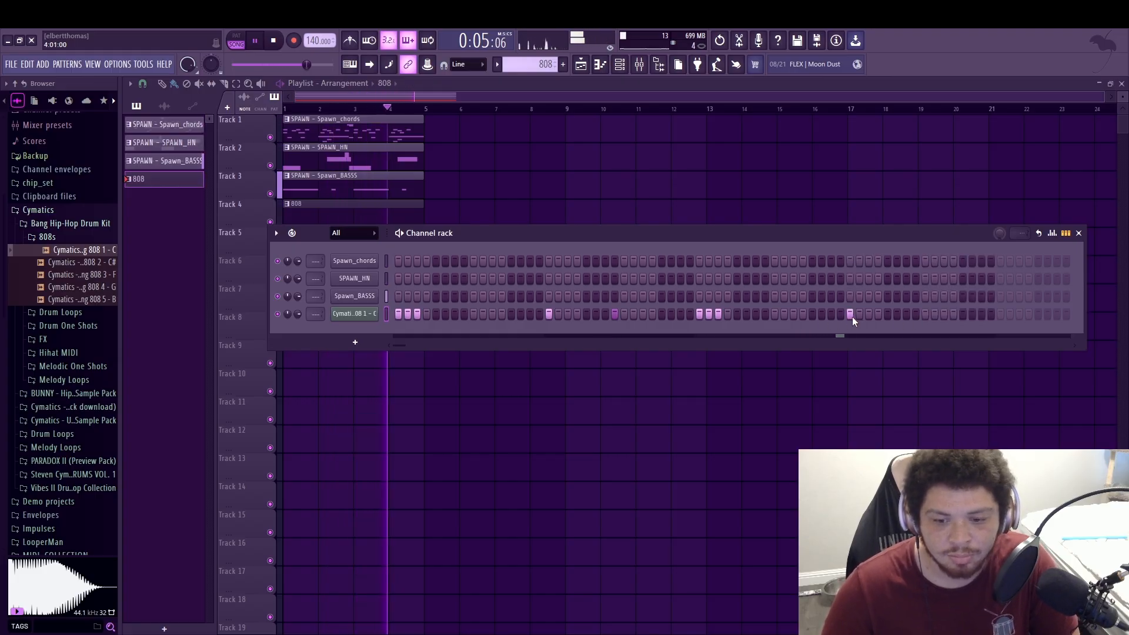
click(907, 314)
click(607, 315)
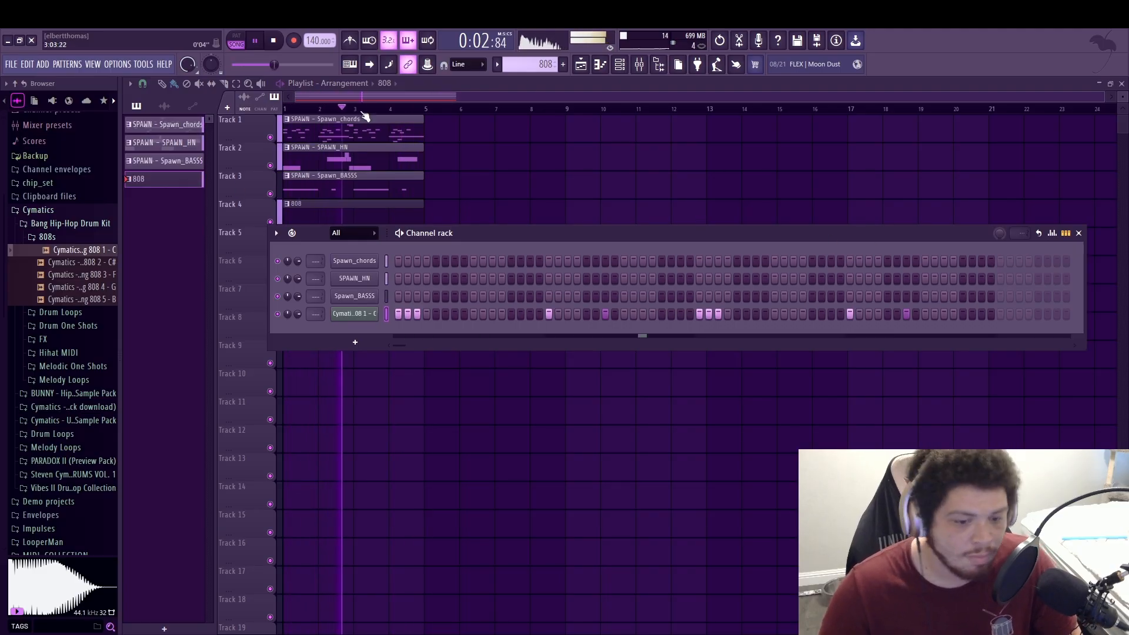
key(F6)
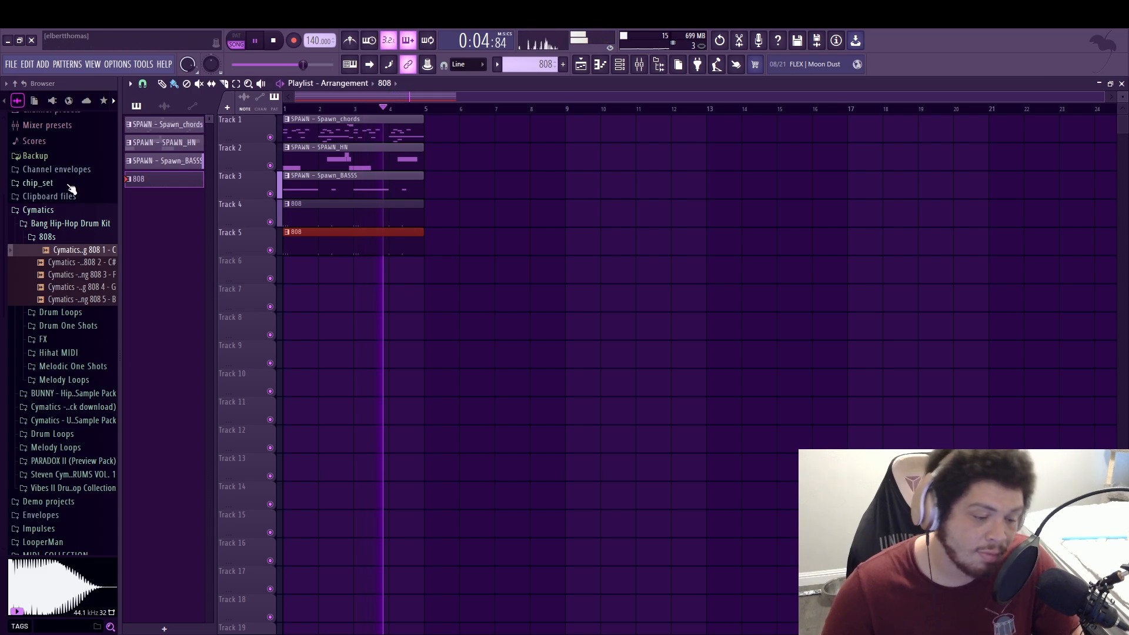
Look through the Drums categories of the Packs library for a snare and stop the song playback
click(53, 212)
click(57, 374)
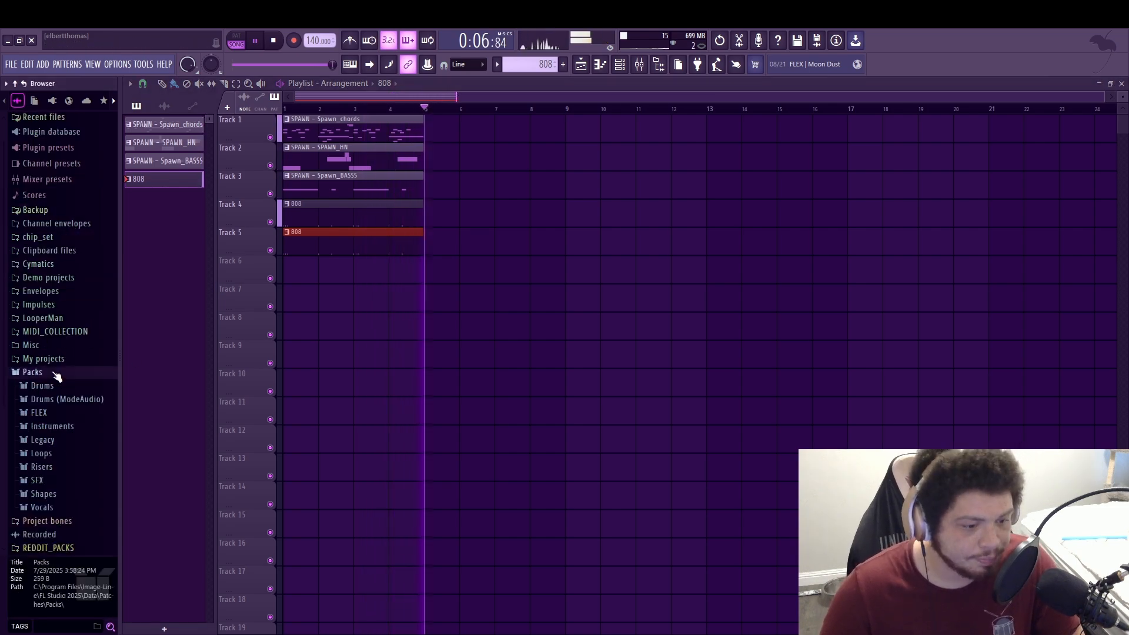
click(58, 386)
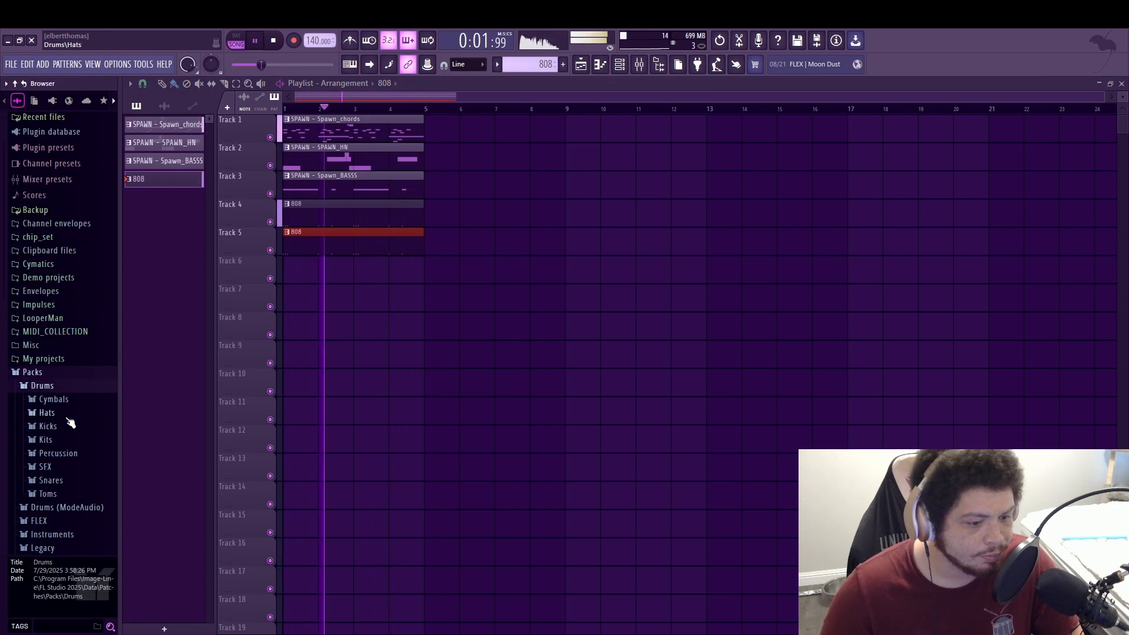
key(space)
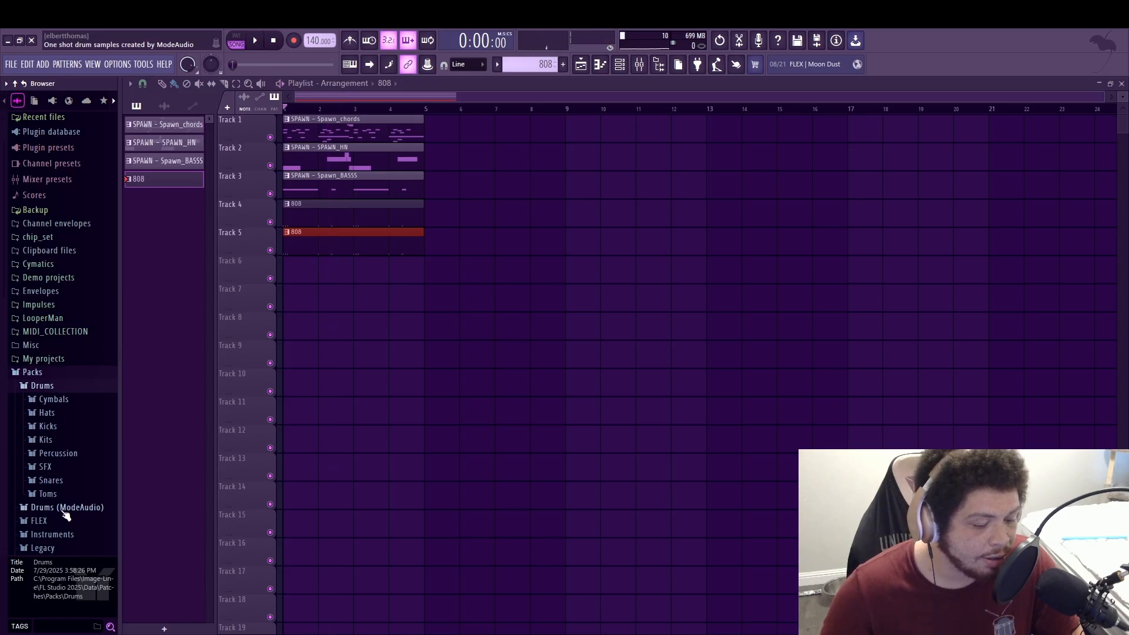
click(82, 480)
click(83, 250)
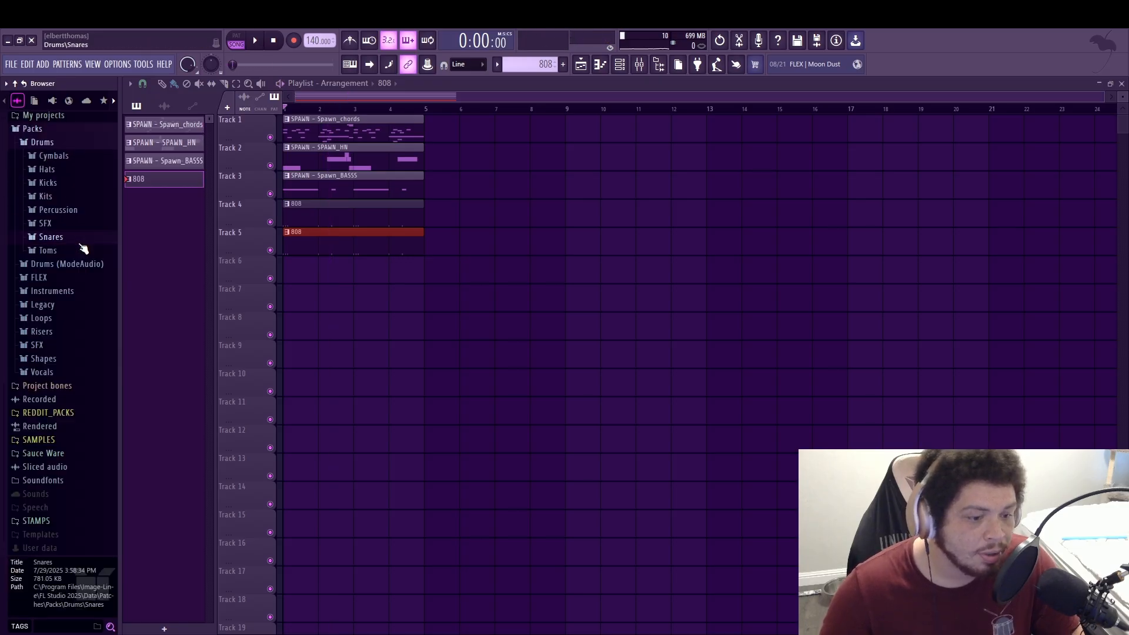
click(34, 129)
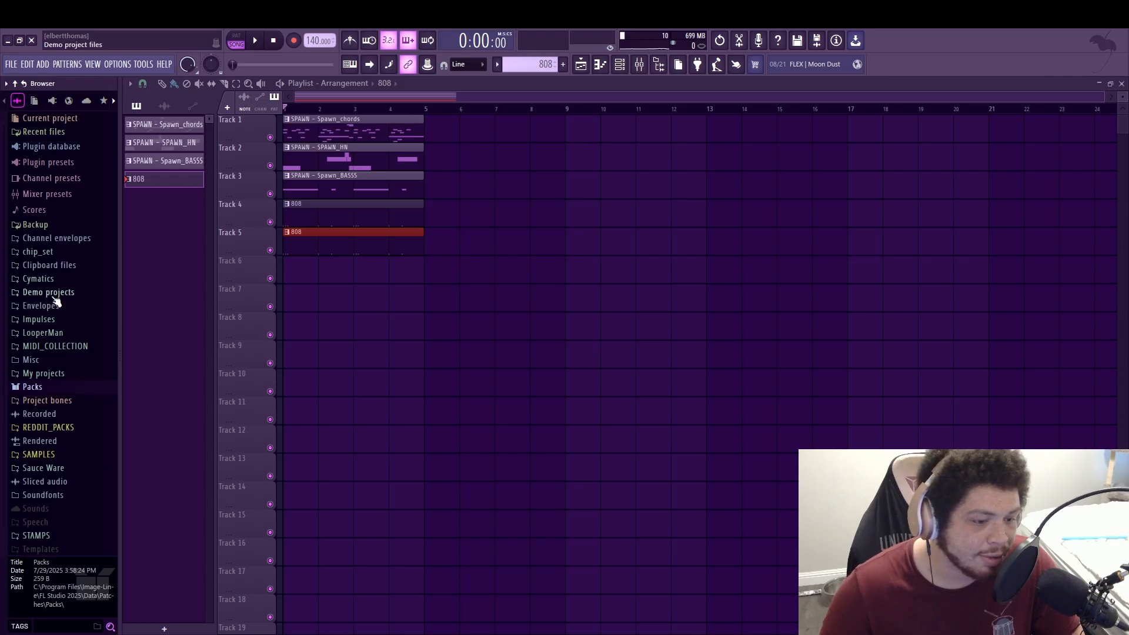
Find the Snares folder among the drum one shots of the Cymatics BUNNY Hip Hop Sample Pack
click(60, 282)
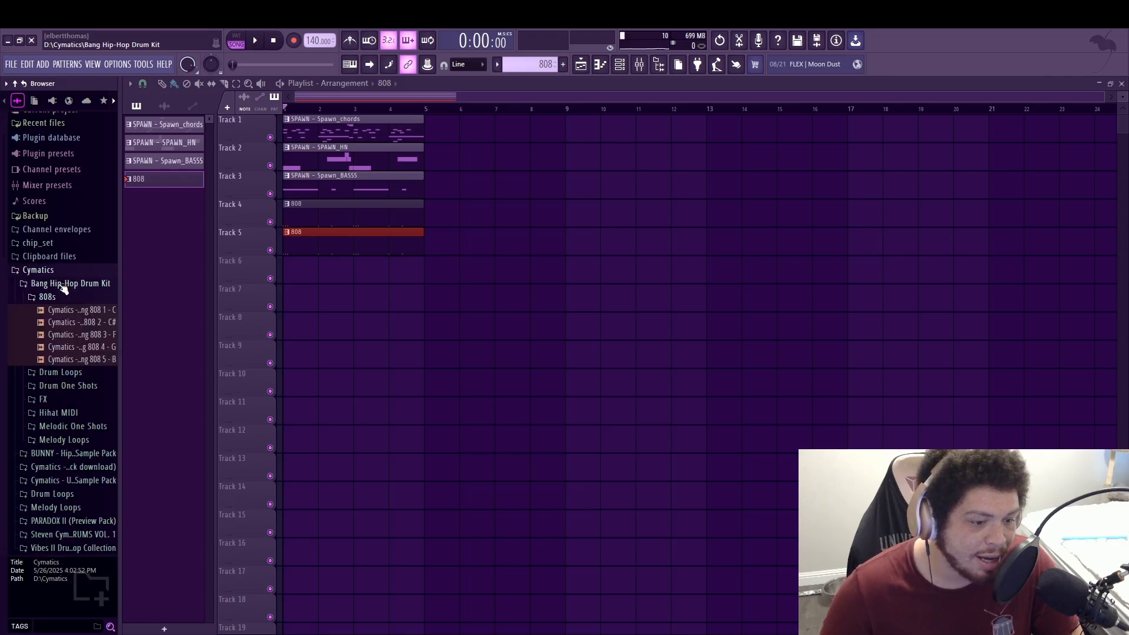
click(68, 284)
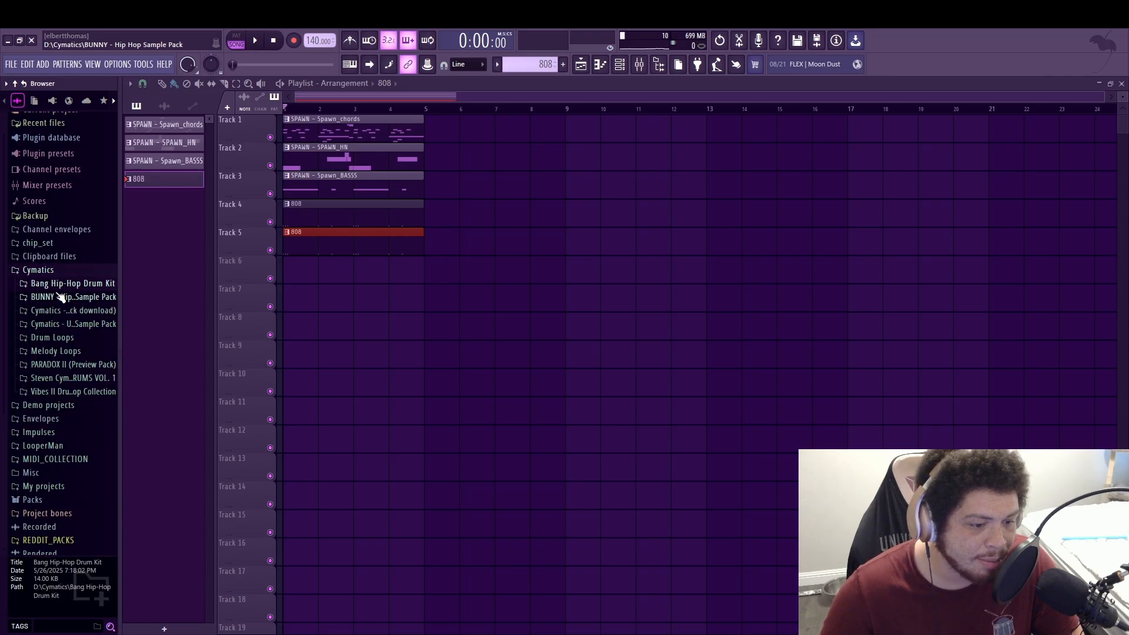
click(61, 297)
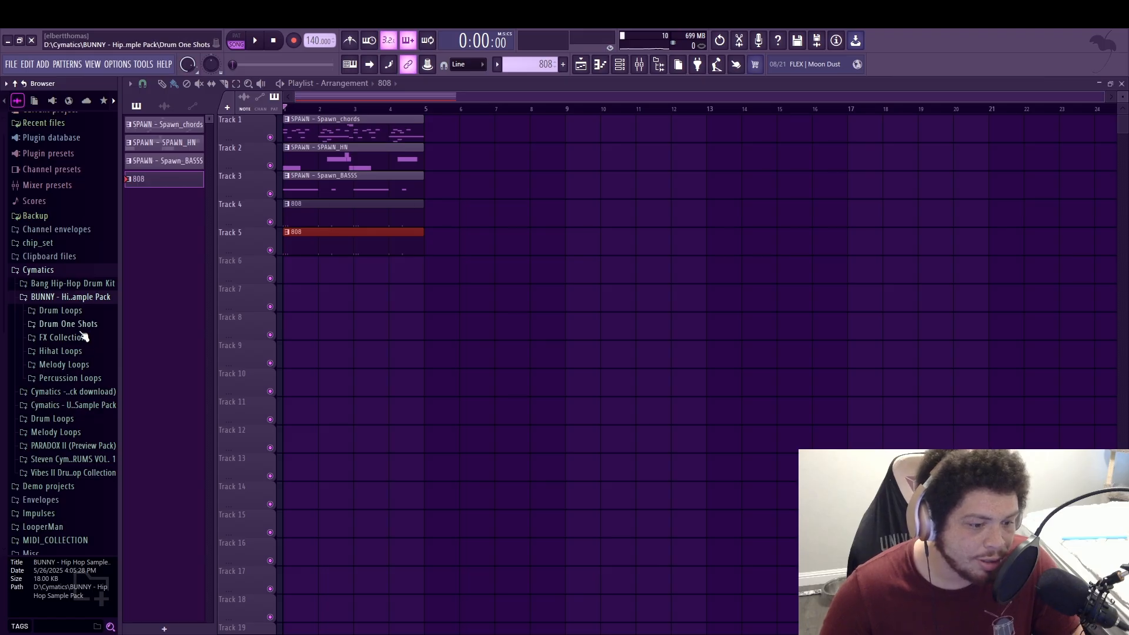
click(80, 325)
click(68, 417)
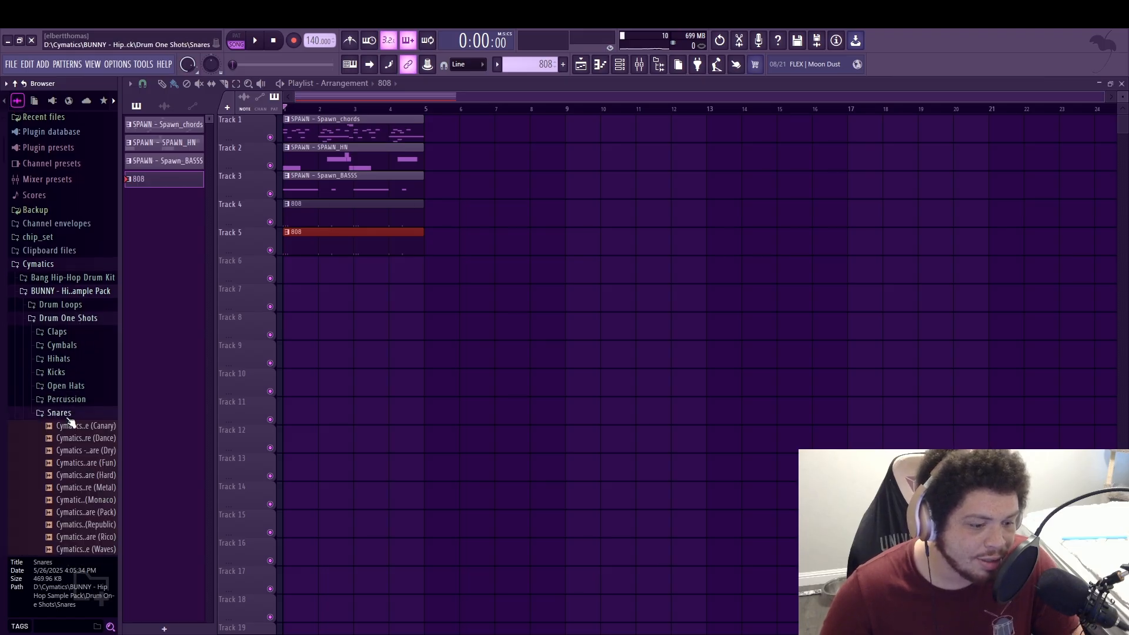
Audition the Canary, Dance, Fun and Metal snares, then play the song to judge the choice of Fun
click(69, 427)
click(70, 438)
click(78, 463)
click(87, 487)
click(88, 465)
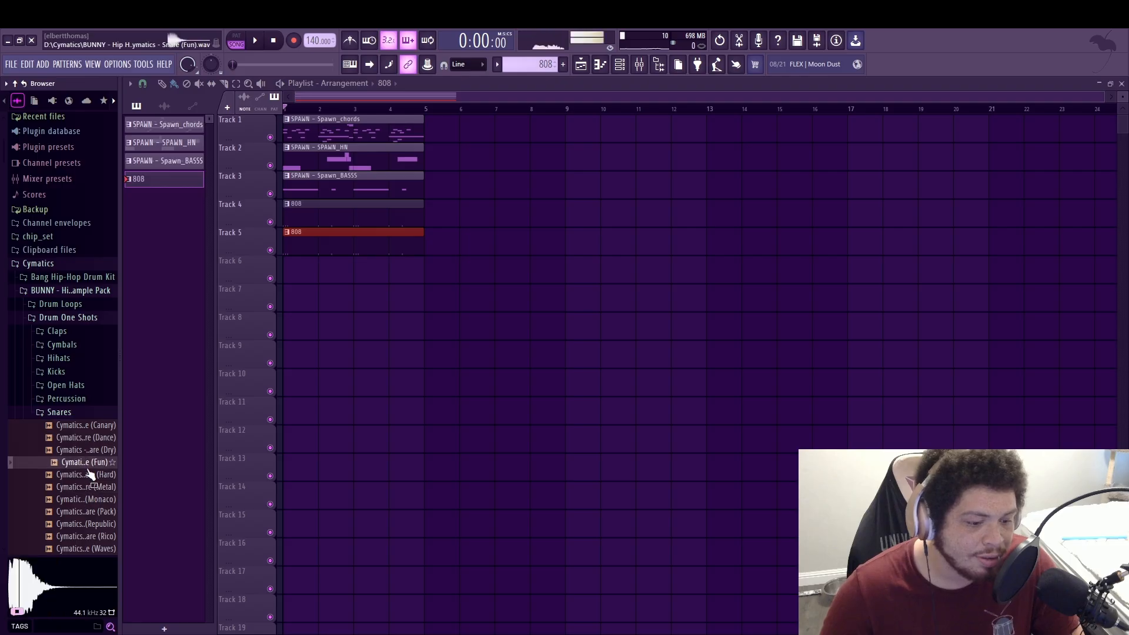
key(space)
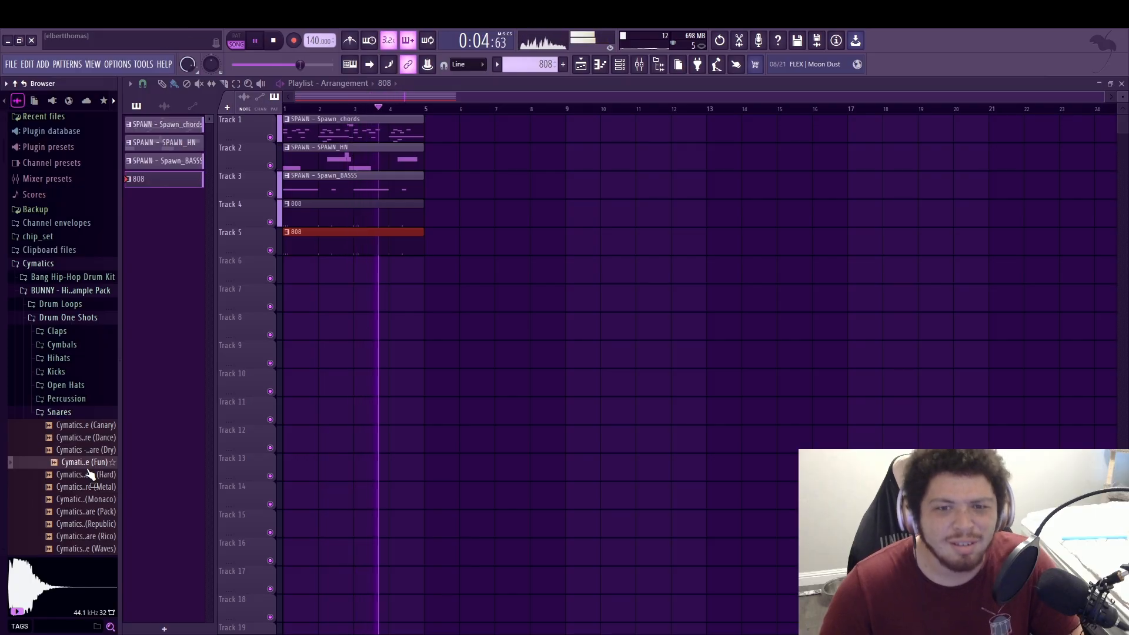
key(space)
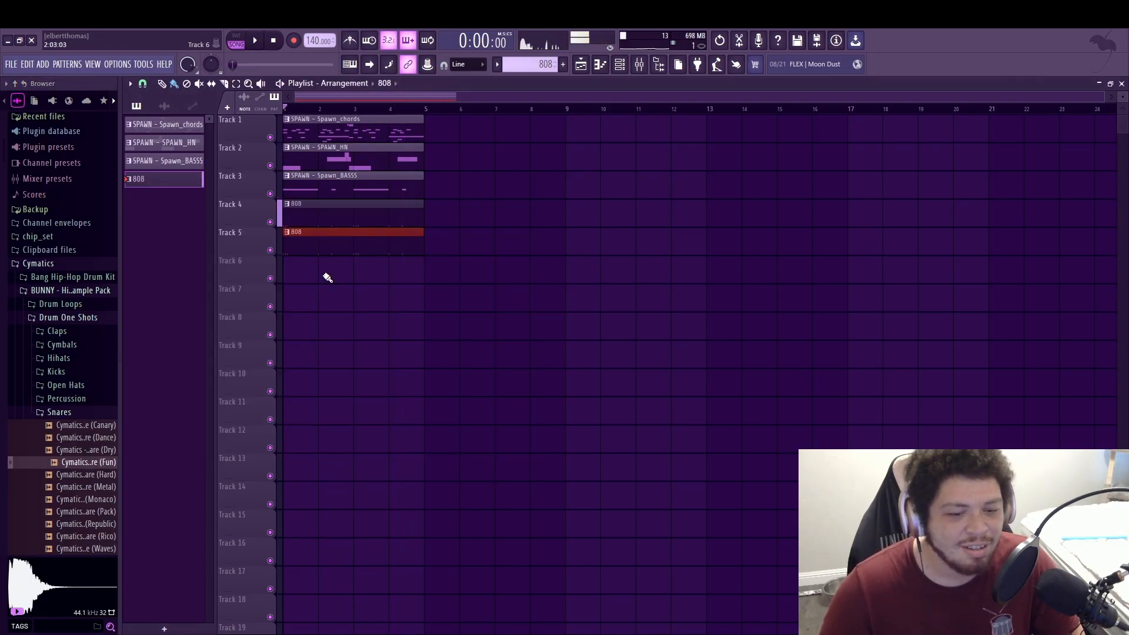
Clear the stray clip from Track 6 and create another empty pattern
drag(349, 277, 342, 280)
right_click(342, 280)
click(562, 64)
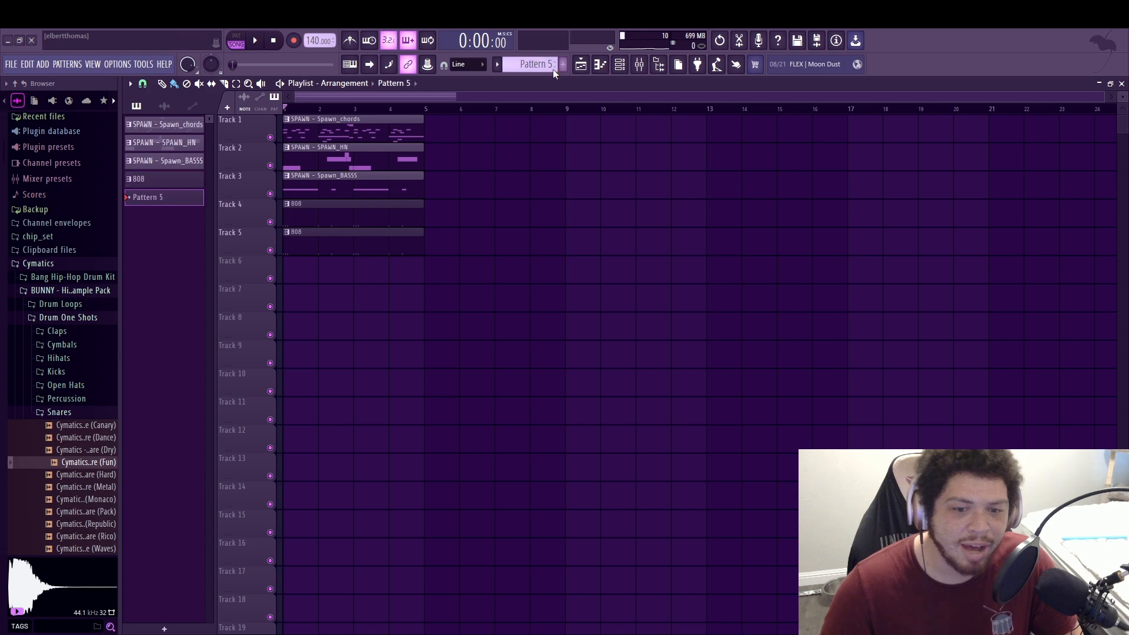
Name the new pattern snares and place it on Track 6 across bars 1 to 4
text(snares)
key(Return)
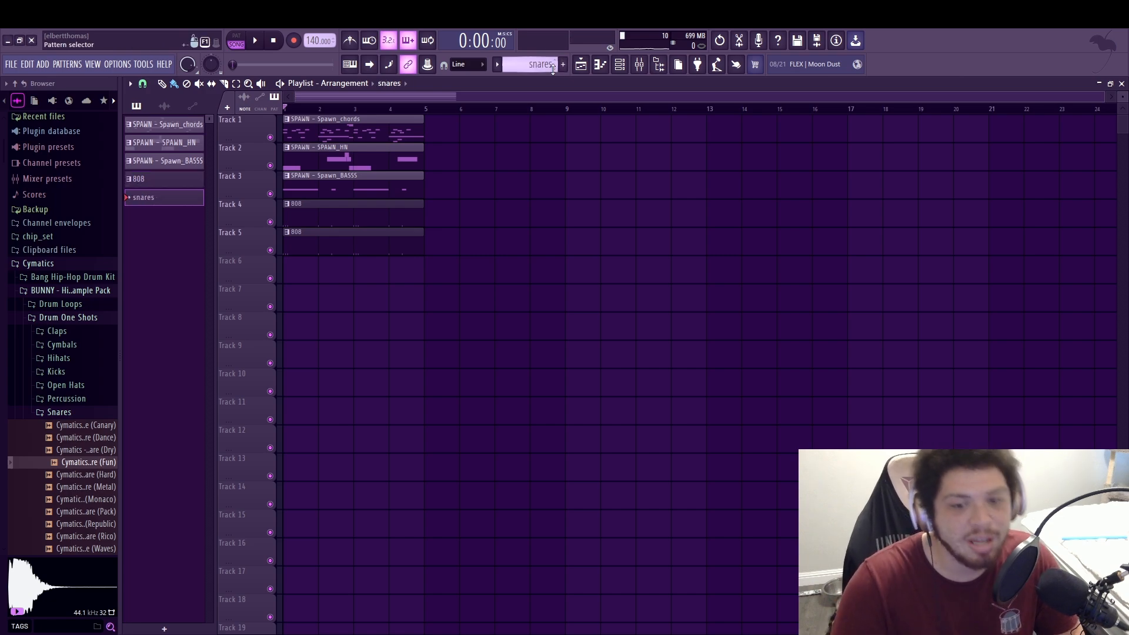
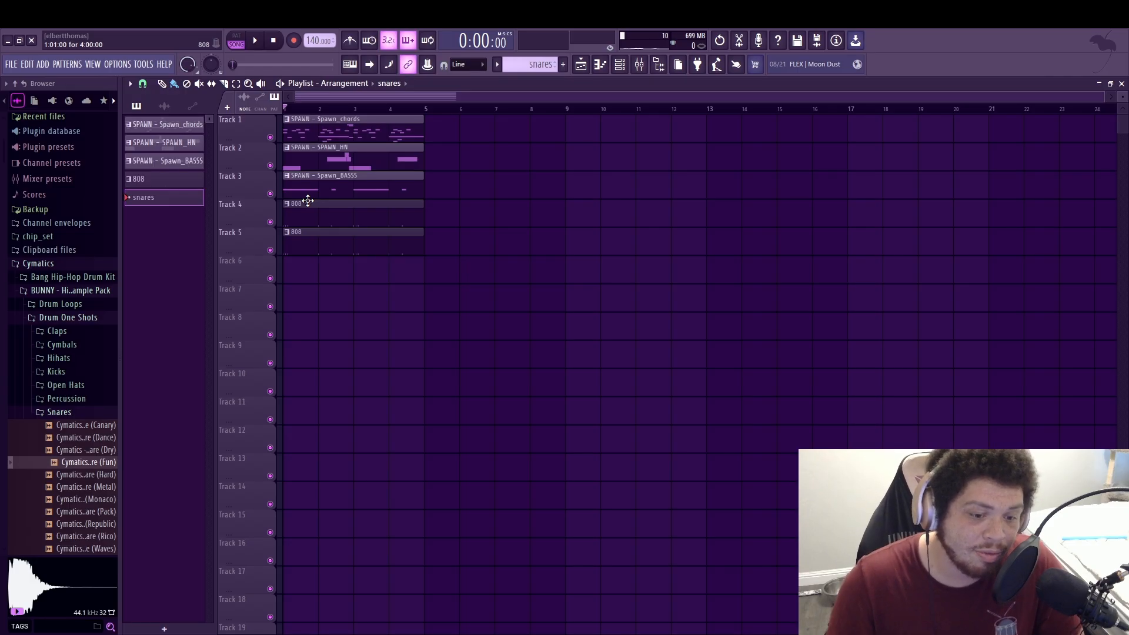
click(297, 268)
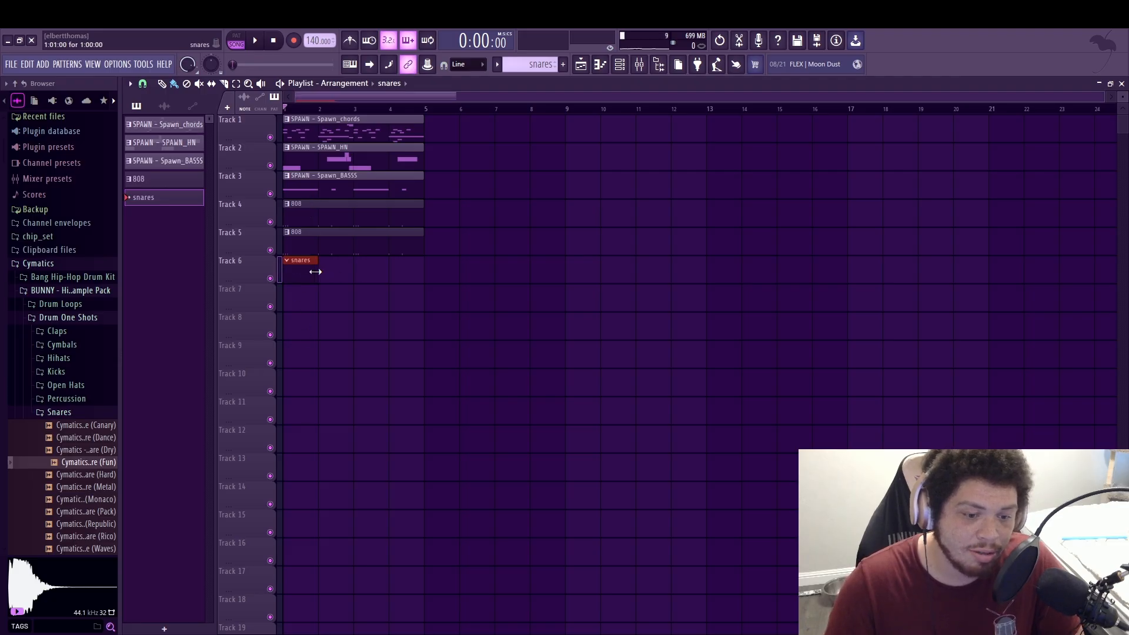
key(space)
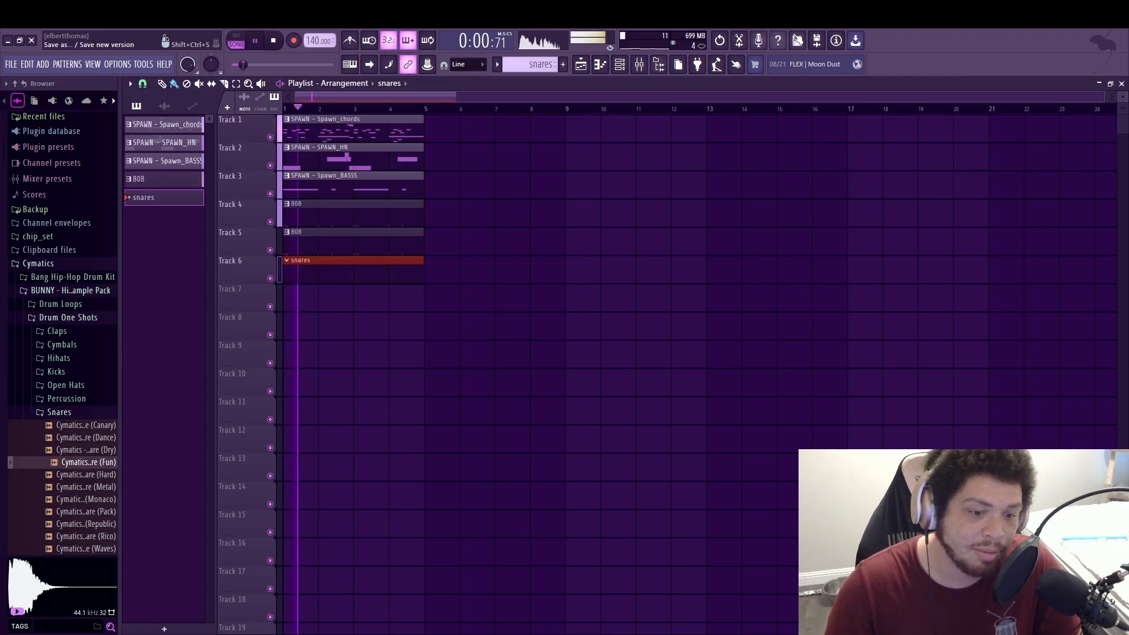
Enter Snare (Fun) hits on steps 9, 25, 28, 41, 57, 58 and 59 of the snares pattern while the song plays
click(600, 64)
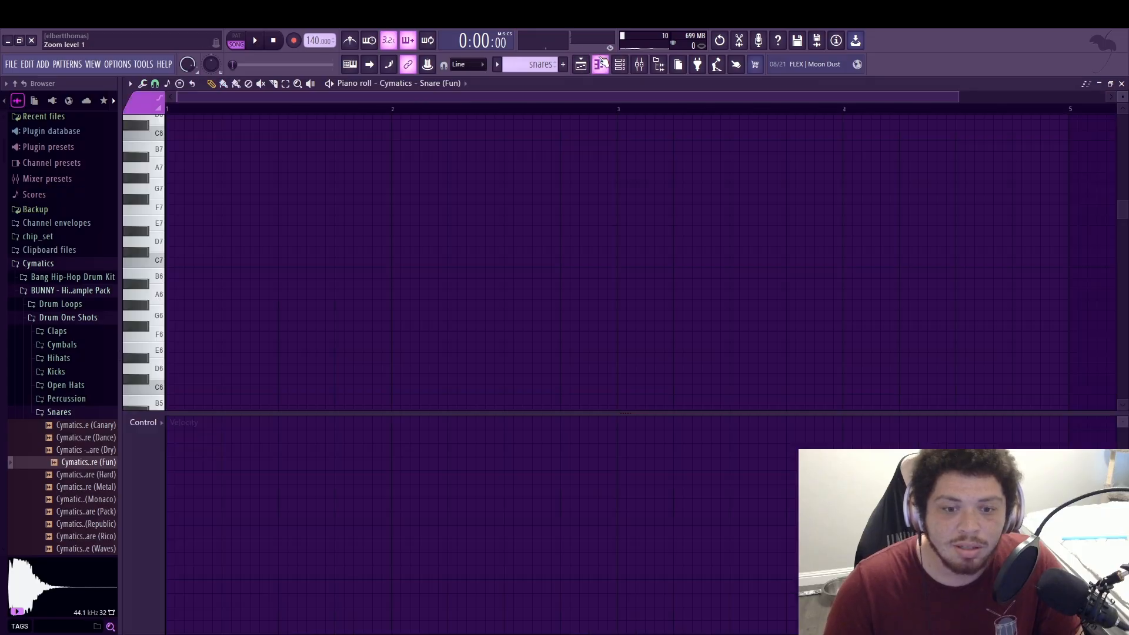
click(582, 64)
click(617, 65)
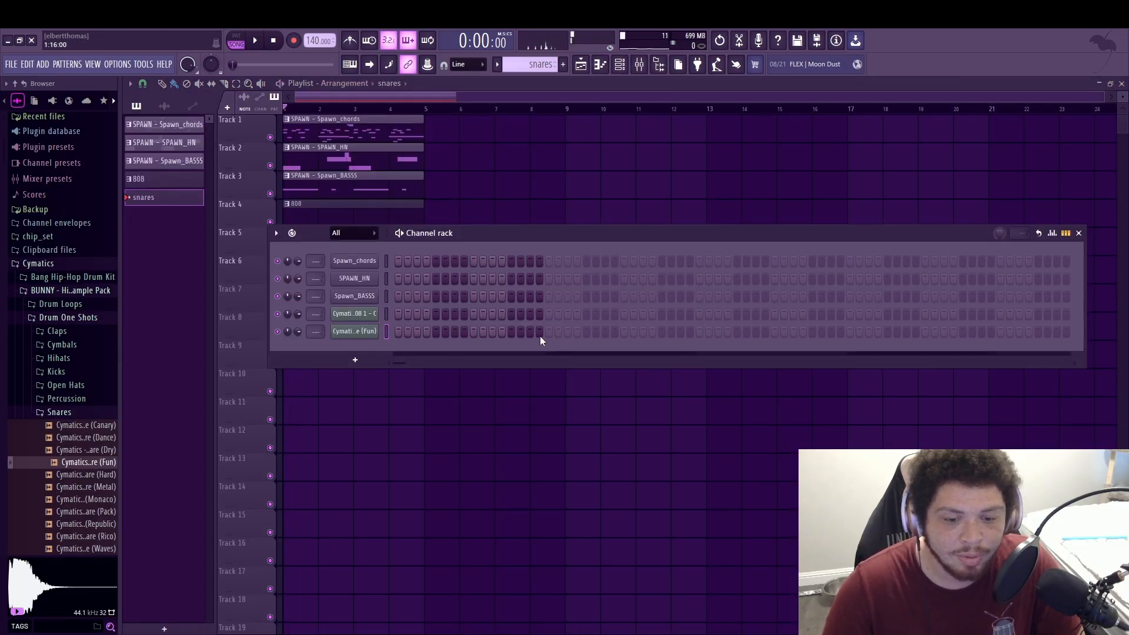
key(space)
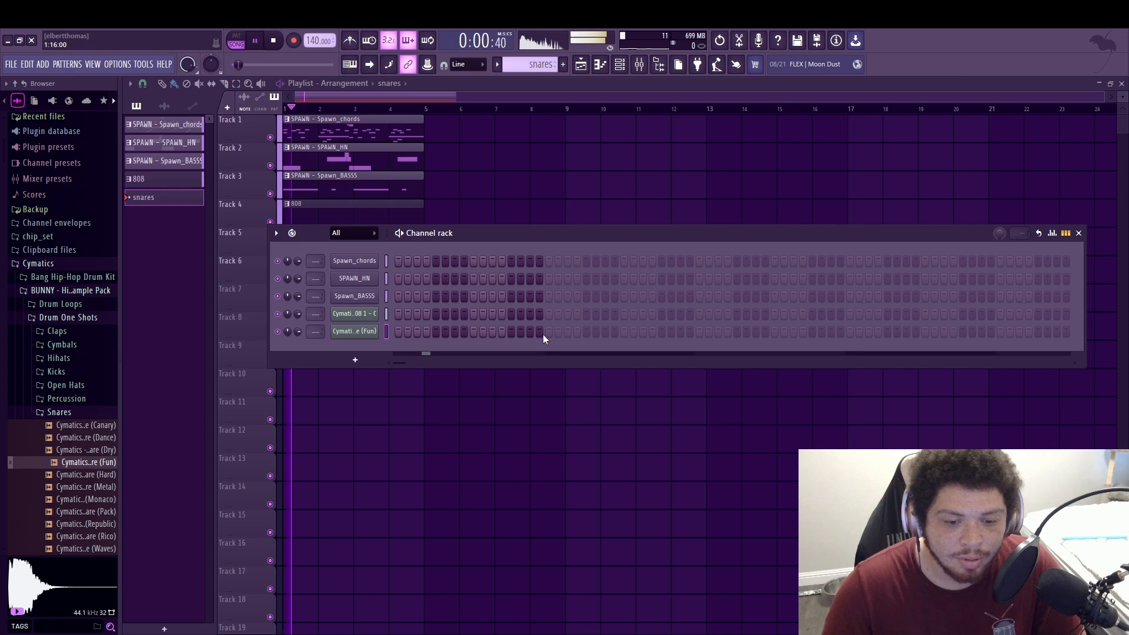
click(473, 331)
click(624, 331)
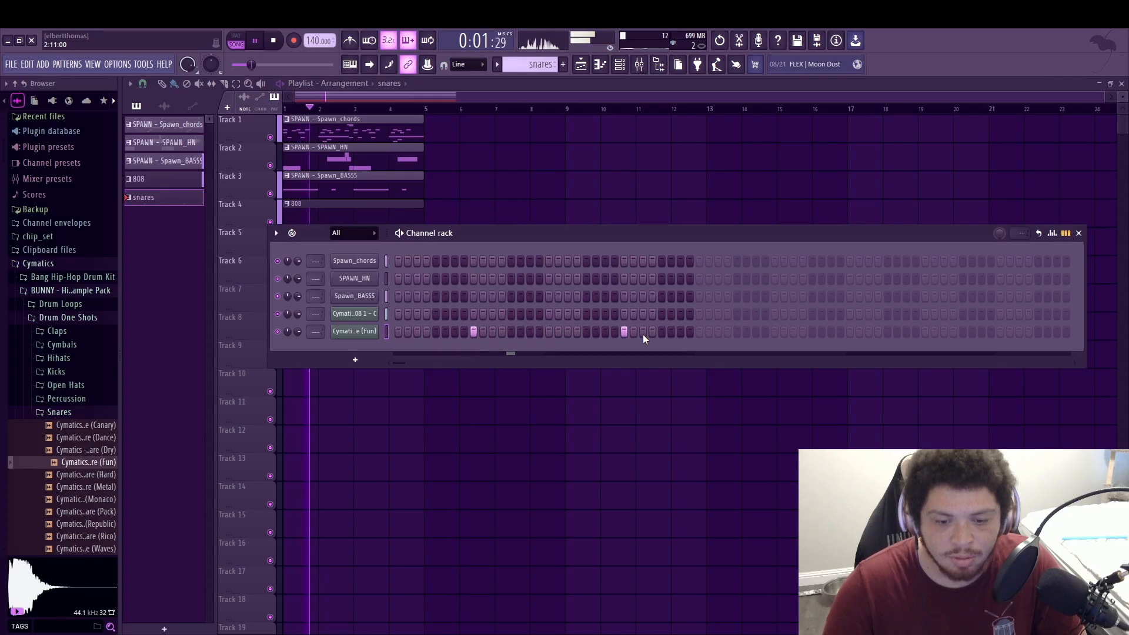
click(651, 332)
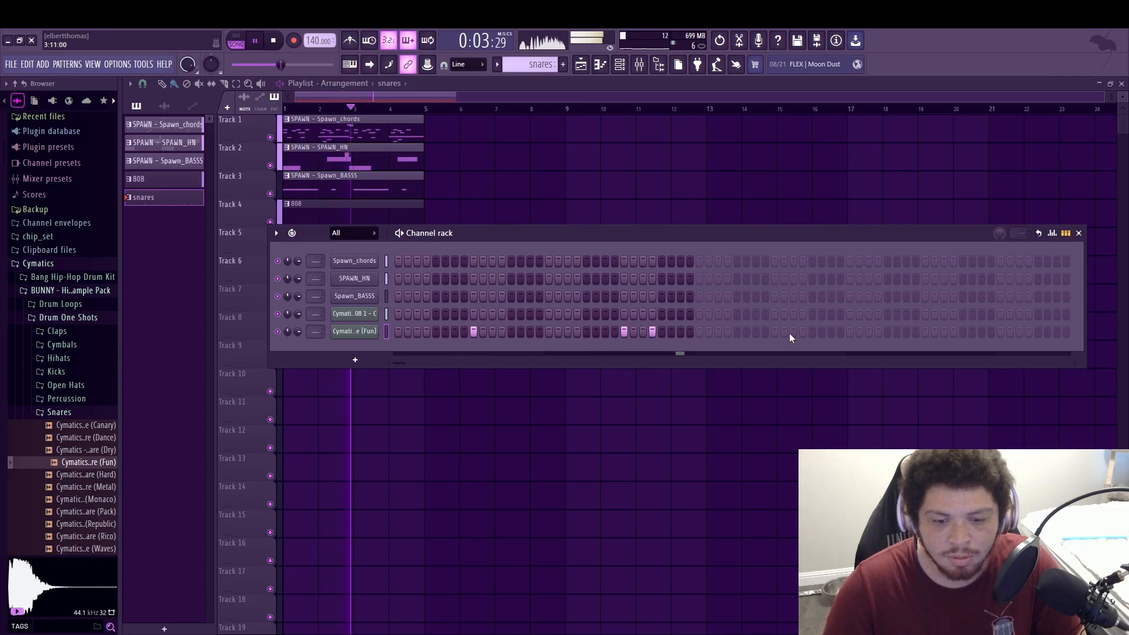
click(774, 331)
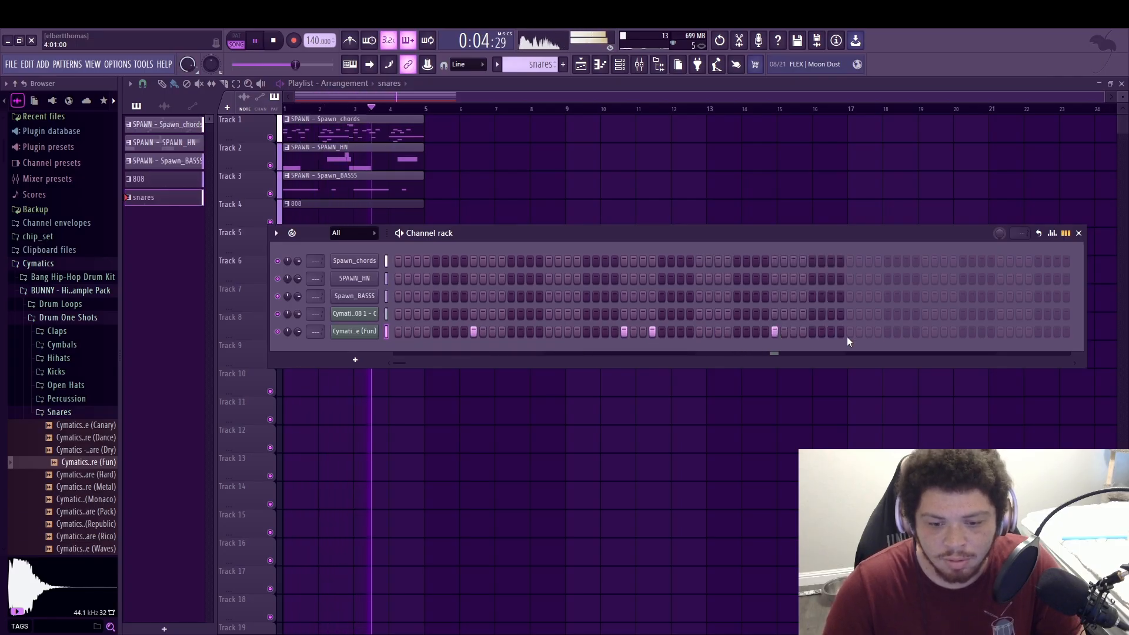
click(925, 332)
click(934, 331)
click(943, 331)
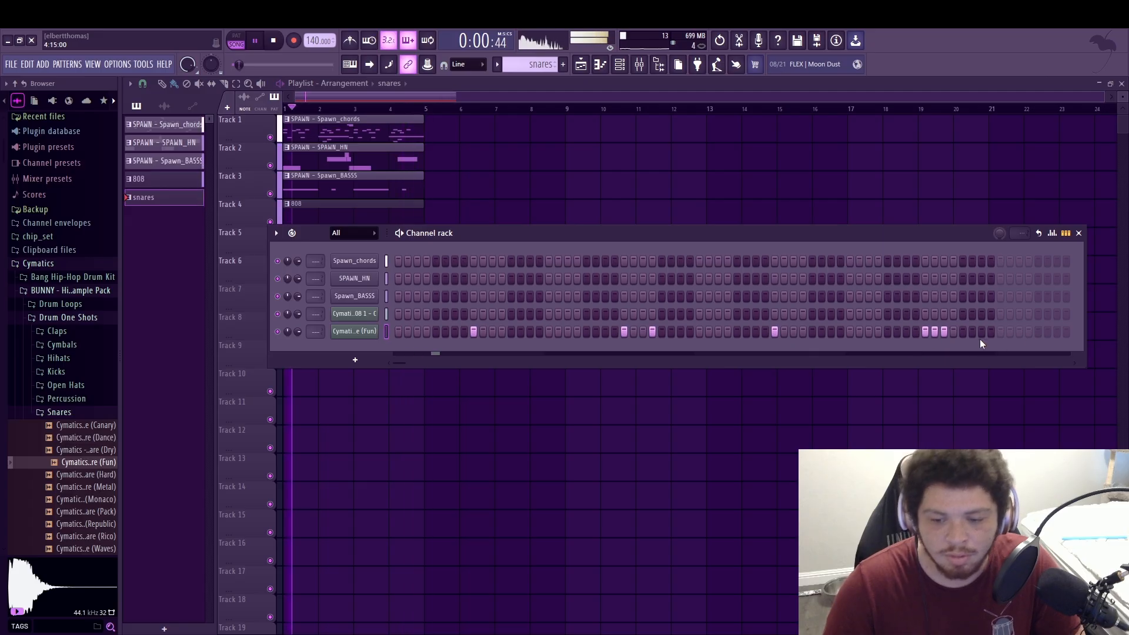
key(F6)
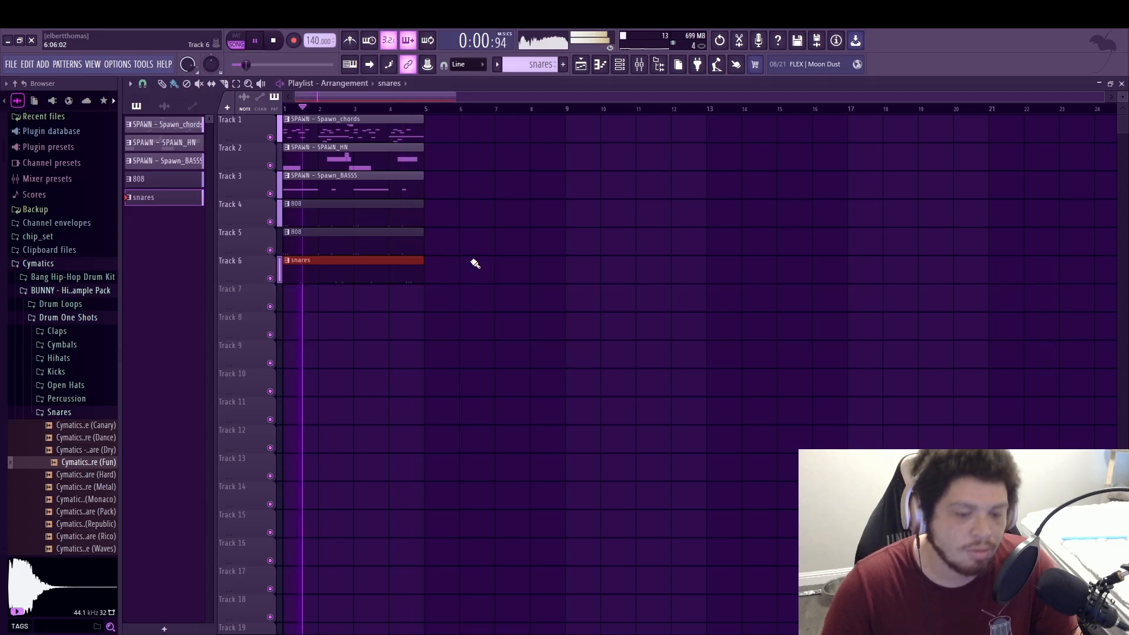
Stop playback and find the Hats category among the Drums of the Packs library
click(93, 412)
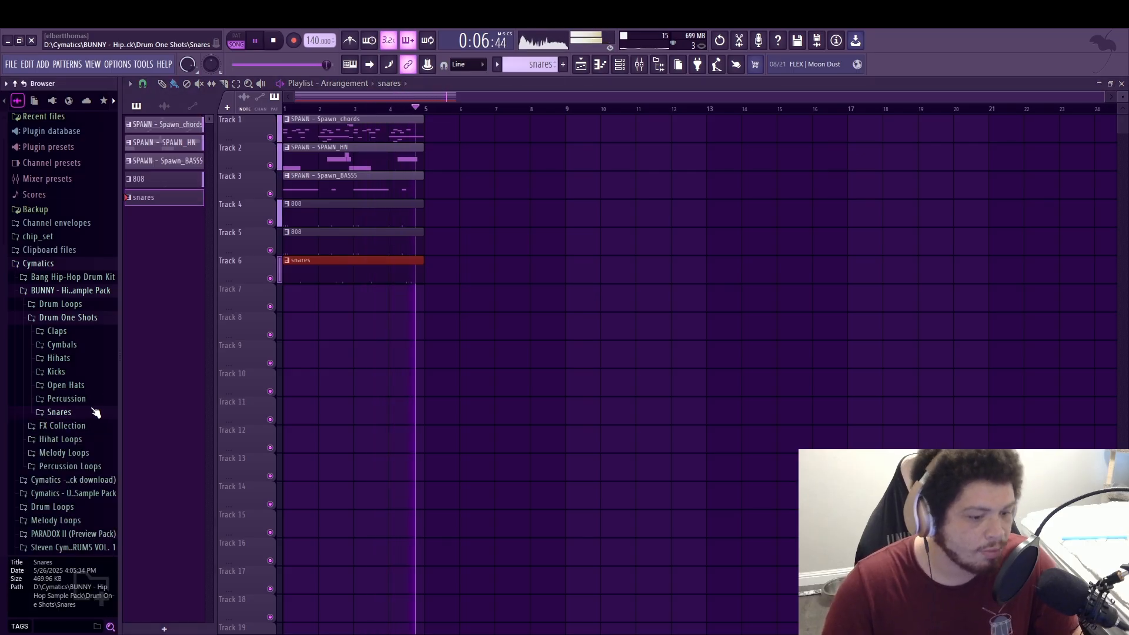
key(space)
click(82, 359)
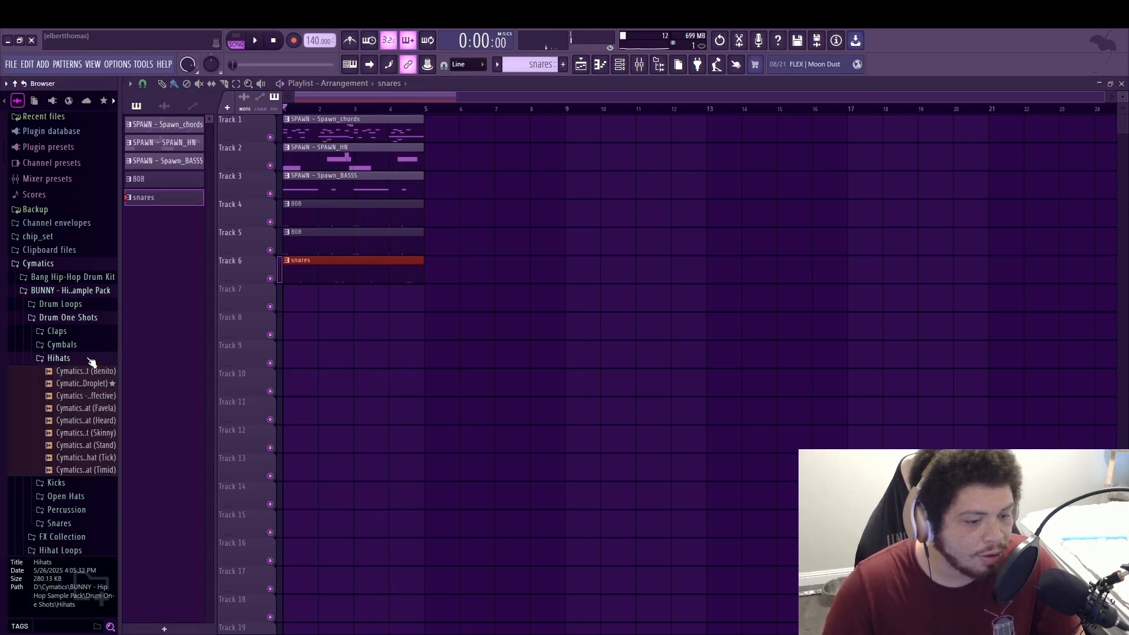
click(74, 360)
click(69, 264)
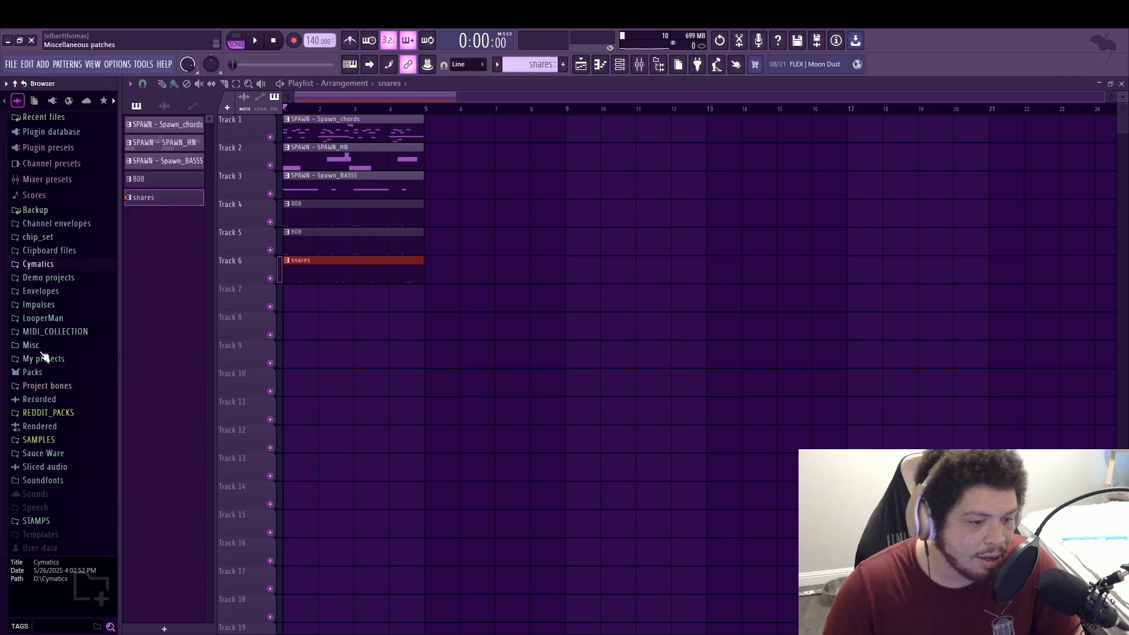
click(35, 373)
click(59, 402)
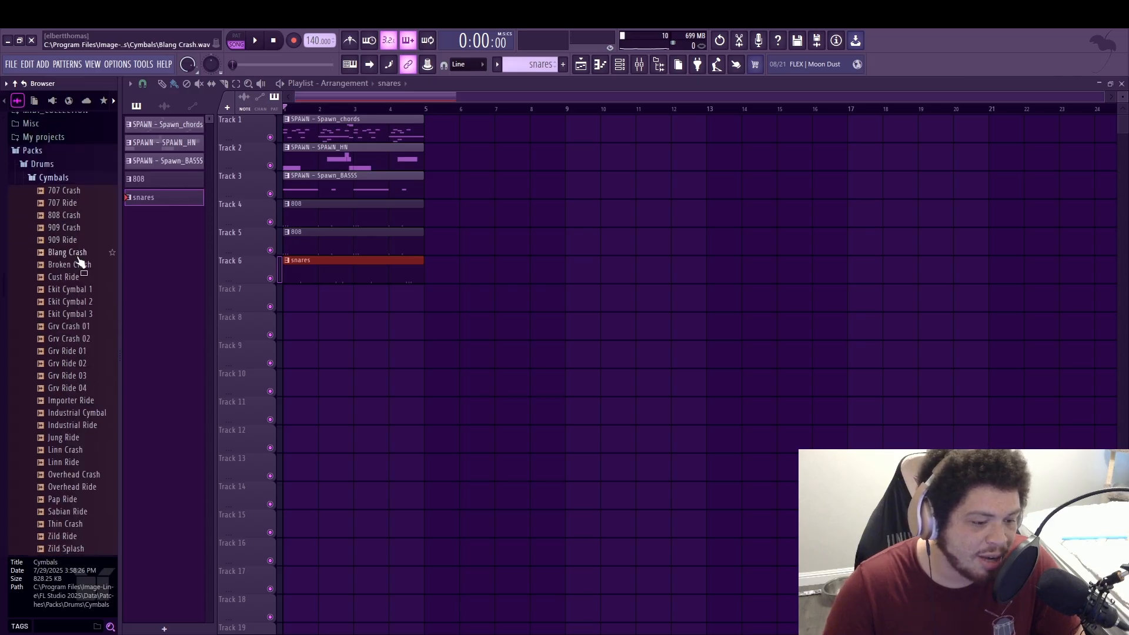
click(81, 179)
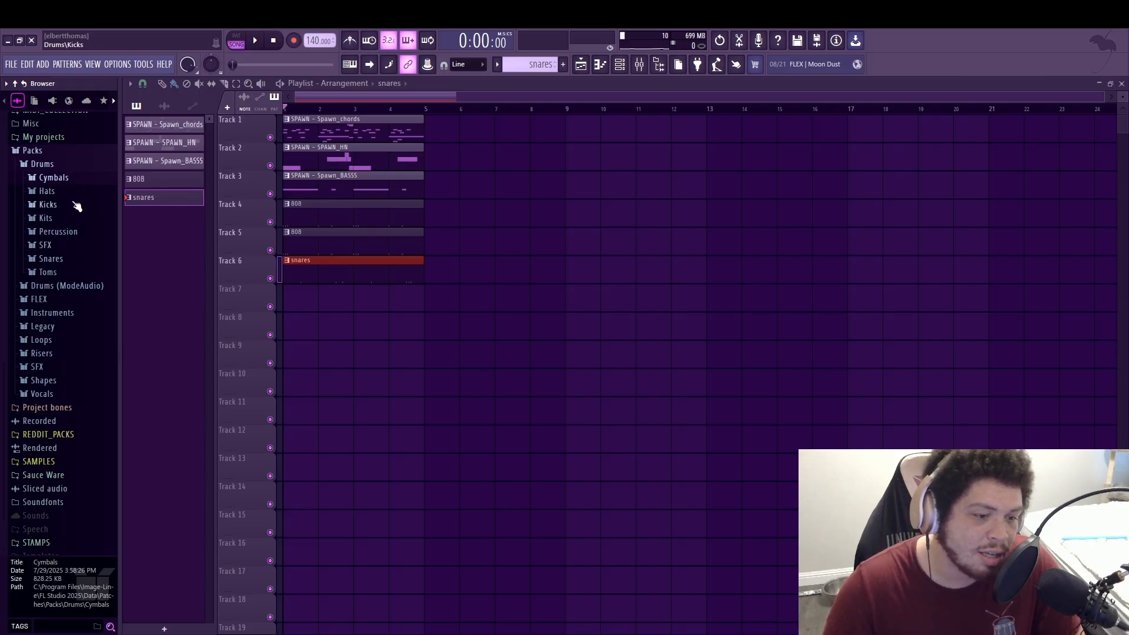
click(47, 191)
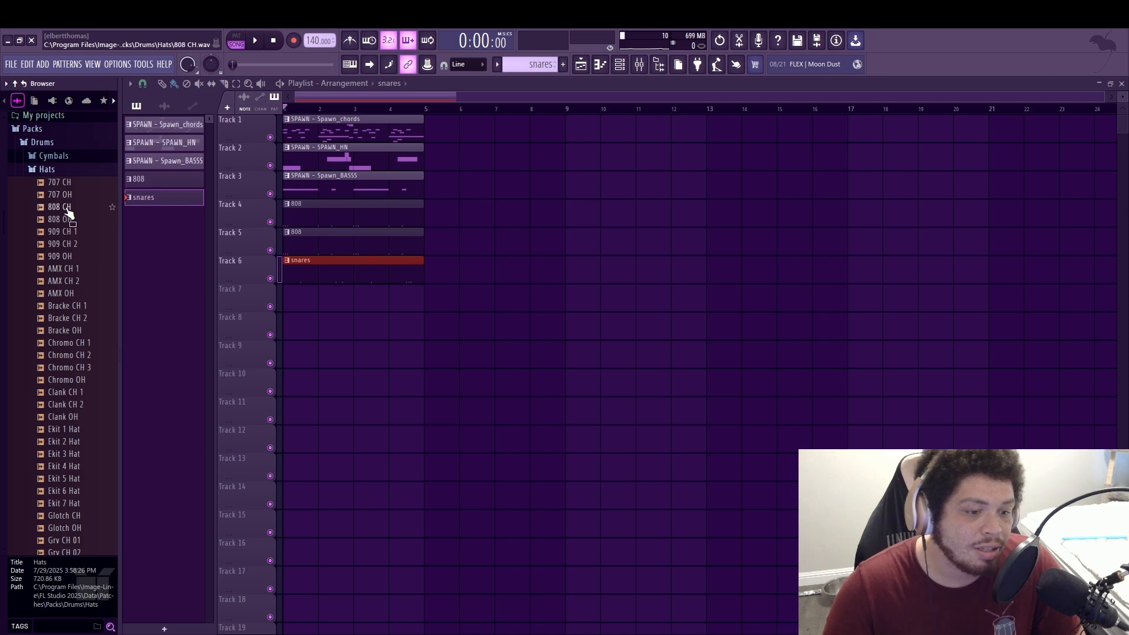
Audition the 707 OH, 808 CH and 808 OH hats, comparing the closed and open 808 sounds repeatedly
click(67, 208)
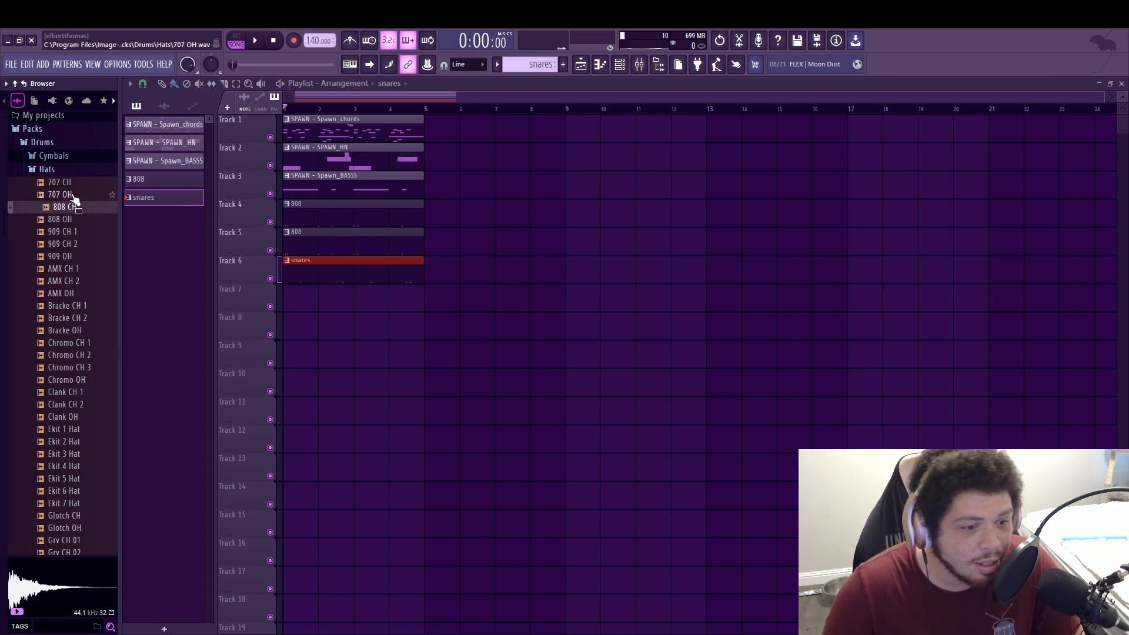
click(71, 195)
click(67, 208)
click(62, 219)
click(67, 209)
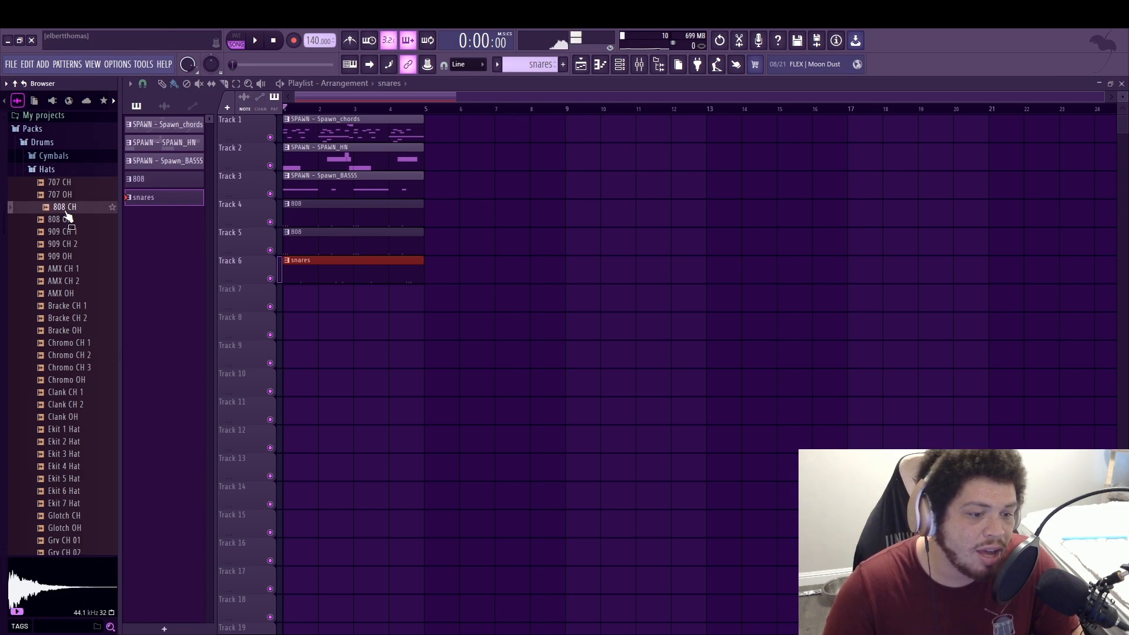
click(60, 218)
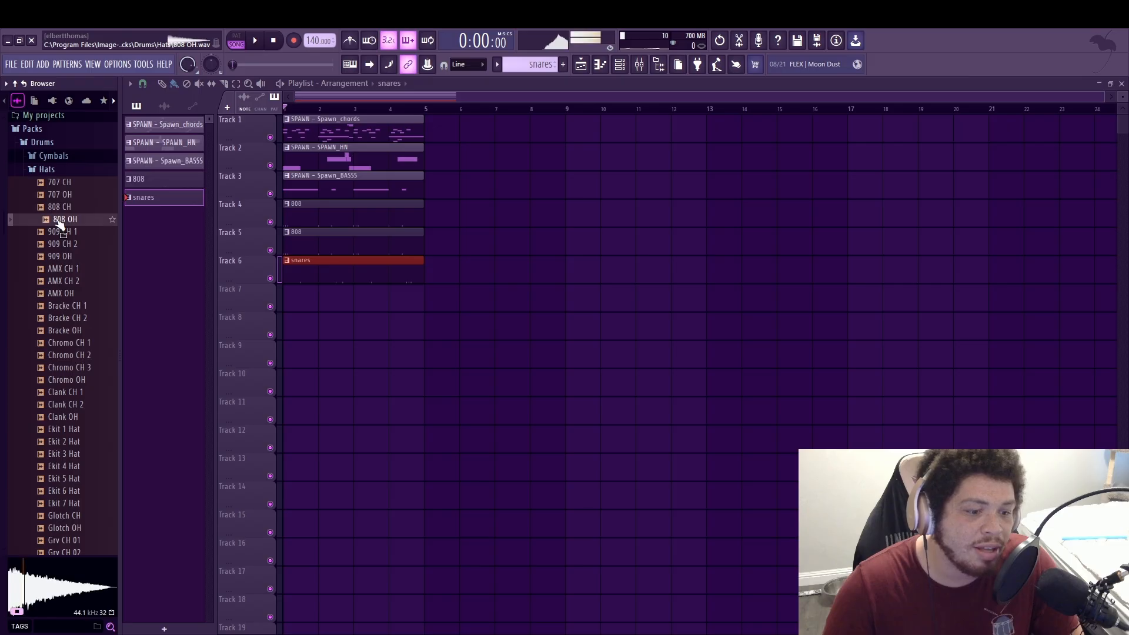
click(93, 209)
click(90, 217)
click(89, 209)
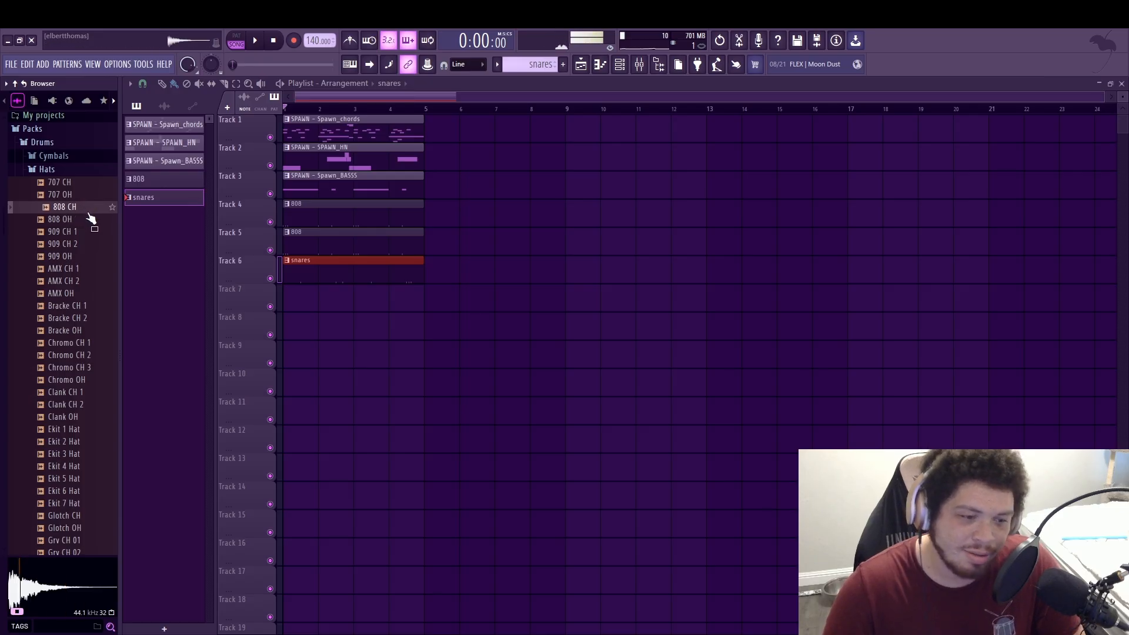
click(87, 218)
click(89, 211)
click(88, 218)
click(83, 209)
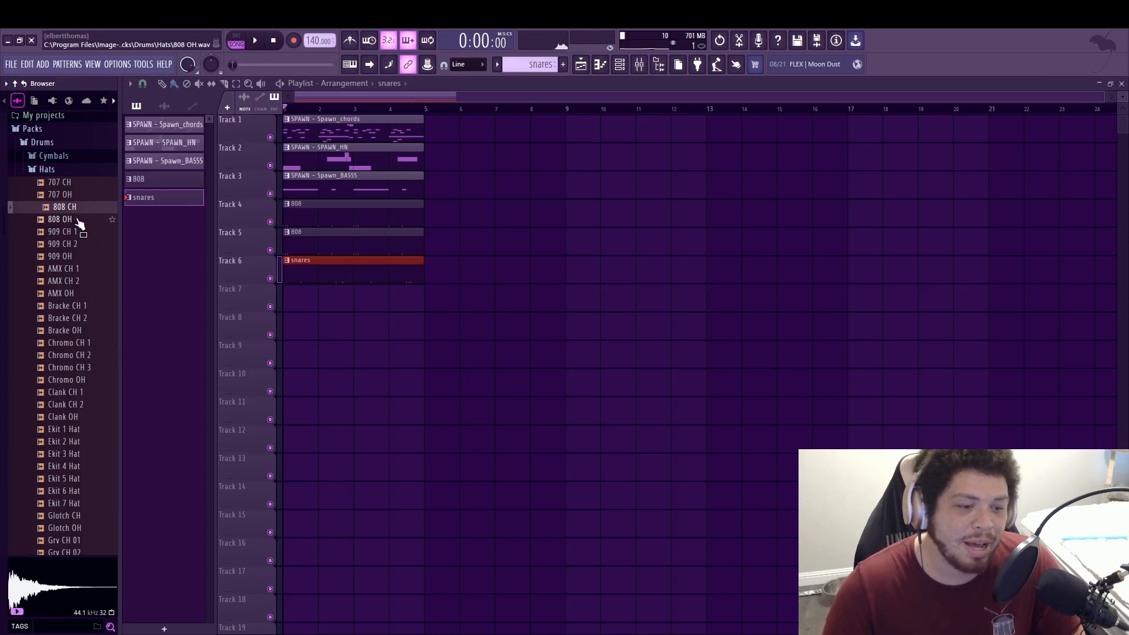
click(78, 219)
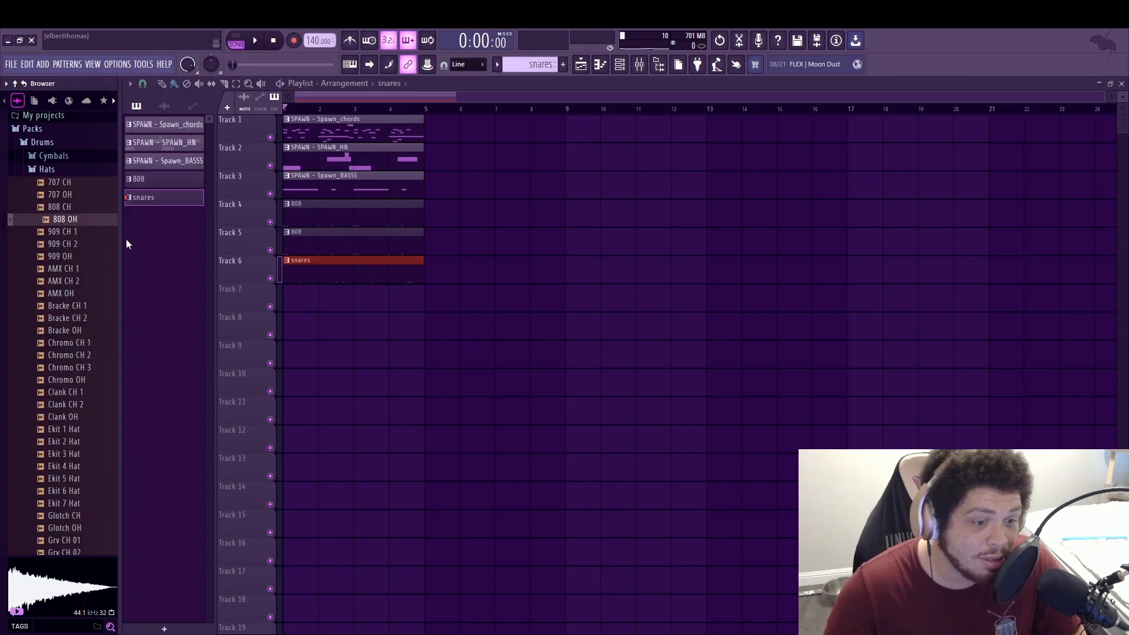
Load the 808 OH and 808 CH hats as new sampler channels
drag(126, 239, 153, 242)
drag(70, 208, 170, 245)
key(Escape)
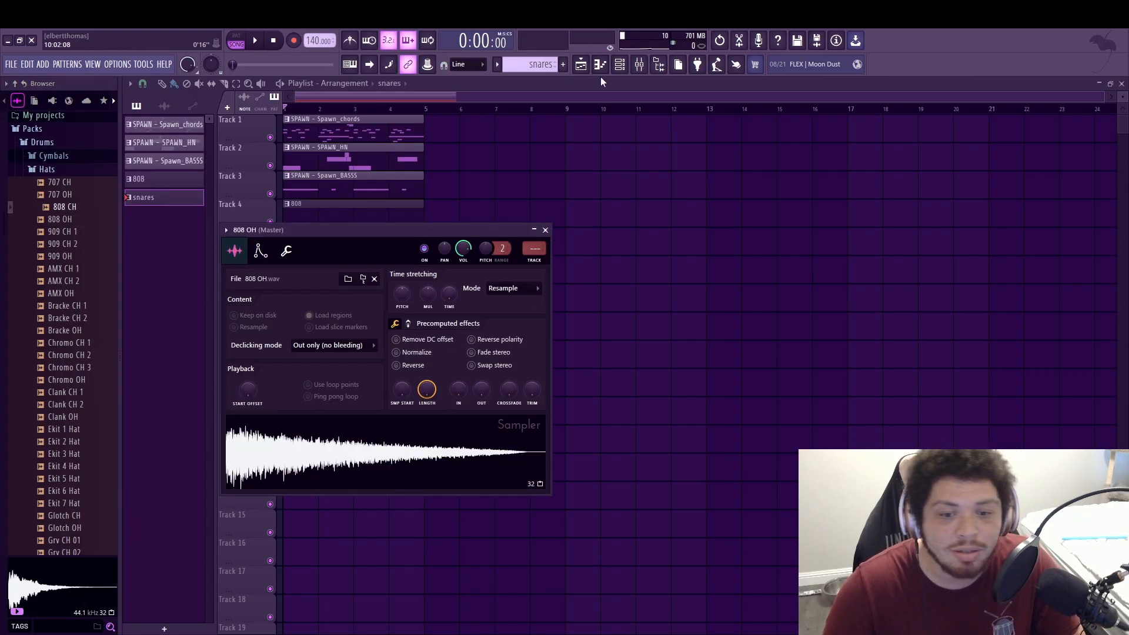
Enter 808 CH hits on steps 1 to 4 and an 808 OH hit on step 1, and play the song
click(600, 65)
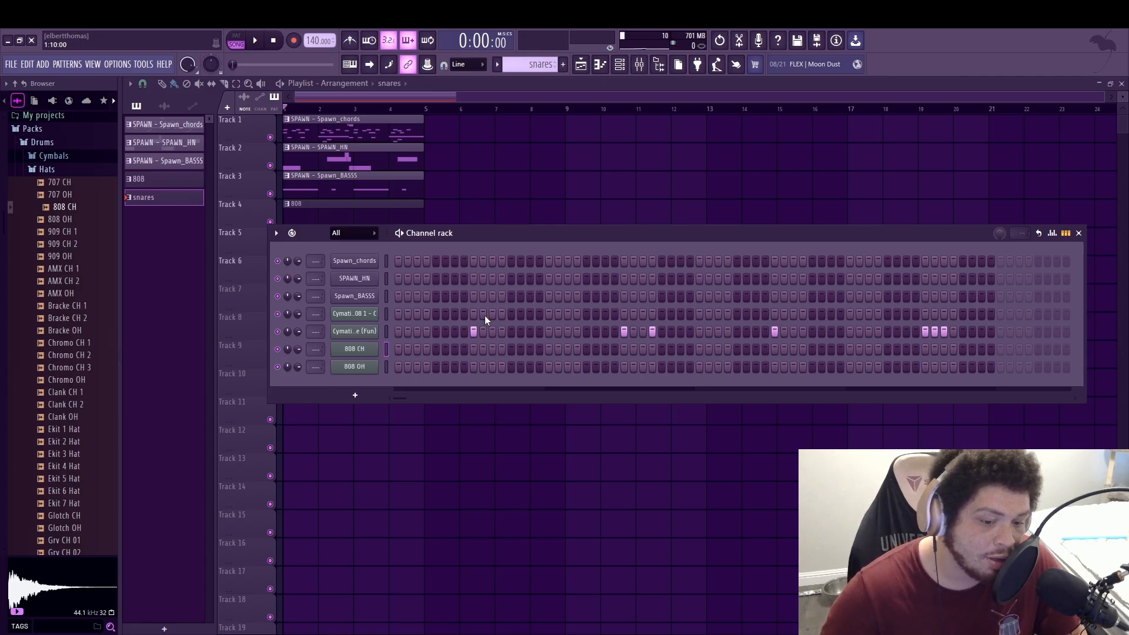
key(alt+Down)
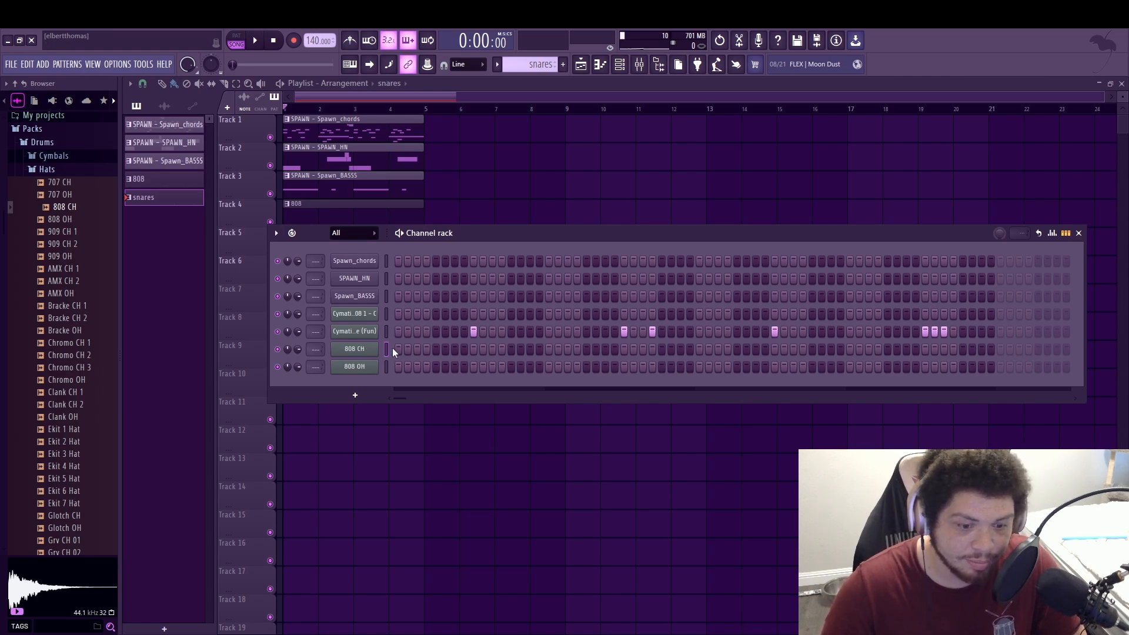
click(426, 349)
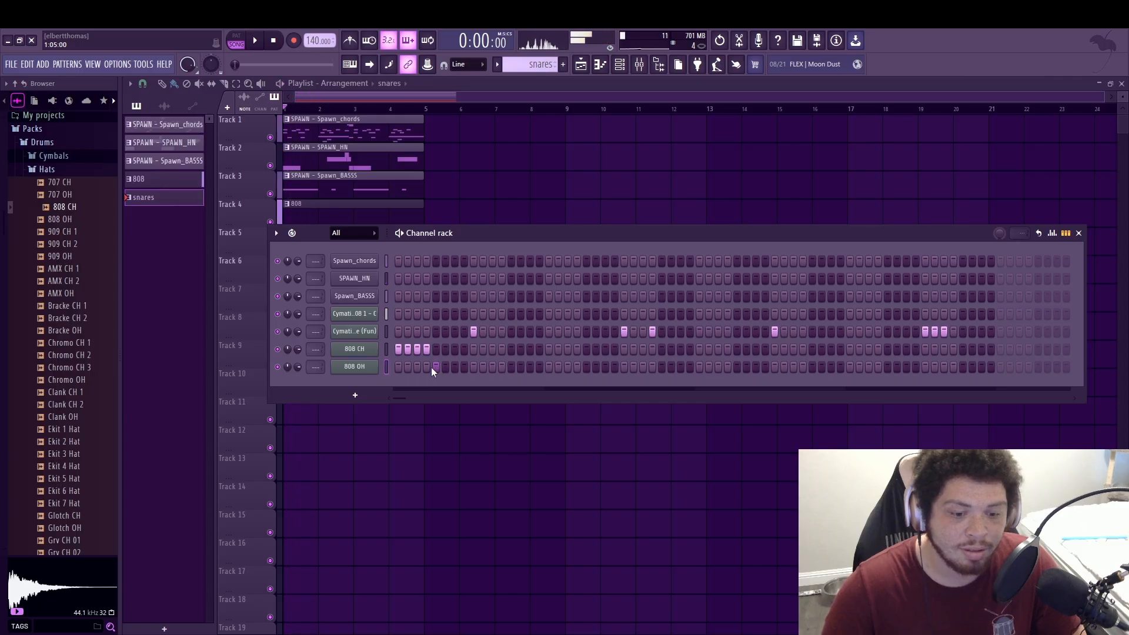
click(398, 366)
key(space)
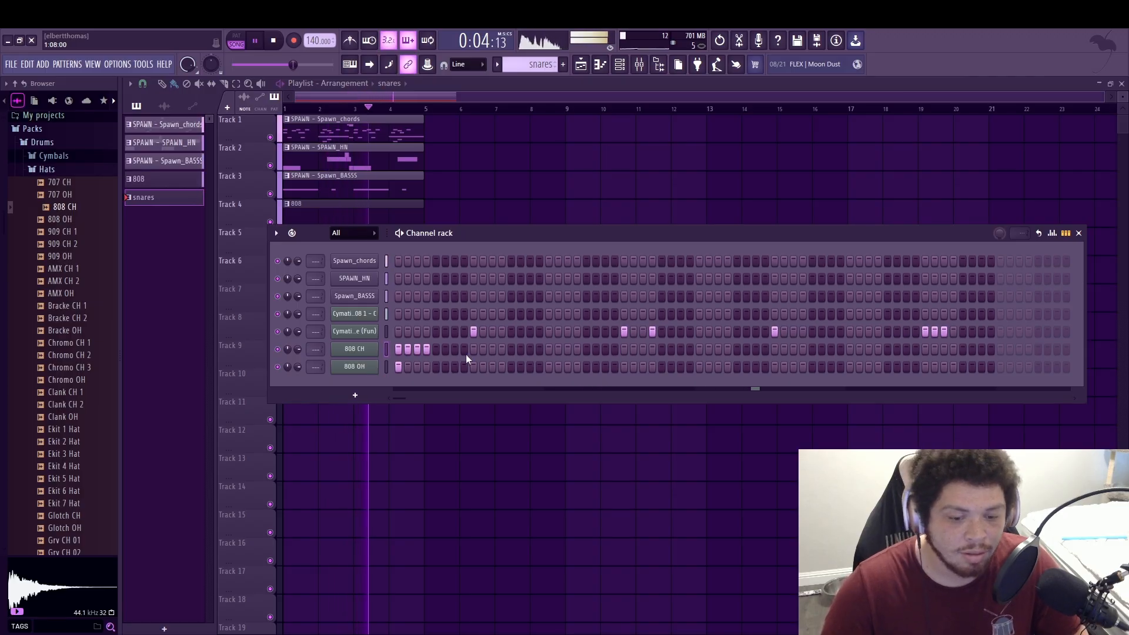
key(space)
key(space)
Try extra 808 CH hits on steps 12, 15, 18 and 20 against the song and clear them again
click(501, 349)
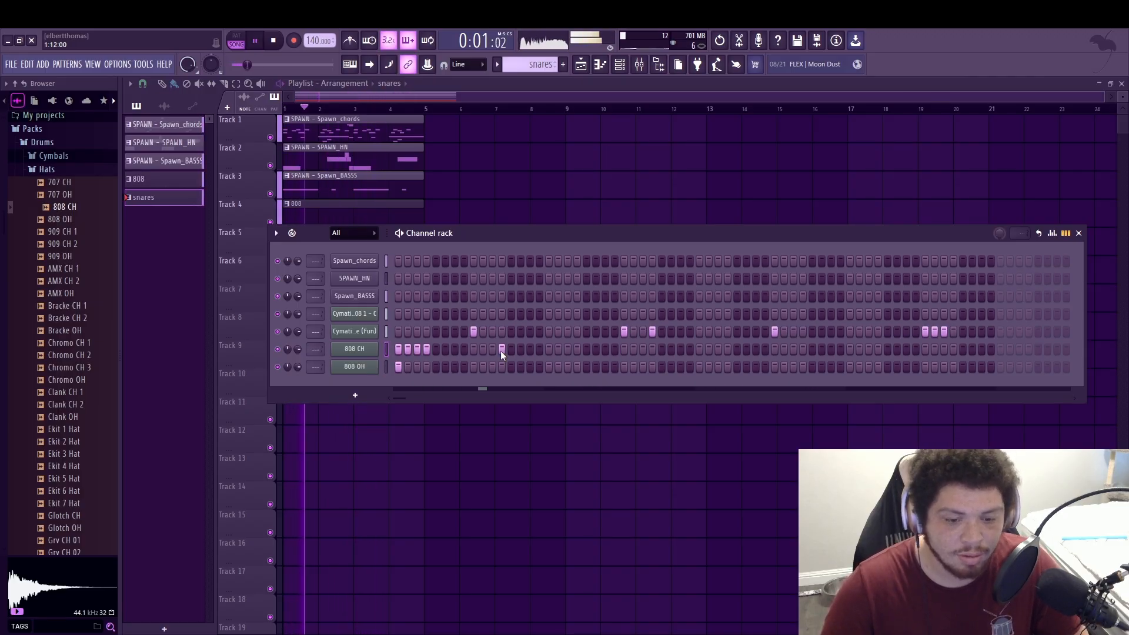
click(529, 349)
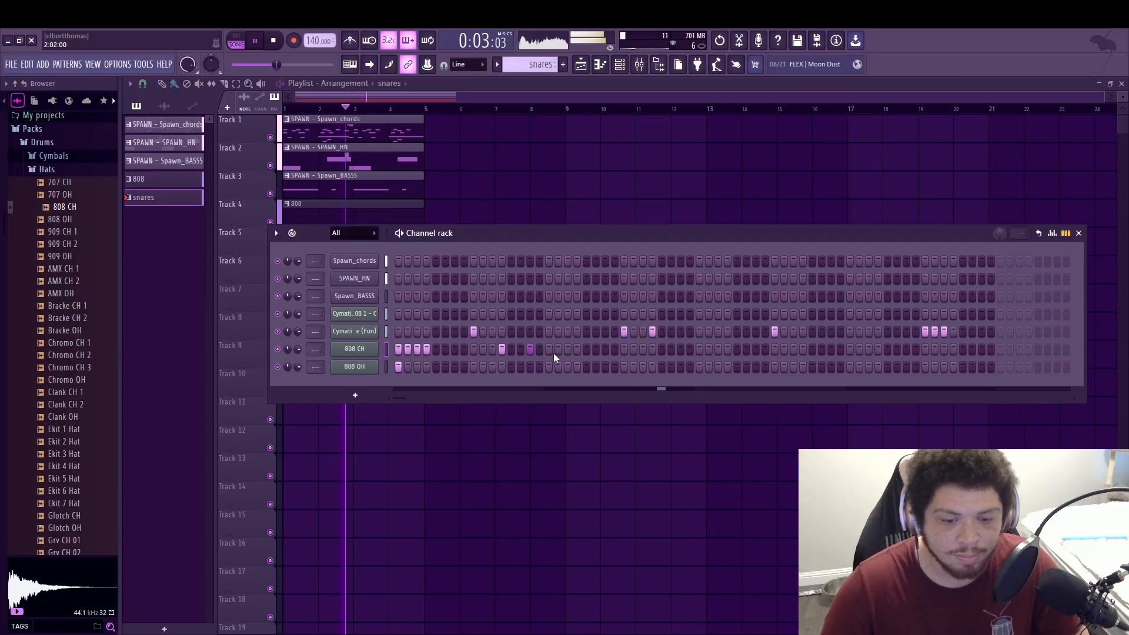
click(558, 349)
click(577, 348)
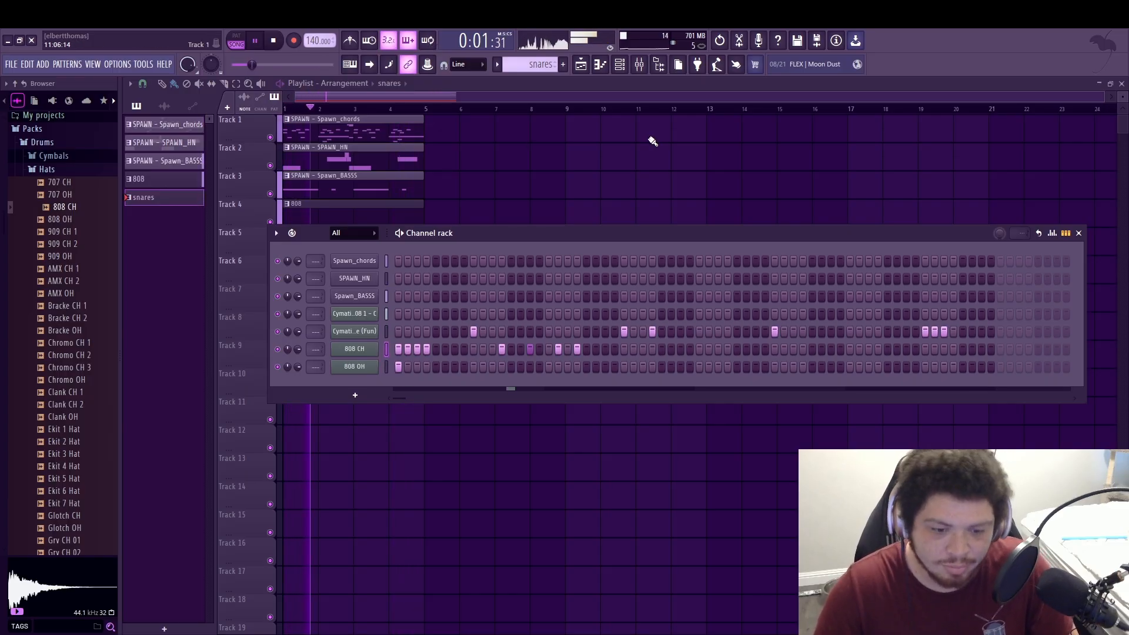
right_click(577, 349)
right_click(558, 349)
right_click(530, 349)
right_click(502, 349)
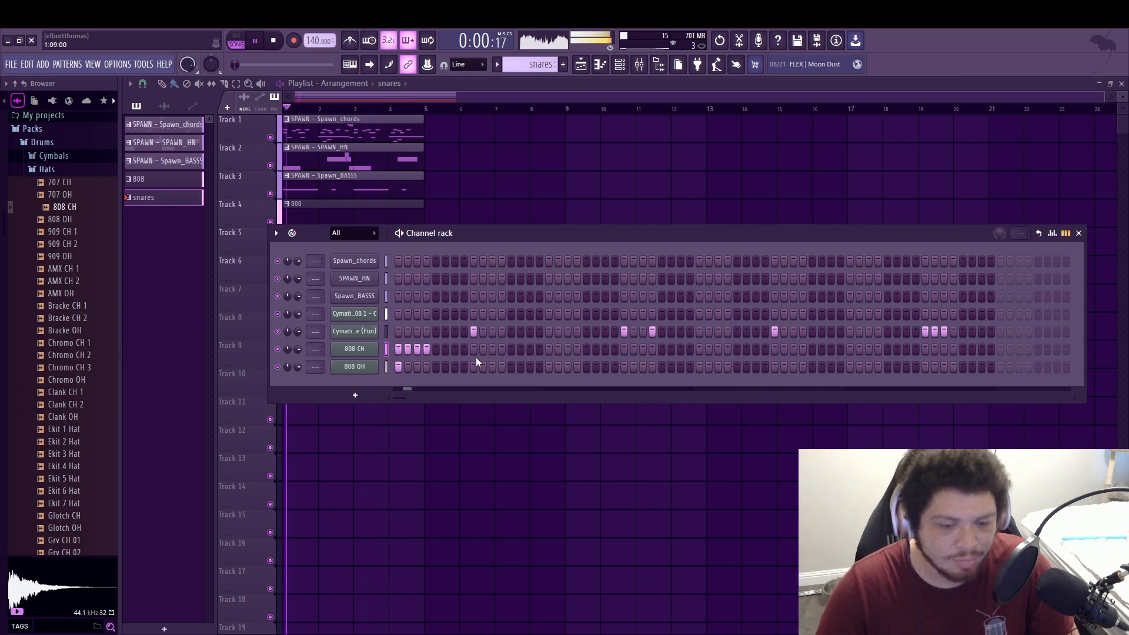
key(space)
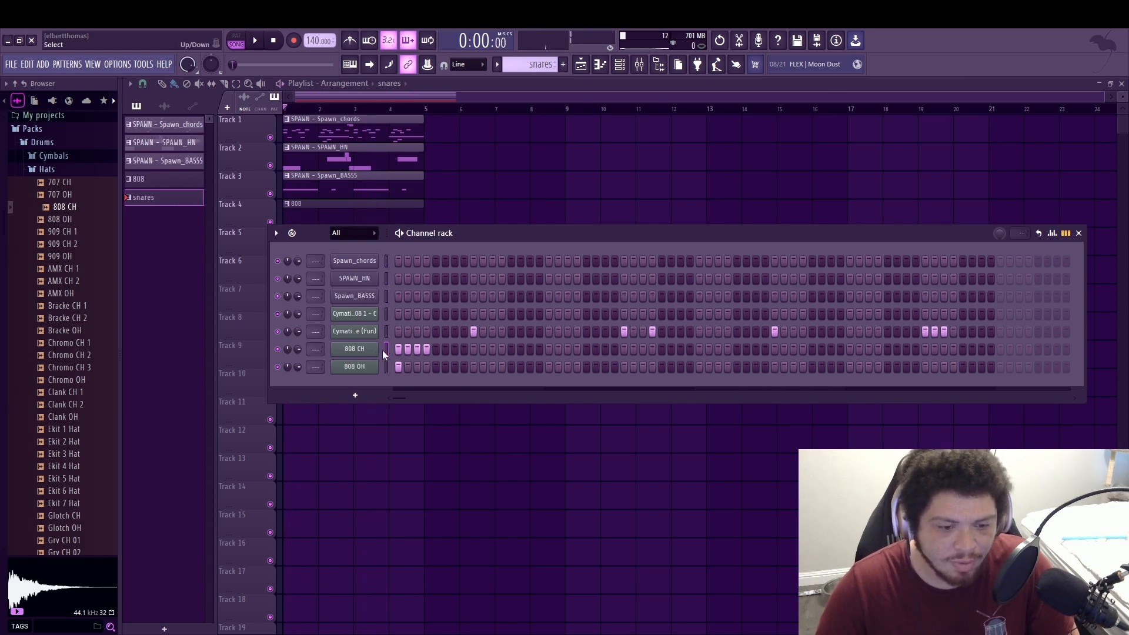
key(space)
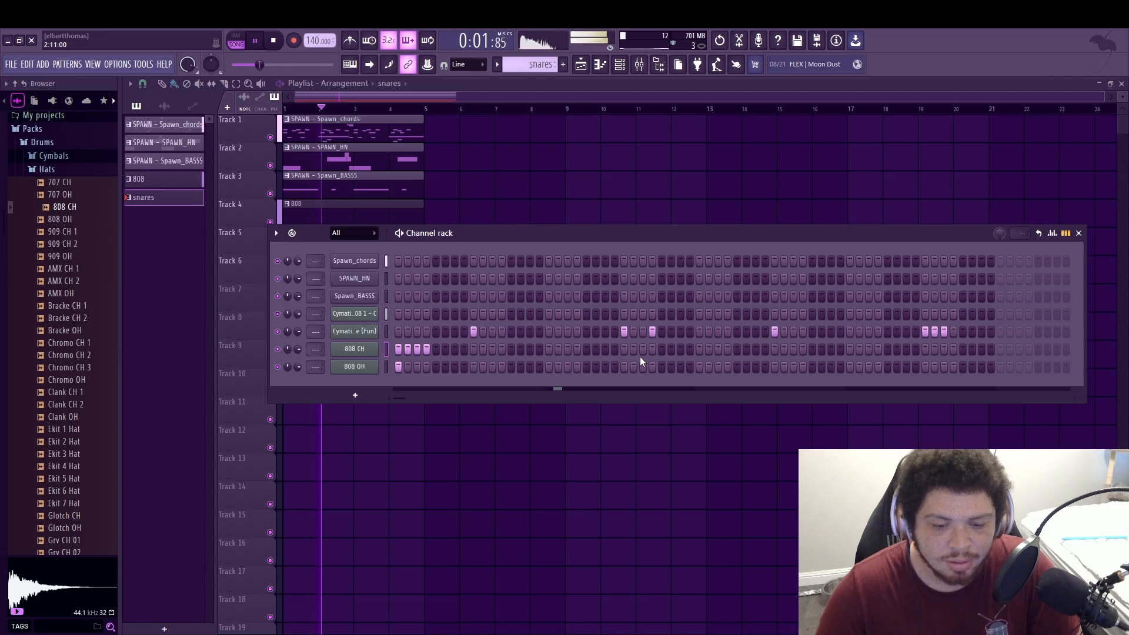
Restart the song and add 808 CH hits on steps 17, 18, 26 and 27
drag(651, 353, 669, 352)
key(space)
key(space)
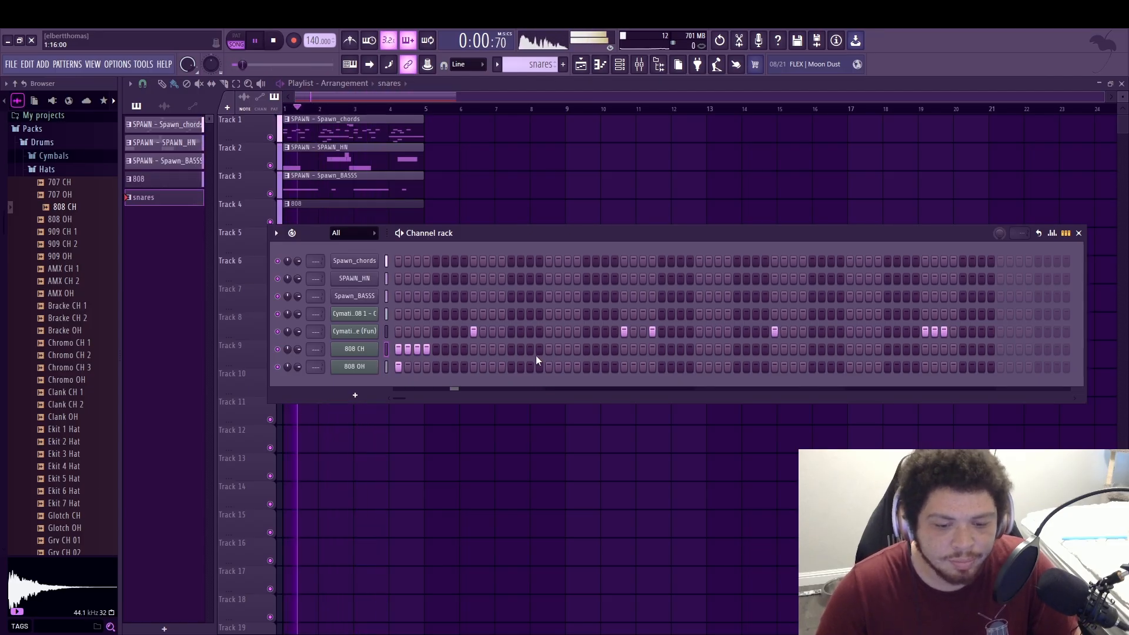
drag(548, 351, 559, 350)
click(634, 349)
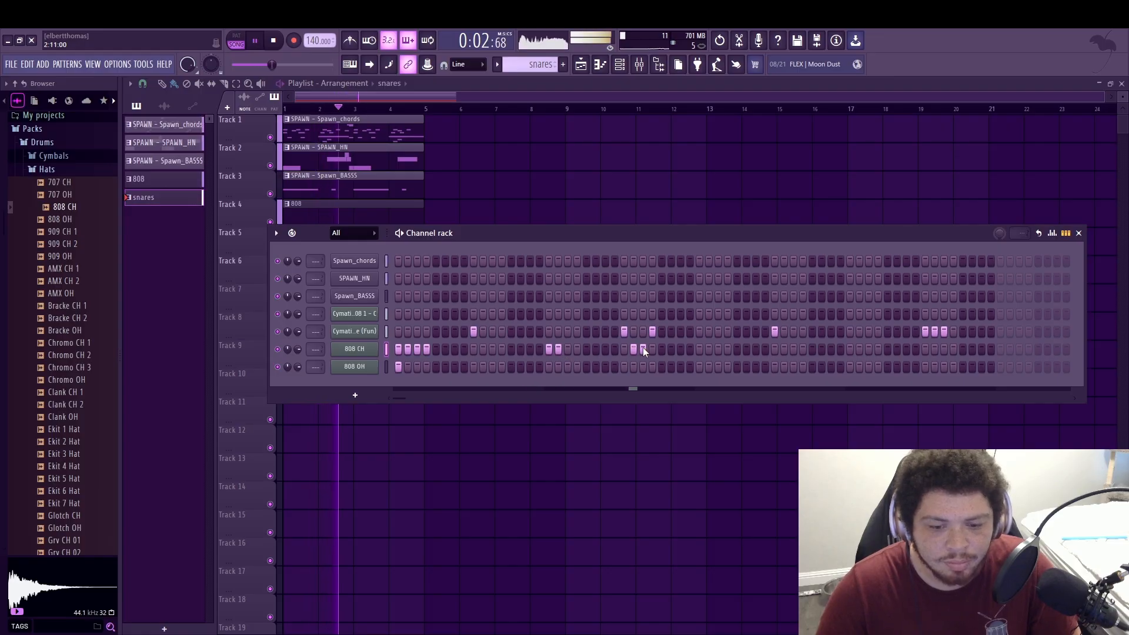
click(643, 349)
Add 808 CH hits on steps 33, 35, 37, 39 and 55 while the song plays
click(689, 349)
click(690, 349)
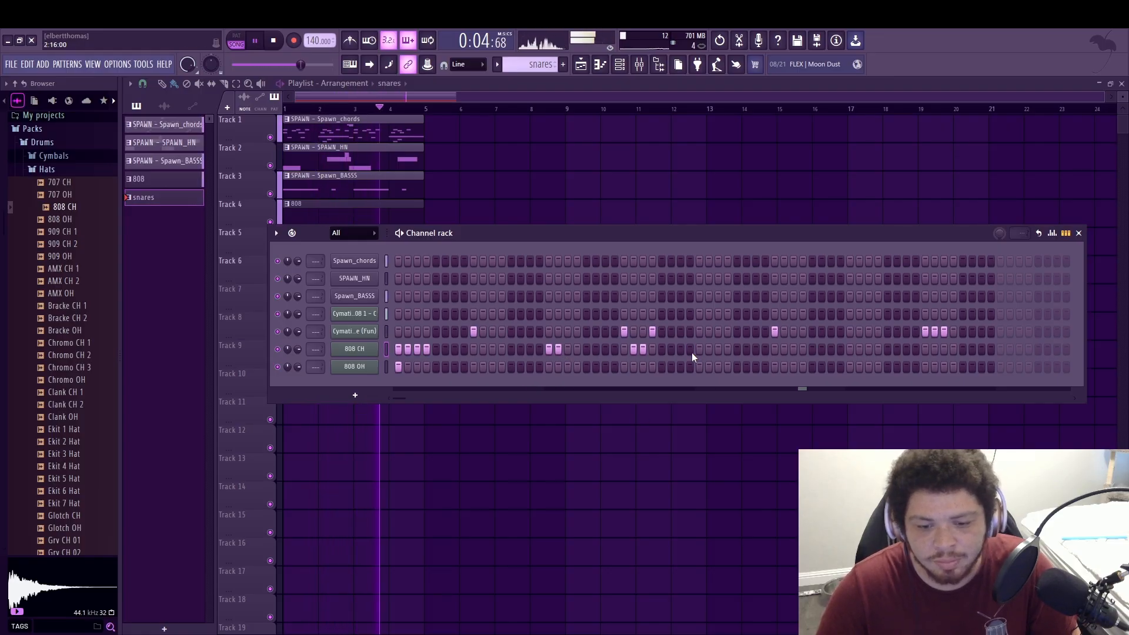
click(906, 350)
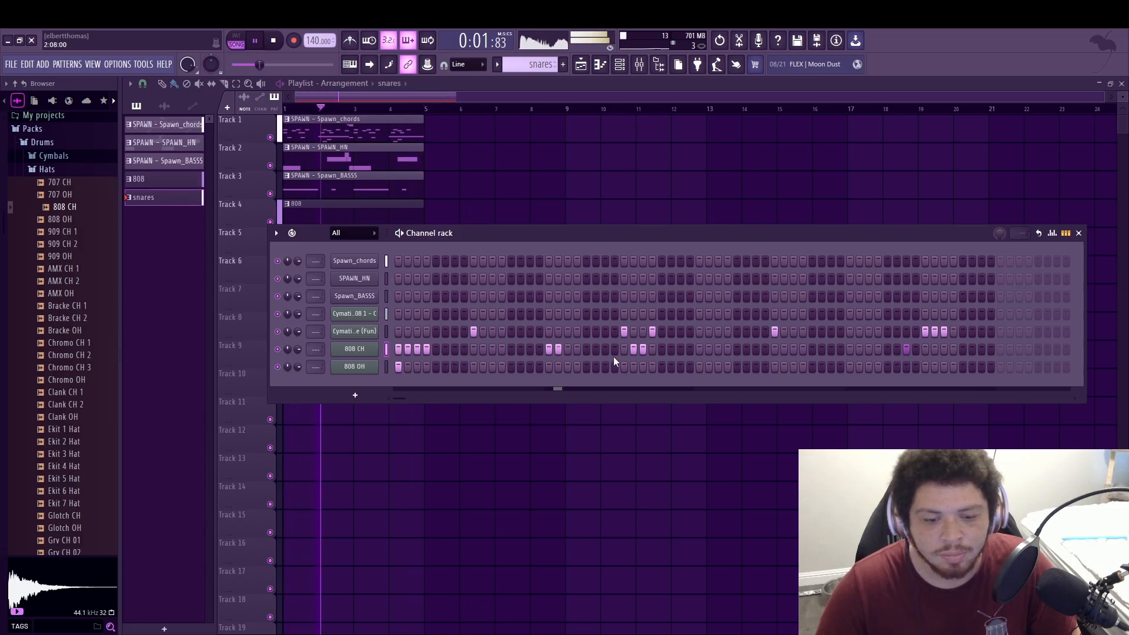
click(699, 349)
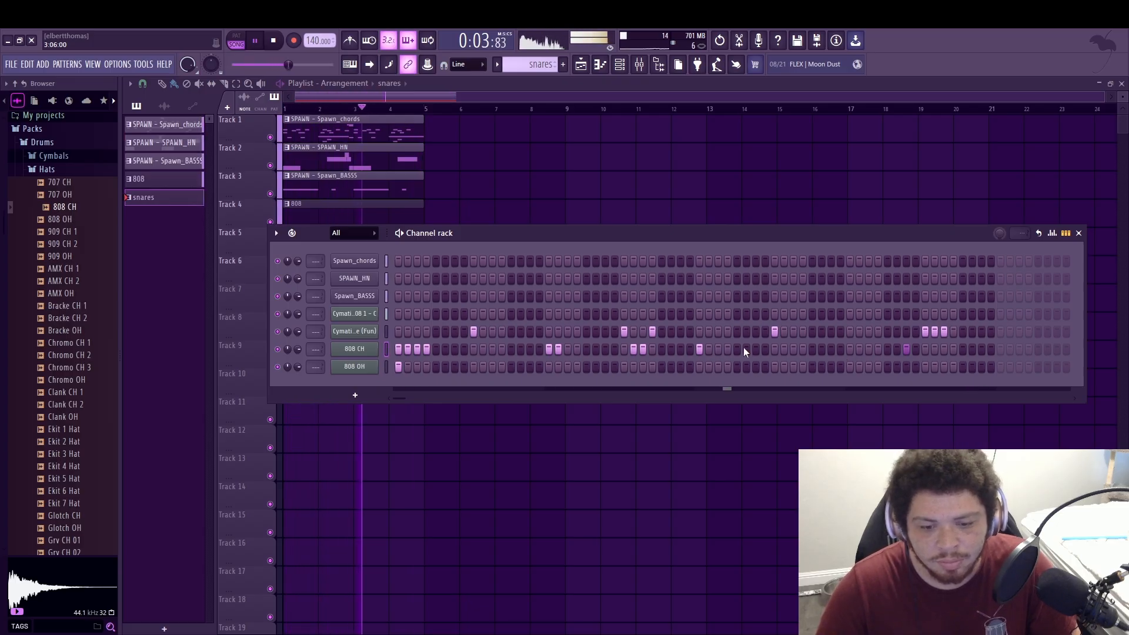
click(719, 350)
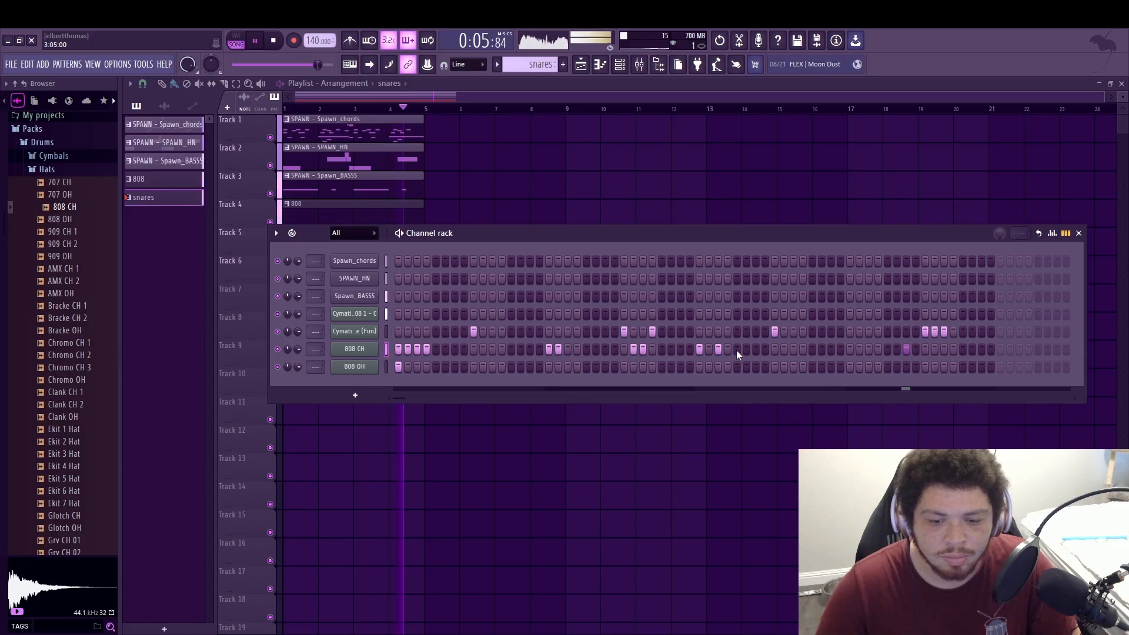
click(737, 349)
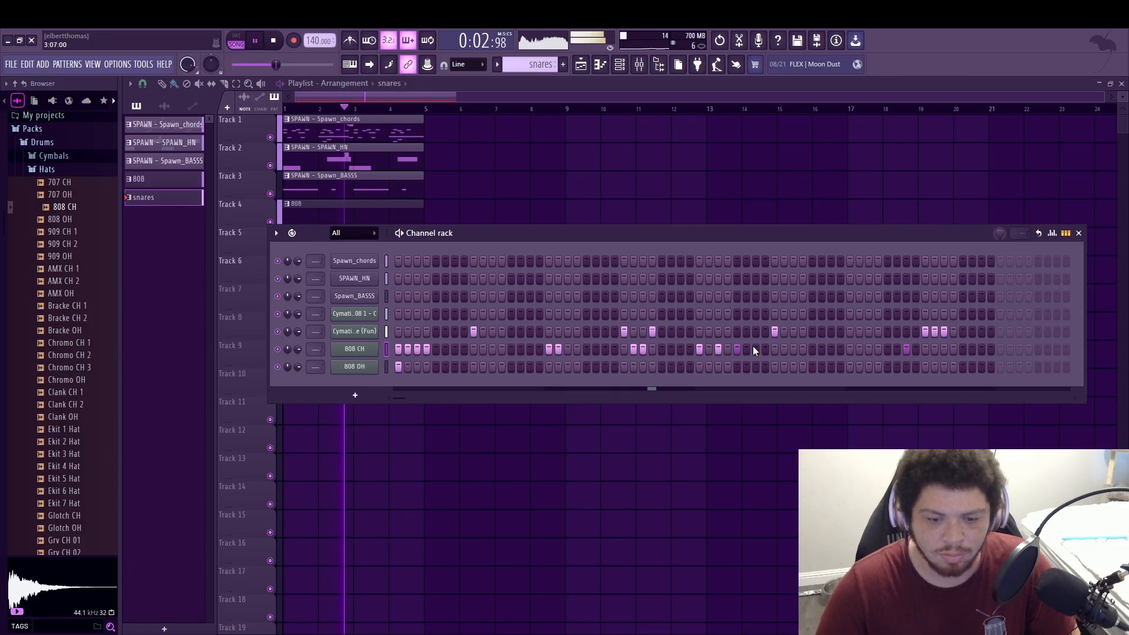
click(754, 350)
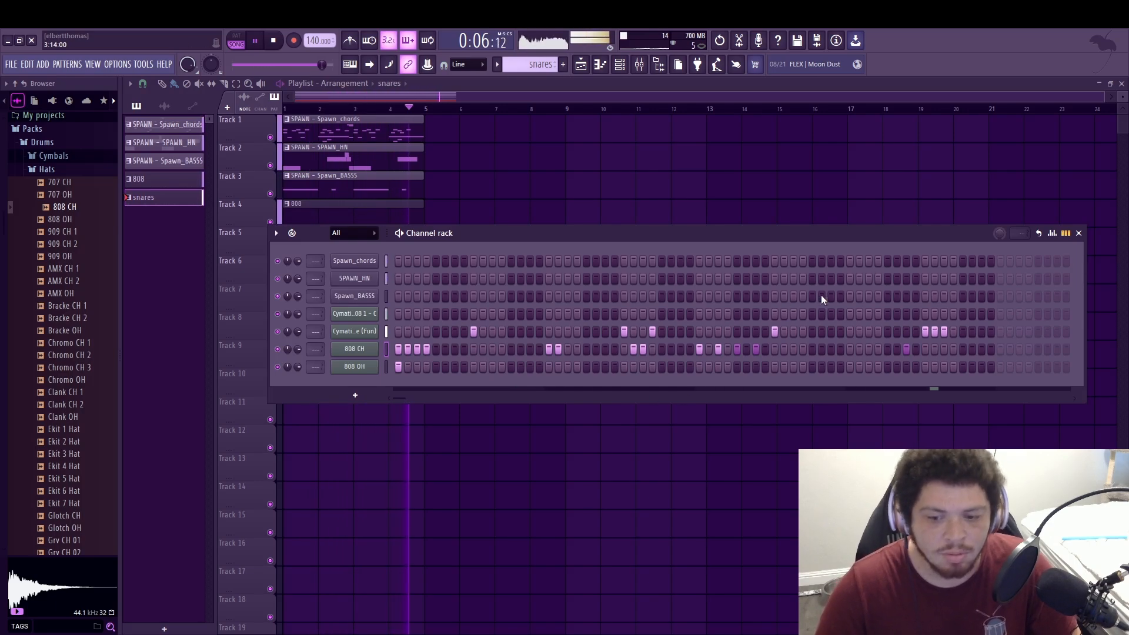
Switch from the snares pattern to the 808 pattern and show its Bang 808 notes in the piano roll
key(F6)
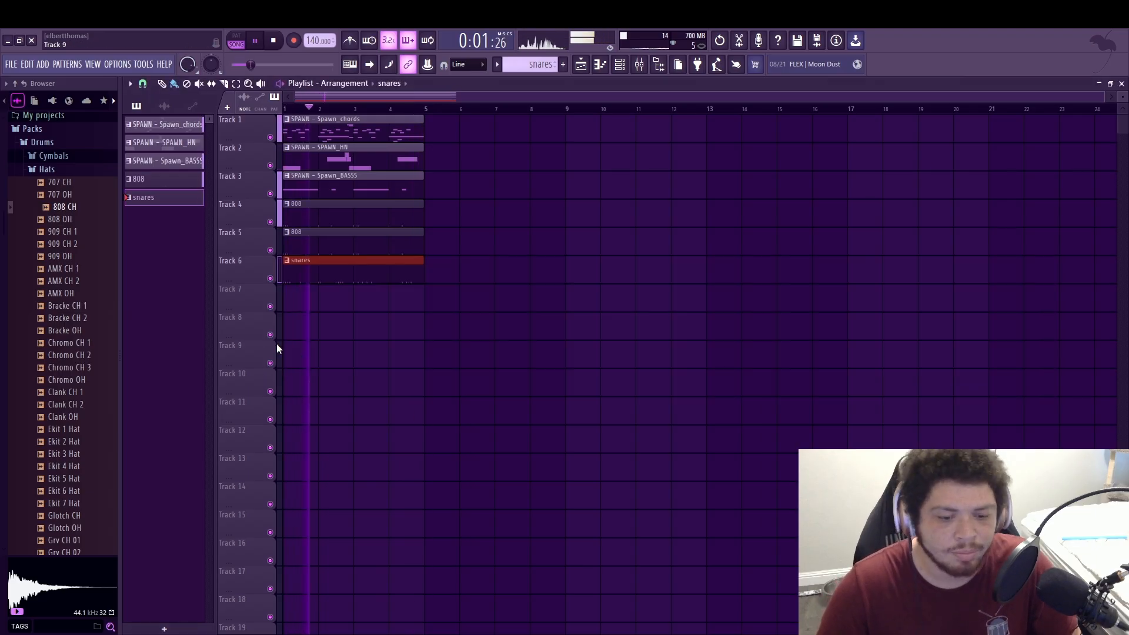
click(148, 180)
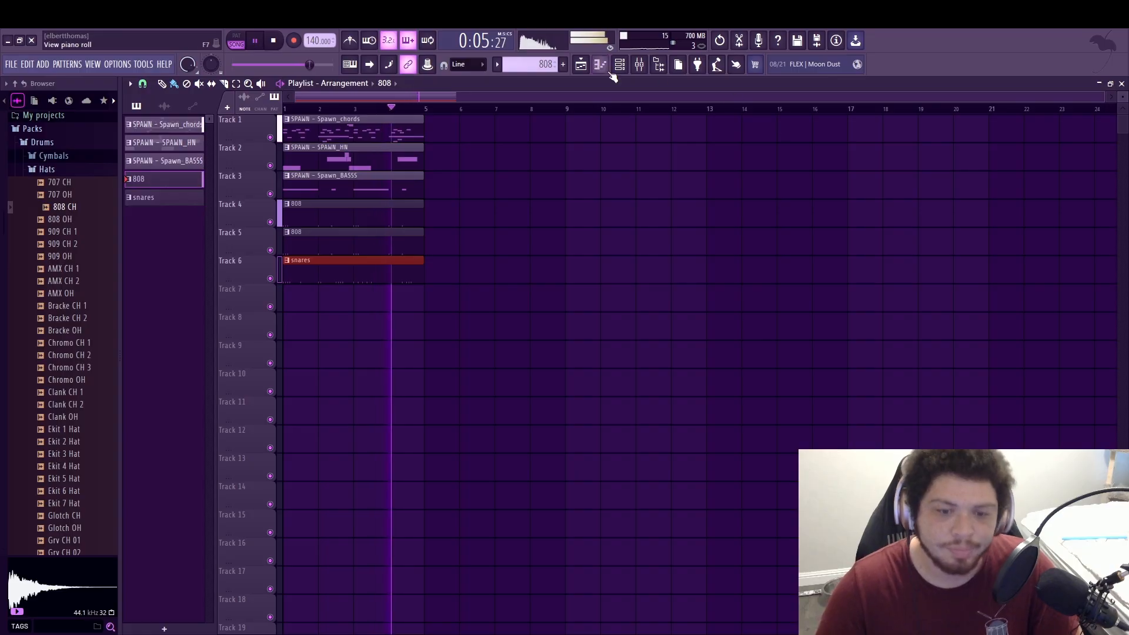
key(space)
click(582, 65)
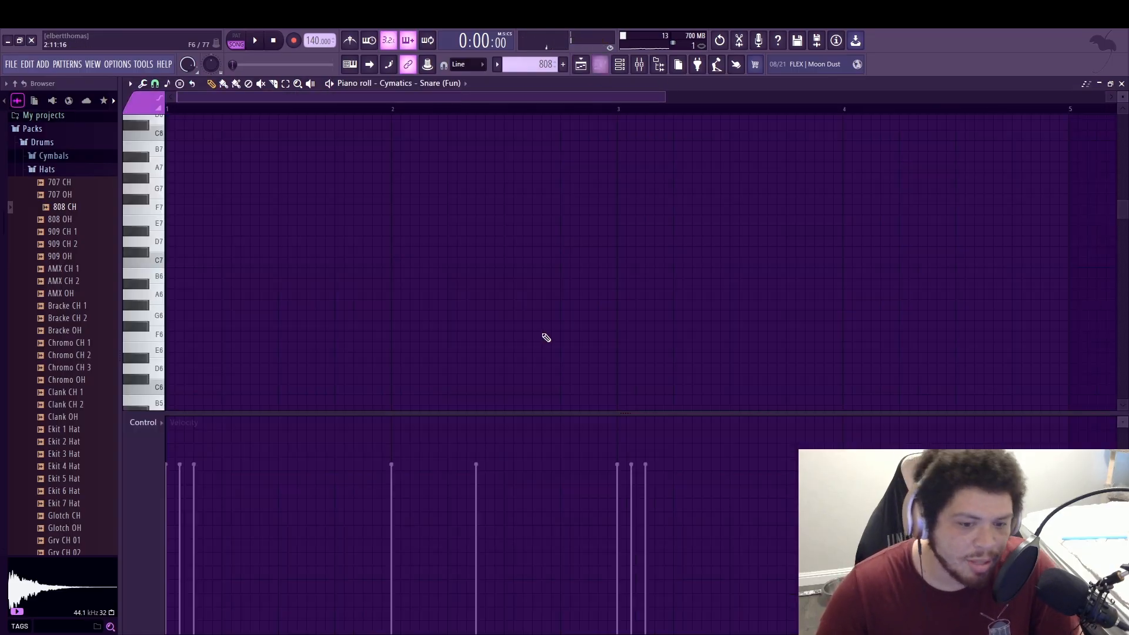
scroll(545, 338, down, 8)
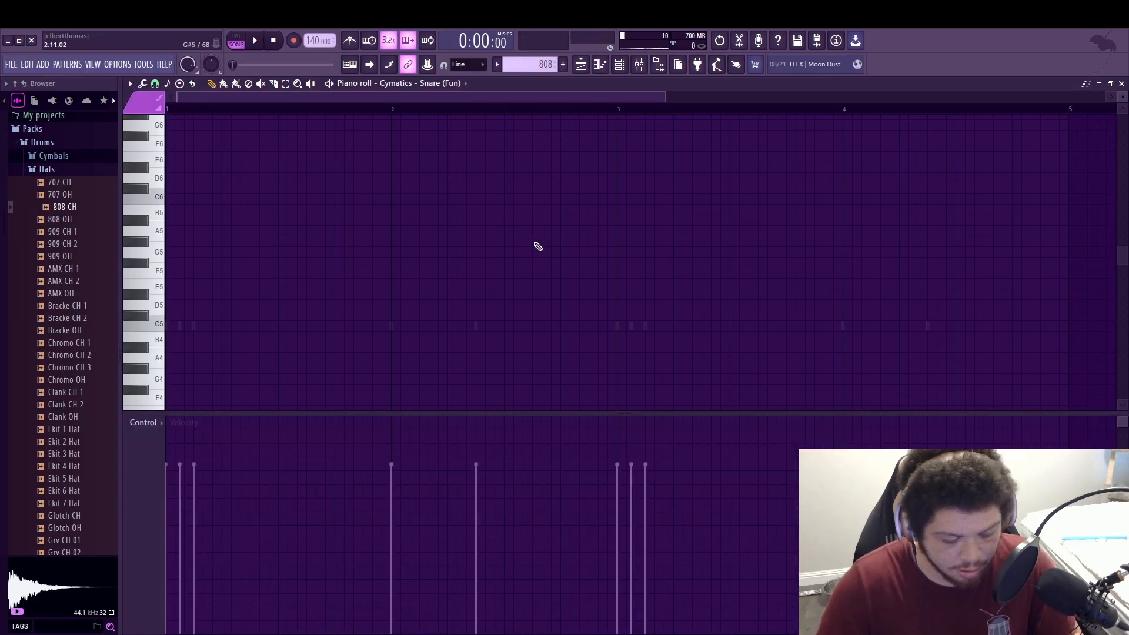
key(Down)
key(space)
key(space)
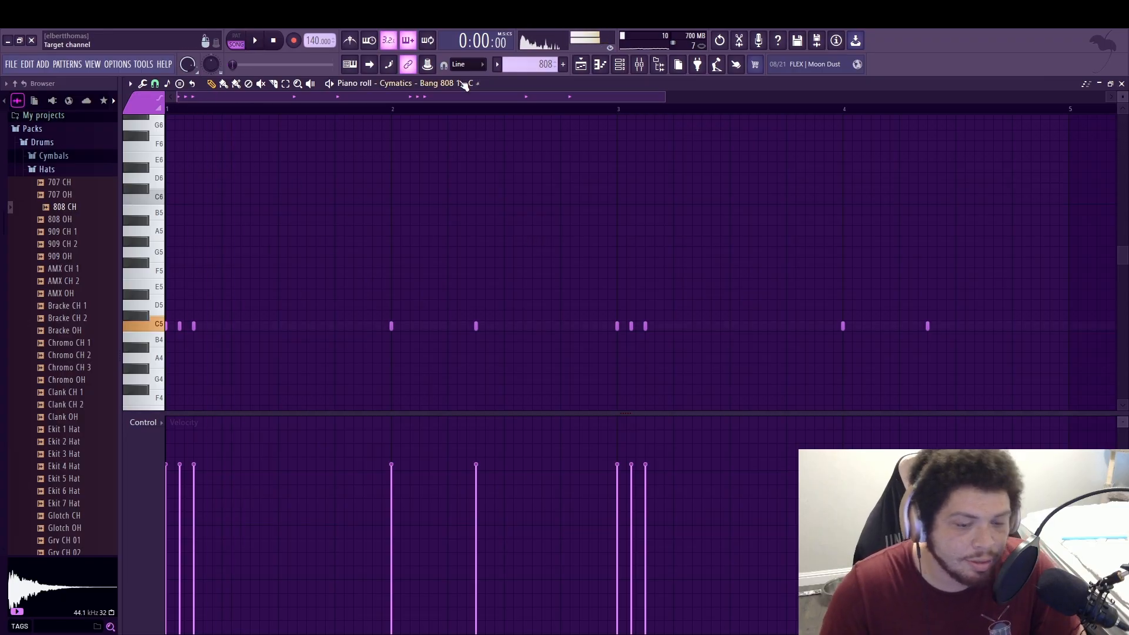
Set the Bang 808's volume envelope to zero attack, full hold, zero decay and zero sustain, auditioning the song between changes
click(621, 65)
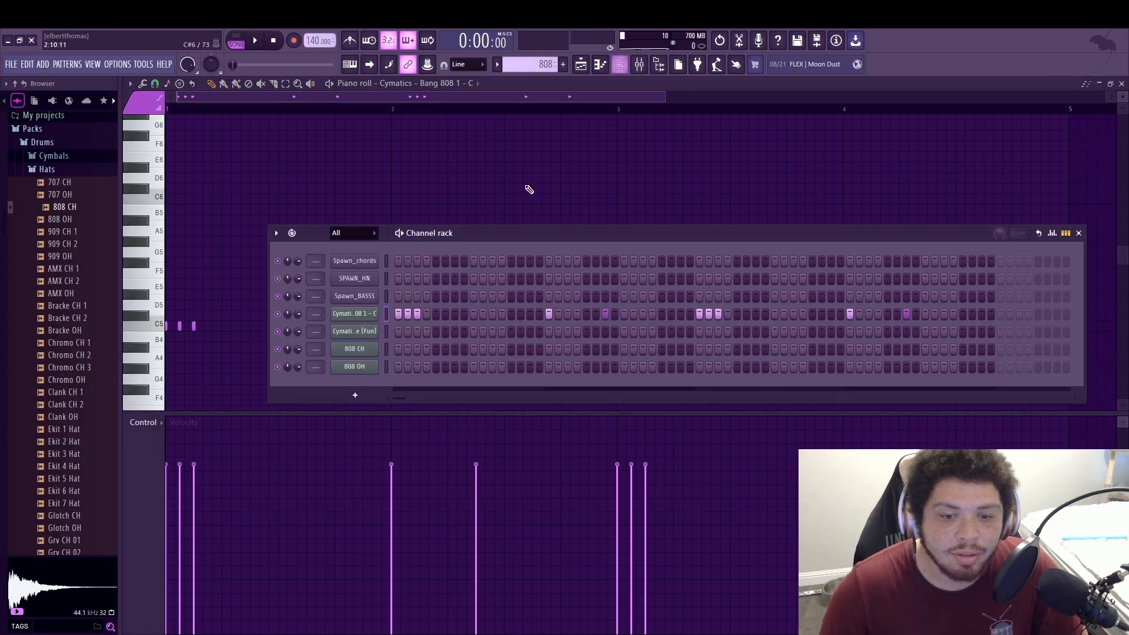
click(373, 320)
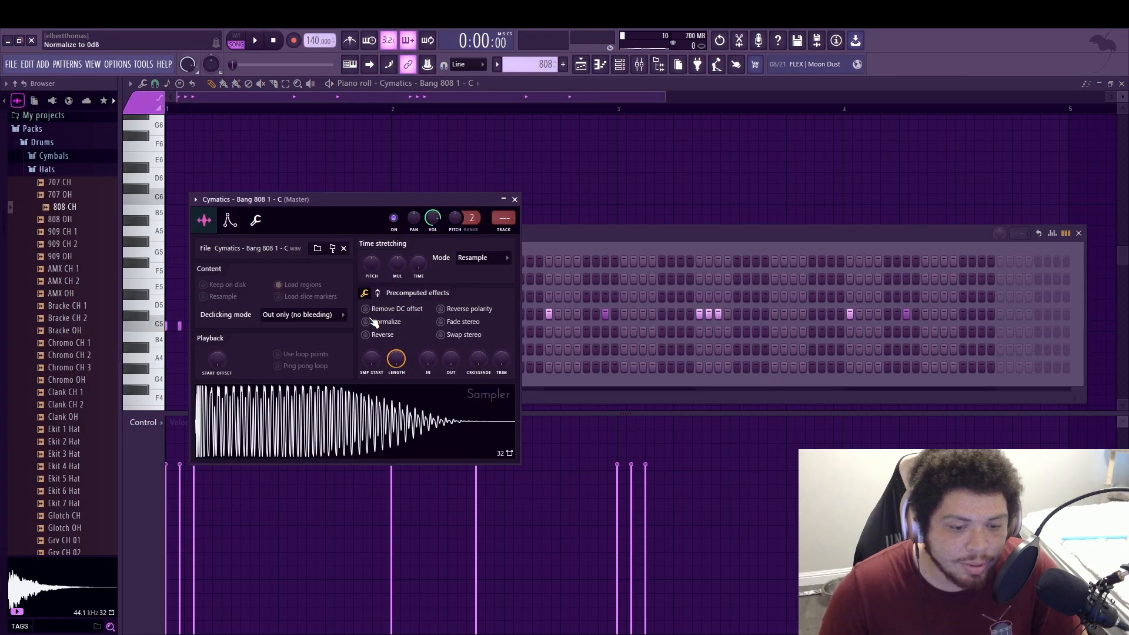
click(230, 221)
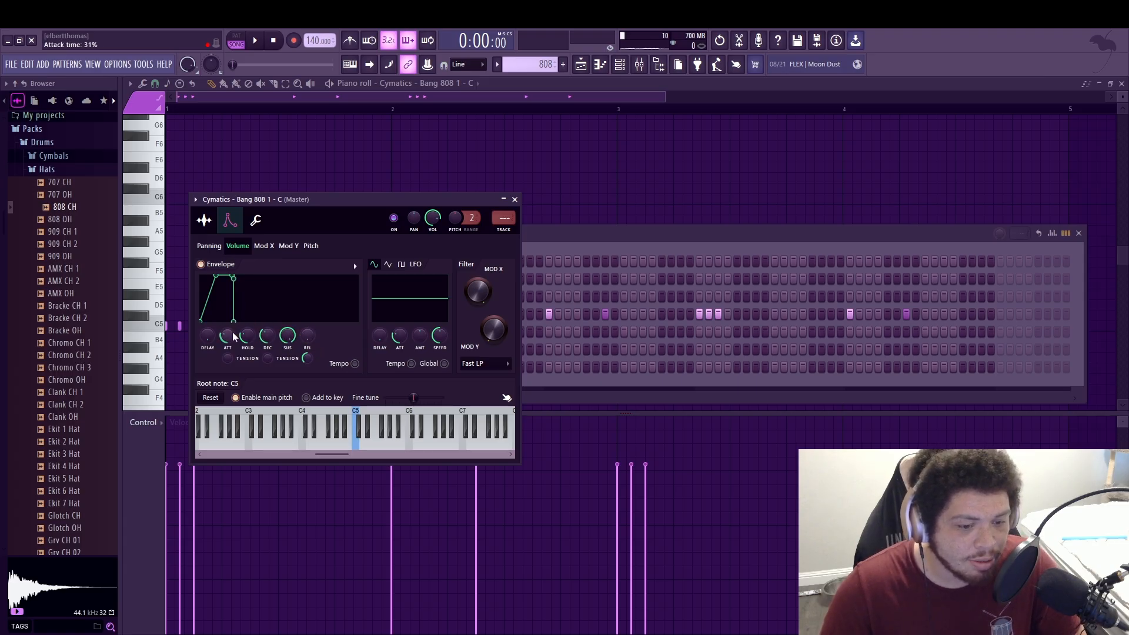
drag(233, 337, 233, 364)
key(space)
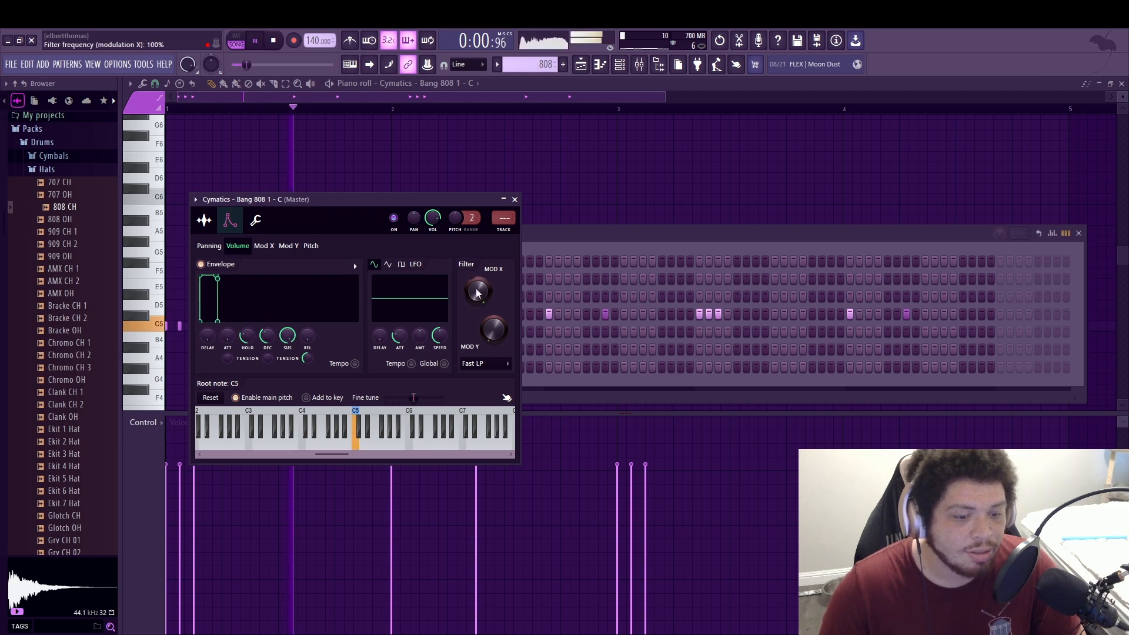
key(space)
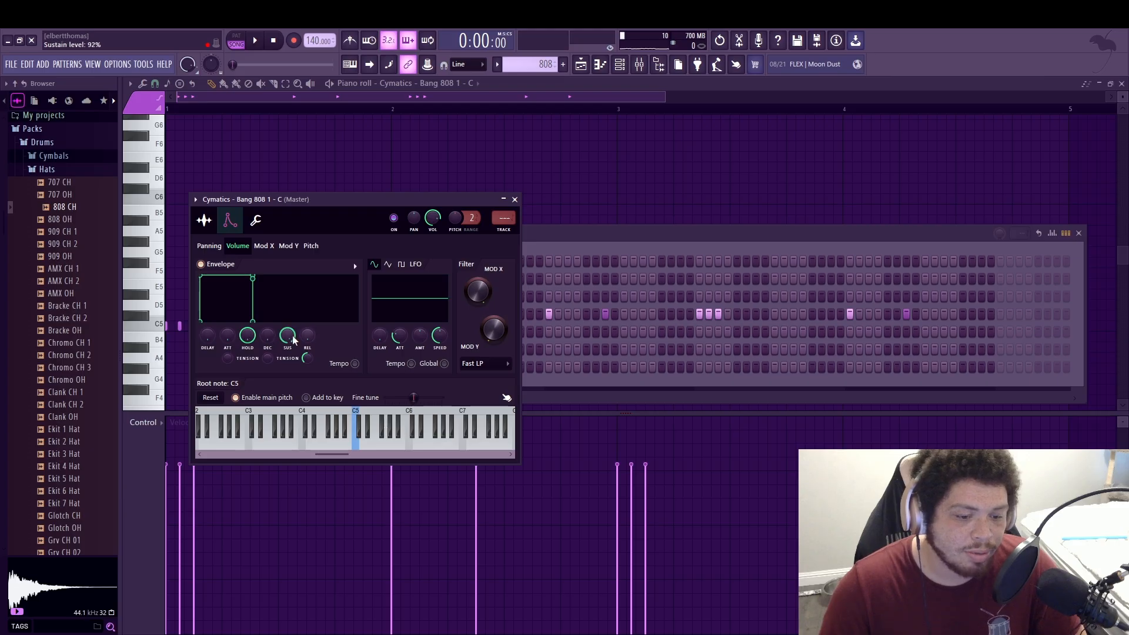
key(space)
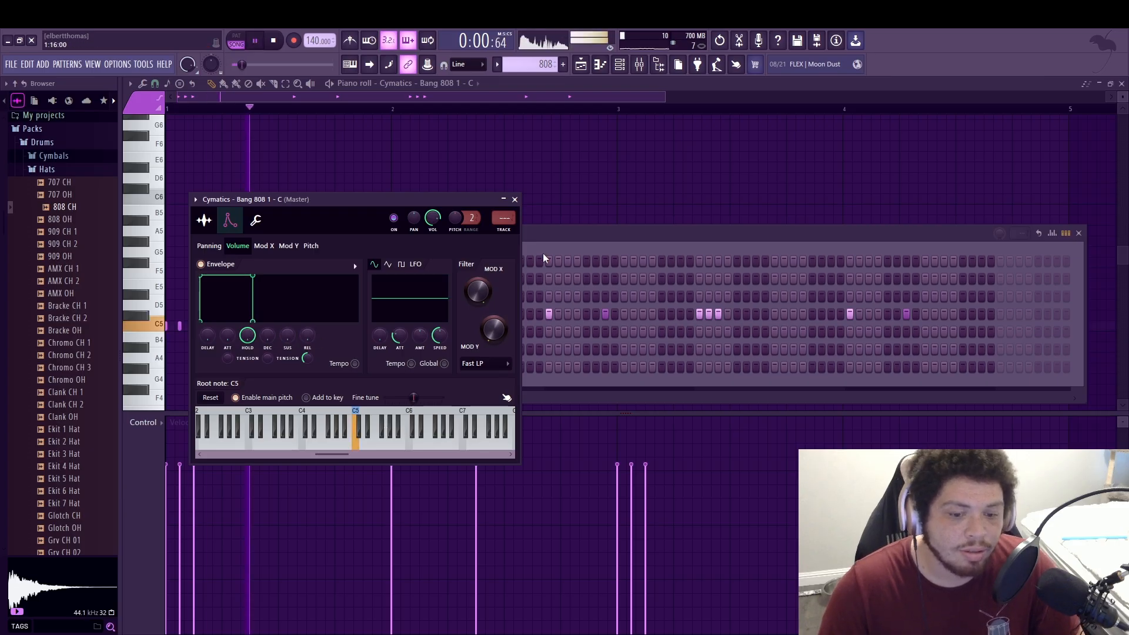
key(Escape)
key(space)
Lengthen the first Bang 808 note of bar 1 and the first two notes of bar 3 to about two thirds of a step
drag(585, 234, 791, 388)
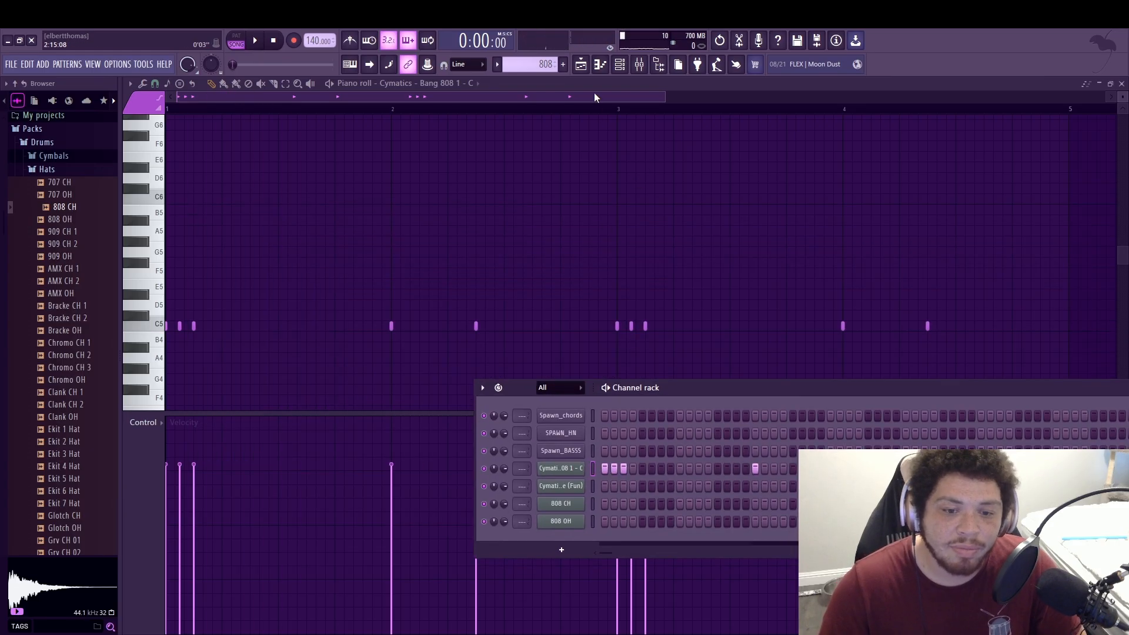
scroll(214, 344, up, 3)
drag(312, 98, 257, 105)
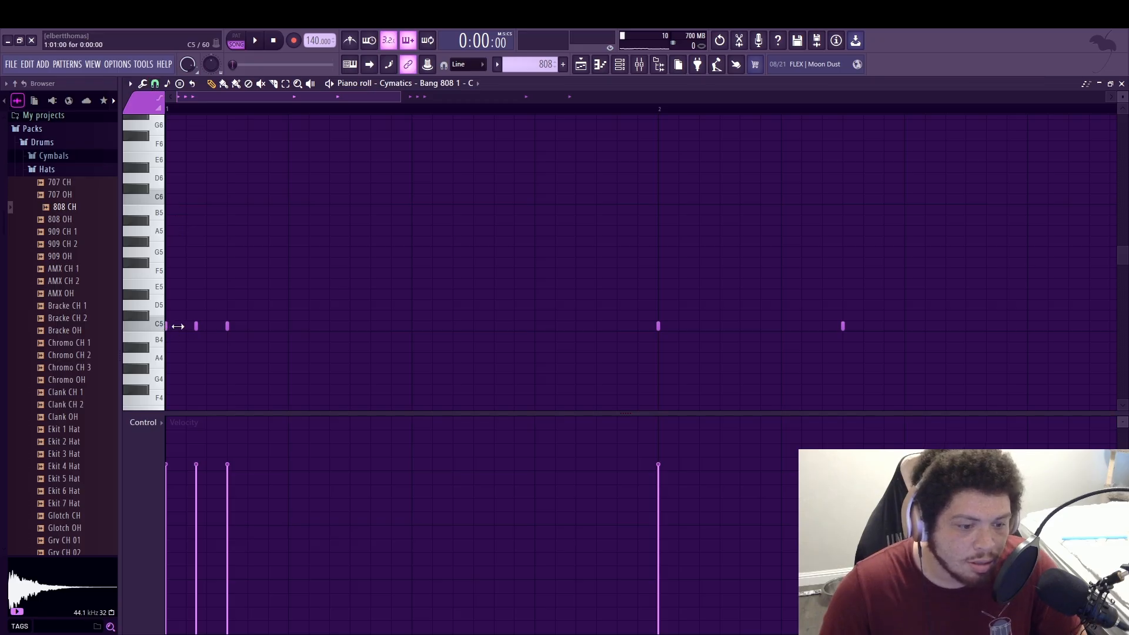
key(space)
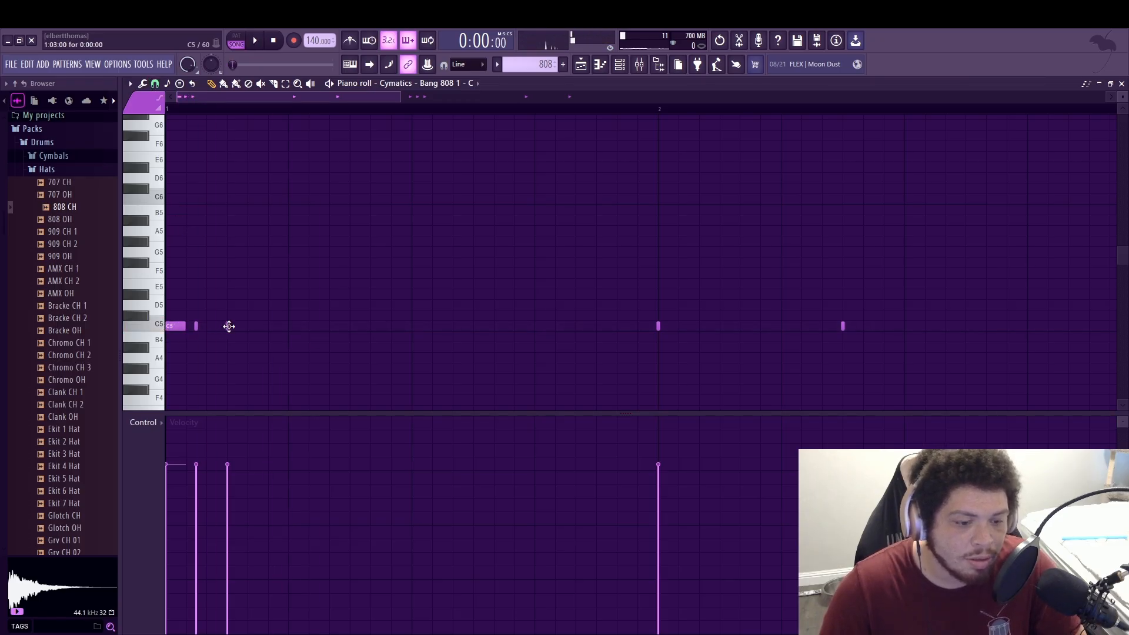
click(229, 325)
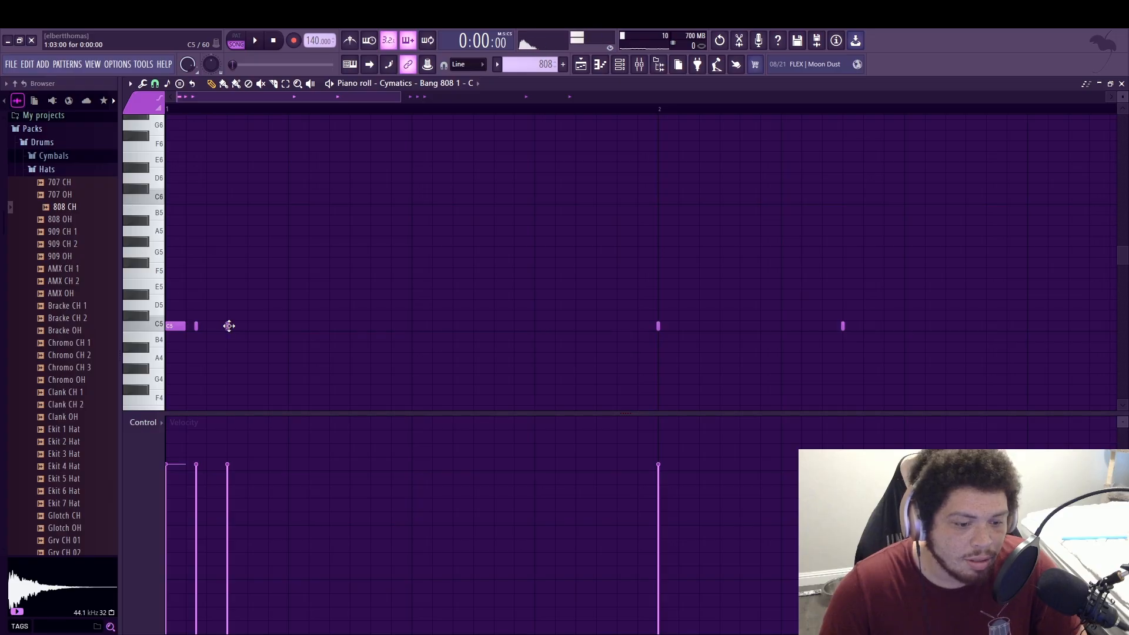
key(space)
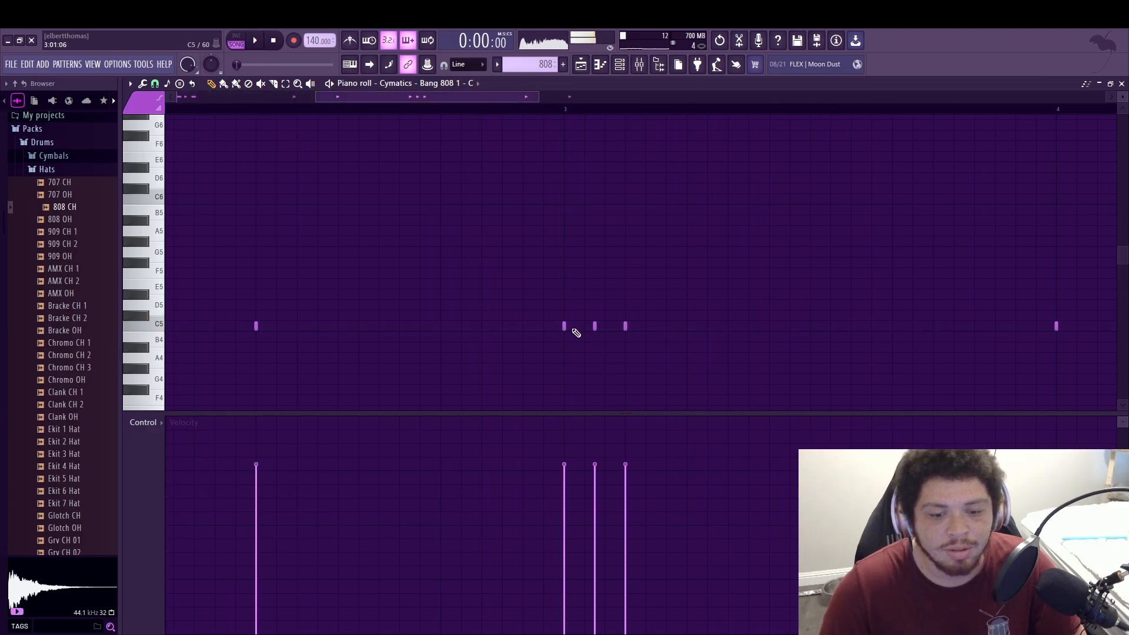
key(space)
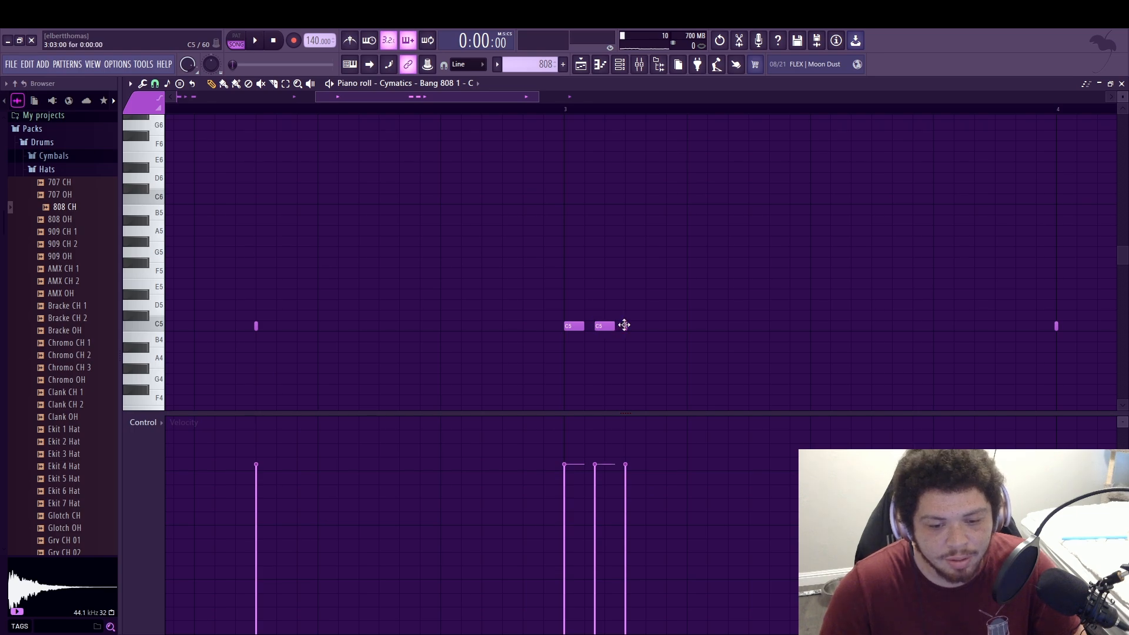
Raise the last 808 note in bar 4 two semitones to D5 and listen to the result
key(space)
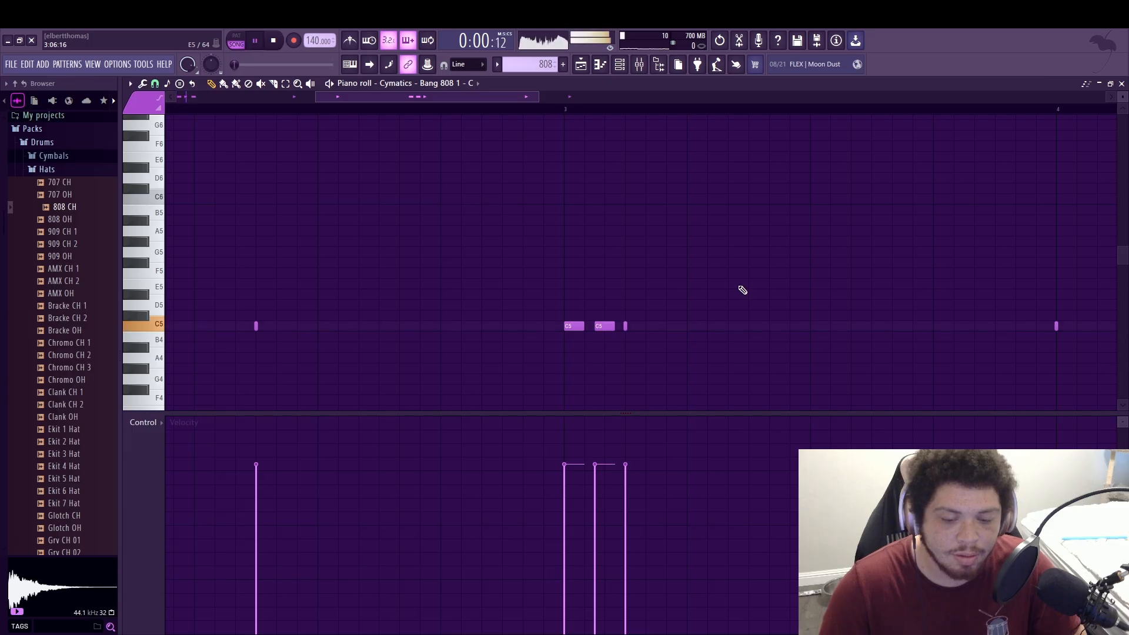
drag(484, 96, 411, 97)
scroll(713, 317, down, 5)
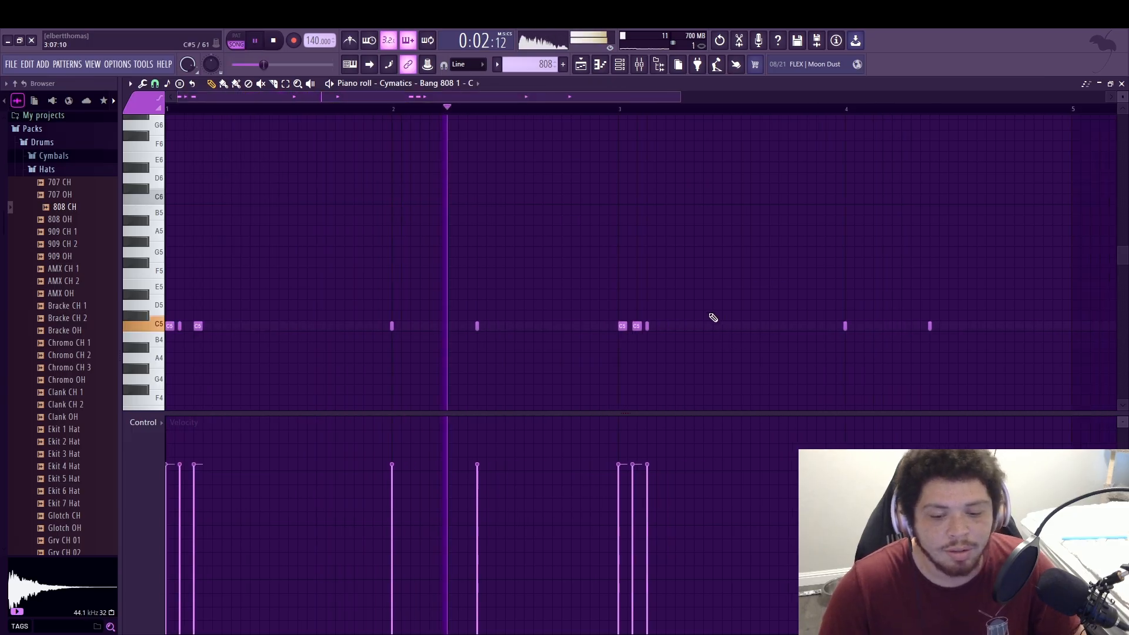
scroll(878, 291, down, 3)
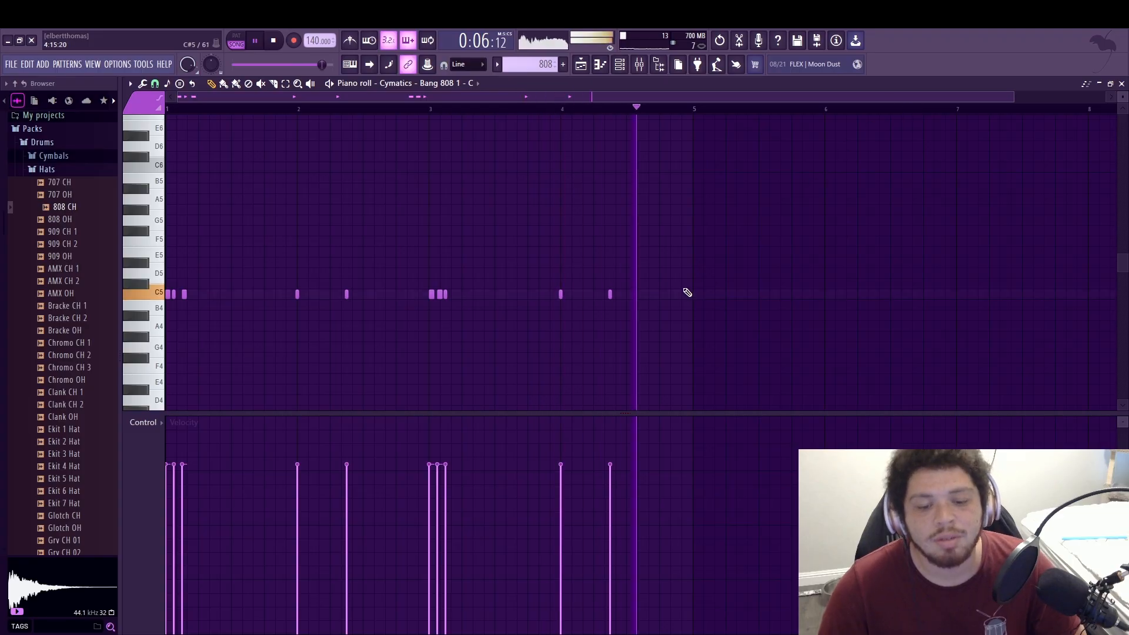
drag(653, 307, 567, 277)
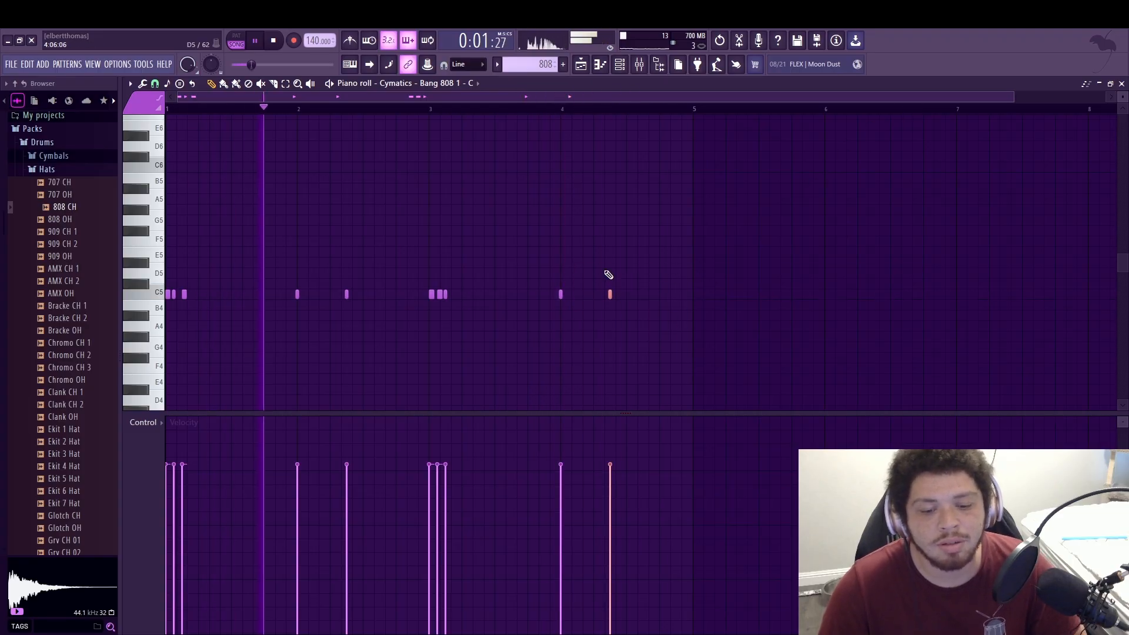
key(shift+Up)
key(shift+Up)
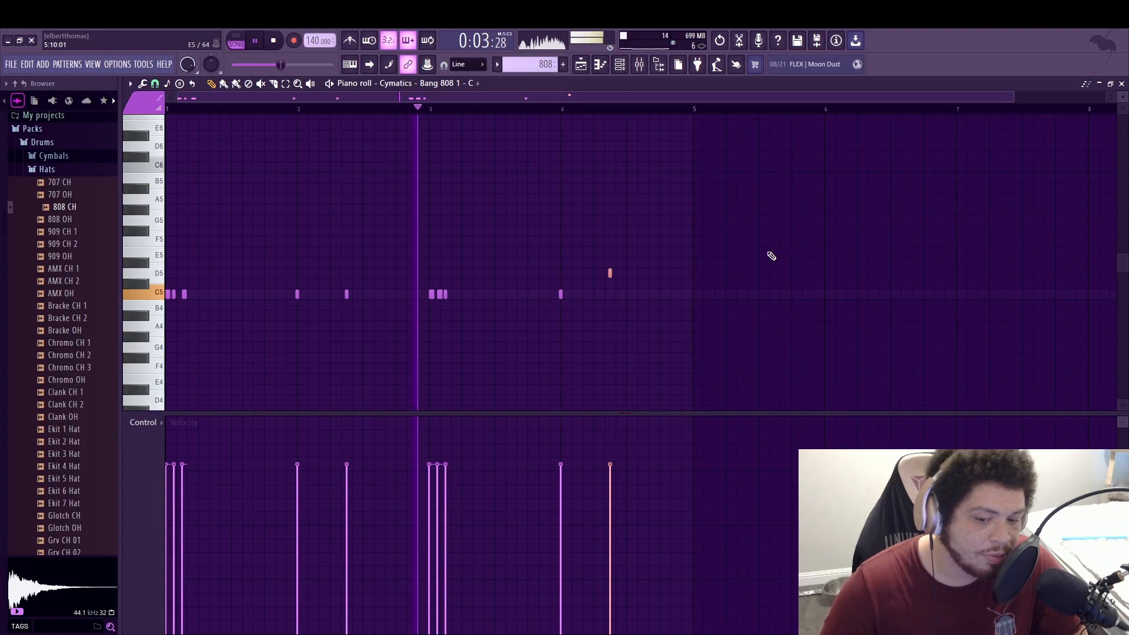
key(space)
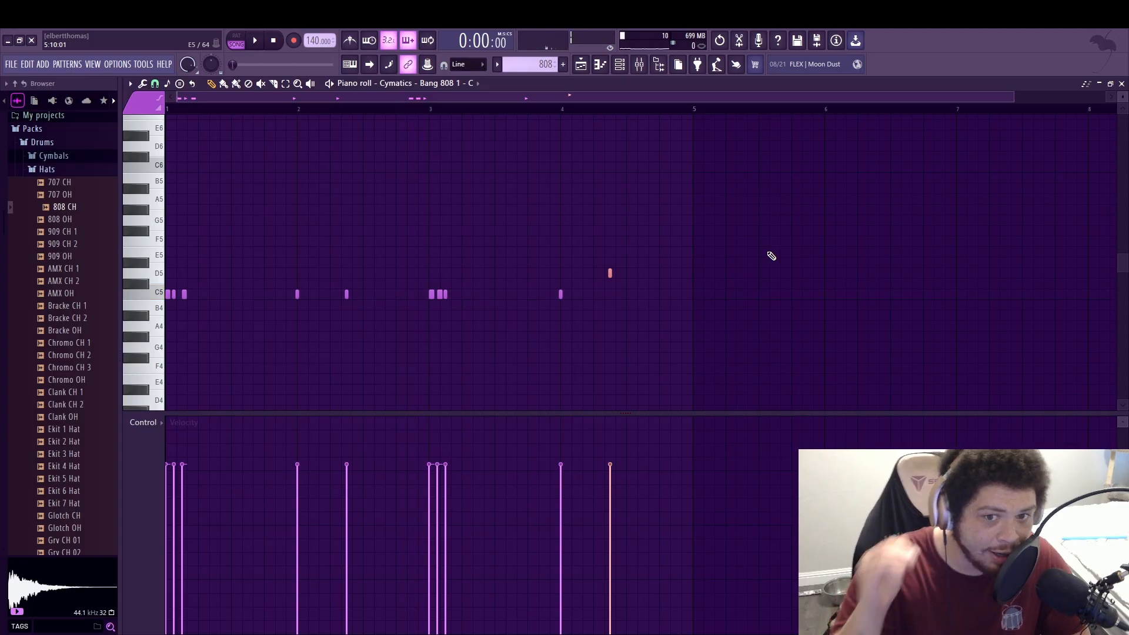
Lower the last 808 note in bar 4 to A4 and the second note in bar 2 to G4, checking by playback
key(space)
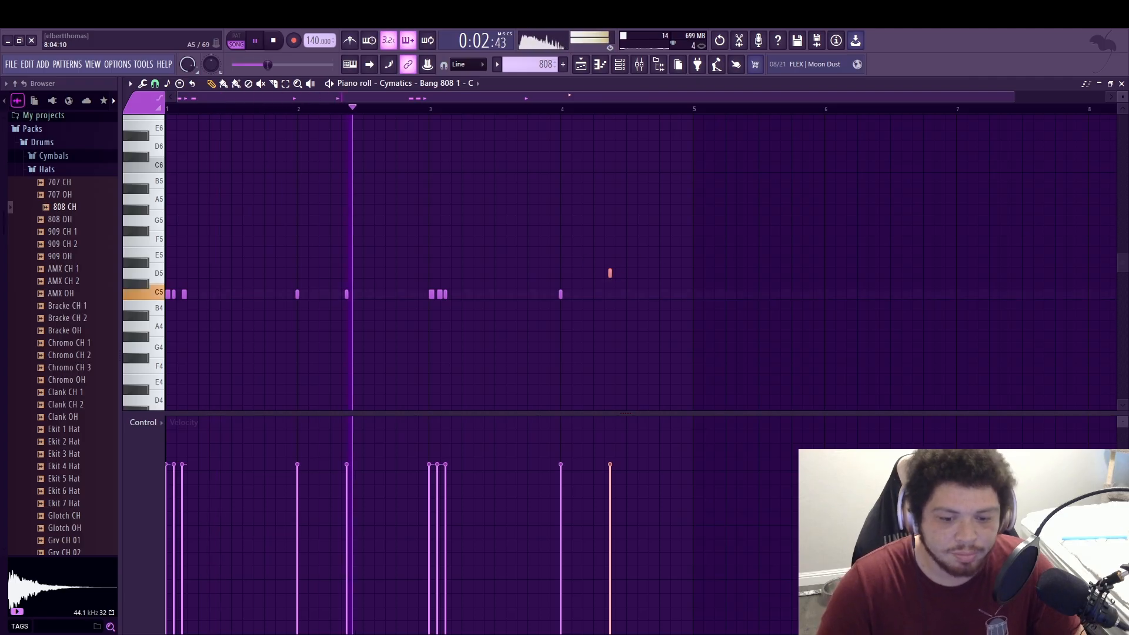
drag(610, 273, 609, 326)
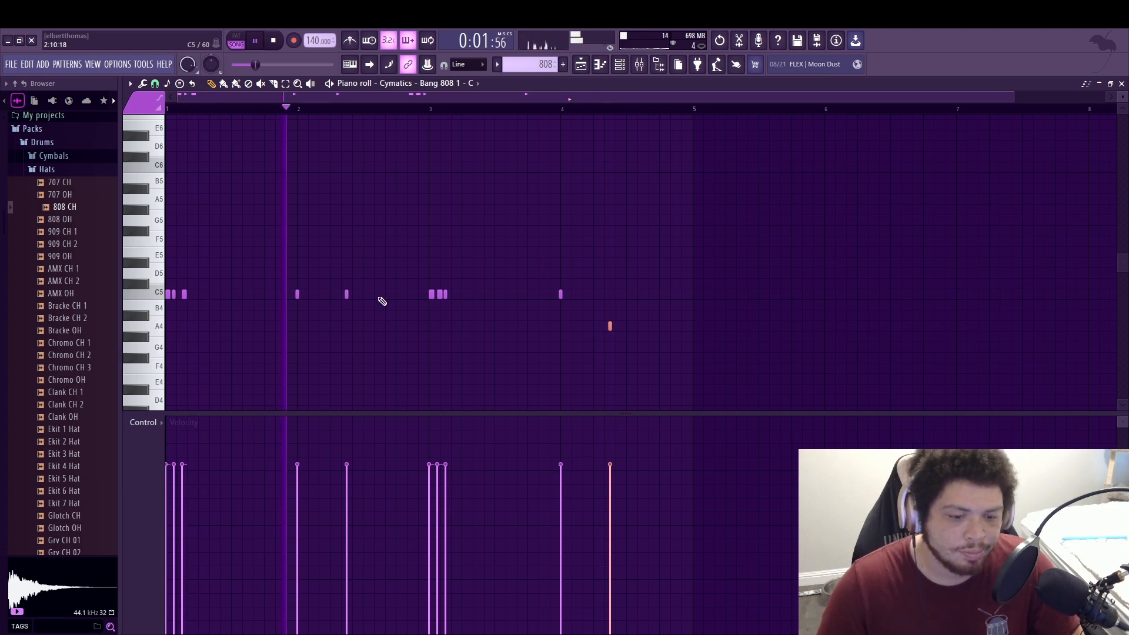
key(space)
click(346, 294)
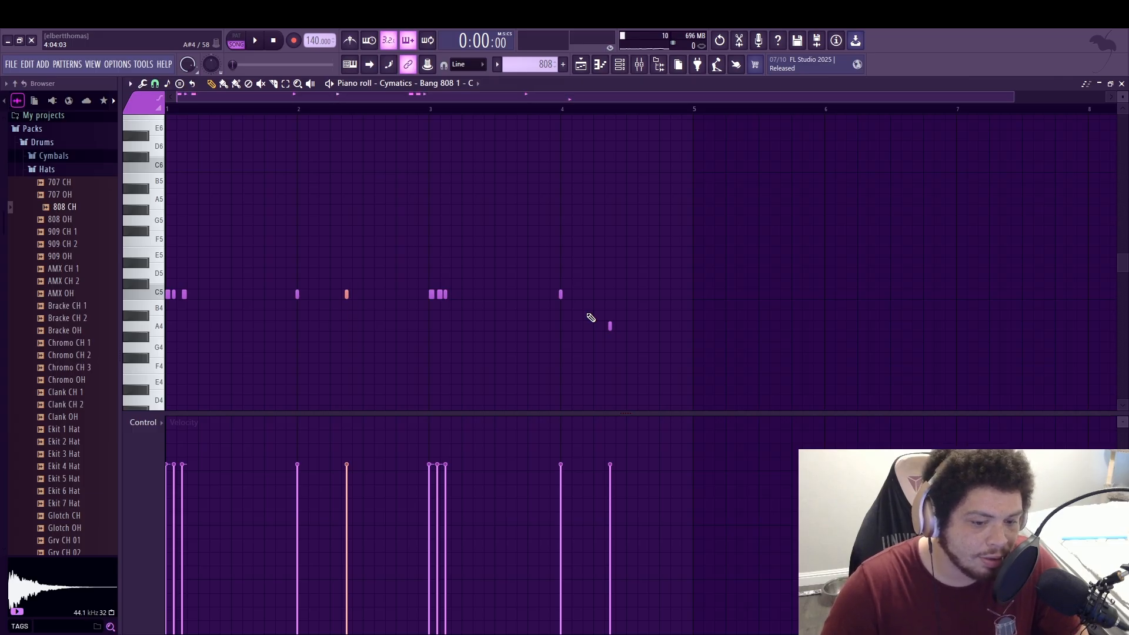
key(space)
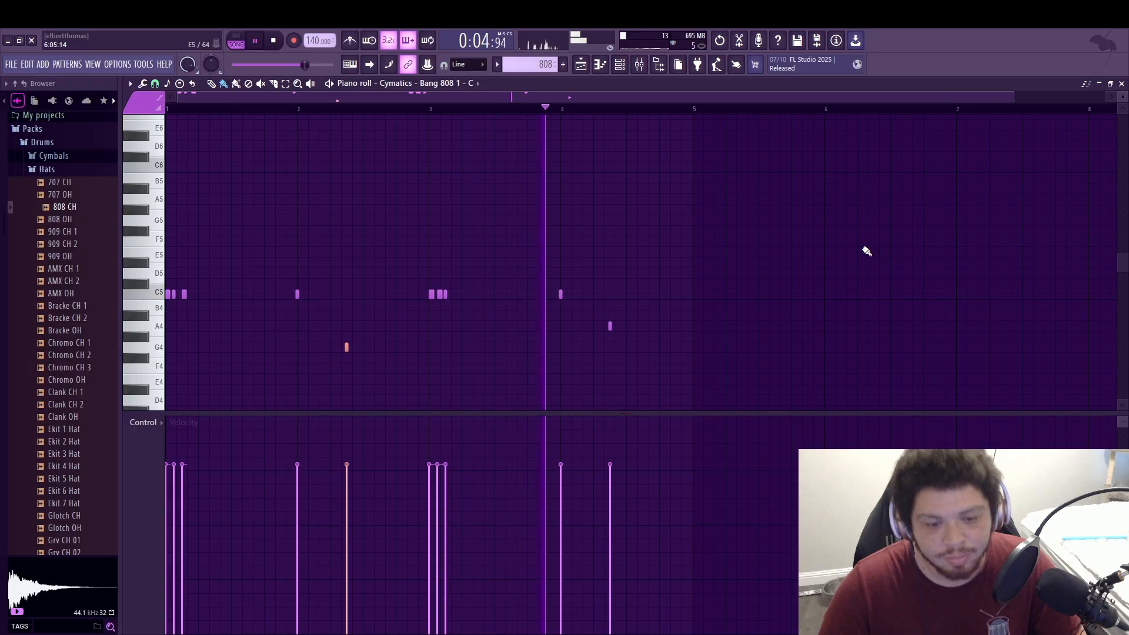
key(space)
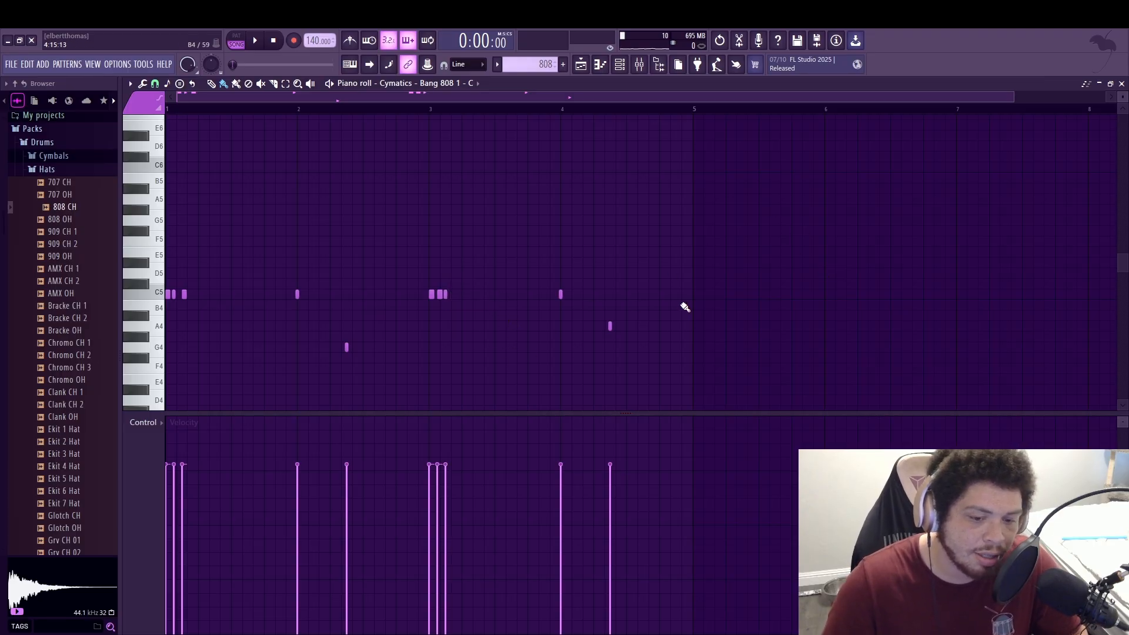
Raise the third 808 note of bar 3 to D#5 and listen to it with the arrangement
drag(464, 320, 445, 297)
key(space)
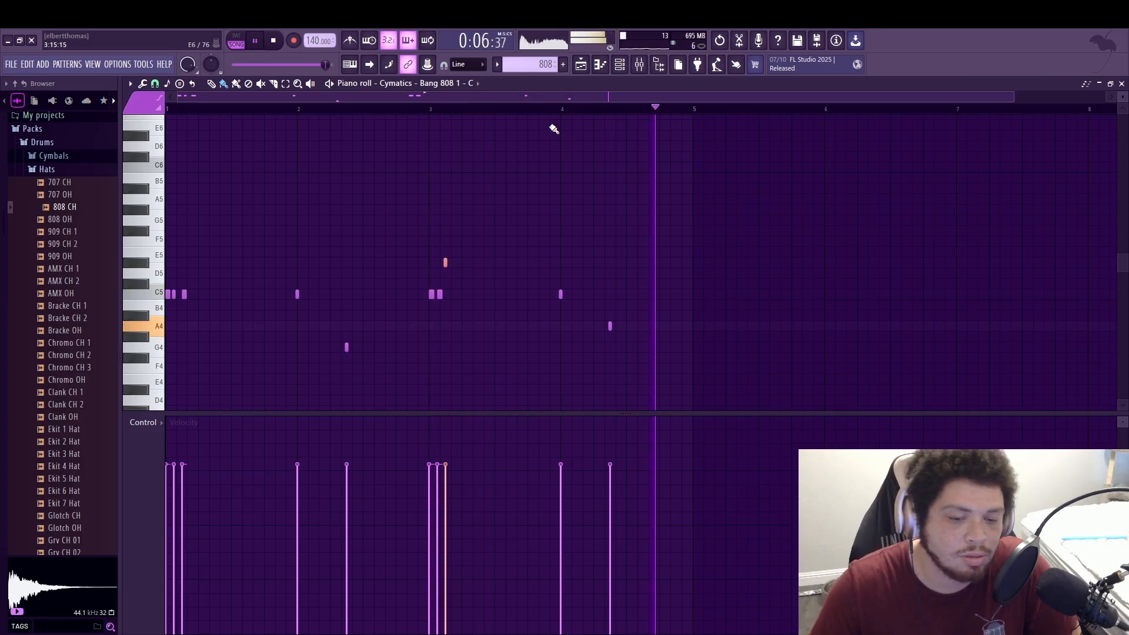
click(582, 64)
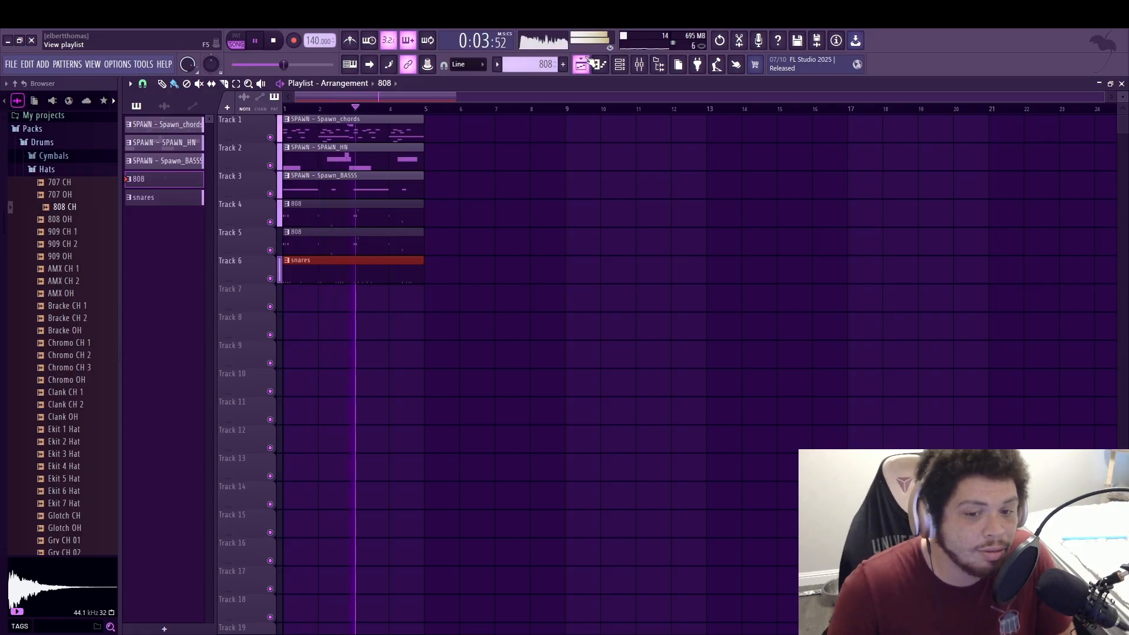
key(space)
Switch from the piano roll to the playlist and place the channel rack over it beside the clips
click(595, 65)
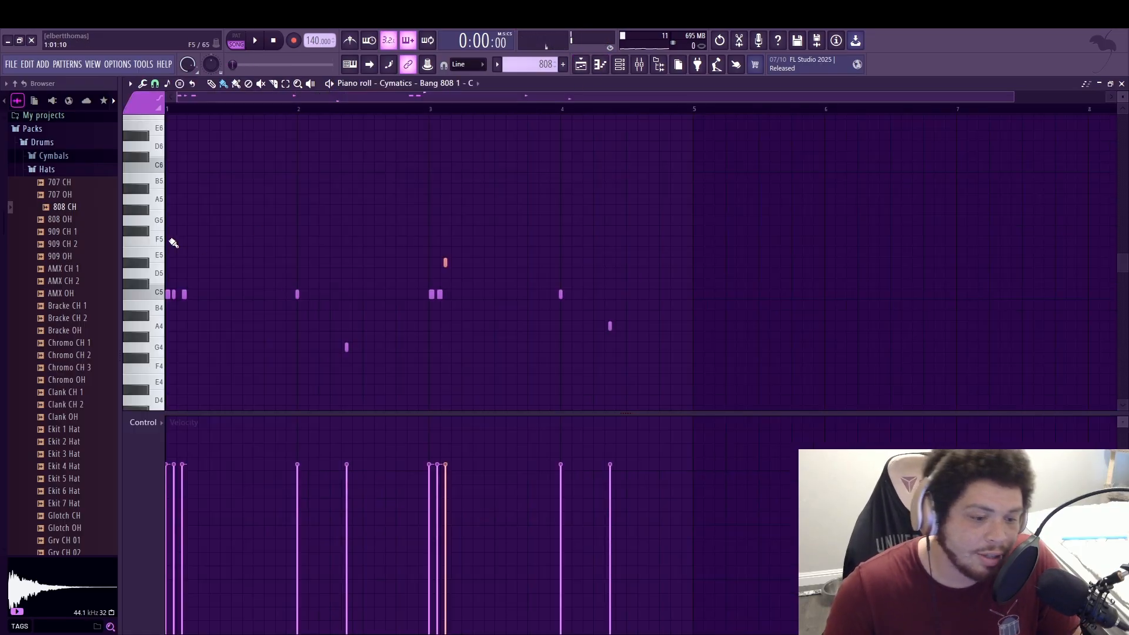
ctrl+scroll(390, 242, up, 3)
key(F6)
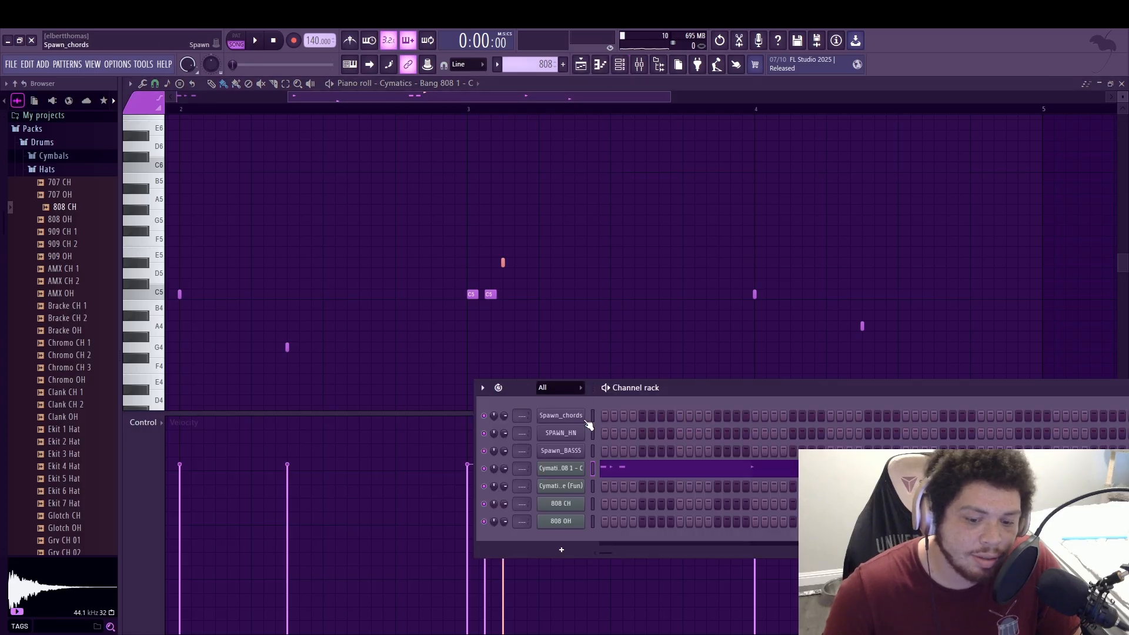
click(597, 68)
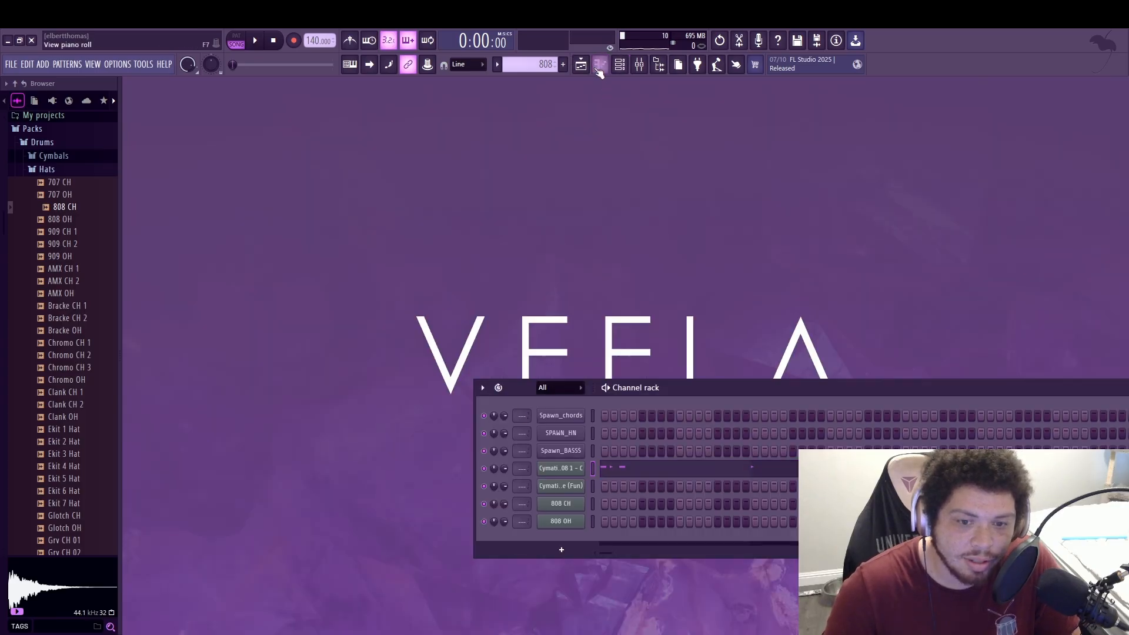
click(585, 67)
click(599, 66)
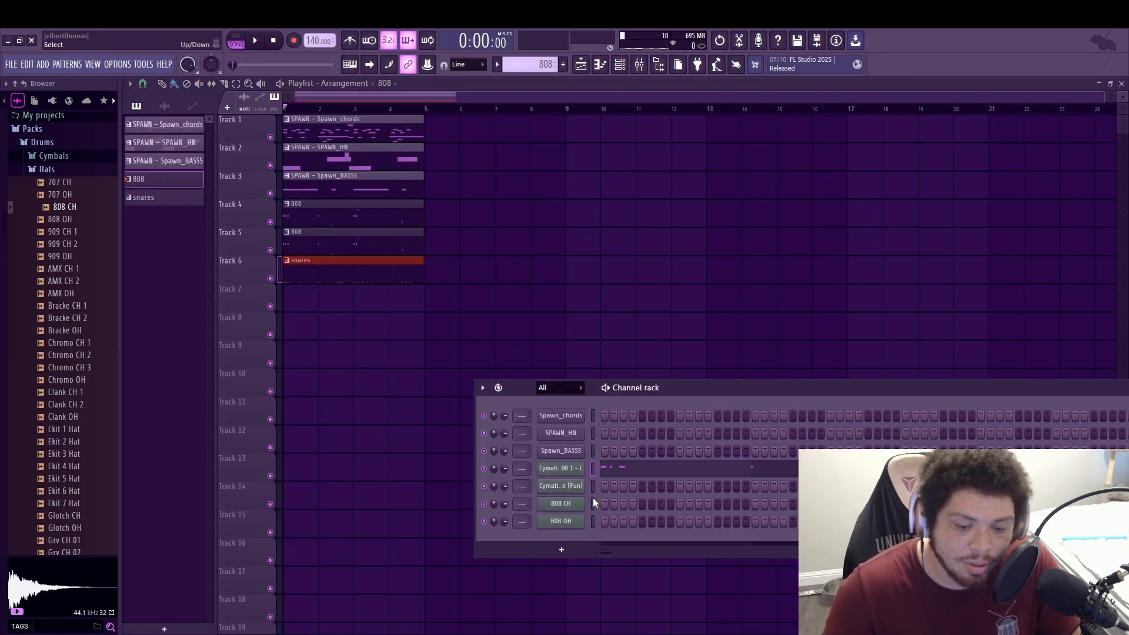
drag(690, 387, 613, 246)
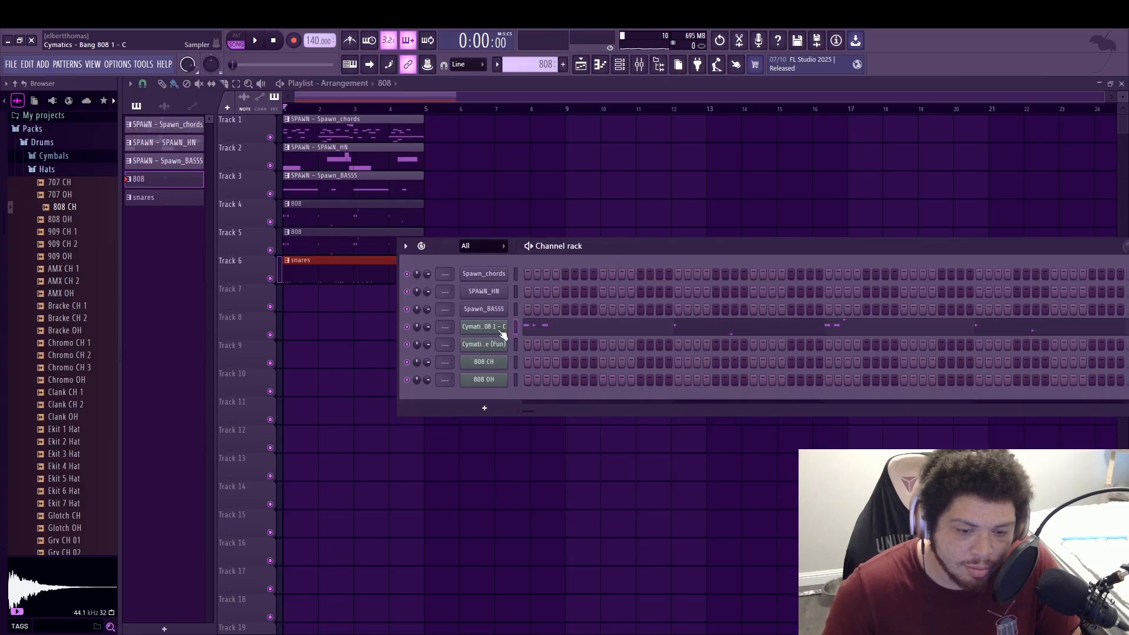
Inspect the Cymatics - Bang 808 1 - C channel's volume envelope settings and listen to the arrangement
click(502, 330)
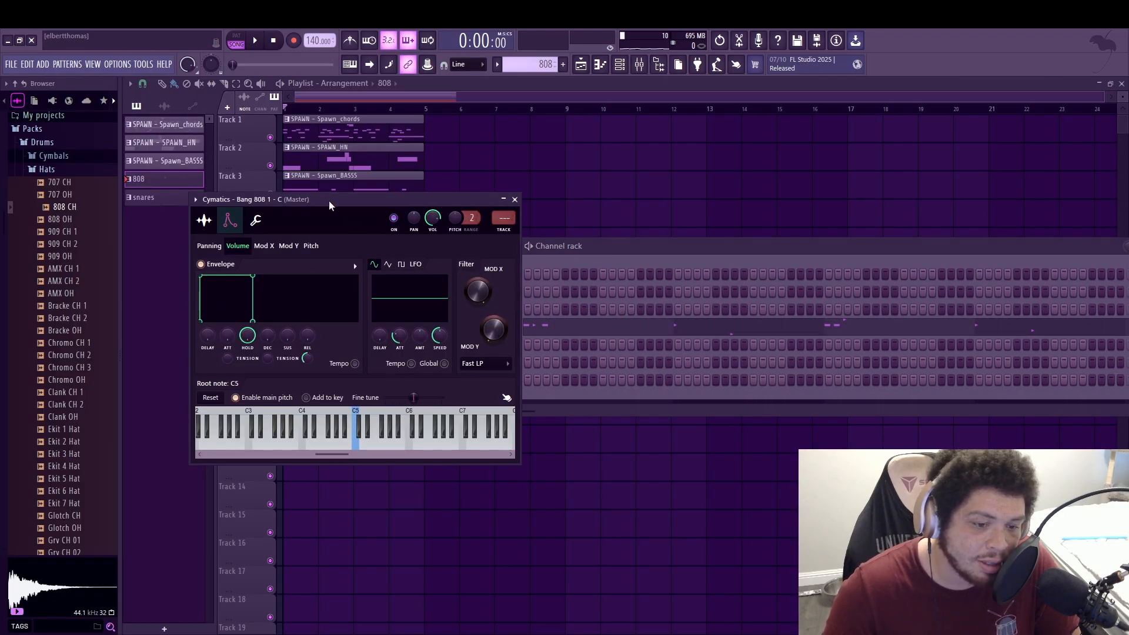
drag(329, 204, 549, 210)
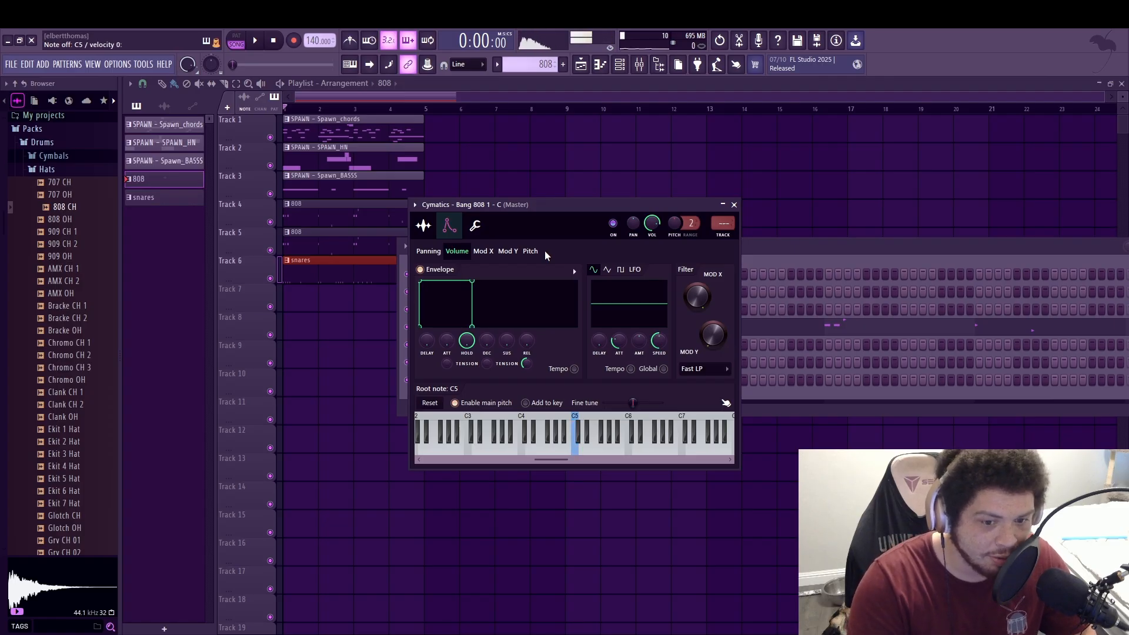
click(734, 205)
key(space)
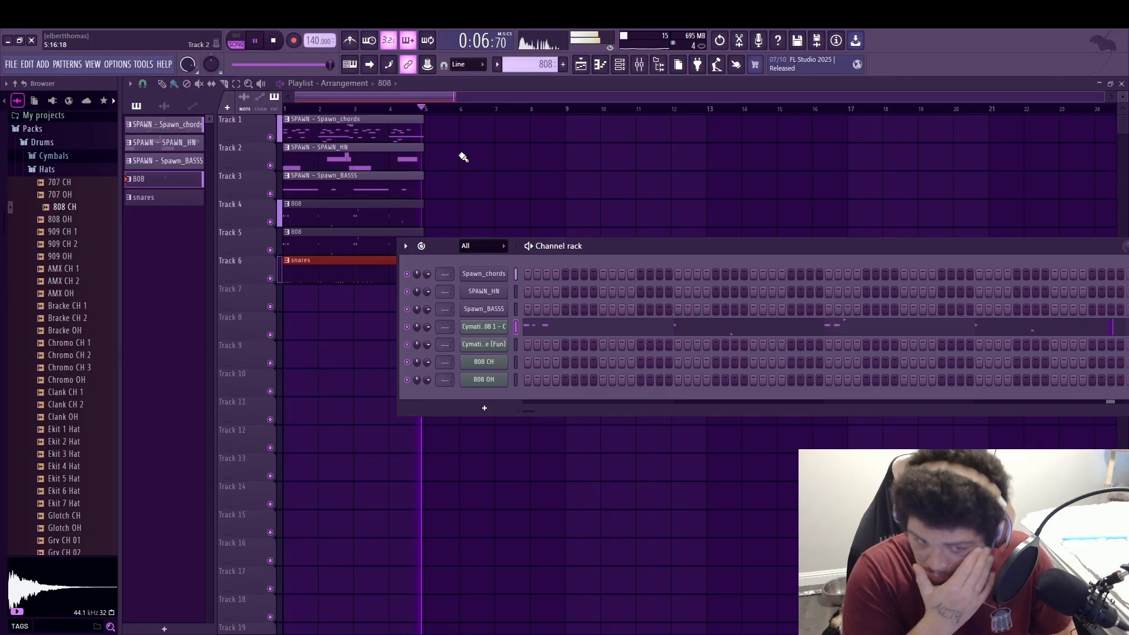
key(space)
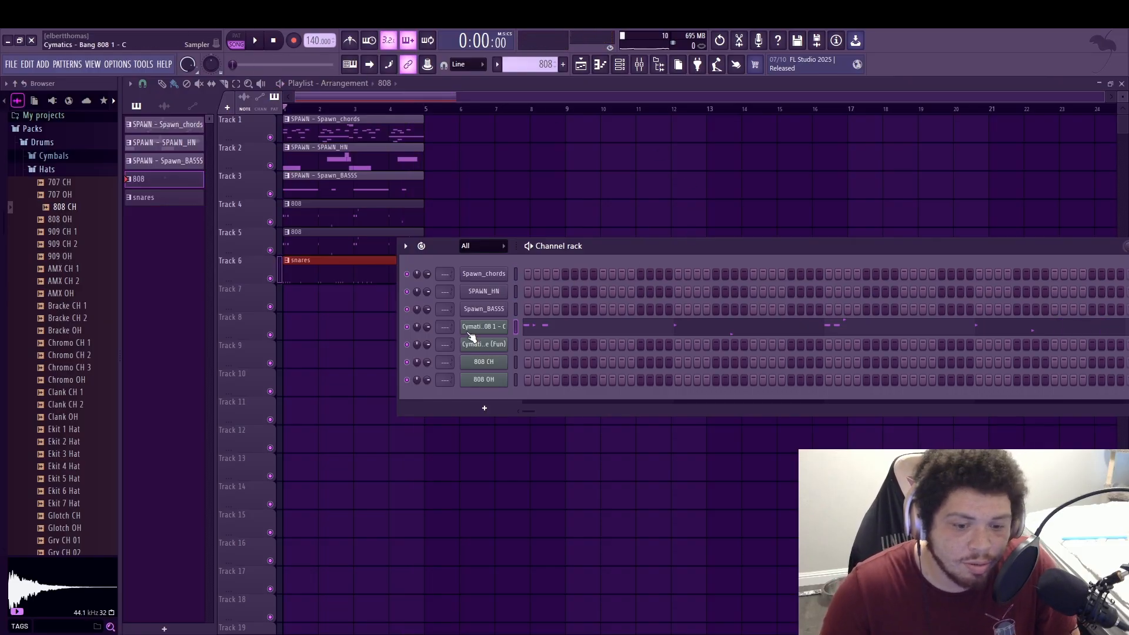
Delete the 808 OH, 808 CH, Cymatics snare and Cymatics Bang 808 channels from the channel rack
key(alt+Delete)
key(alt+Delete)
key(alt+Delete)
key(alt+Delete)
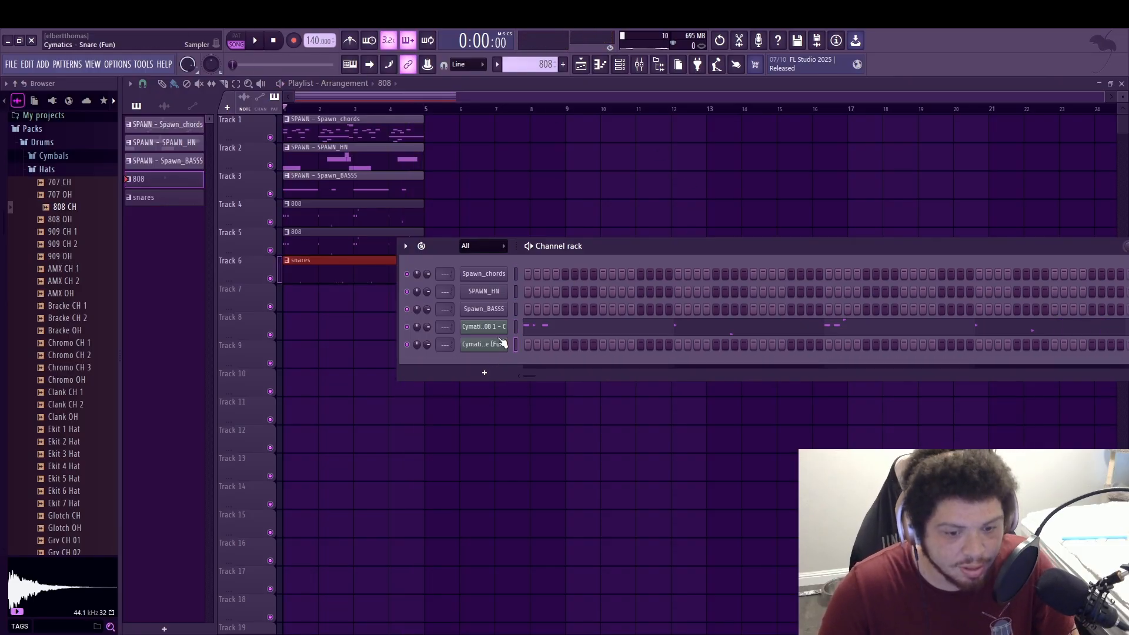
Remove the snares clip and both 808 clips from the playlist and delete the snares and 808 patterns
right_click(335, 264)
right_click(345, 234)
right_click(344, 210)
click(189, 200)
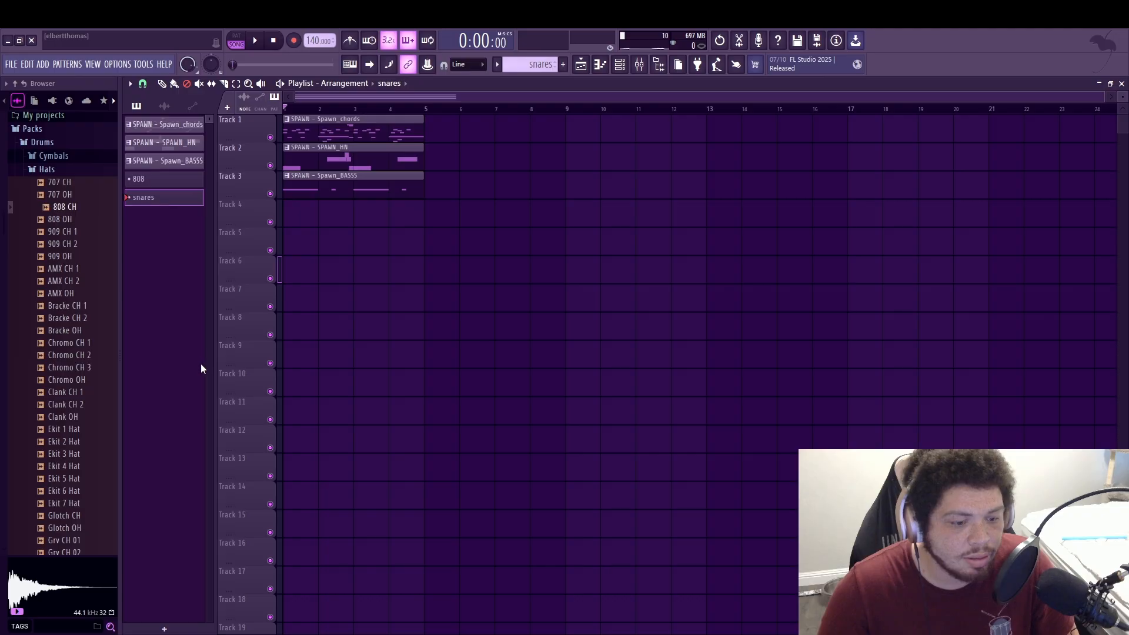
key(ctrl+shift+Delete)
key(ctrl+shift+Delete)
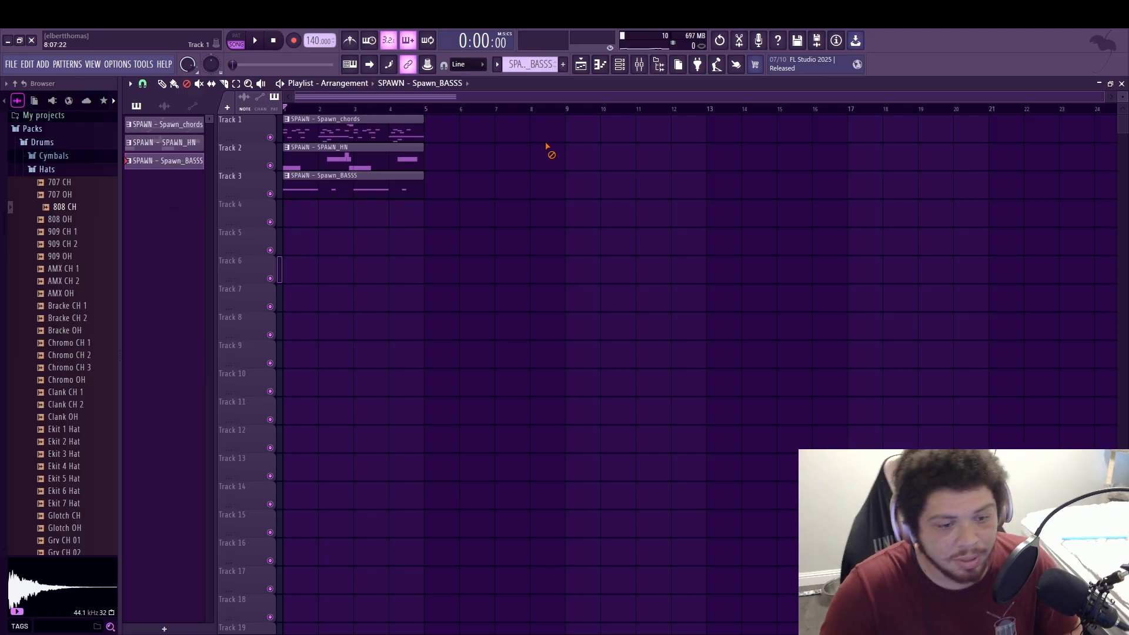
Raise the project tempo to 180 BPM and listen to the remaining melody clips
key(space)
key(space)
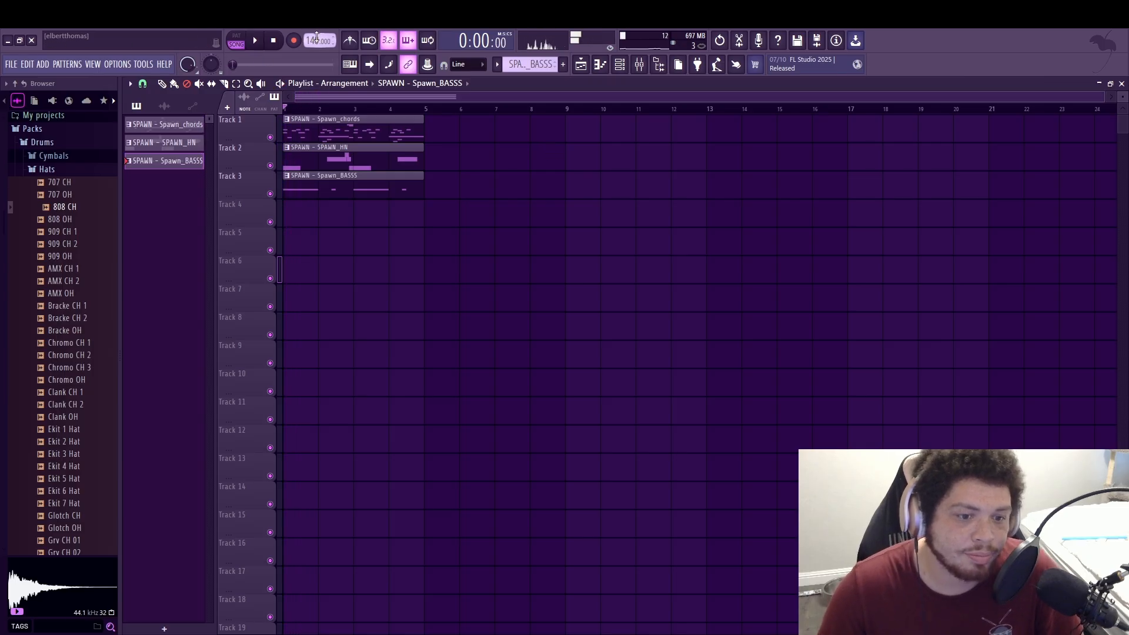
mouse_move(317, 40)
mouse_down()
mouse_move(316, 25)
mouse_move(316, 35)
mouse_up()
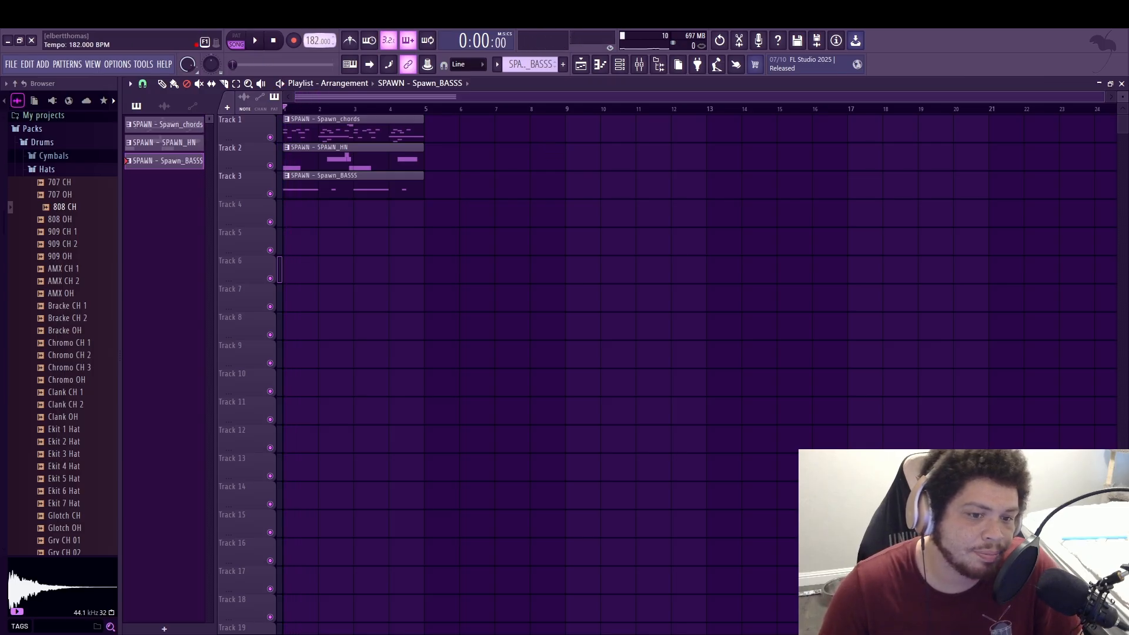
key(space)
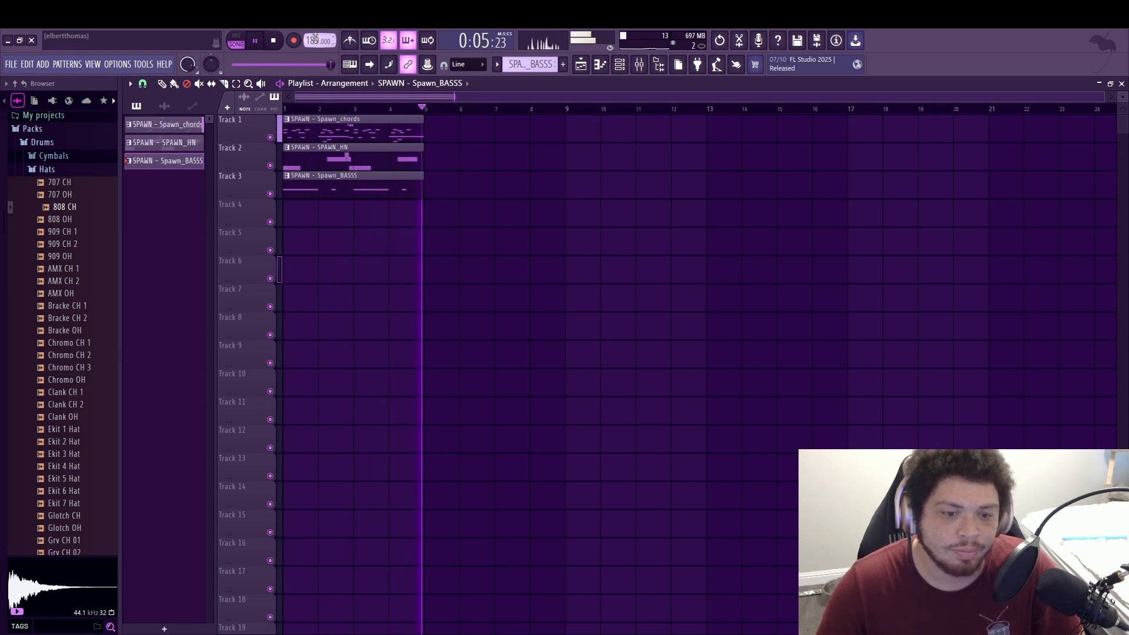
Display the playlist together with the channel rack
click(582, 66)
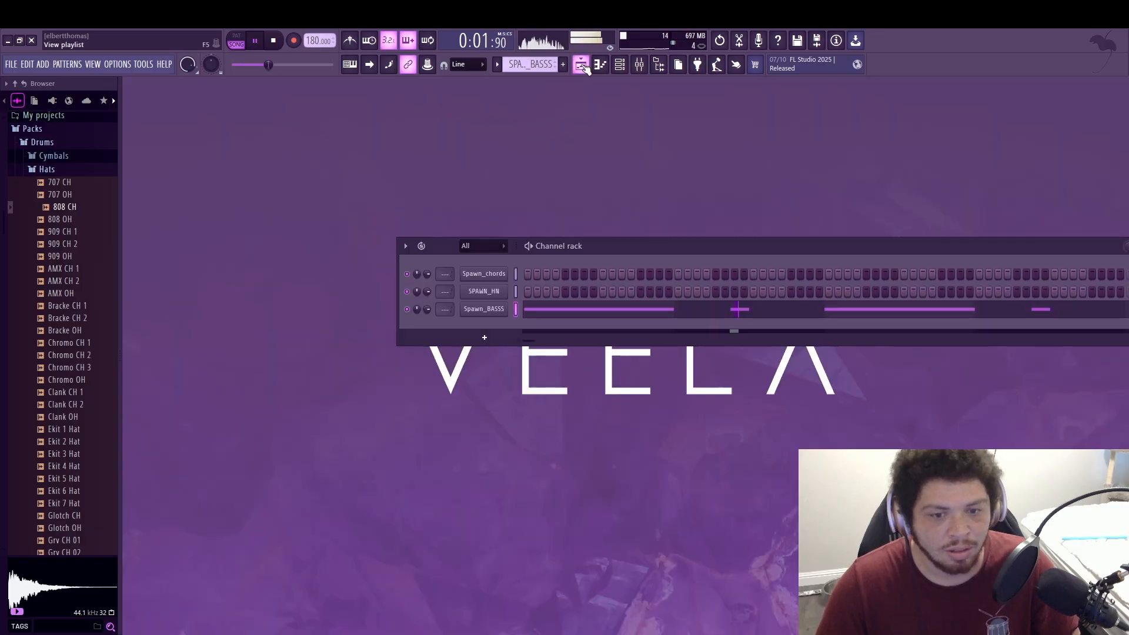
click(599, 66)
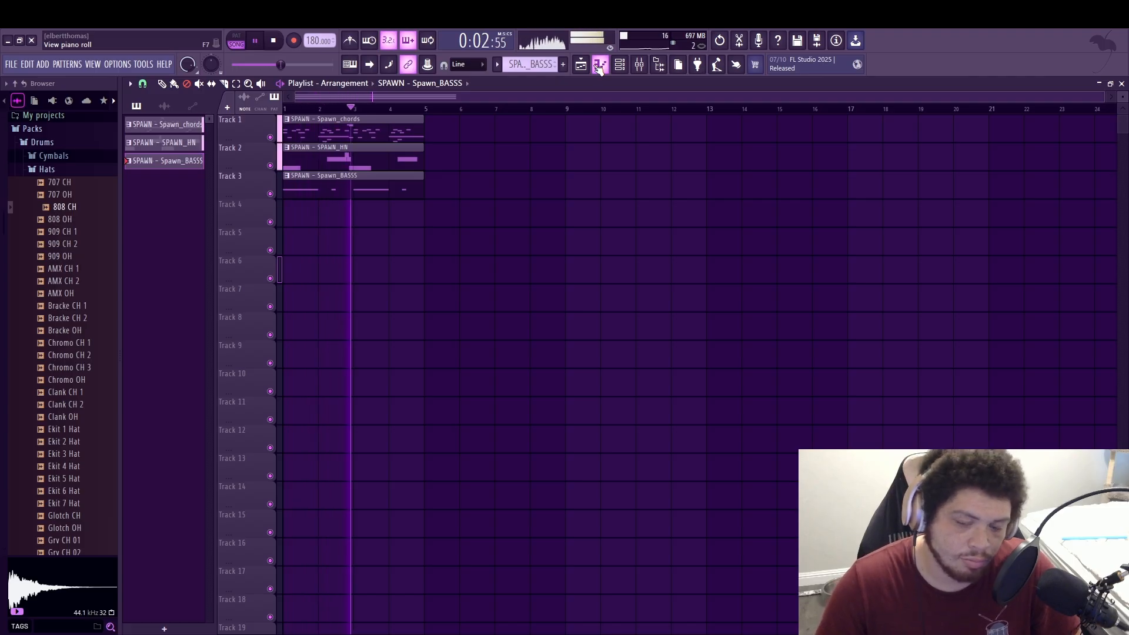
key(F6)
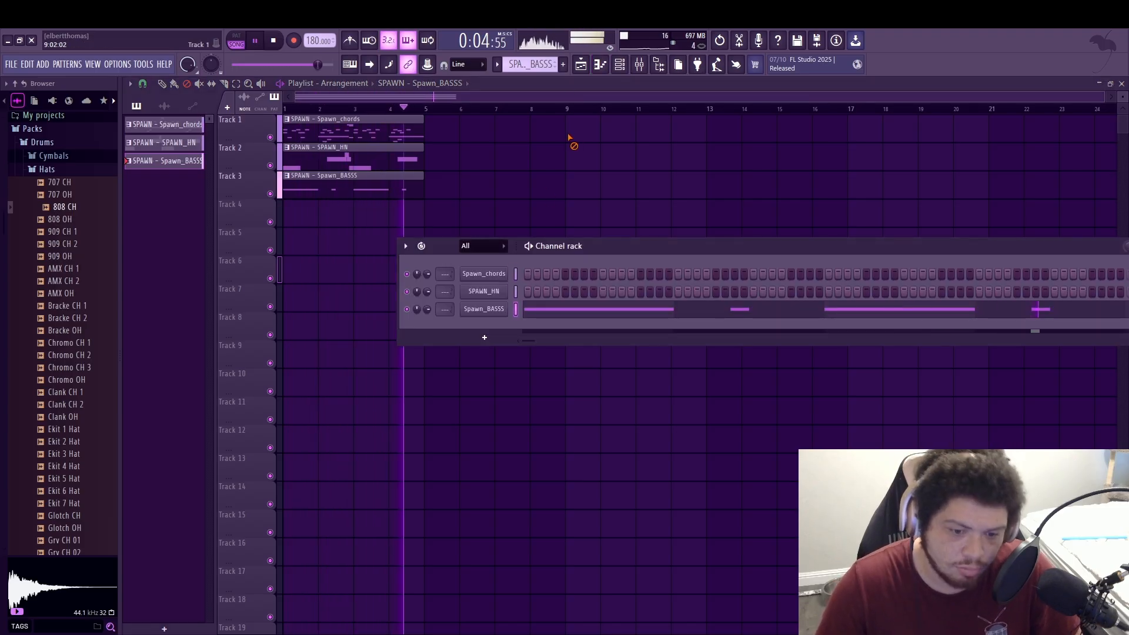
Reopen the Packs folder in the browser to show its Drums categories and reposition the channel rack over the playlist
click(69, 170)
click(75, 130)
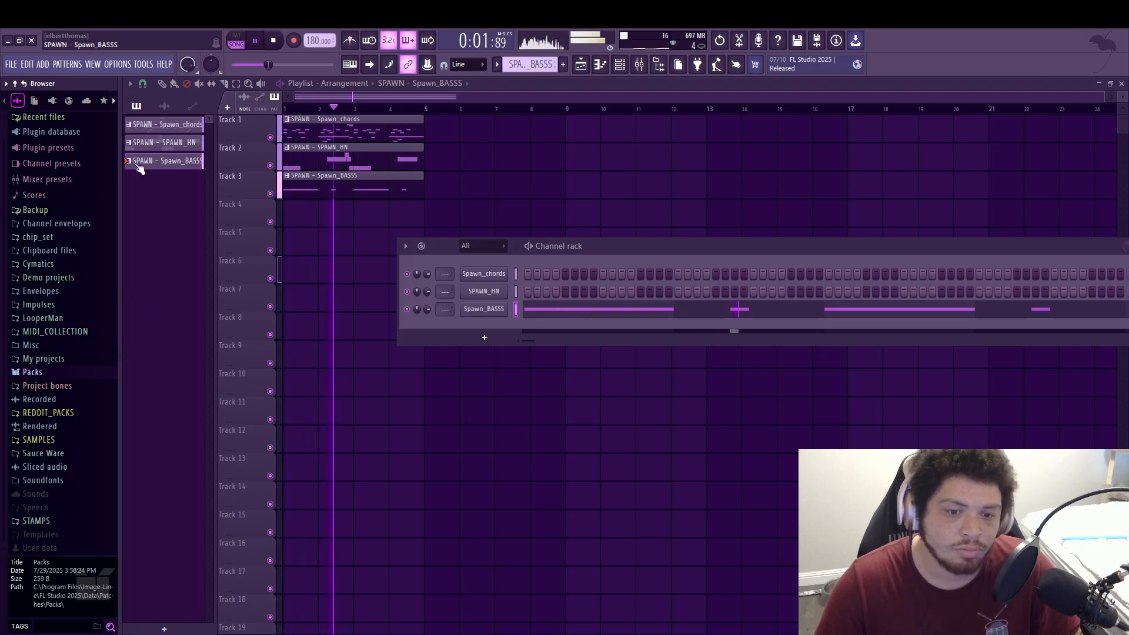
key(space)
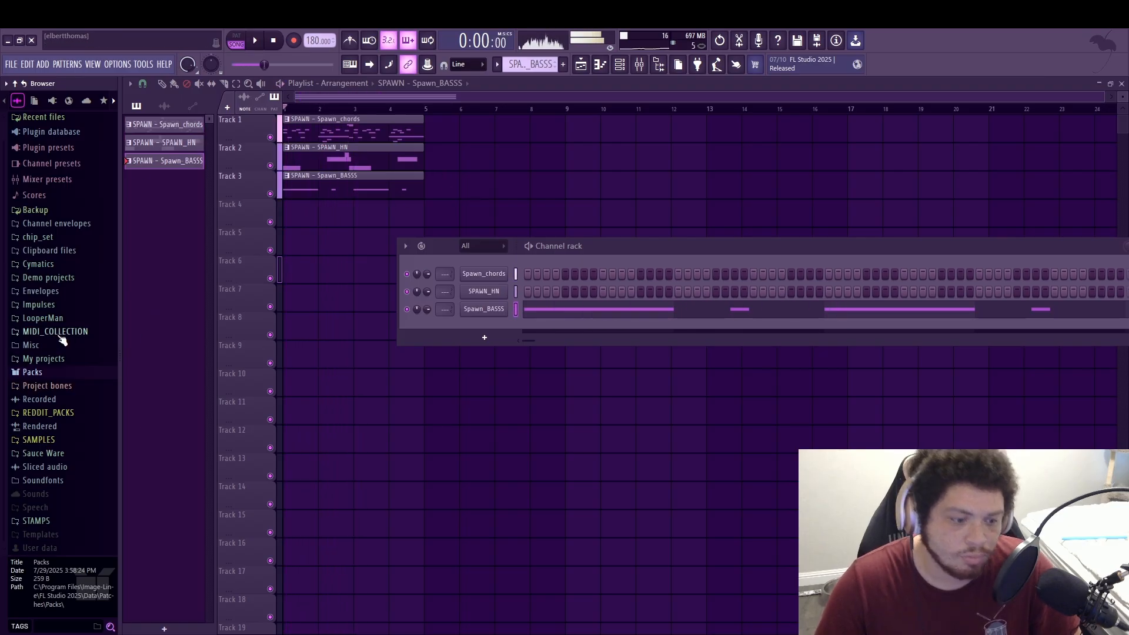
click(47, 372)
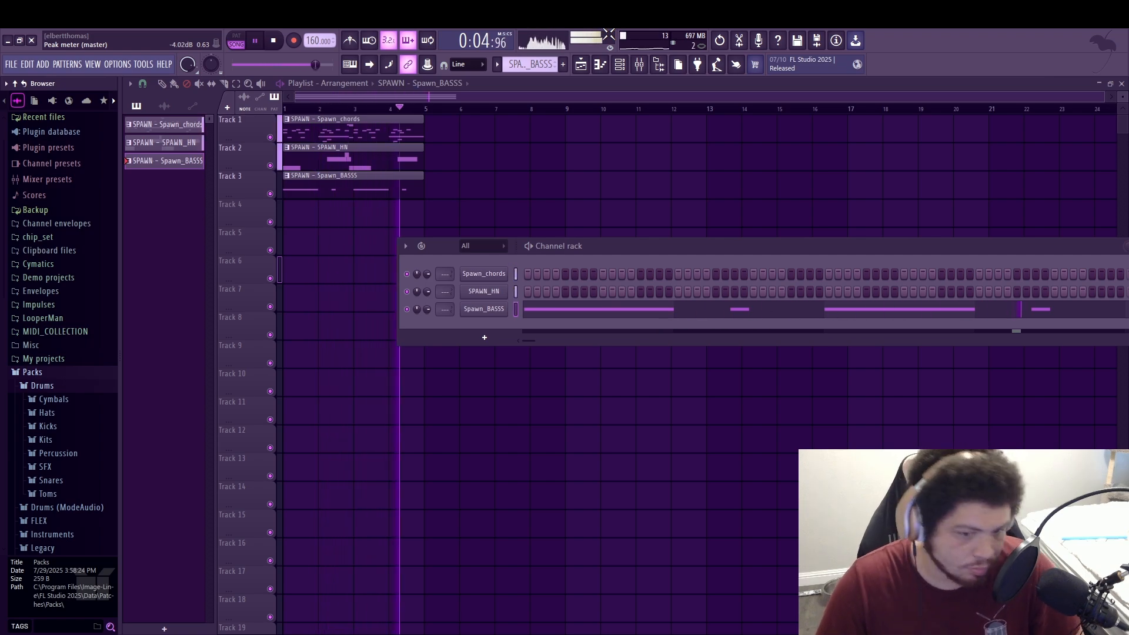
drag(664, 241, 598, 253)
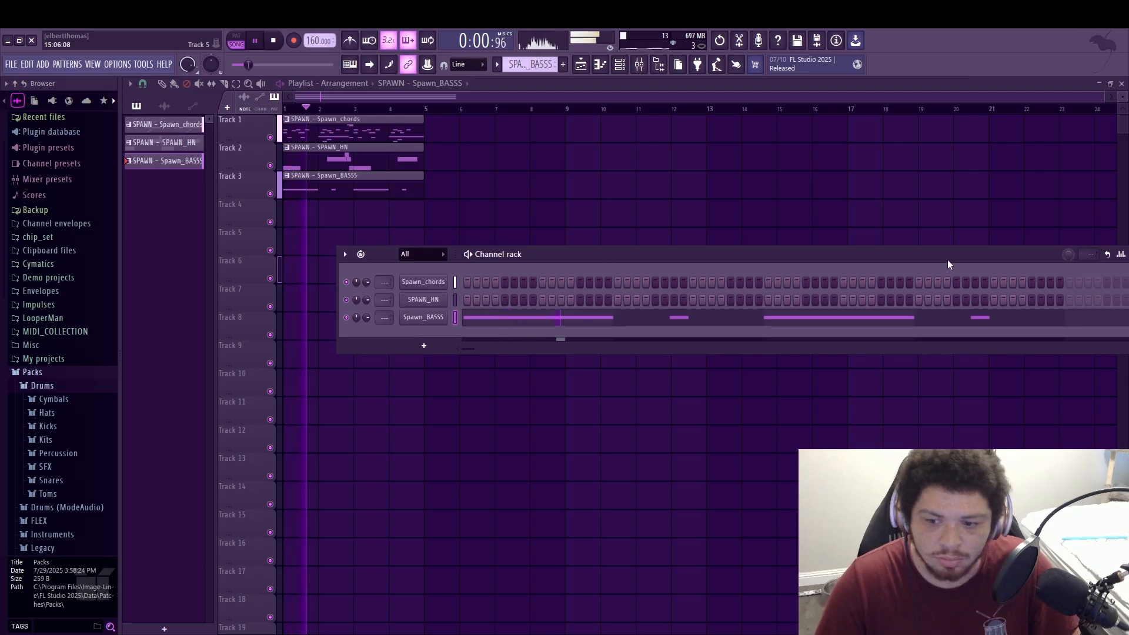
Close the channel rack and open the 808s folder of the Cymatics Bang Hip-Hop Drum Kit
drag(947, 259, 881, 266)
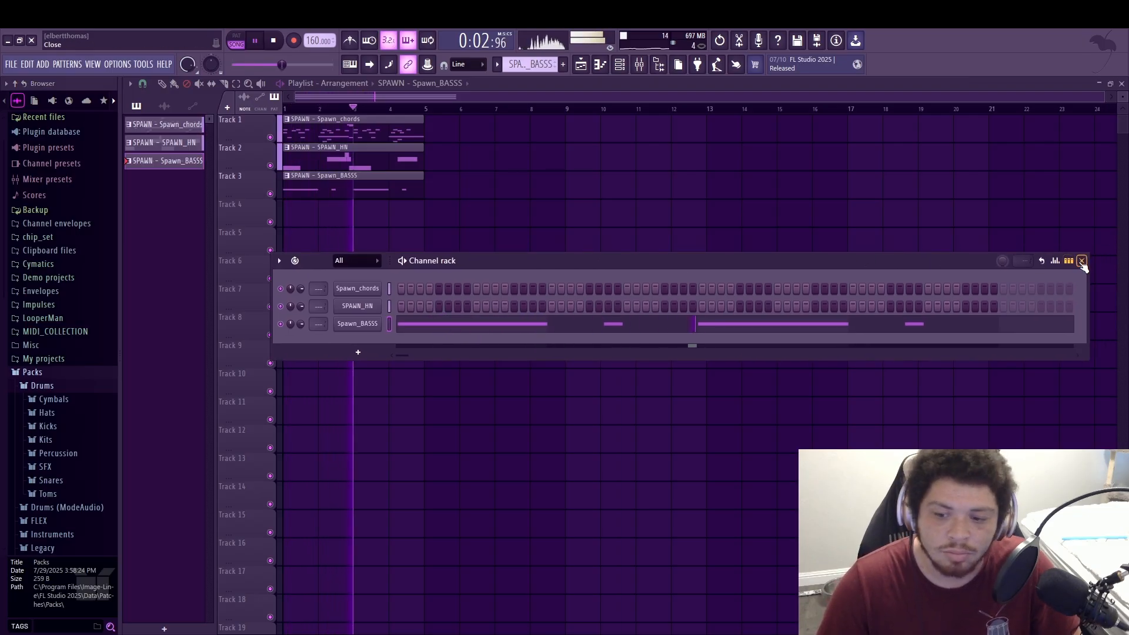
key(F6)
click(57, 264)
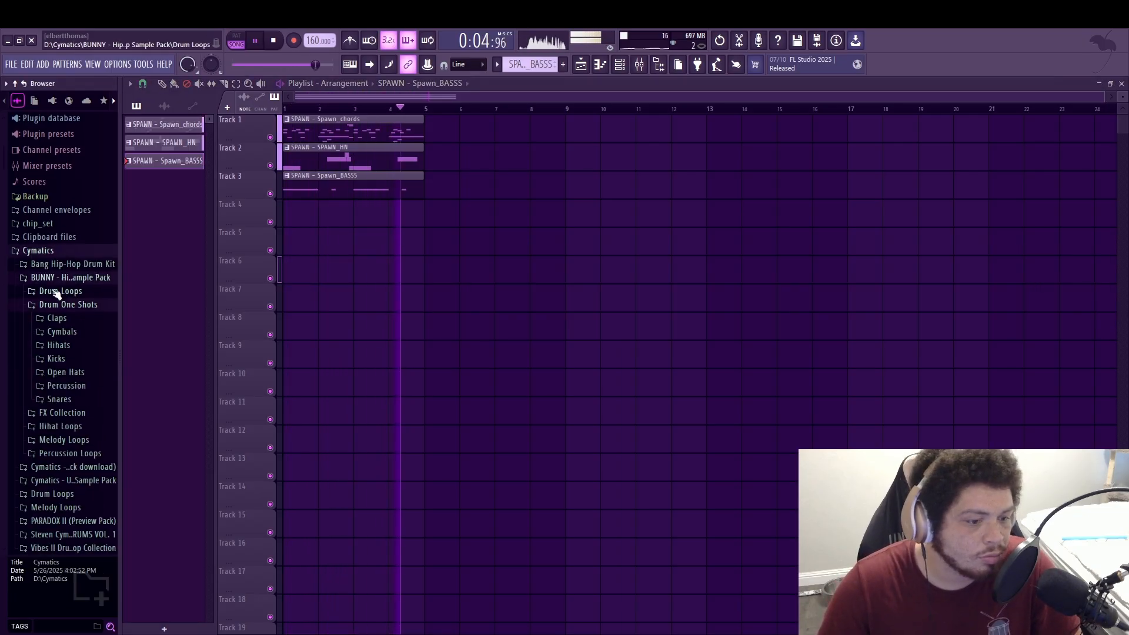
click(71, 306)
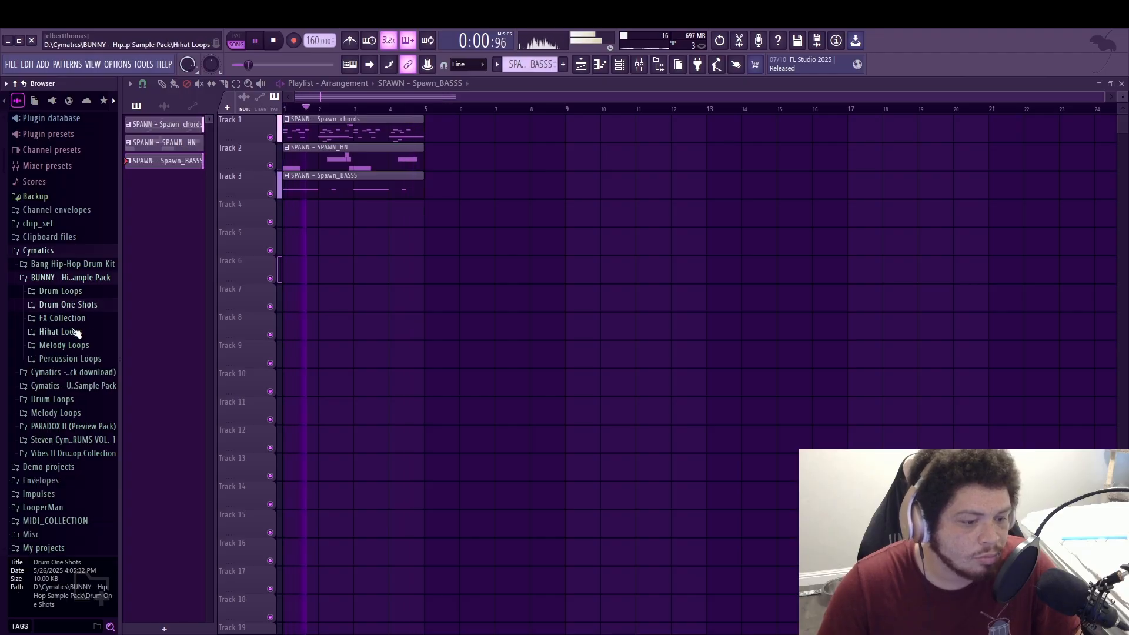
click(66, 266)
click(66, 279)
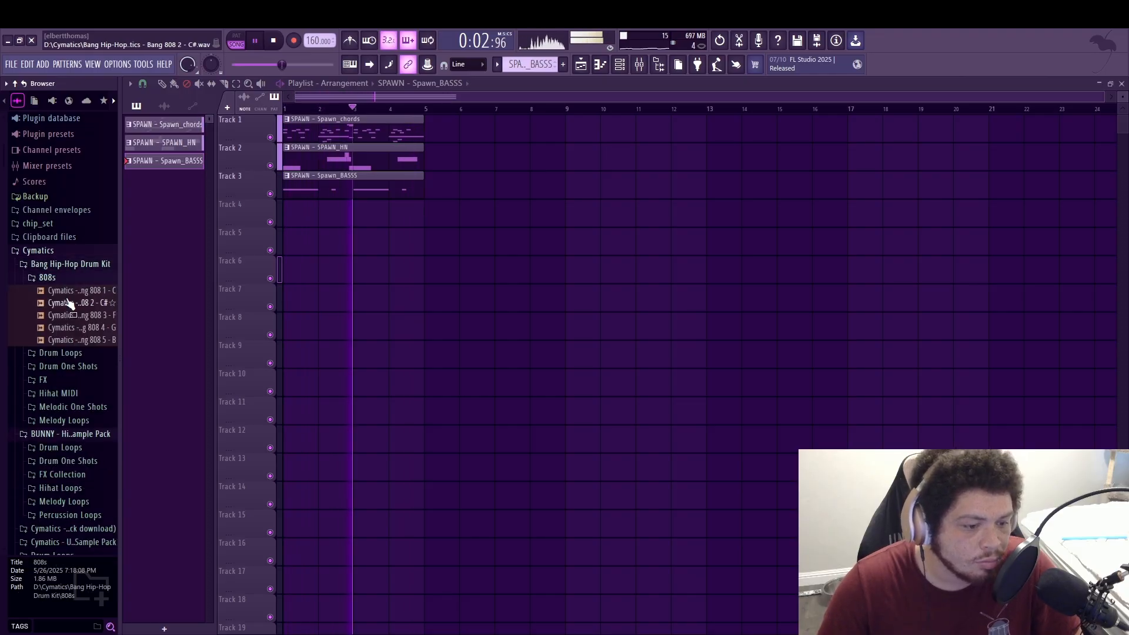
Audition Bang 808 2 - C# and Bang 808 1 - C, and load 808 1 - C as a new channel
click(70, 303)
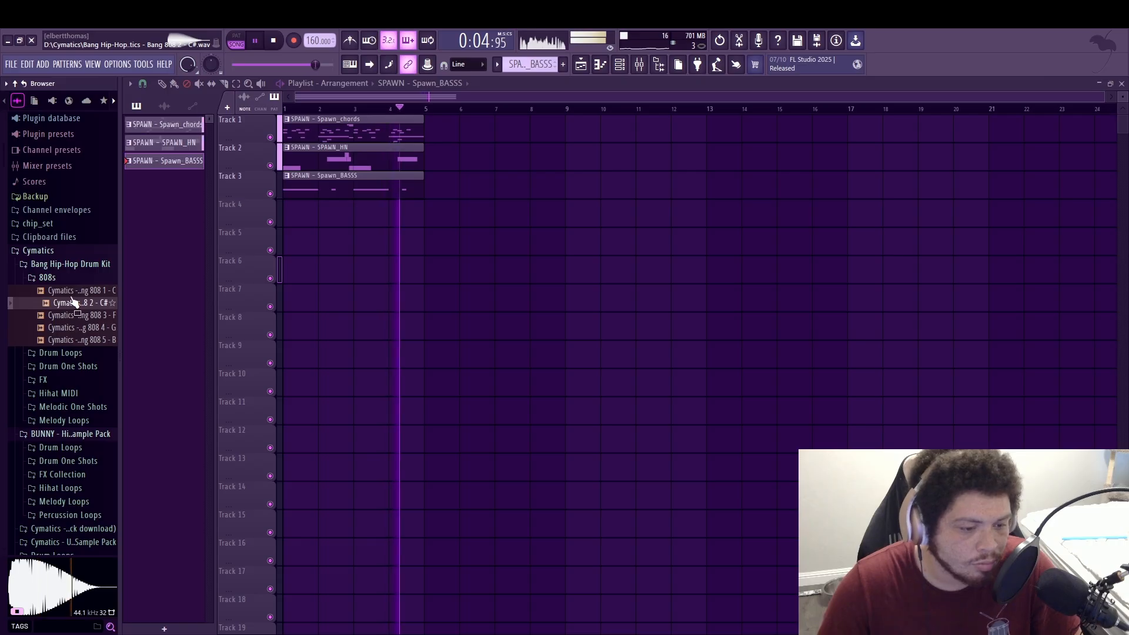
click(83, 291)
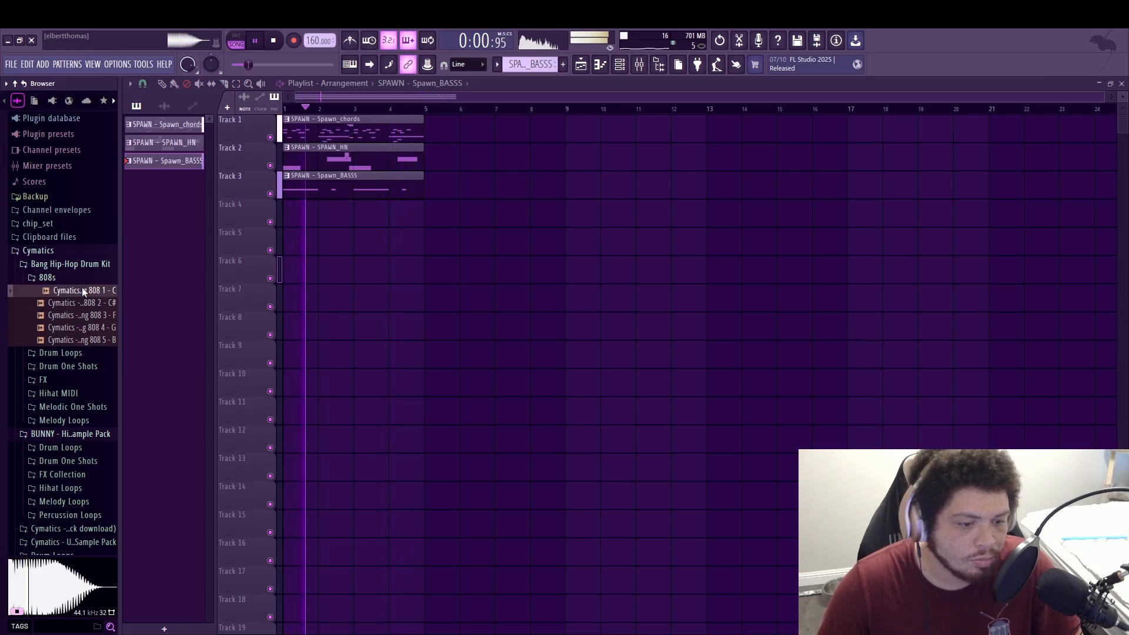
middle_click(83, 290)
click(595, 82)
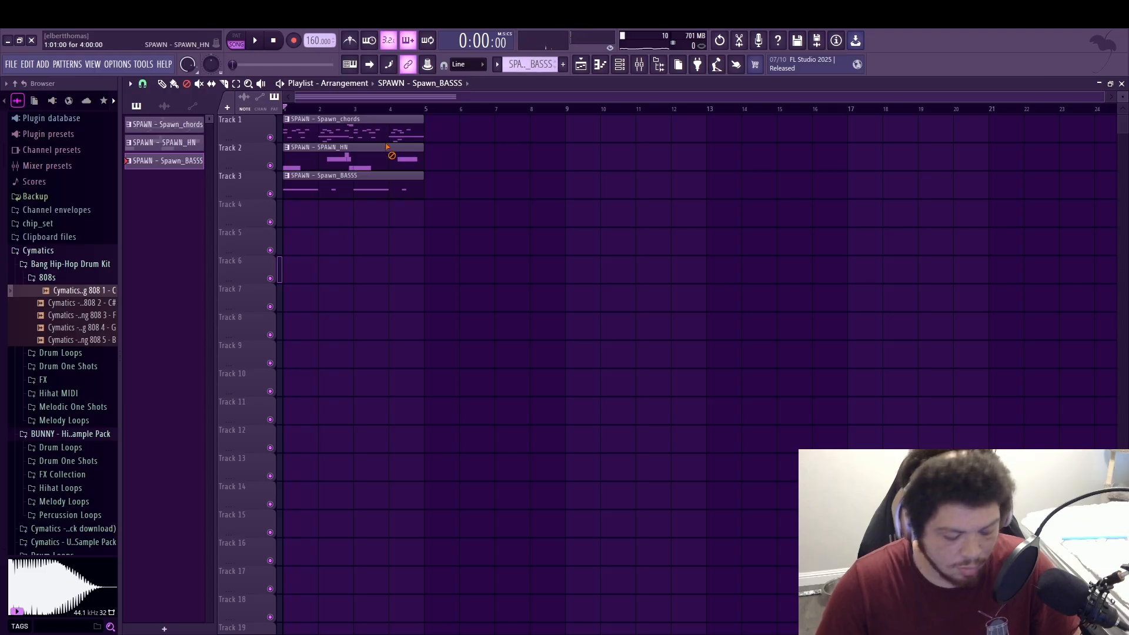
Create a pattern named 808 and place it on Track 4, extended to span bars 1 to 4
drag(352, 225, 340, 224)
right_click(340, 224)
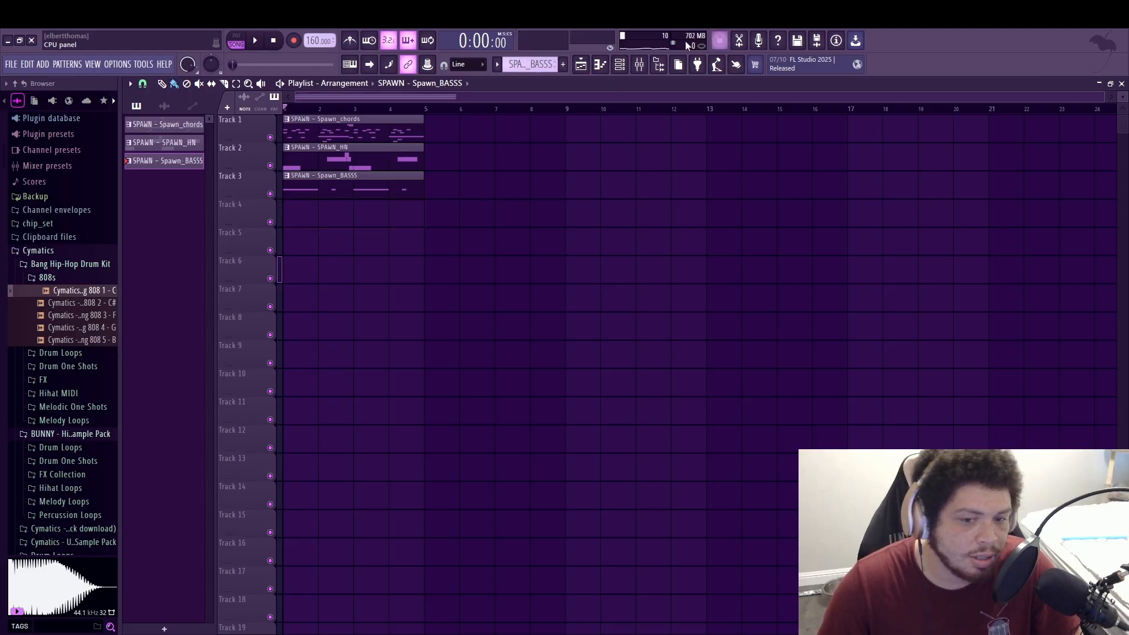
click(563, 66)
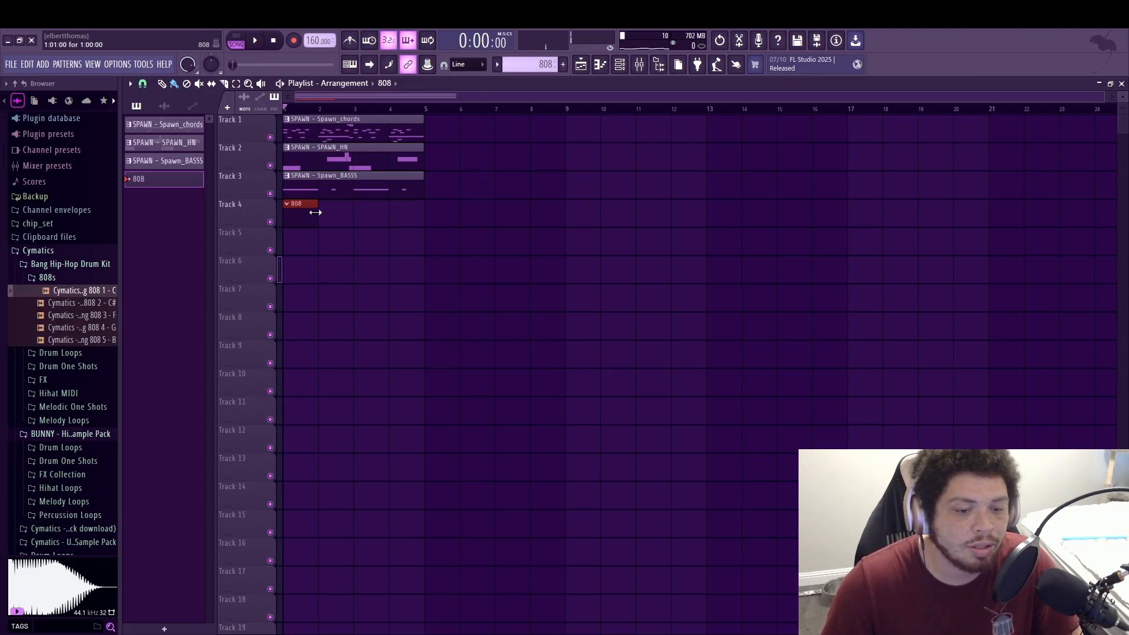
click(67, 265)
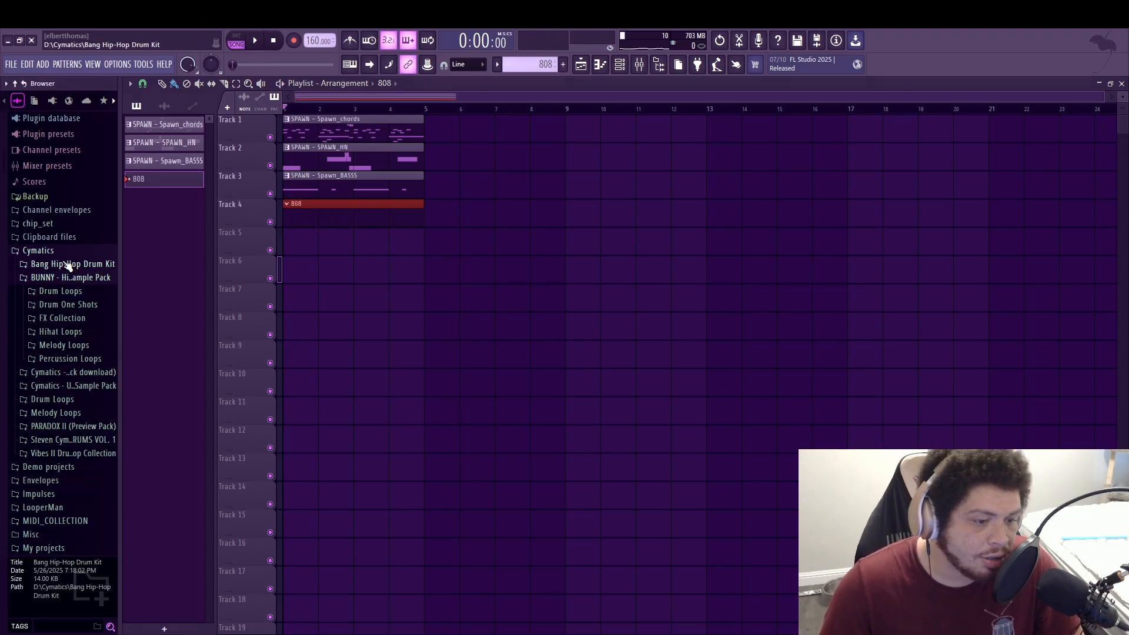
Create a pattern named snare and place it across bars 1 to 4 of Track 5, removing the misplaced 808 clip
click(563, 66)
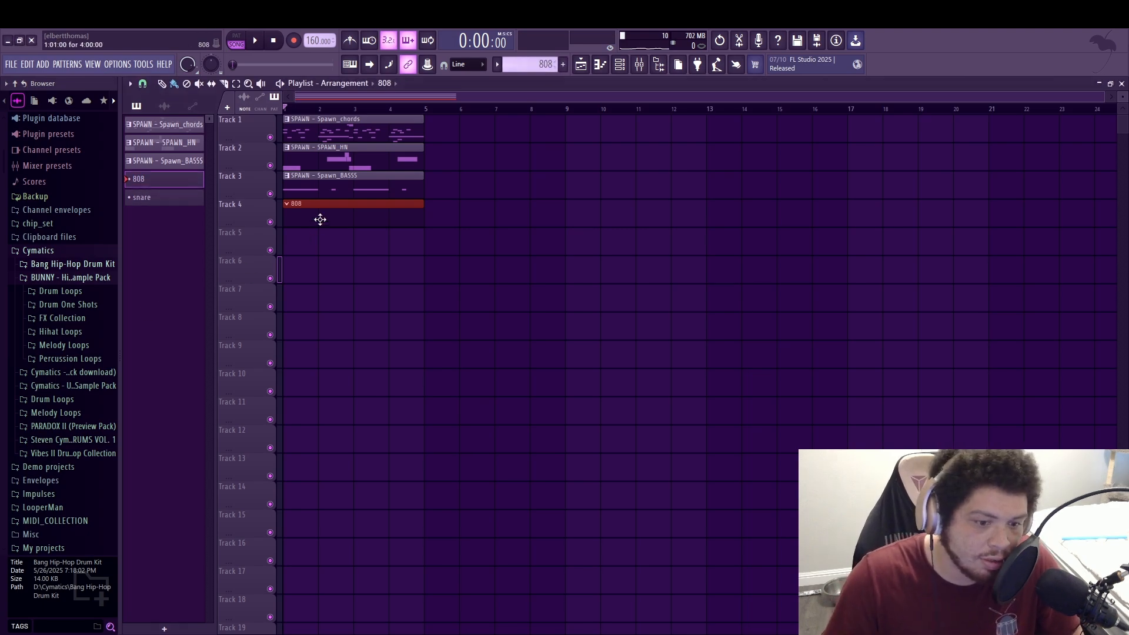
click(336, 242)
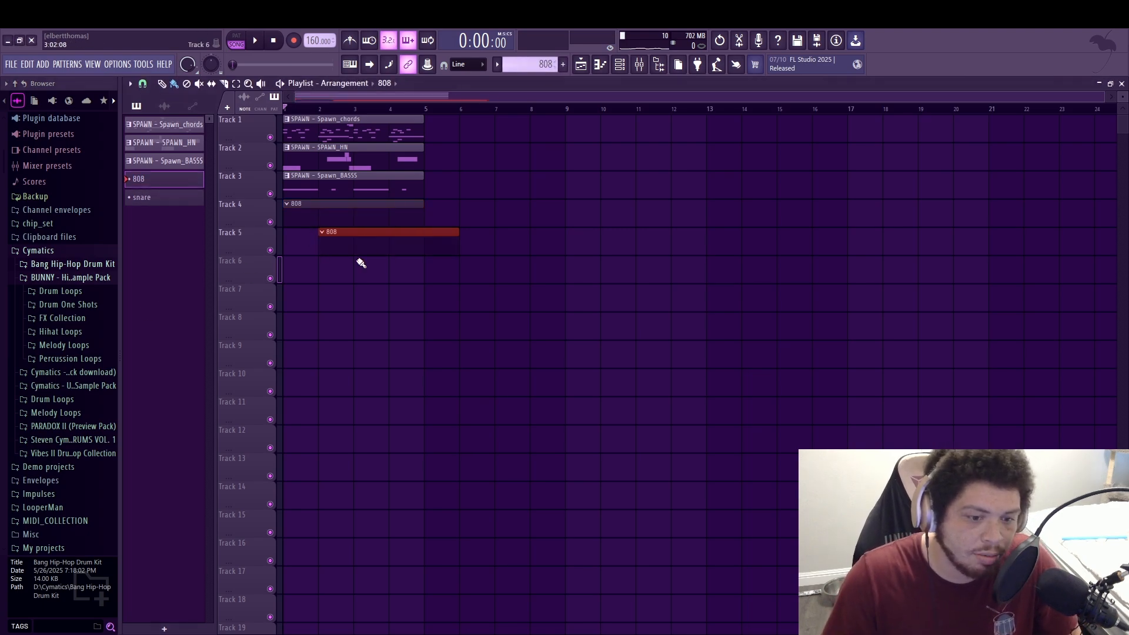
right_click(372, 243)
click(175, 198)
right_click(405, 244)
right_click(372, 247)
right_click(348, 250)
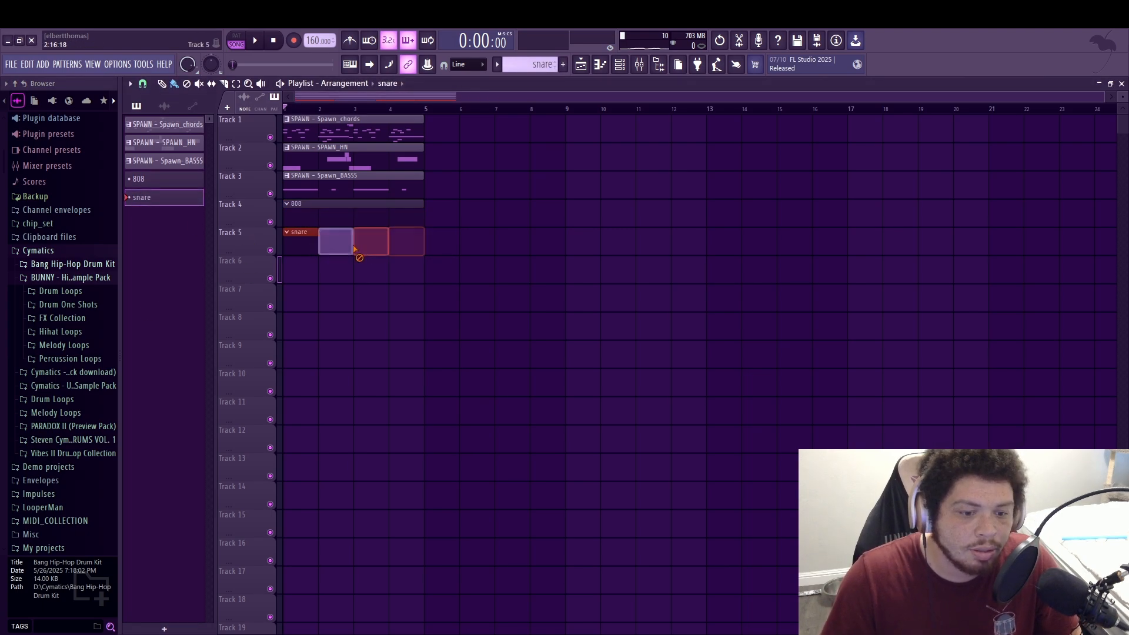
Listen to the arrangement and look through the Cymatics kits and the Packs Hats folder for drum sounds
key(space)
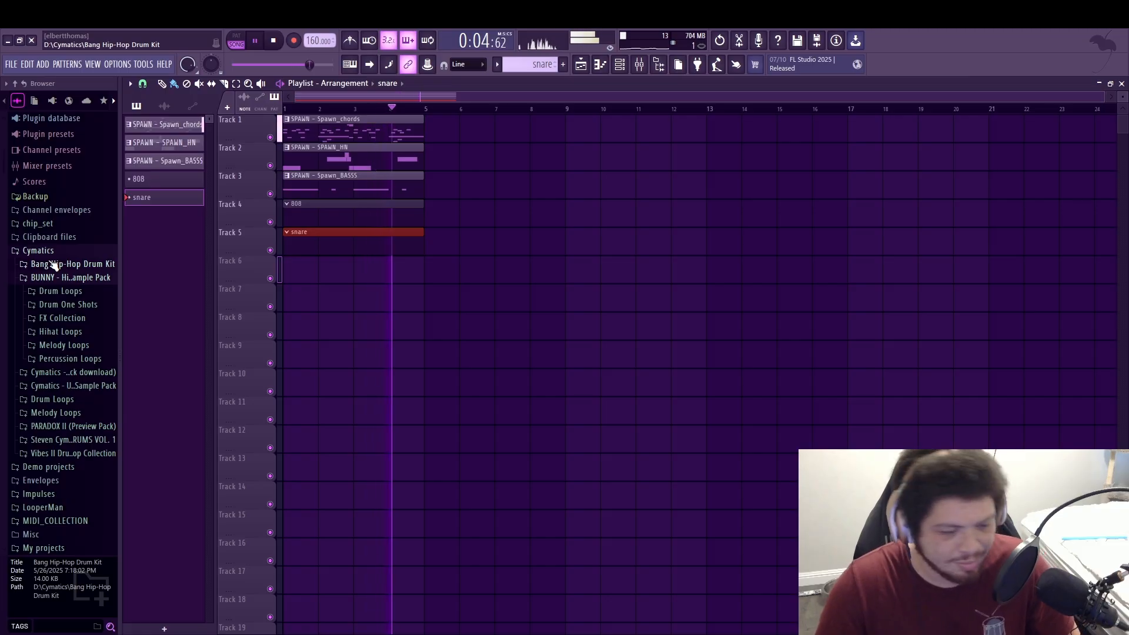
key(space)
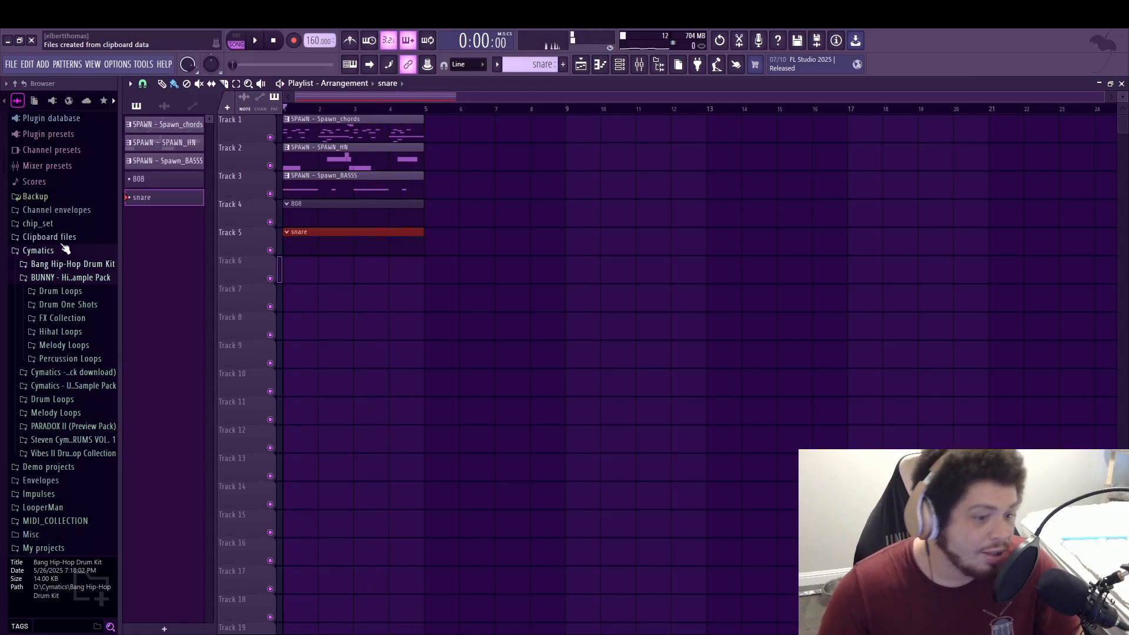
click(51, 252)
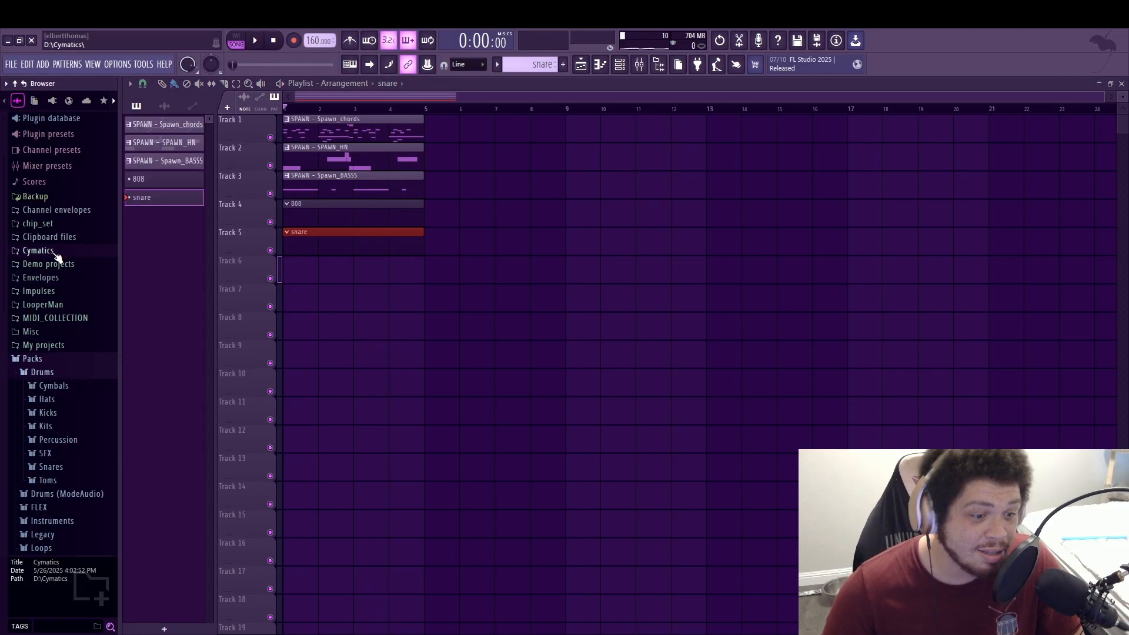
click(54, 252)
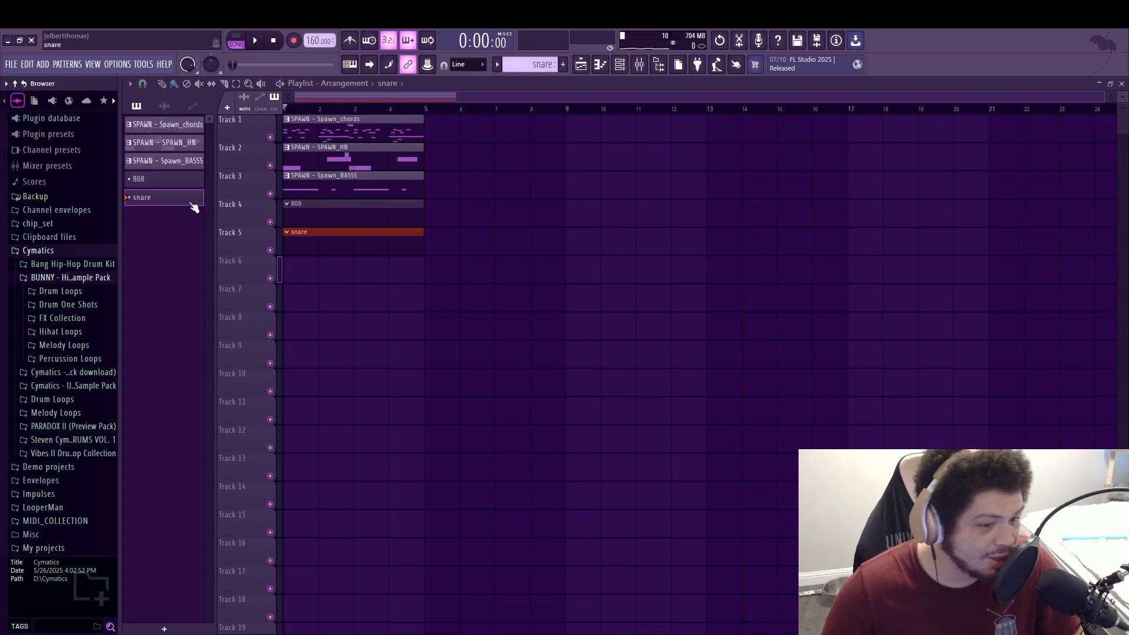
click(73, 265)
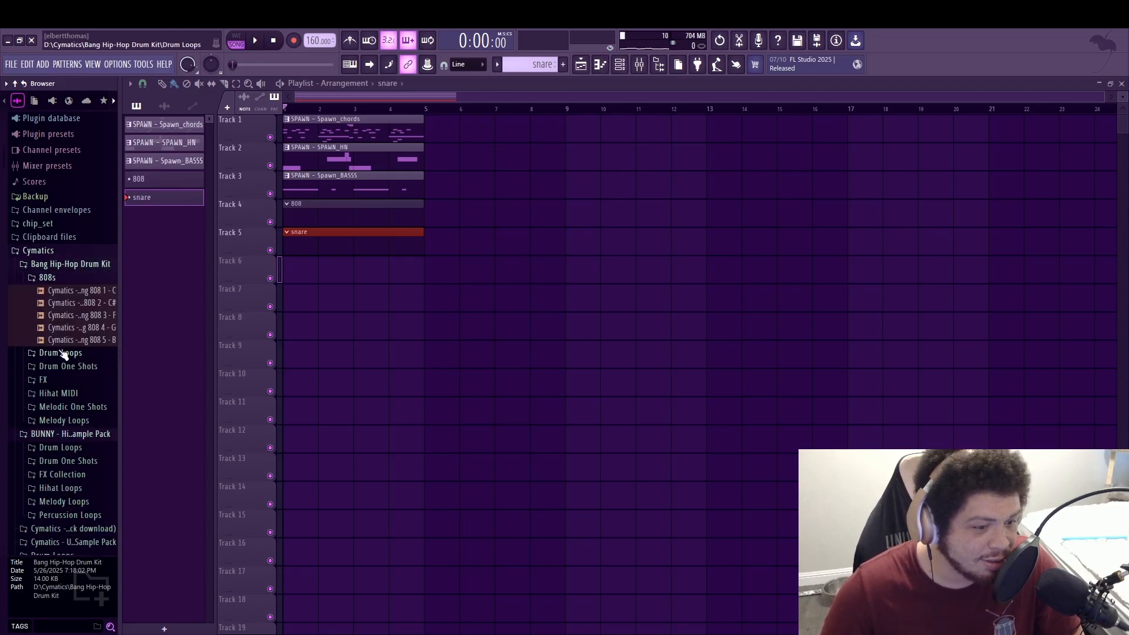
click(86, 265)
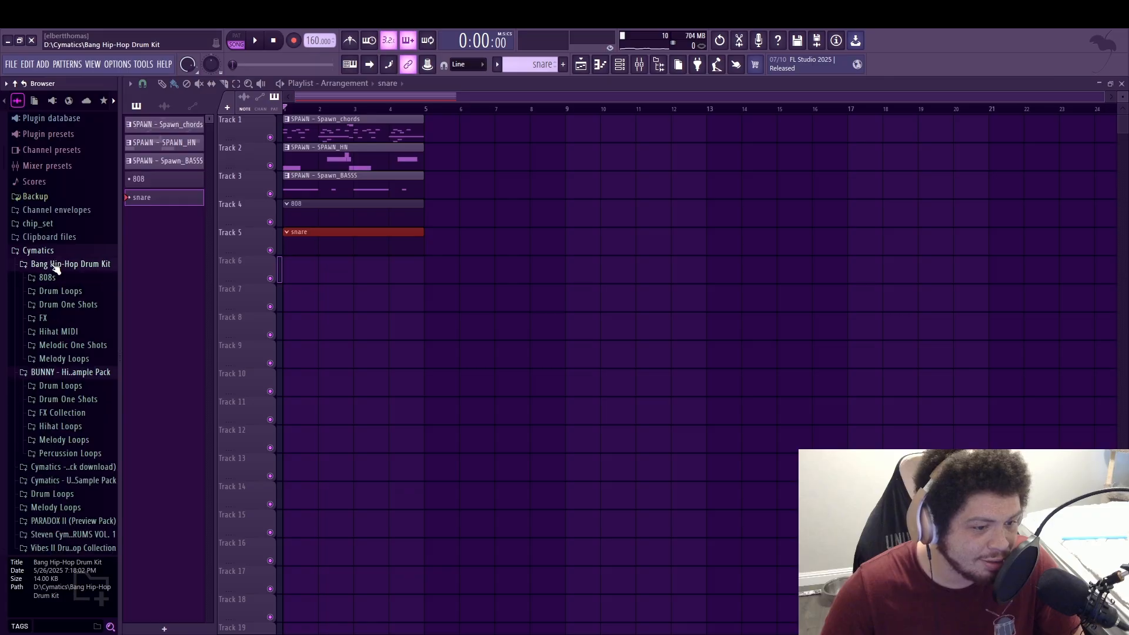
click(54, 278)
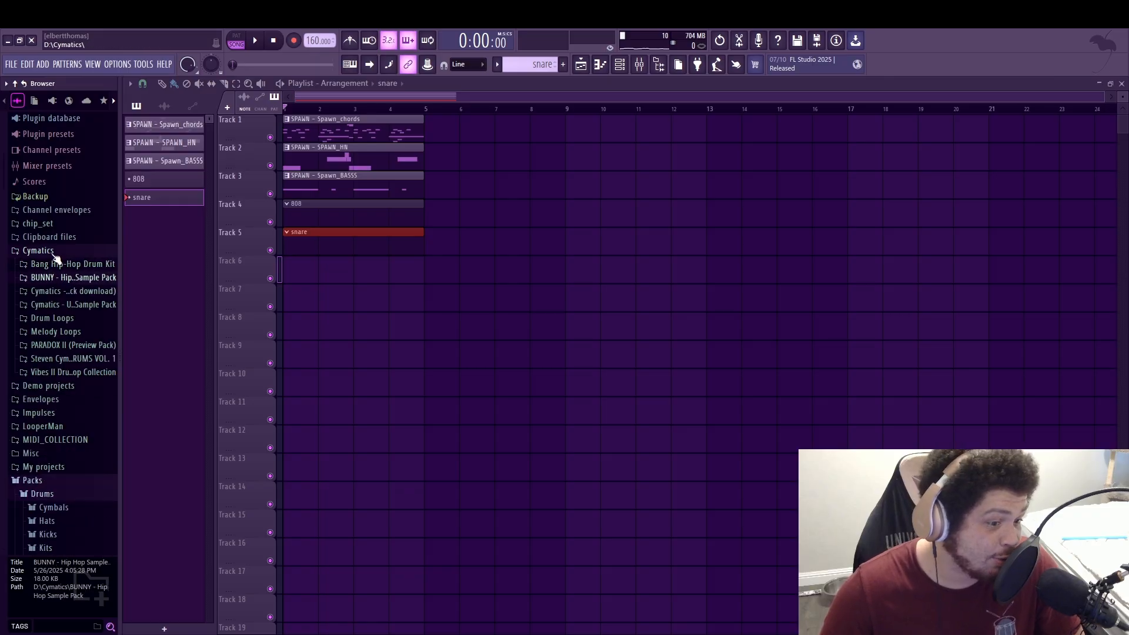
click(38, 251)
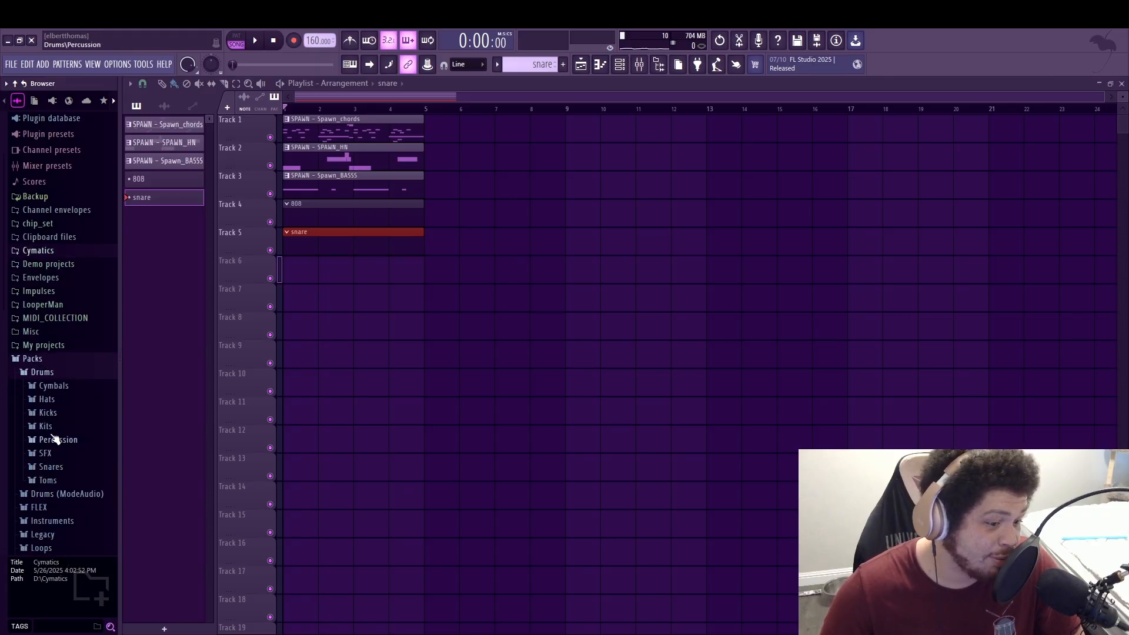
click(80, 399)
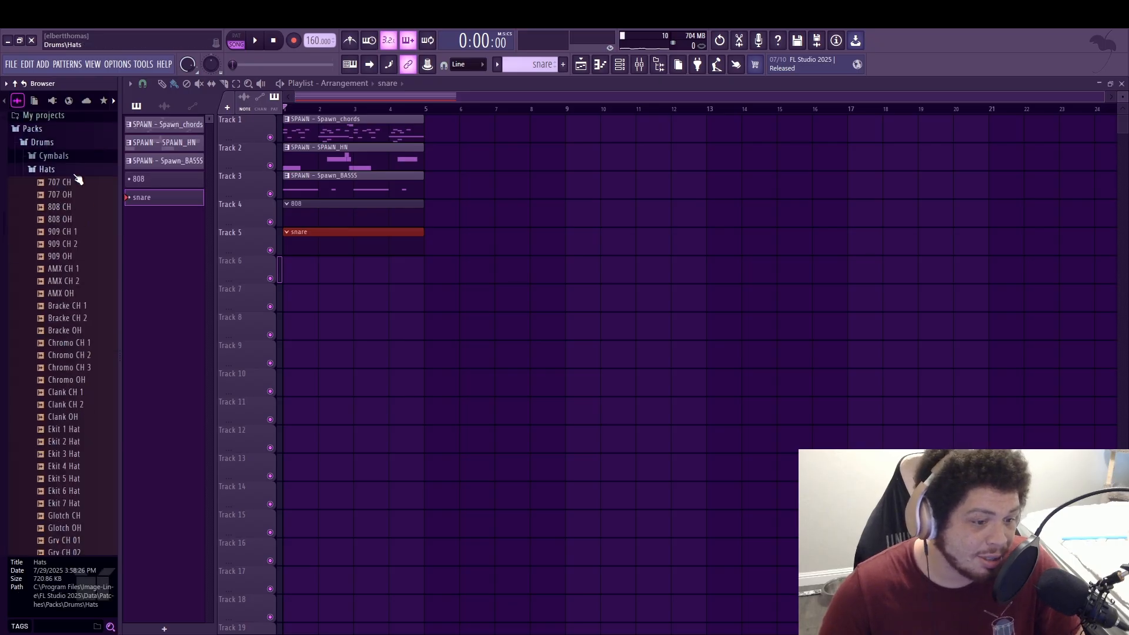
click(72, 169)
click(57, 142)
scroll(70, 247, up, 4)
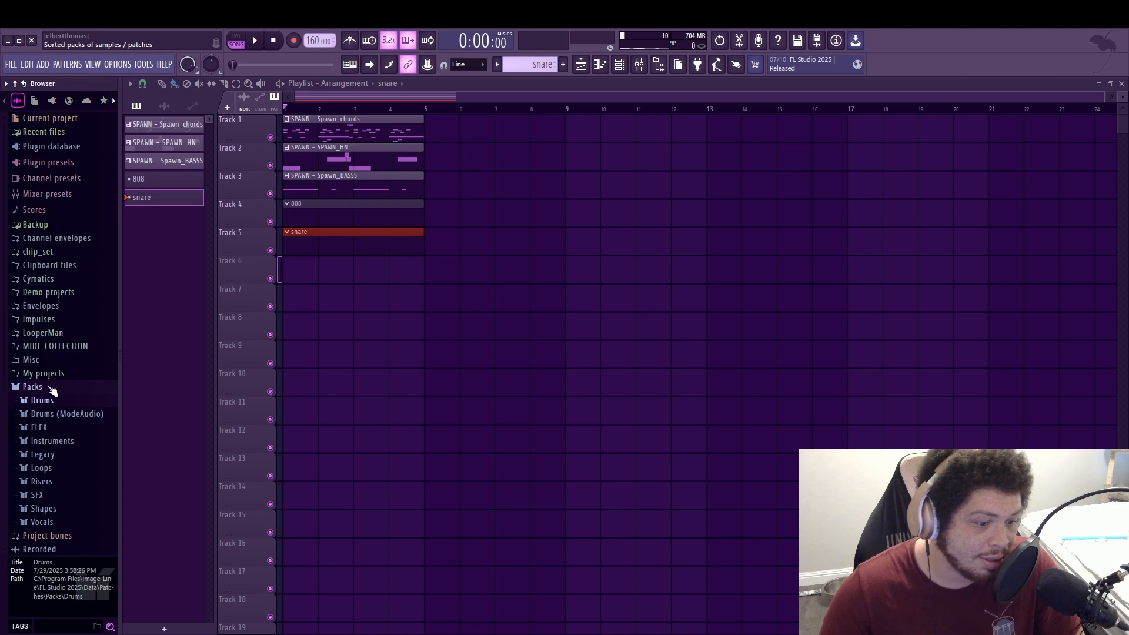
click(50, 385)
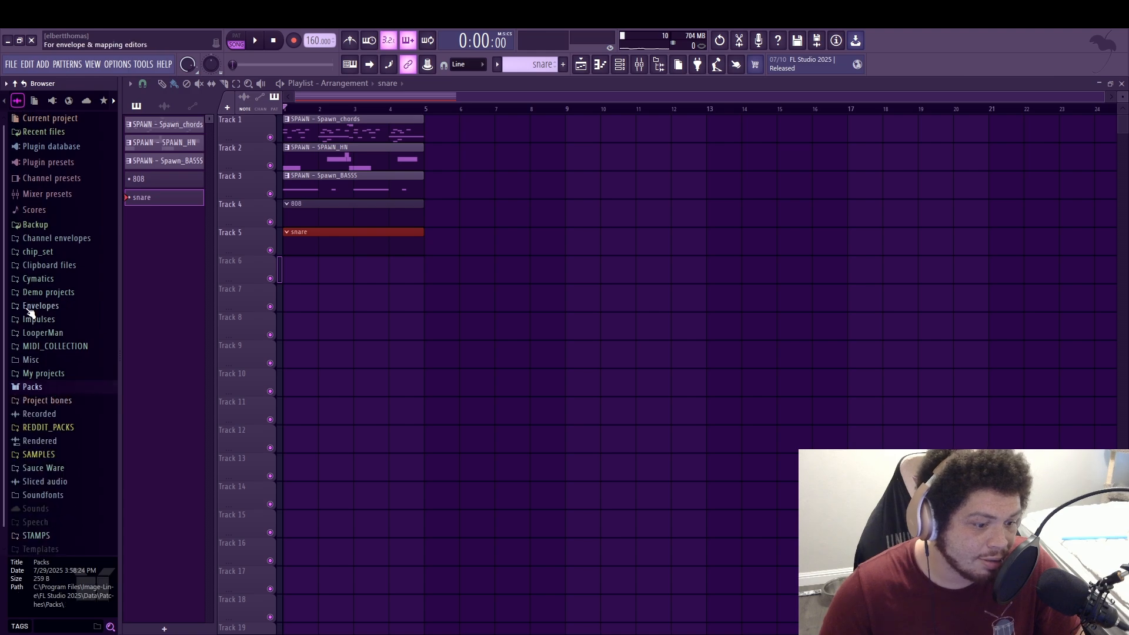
Open the Snares folder within Drum One Shots of the Cymatics Bang Hip-Hop Drum Kit
click(52, 278)
click(66, 293)
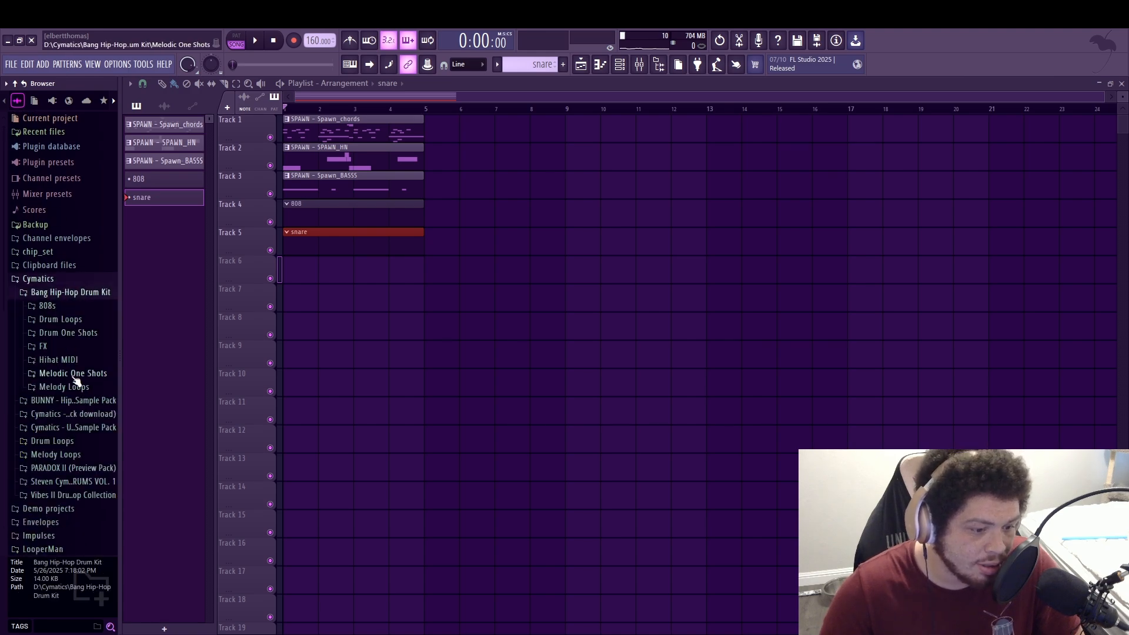
click(71, 334)
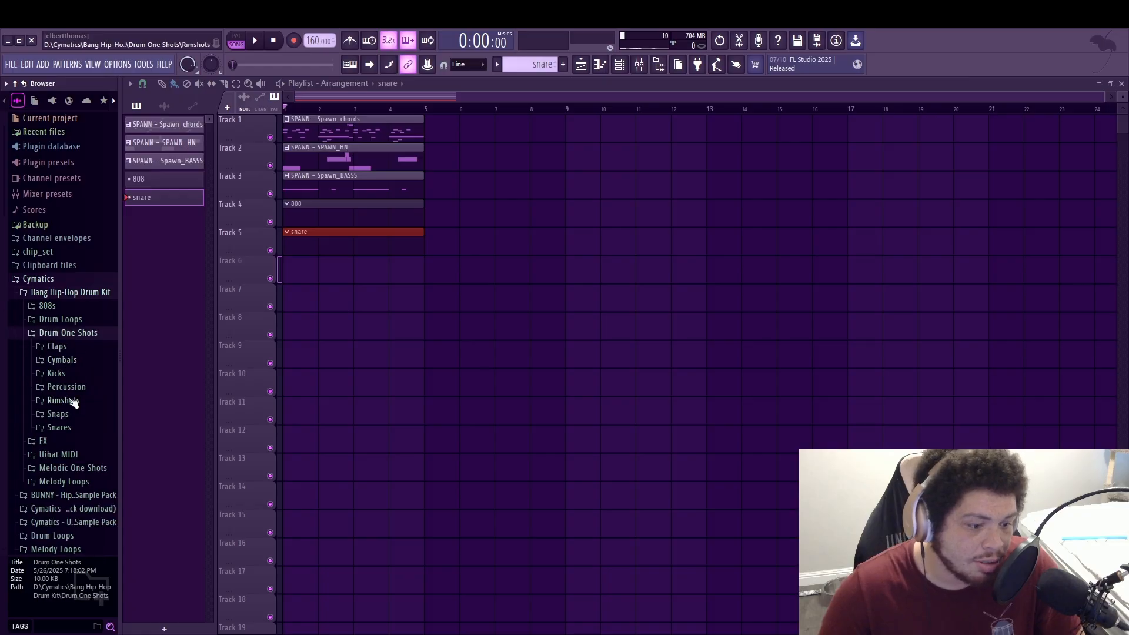
click(68, 429)
click(71, 388)
click(71, 388)
Audition Bang Snares 2, 3 and 4, load Bang Snare 2 - D as a channel and close its sampler window
click(69, 453)
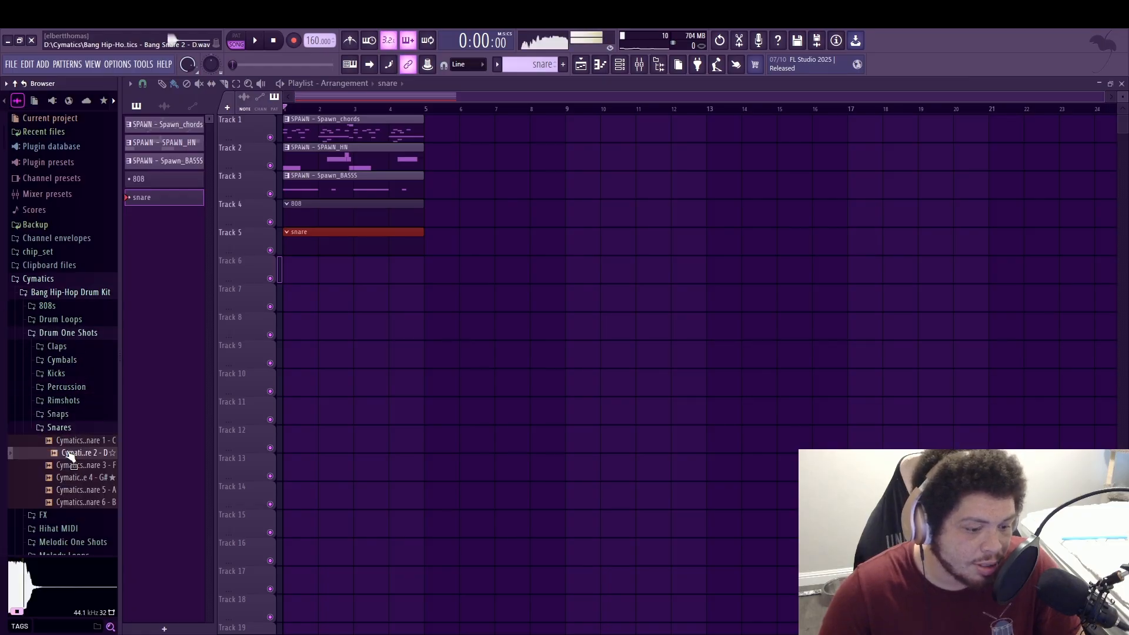
click(74, 465)
click(81, 478)
click(85, 455)
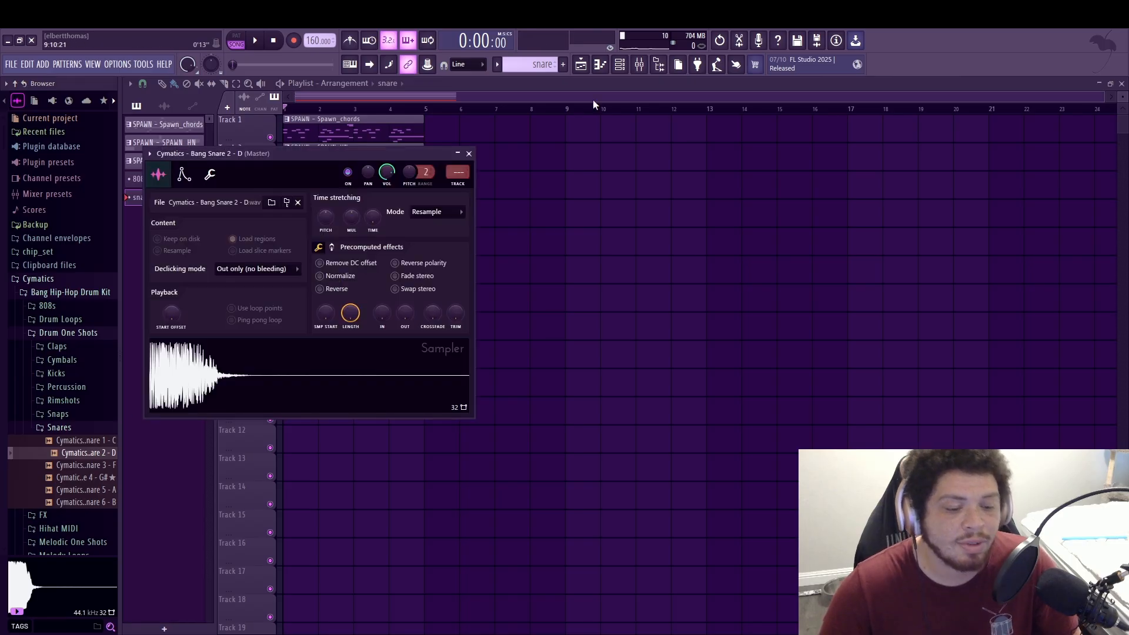
key(Escape)
With the arrangement playing, add a Bang Snare 2 hit on step 9 of each of the snare pattern's four bars
key(space)
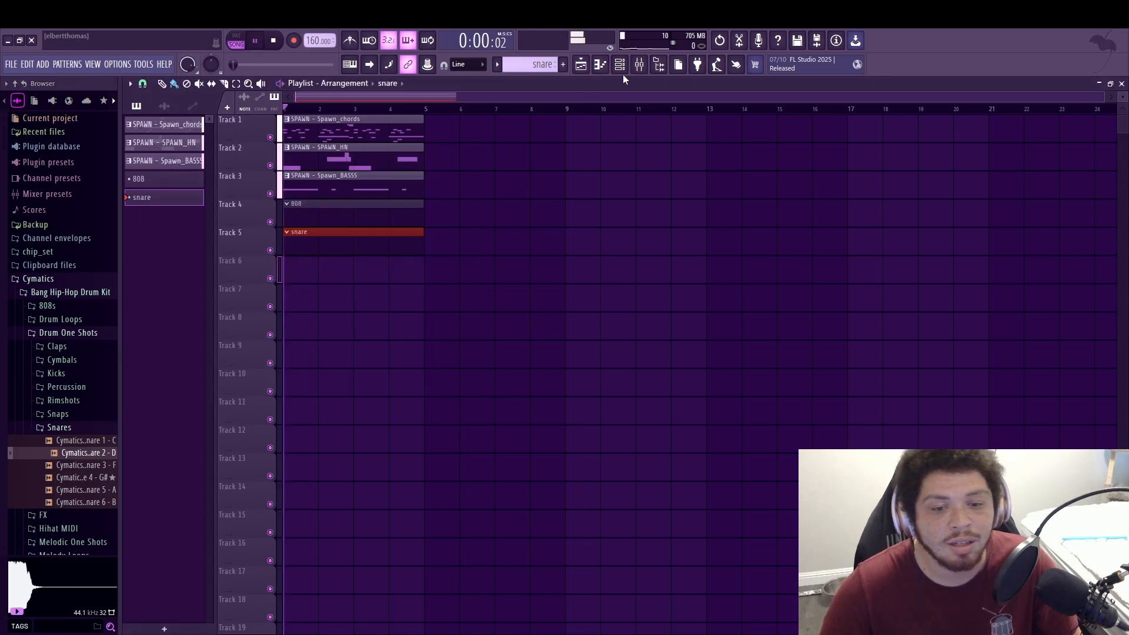
click(609, 67)
click(585, 68)
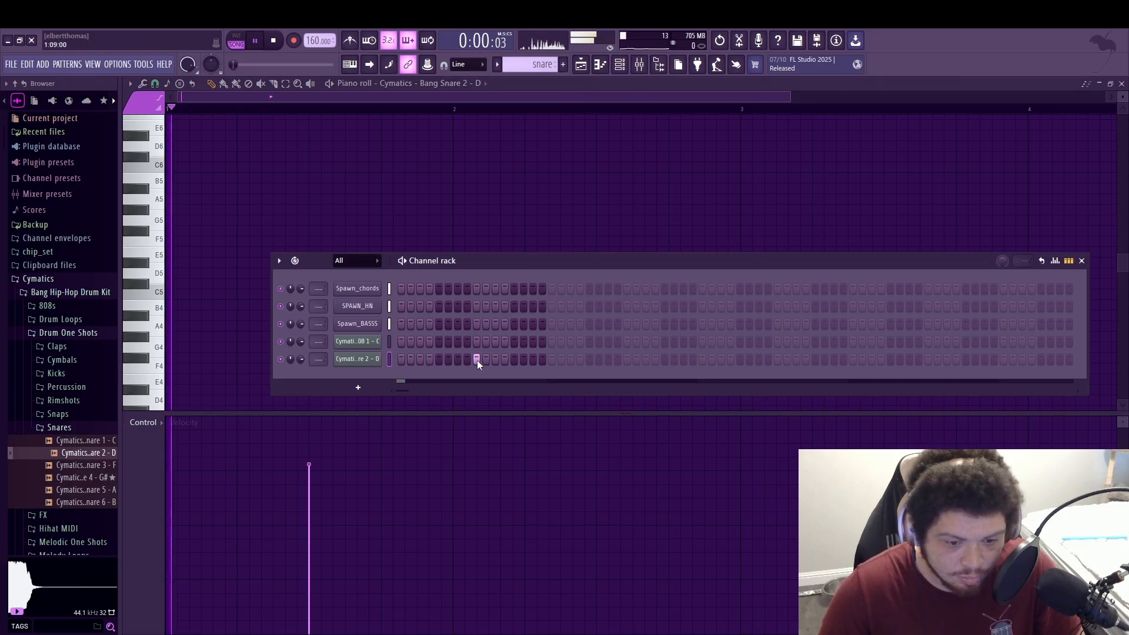
click(477, 358)
click(627, 358)
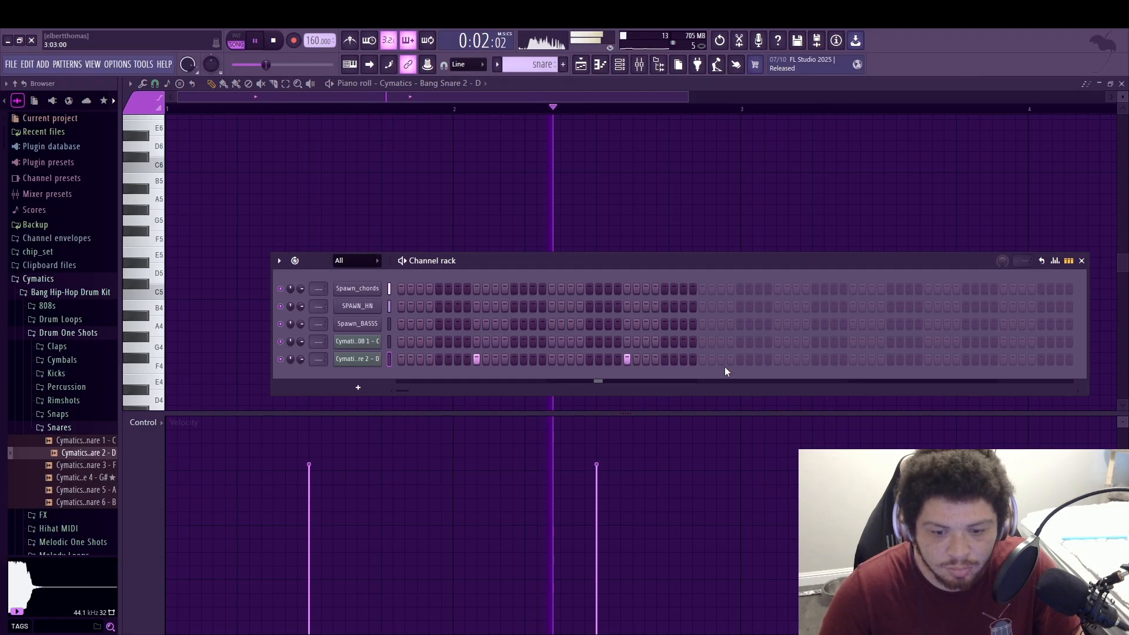
click(768, 359)
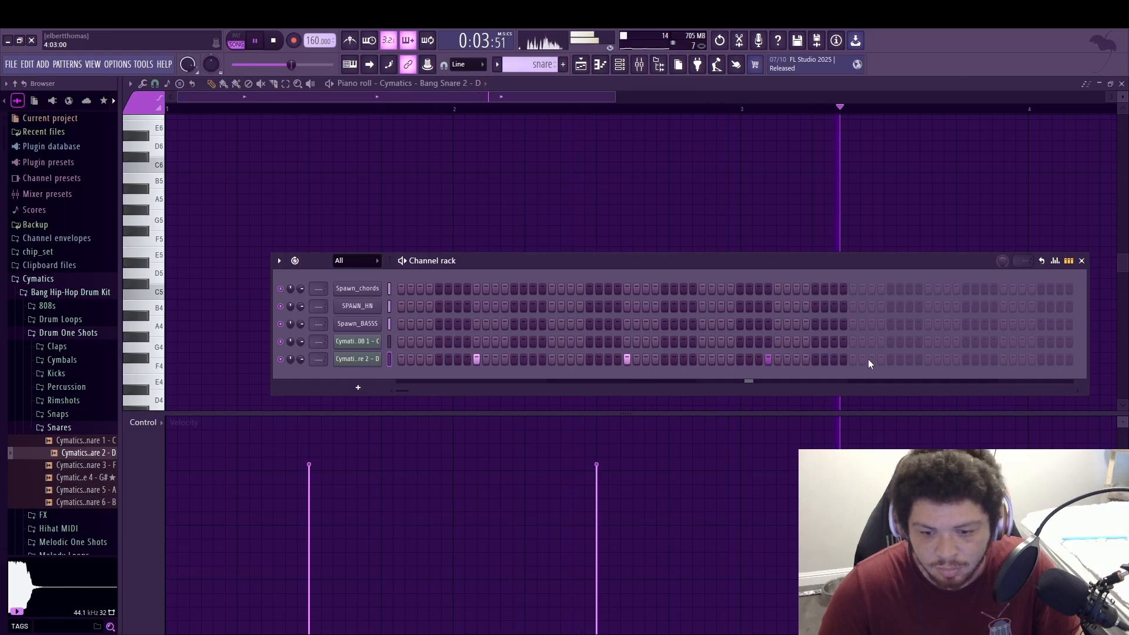
click(768, 359)
click(776, 358)
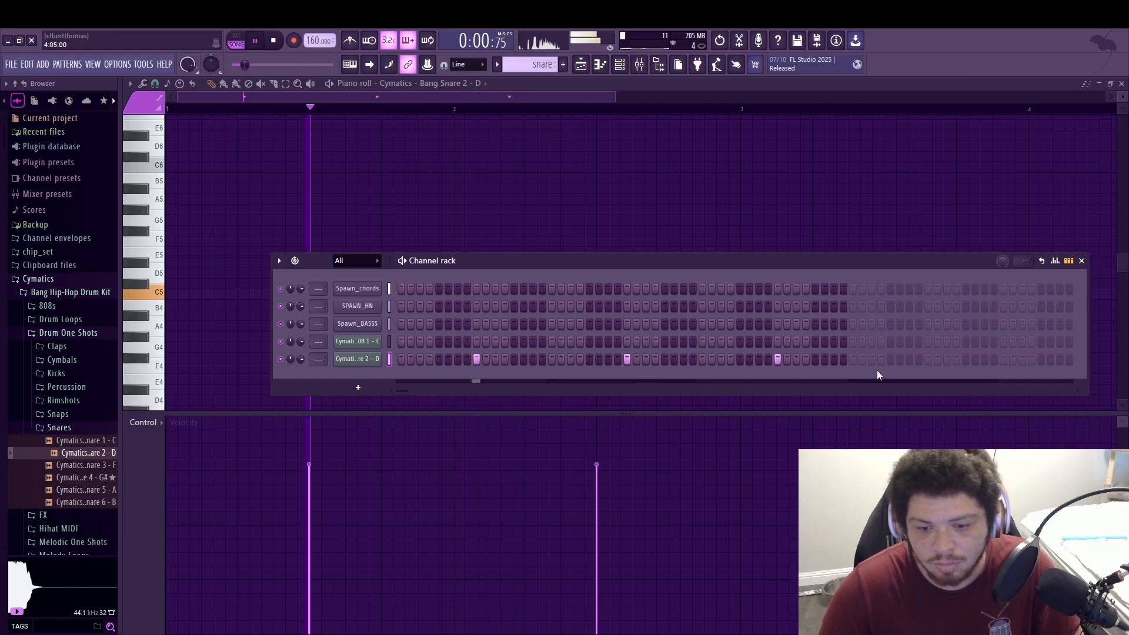
click(929, 360)
Return to the playlist and make the 808 pattern active
click(581, 64)
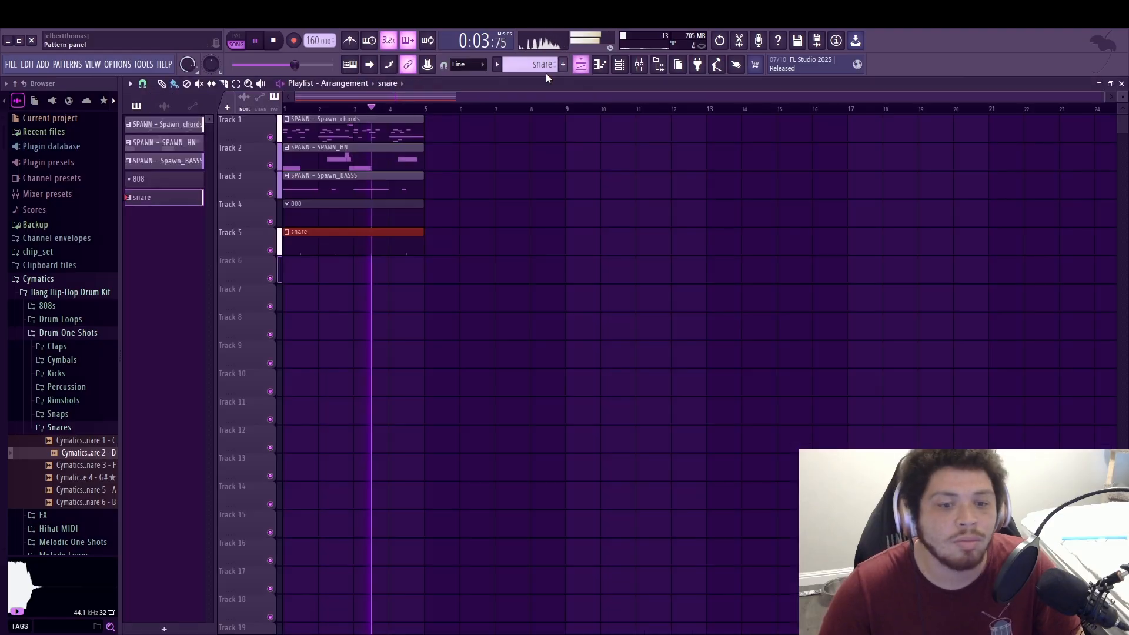
scroll(527, 65, up, 1)
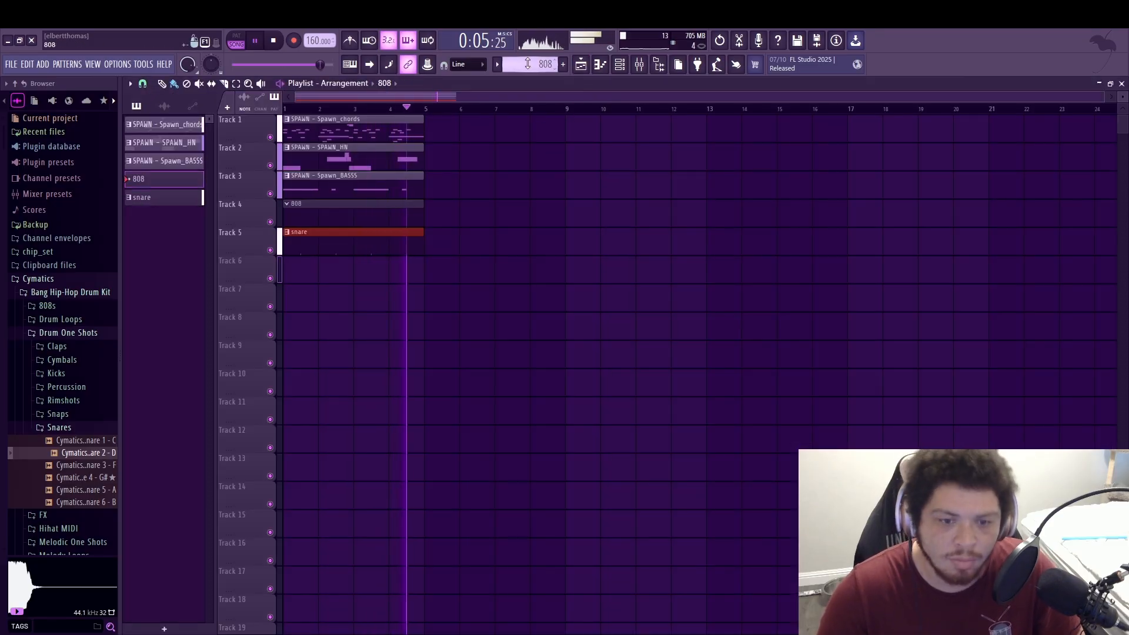
Show the Channel rack and place Bang 808 1 hits on steps 1, 2 and 3 of the 808 pattern's first bar, restarting playback
click(618, 65)
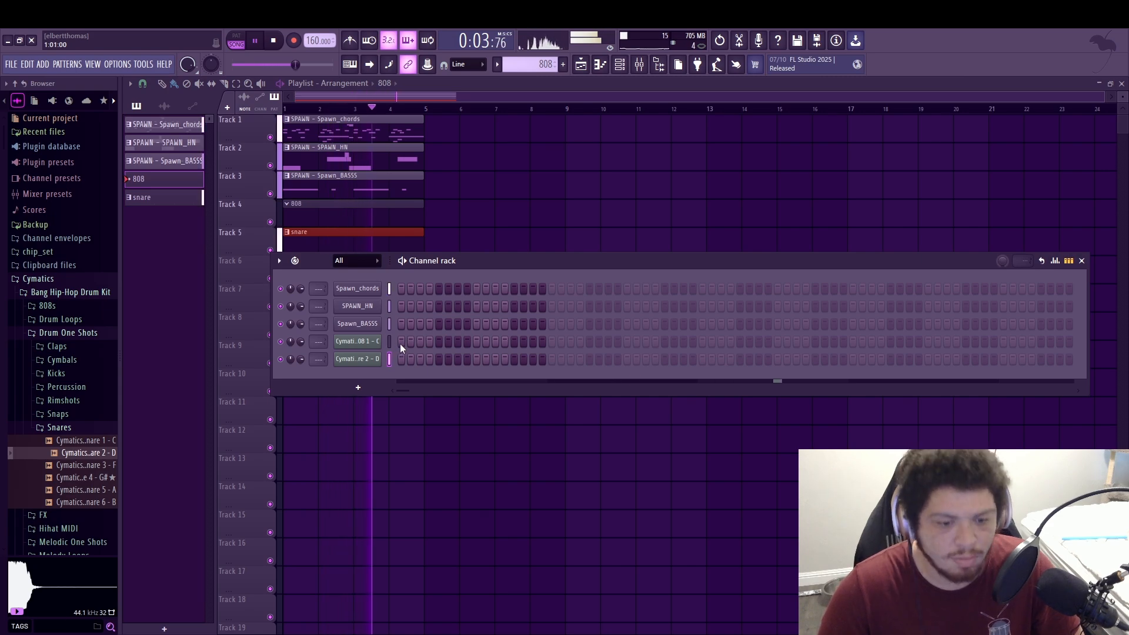
drag(400, 341, 420, 341)
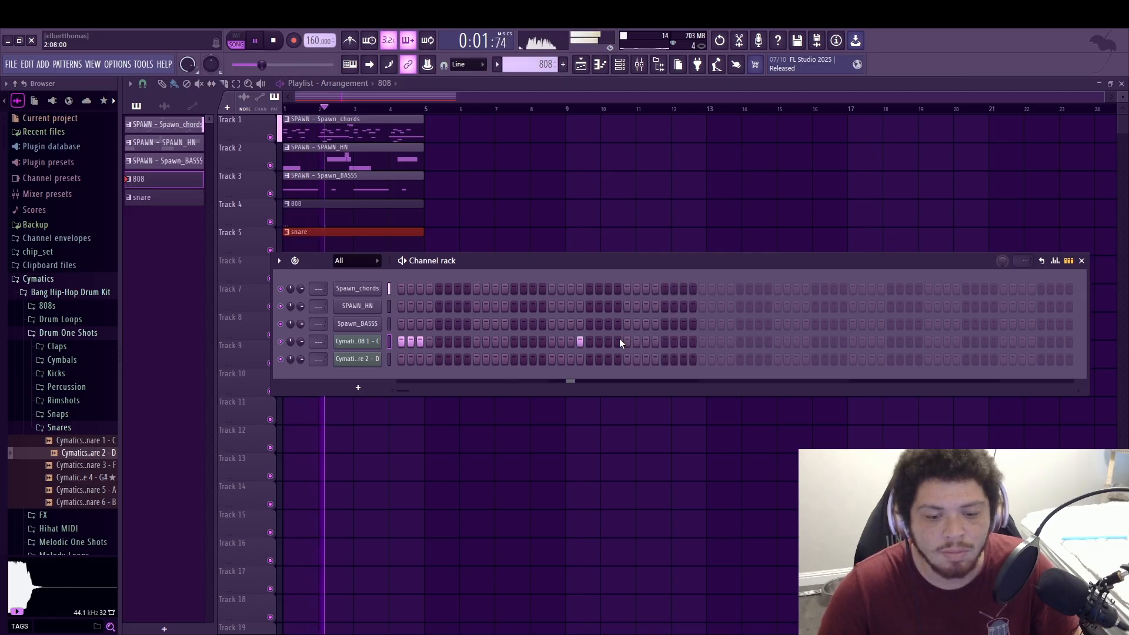
key(space)
key(space)
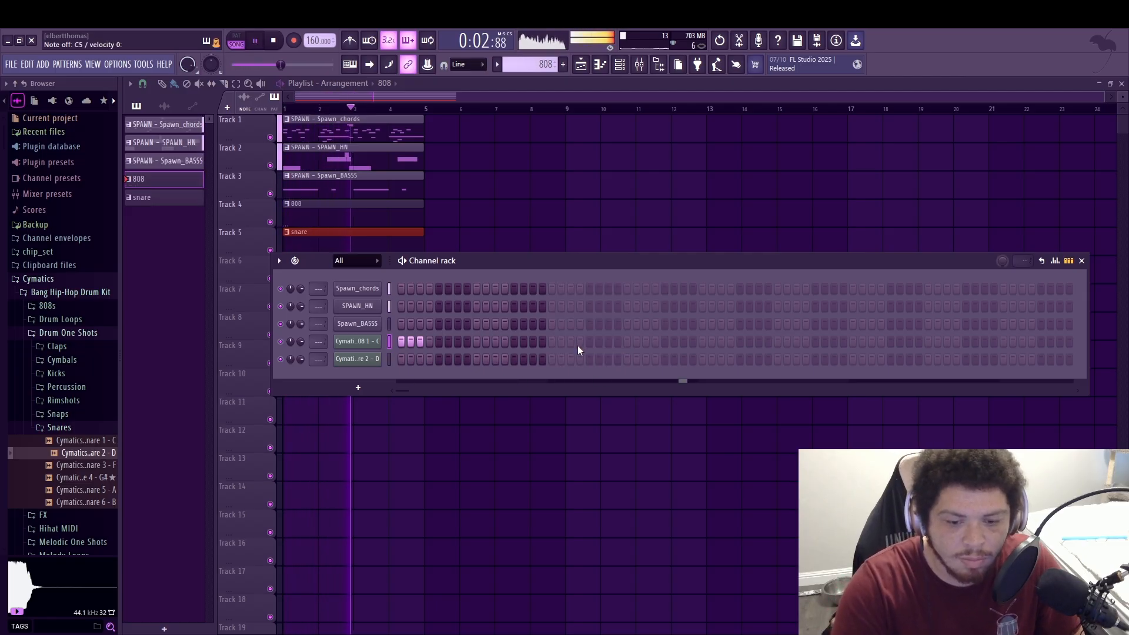
Add Bang 808 1 hits on steps 1 and 7 of the 808 pattern's second bar while replaying the arrangement
click(551, 341)
click(627, 341)
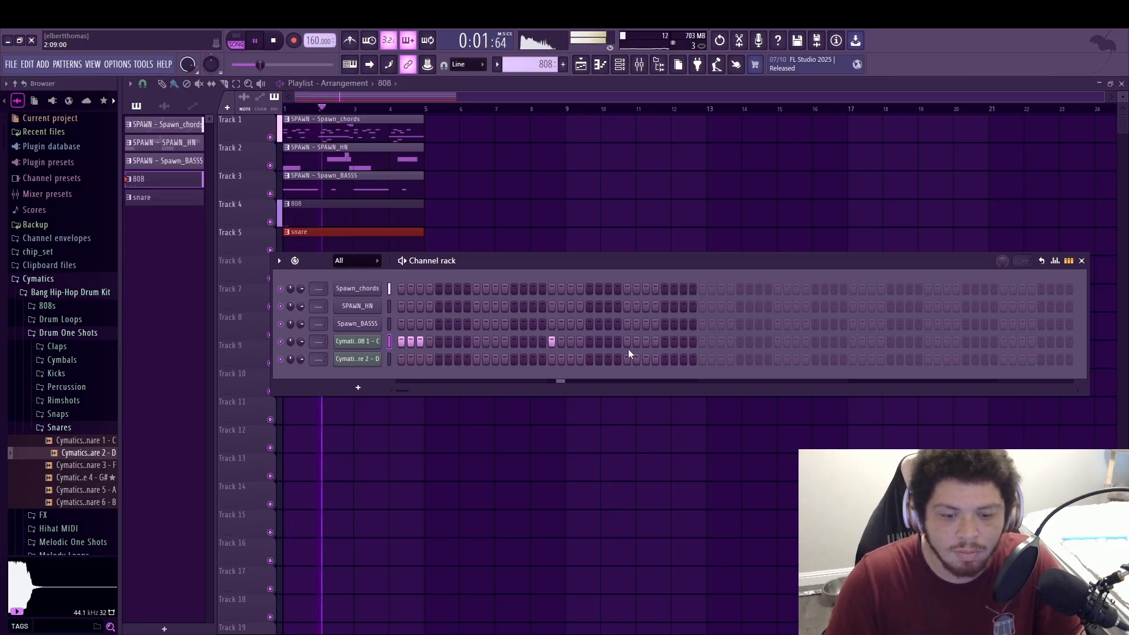
key(space)
key(space)
click(627, 341)
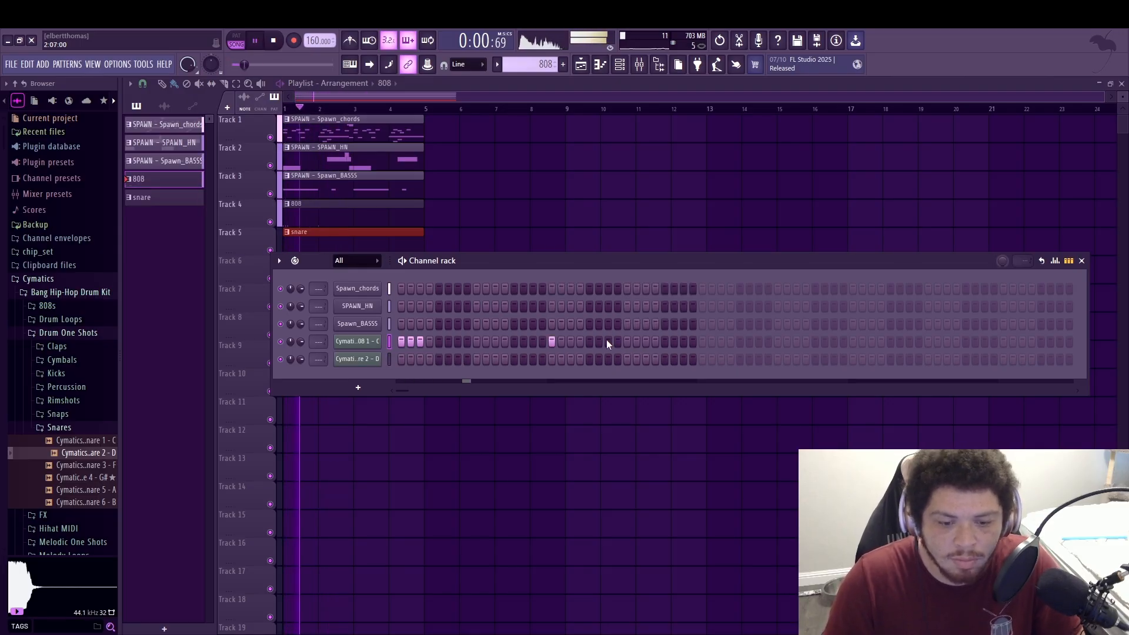
click(608, 341)
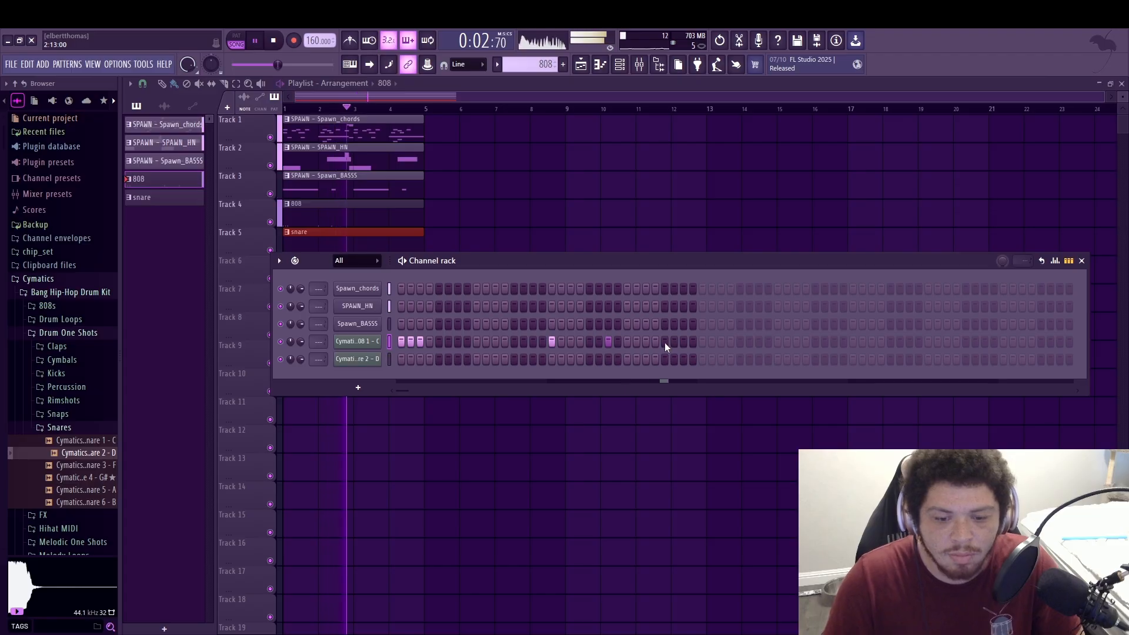
key(space)
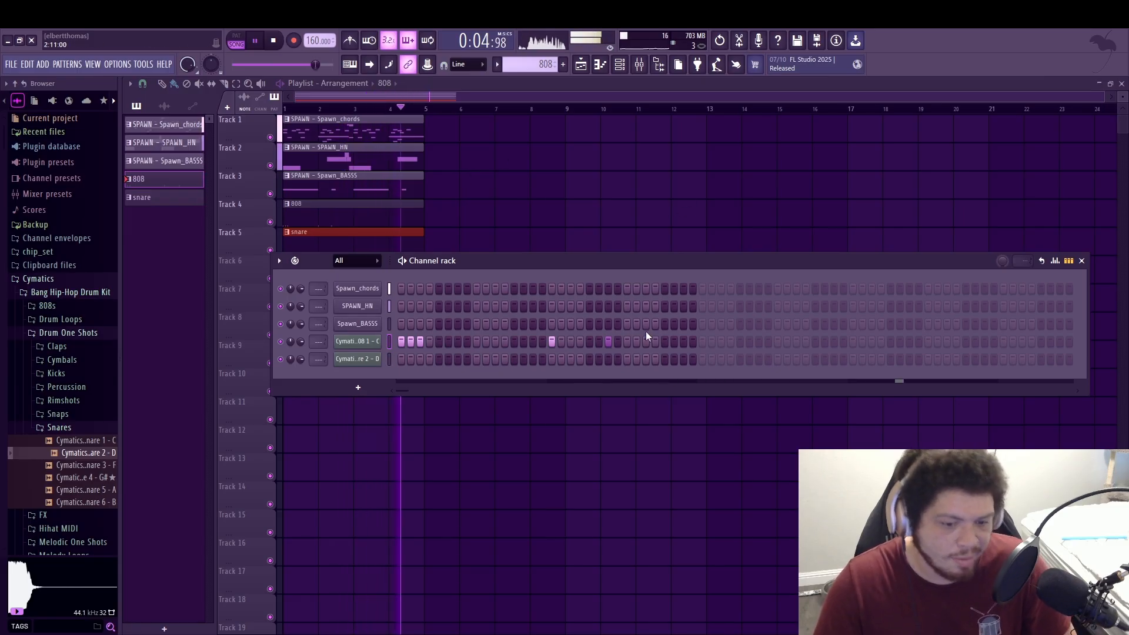
Make the snare pattern active and examine its hits in the Piano roll and Channel rack
click(300, 213)
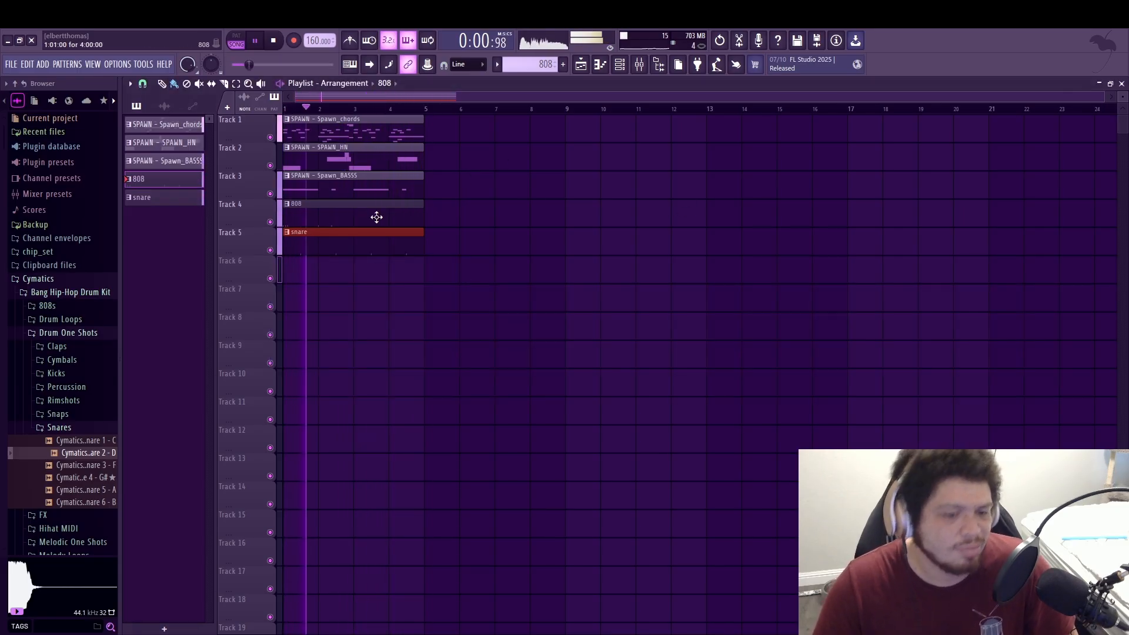
click(164, 197)
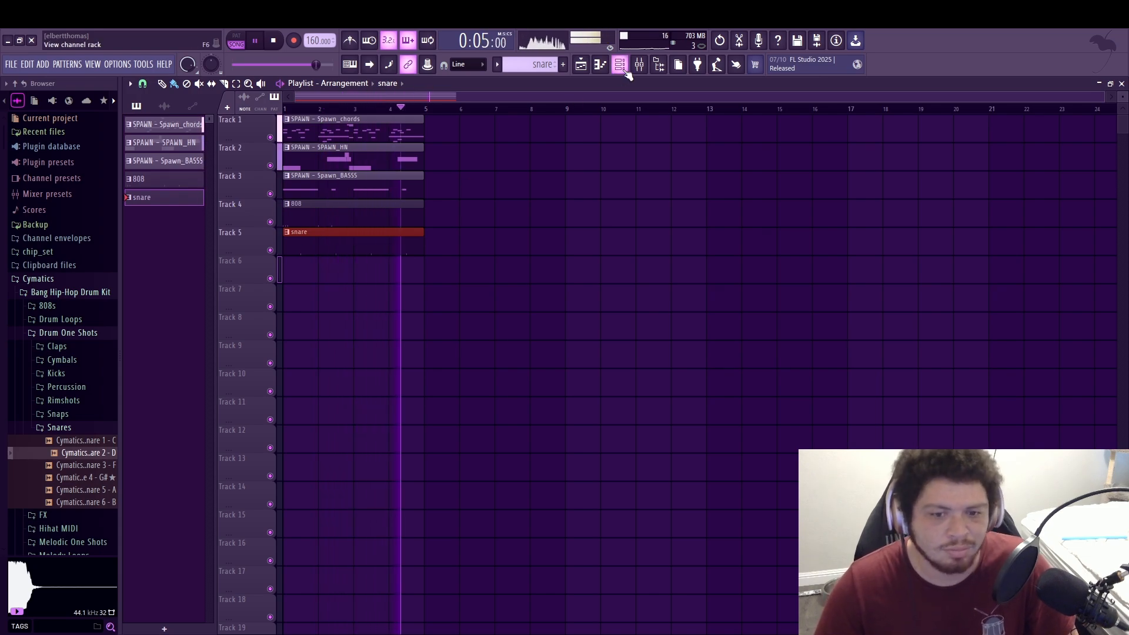
key(F7)
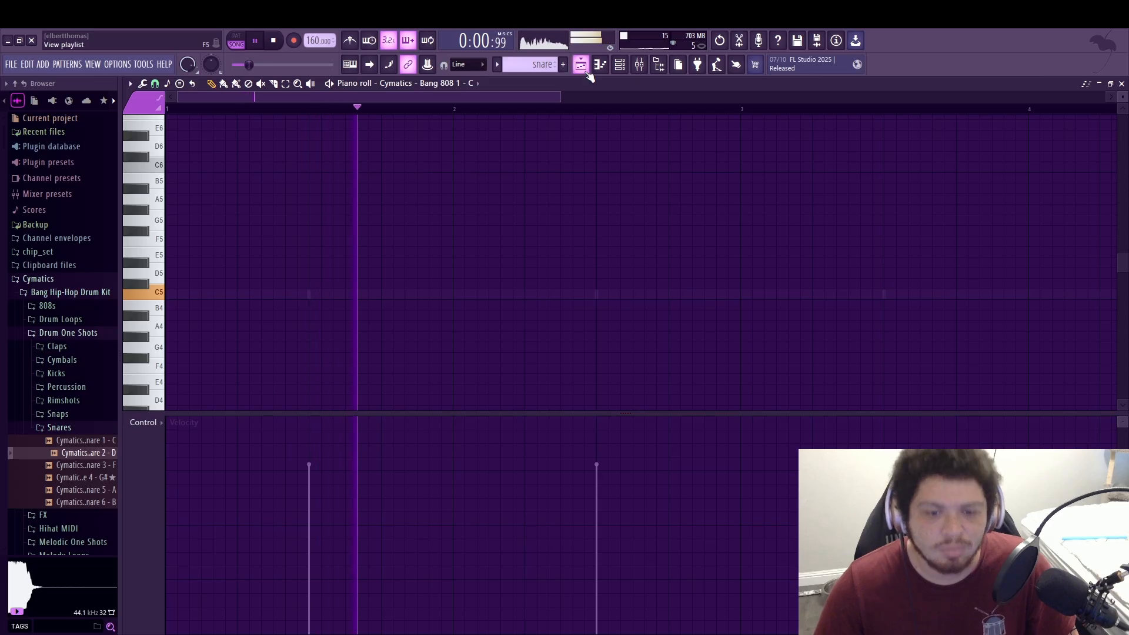
key(F7)
click(619, 66)
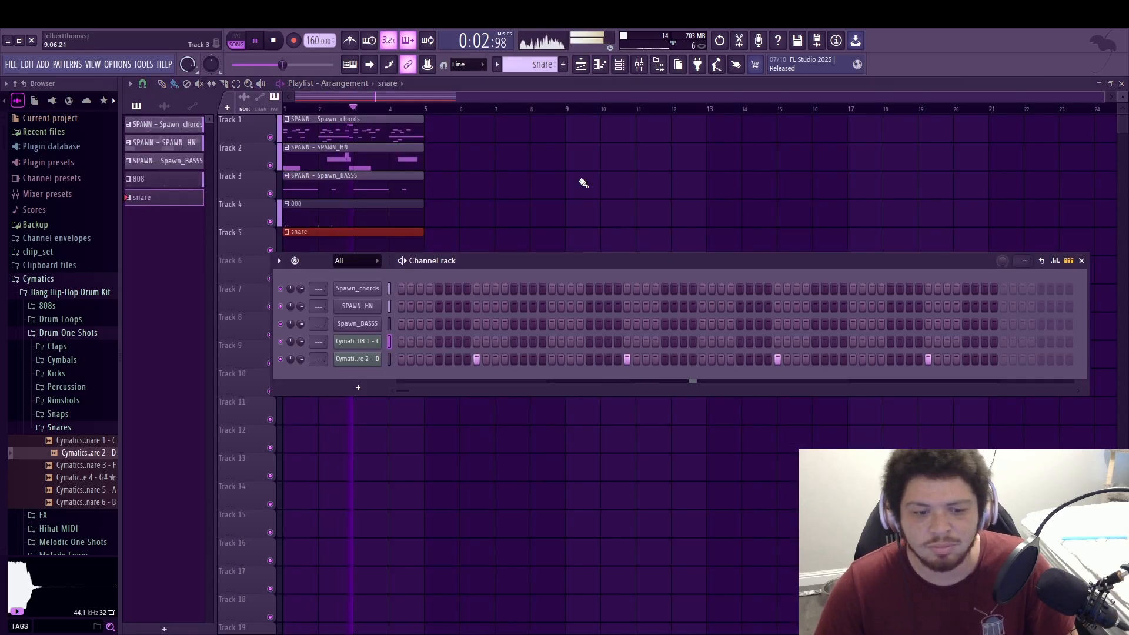
Return to the 808 pattern and add hits on step 13 of bar 2 and steps 1, 2 and 3 of bar 3
click(164, 179)
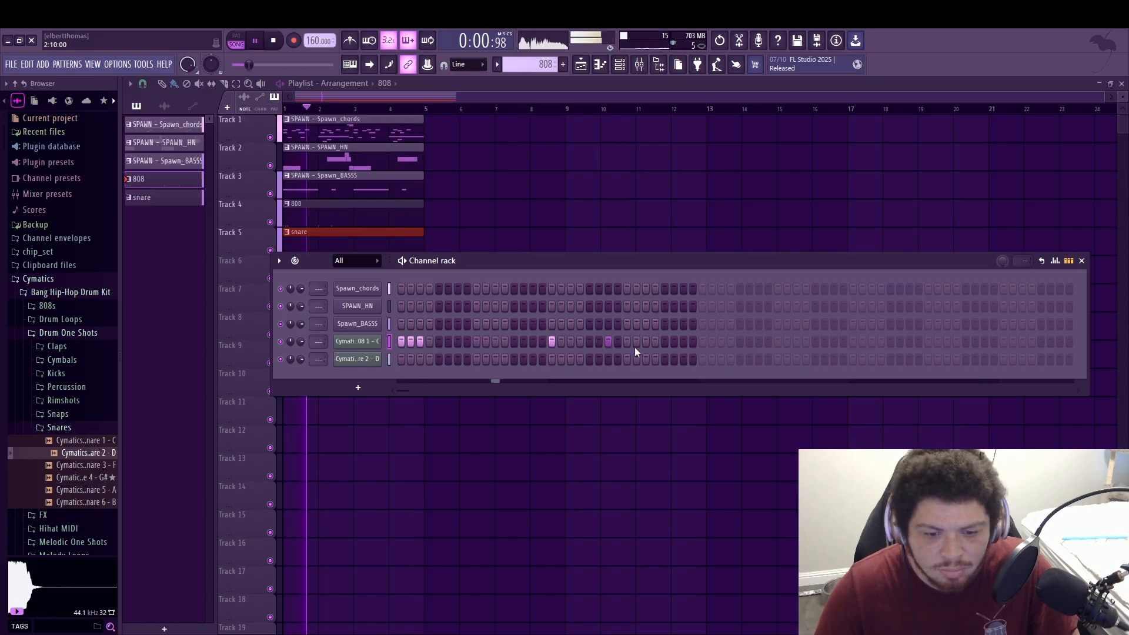
click(664, 342)
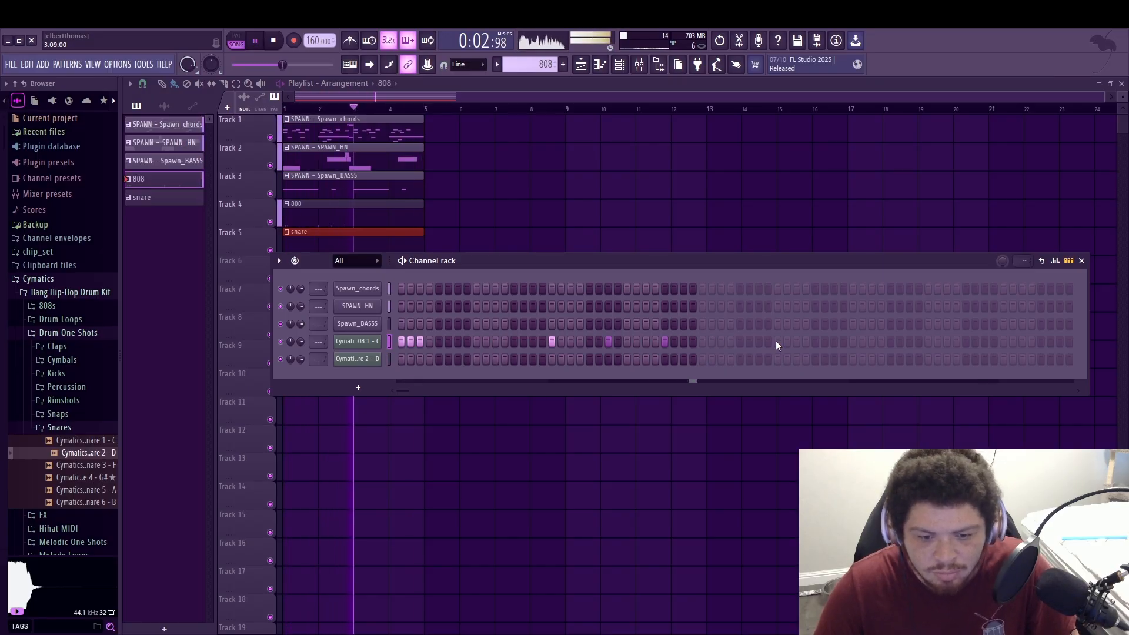
click(712, 342)
click(702, 341)
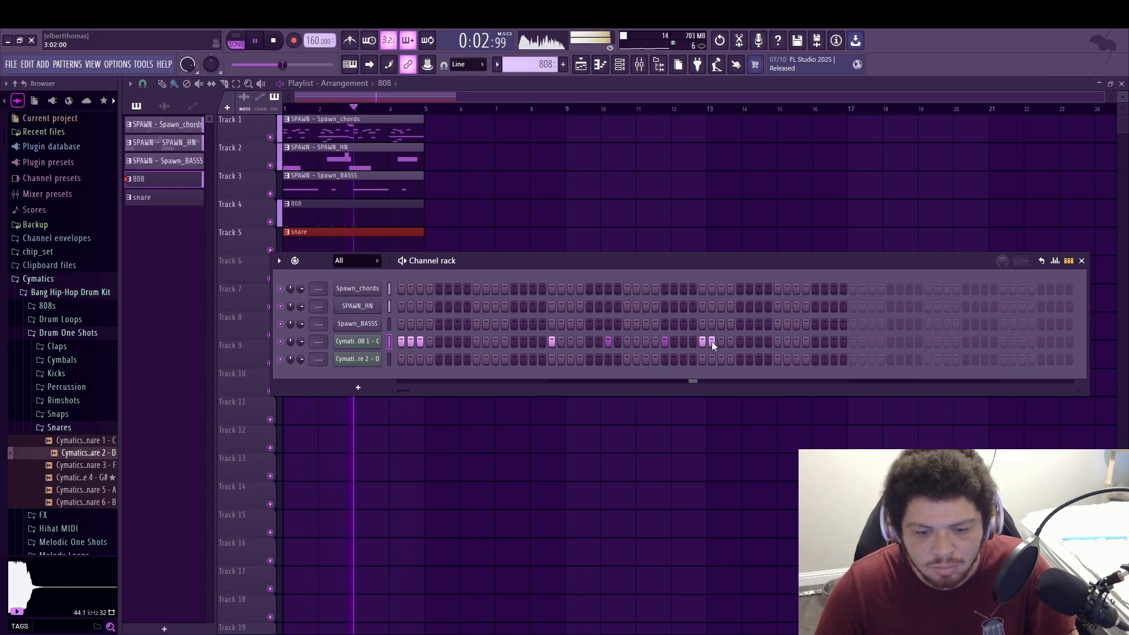
click(721, 341)
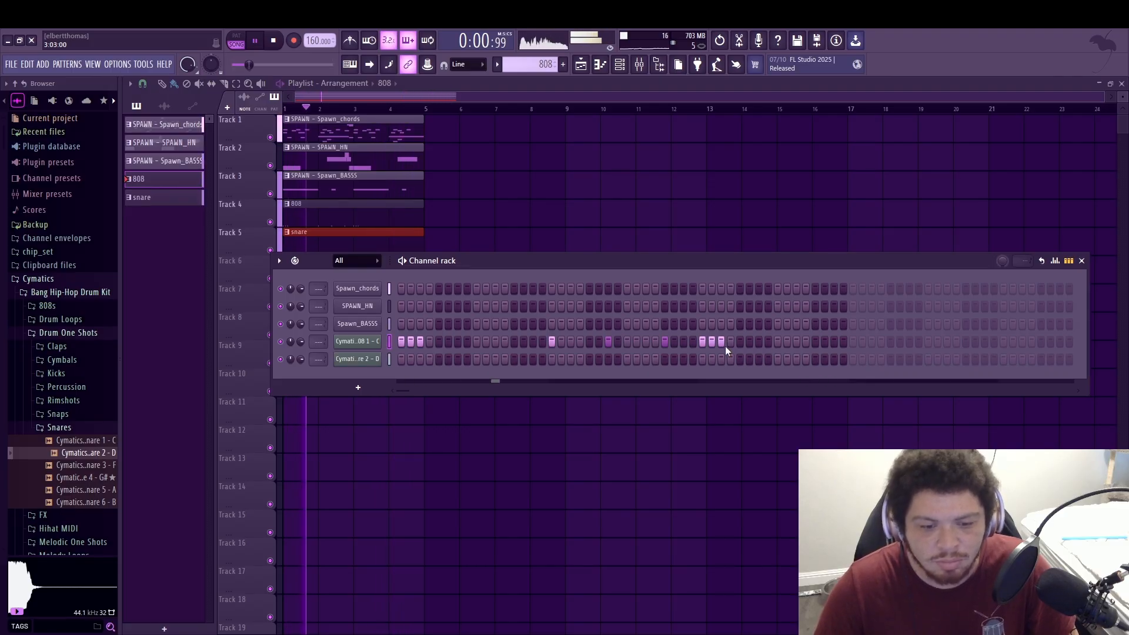
Add Bang 808 1 hits on steps 1 and 7 of bar 4 and close the Channel rack
click(852, 341)
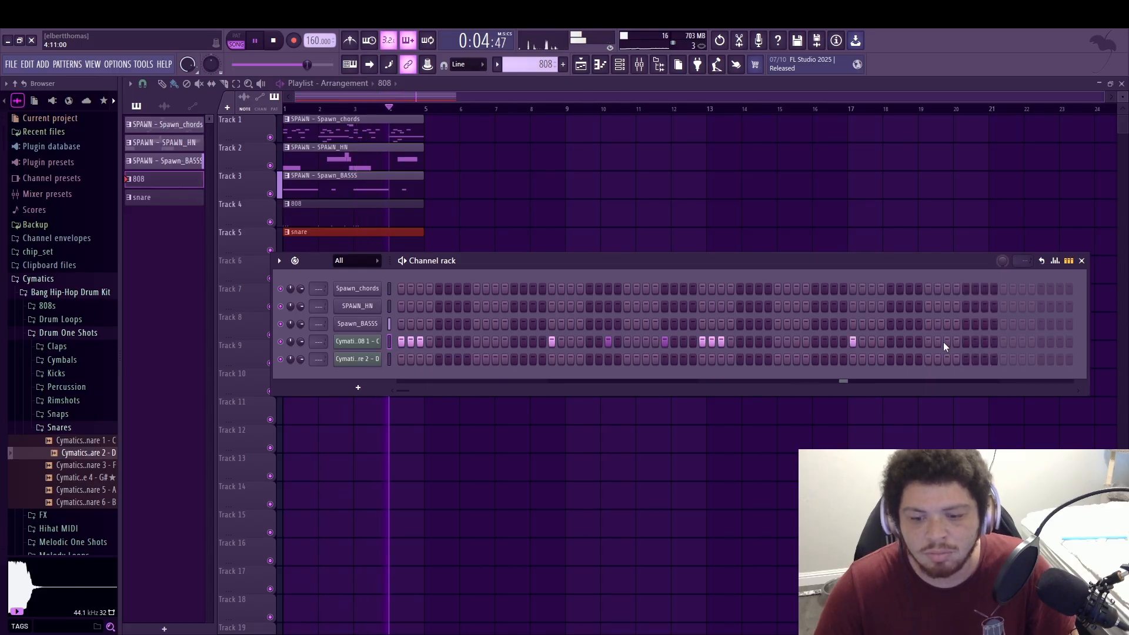
click(908, 342)
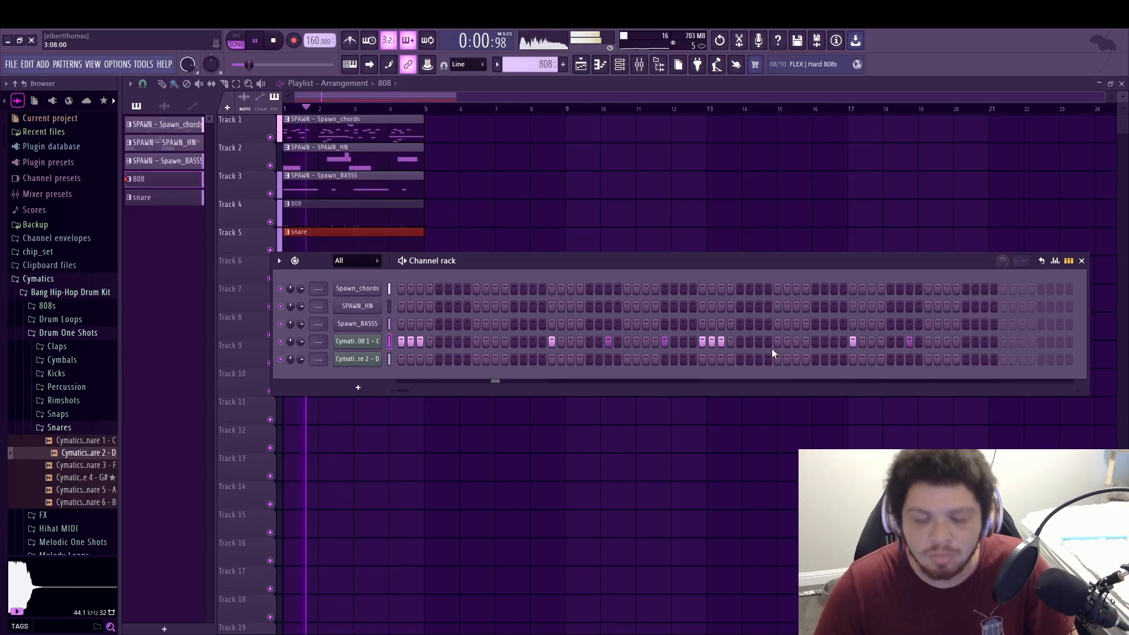
key(F6)
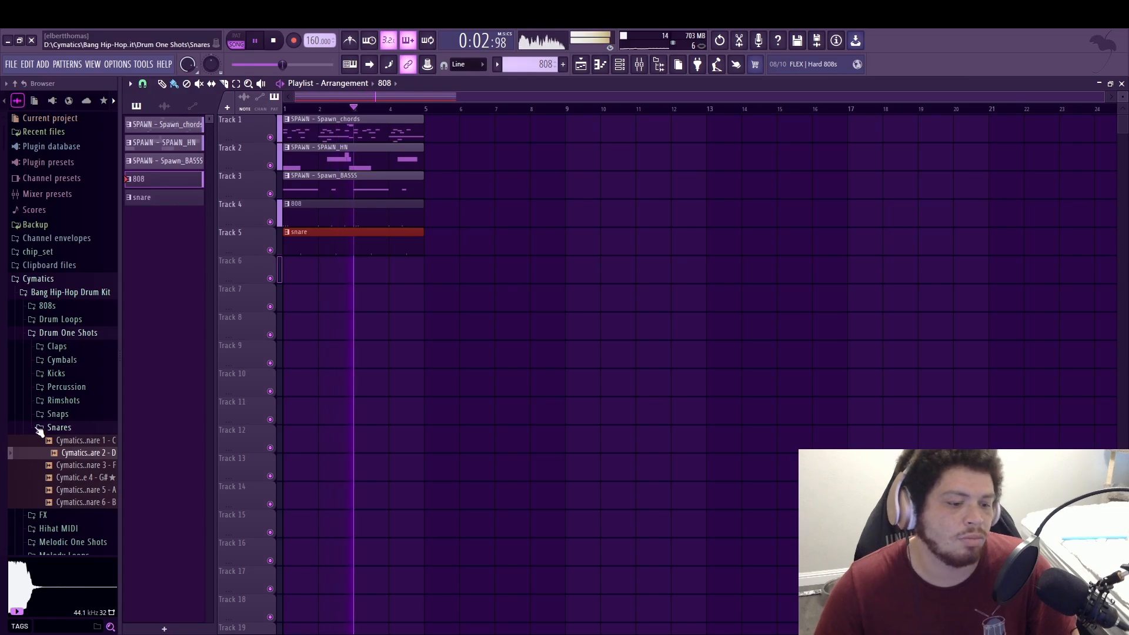
Collapse the Cymatics folder, stop playback and open the Hats folder within the Drums packs
click(58, 279)
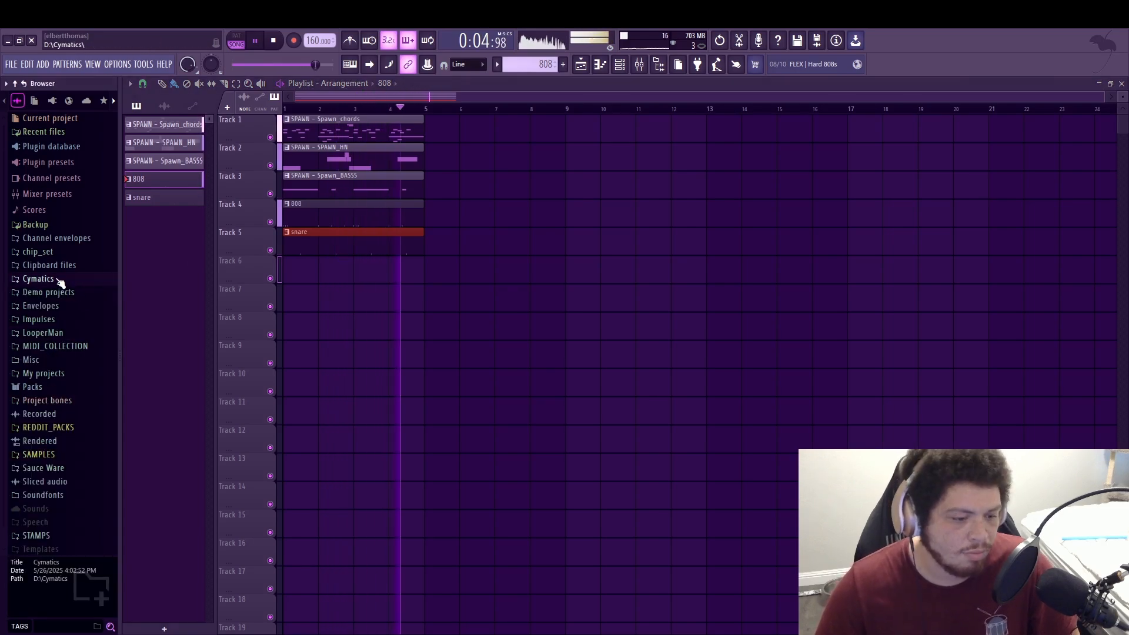
click(59, 280)
click(58, 276)
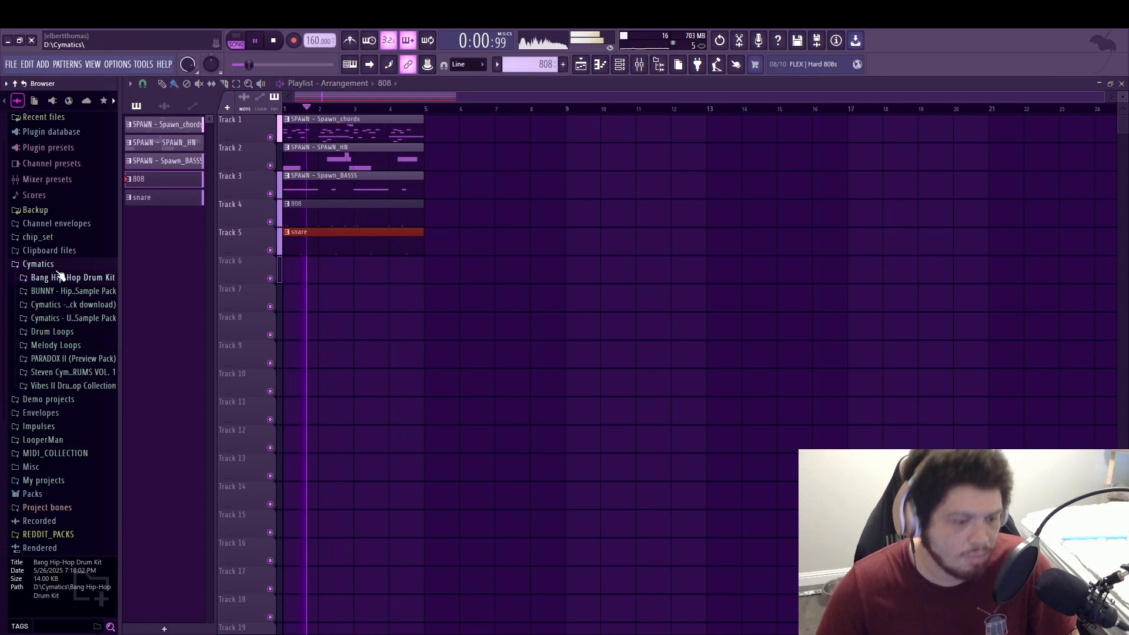
click(57, 266)
click(32, 372)
key(space)
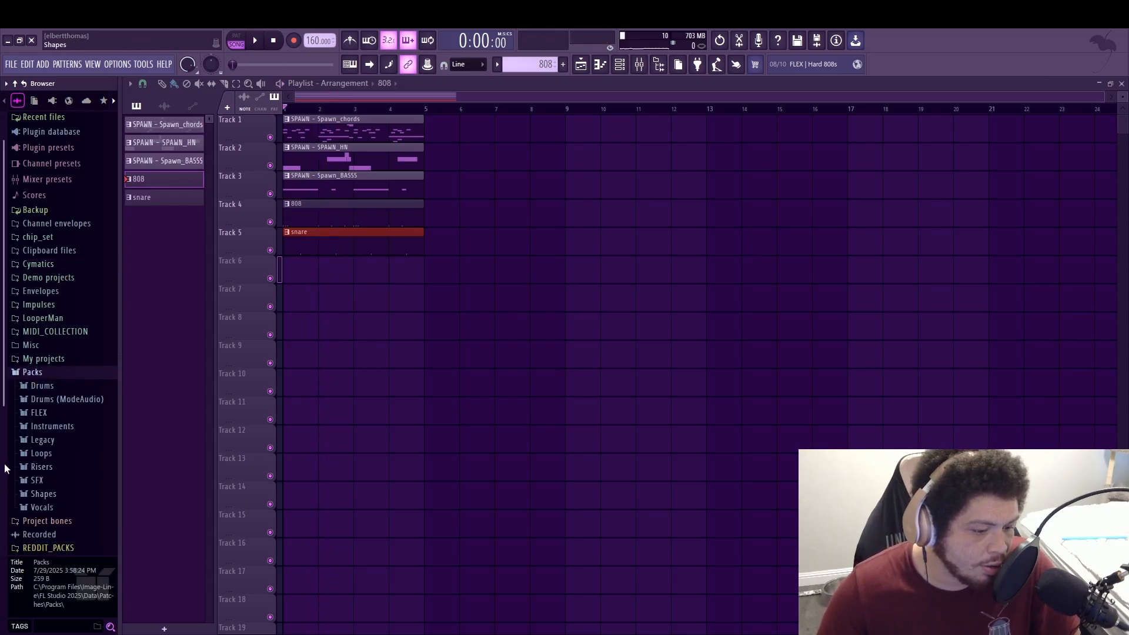
click(42, 386)
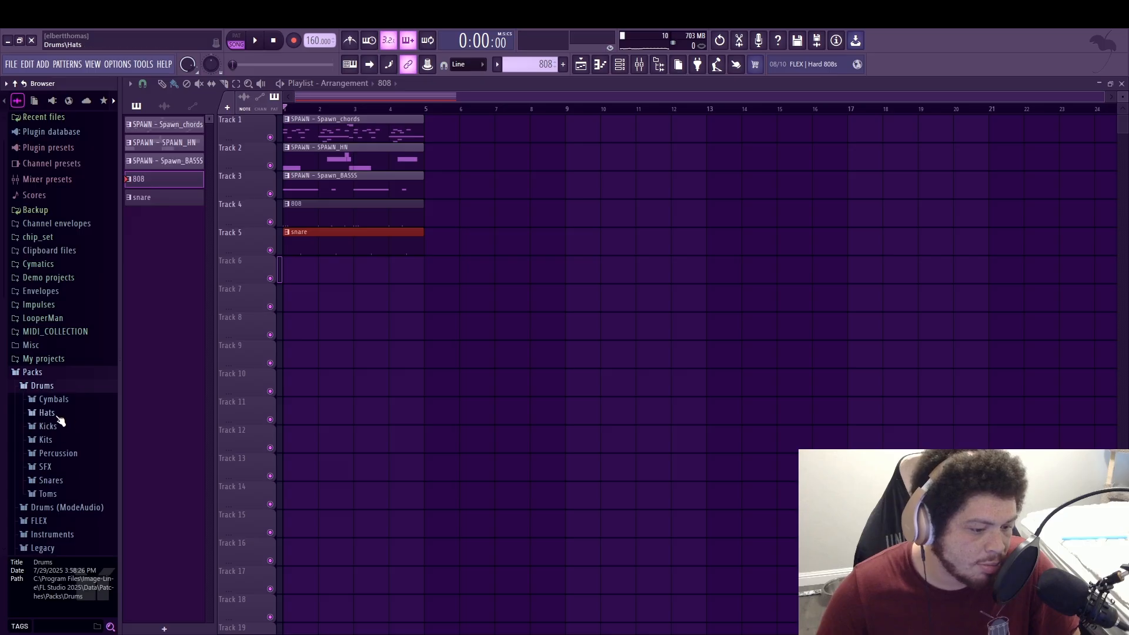
click(53, 414)
Load the 808 CH and 808 OH hat samples as channels and show the Channel rack
click(61, 209)
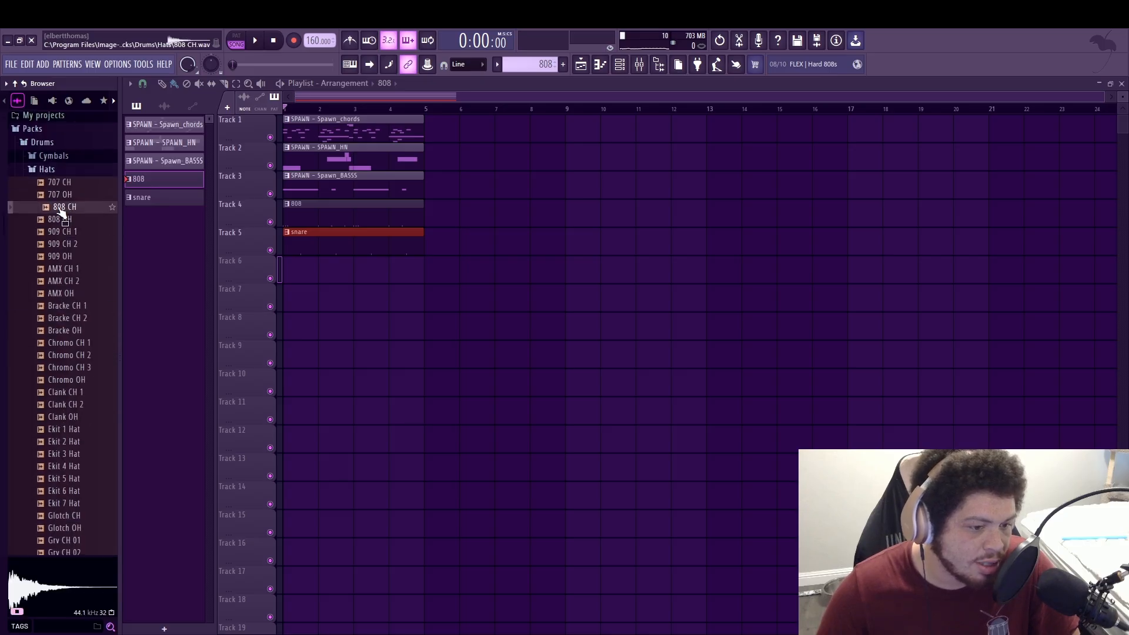
click(107, 220)
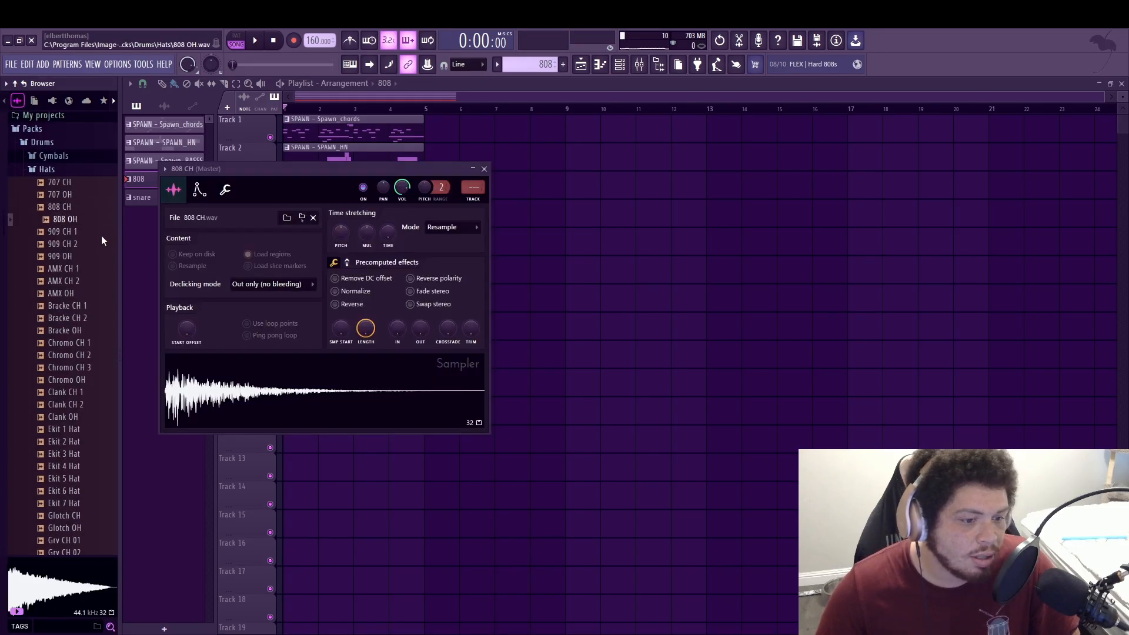
key(space)
click(615, 68)
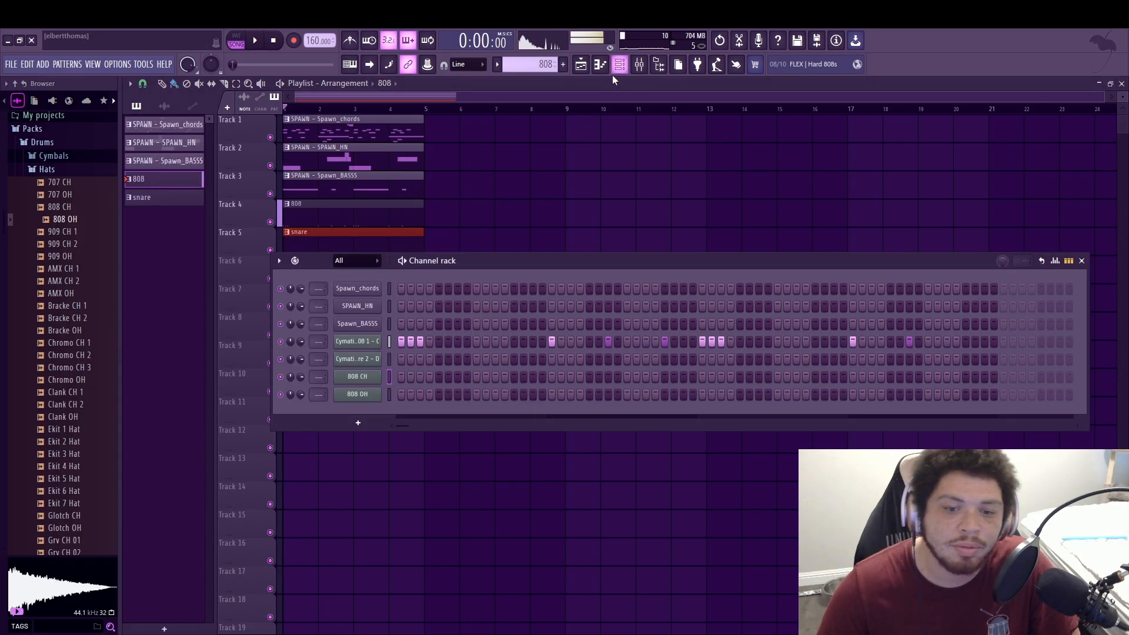
Create a new pattern named HAT and place it at bar 1 on Track 6 of the playlist
click(562, 65)
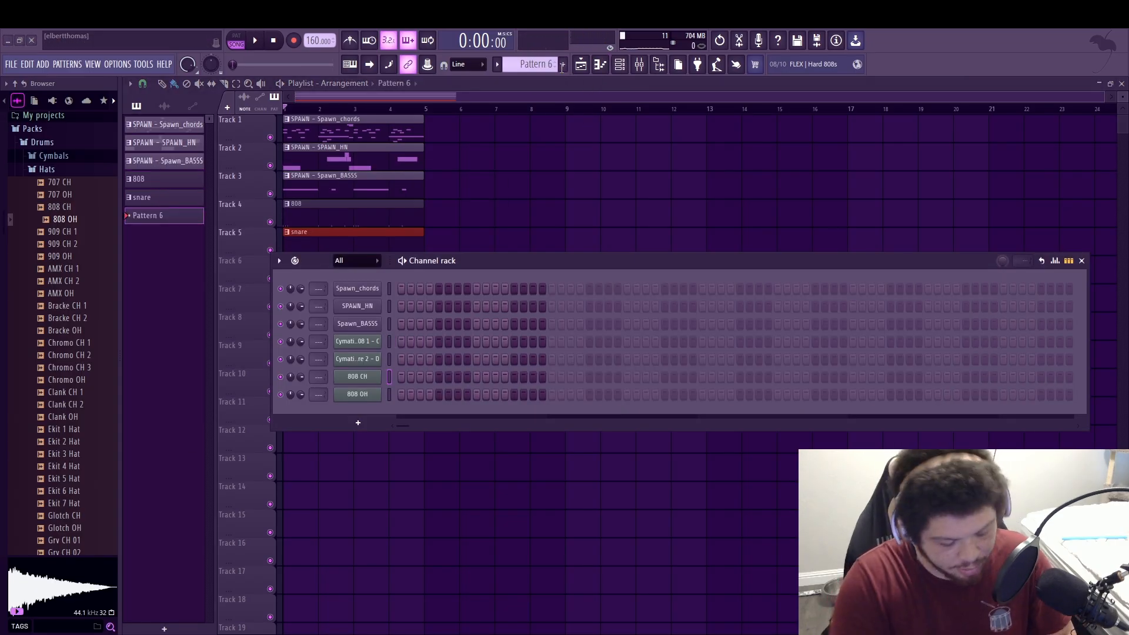
text(HAT)
key(Return)
key(F6)
click(293, 268)
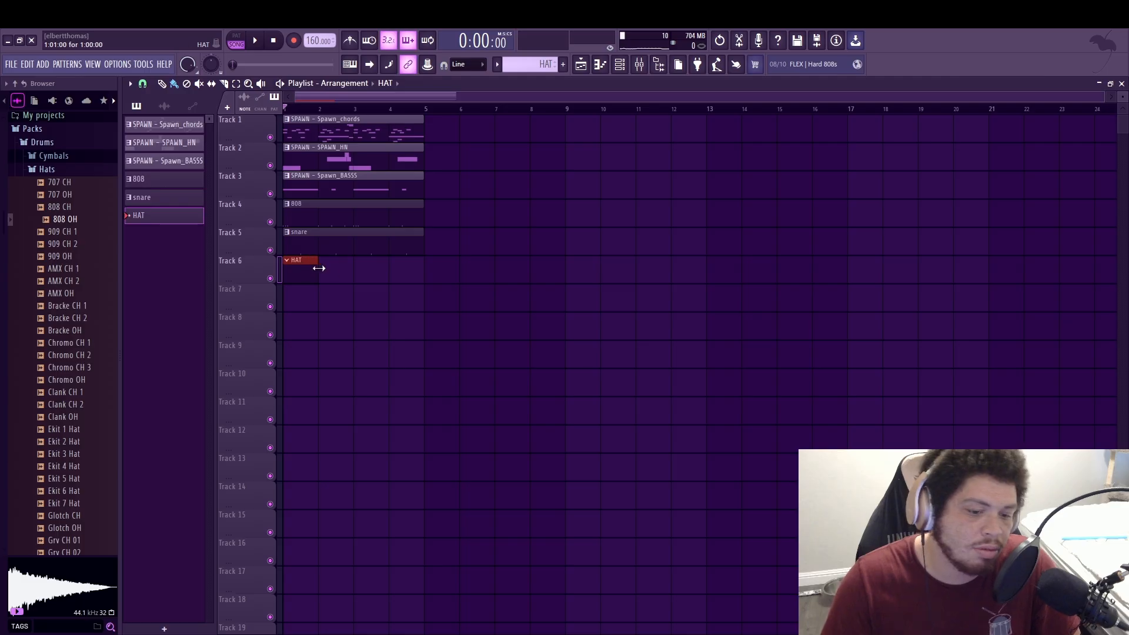
Reopen the Channel rack and add 808 CH hits on steps 1, 2 and 3 of the HAT pattern
click(601, 66)
click(581, 65)
key(F6)
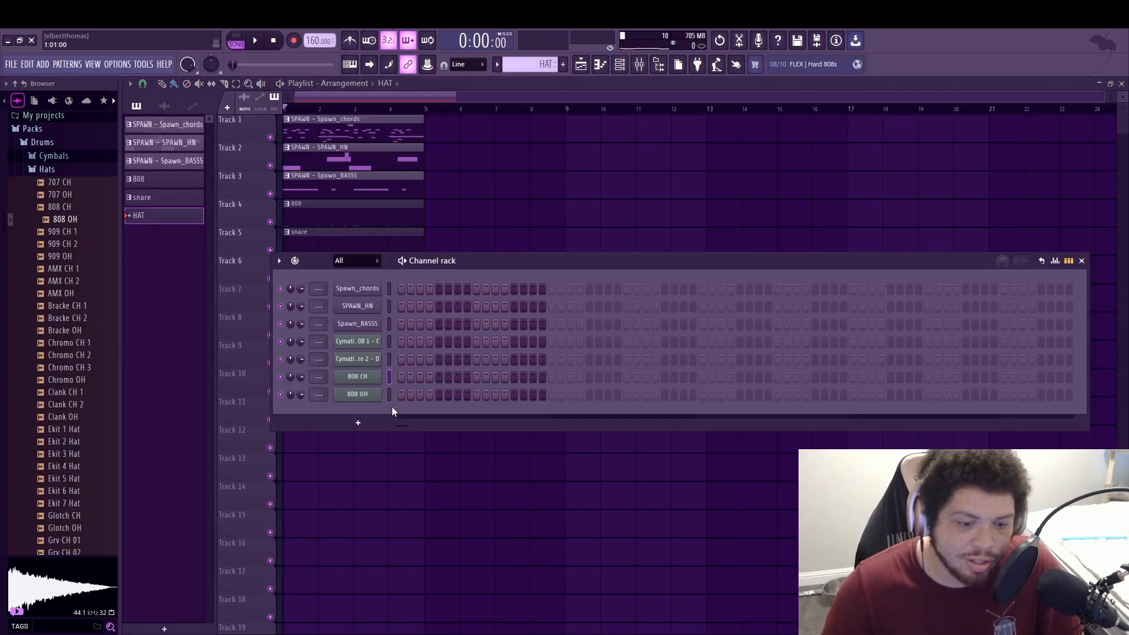
click(403, 377)
click(410, 376)
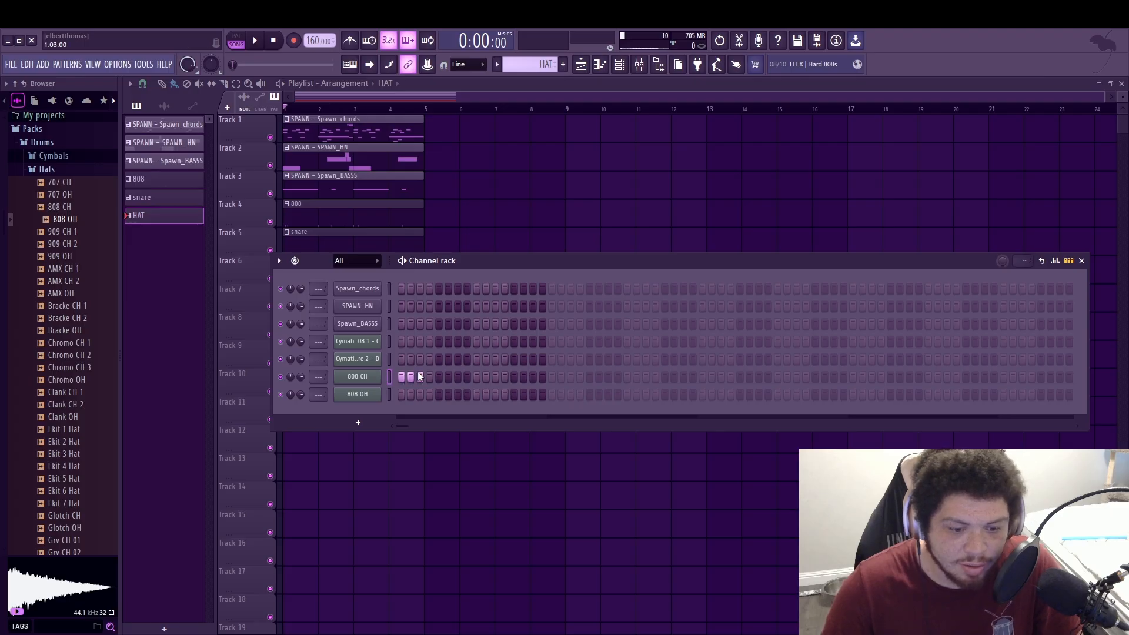
click(420, 376)
With the arrangement playing, add an 808 OH hit on step 1 and an 808 CH hit on step 4
key(space)
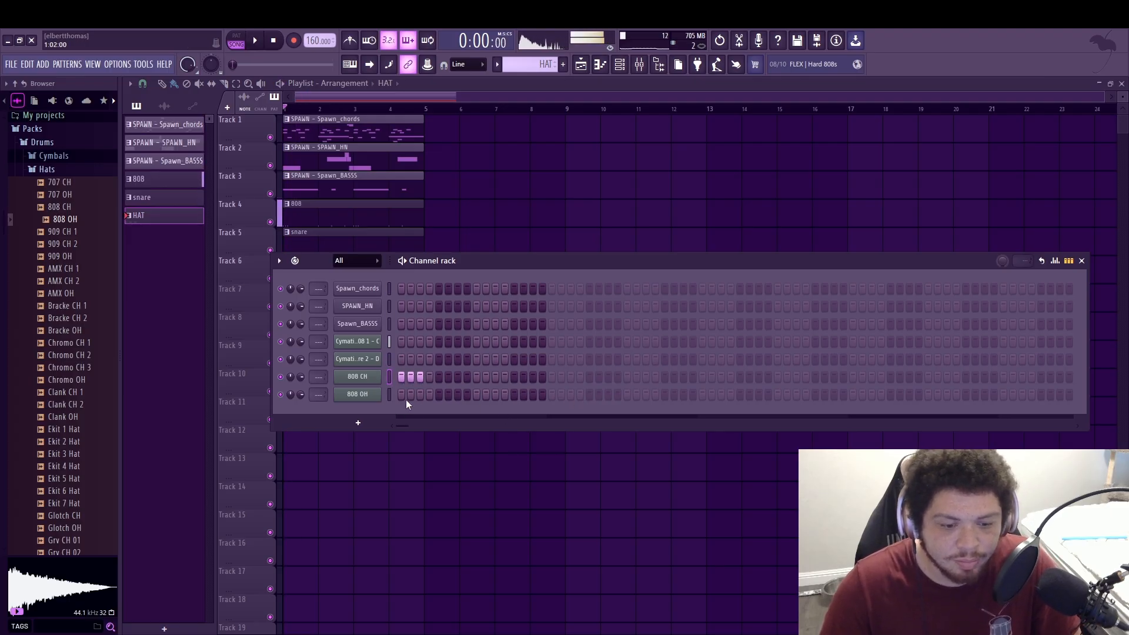
click(401, 394)
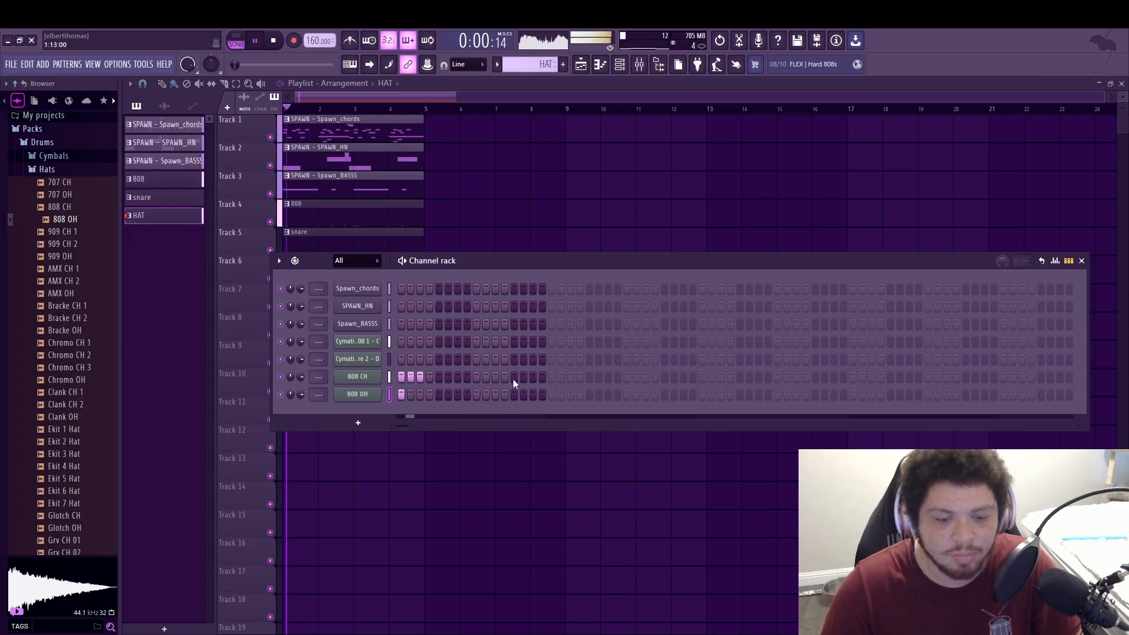
click(430, 377)
key(space)
key(space)
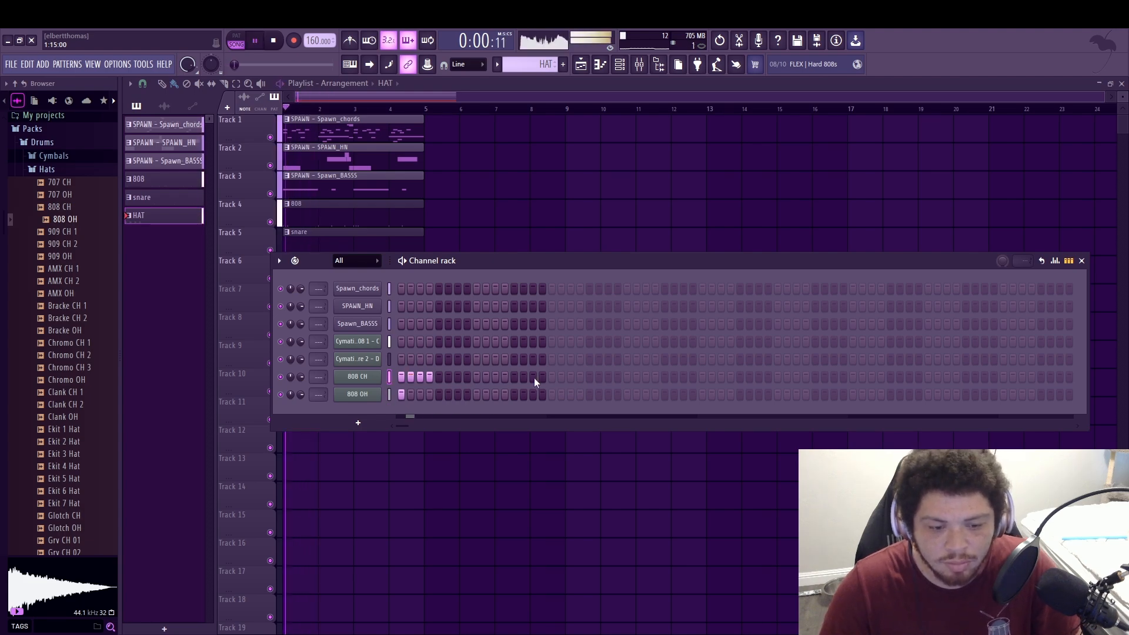
Try 808 CH hits on steps 16 and 19 during playback, remove them and stop playback
click(542, 377)
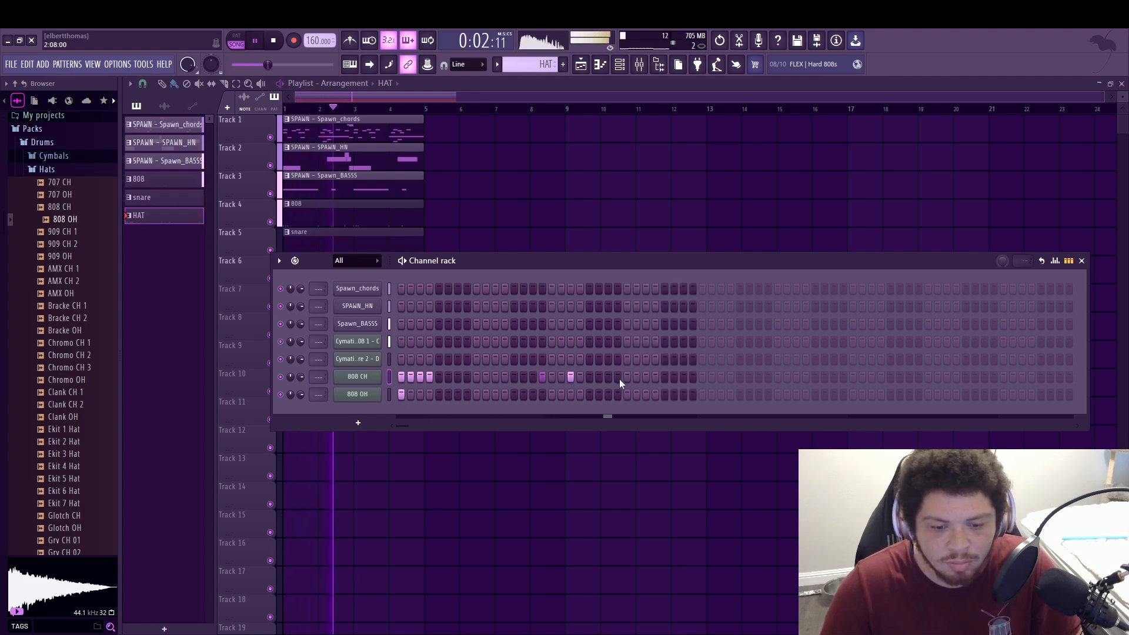
click(542, 376)
key(space)
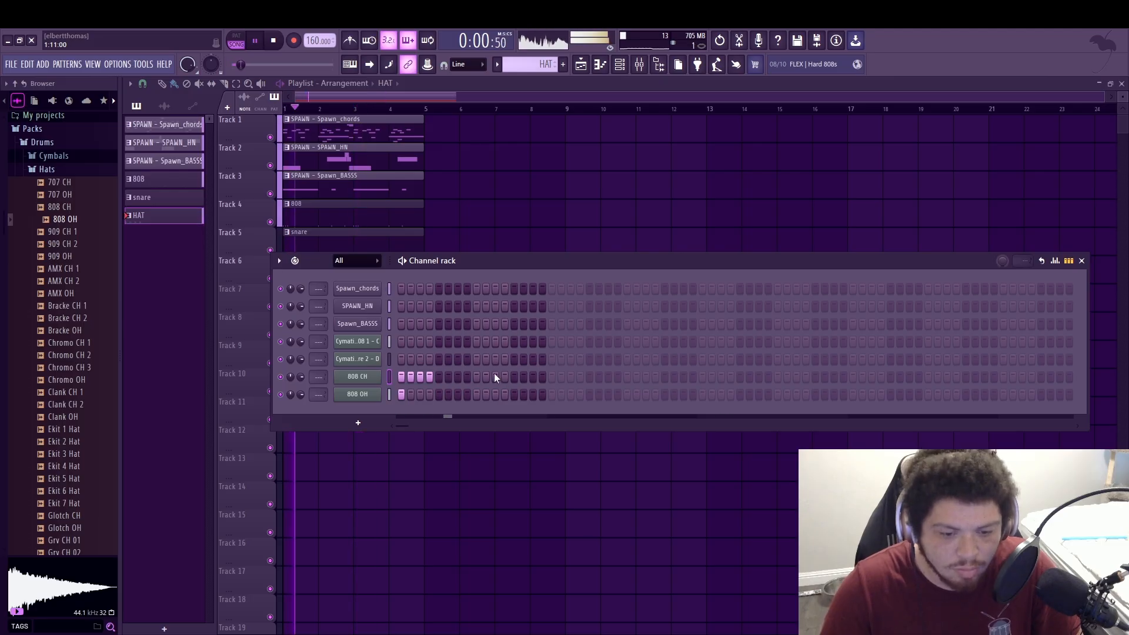
key(space)
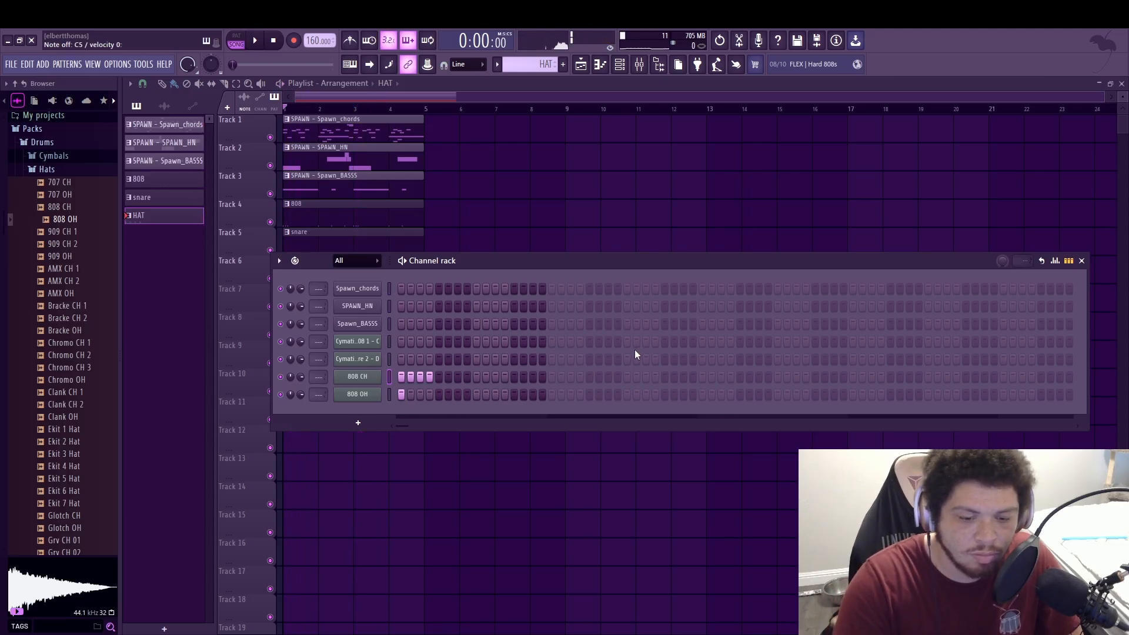
With the arrangement playing, add 808 CH hits on steps 17, 20, 23 and 25 of the HAT pattern
key(space)
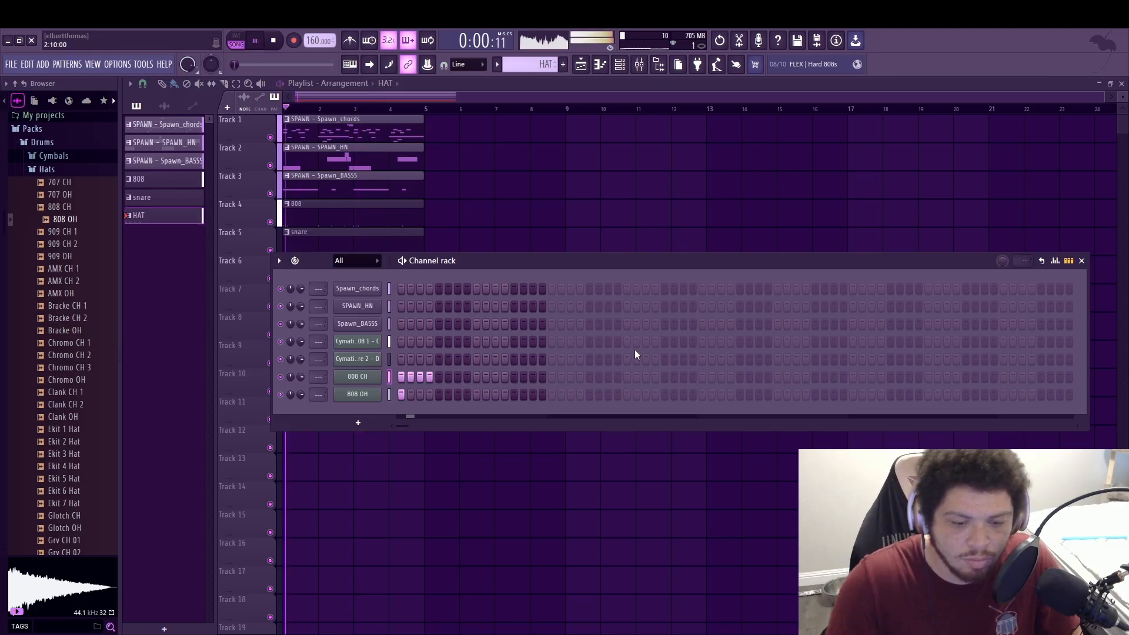
click(551, 377)
click(581, 377)
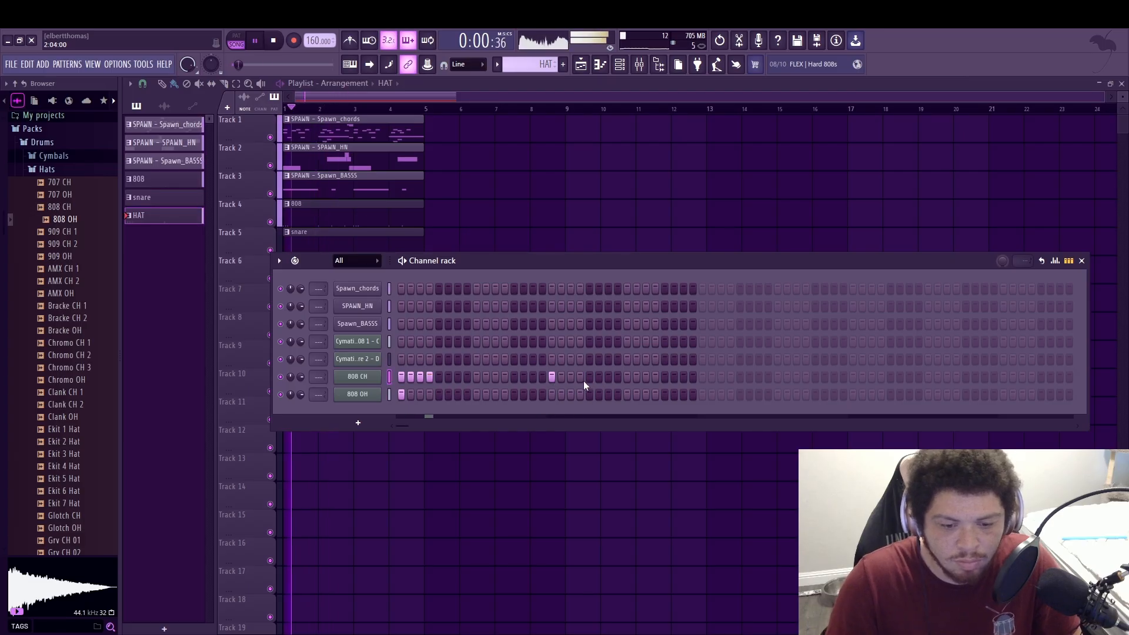
click(607, 377)
click(637, 376)
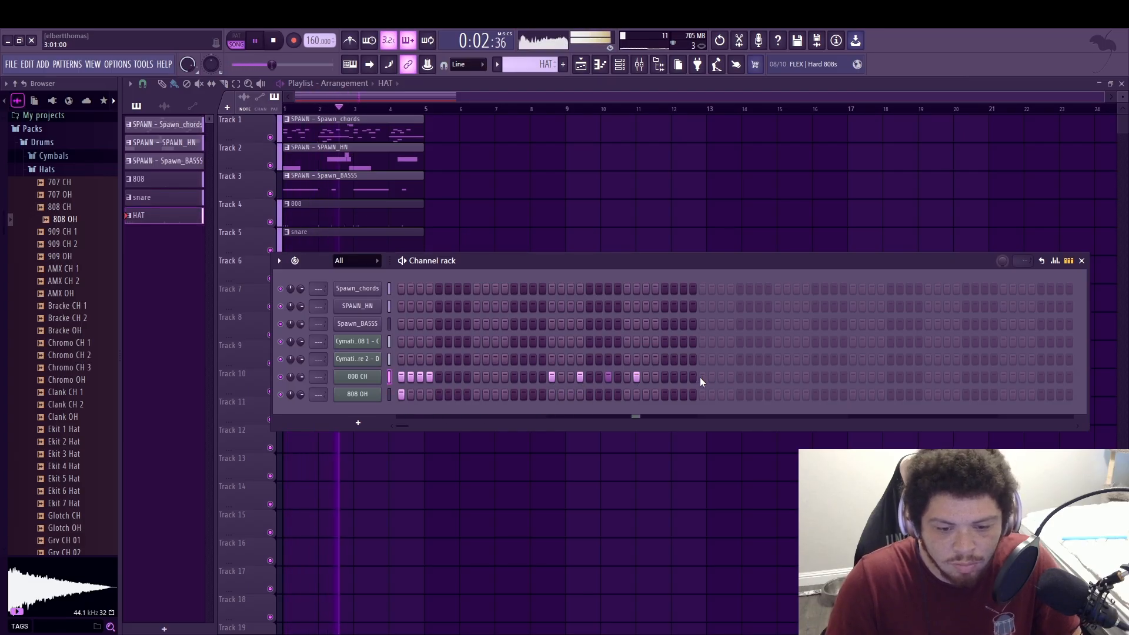
click(637, 376)
click(627, 376)
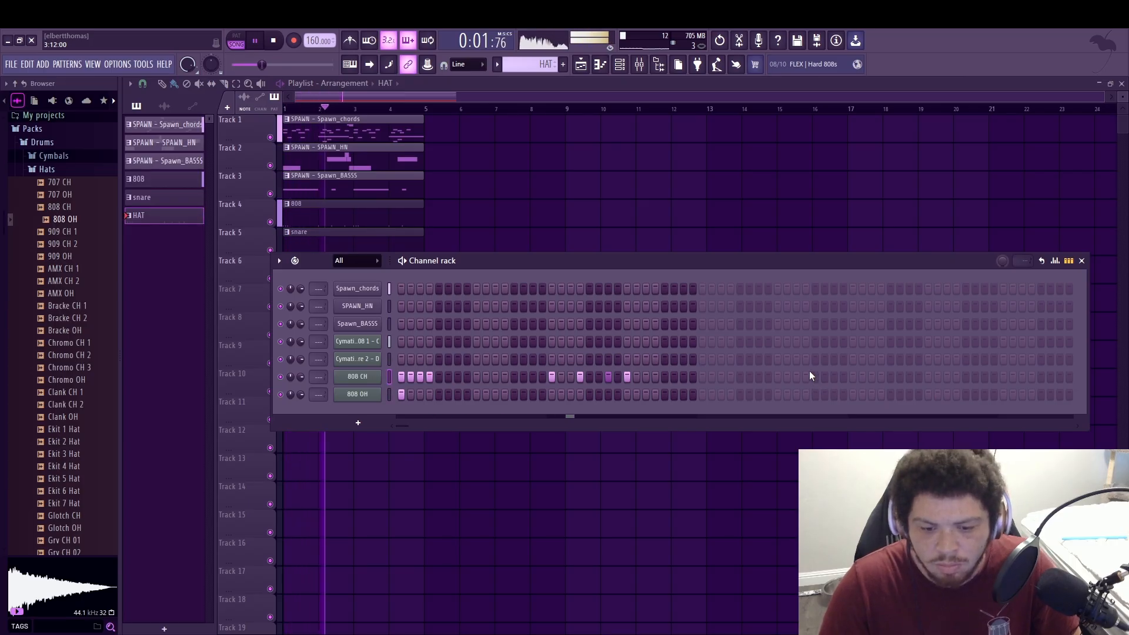
Add 808 CH hits on steps 49, 52, 55 and 57, play the arrangement and close the Channel rack
key(space)
click(854, 377)
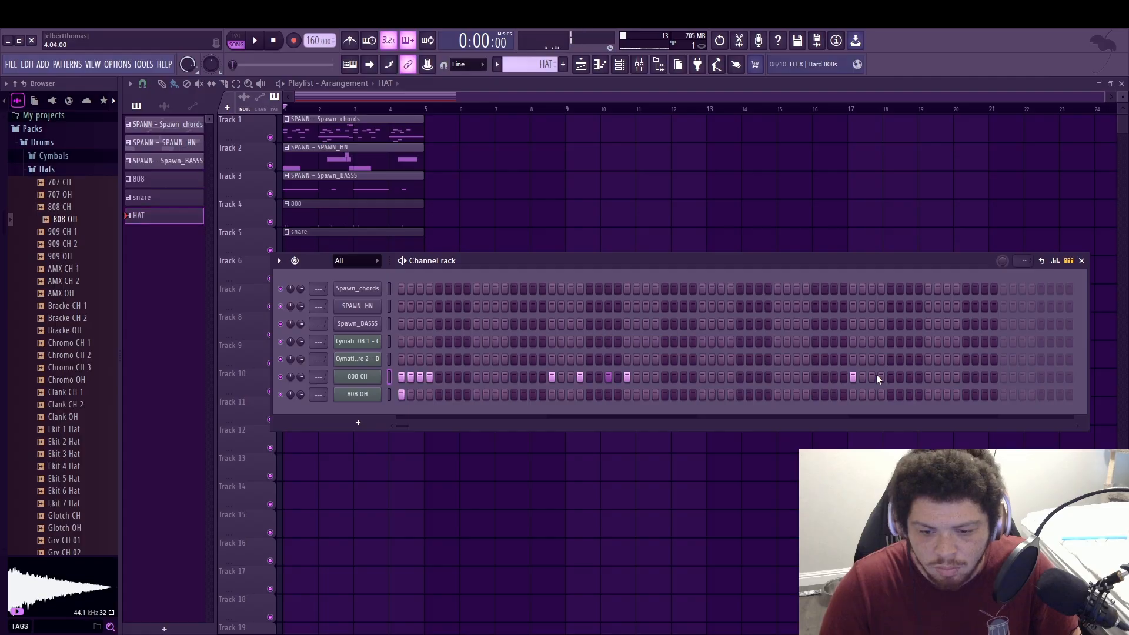
click(881, 376)
click(909, 377)
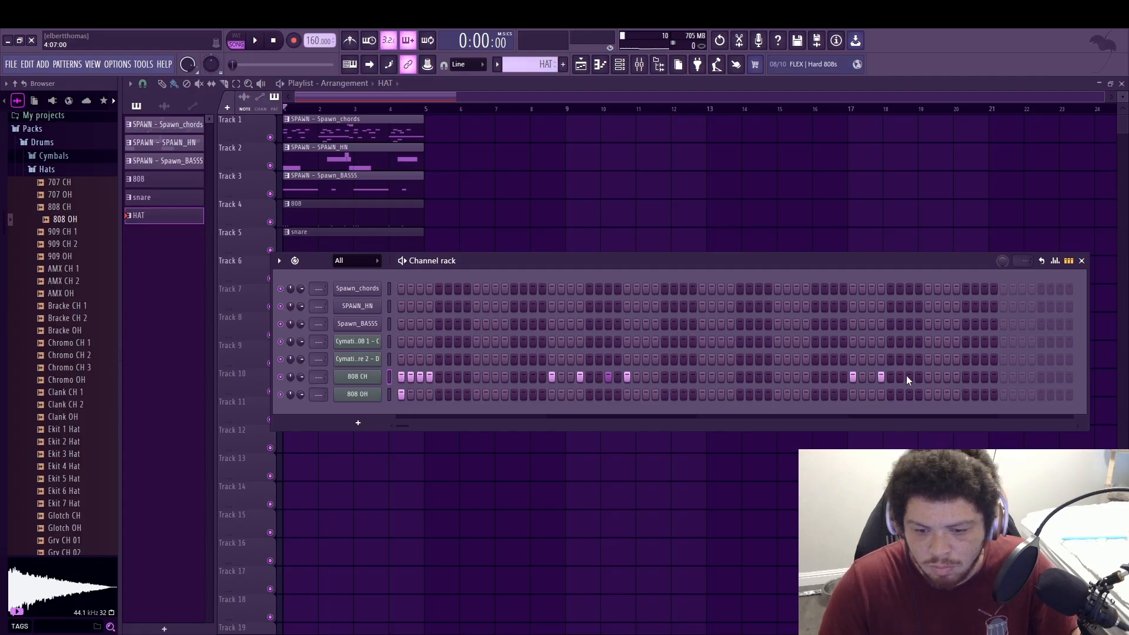
click(928, 376)
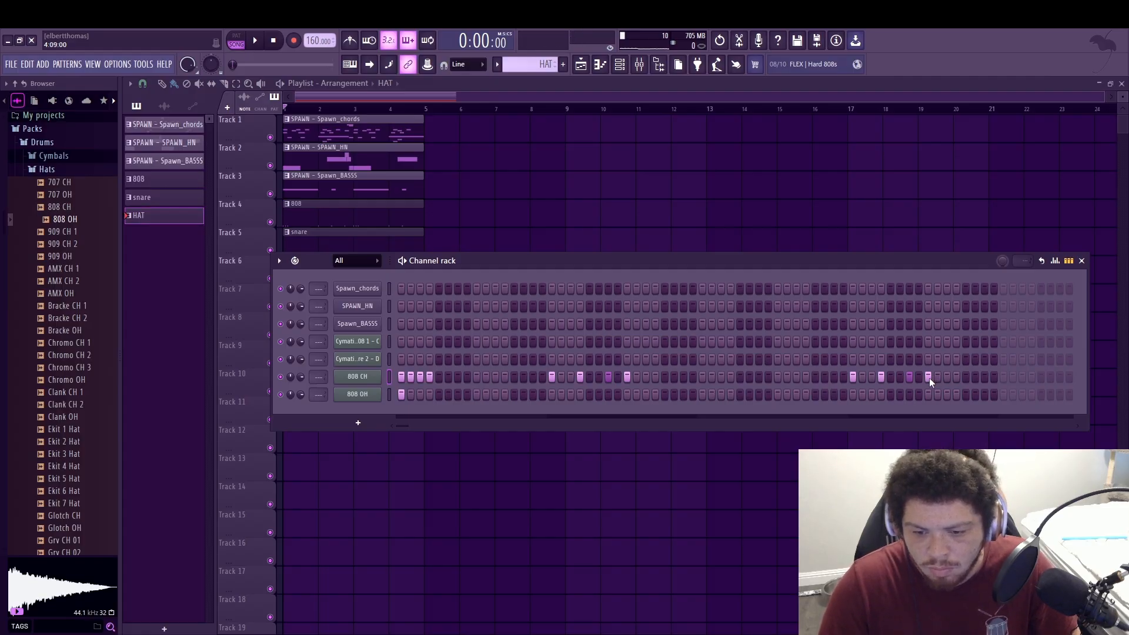
key(space)
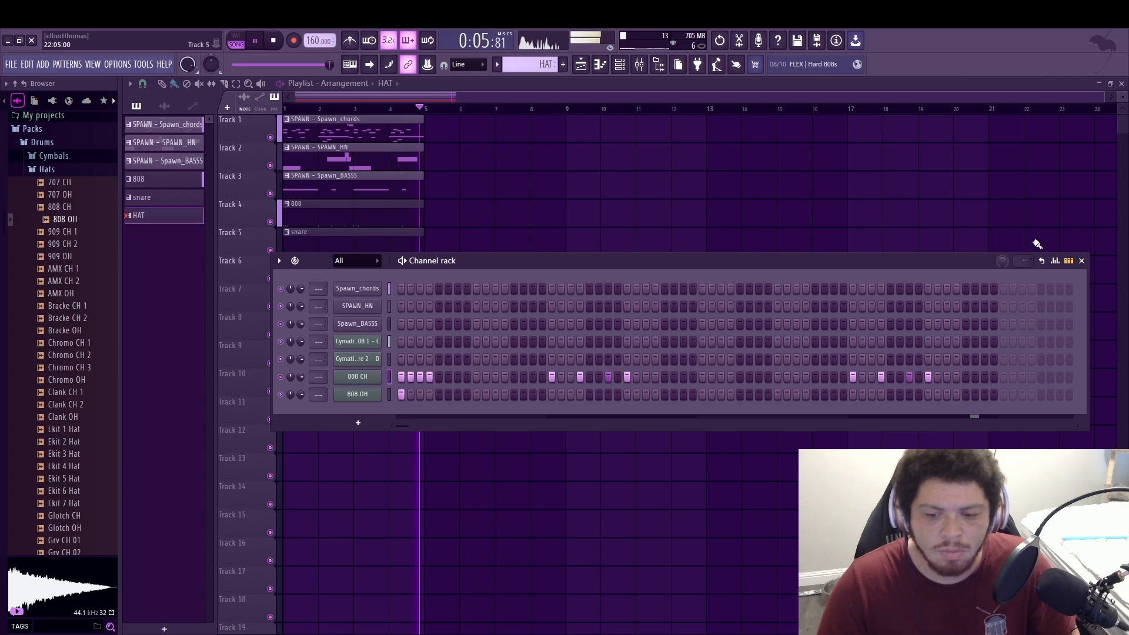
click(1081, 261)
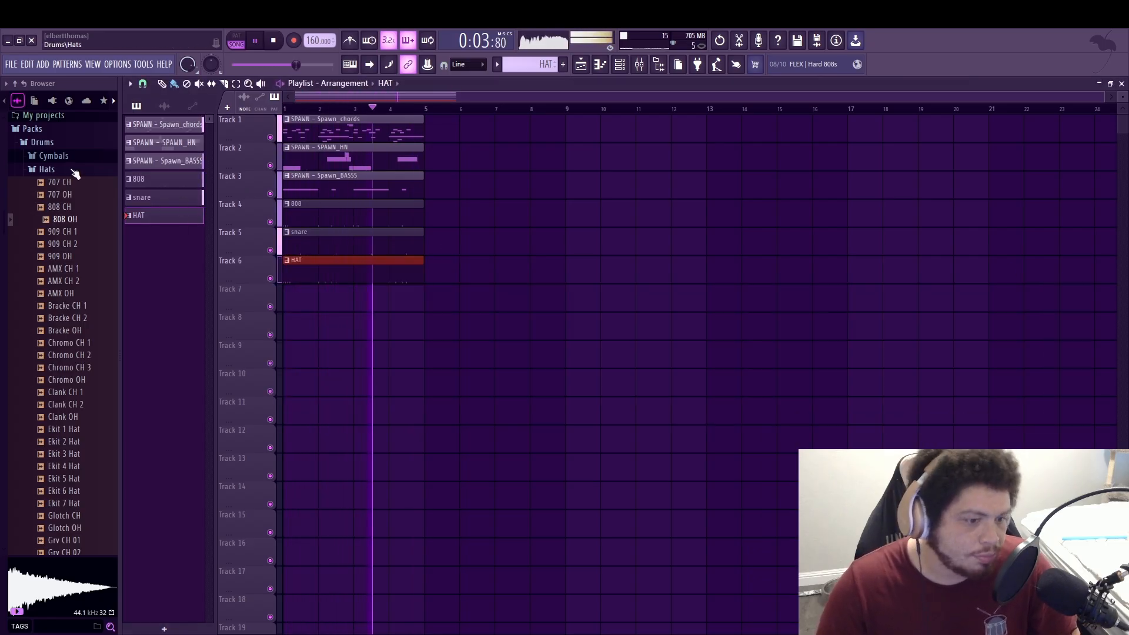
Collapse the Packs folder, then stop playback while deleting all six pattern clips from the playlist
click(33, 129)
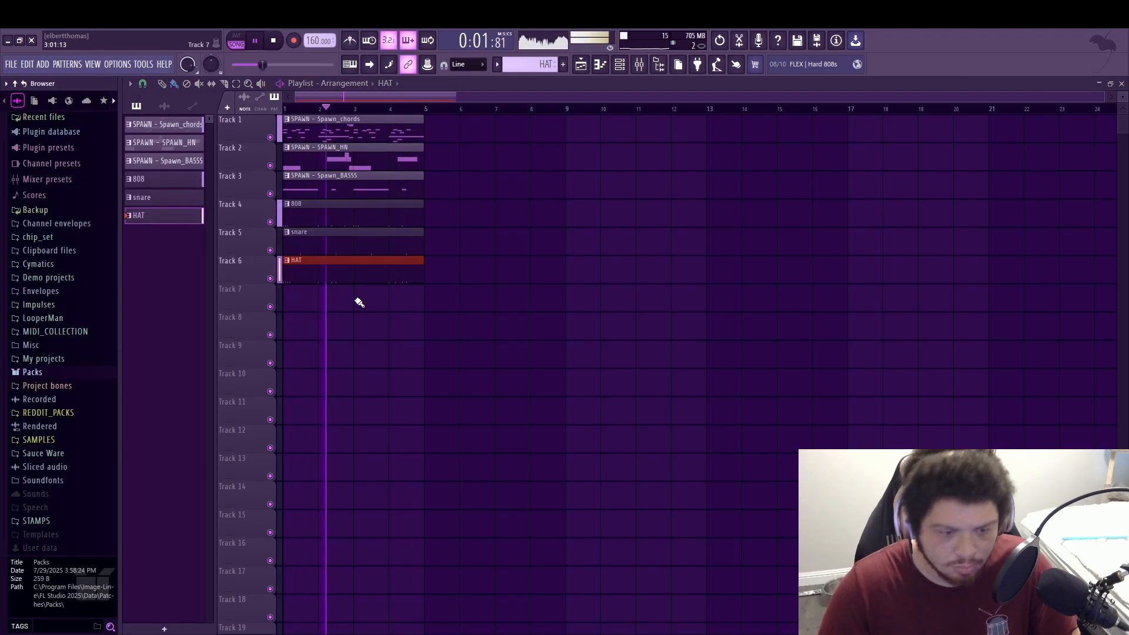
right_click(360, 267)
right_click(361, 239)
right_click(358, 211)
key(space)
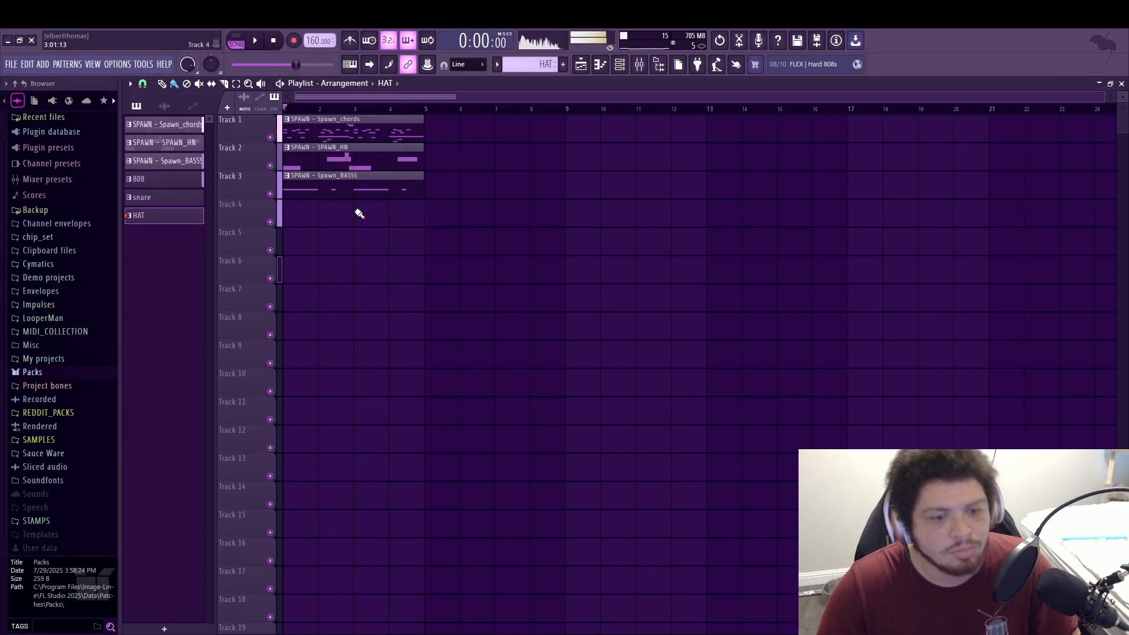
right_click(357, 185)
right_click(354, 157)
right_click(351, 128)
Try SPAWN - Spawn_chords at bar 1 on Track 1 during playback and remove it
click(165, 124)
click(304, 126)
key(space)
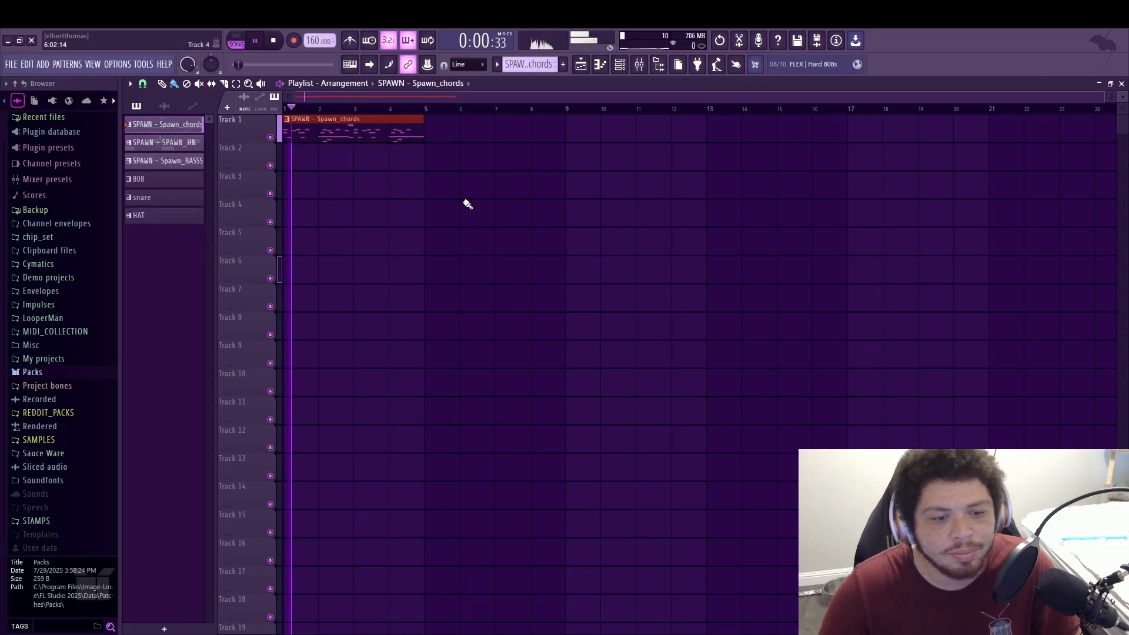
right_click(294, 130)
key(space)
Place SPAWN - SPAWN_HN at bar 1 on Track 1 and play it
click(185, 143)
drag(360, 129, 294, 129)
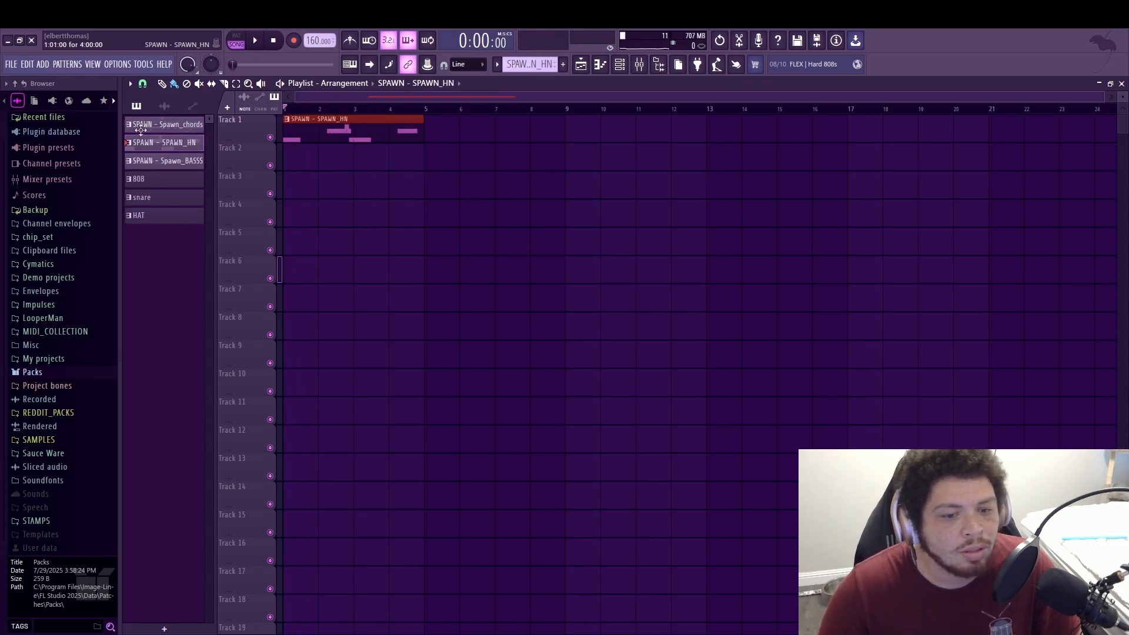
key(space)
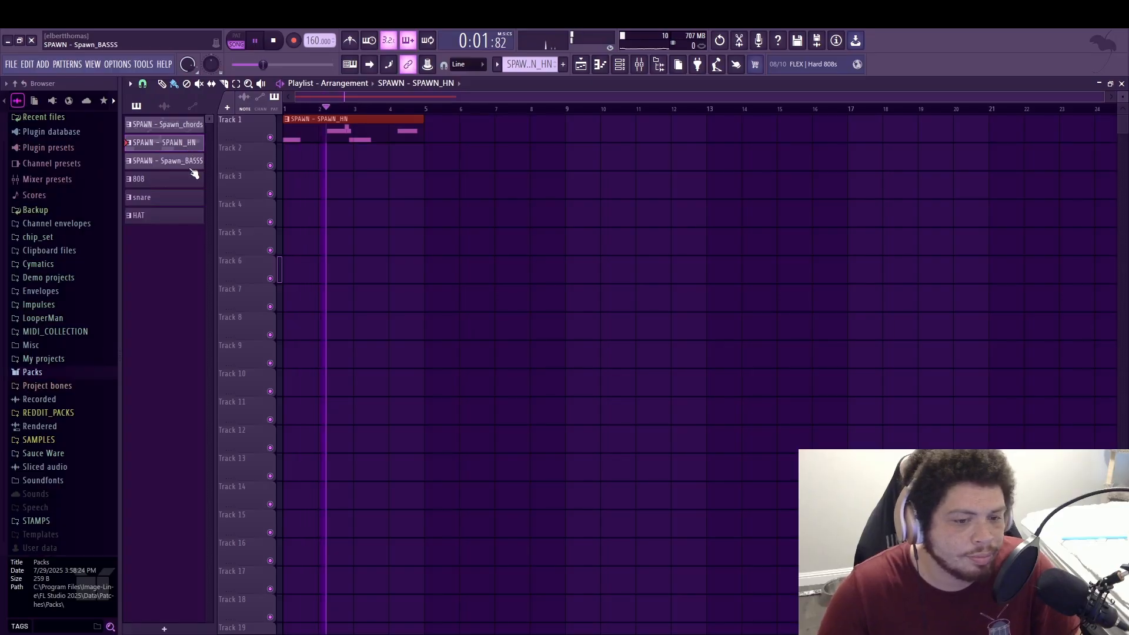
Place Spawn_chords at bars 5 and 9 on Track 1, with SPAWN_HN moved to Track 2 and repeated at bar 5
click(194, 125)
click(475, 132)
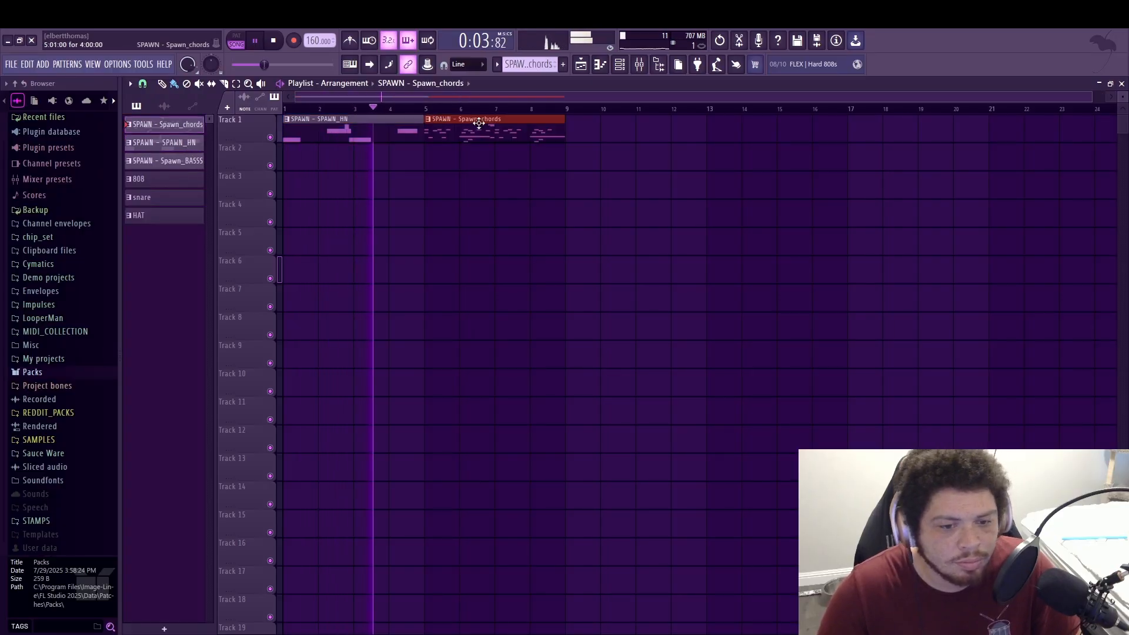
mouse_move(475, 133)
mouse_down()
mouse_move(474, 164)
mouse_move(472, 128)
mouse_up()
key(space)
drag(348, 130, 345, 161)
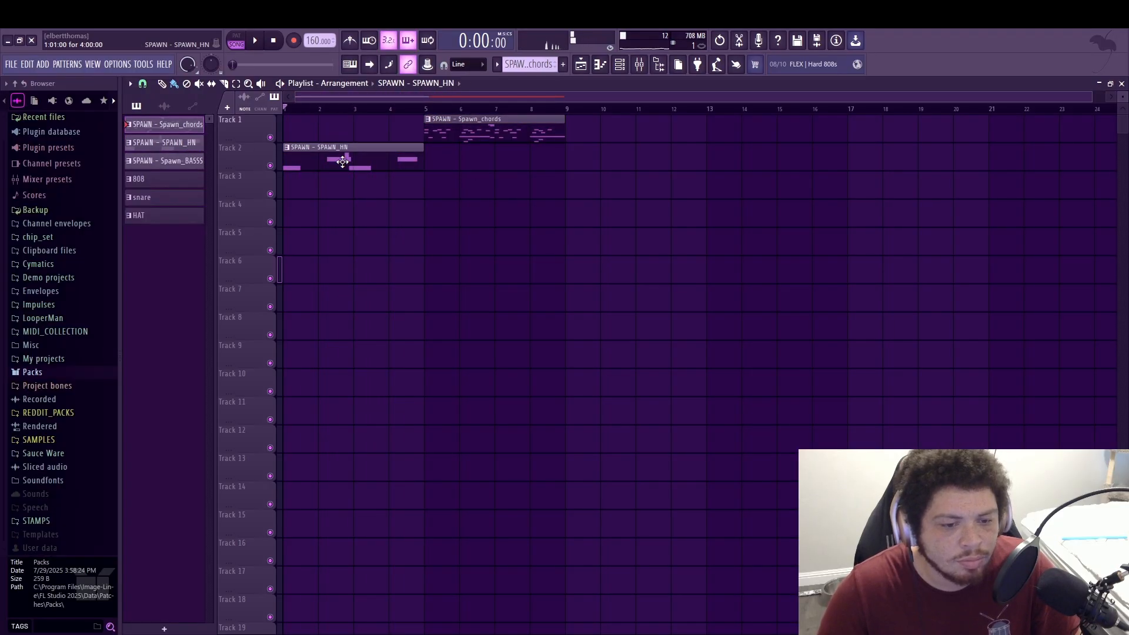
click(649, 134)
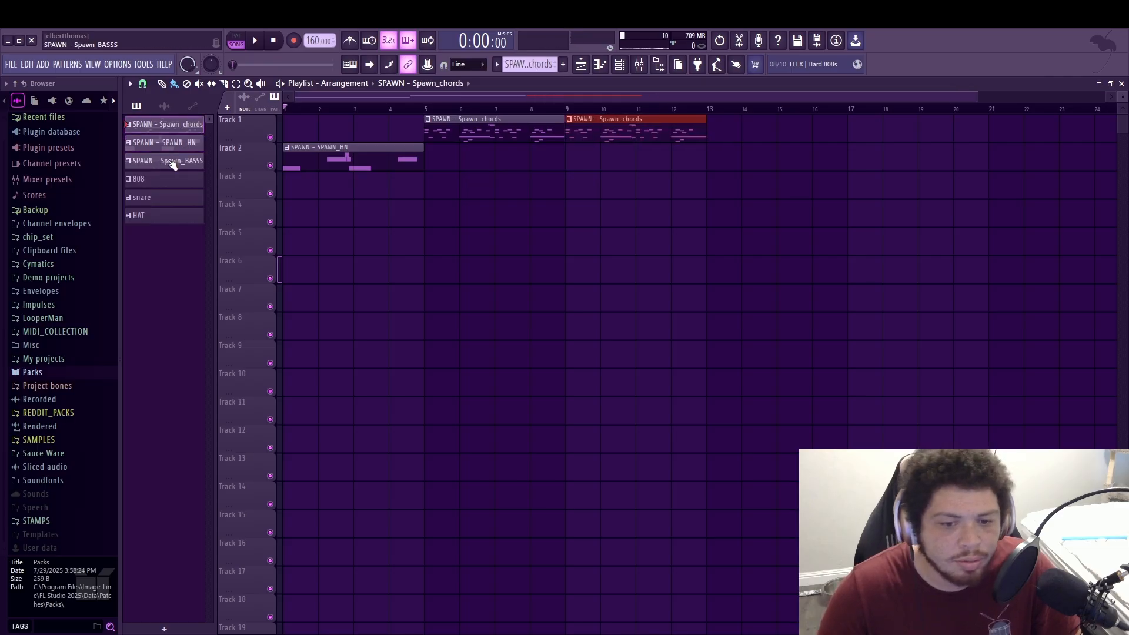
drag(503, 154, 453, 153)
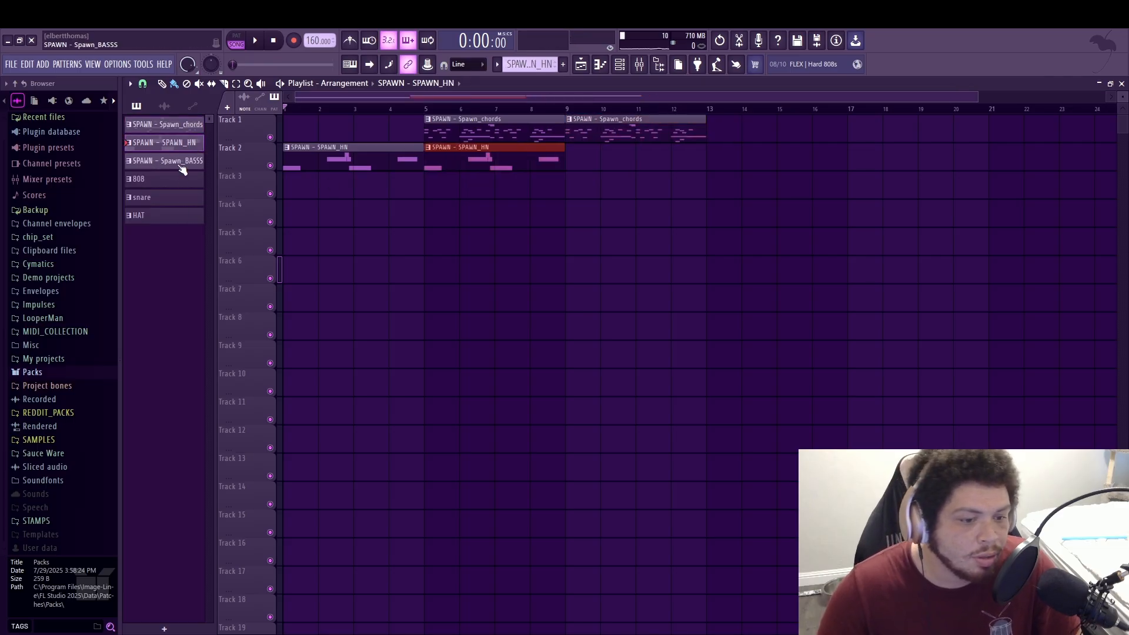
click(224, 160)
click(270, 148)
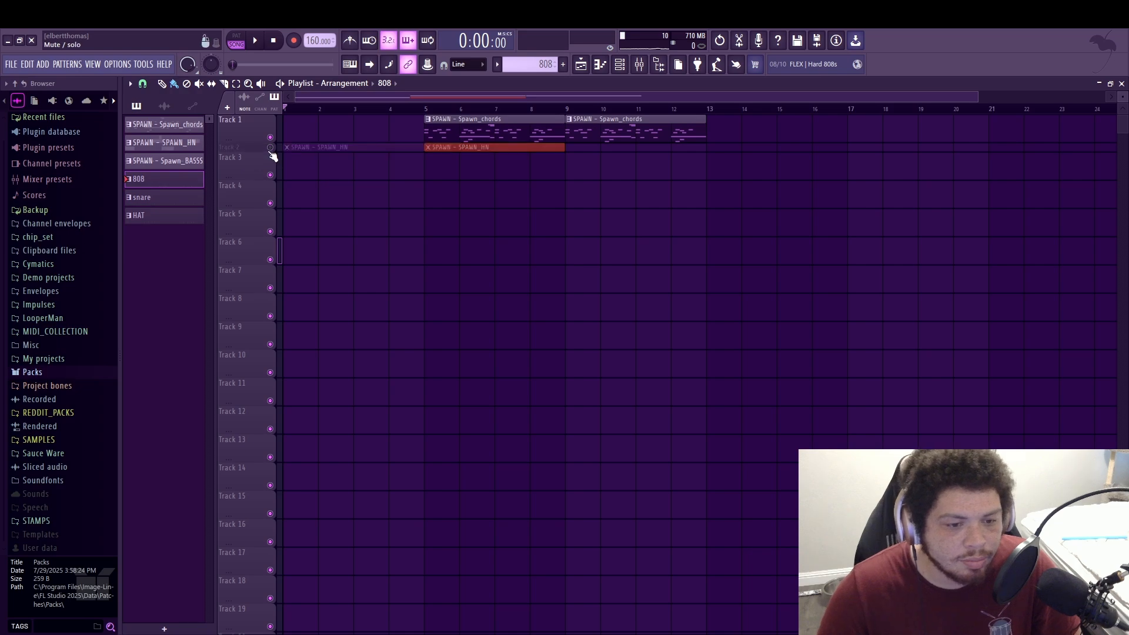
double_click(248, 149)
click(600, 65)
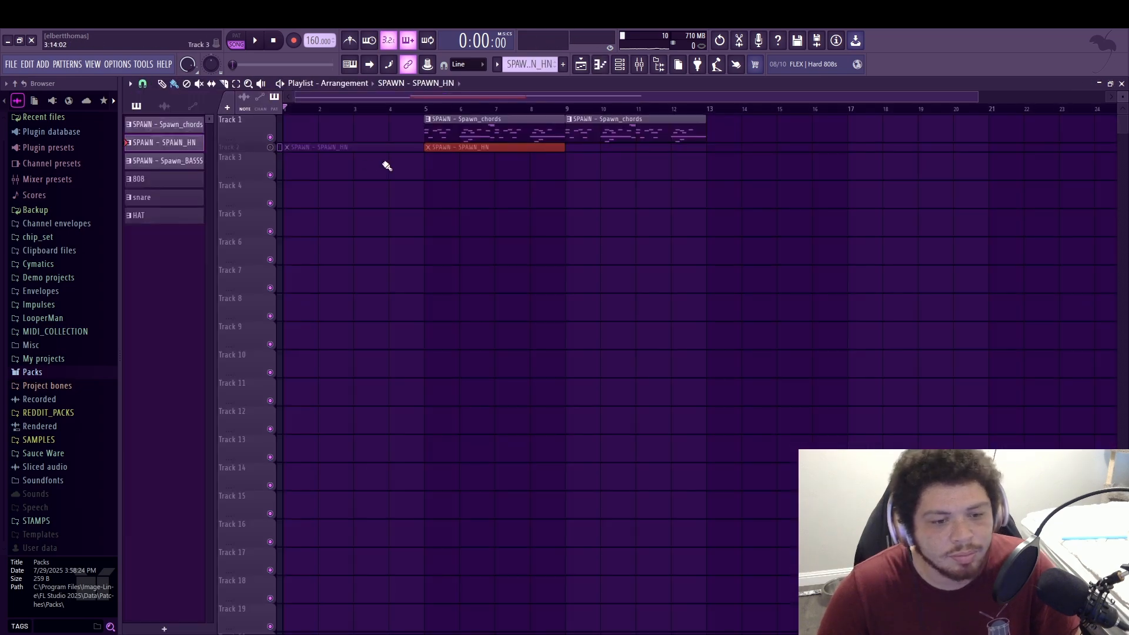
key(ctrl+z)
key(ctrl+z)
Start playback and move the second SPAWN_HN clip on Track 2 to bar 5
key(space)
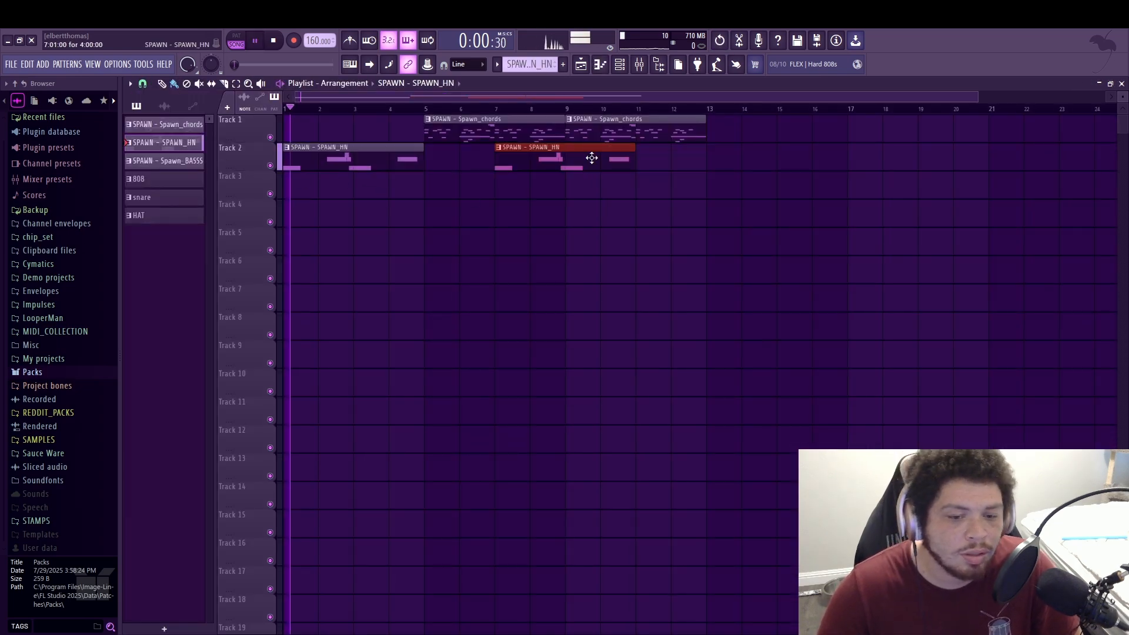
drag(547, 161, 469, 155)
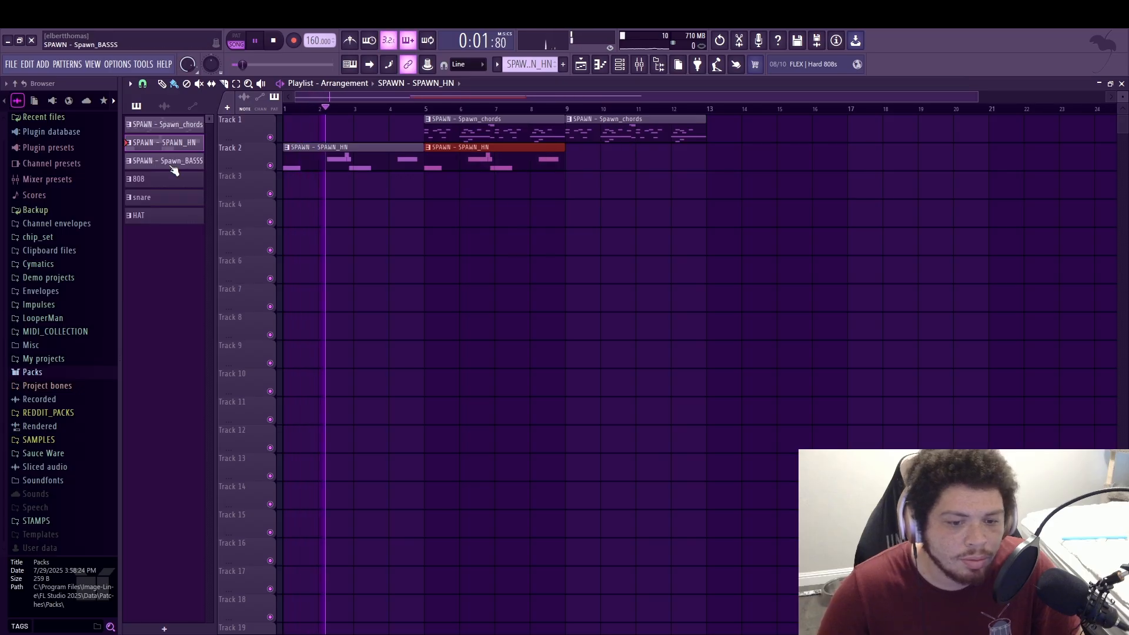
Try the 808 pattern at bar 5 on Track 3 and remove it
click(139, 179)
click(480, 188)
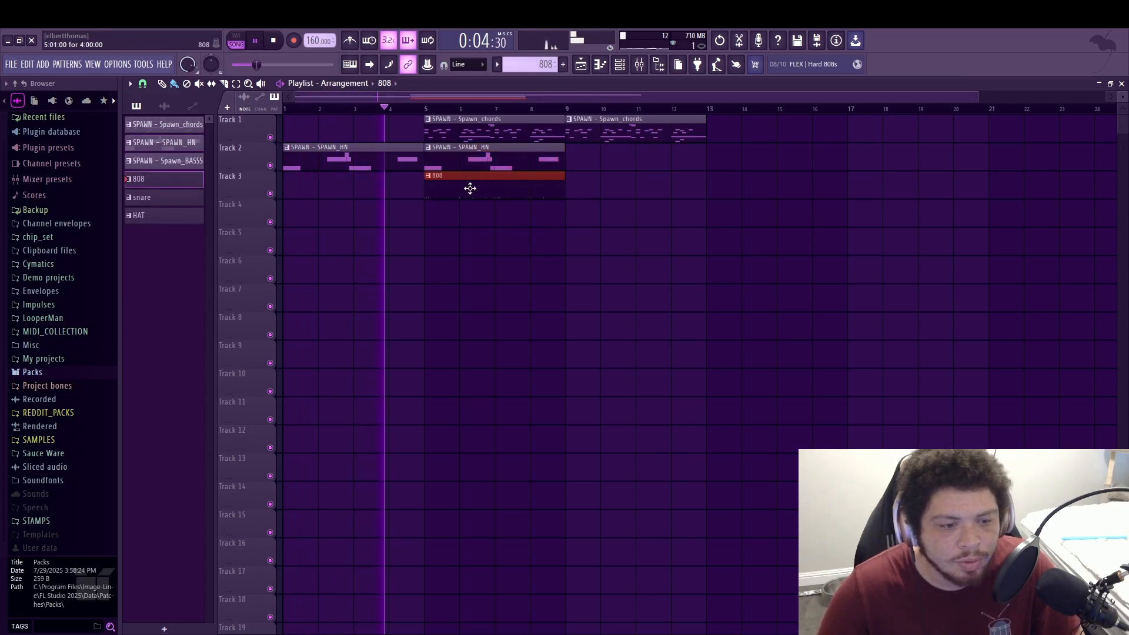
right_click(468, 186)
Place Spawn_BASSS on Track 3 as a two-bar clip at bar 7 and a full clip at bar 9, and copy SPAWN_HN to bar 9
click(177, 160)
key(space)
click(421, 184)
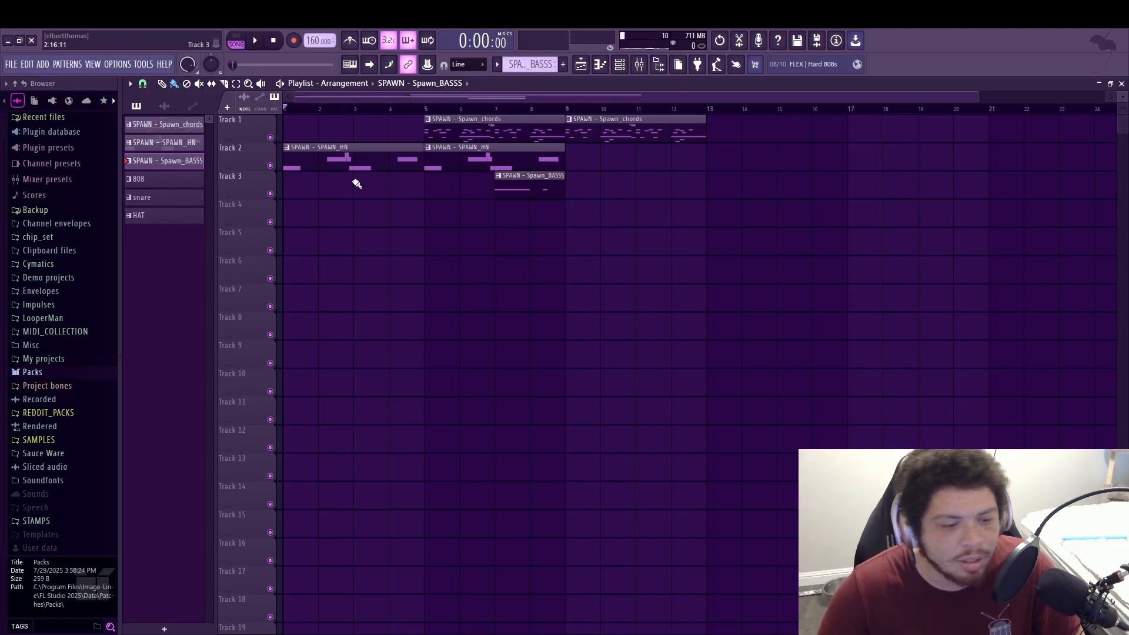
click(616, 185)
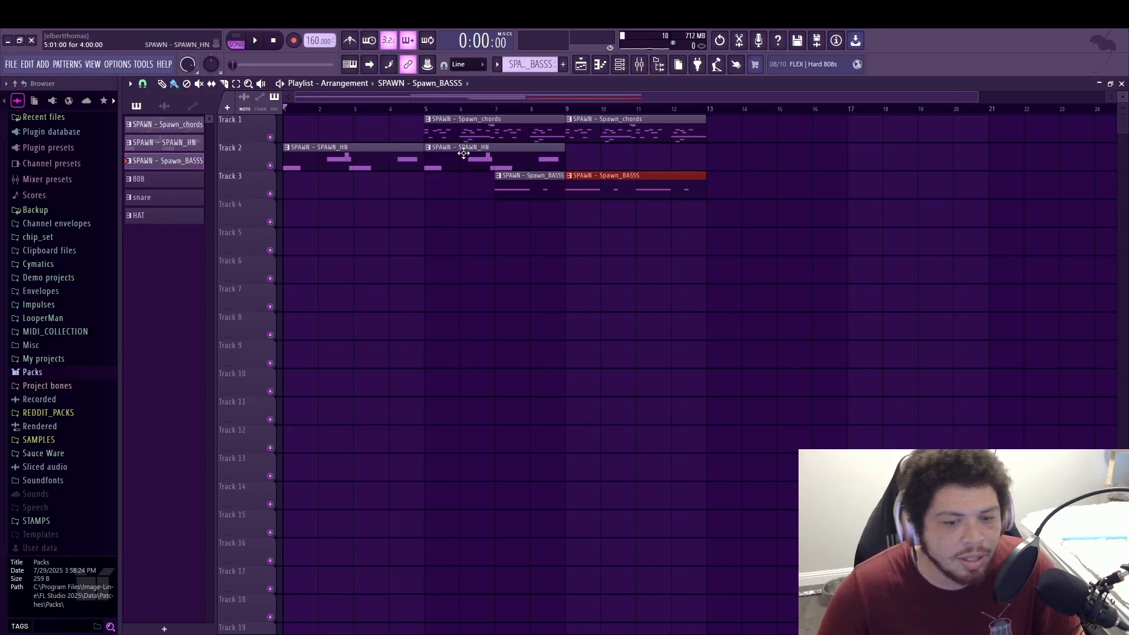
drag(464, 154, 604, 156)
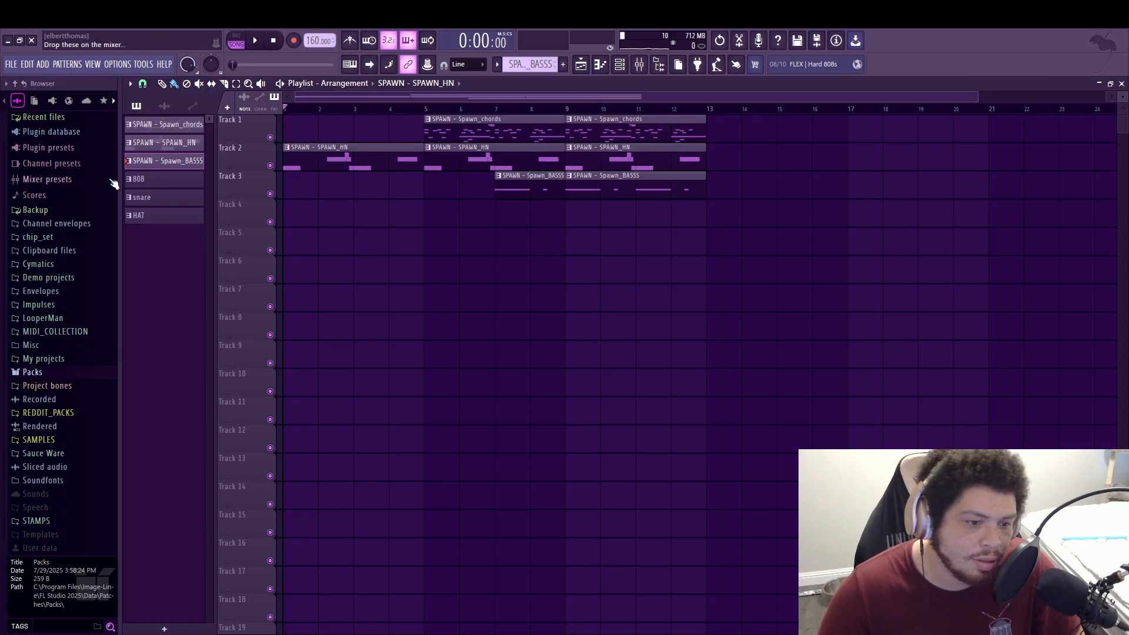
Place a two-bar snare clip at bar 3 and a full one at bar 5 on Track 4, plus HAT at bar 5 on Track 5
click(427, 226)
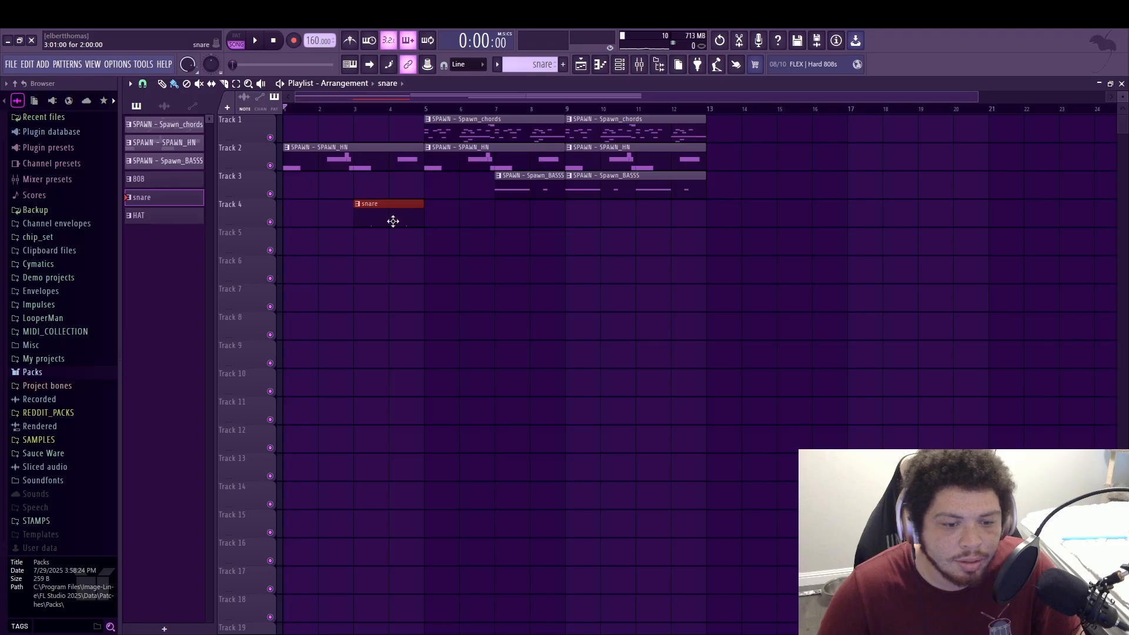
drag(461, 218, 461, 246)
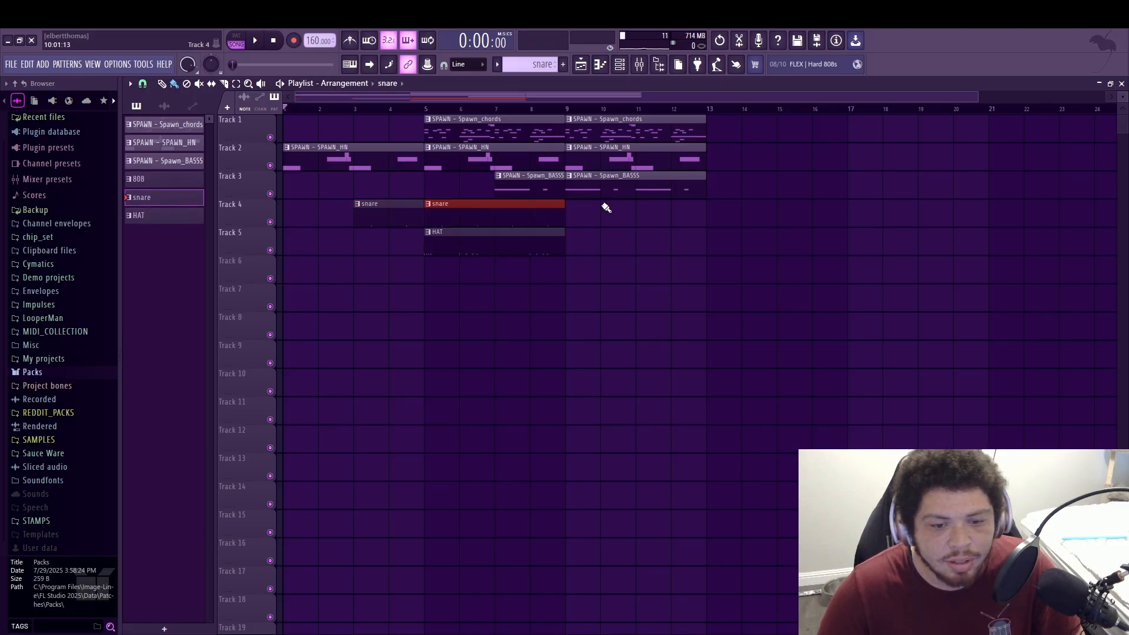
right_click(599, 300)
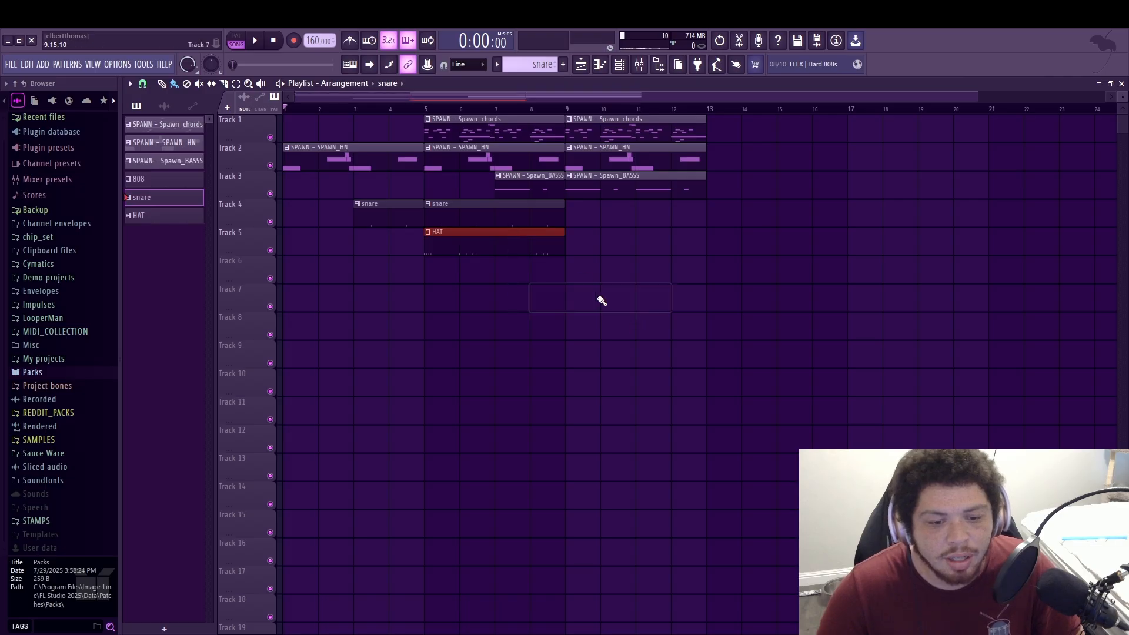
Duplicate the snare and HAT clips from bar 5 to bar 9
drag(482, 326, 482, 236)
drag(518, 317, 511, 201)
key(ctrl+b)
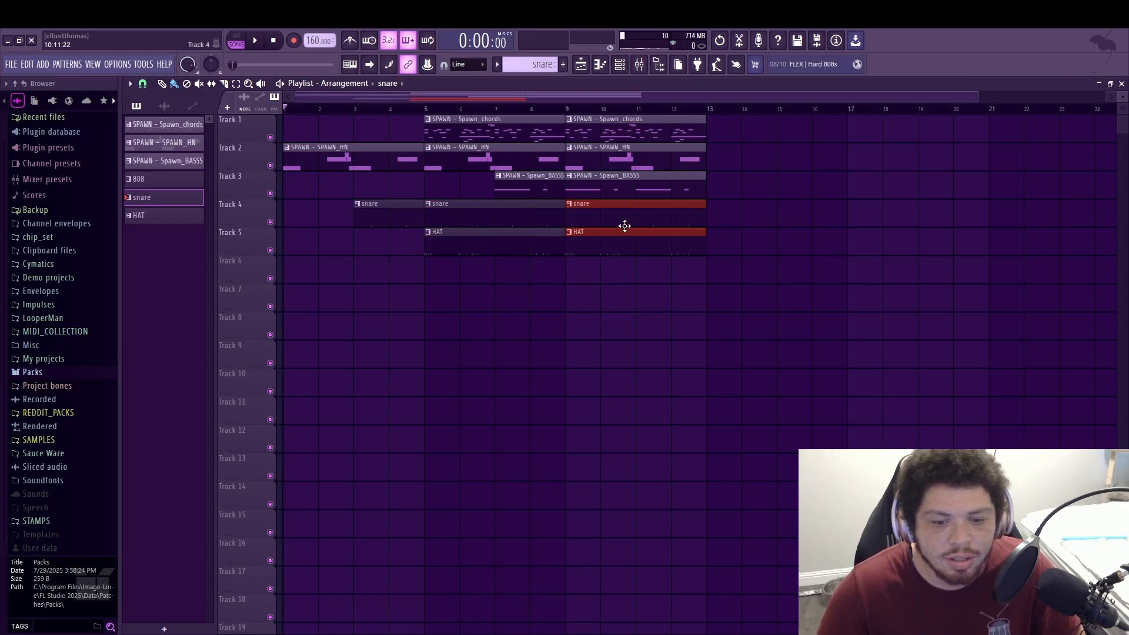
Play the arrangement and duplicate the bar 9 clips on Tracks 1 to 5 to bar 13
key(space)
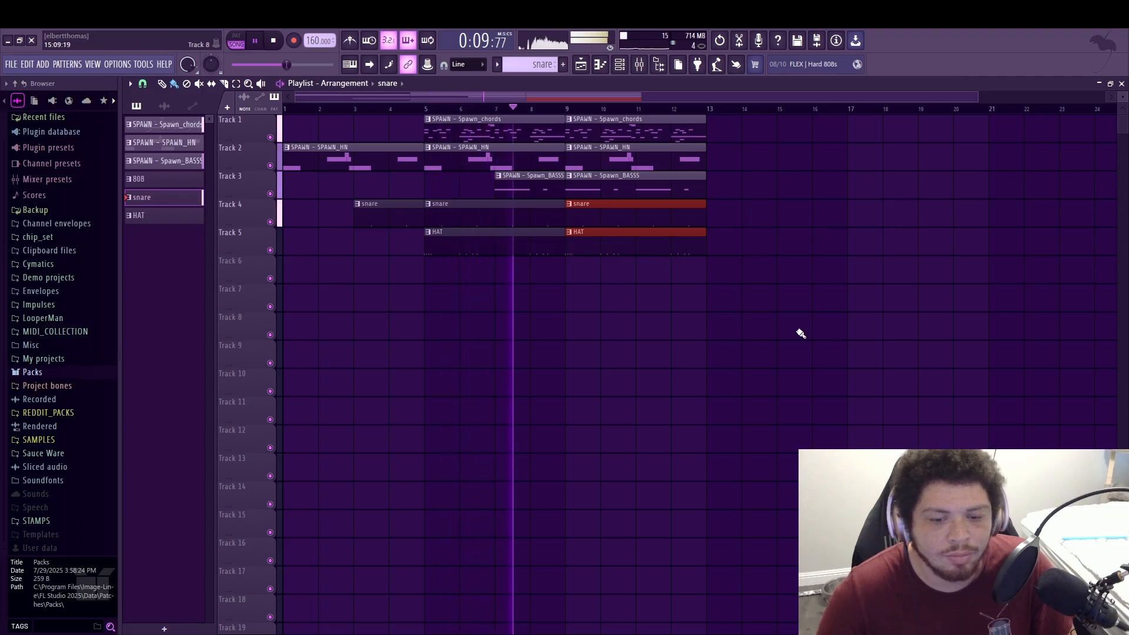
drag(745, 368, 658, 128)
key(ctrl+b)
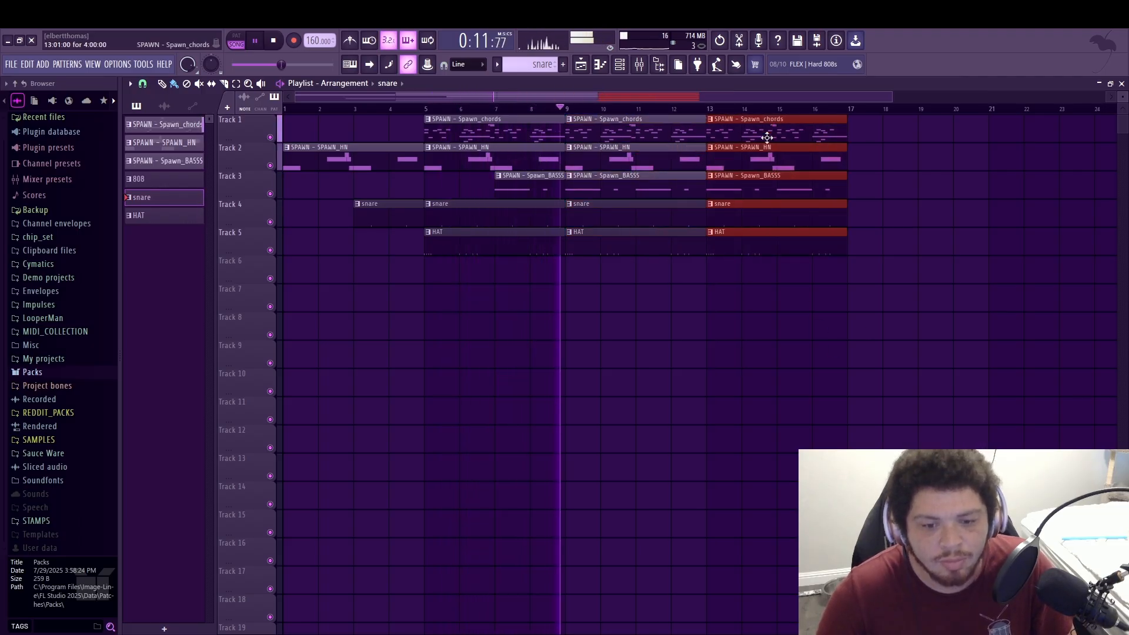
Place the 808 pattern at bar 13 on Track 6, listen up to it and stop playback
click(167, 180)
click(770, 271)
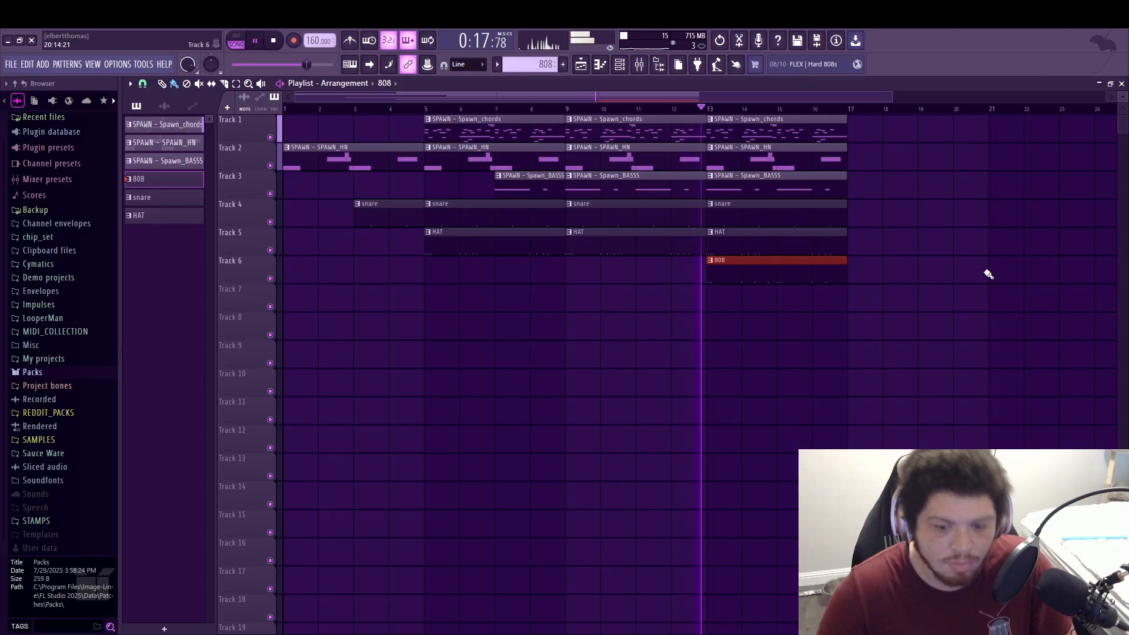
key(space)
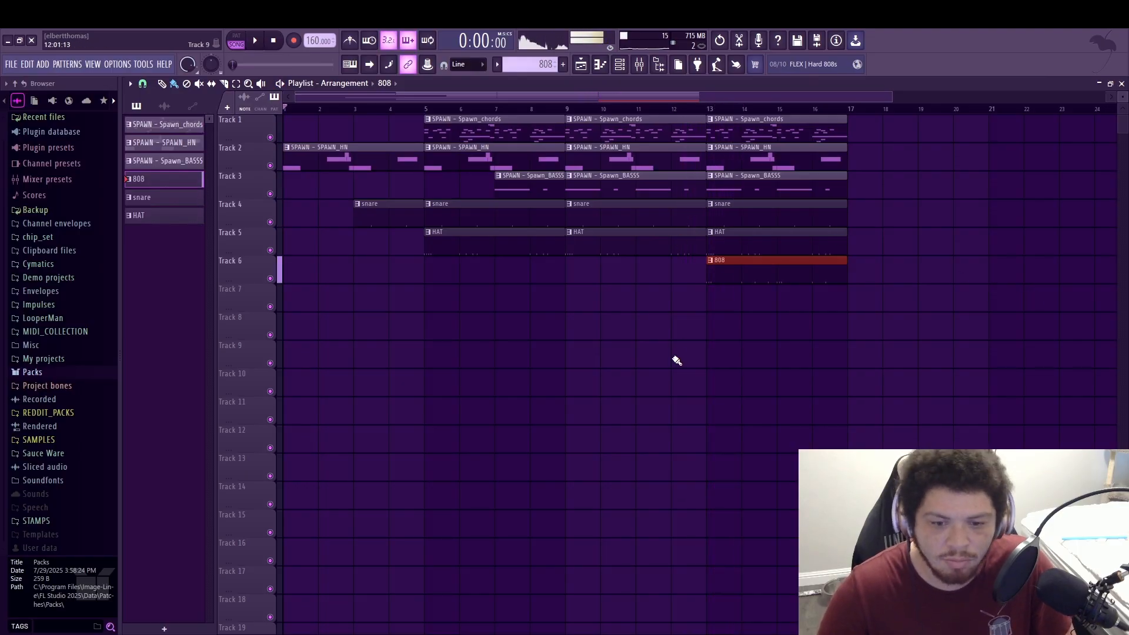
Select the bar 9 clips on Tracks 1 to 5 and shorten them together so they end just after bar 12
drag(670, 368, 616, 121)
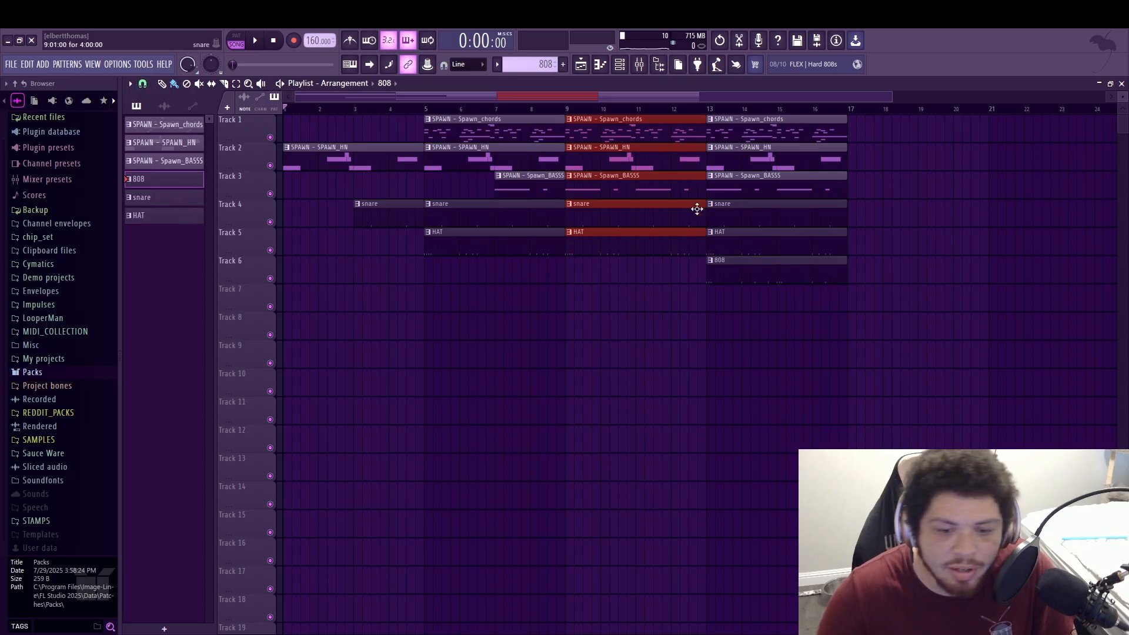
drag(704, 205, 684, 210)
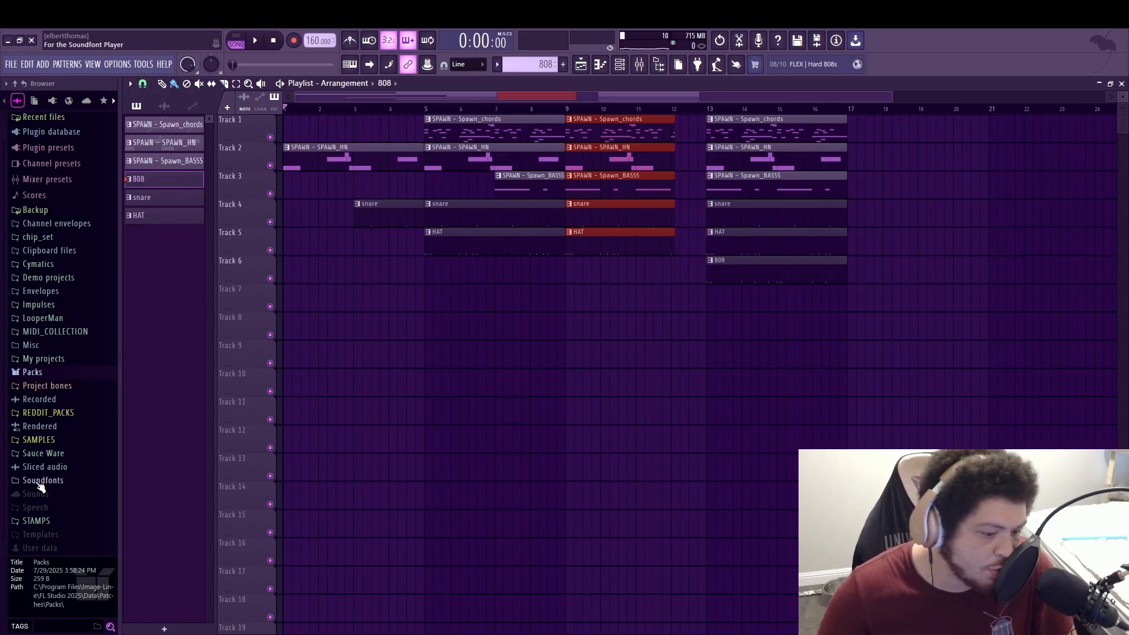
Add the ALIYAH STAMP sample from the STAMPS folder to Track 6, aligned to end at bar 13 in the gap before the 808
click(37, 520)
scroll(63, 522, down, 2)
click(72, 497)
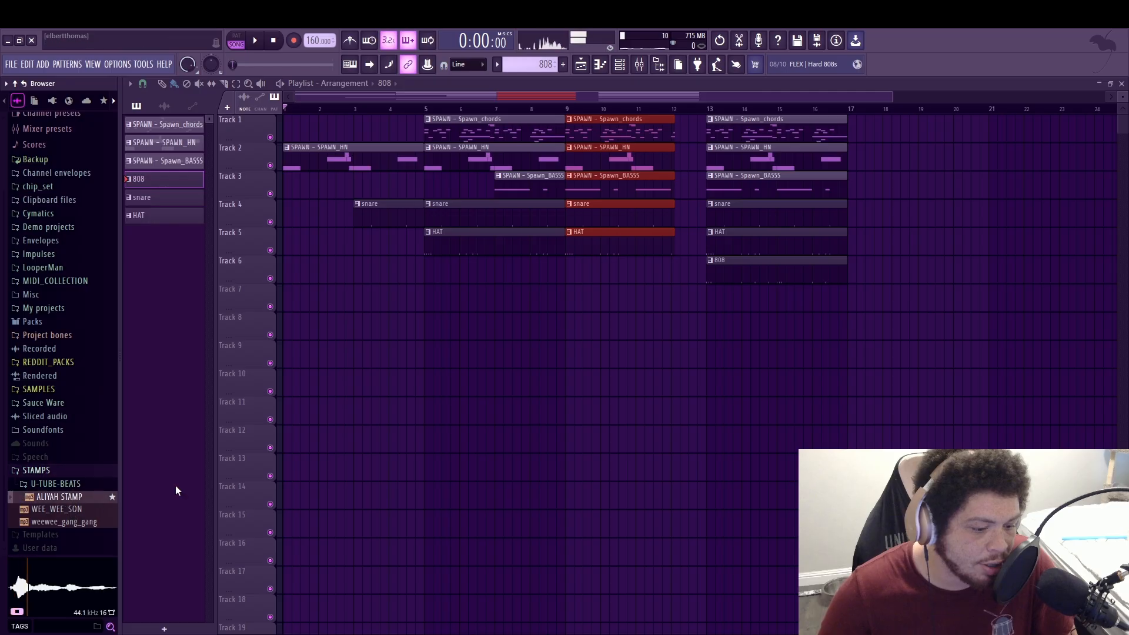
drag(66, 504, 714, 270)
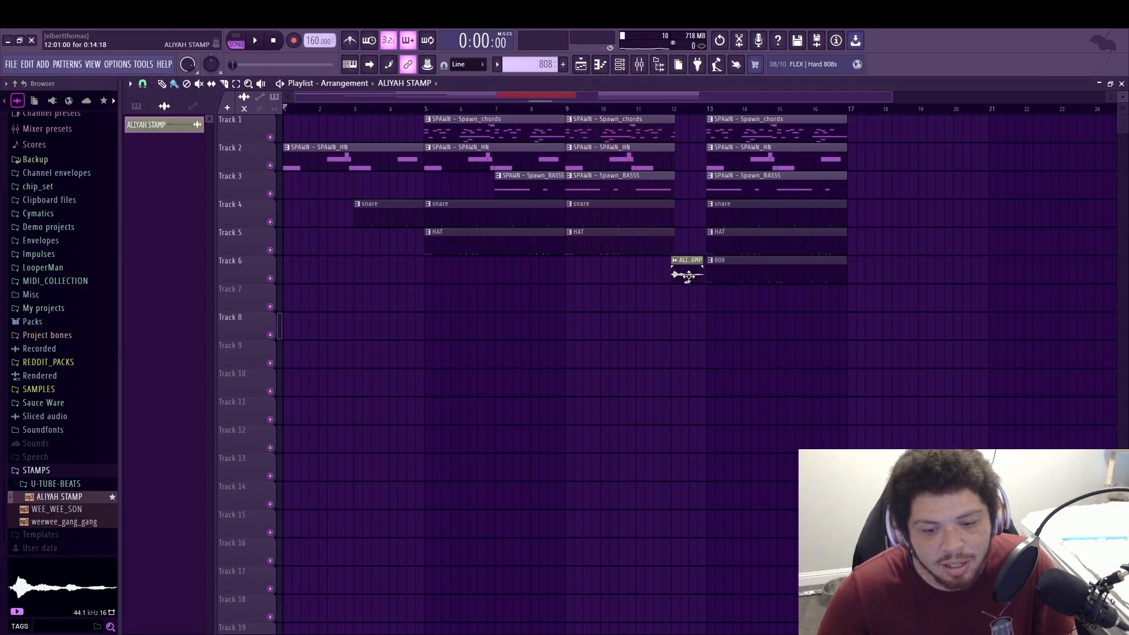
scroll(680, 270, up, 5)
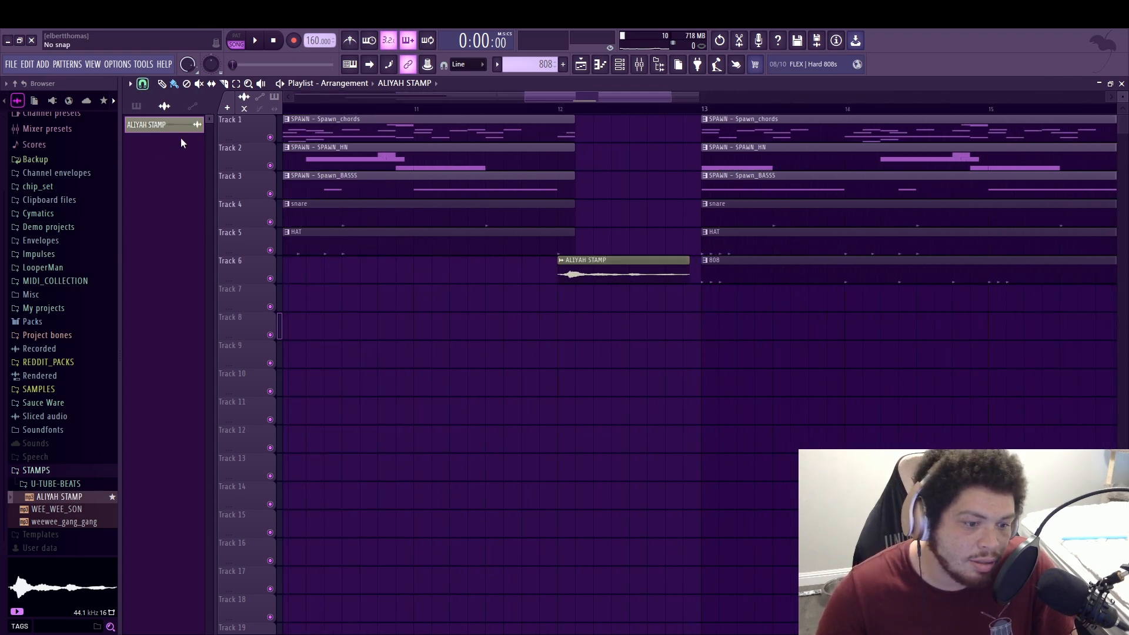
drag(611, 268, 617, 268)
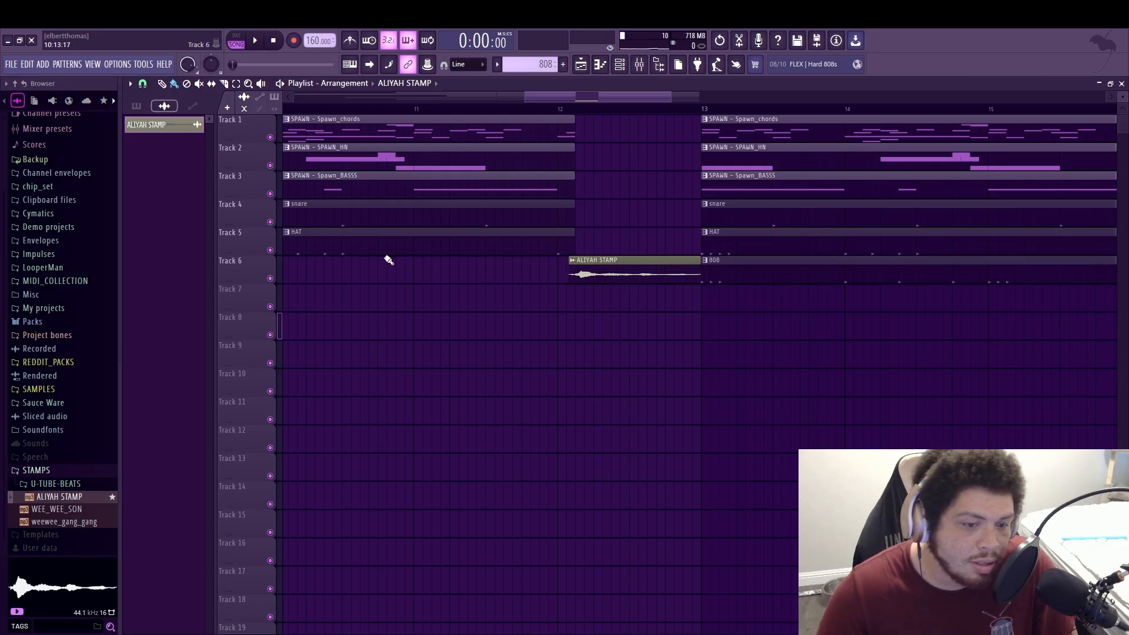
scroll(443, 318, down, 6)
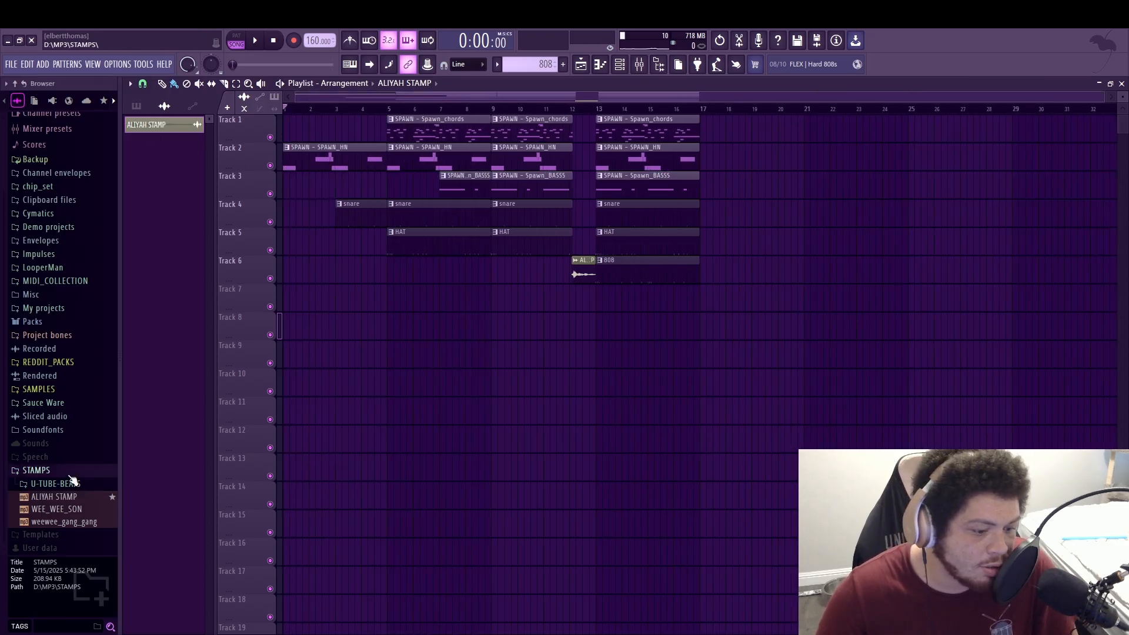
Preview Grv Crash 01 from the Packs drum cymbals and place it on Track 7 leading up to bar 13
click(68, 477)
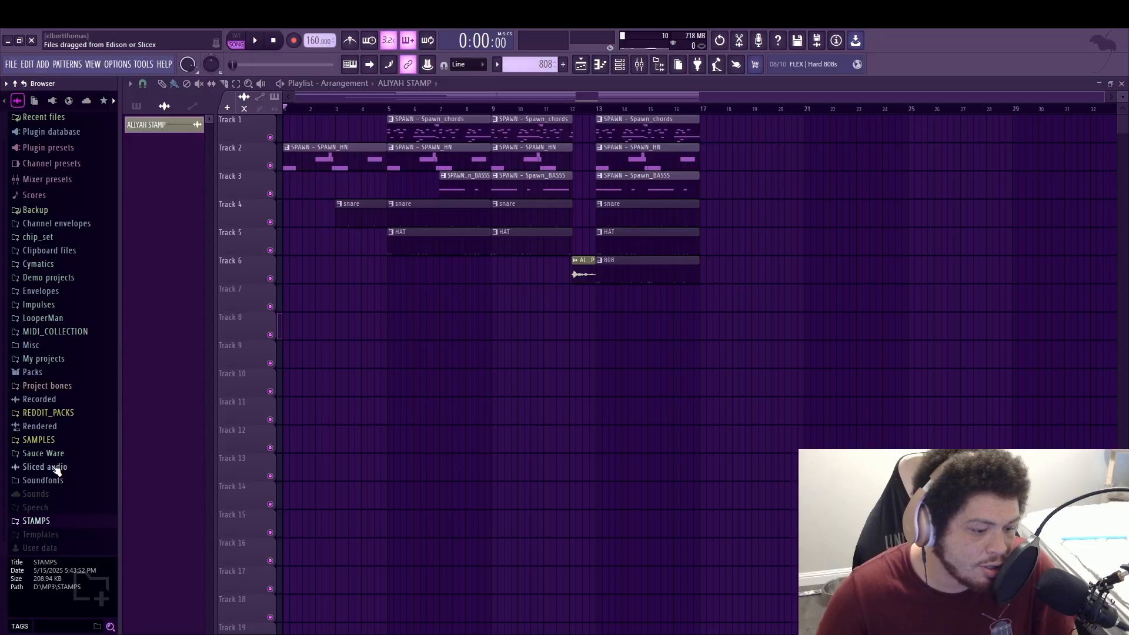
click(32, 372)
click(64, 401)
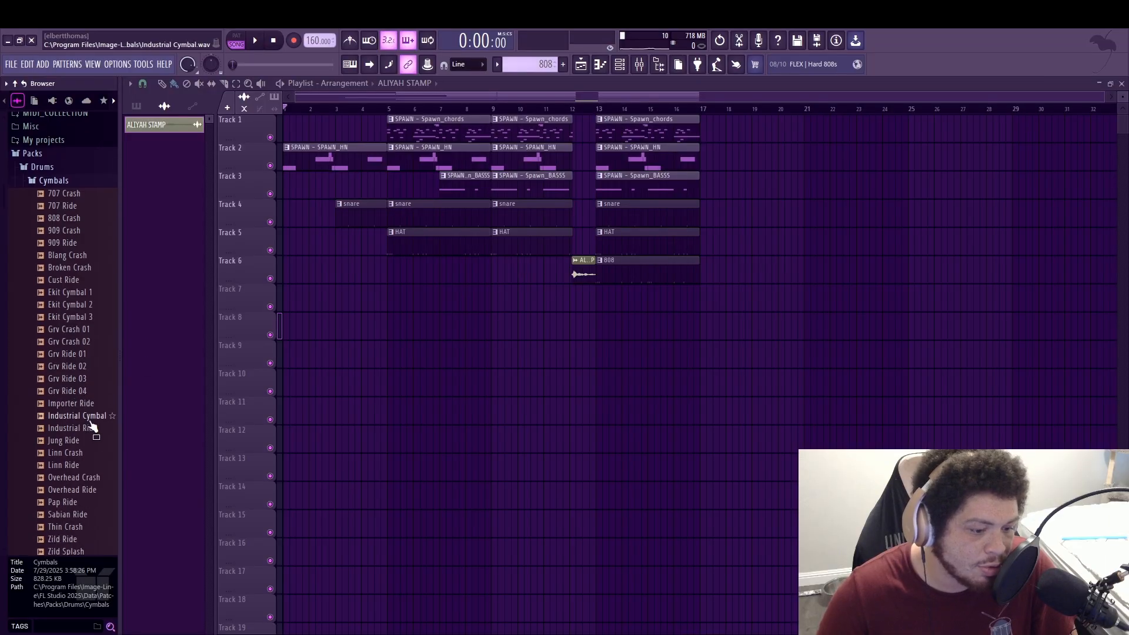
click(82, 329)
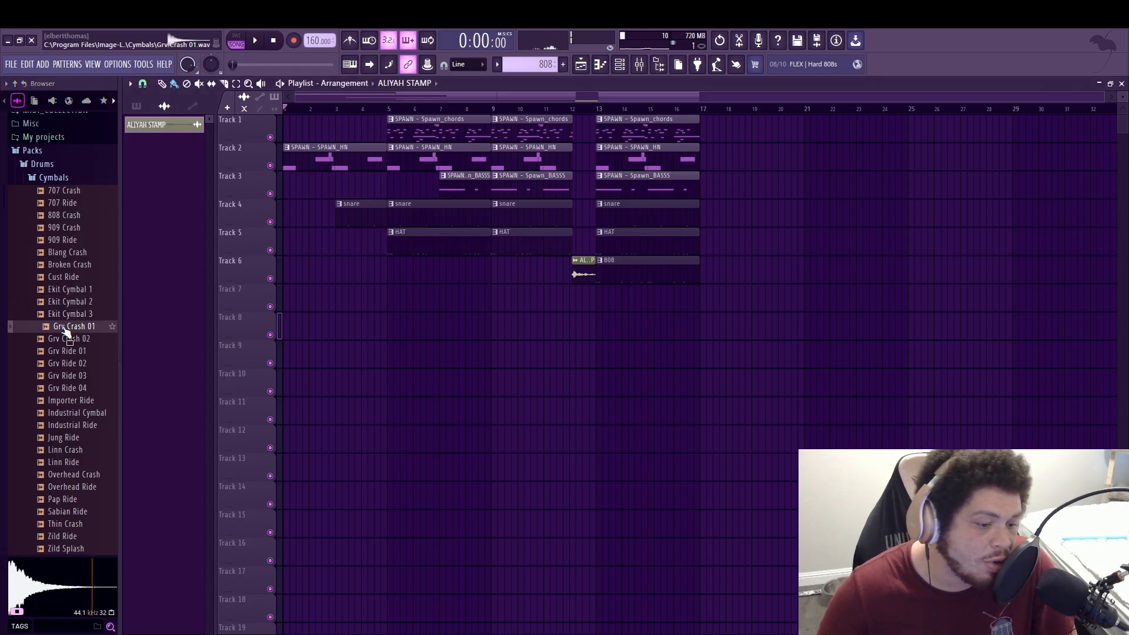
drag(66, 332, 704, 317)
scroll(573, 351, up, 1)
scroll(573, 351, up, 2)
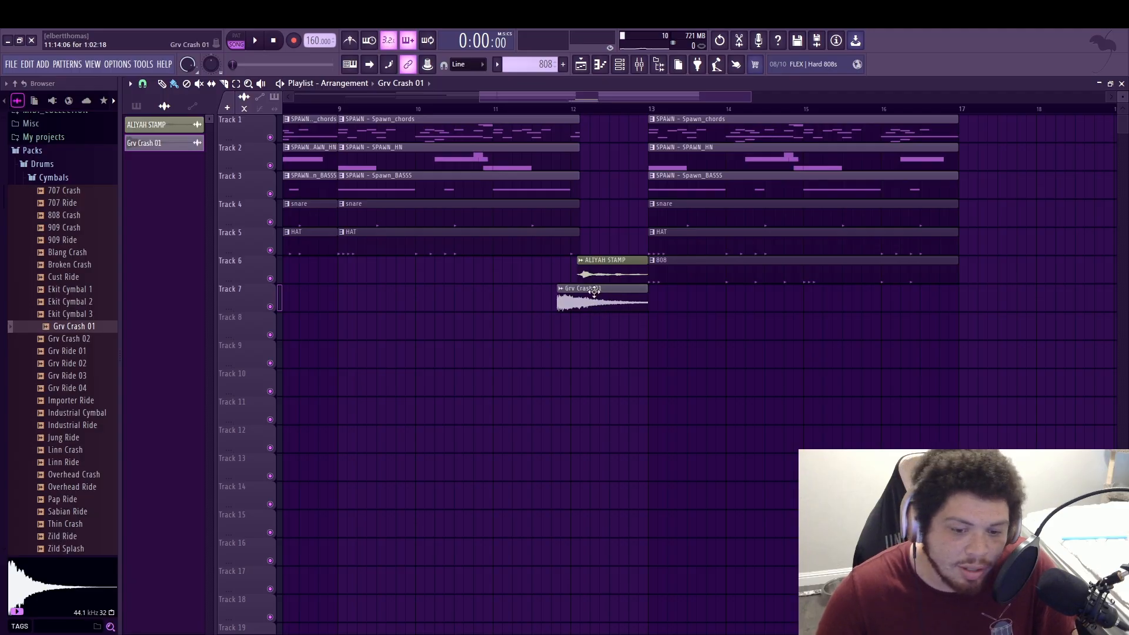
double_click(594, 291)
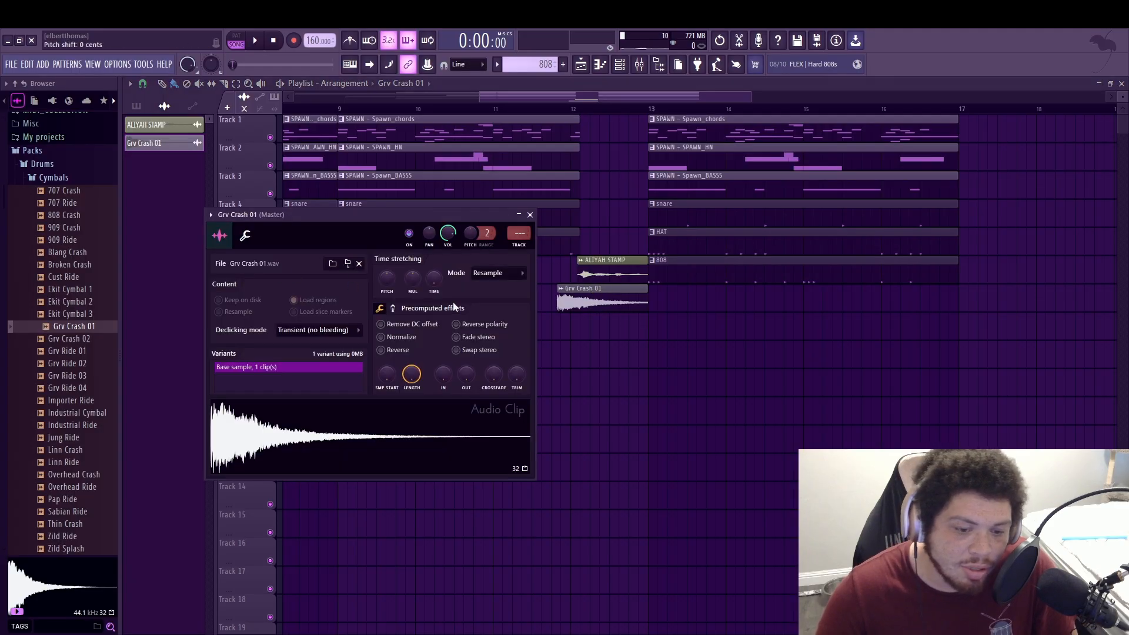
click(381, 351)
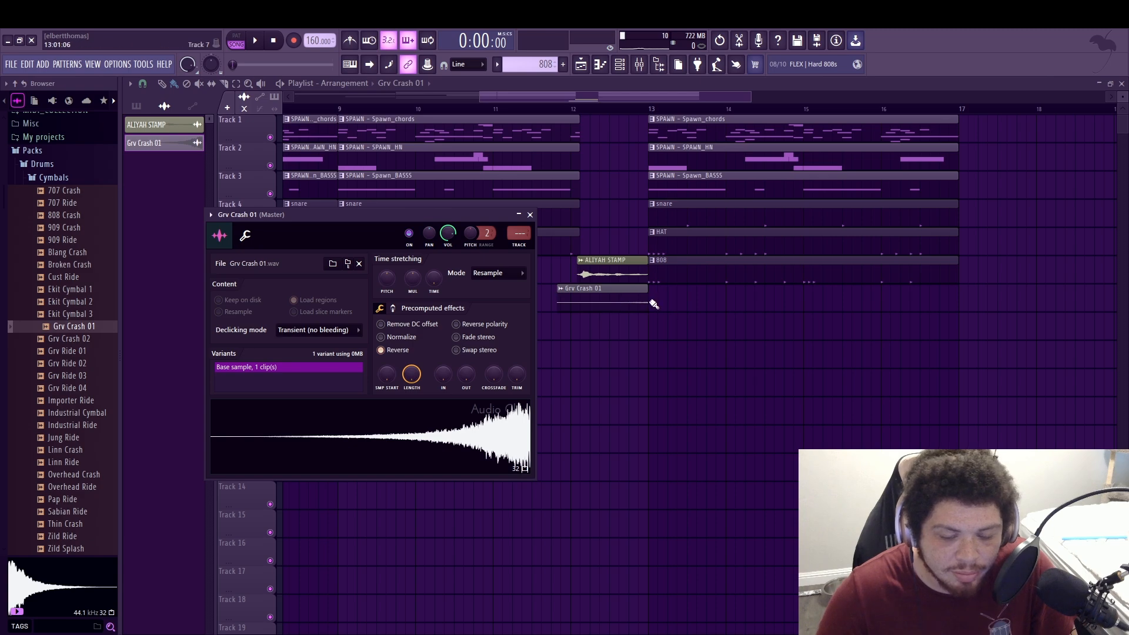
drag(645, 305, 841, 312)
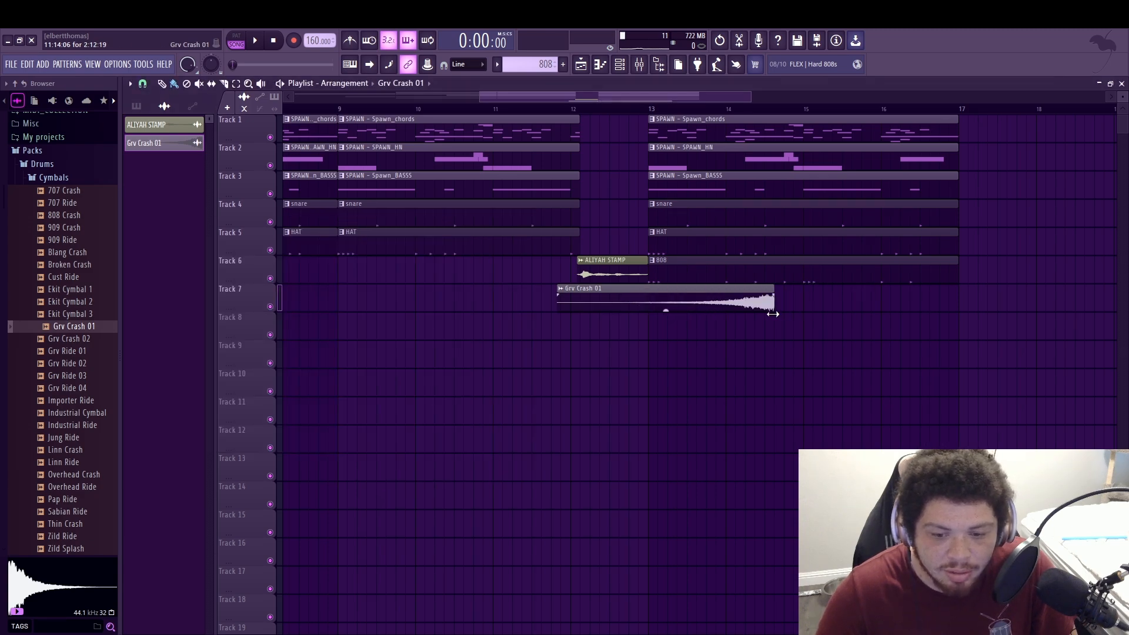
key(ctrl+z)
key(ctrl+z)
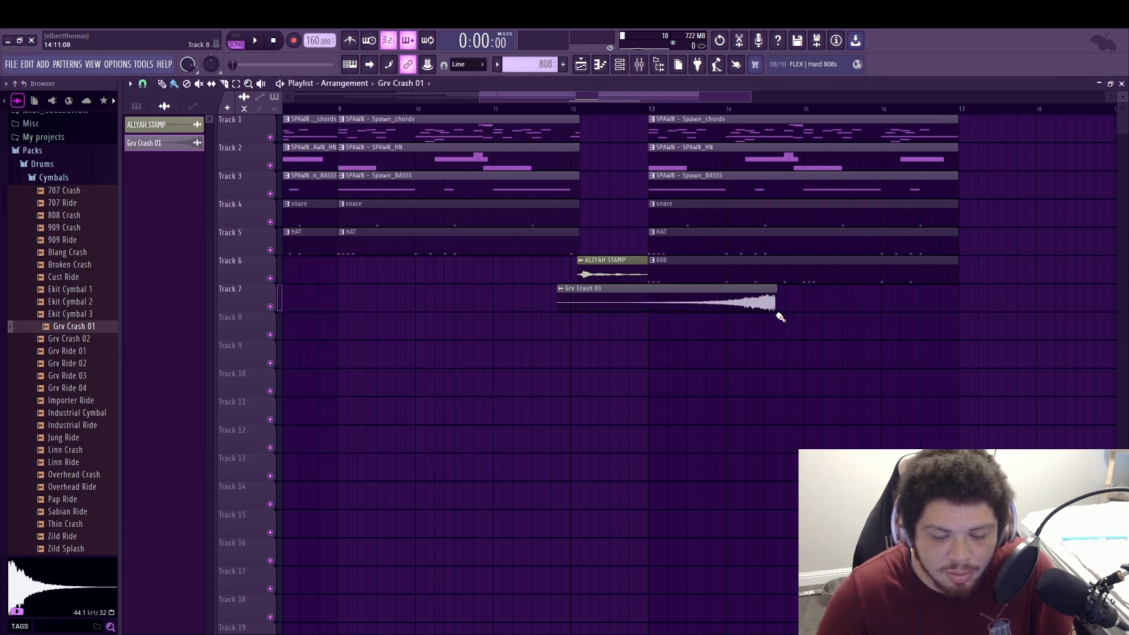
key(ctrl+z)
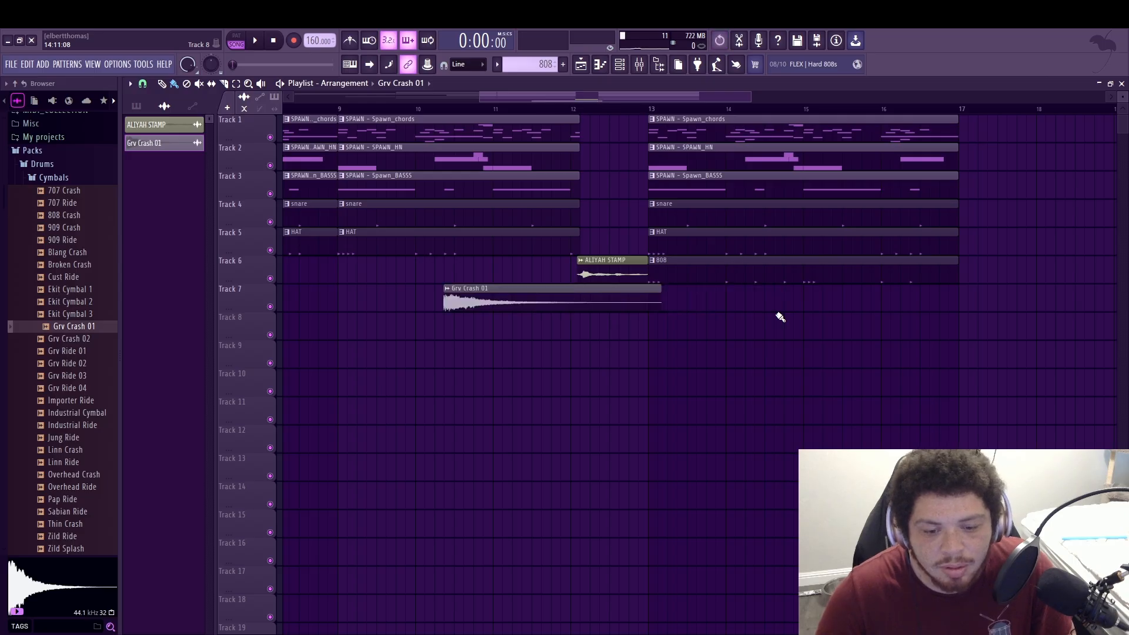
Reverse the Grv Crash 01 sample, trim the clip's start to about bar 12, and align its end just before bar 13
double_click(453, 289)
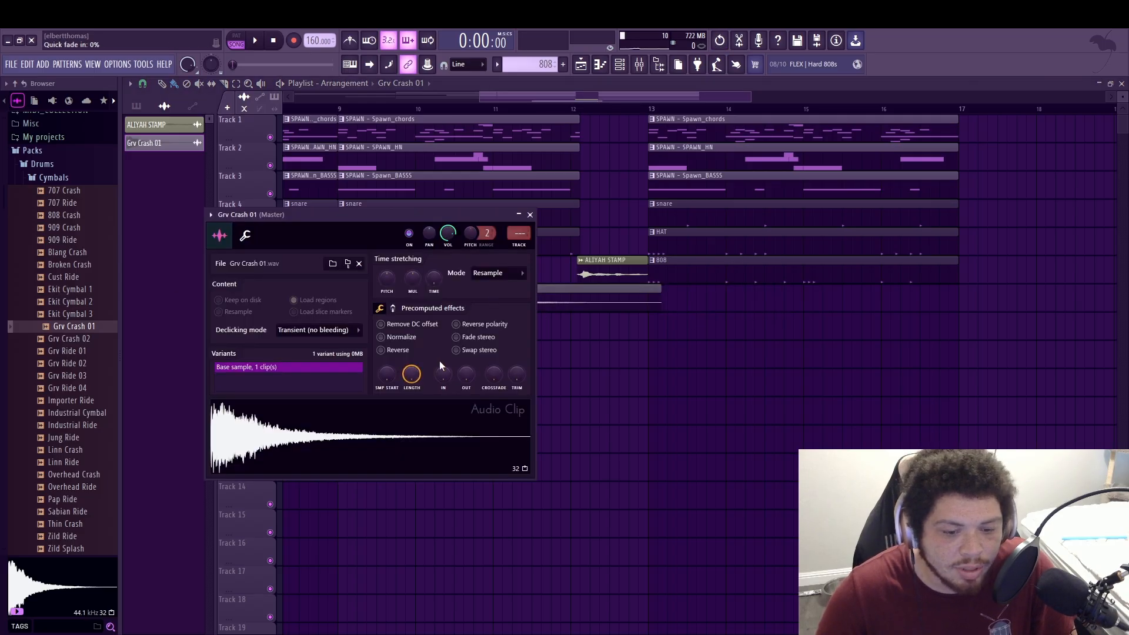
click(411, 352)
key(Escape)
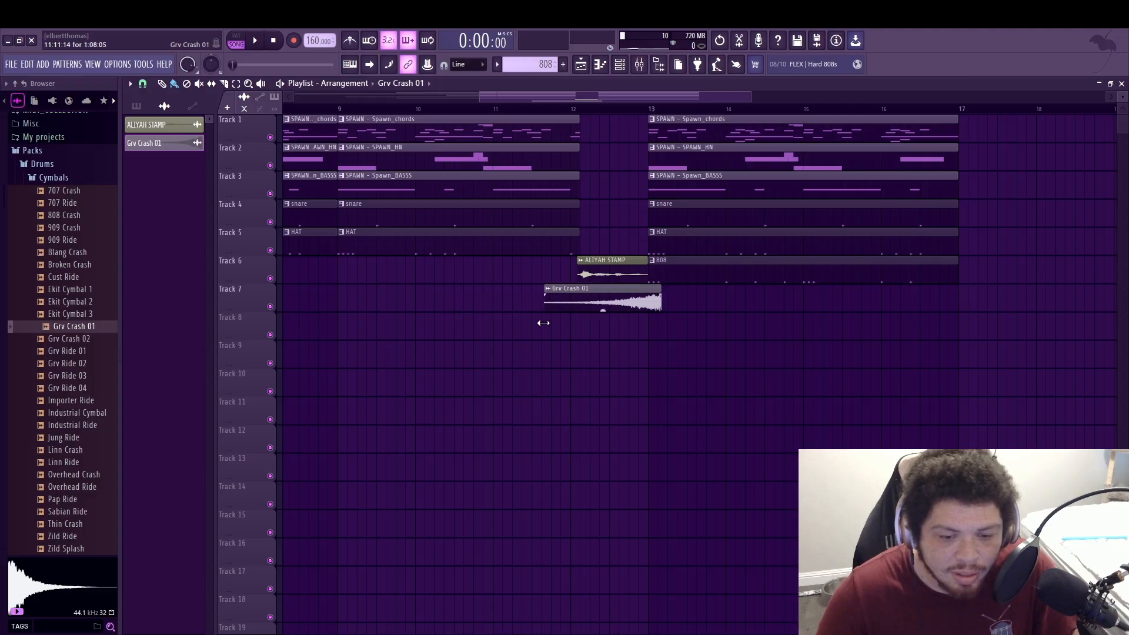
scroll(675, 343, up, 5)
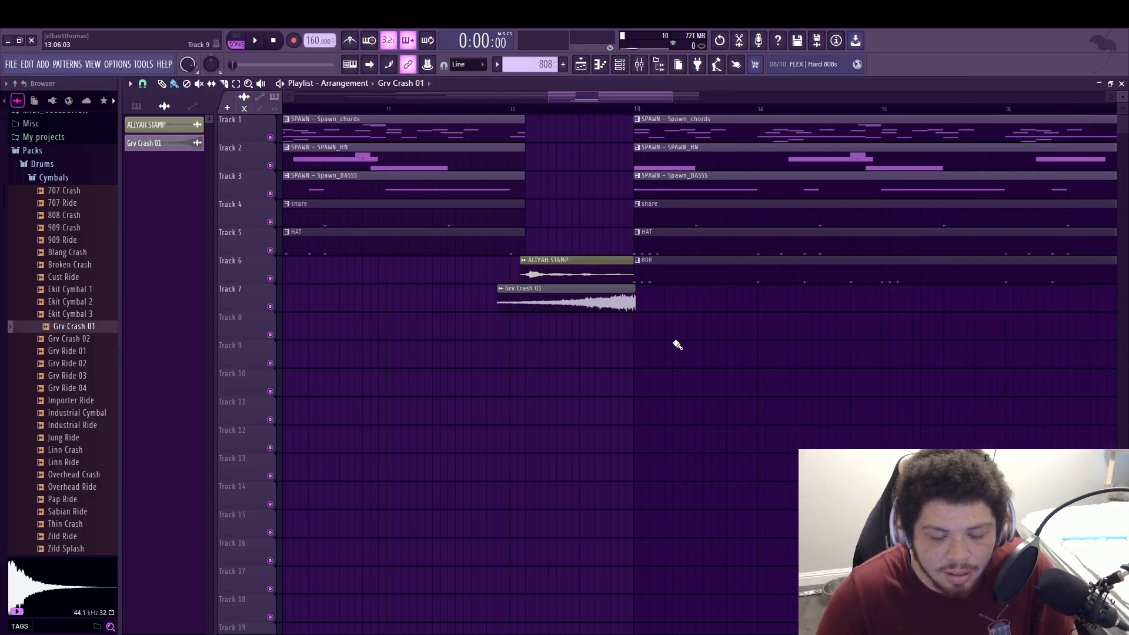
drag(542, 303, 511, 305)
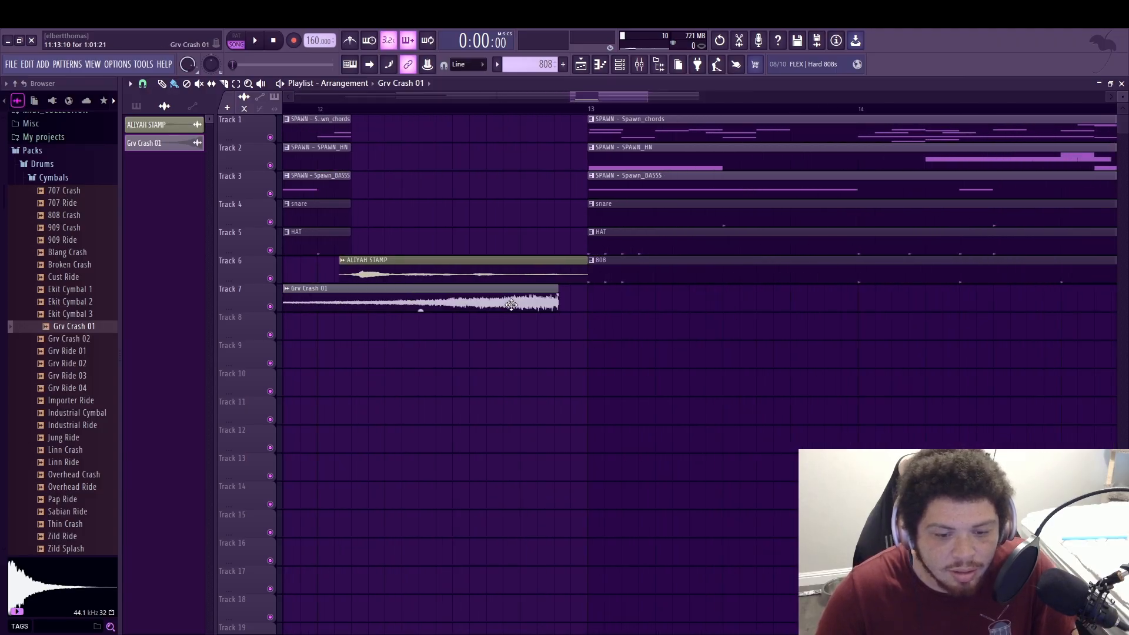
Play the arrangement and duplicate the bar 13 clips on Tracks 1 to 6 to bars 17, 21 and 25
key(space)
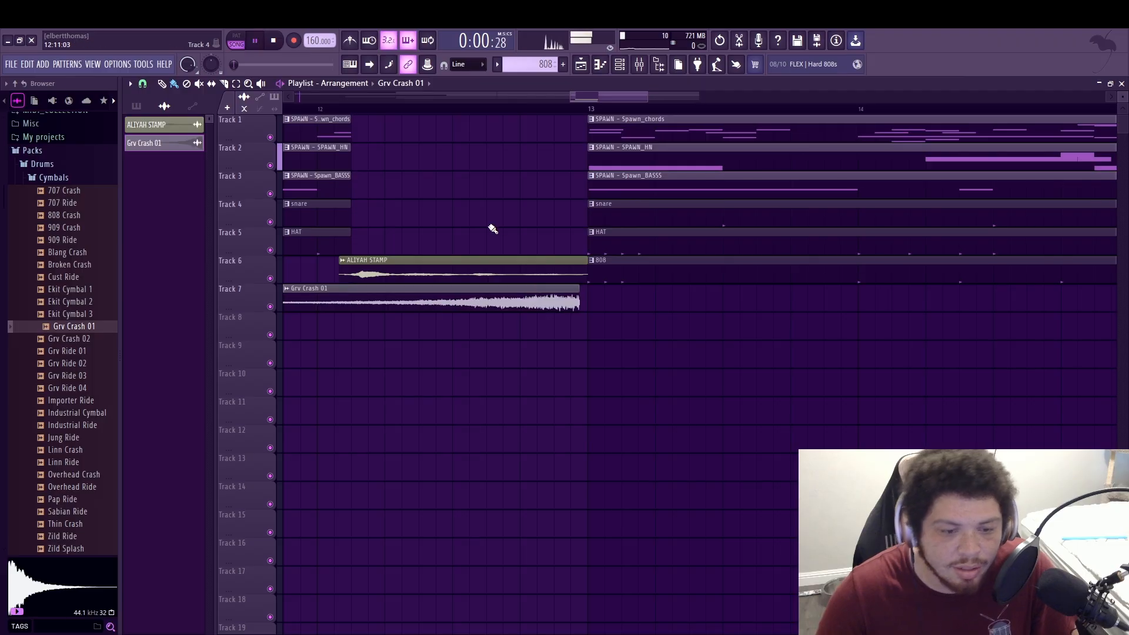
scroll(593, 156, down, 5)
scroll(627, 207, down, 4)
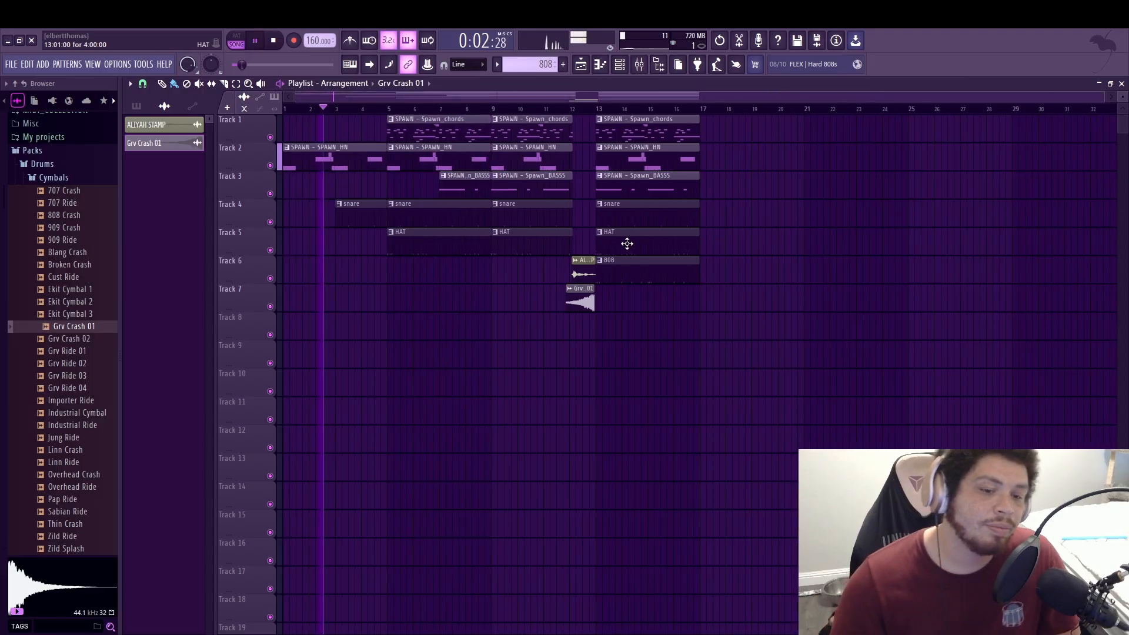
click(59, 165)
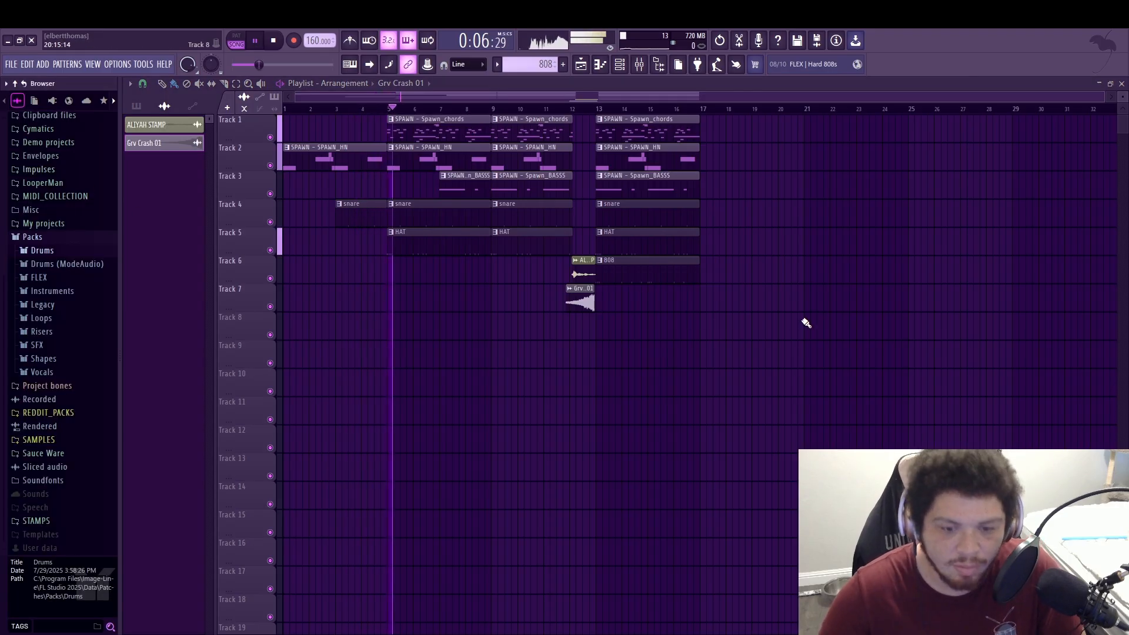
drag(824, 330, 643, 87)
key(ctrl+b)
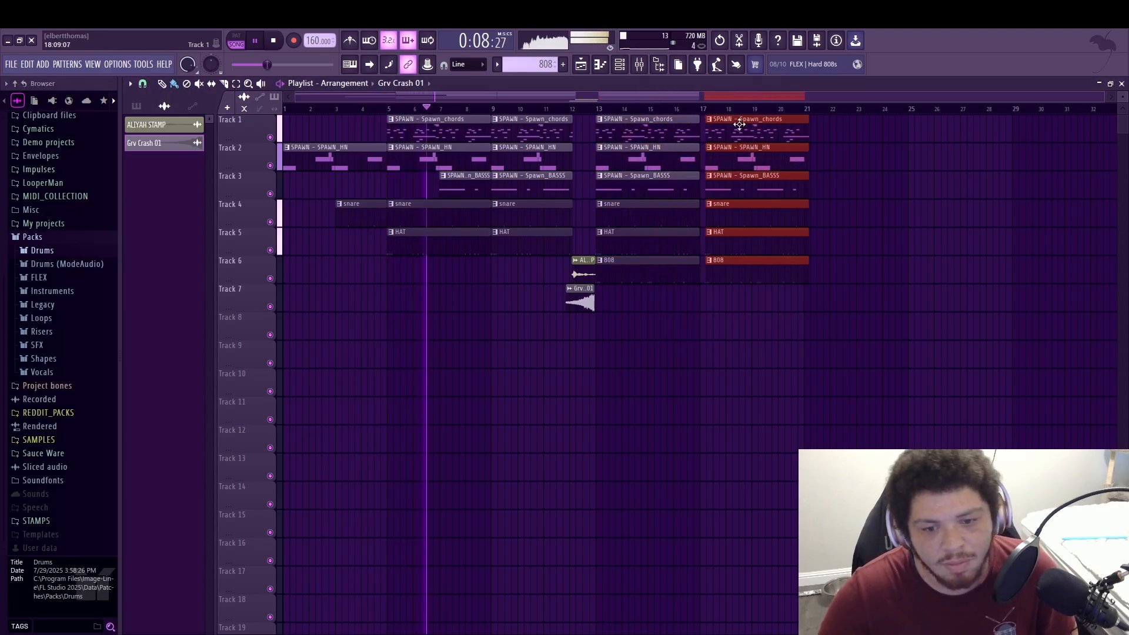
key(ctrl+z)
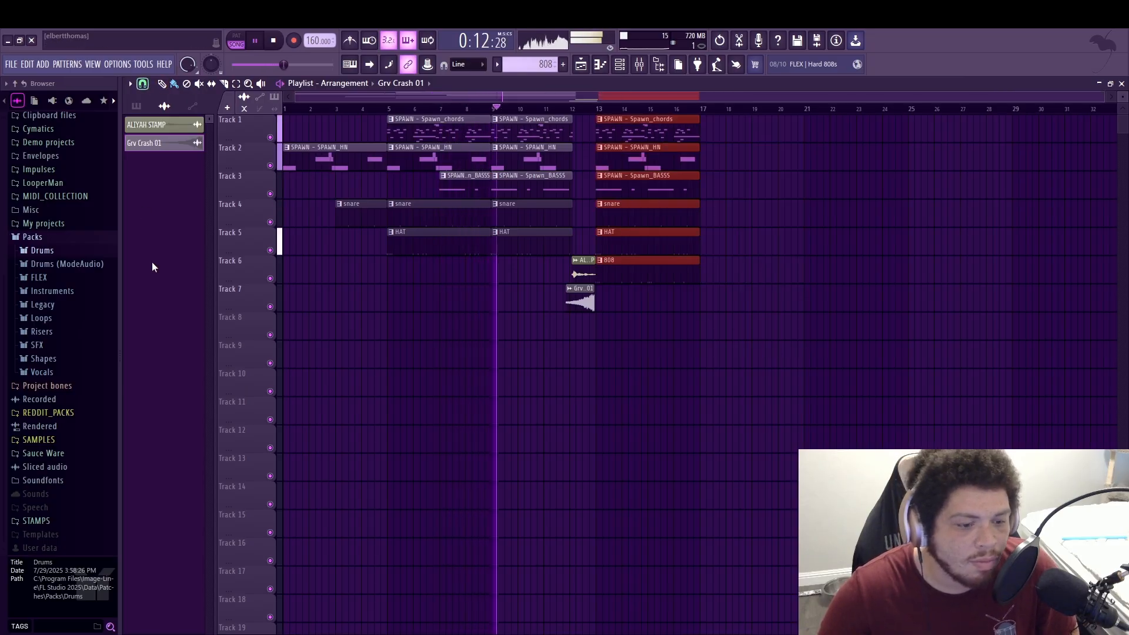
key(ctrl+b)
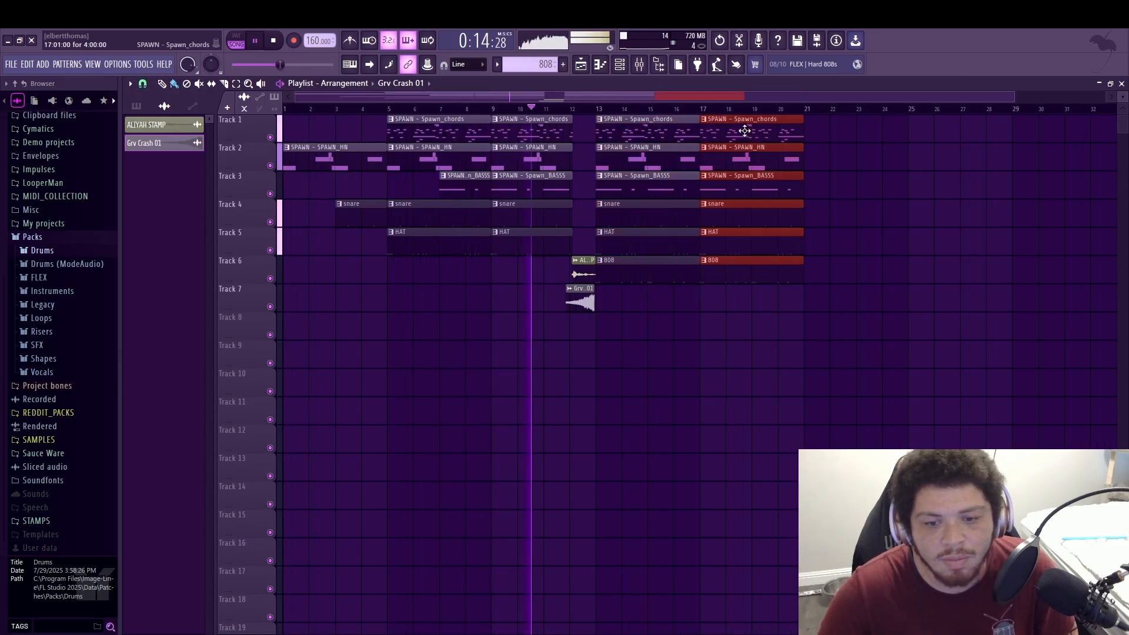
key(ctrl+b)
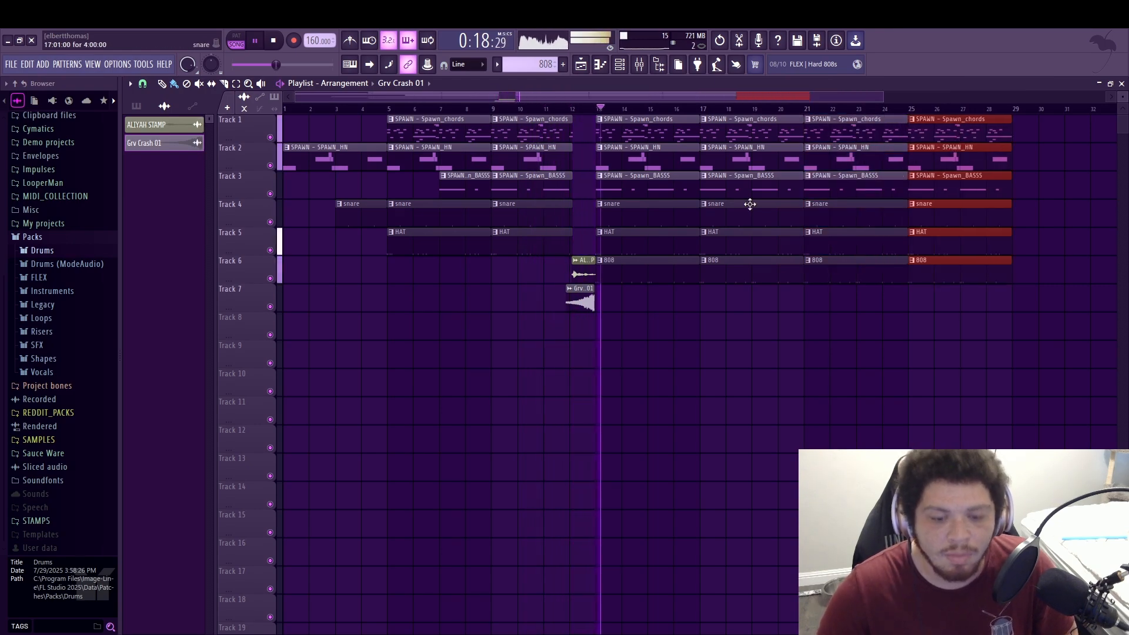
Stop playback, show all channels in the channel rack, and route all nine to mixer tracks 1 to 9
click(639, 64)
key(space)
click(626, 66)
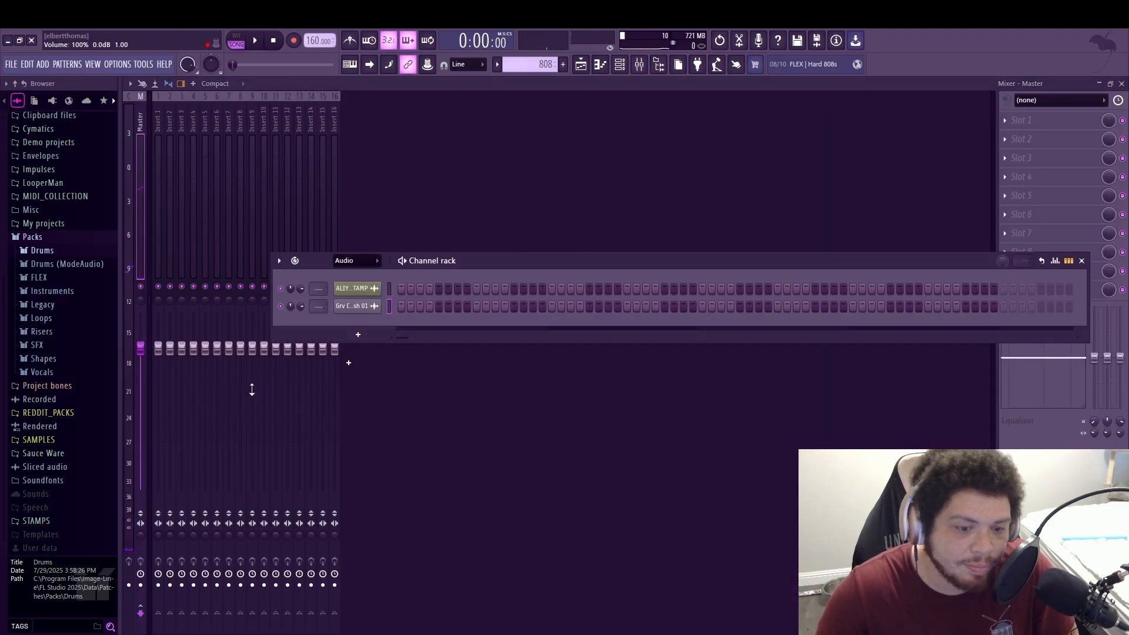
click(364, 281)
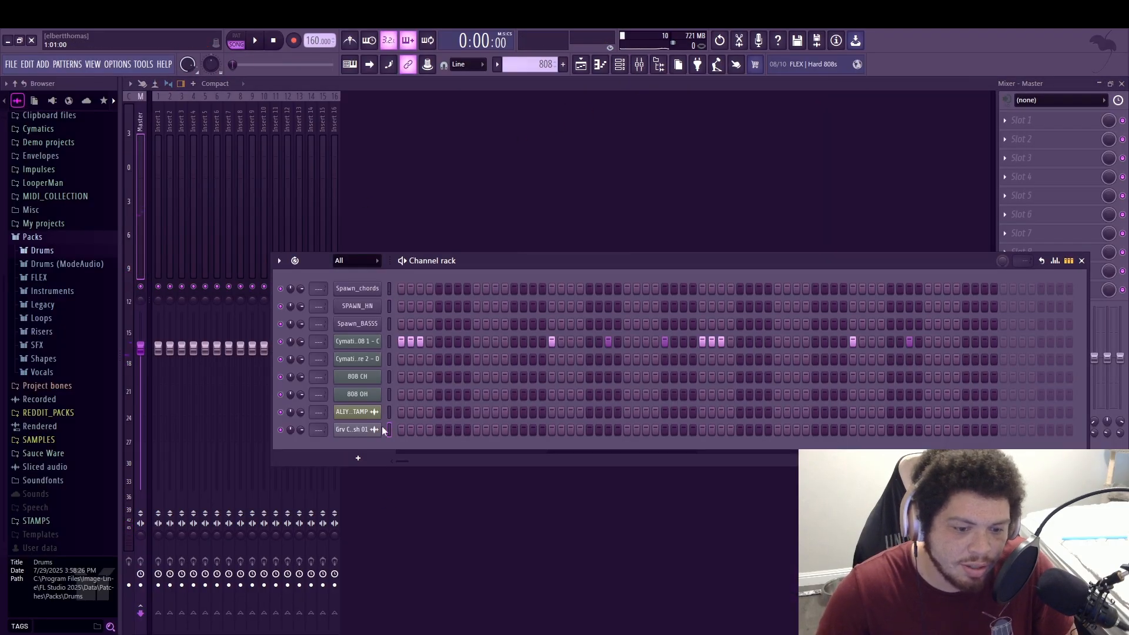
drag(390, 288, 386, 459)
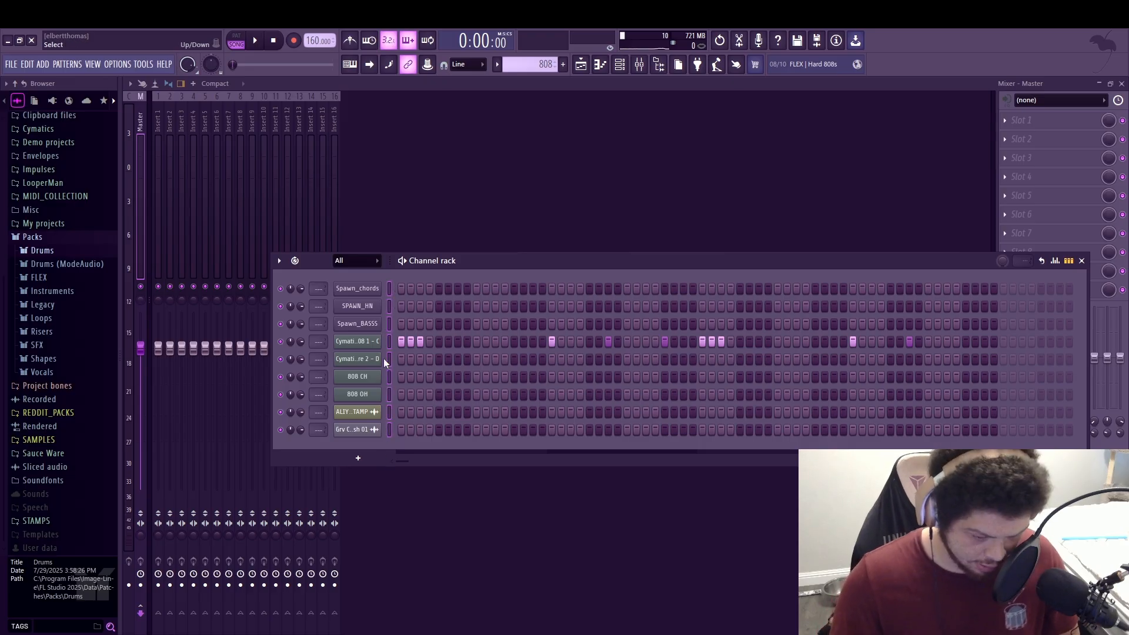
key(ctrl+l)
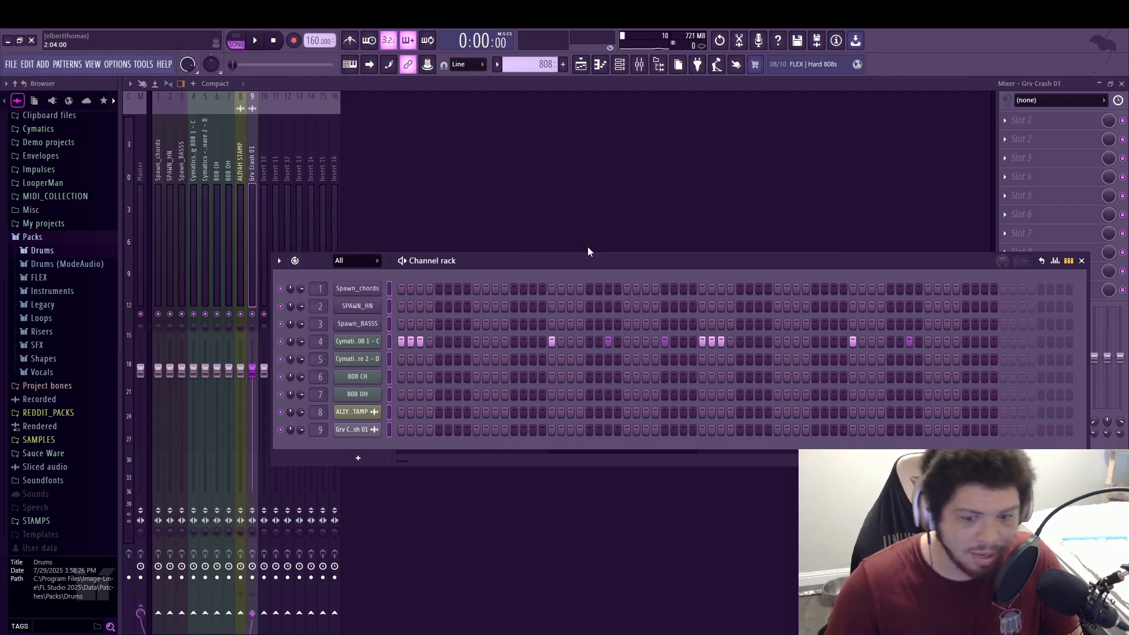
Close the channel rack and lower the Grv Crash 01 mixer track's volume to 25%
mouse_move(577, 264)
mouse_down()
mouse_move(582, 213)
mouse_move(584, 230)
mouse_move(662, 217)
mouse_move(593, 249)
mouse_up()
drag(886, 250, 841, 251)
click(1076, 243)
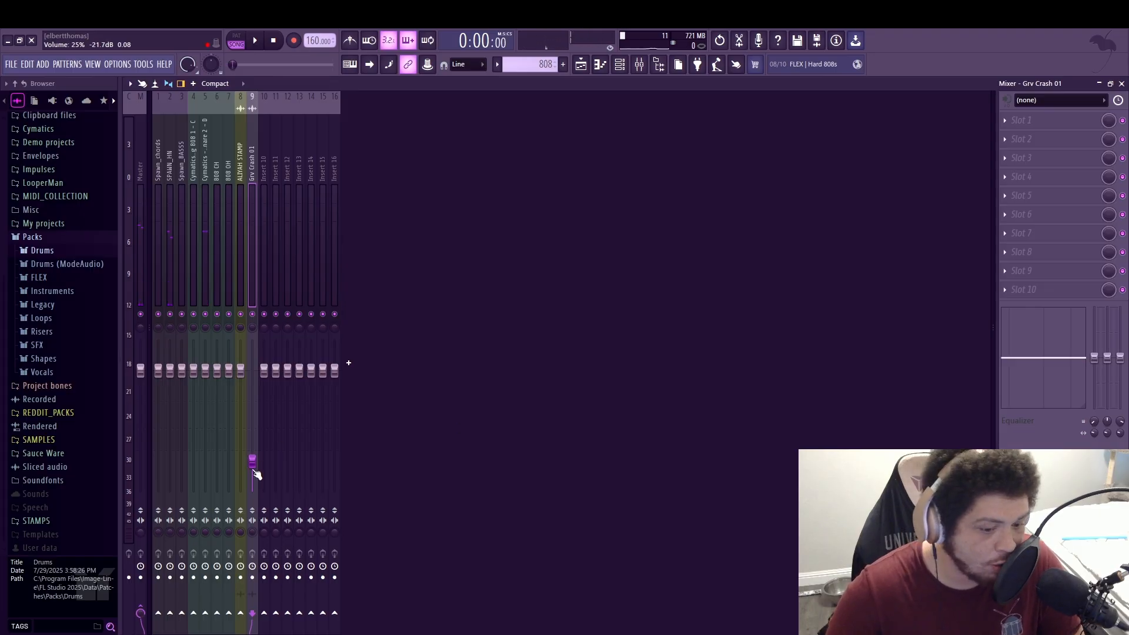
Load Cymatics Space Lite into the first effect slot of the ALIYAH STAMP mixer track while the arrangement plays
click(590, 66)
click(599, 64)
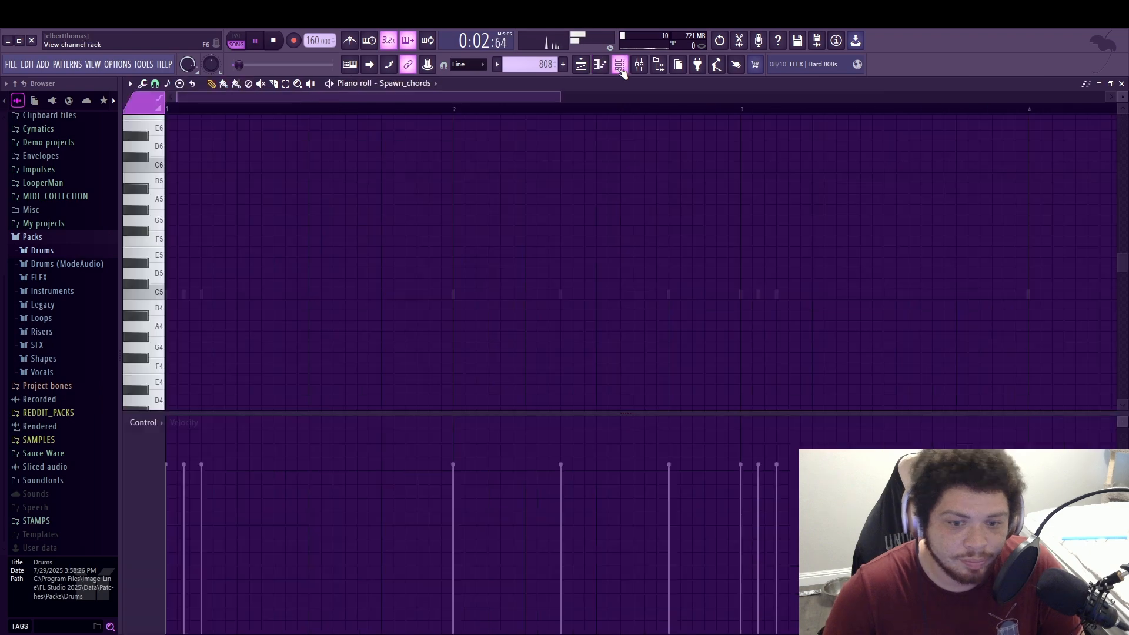
click(652, 74)
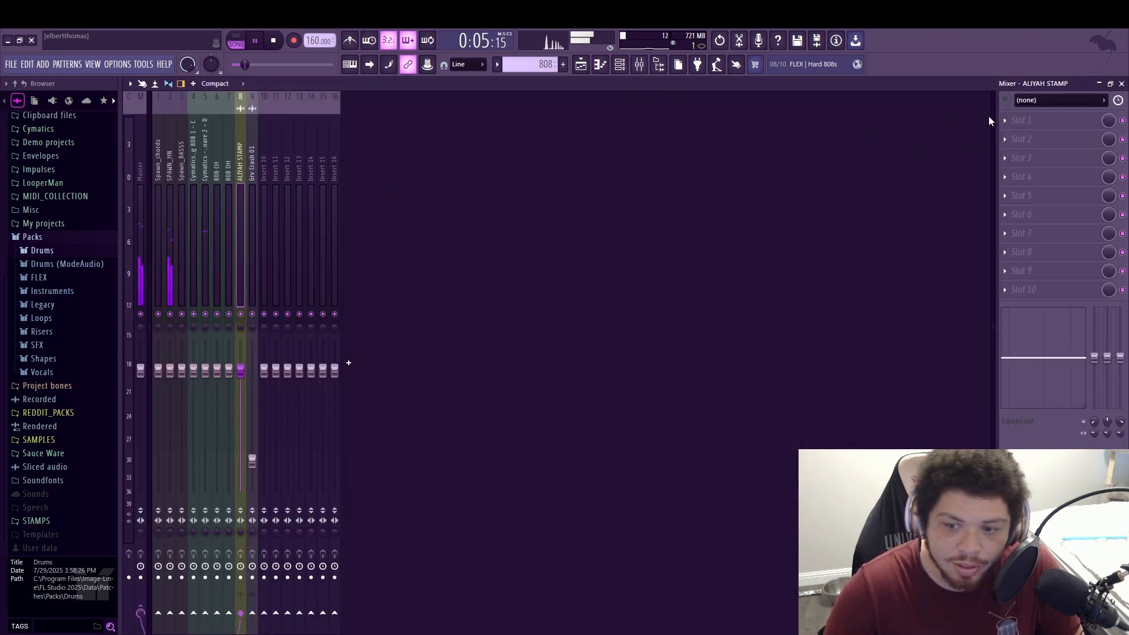
click(845, 160)
click(527, 169)
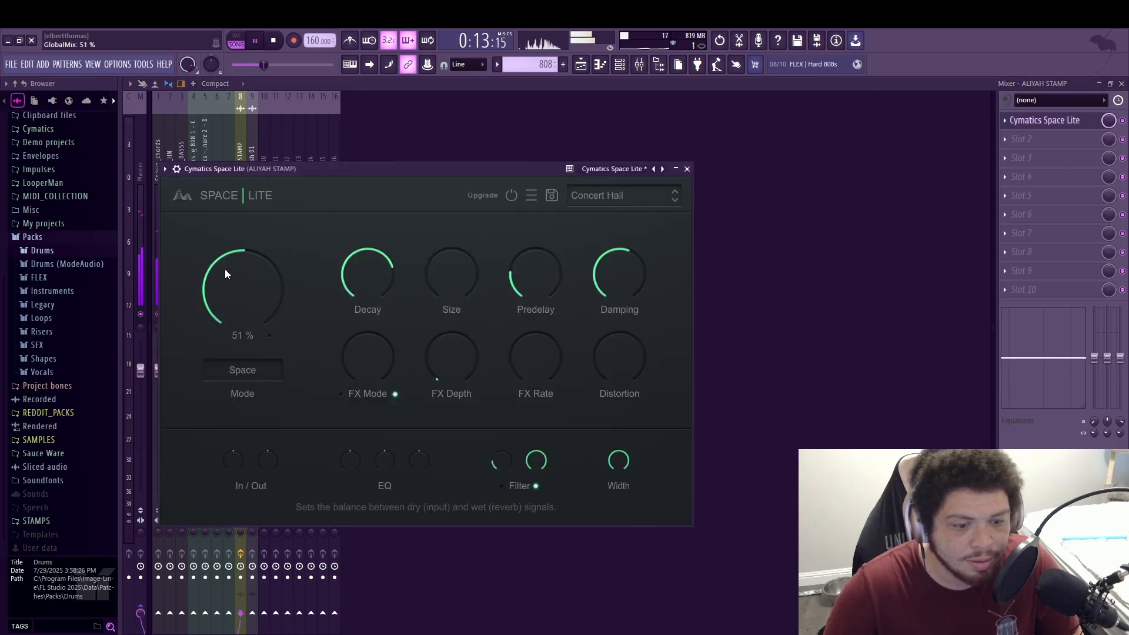
Close the Space Lite window, slightly raise the Grv Crash 01 mixer track's volume, and stop playback
click(676, 168)
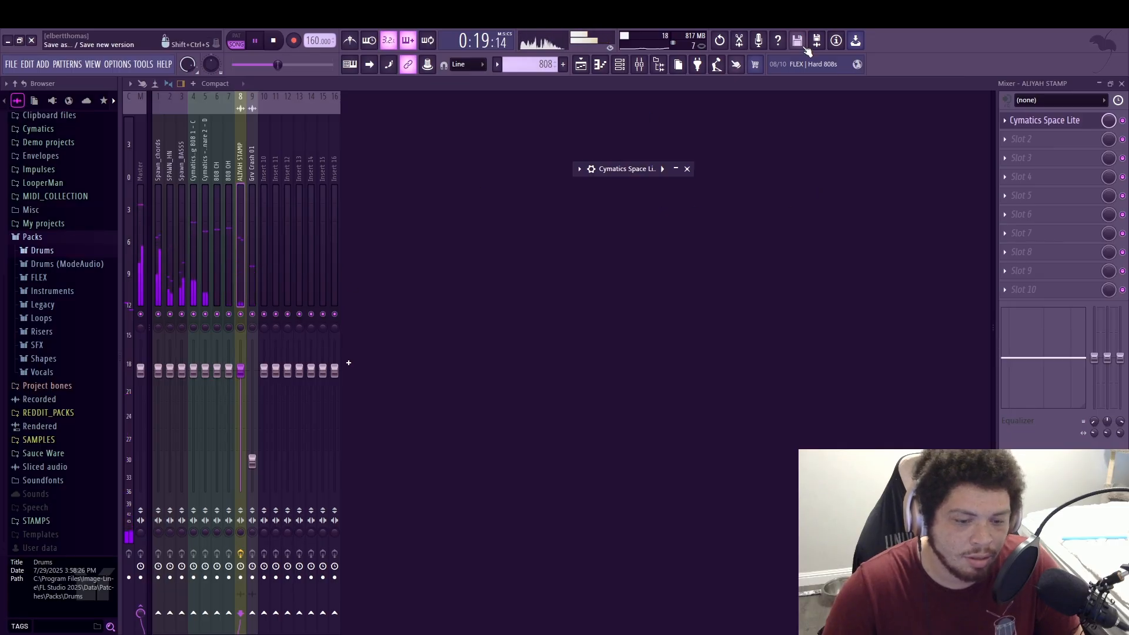
click(252, 460)
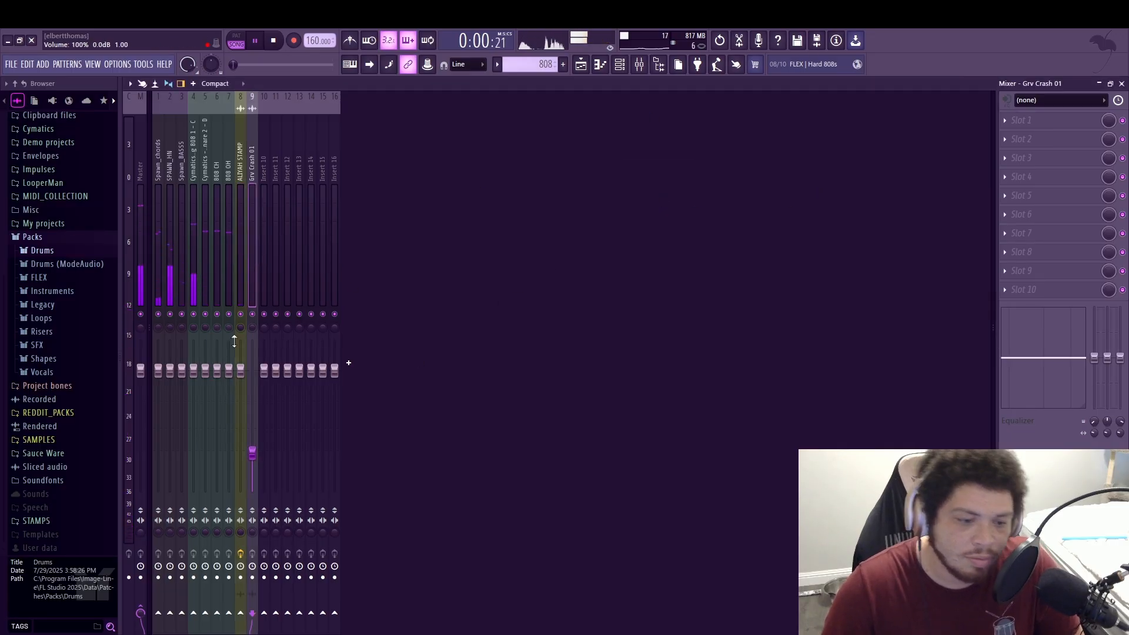
click(206, 169)
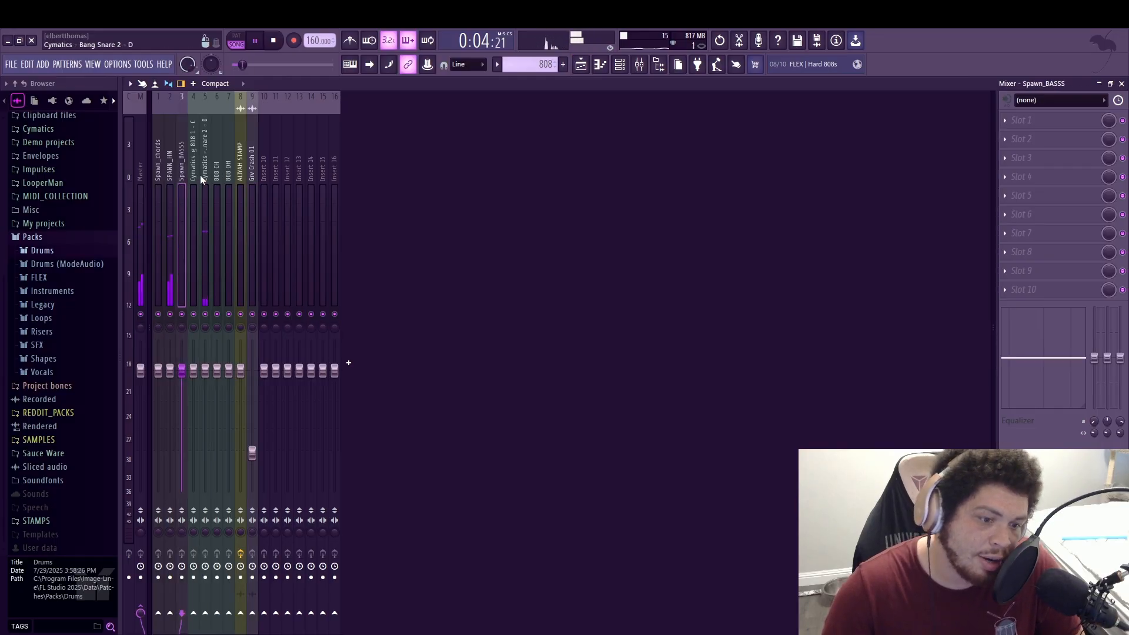
key(space)
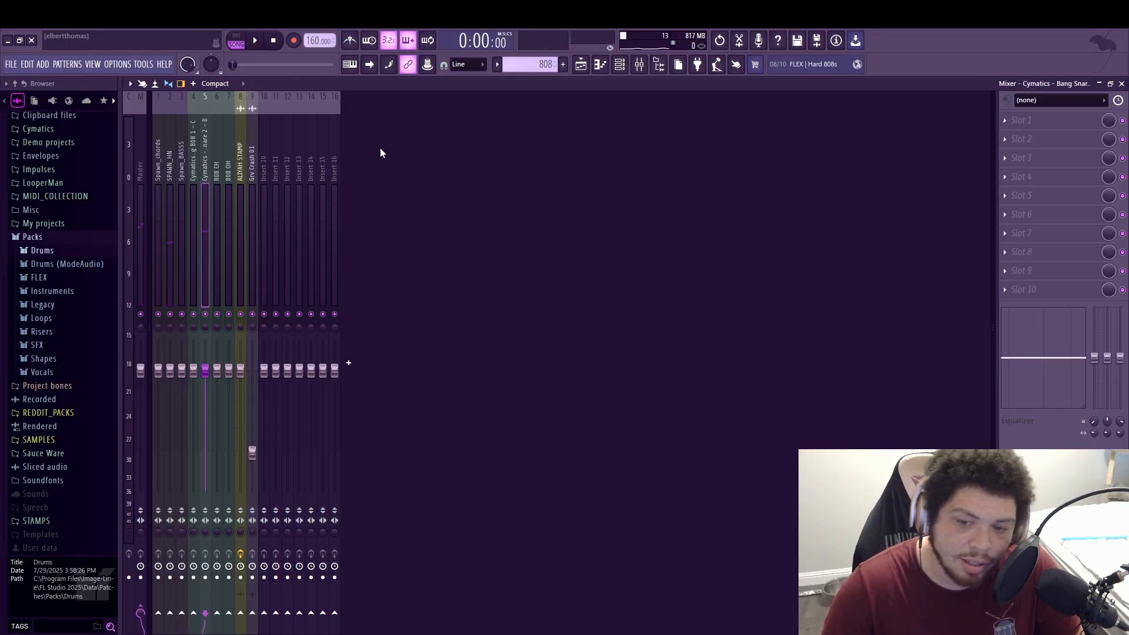
Load Fruity Parametric EQ 2 on the Cymatics Bang 808 mixer track, boosting the lowest band and cutting the low-mid and treble bands
click(196, 174)
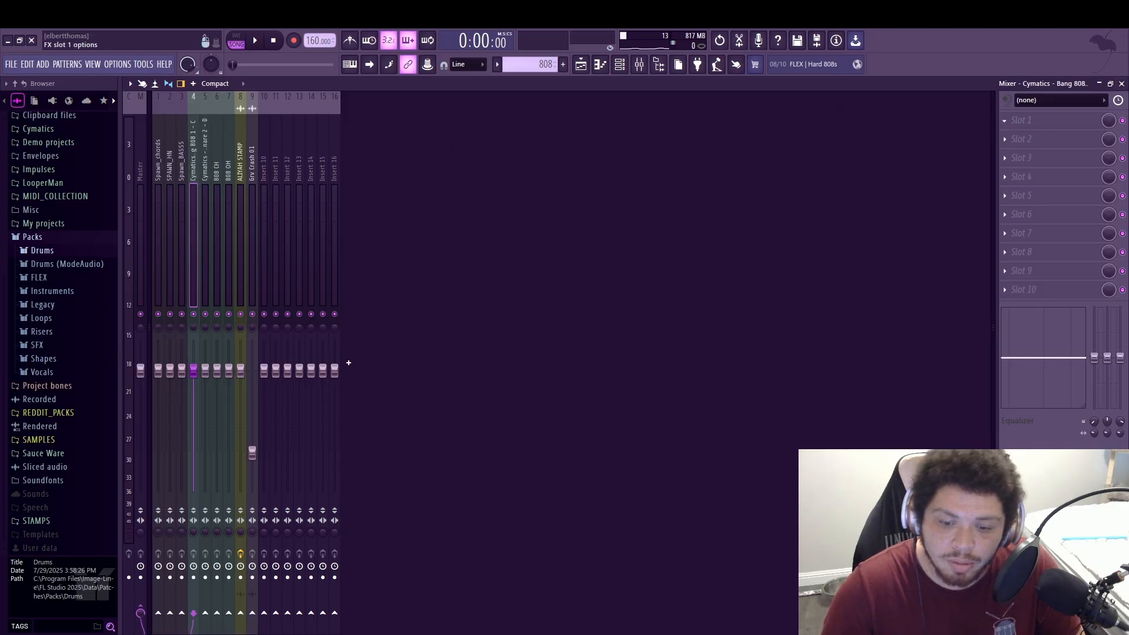
key(space)
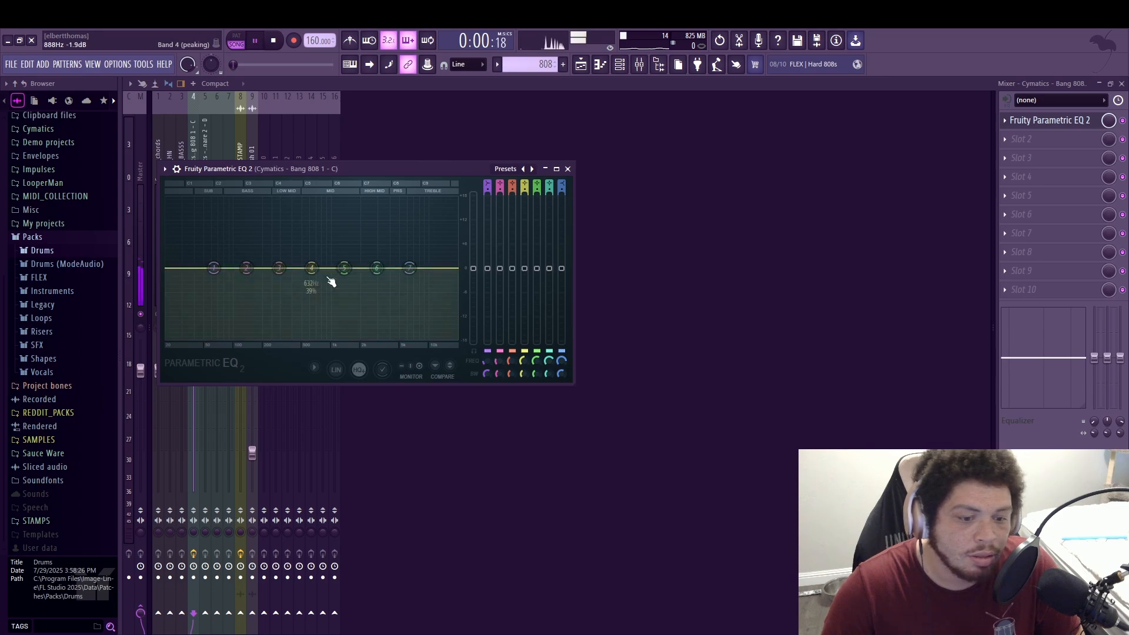
drag(246, 268, 279, 281)
drag(344, 268, 417, 301)
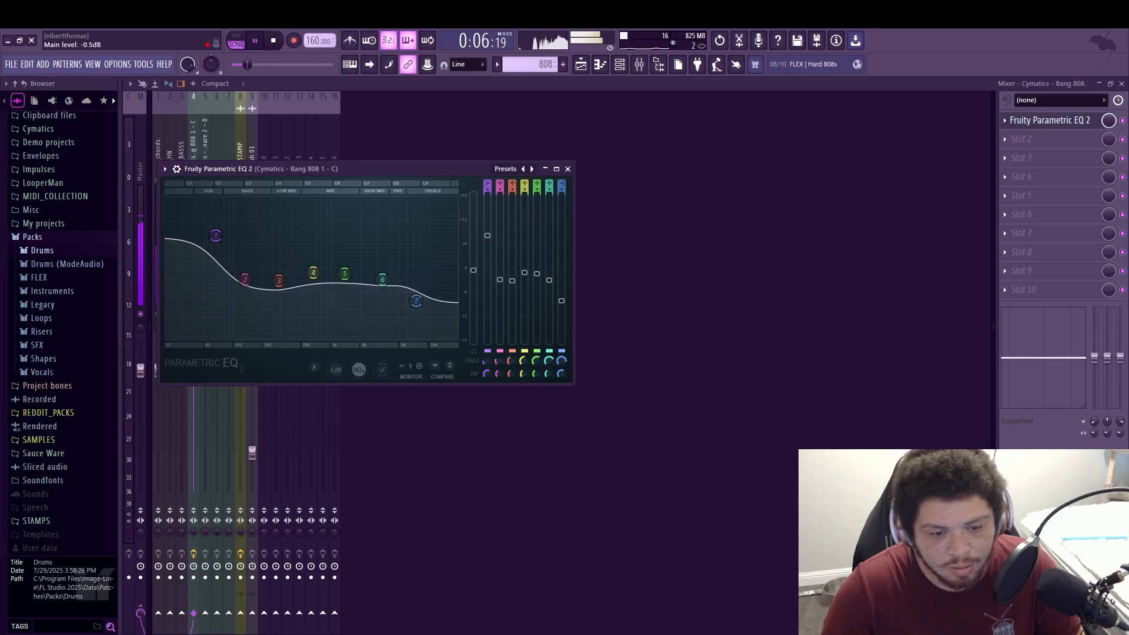
click(1038, 121)
Duplicate the bar 13 to 28 clips on Tracks 1 to 6 in the playlist so the copies start at bar 29
click(587, 65)
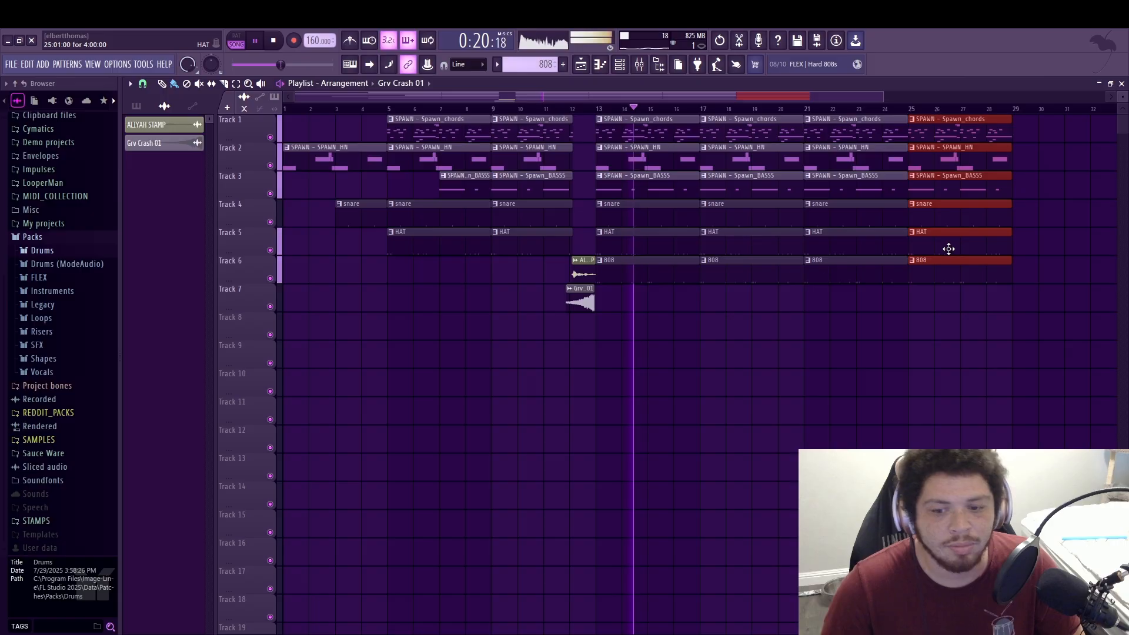
scroll(877, 436, down, 3)
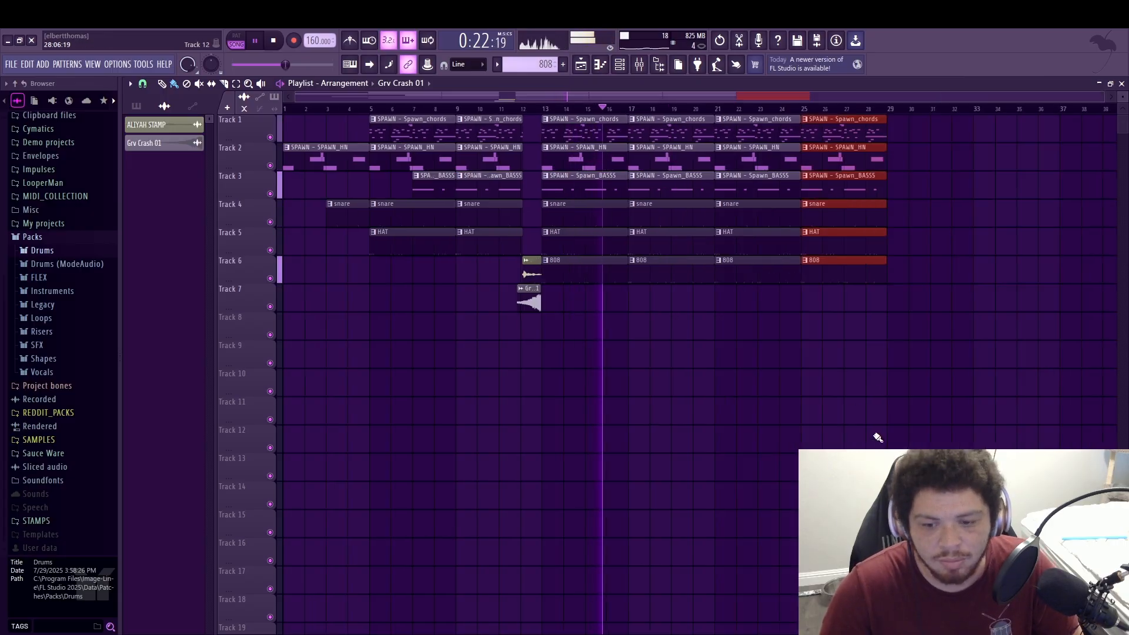
mouse_move(1003, 329)
mouse_down()
mouse_move(753, 341)
mouse_move(543, 123)
mouse_up()
drag(543, 122, 839, 133)
scroll(716, 421, down, 3)
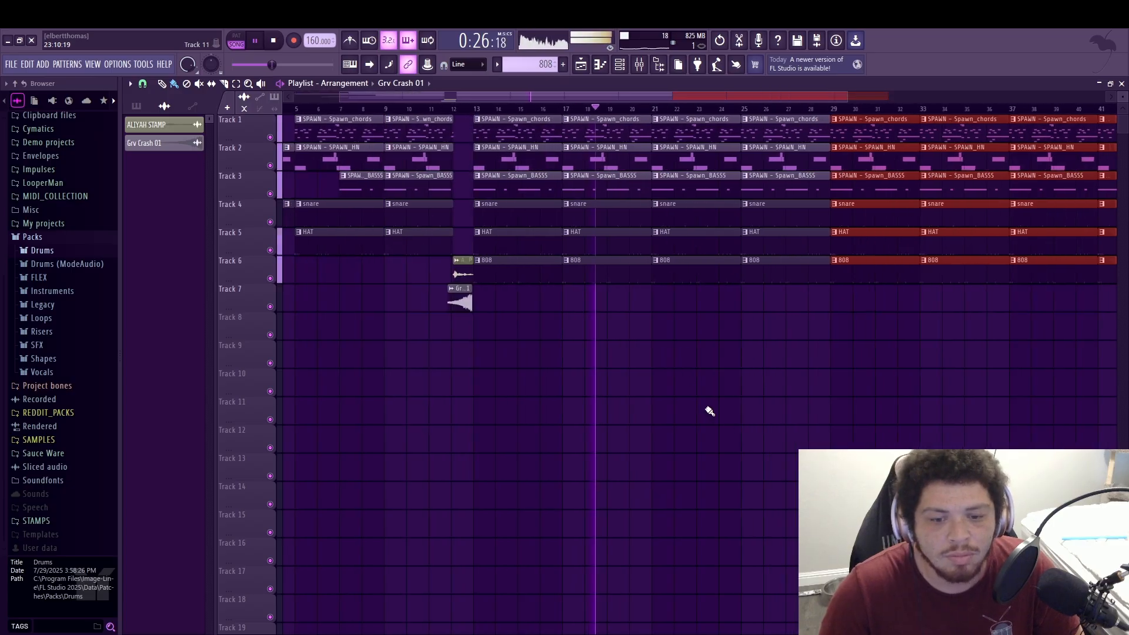
drag(761, 92, 816, 76)
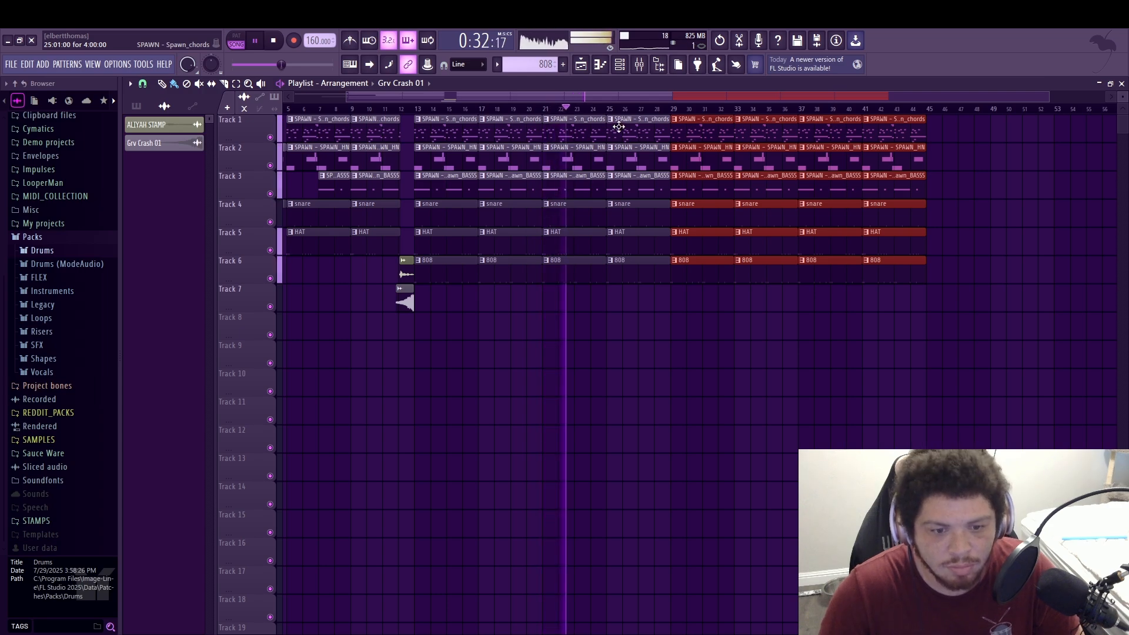
Delete the Spawn_chords clips at bars 25 and 29 and the 808 clip at bar 25
right_click(636, 135)
right_click(704, 134)
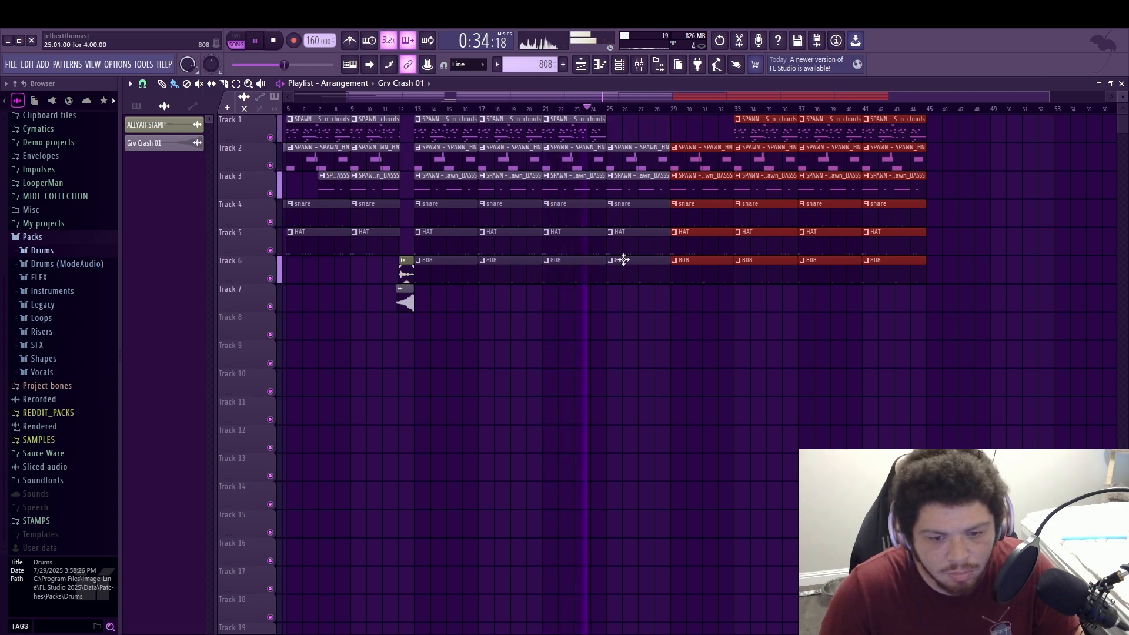
right_click(646, 262)
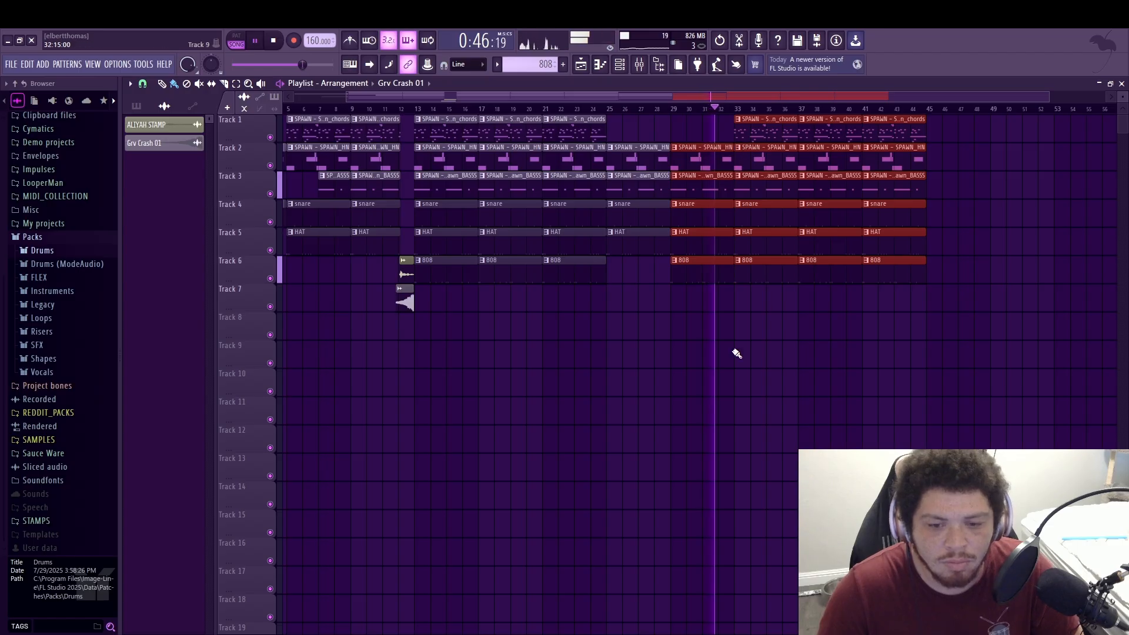
Stop playback and shorten the bar 29 clips on Tracks 2 to 6 to end early in bar 32, leaving a gap before bar 33
key(space)
drag(685, 368, 727, 139)
scroll(722, 297, up, 1)
scroll(725, 292, up, 2)
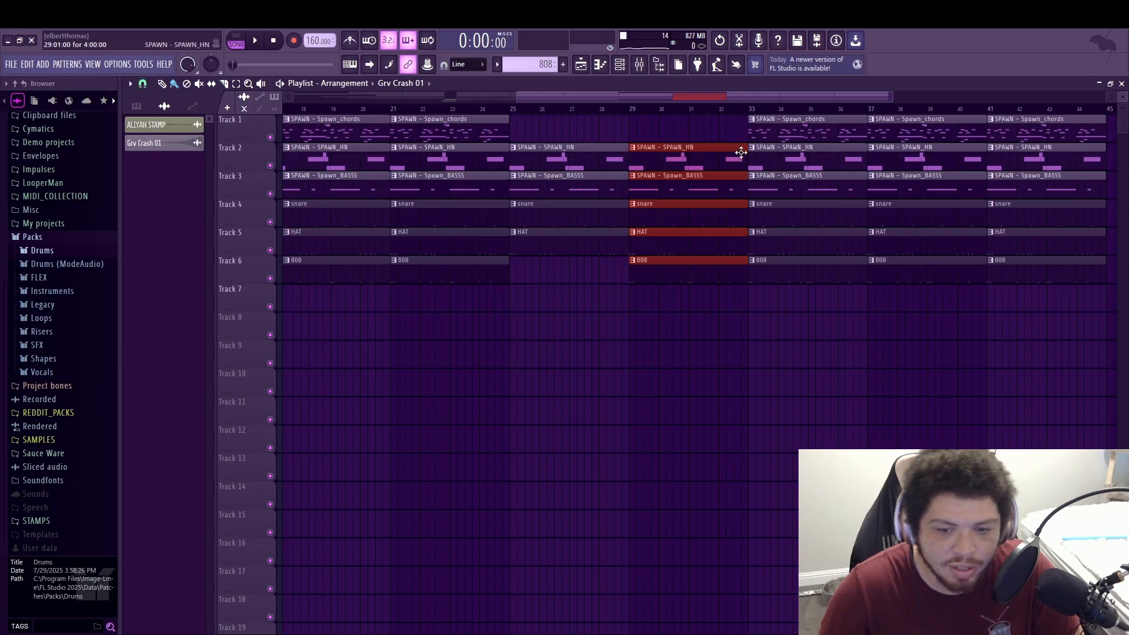
drag(748, 166, 722, 167)
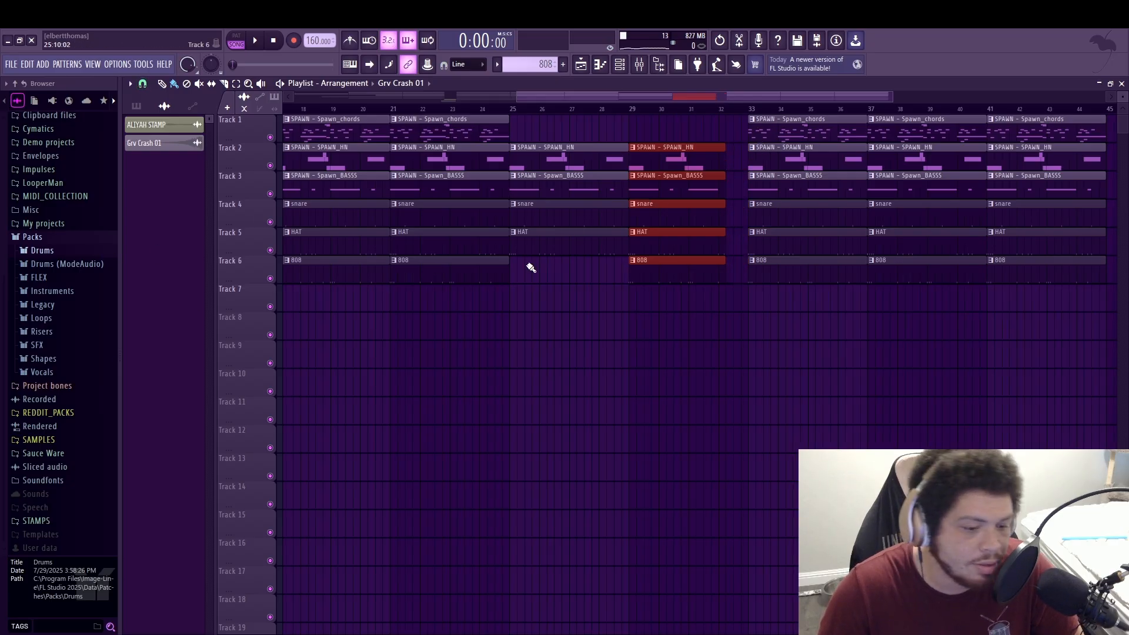
drag(714, 100, 662, 104)
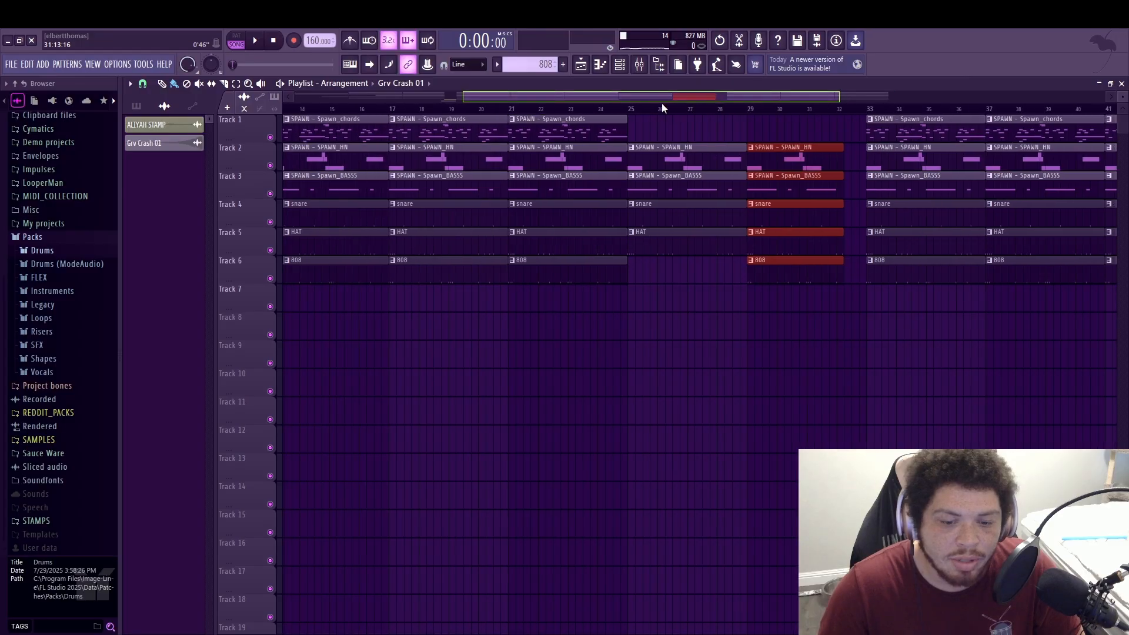
Place a copy of the reversed Grv Crash 01 clip on Track 7 ending at bar 33, and play from around bar 20
click(479, 108)
scroll(588, 158, down, 3)
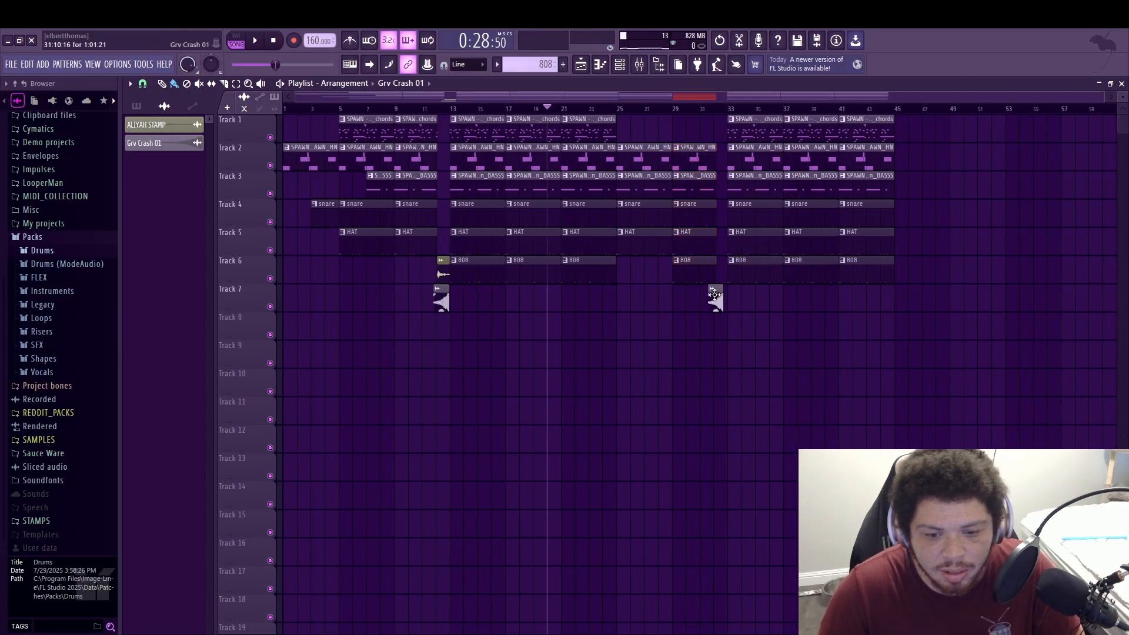
scroll(715, 297, up, 4)
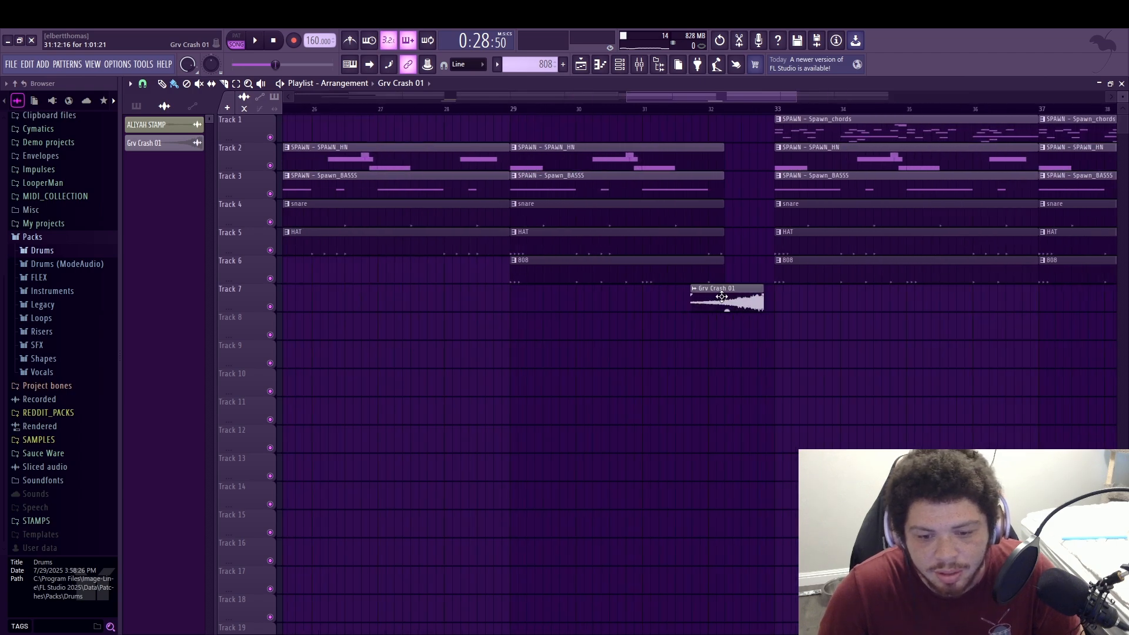
key(space)
scroll(590, 348, down, 4)
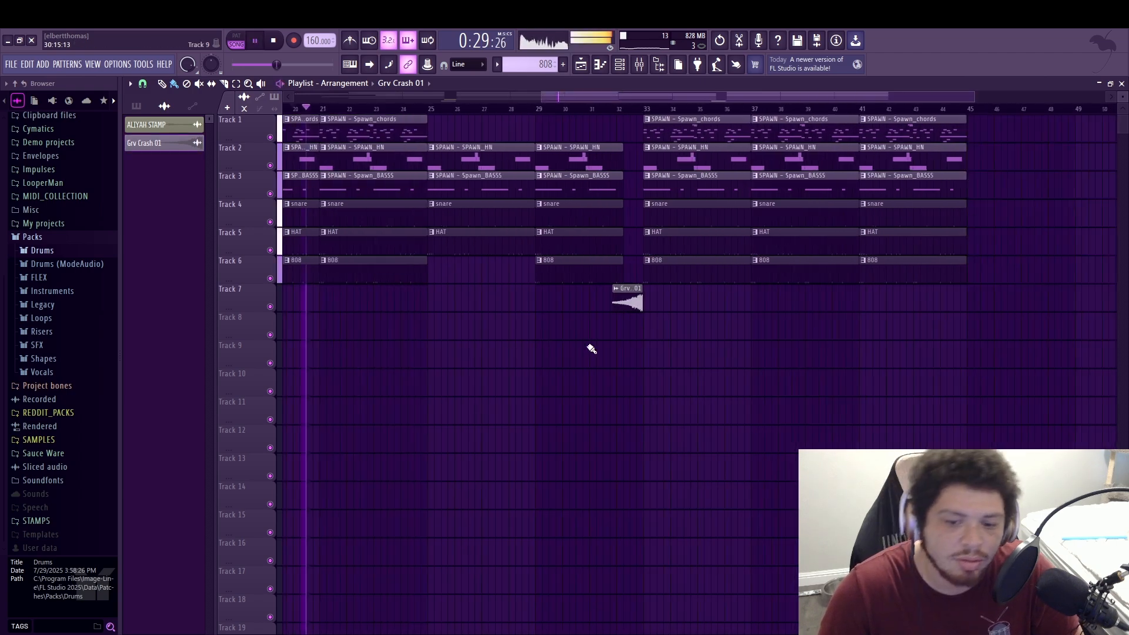
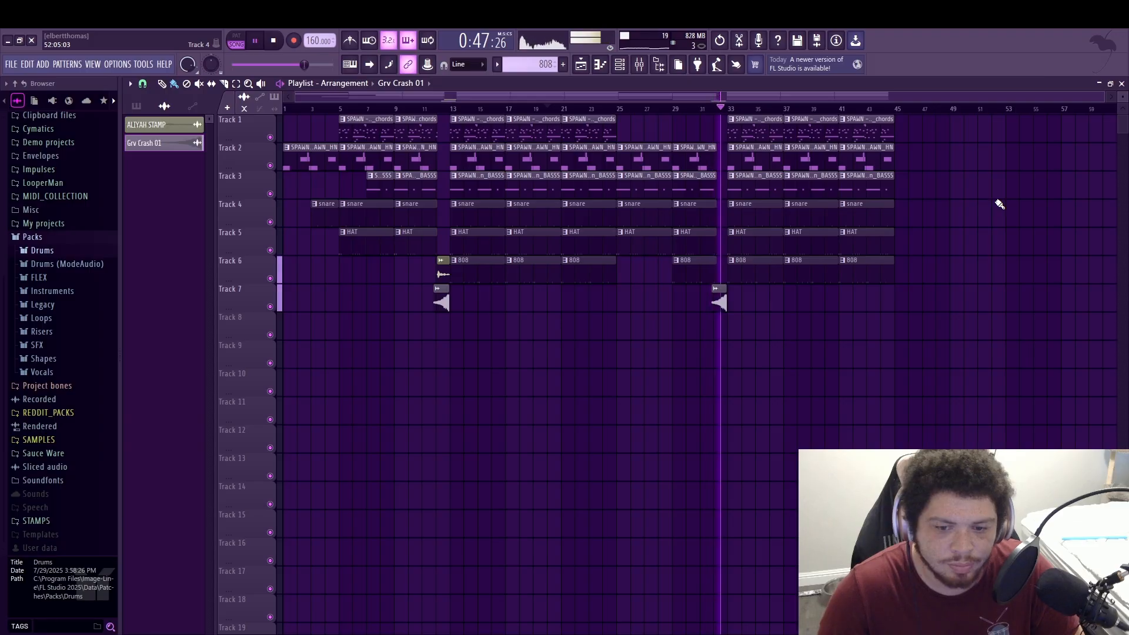
Try duplicating the bar 33 to 44 clips on Tracks 1 to 6 to bar 45, and undo the duplication
drag(1020, 334, 778, 115)
key(ctrl+b)
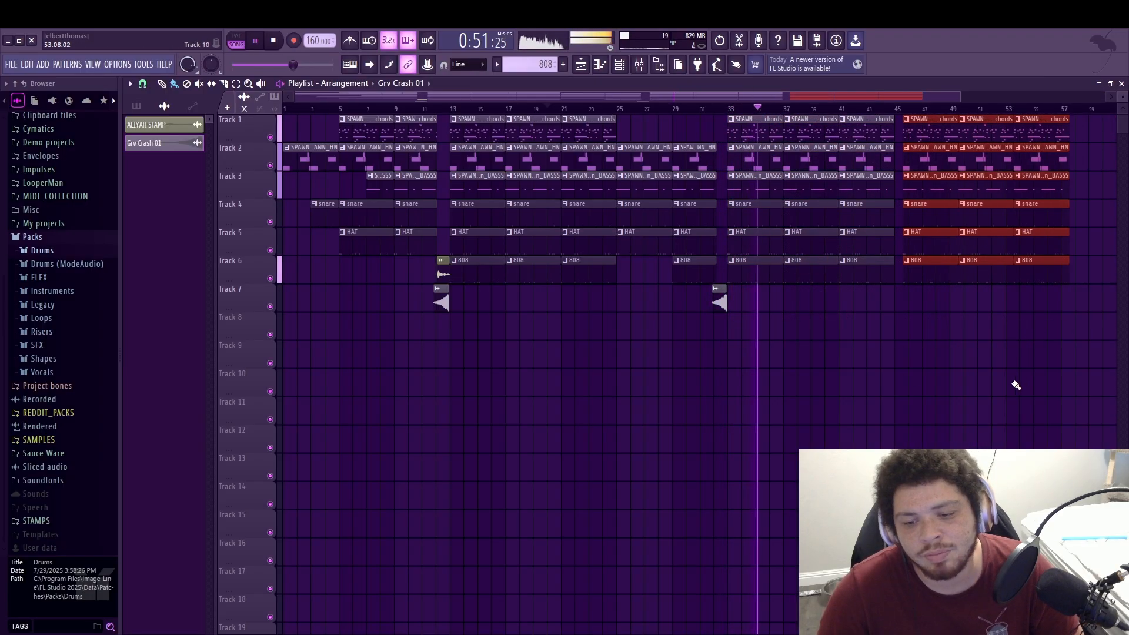
key(ctrl+z)
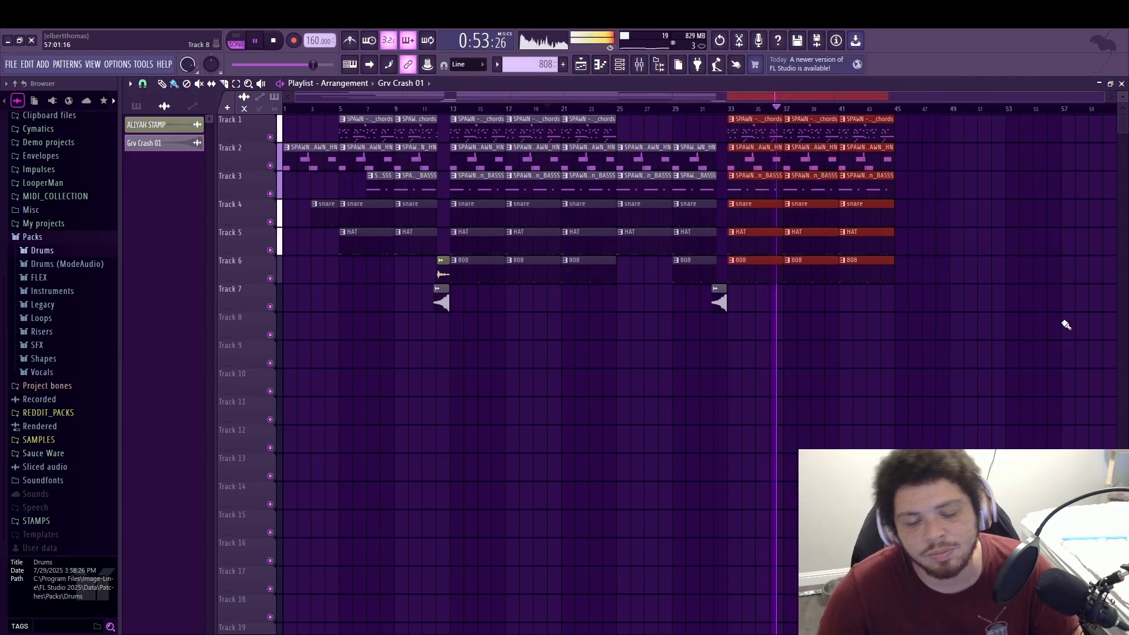
scroll(1065, 325, up, 3)
scroll(910, 335, down, 3)
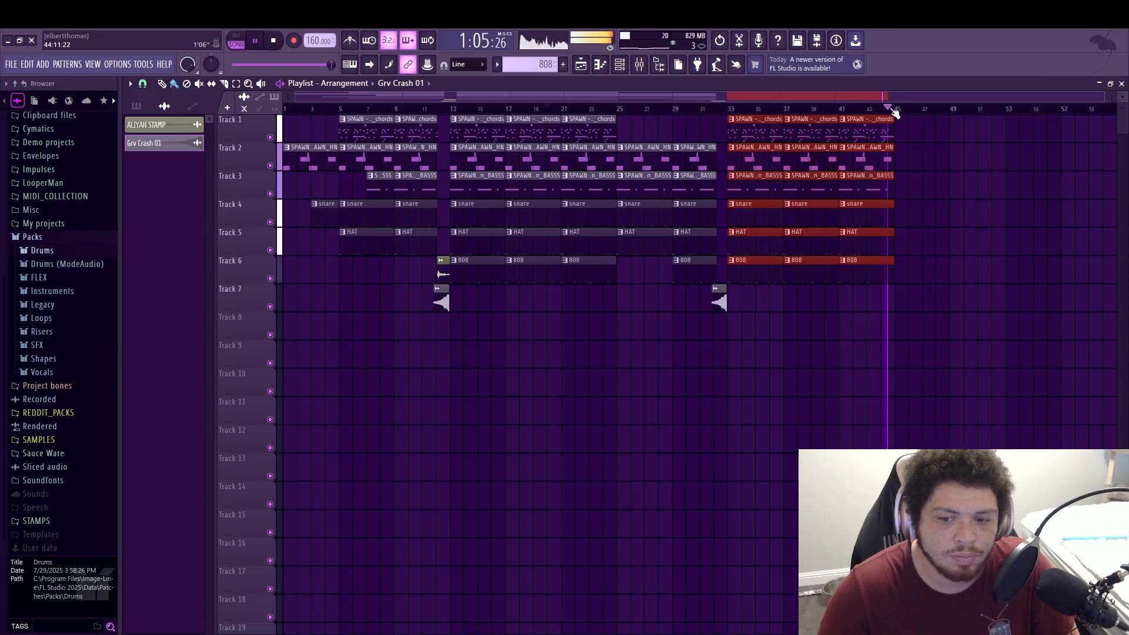
Replay the arrangement from the start, load Cymatics Space Lite on the Spawn_chords mixer track, and set its mix to about 42%
key(space)
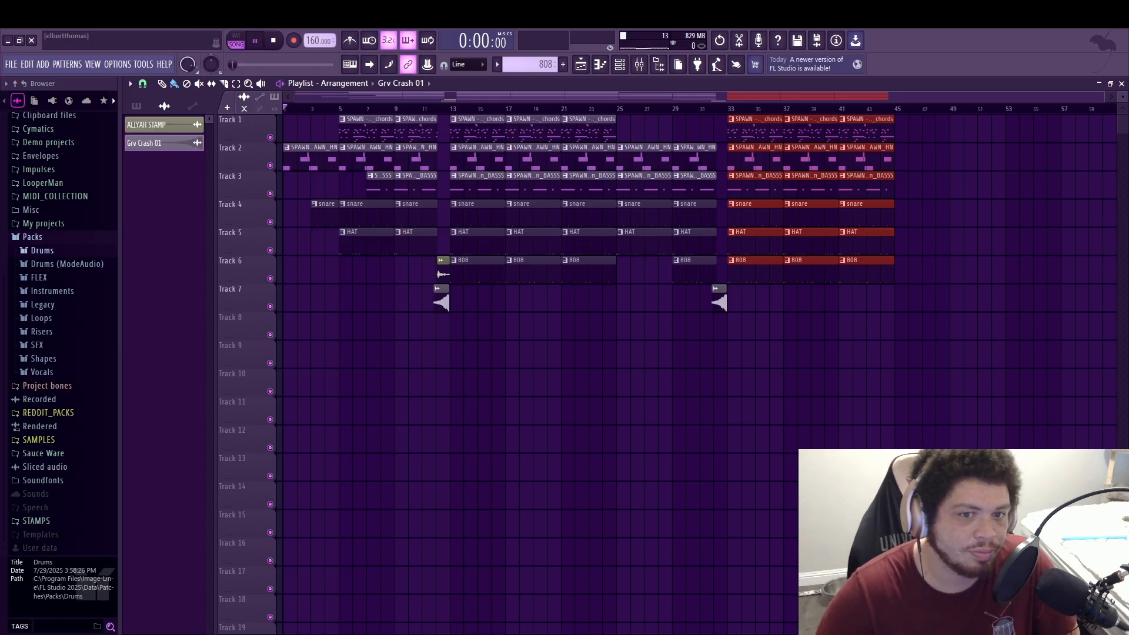
key(space)
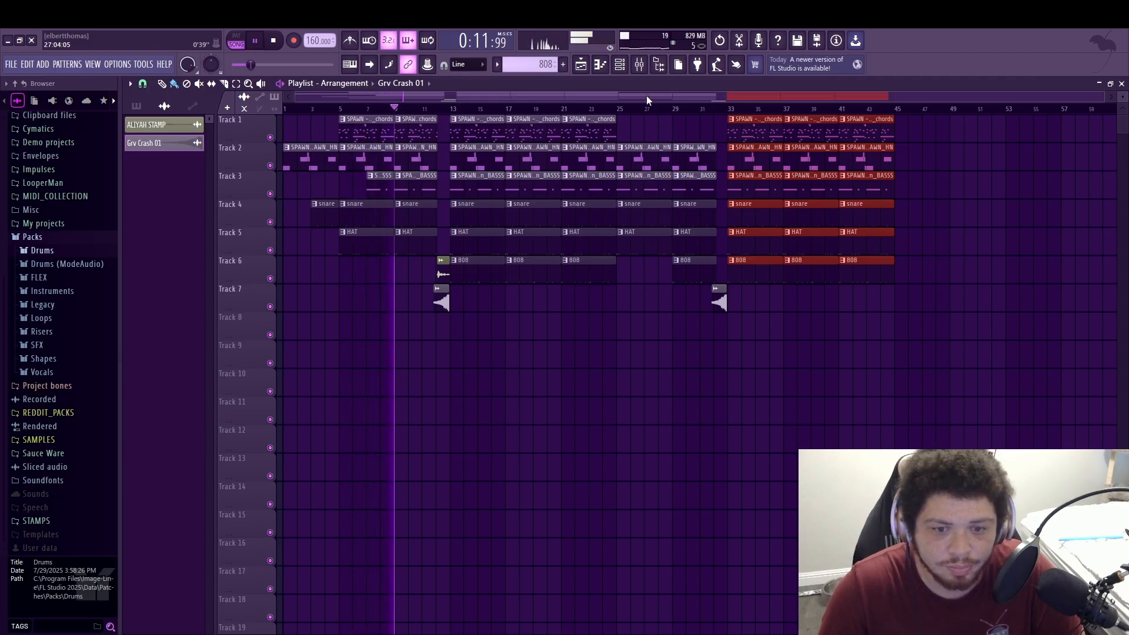
click(640, 65)
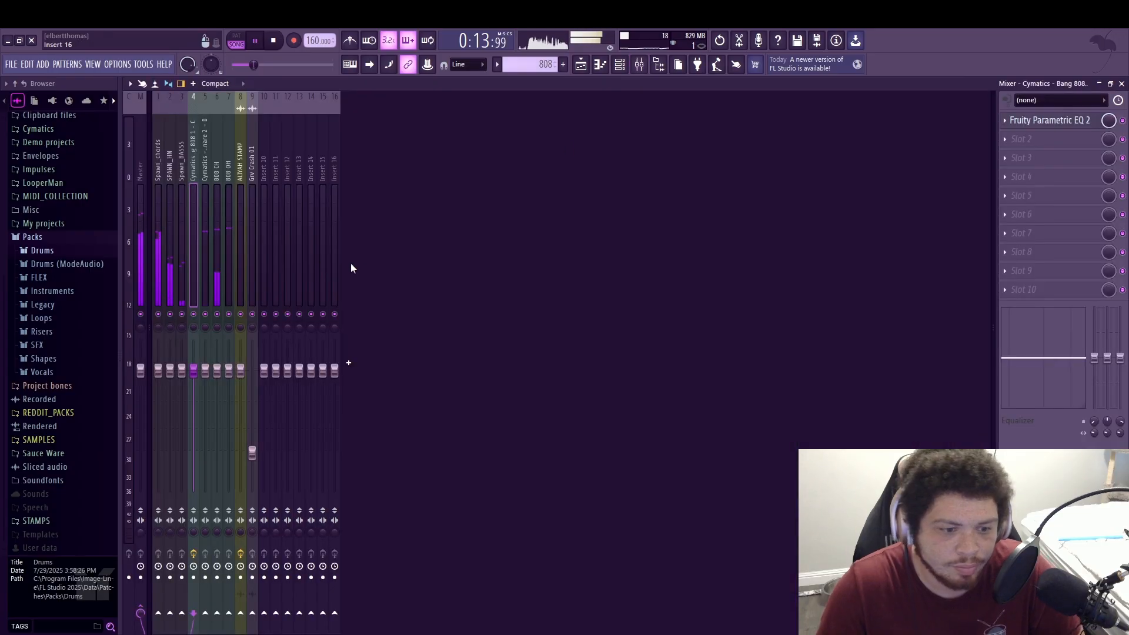
click(160, 179)
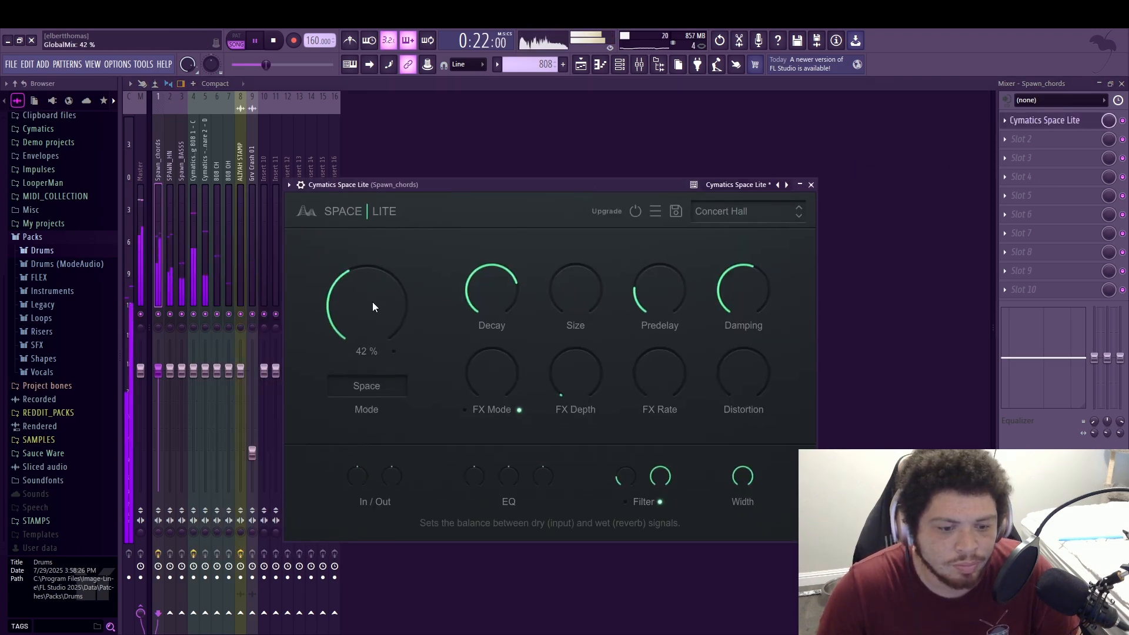
click(883, 173)
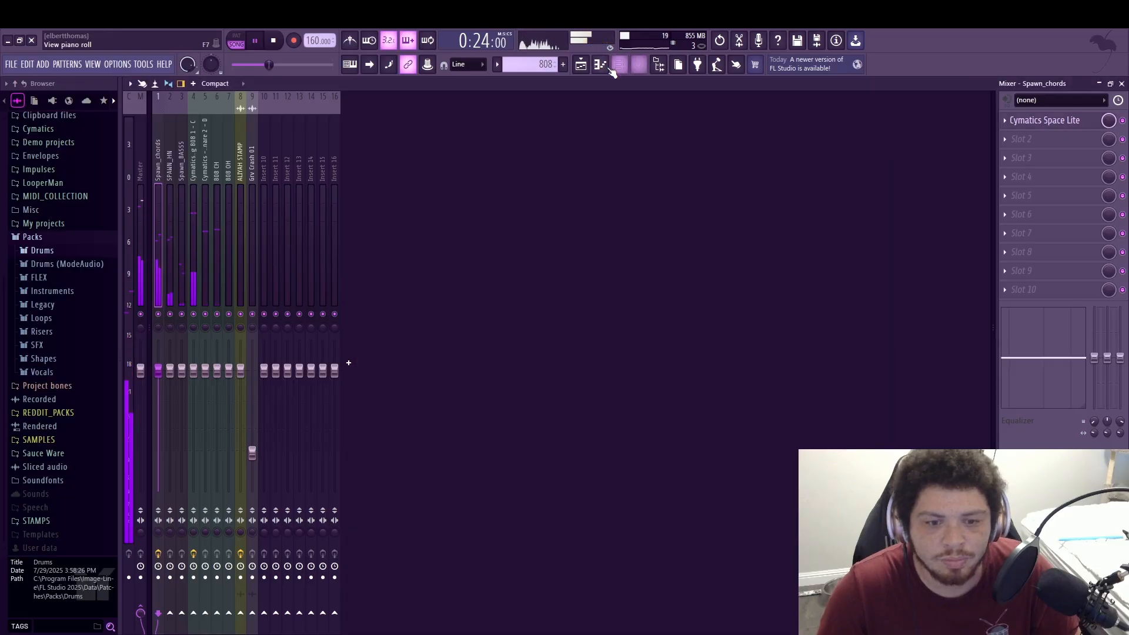
Consolidate the Spawn_chords clips on playlist Track 1 into one audio clip and briefly play the result
click(581, 66)
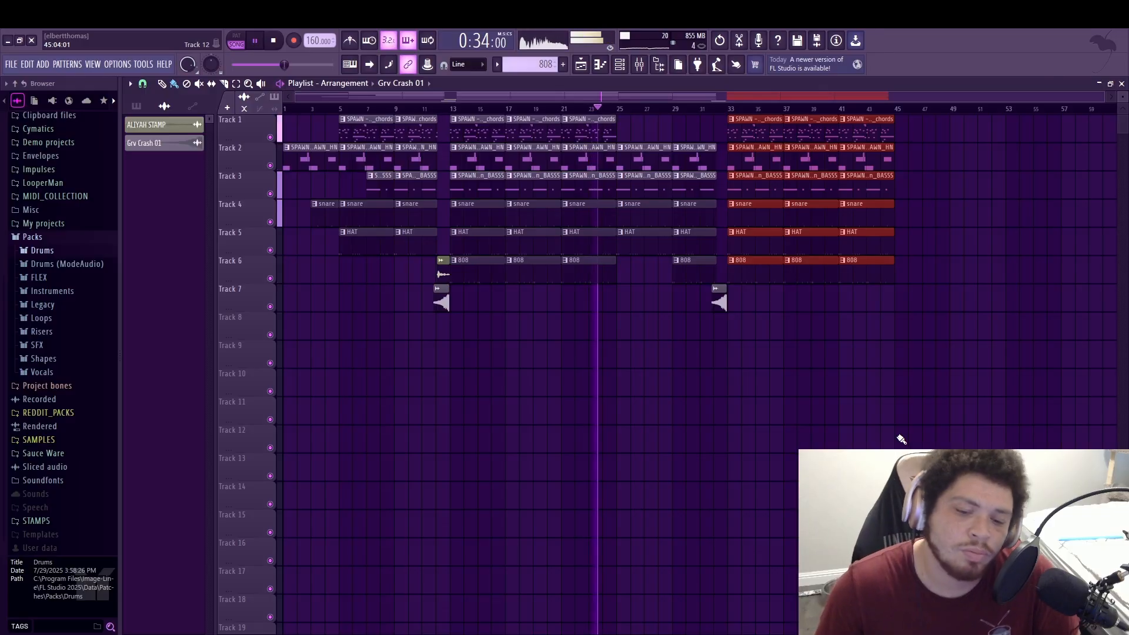
key(space)
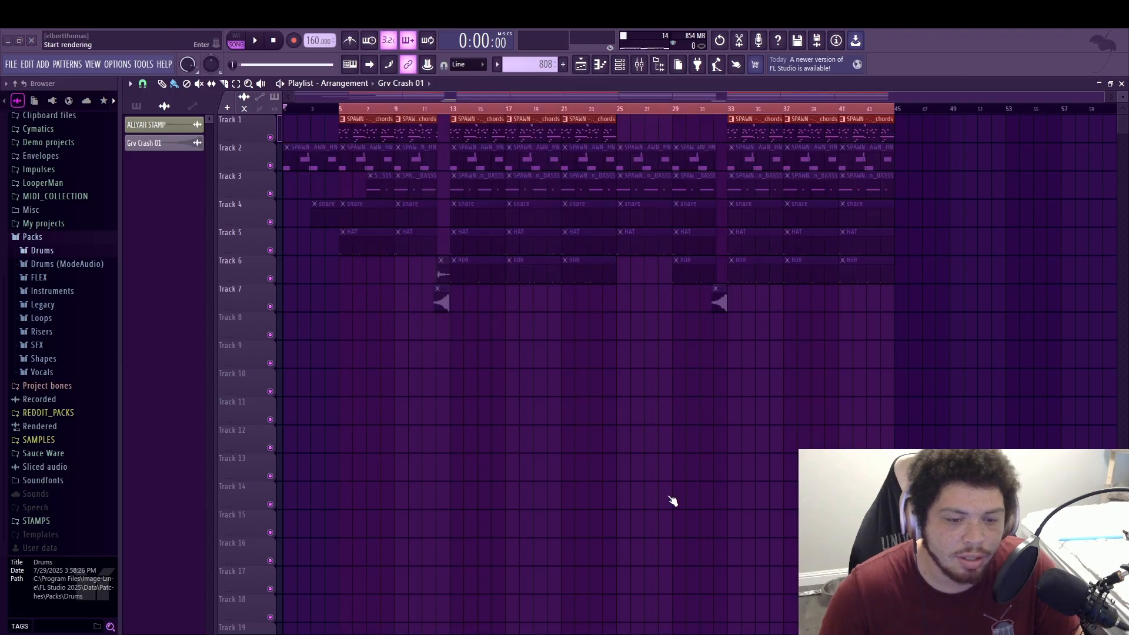
click(670, 497)
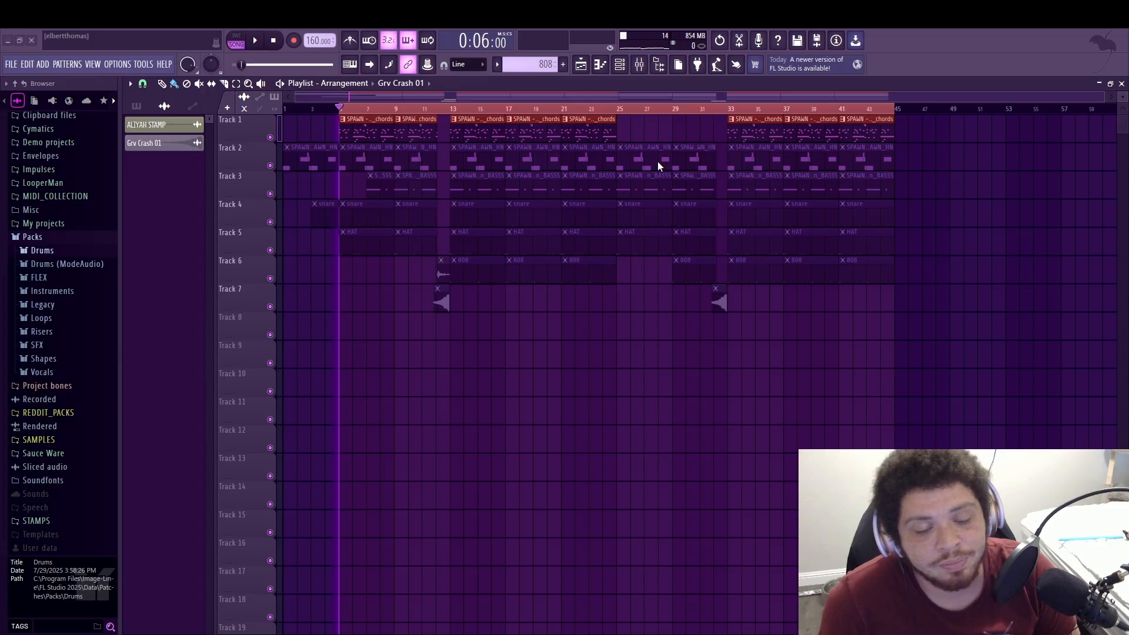
key(space)
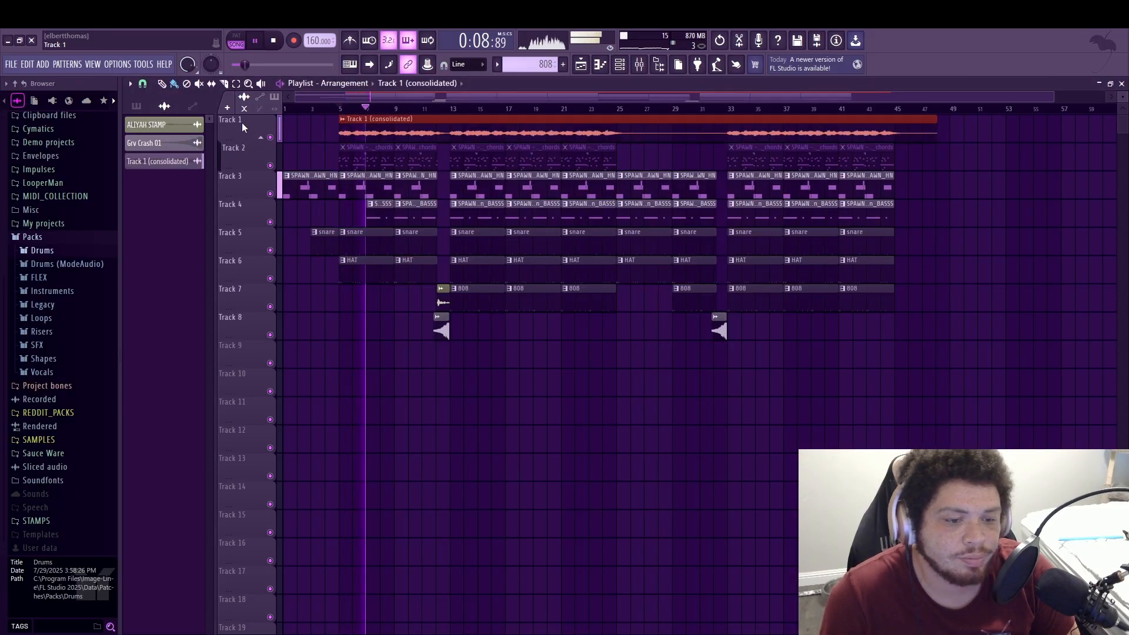
key(space)
Create a channel panning automation clip for the Track 1 (consolidated) audio clip and open its automation editor
double_click(395, 131)
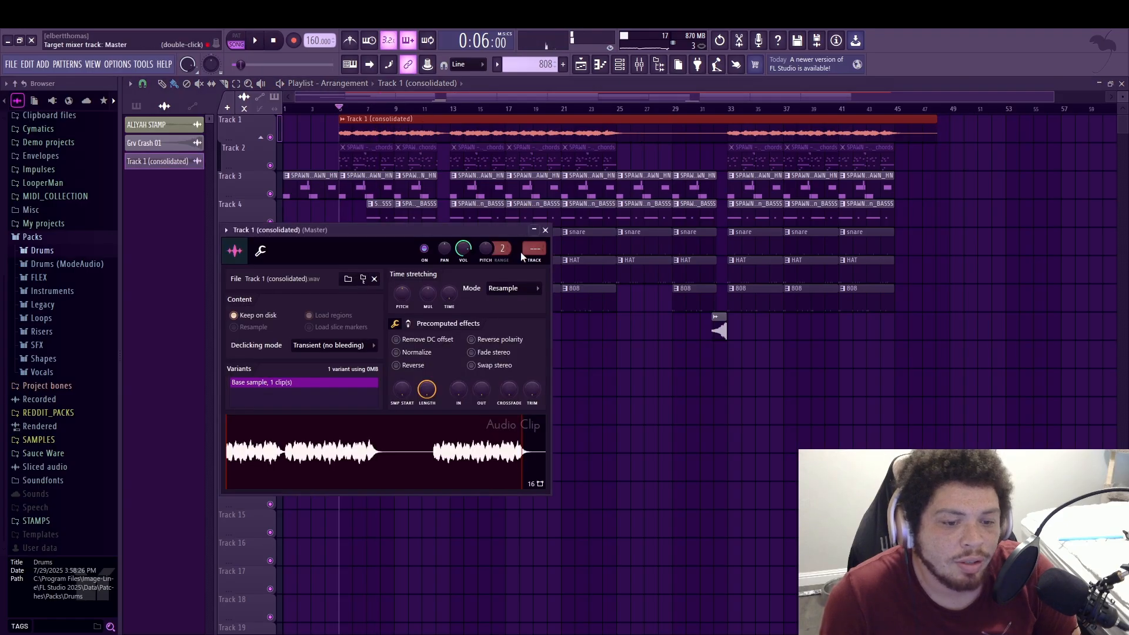
click(512, 342)
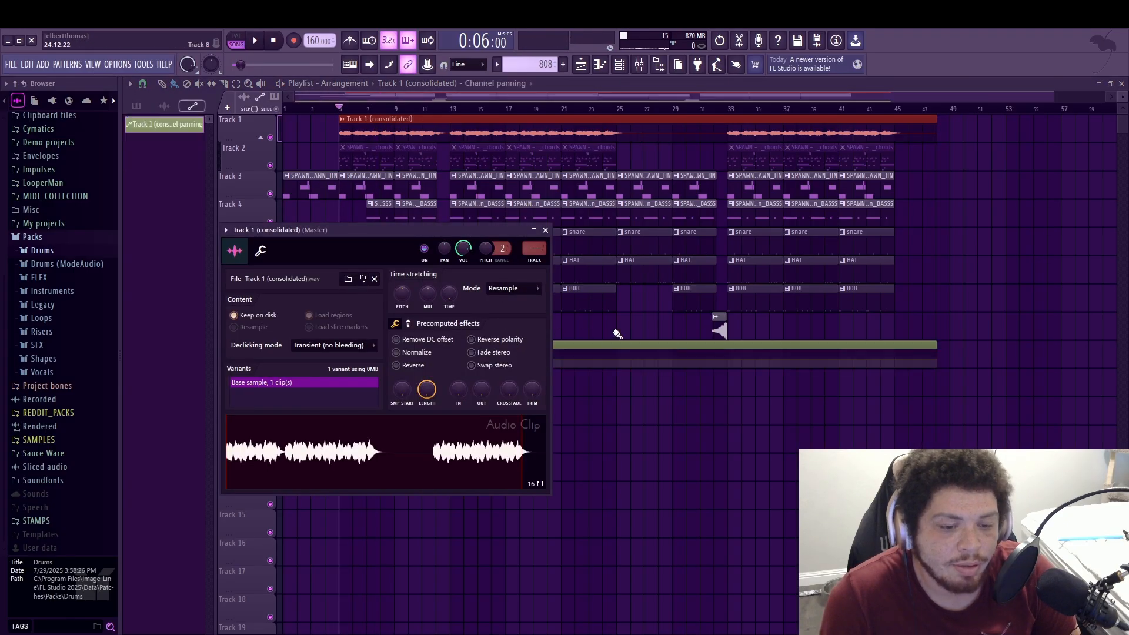
click(575, 363)
double_click(354, 347)
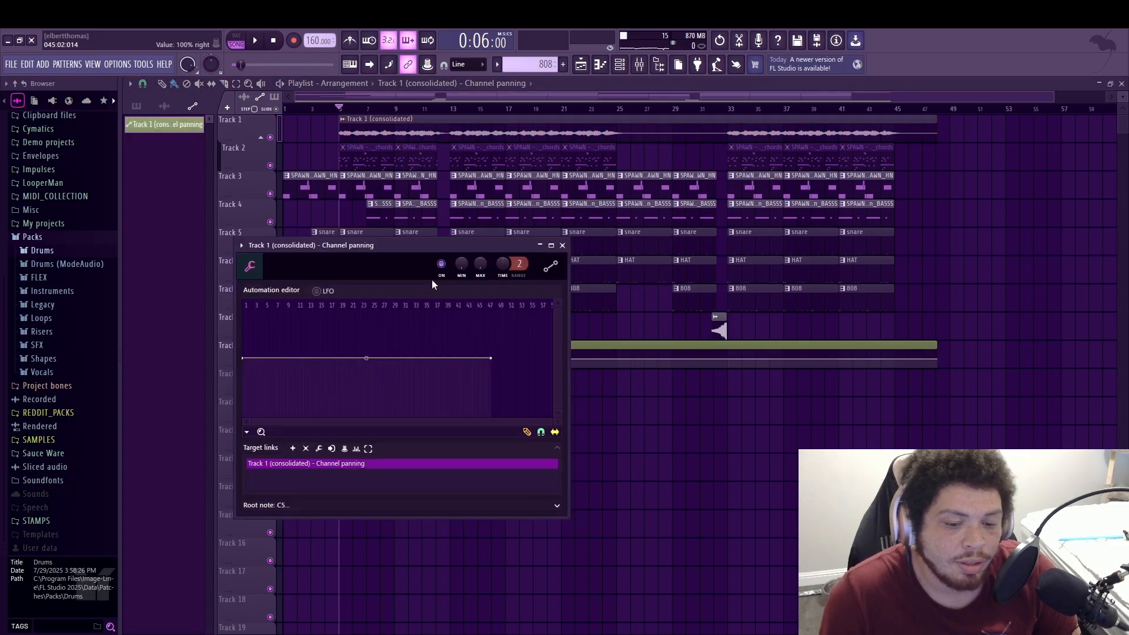
Enable the LFO on the Track 1 channel panning automation, slow its speed to 40%, adjust its amount, and audition the movement
click(313, 291)
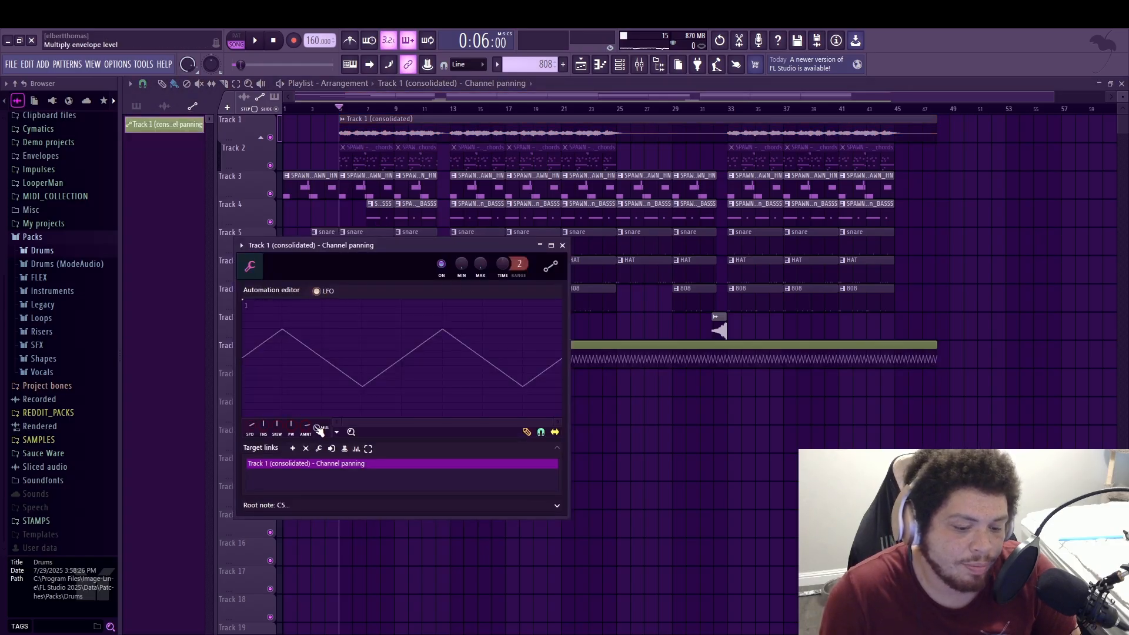
drag(306, 425, 251, 445)
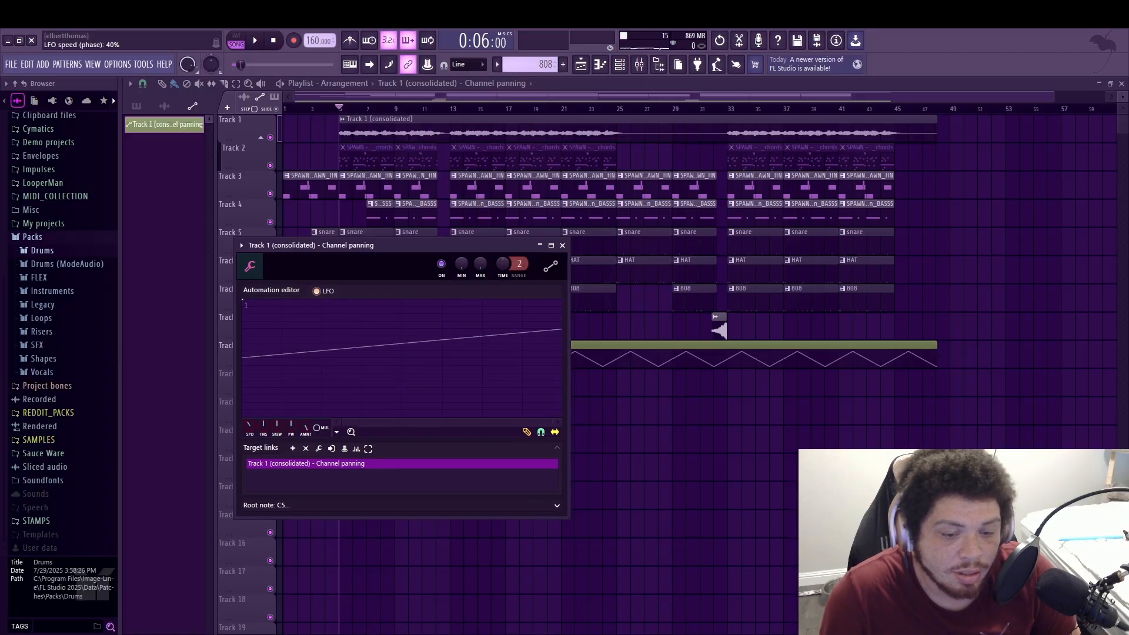
key(space)
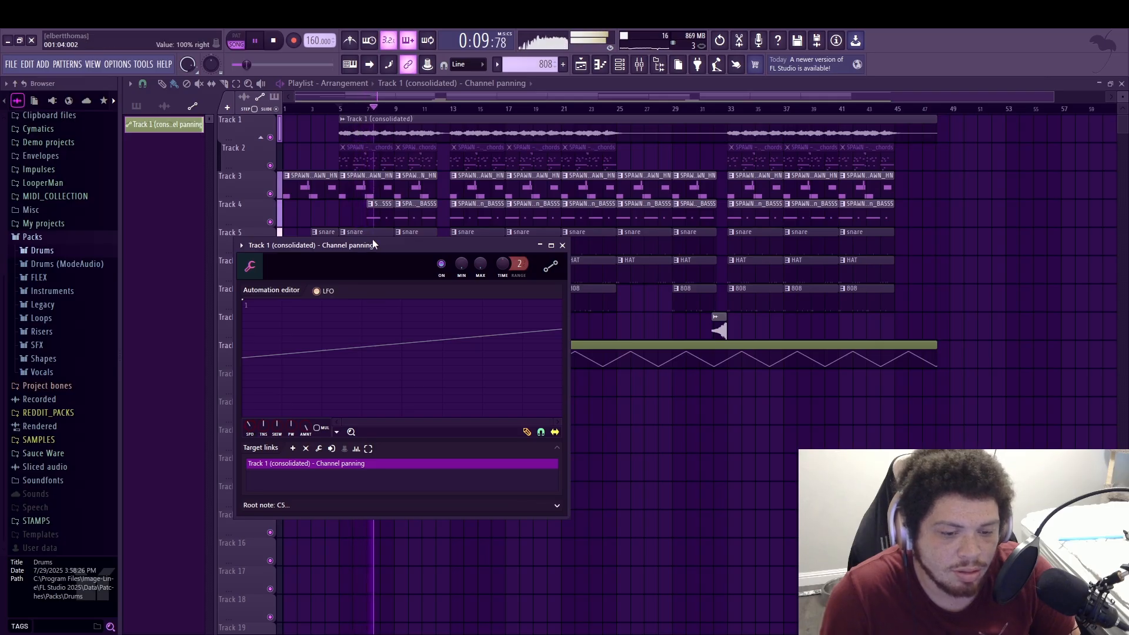
drag(372, 245, 619, 307)
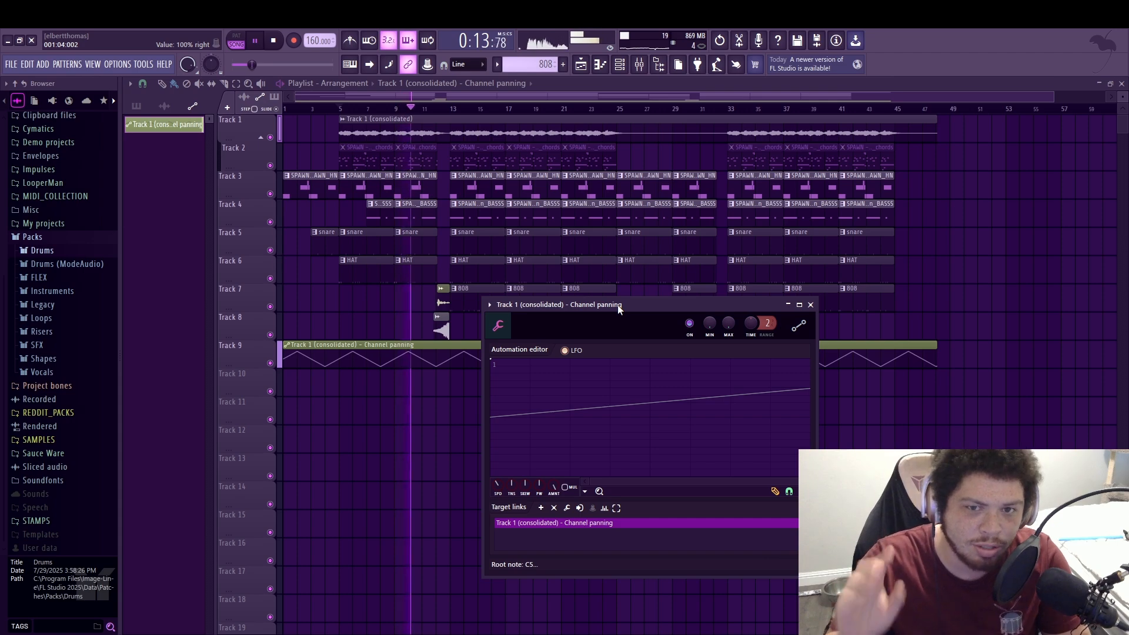
key(space)
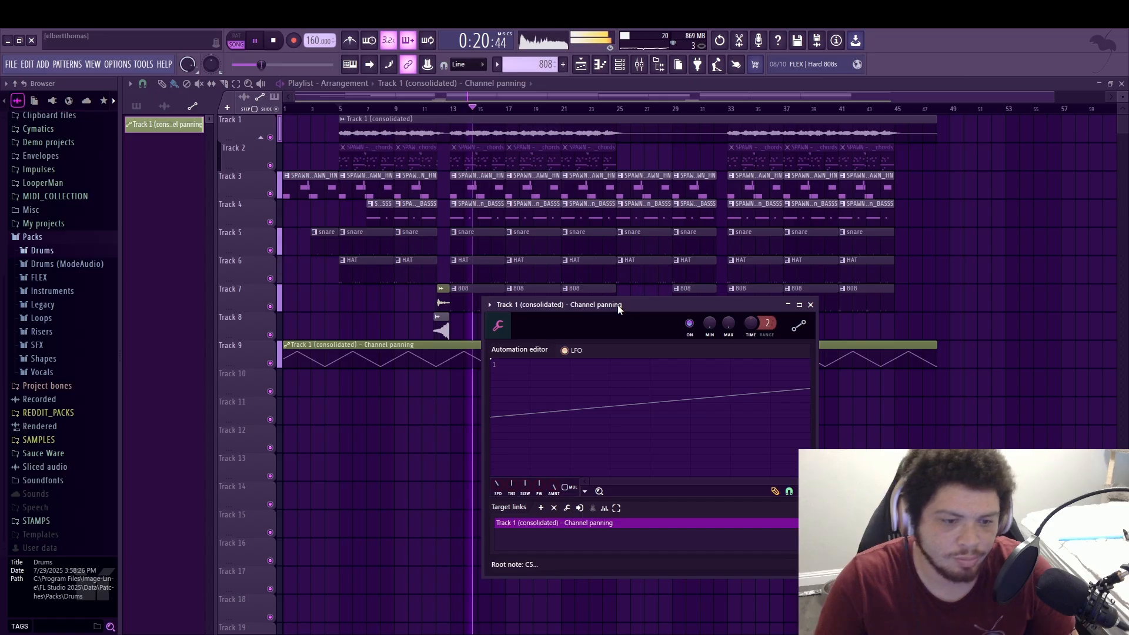
key(Escape)
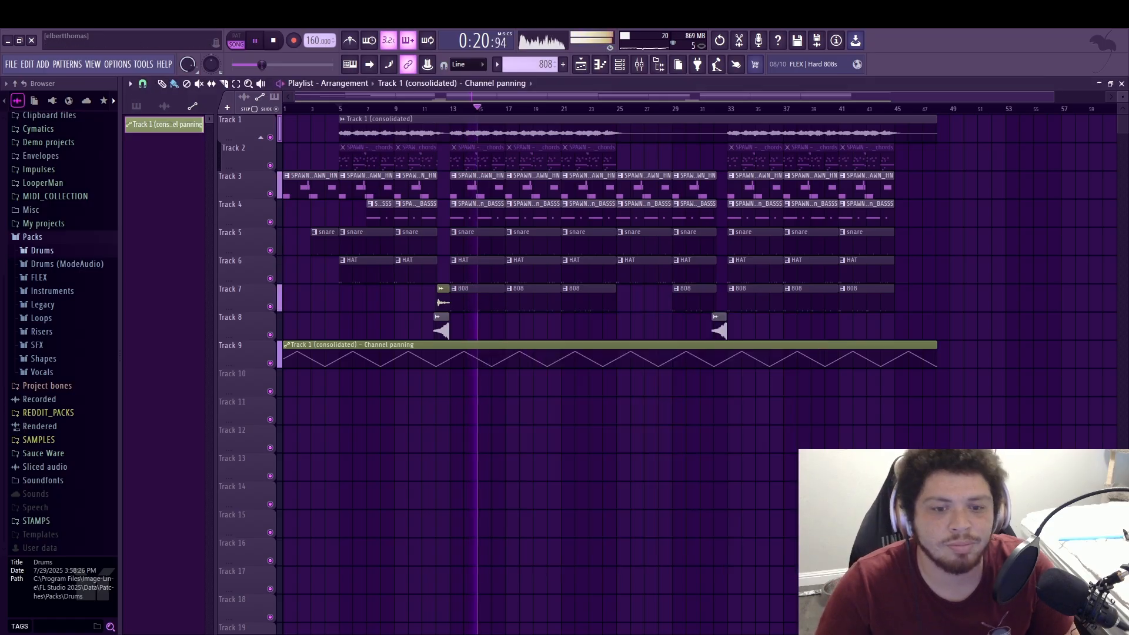
Show all channels in the channel rack and open the Cymatics Bang 808 1 notes of the 808 pattern in the piano roll
click(619, 66)
click(600, 66)
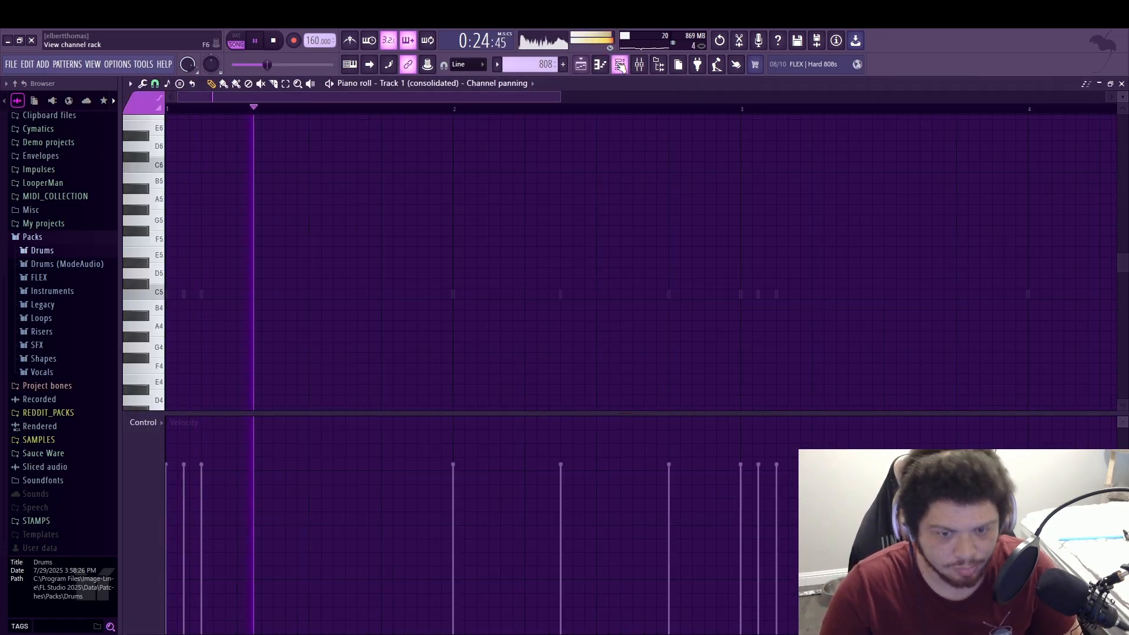
click(582, 66)
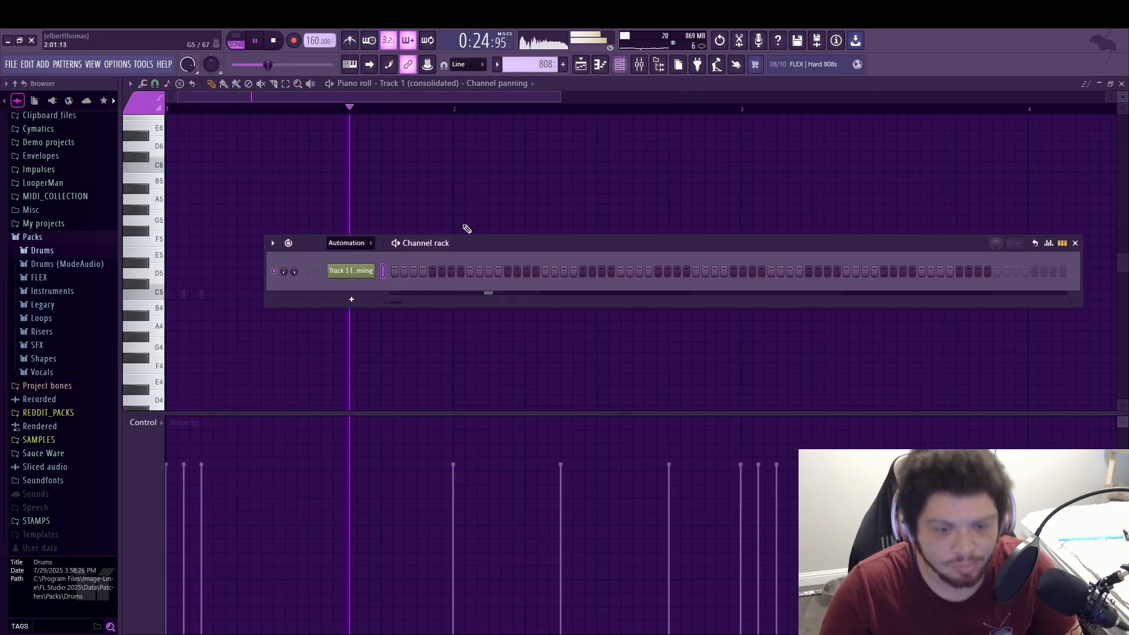
click(364, 244)
click(352, 261)
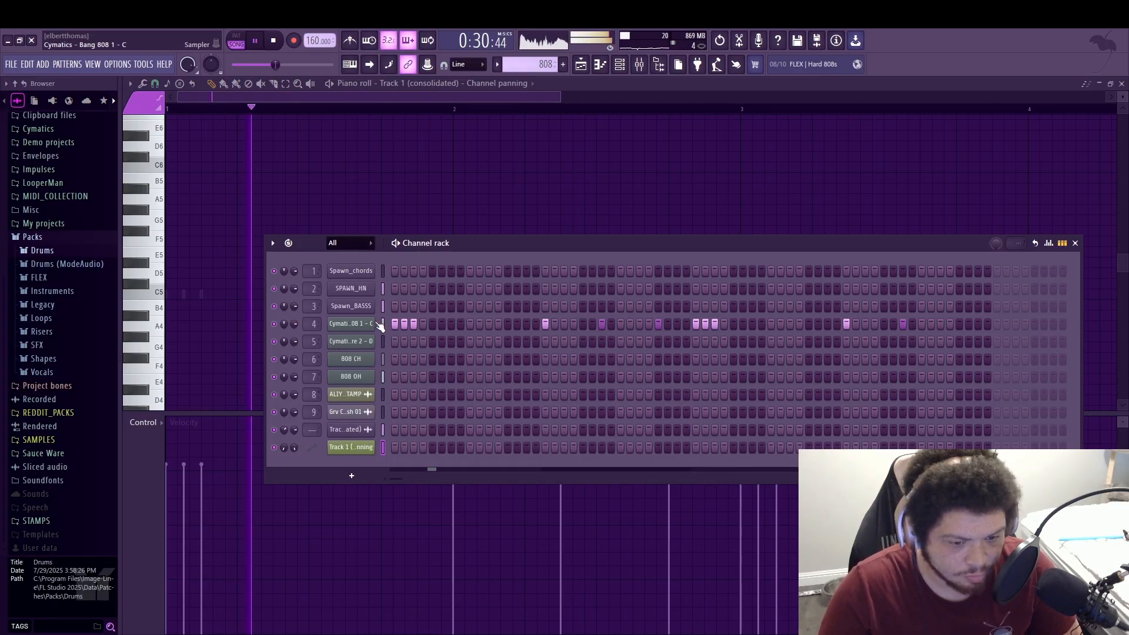
click(373, 326)
key(Escape)
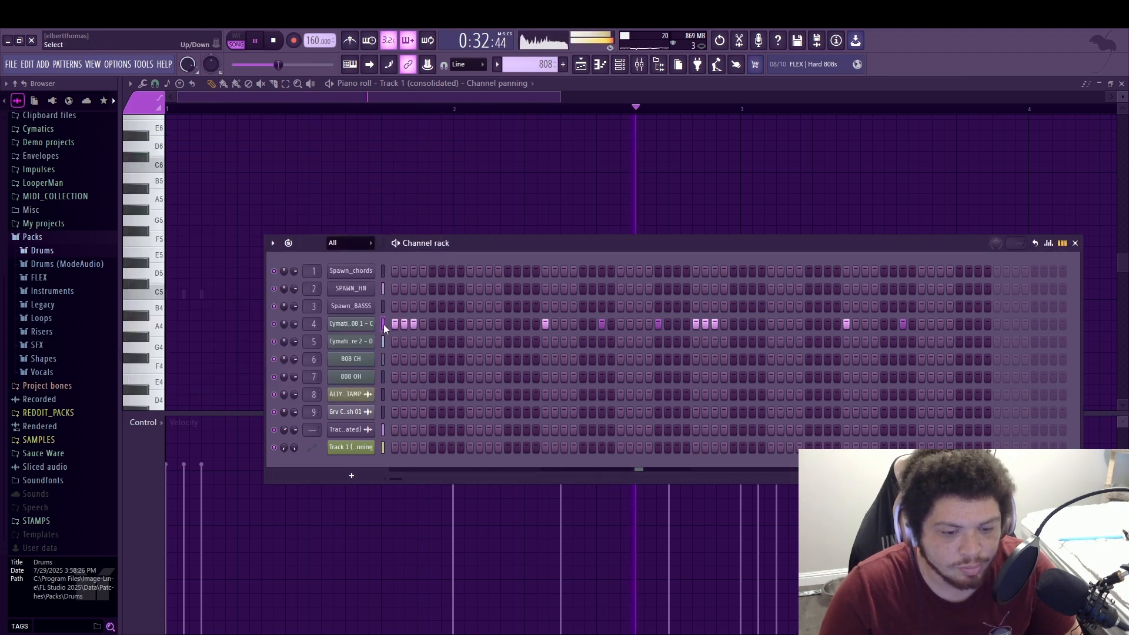
click(599, 66)
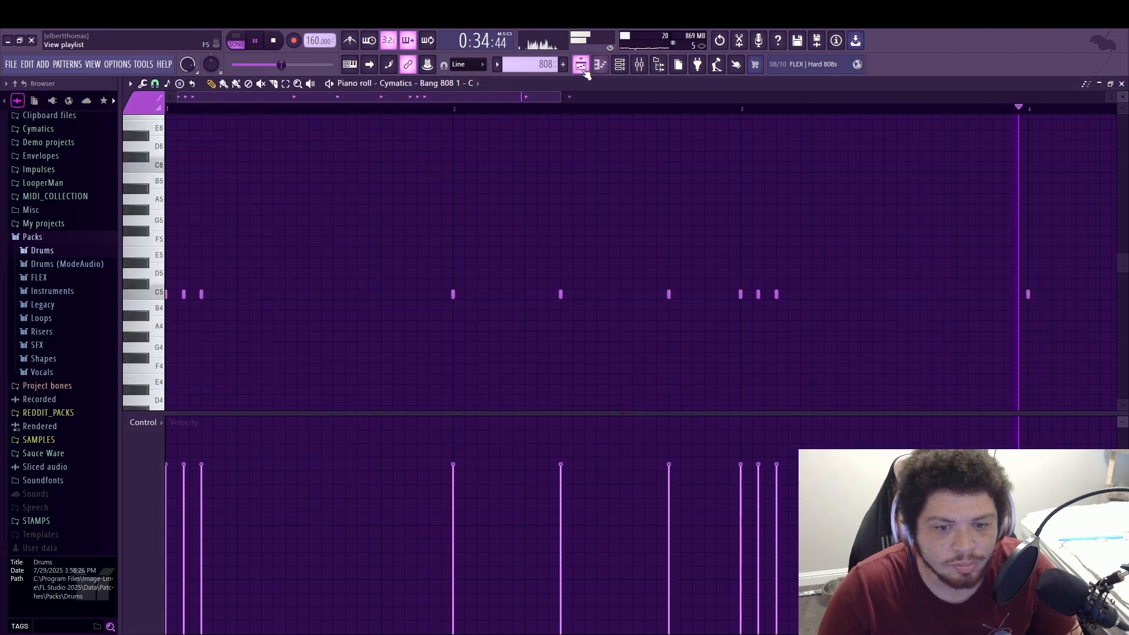
Transpose the 808 notes of the first four bars from C5 down to A4 while the arrangement plays
key(ctrl+a)
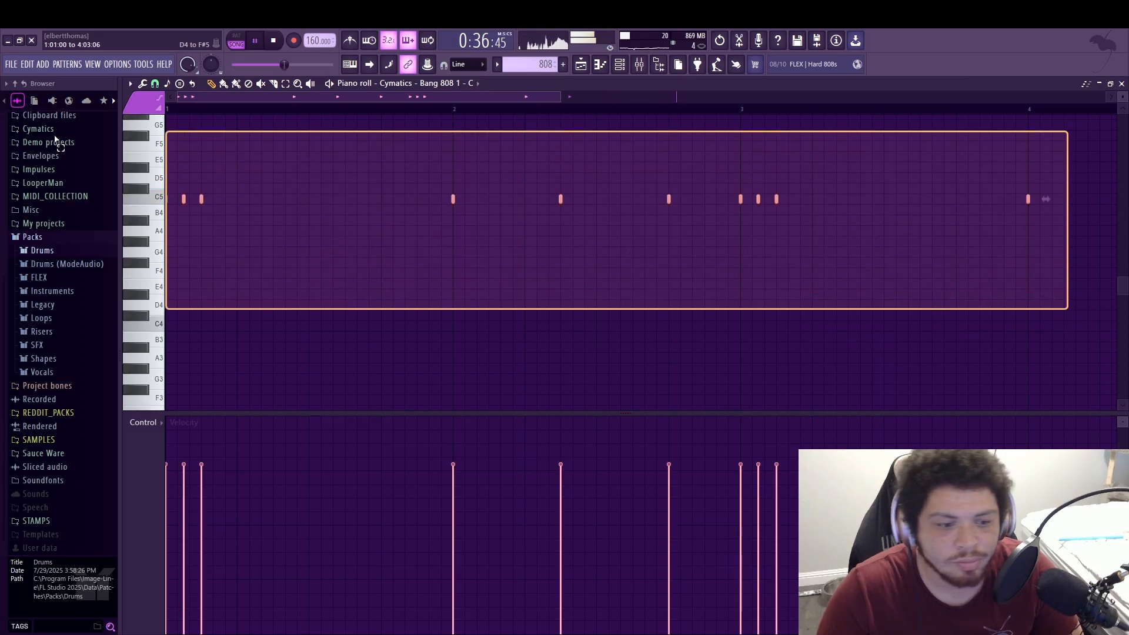
key(Down)
key(Down)
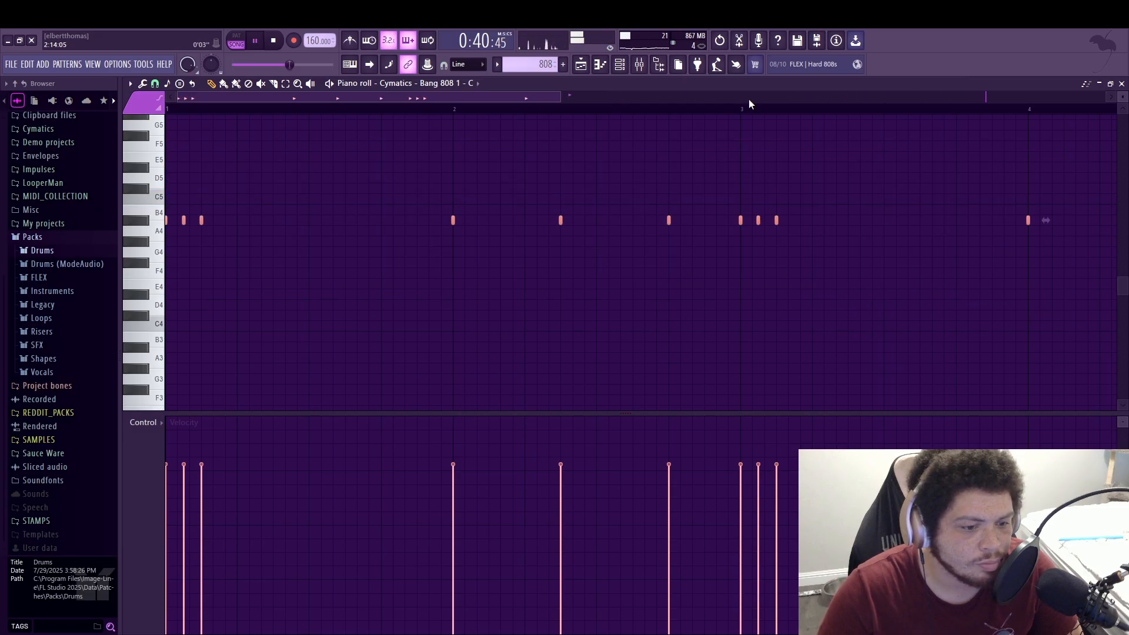
click(578, 63)
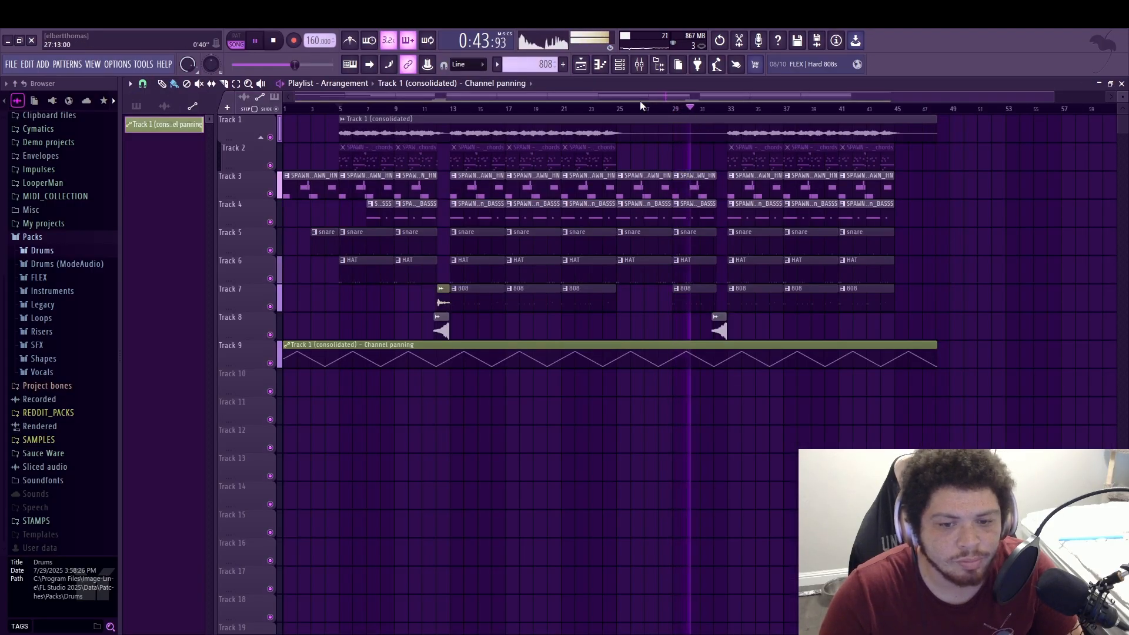
click(595, 65)
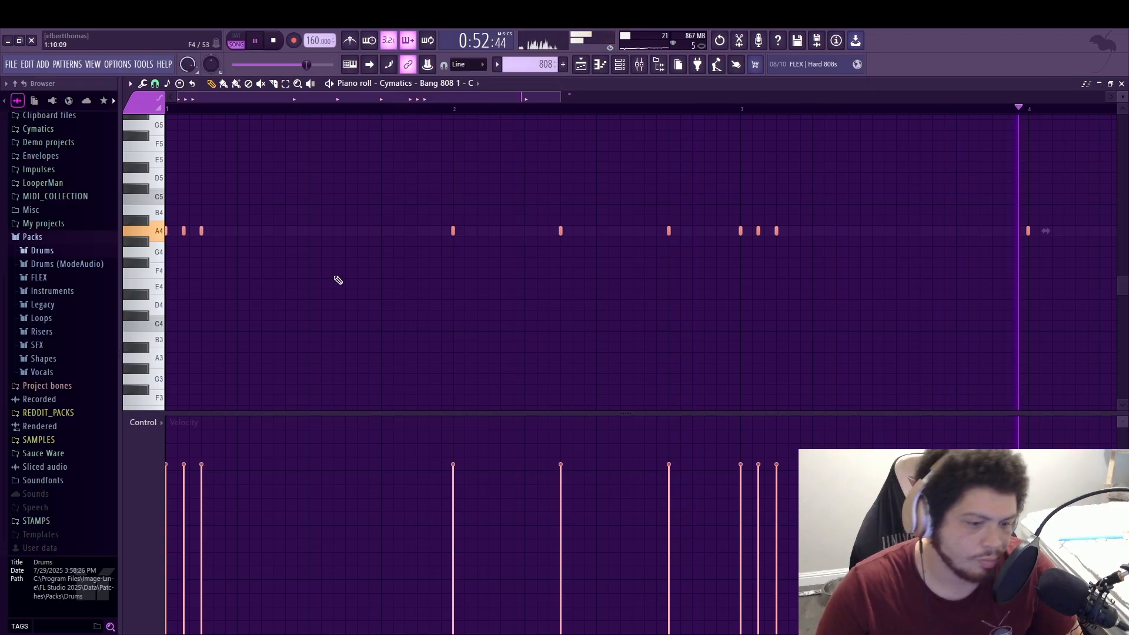
ctrl+click(235, 251)
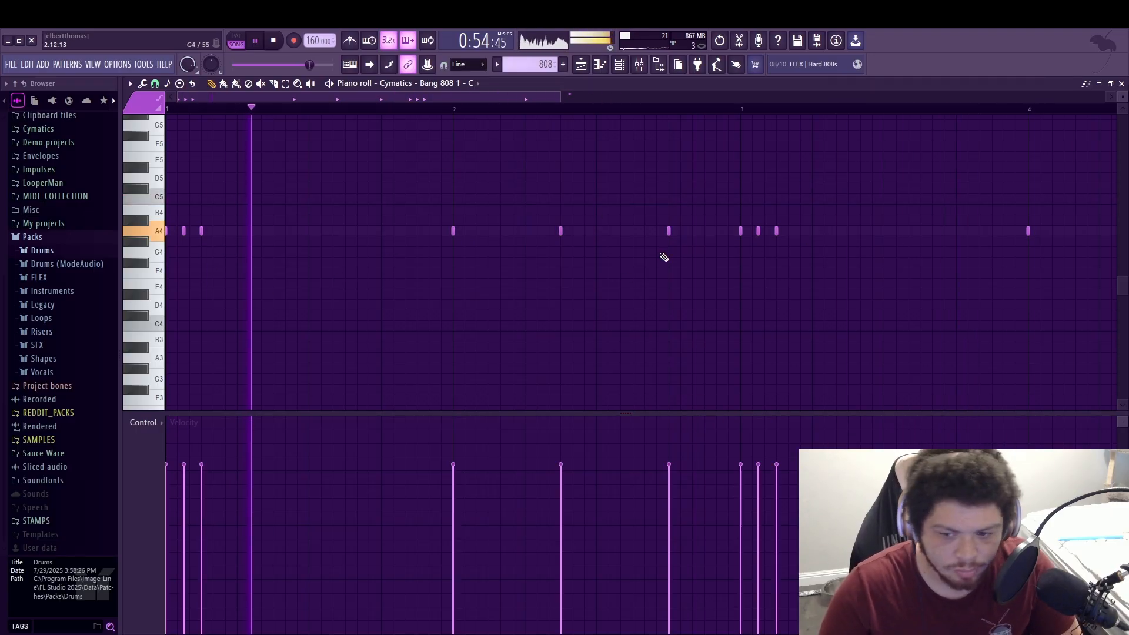
Lower the remaining C5 note in bar 4 of the 808 pattern by three semitones to A4
scroll(676, 289, up, 4)
scroll(682, 297, down, 5)
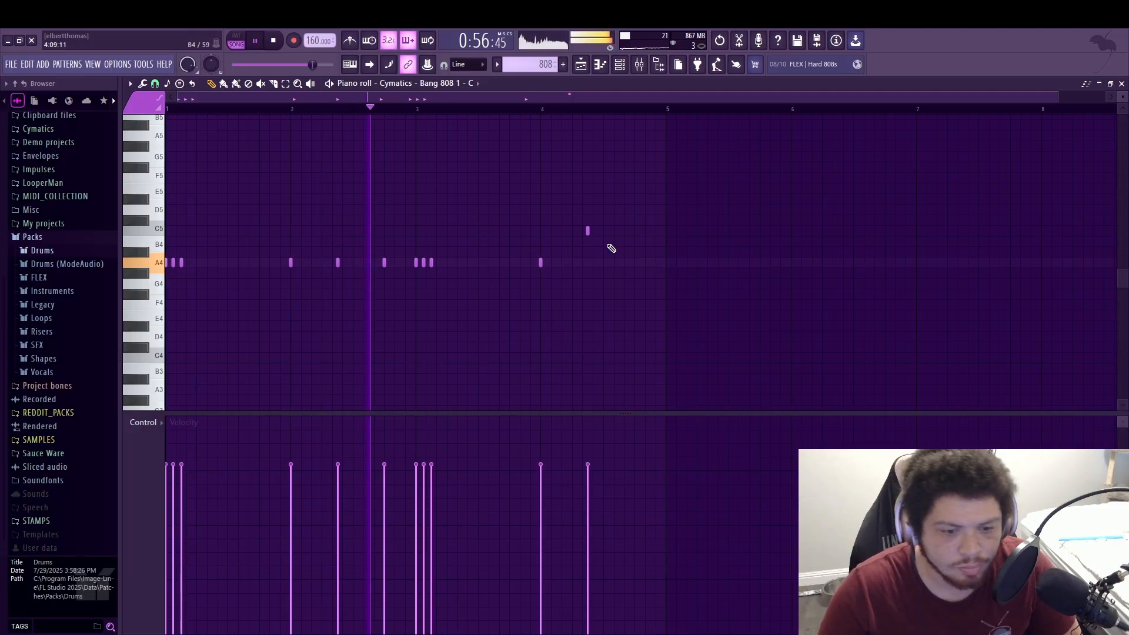
drag(623, 246, 584, 225)
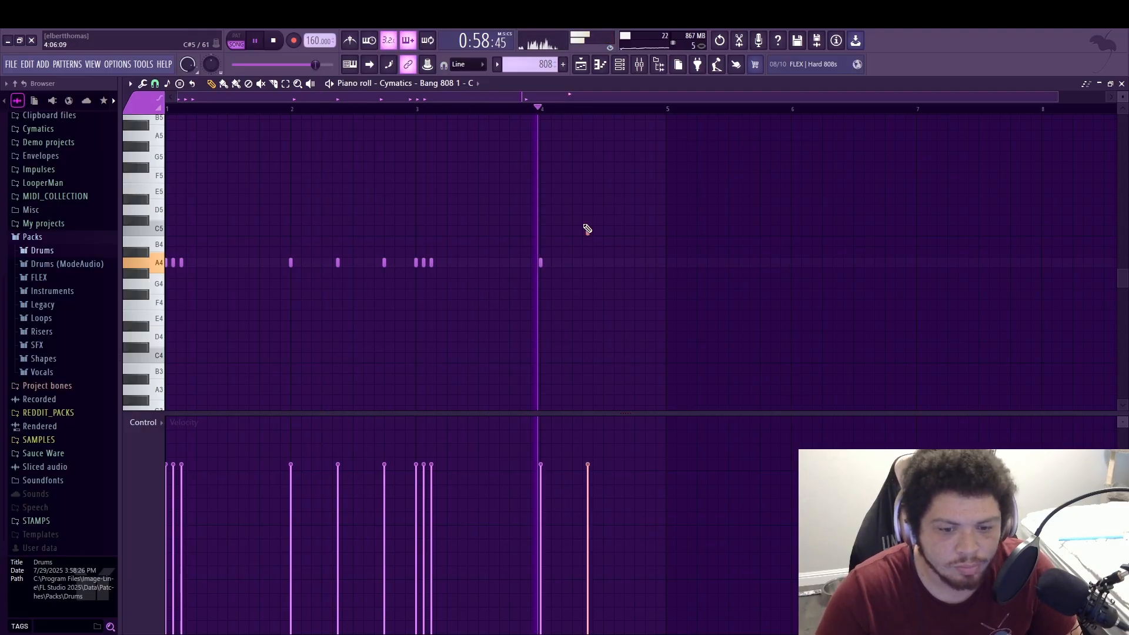
key(shift+Down)
key(shift+Down)
key(shift+Down)
scroll(380, 311, down, 1)
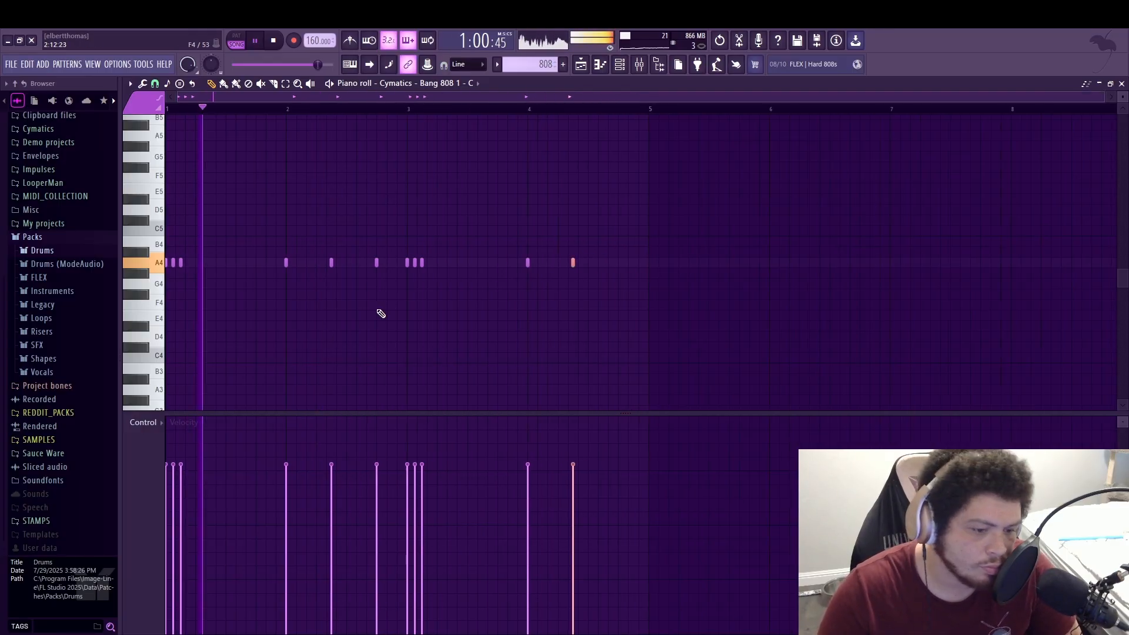
Retune the 808 notes: third to C5, bar 2's three to F#4, D5 and E4, and bar 3's first two to C#5 and D5
scroll(380, 312, up, 4)
drag(472, 98, 359, 99)
key(space)
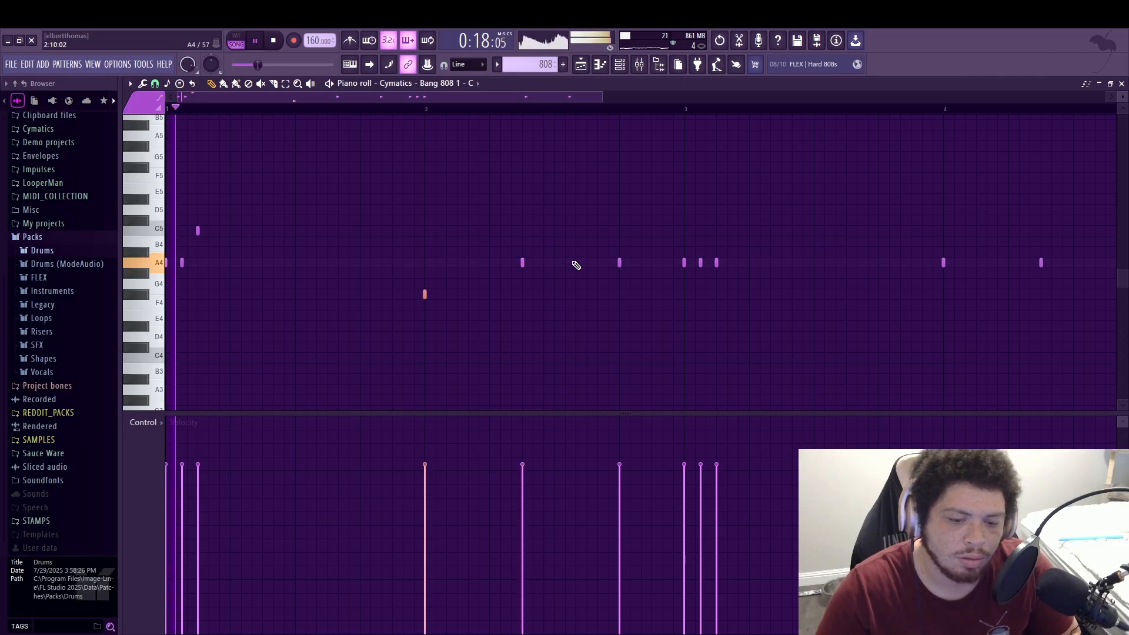
drag(560, 263, 510, 263)
key(shift+Up)
key(shift+Up)
key(shift+Up)
key(shift+Up)
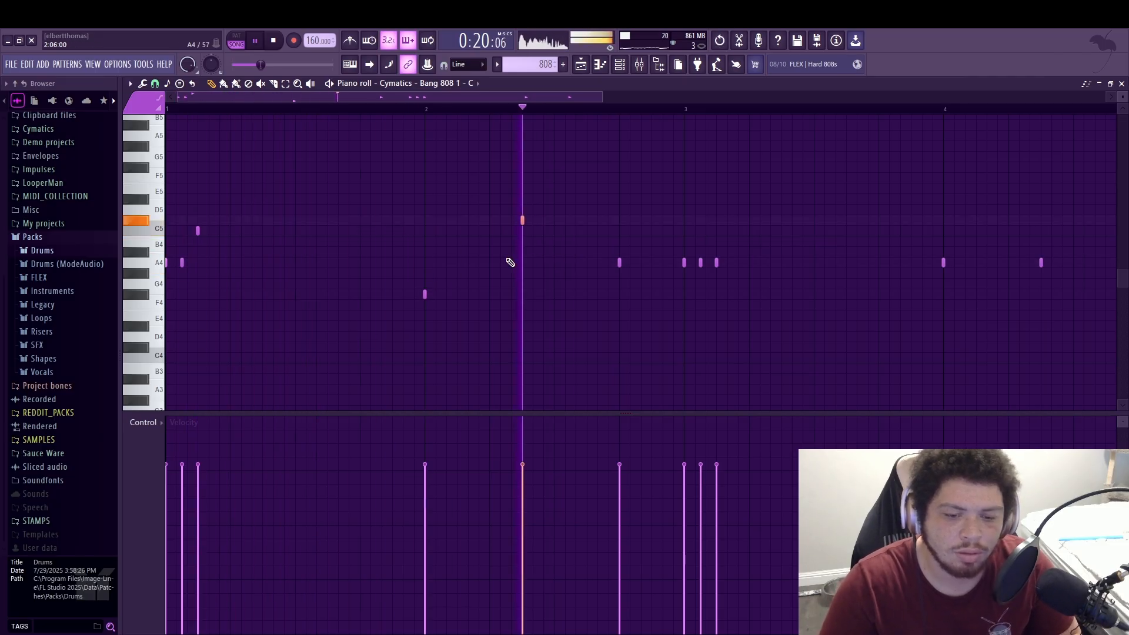
key(shift+Up)
key(space)
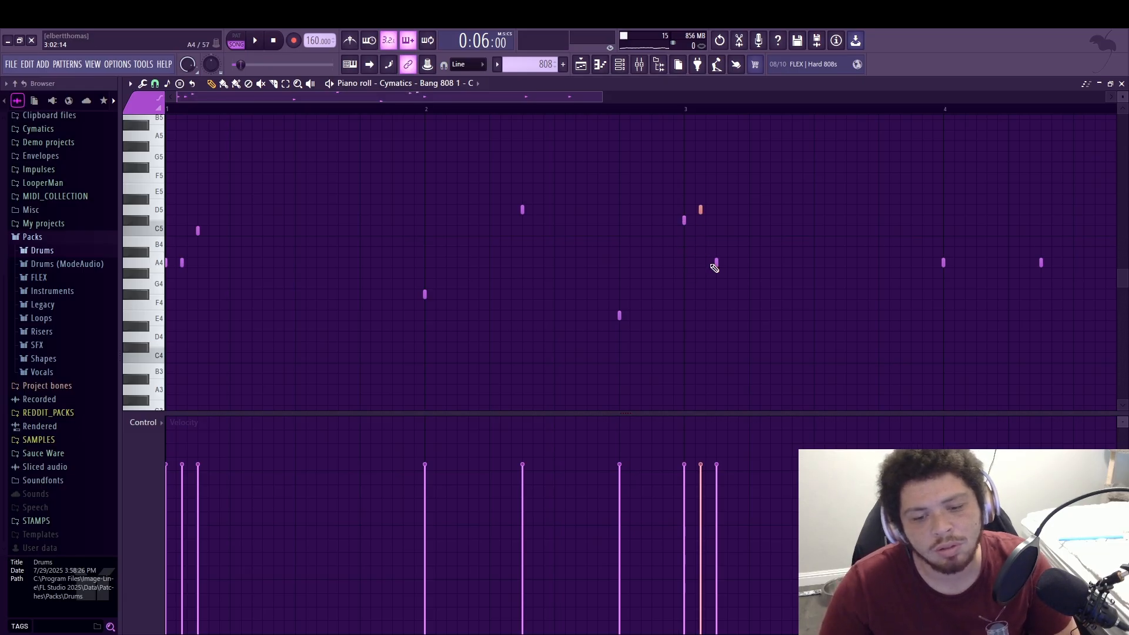
Raise the third note of the 808 run in bar 3 to D#5 and play back the new melody
drag(711, 259, 744, 279)
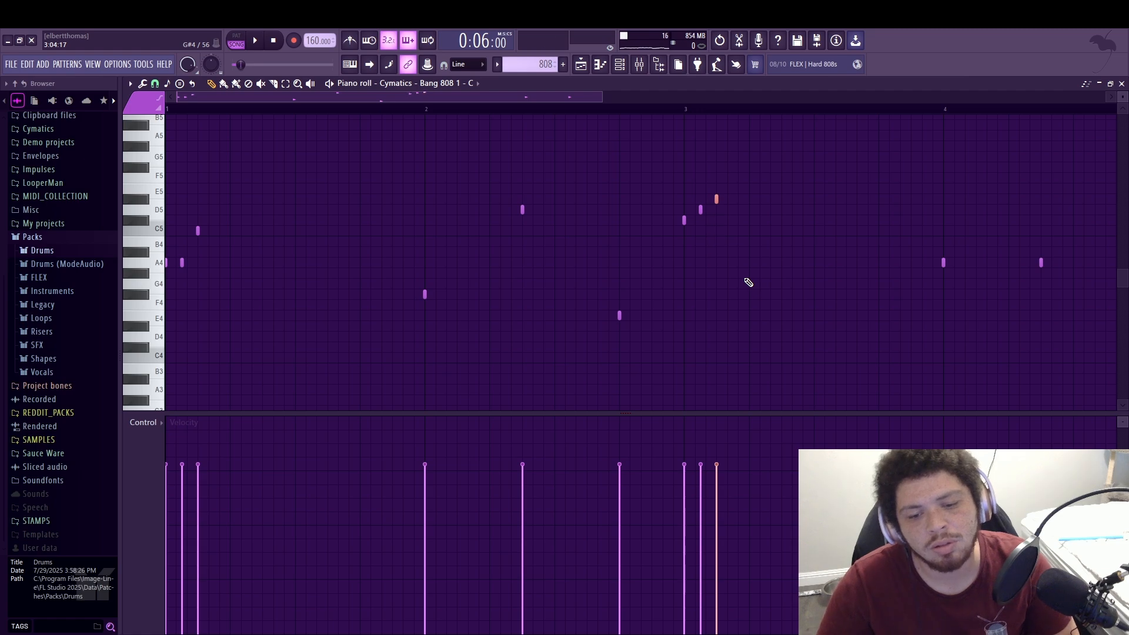
click(1040, 265)
scroll(859, 292, down, 3)
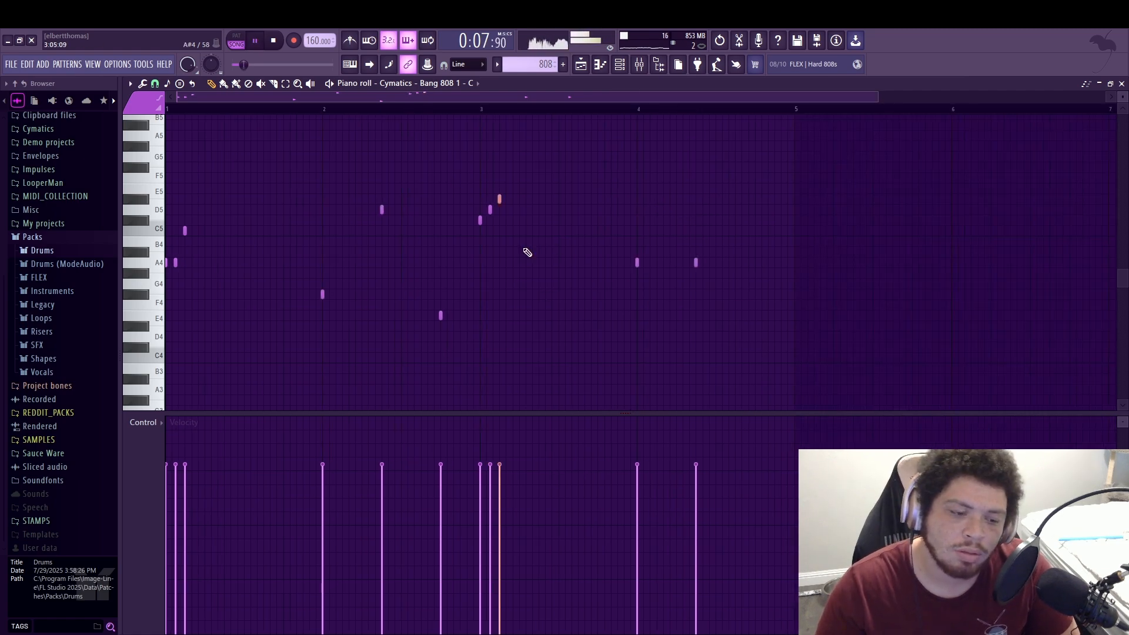
scroll(272, 234, up, 5)
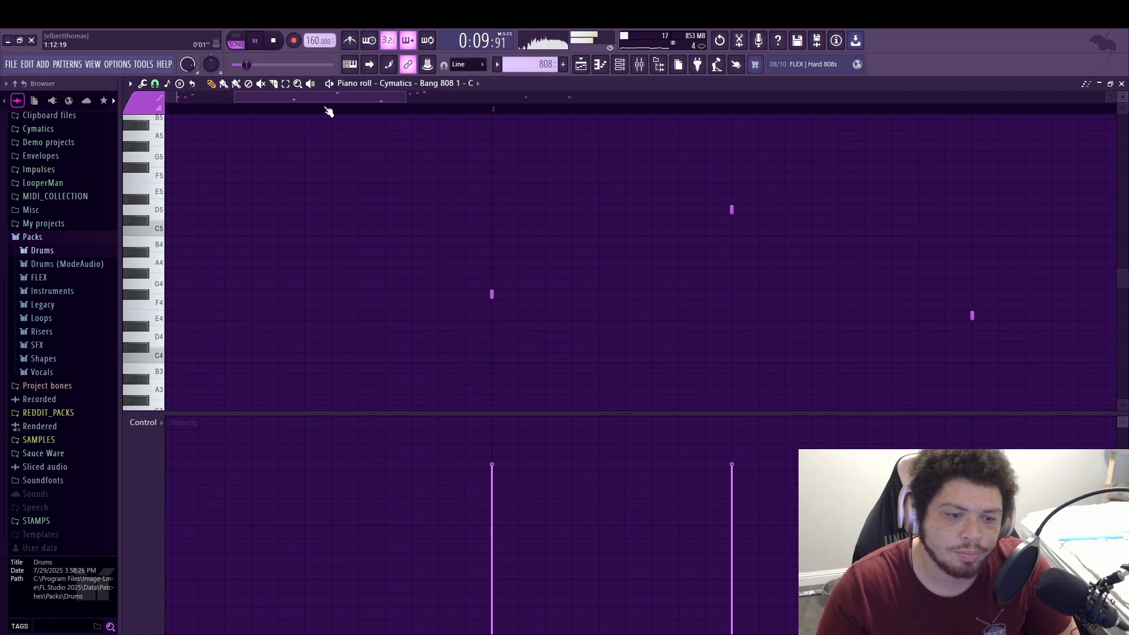
key(space)
Switch to the HAT pattern and open the 808 CH channel's notes in the piano roll
click(586, 68)
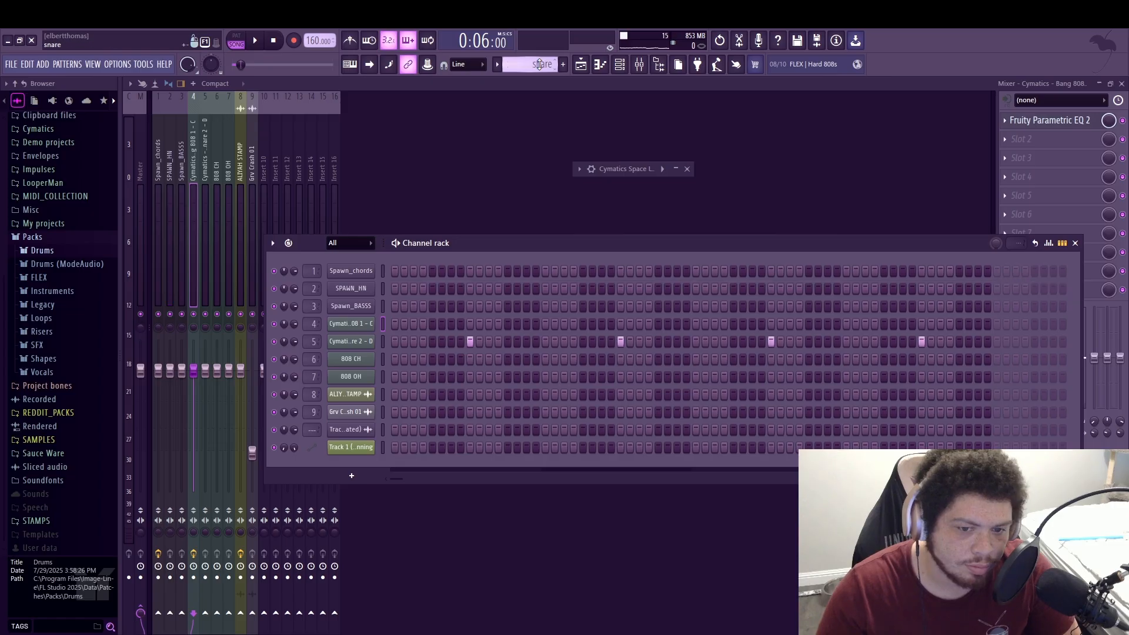
scroll(540, 64, down, 1)
scroll(539, 64, up, 2)
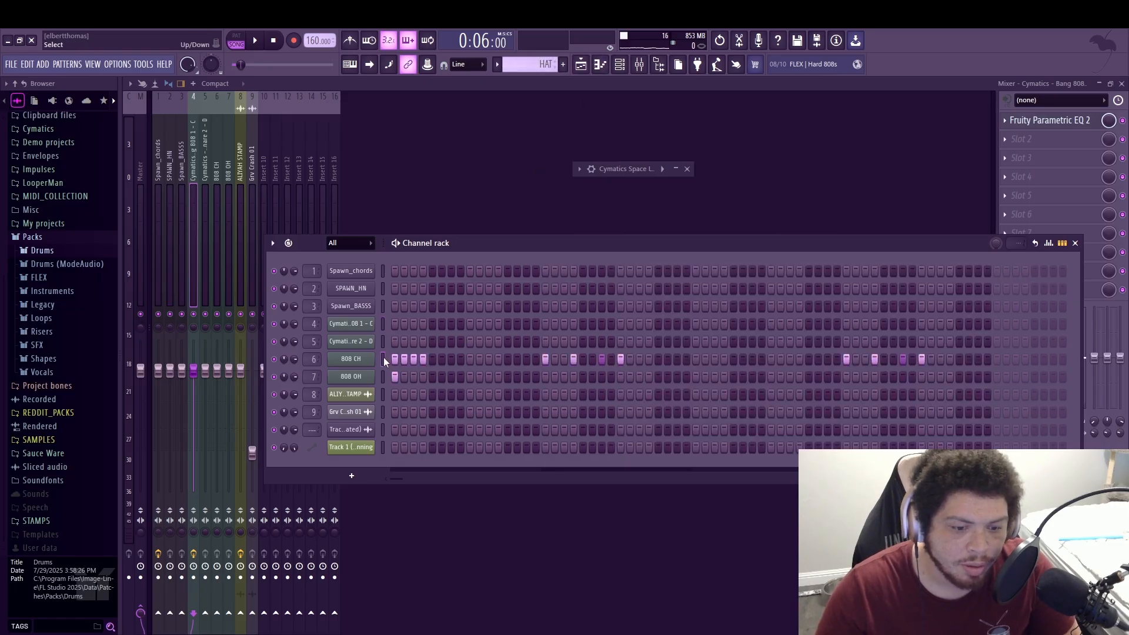
click(600, 64)
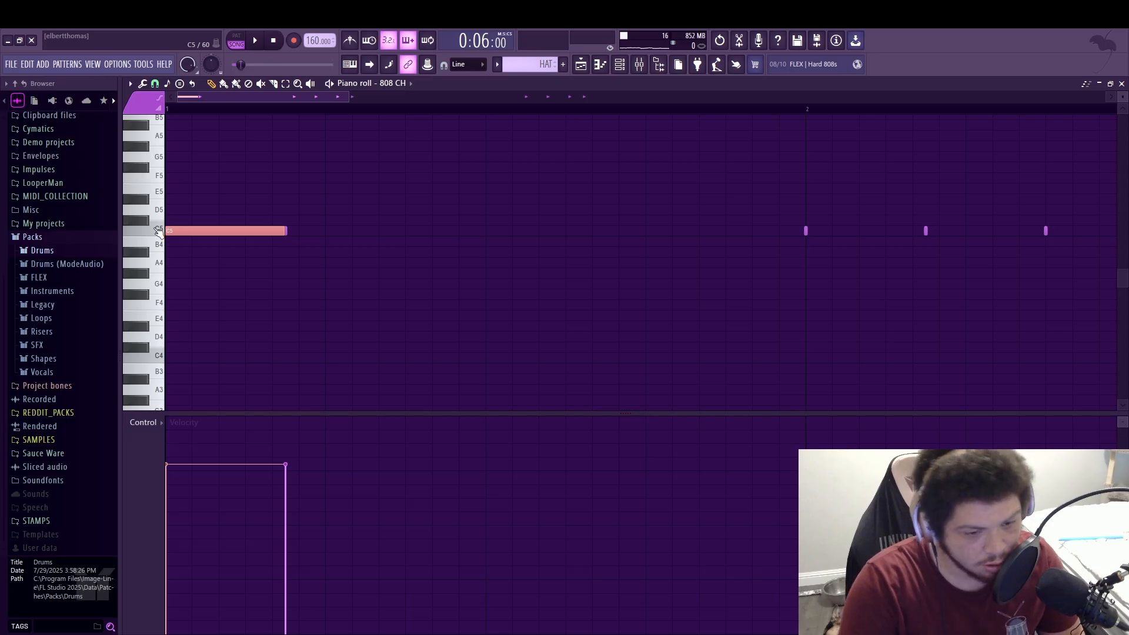
Chop the long opening C5 note of the 808 CH hi-hat into a rapid roll and audition it
key(ctrl+u)
key(space)
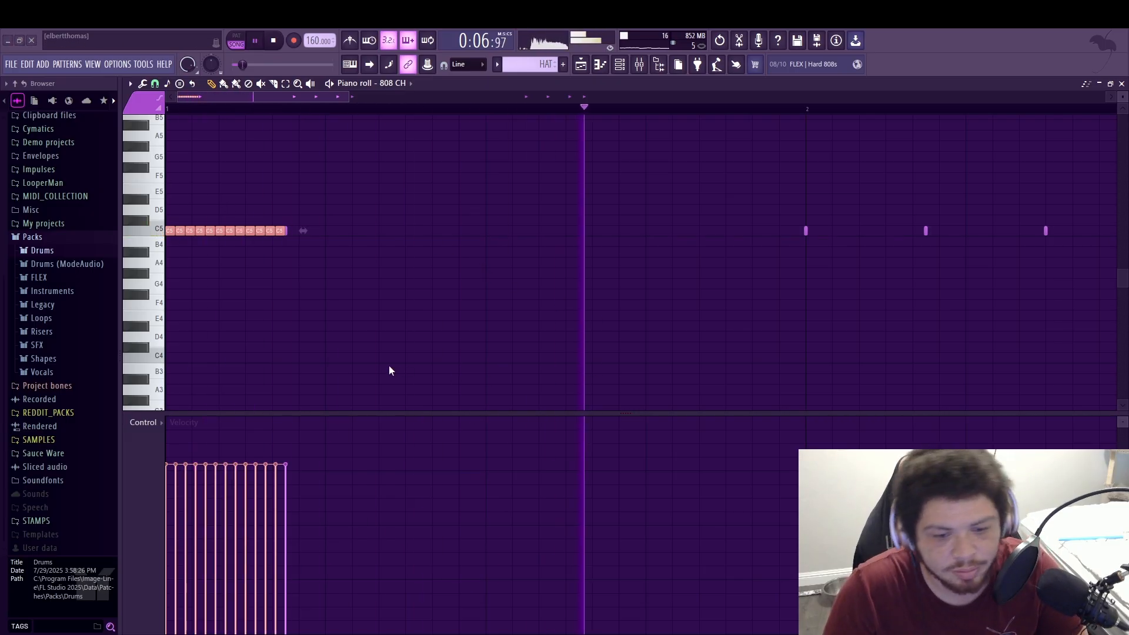
key(space)
scroll(872, 298, down, 5)
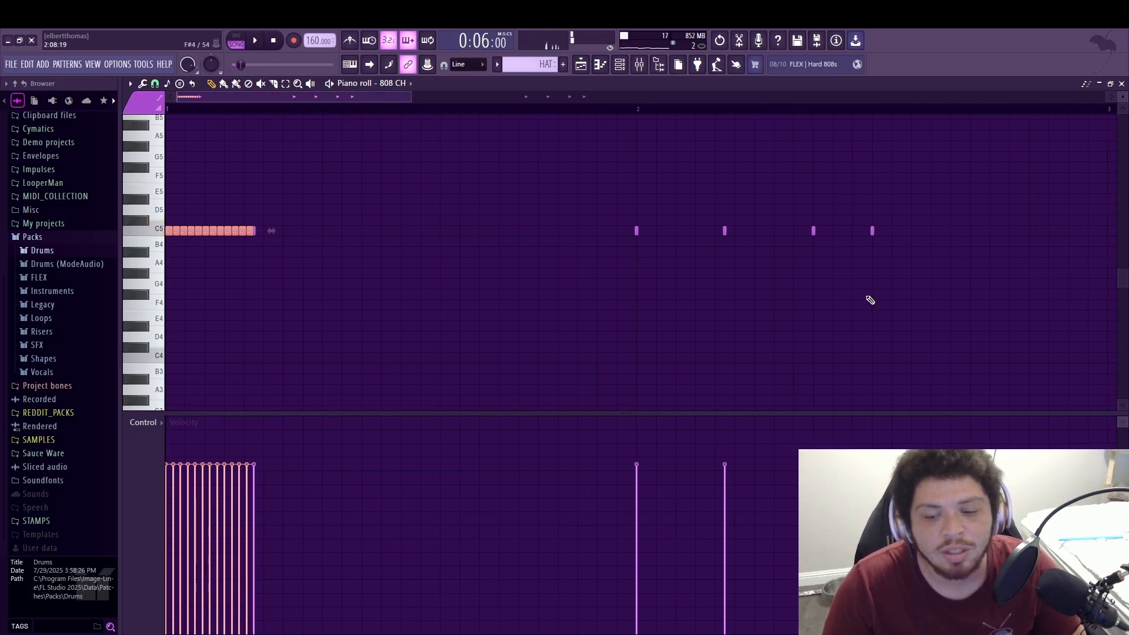
Select all 808 CH hi-hat notes, transpose them from C5 down to A4, and start playback
drag(928, 237, 767, 302)
scroll(498, 330, down, 4)
scroll(499, 330, down, 3)
scroll(499, 330, up, 3)
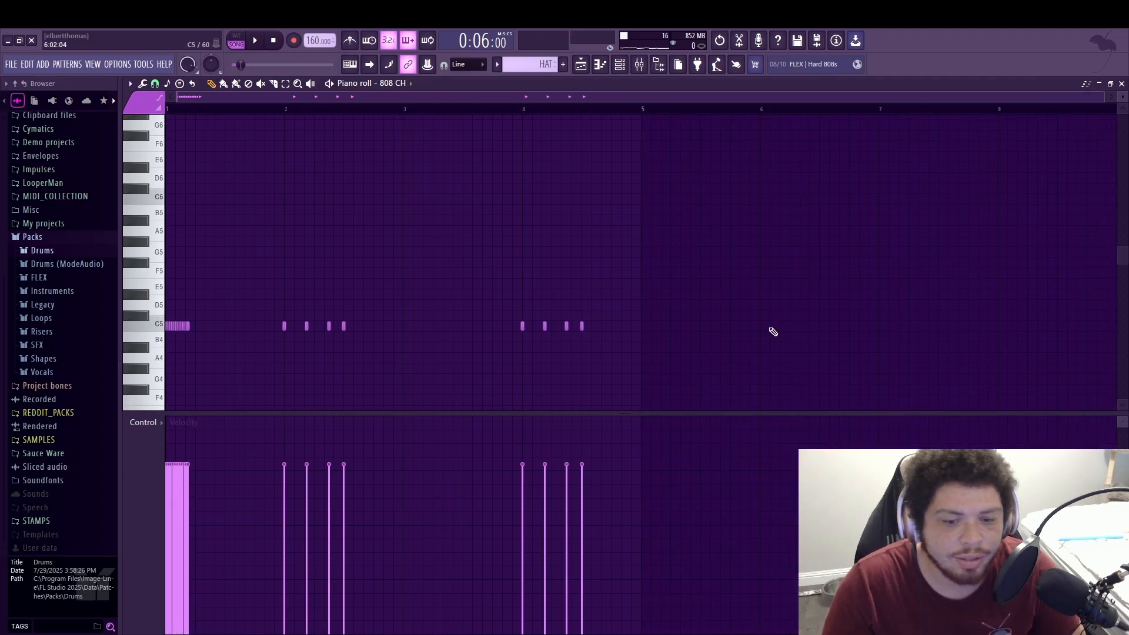
drag(746, 338, 164, 280)
key(shift+Down)
key(space)
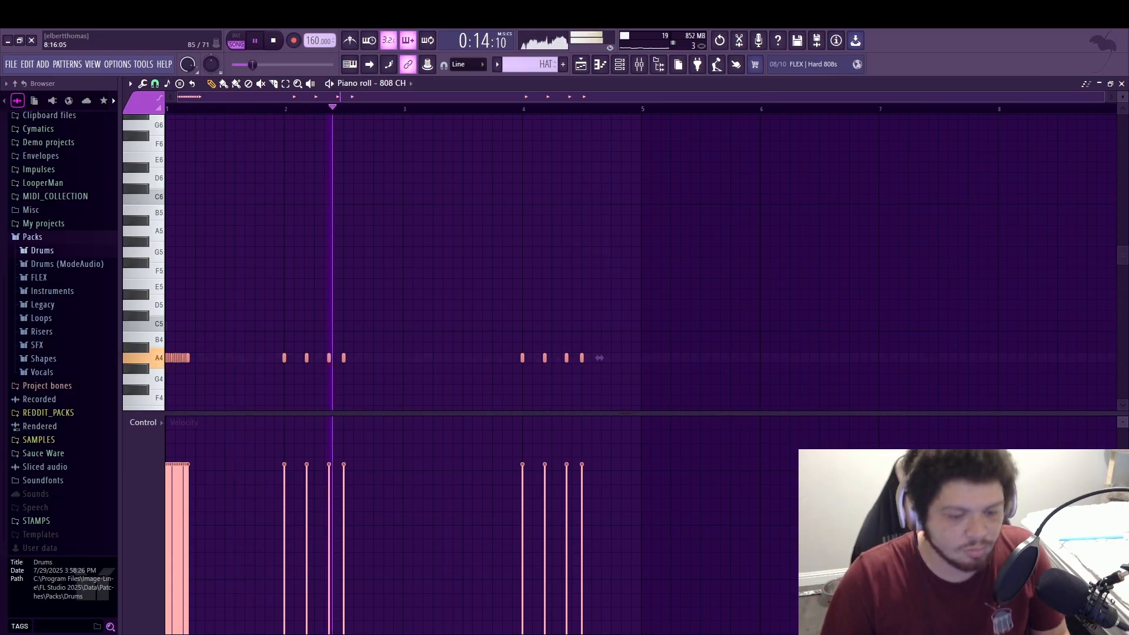
Play through the arrangement and inspect the crash clips on Track 8 before bars 13 and 33
scroll(679, 371, up, 5)
scroll(679, 371, down, 5)
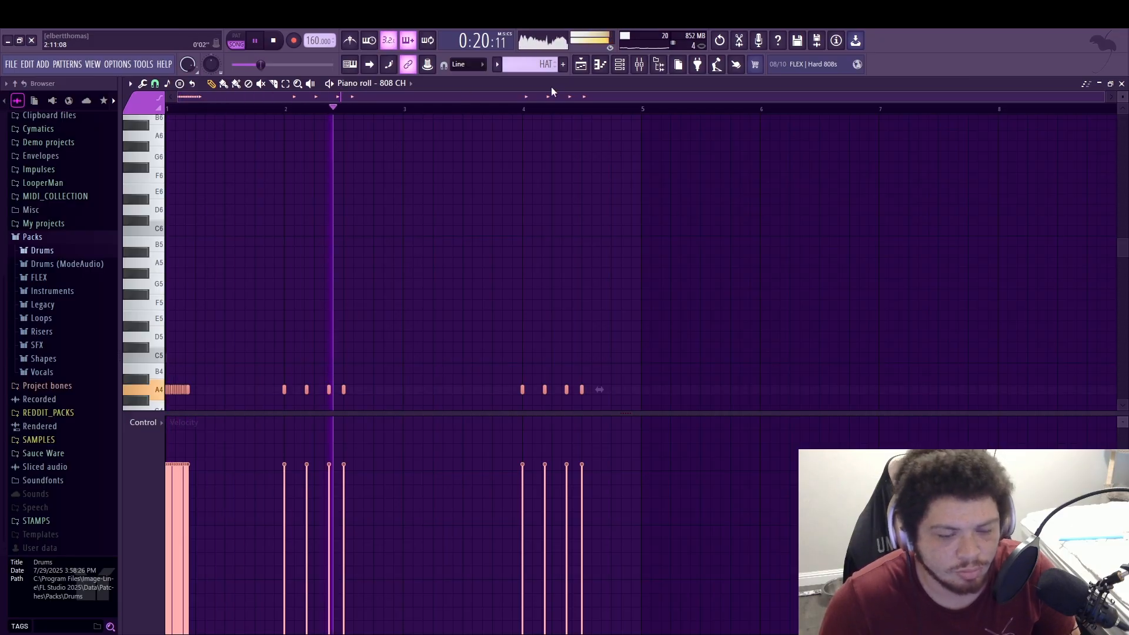
click(590, 69)
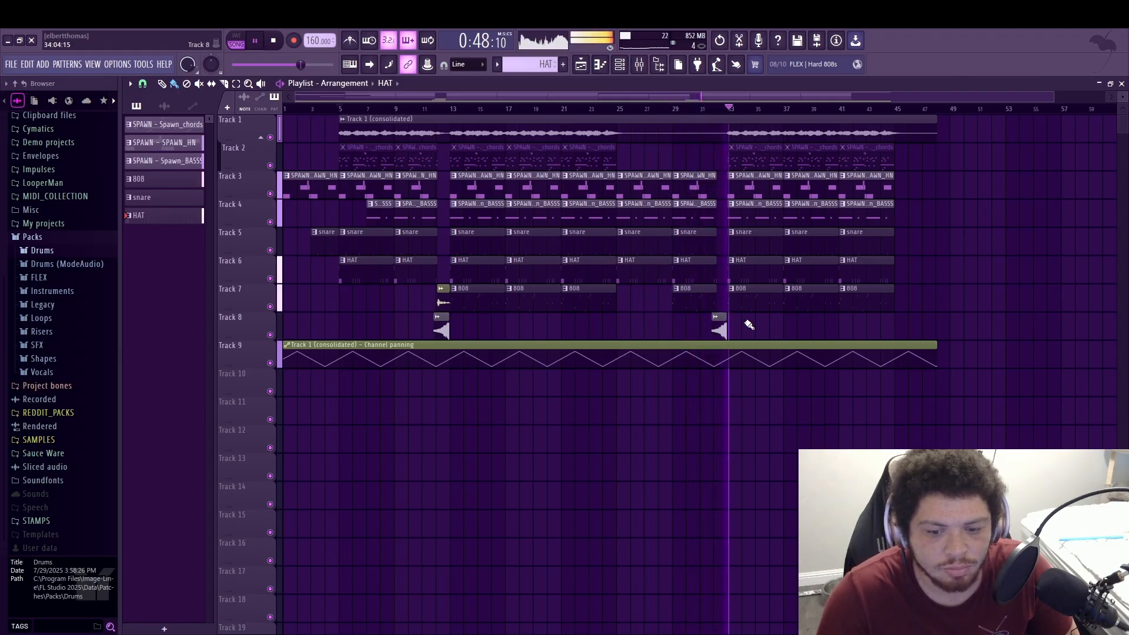
ctrl+scroll(725, 329, up, 5)
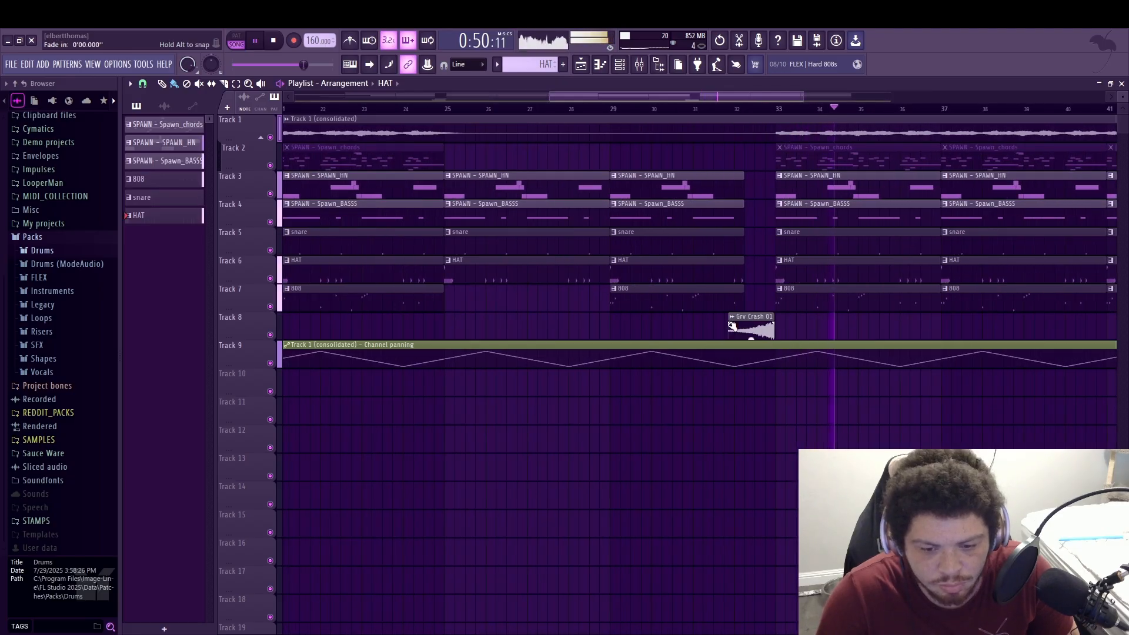
drag(587, 95, 331, 96)
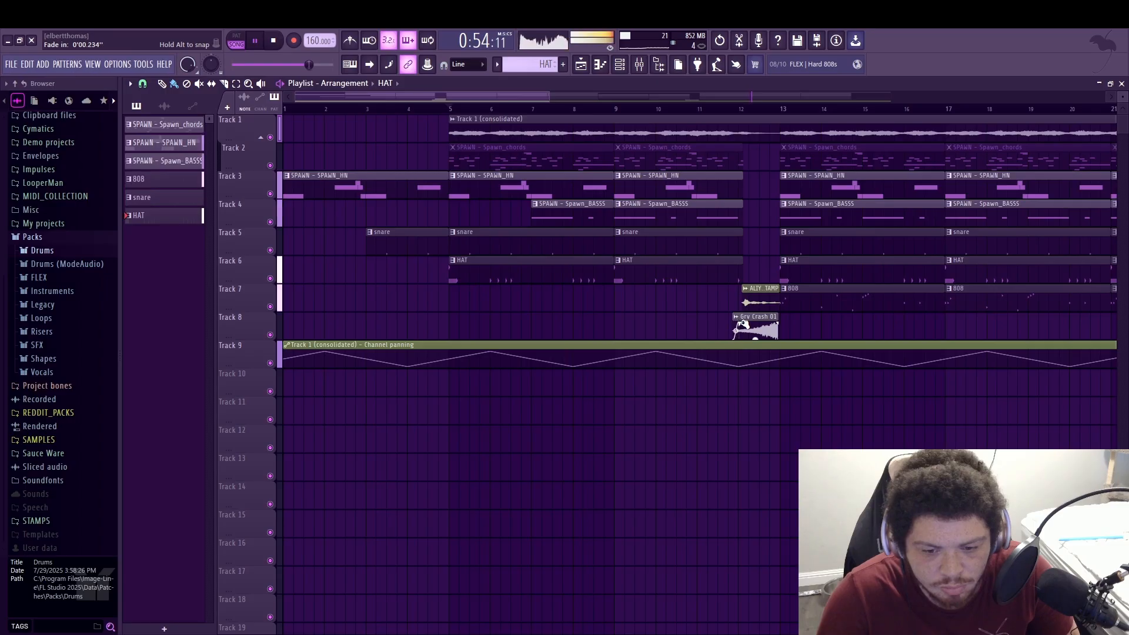
scroll(638, 434, down, 4)
ctrl+scroll(617, 464, down, 3)
ctrl+scroll(617, 464, down, 2)
scroll(547, 516, up, 4)
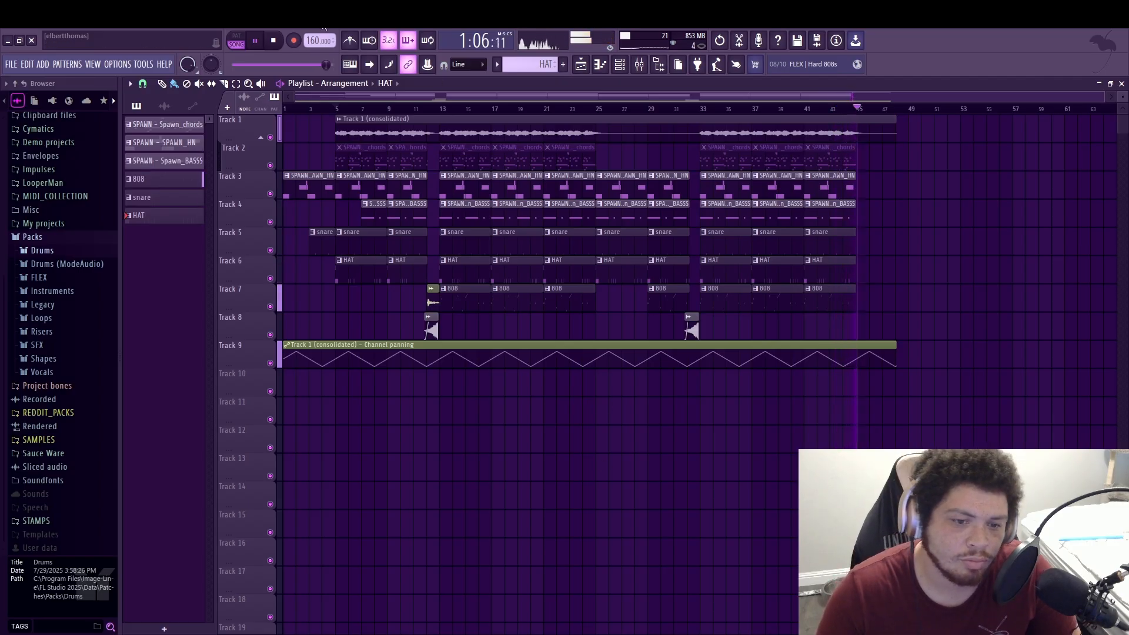
click(274, 42)
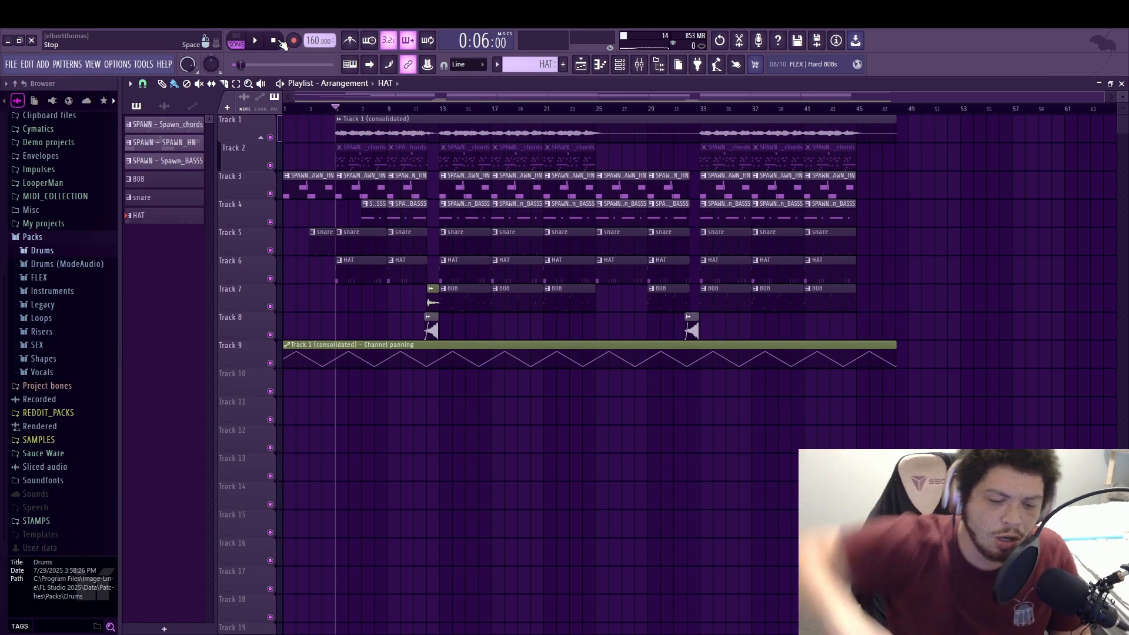
click(600, 65)
scroll(566, 185, down, 2)
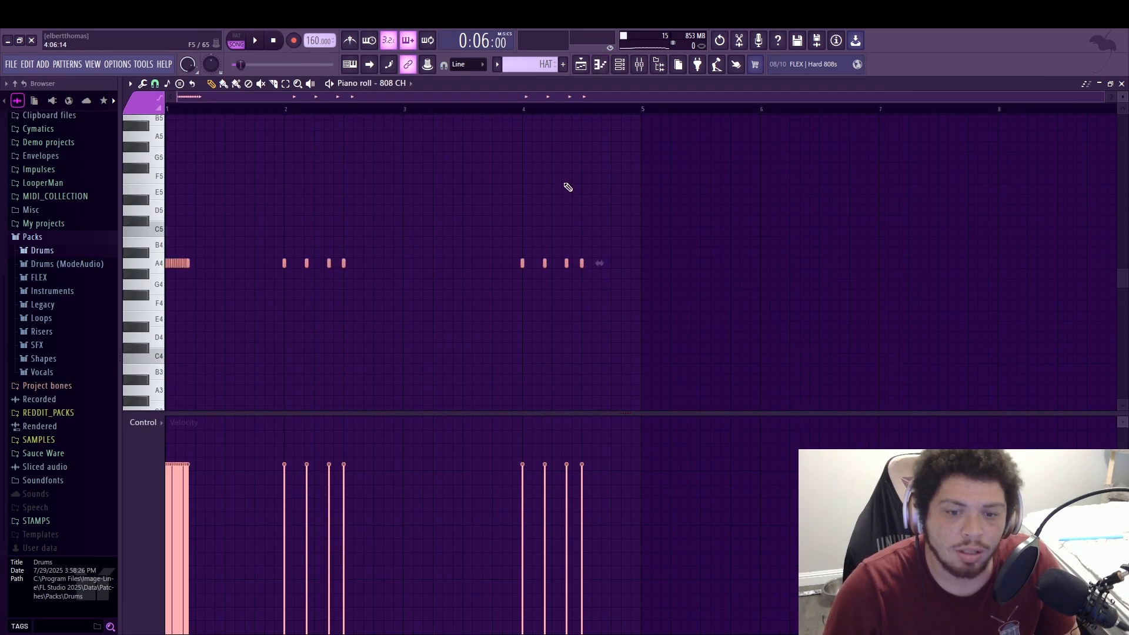
scroll(494, 169, up, 3)
scroll(430, 170, down, 3)
scroll(430, 170, up, 3)
scroll(423, 176, down, 4)
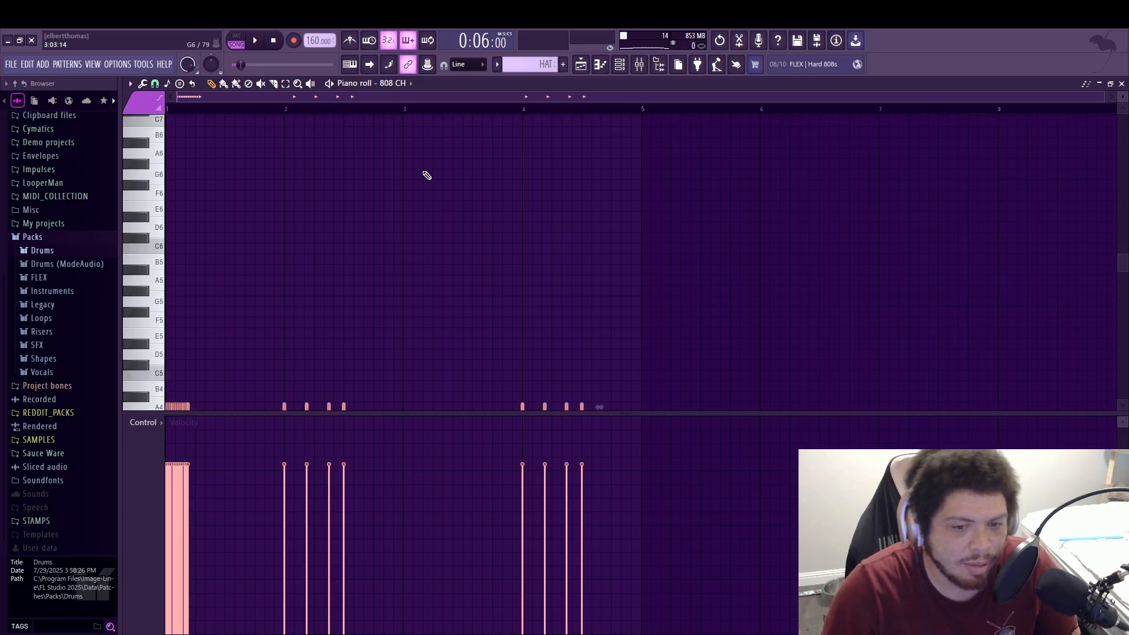
scroll(421, 176, up, 1)
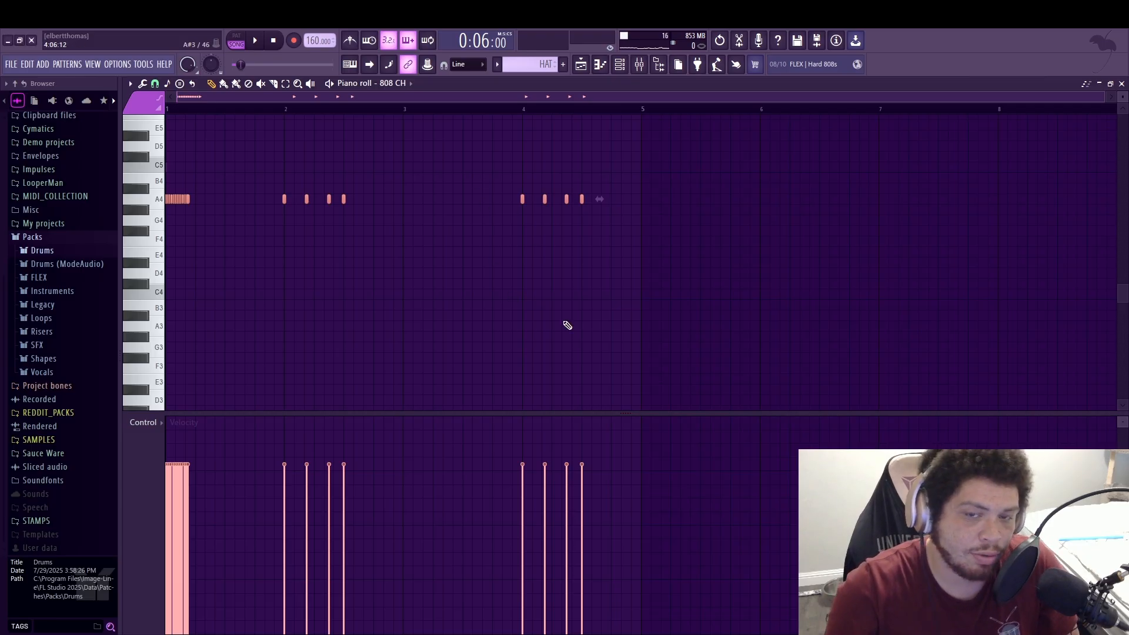
scroll(567, 322, up, 4)
Switch from Track 1's consolidated audio to Track 2's chord patterns and replace the Spawn_chords instrument with FLEX
click(591, 68)
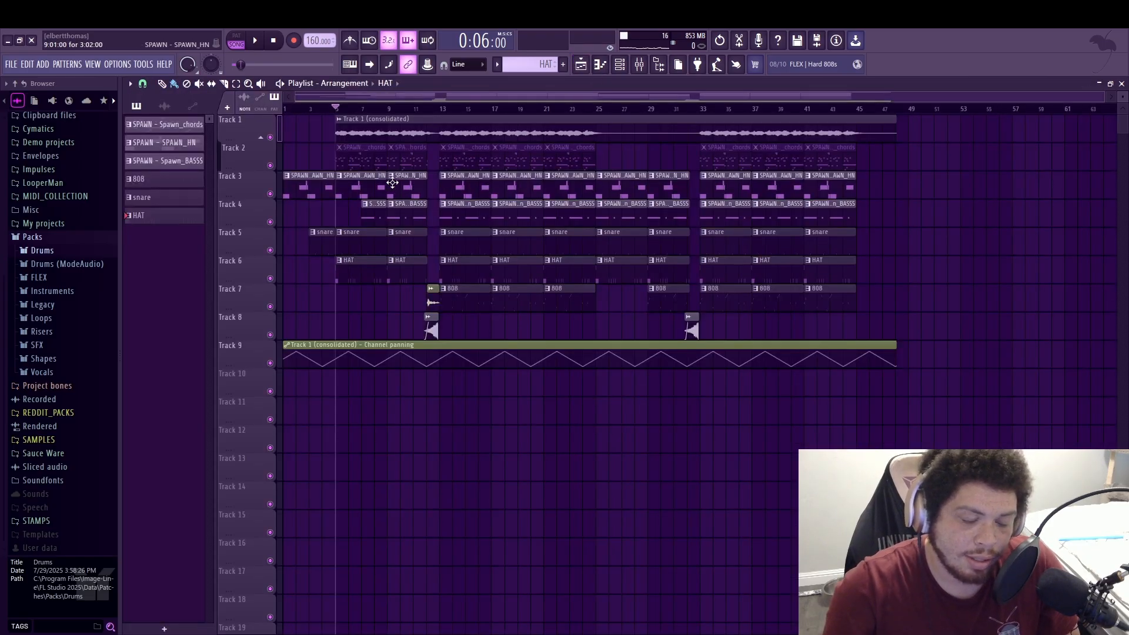
click(270, 138)
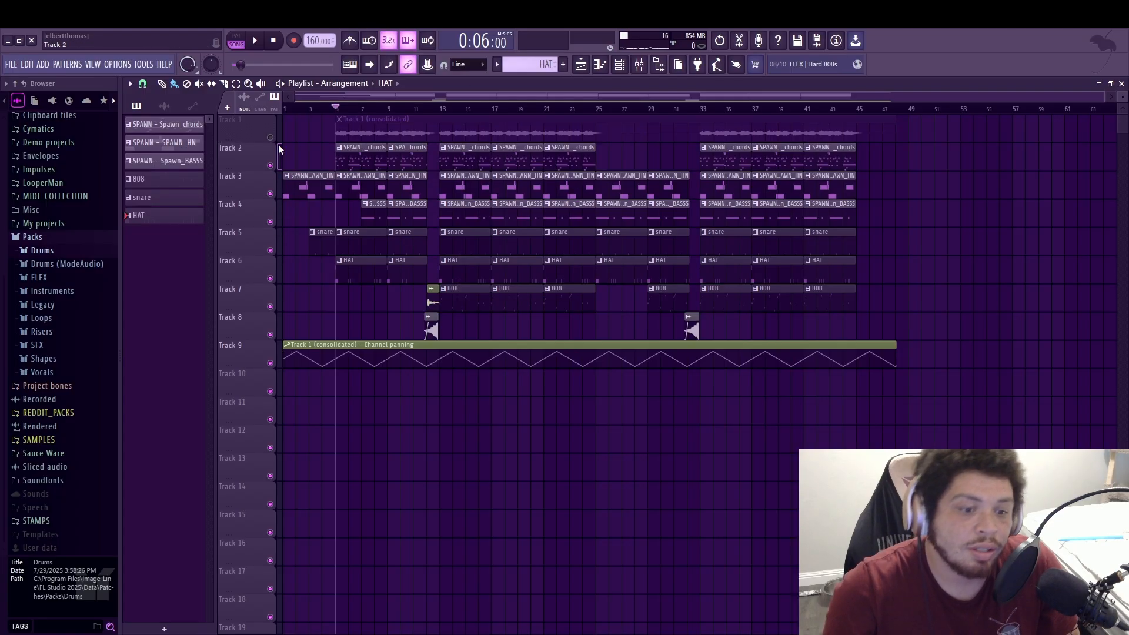
click(620, 64)
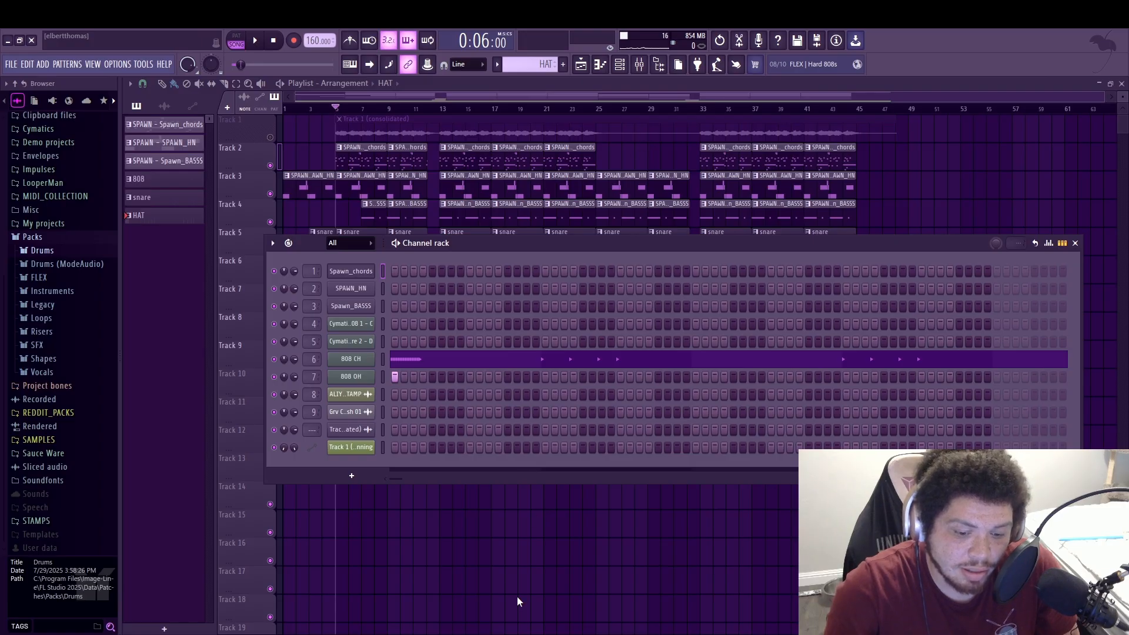
click(545, 248)
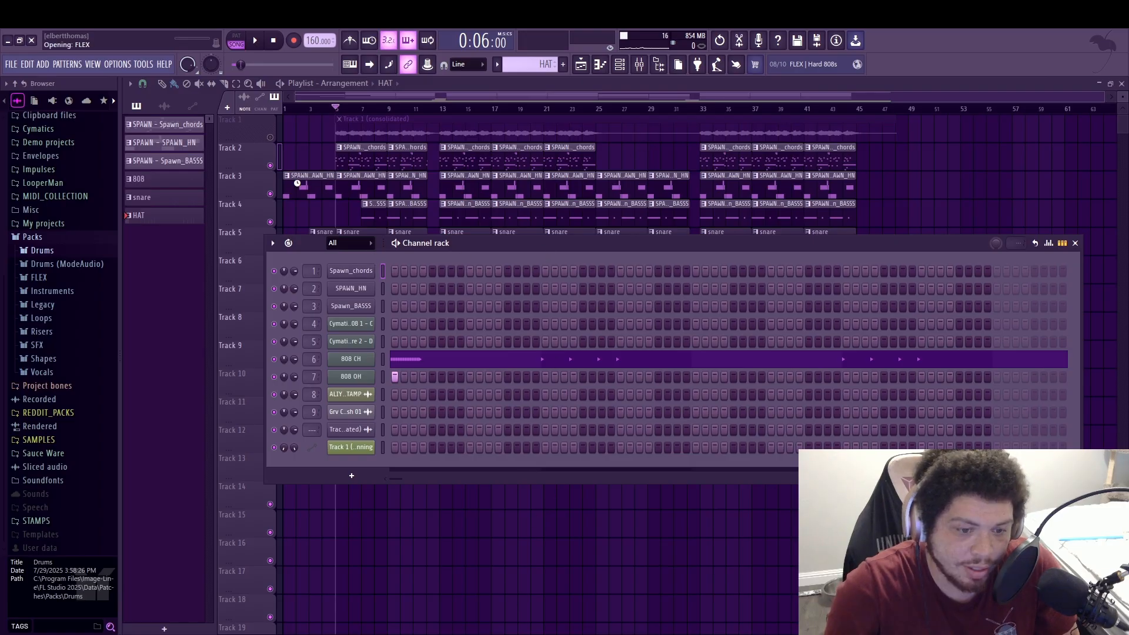
Browse the FLEX libraries, load Steinway D lite from Essential Pianos for the chords, and play the arrangement with it
click(480, 226)
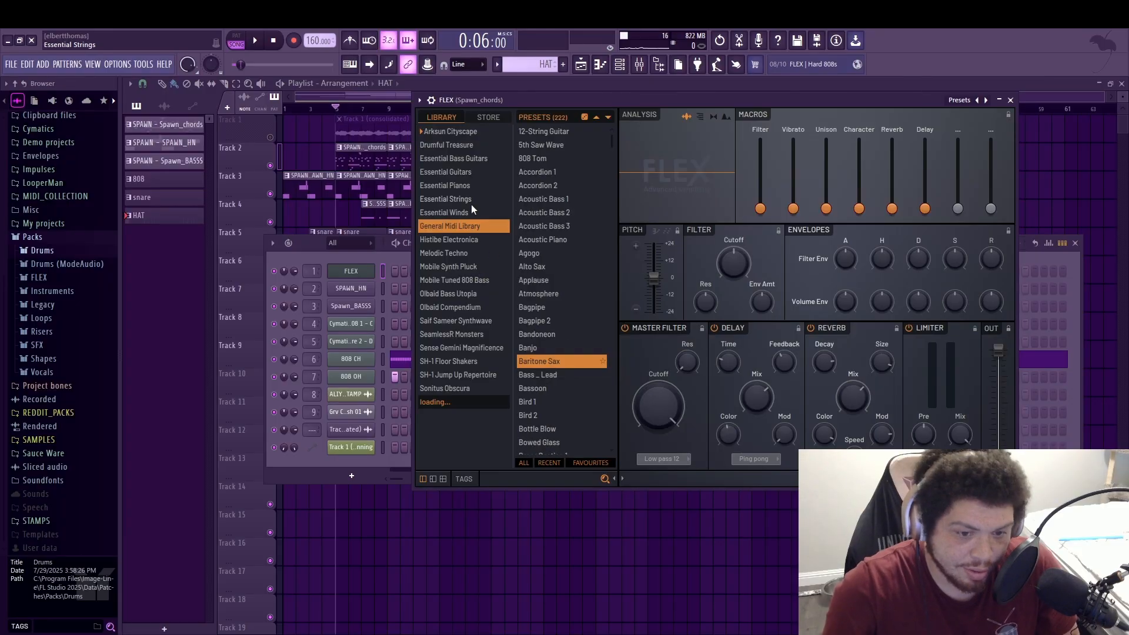
click(473, 321)
click(469, 244)
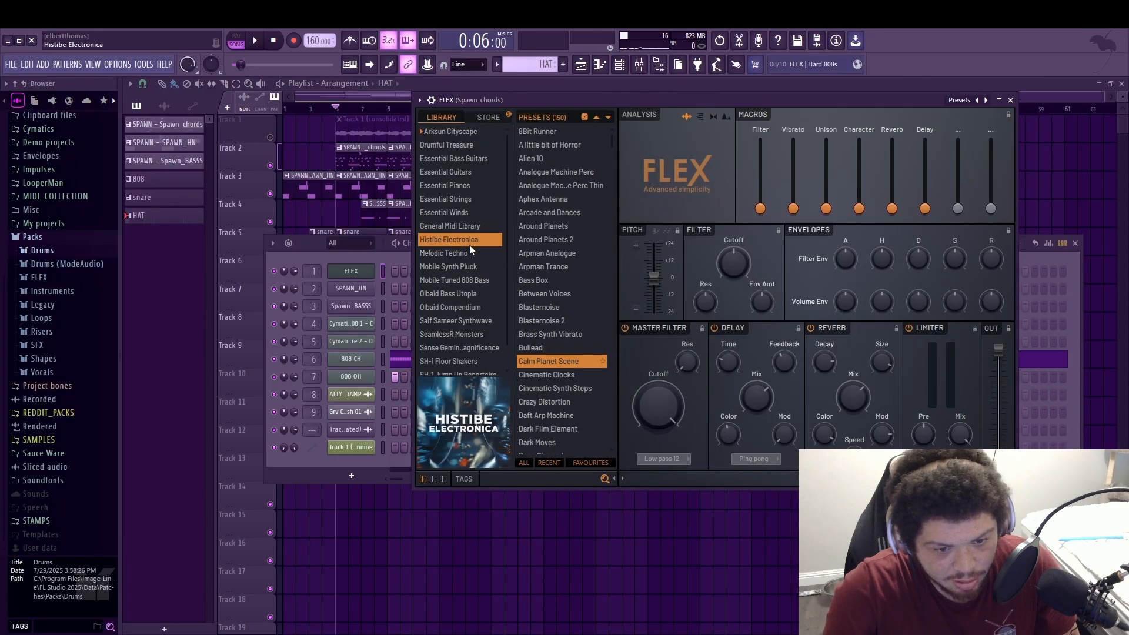
click(468, 253)
click(471, 183)
click(463, 252)
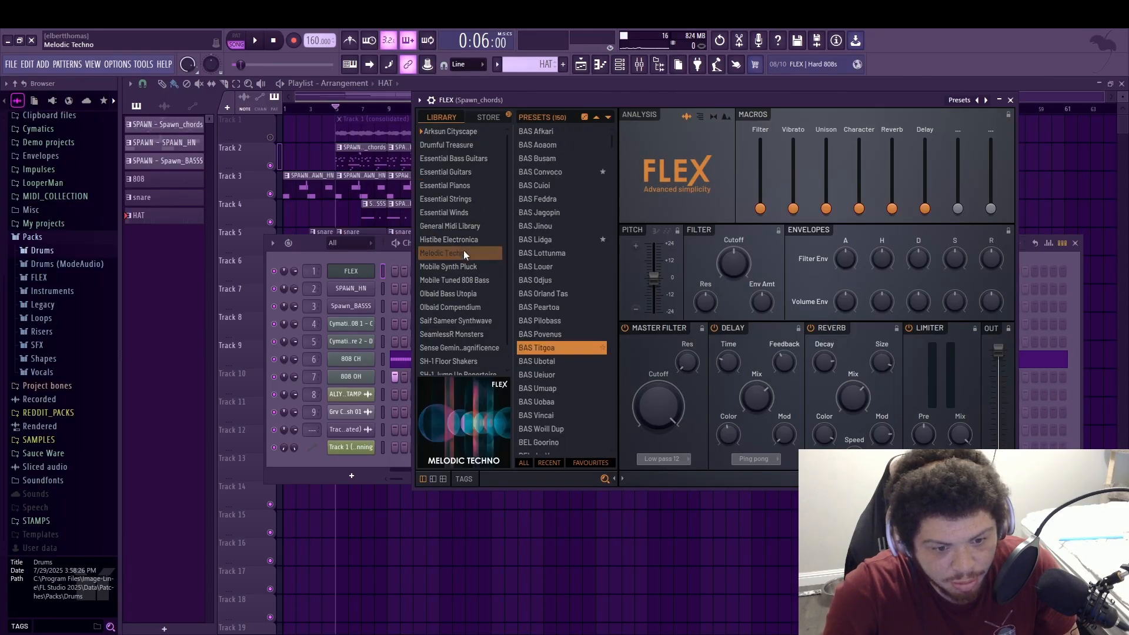
click(456, 228)
click(473, 186)
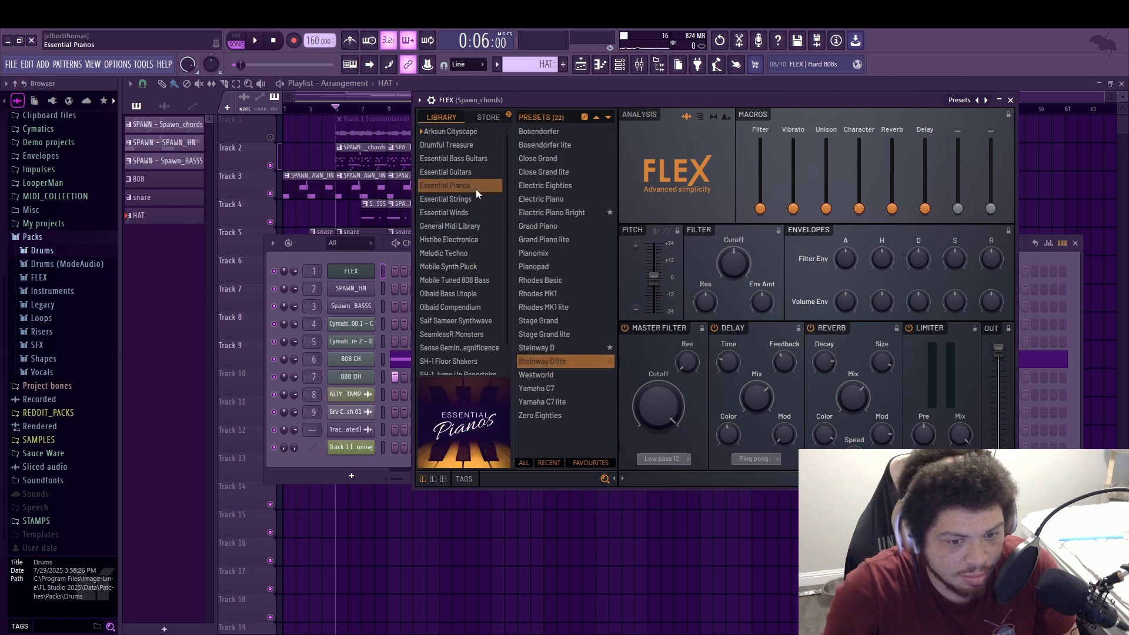
click(556, 359)
key(space)
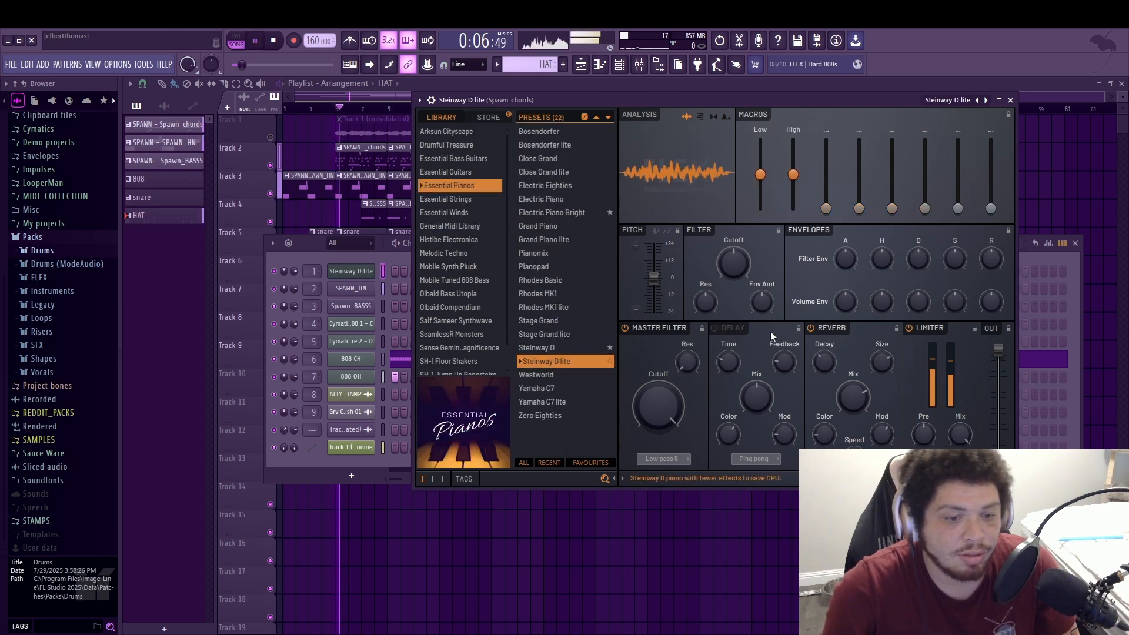
click(261, 182)
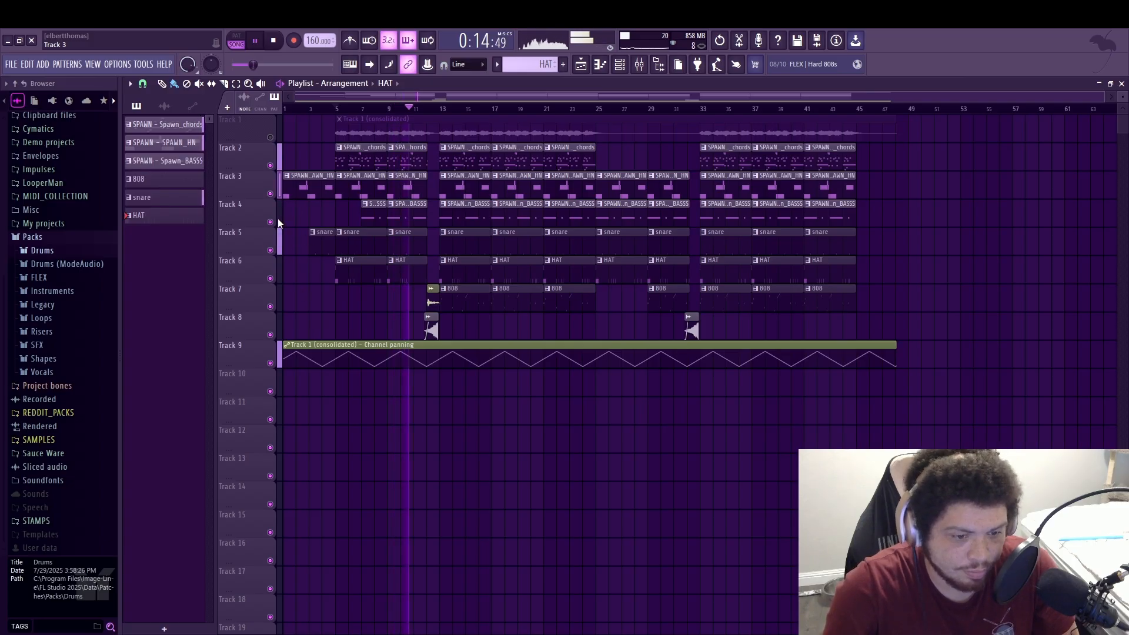
click(598, 65)
click(582, 66)
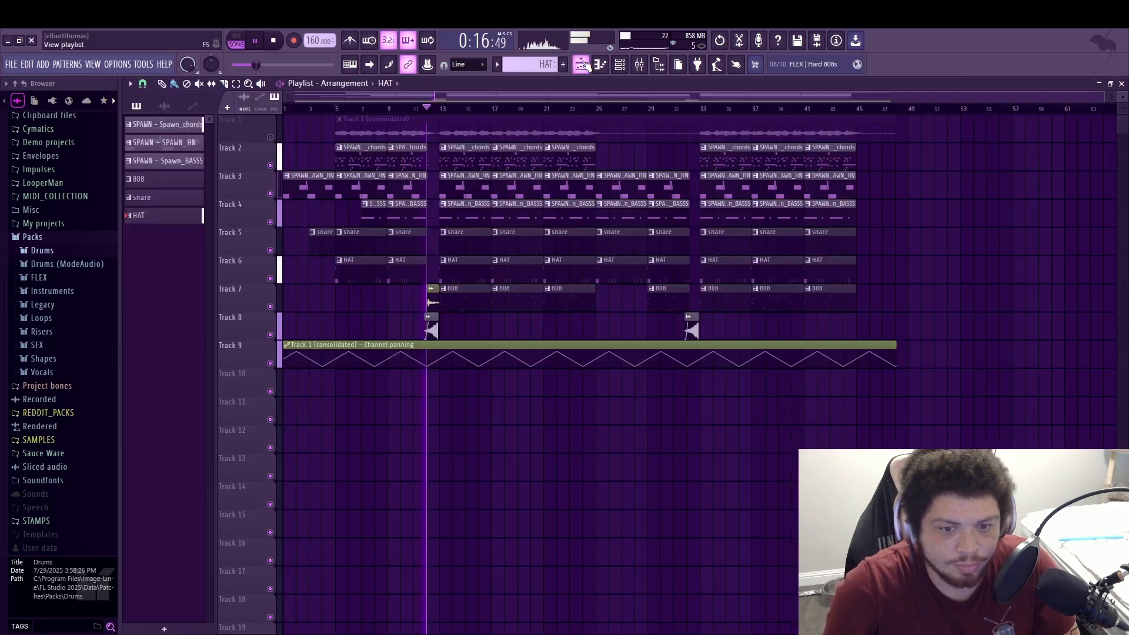
Replace the SPAWN_HN instrument with FLEX using Synpluck Glass from Mobile Synth Pluck, and audition it in the arrangement
click(620, 66)
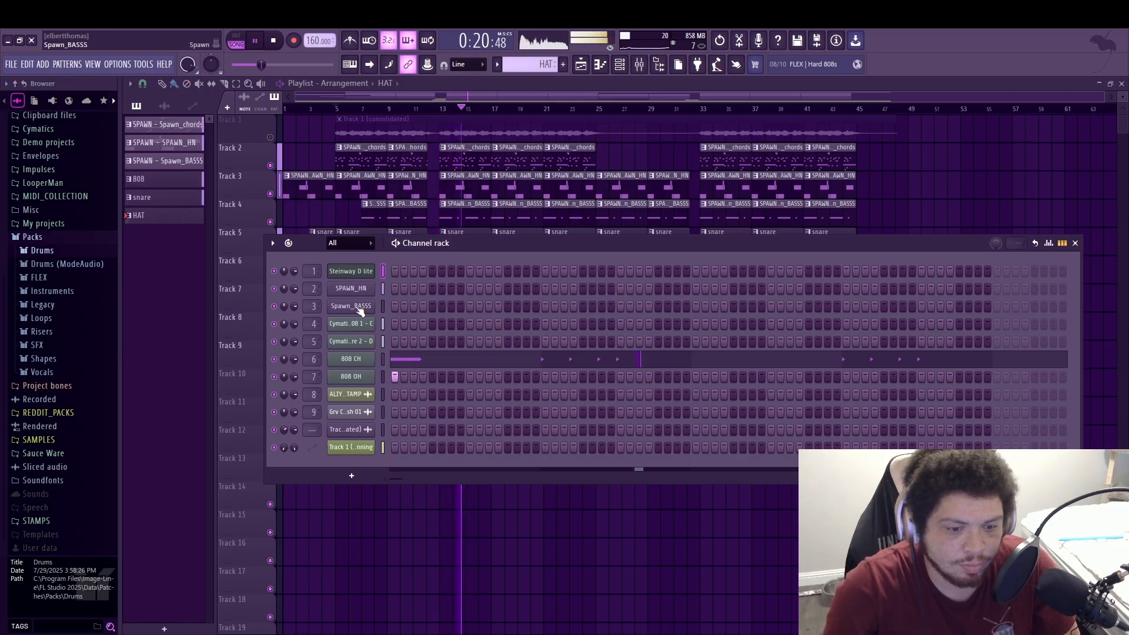
key(space)
click(359, 291)
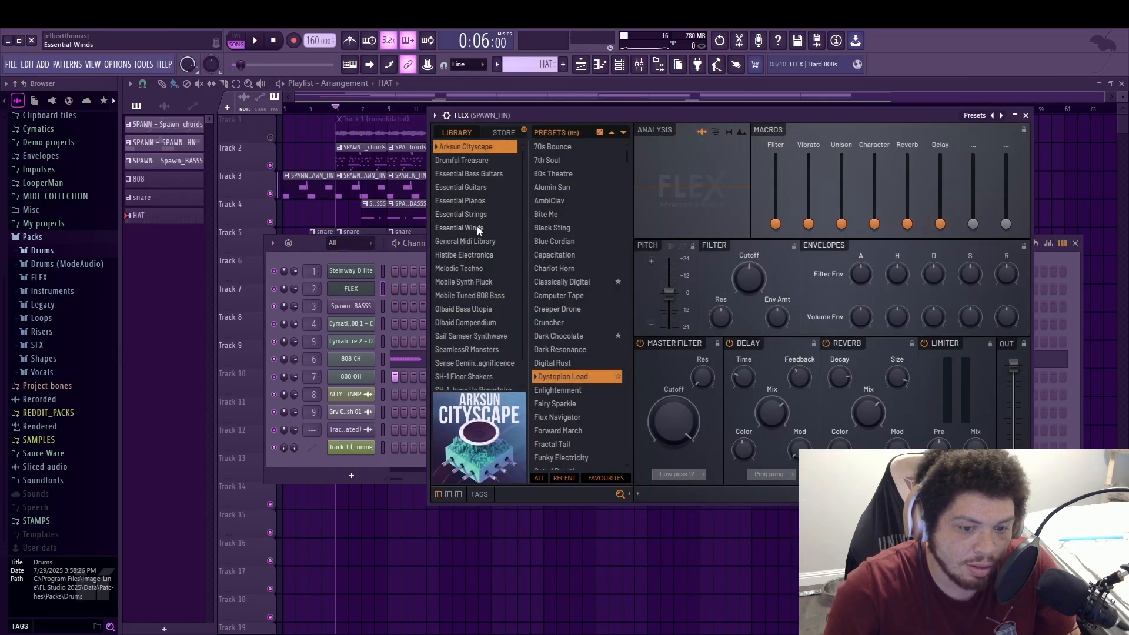
click(475, 284)
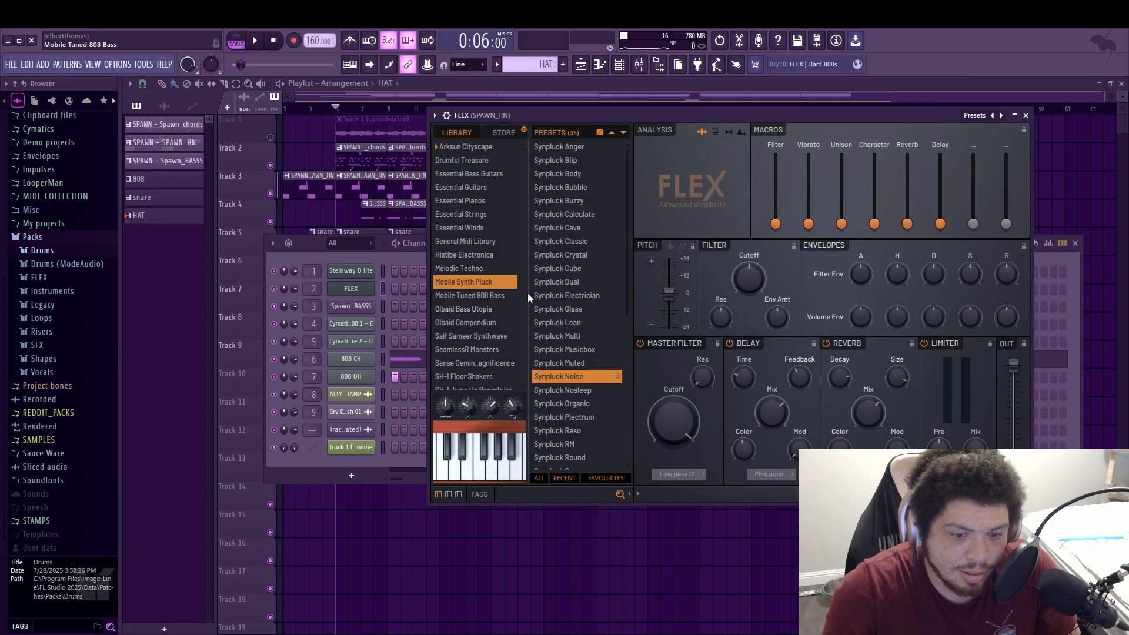
click(551, 308)
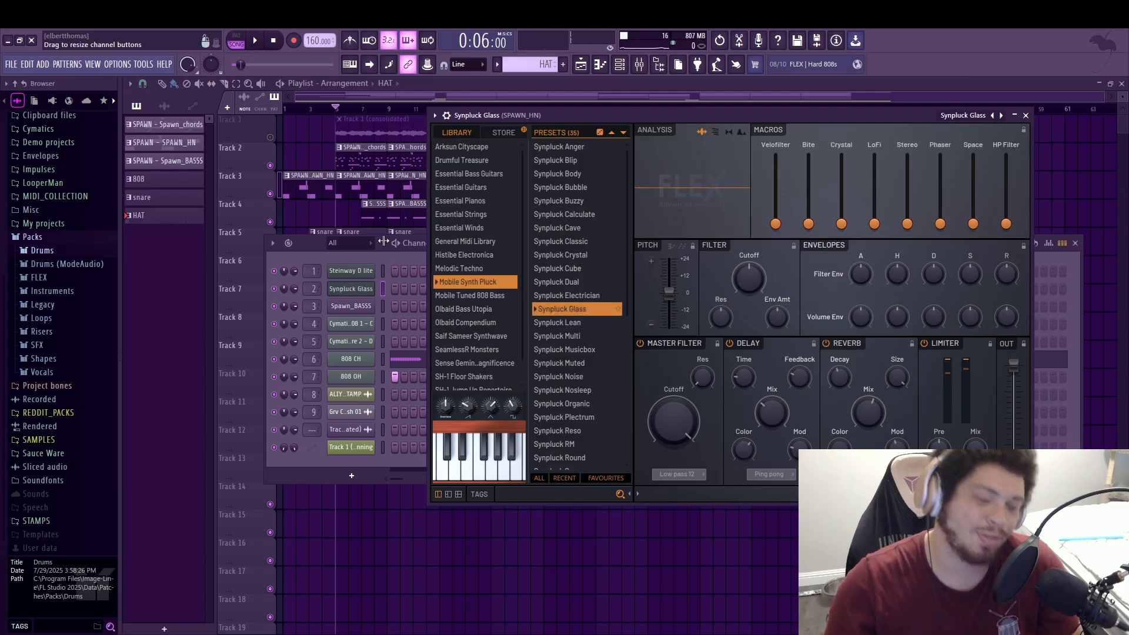
key(space)
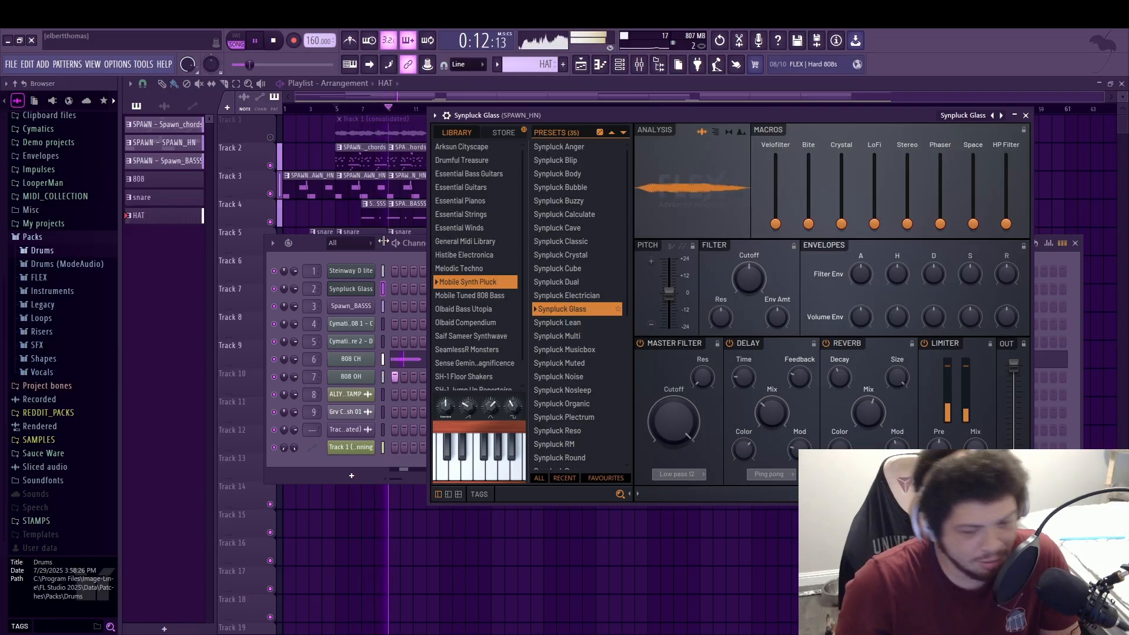
Stop playback and replace the Spawn_BASSS channel's instrument with FLEX
click(368, 309)
key(space)
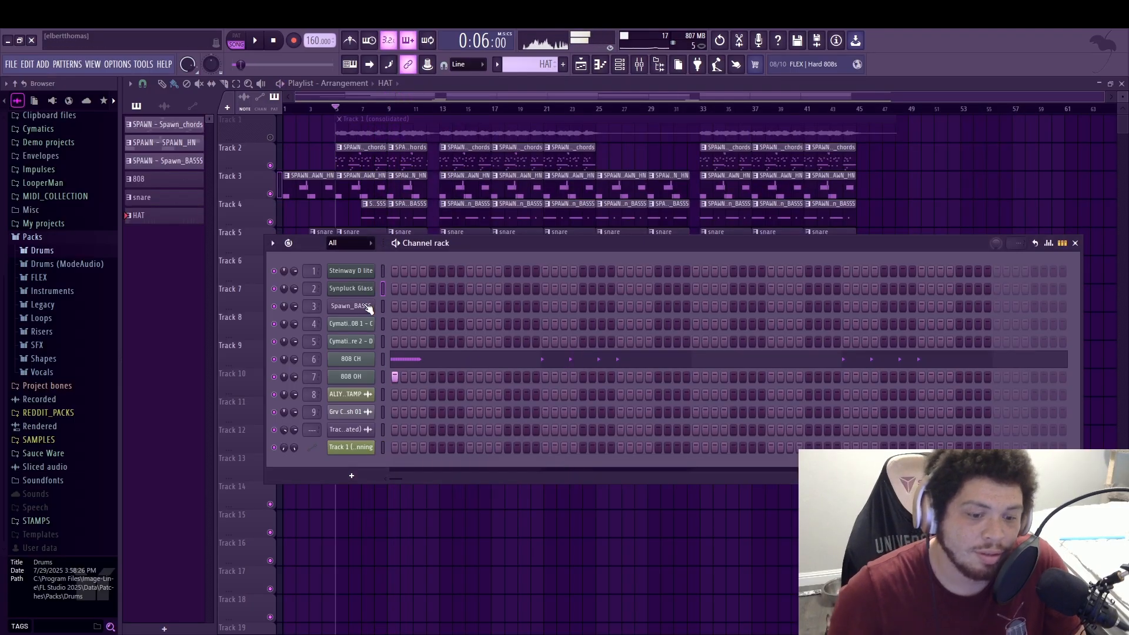
click(369, 308)
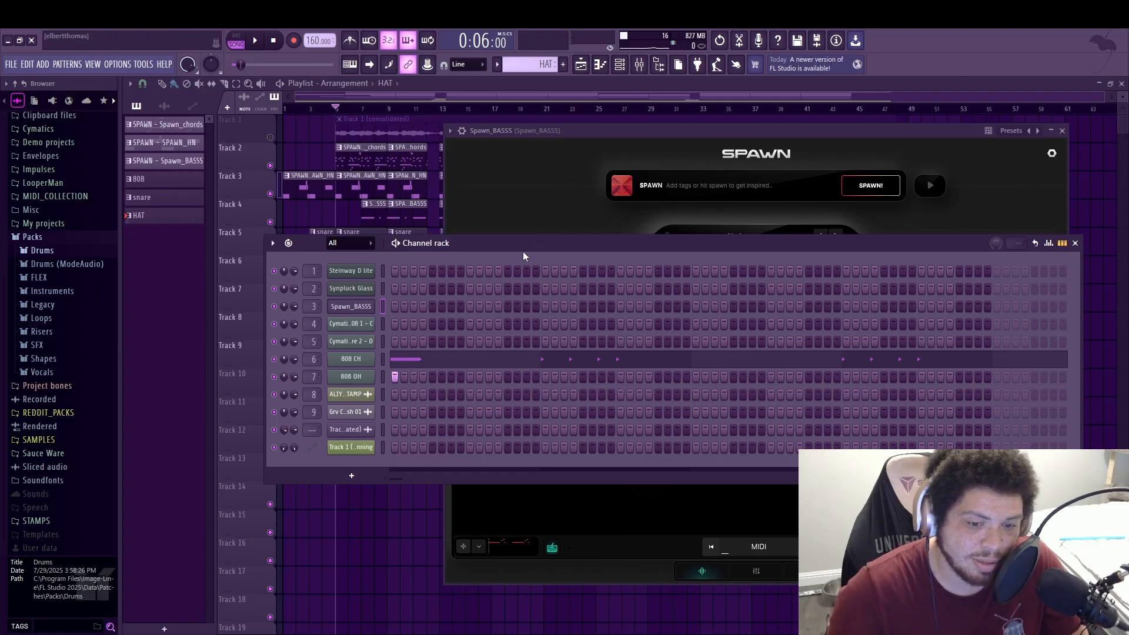
drag(598, 127, 530, 195)
Load the Golden Eden Dynamic preset from Essential Bass Guitars for the bass channel and play the arrangement
scroll(428, 368, down, 1)
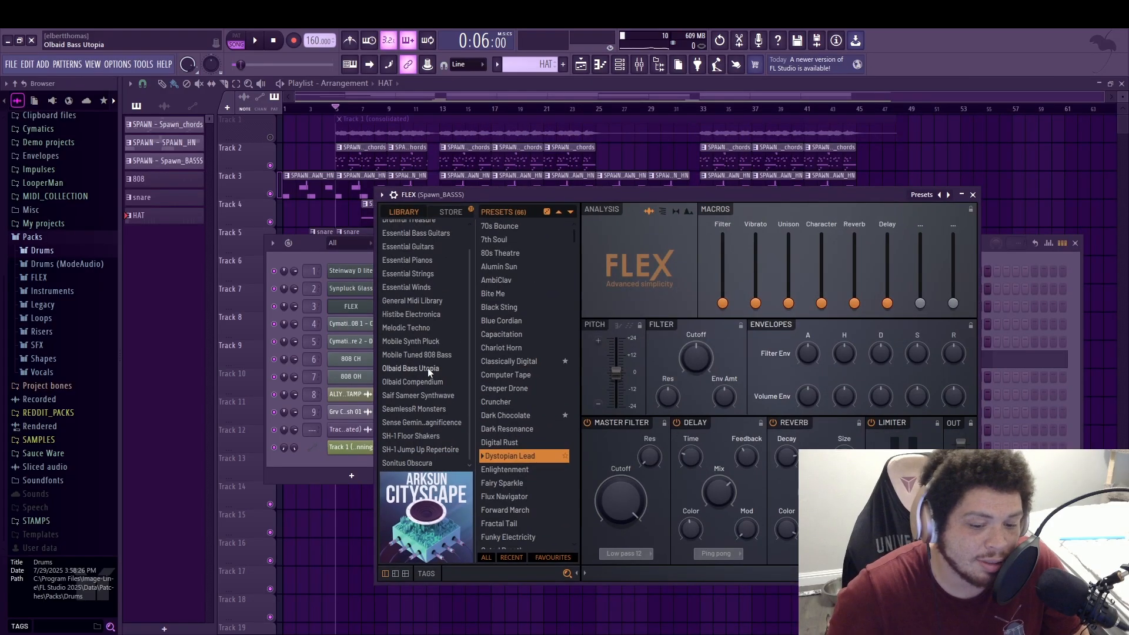
scroll(401, 421, up, 2)
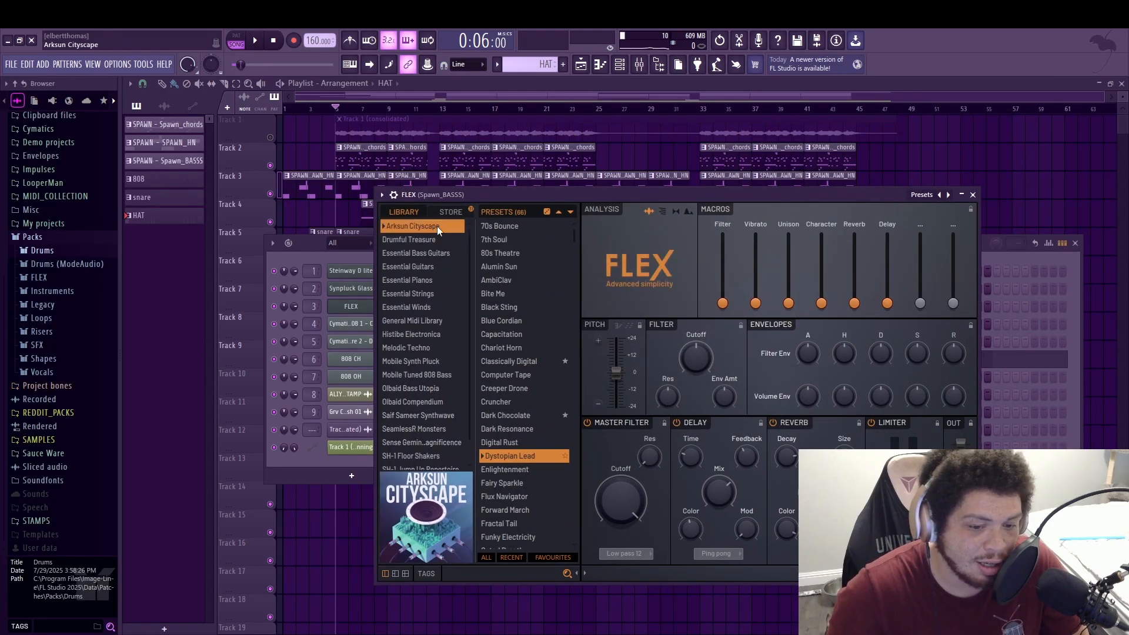
click(442, 254)
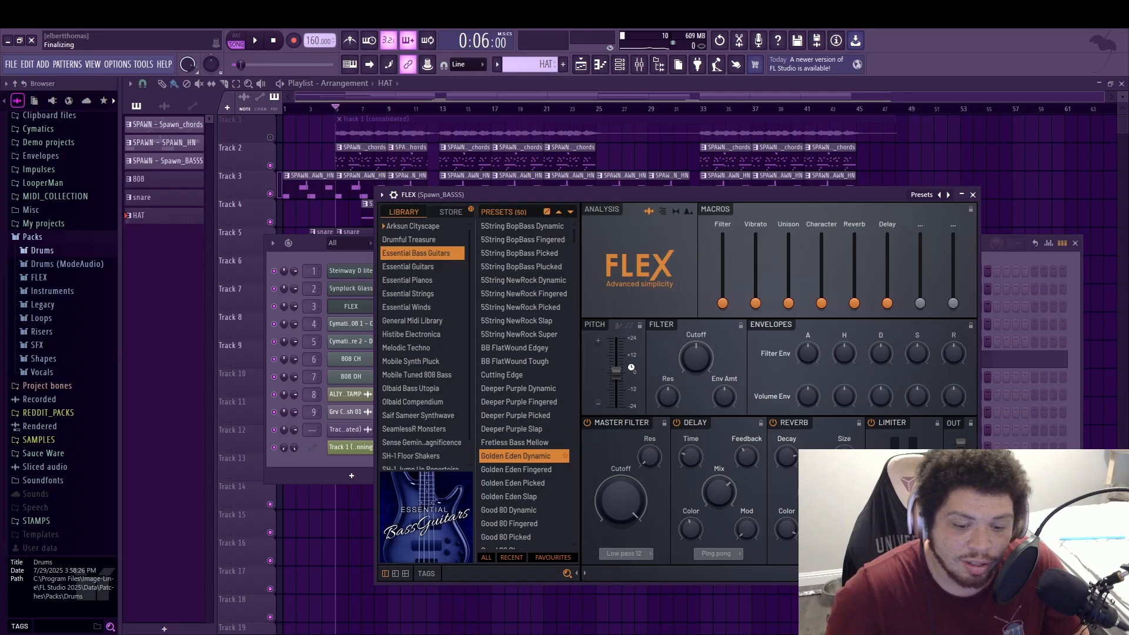
key(space)
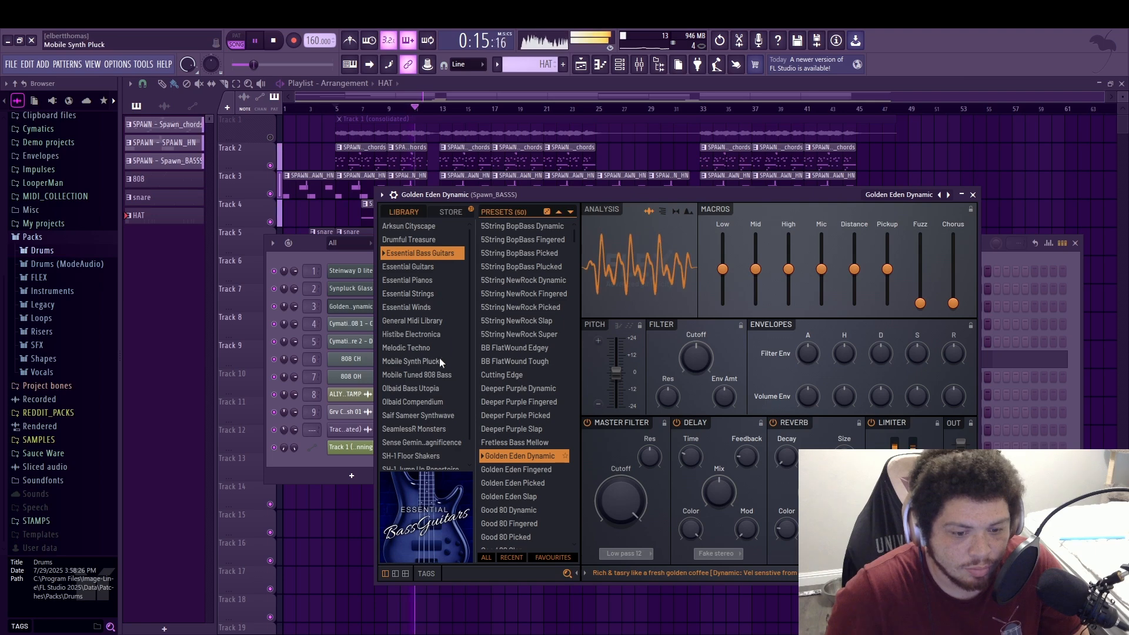
Change the bass channel's FLEX preset to 808 Flattened from Mobile Tuned 808 Bass and audition it
click(441, 376)
click(544, 361)
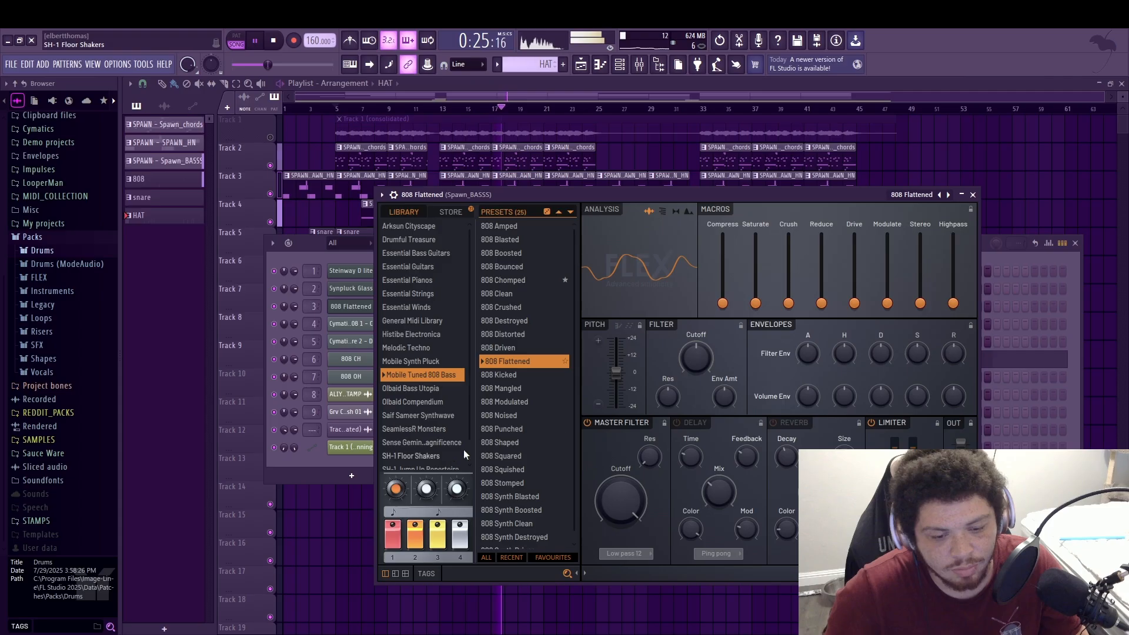
key(space)
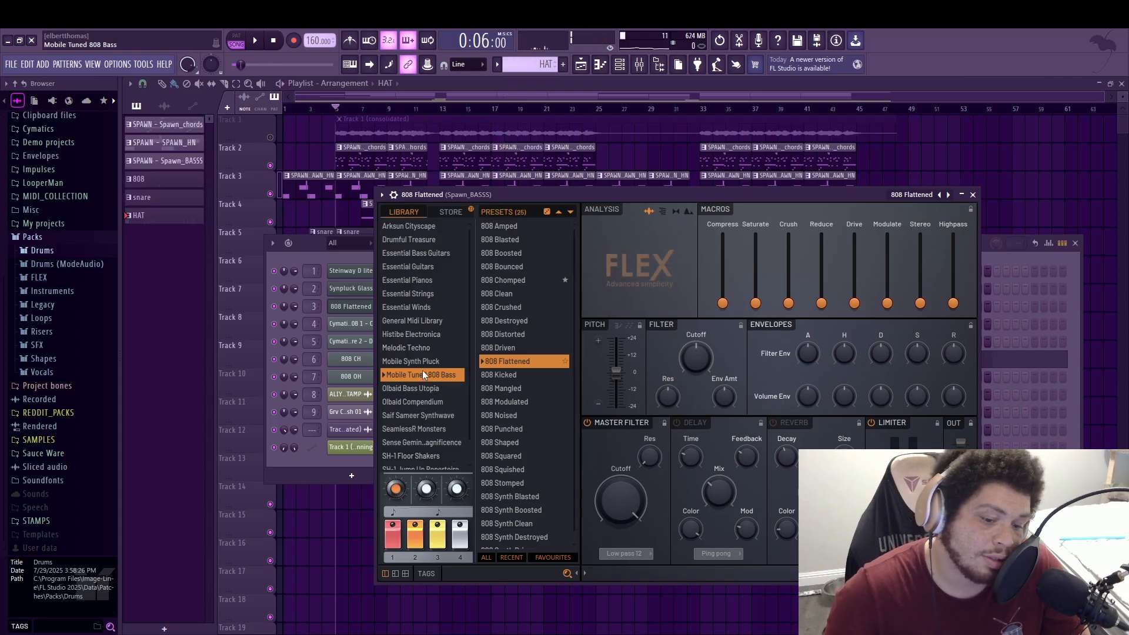
Load the Dark Chocolate preset from Arksun Cityscape for the bass channel, audition it in the arrangement, and close FLEX
click(408, 227)
scroll(521, 372, down, 10)
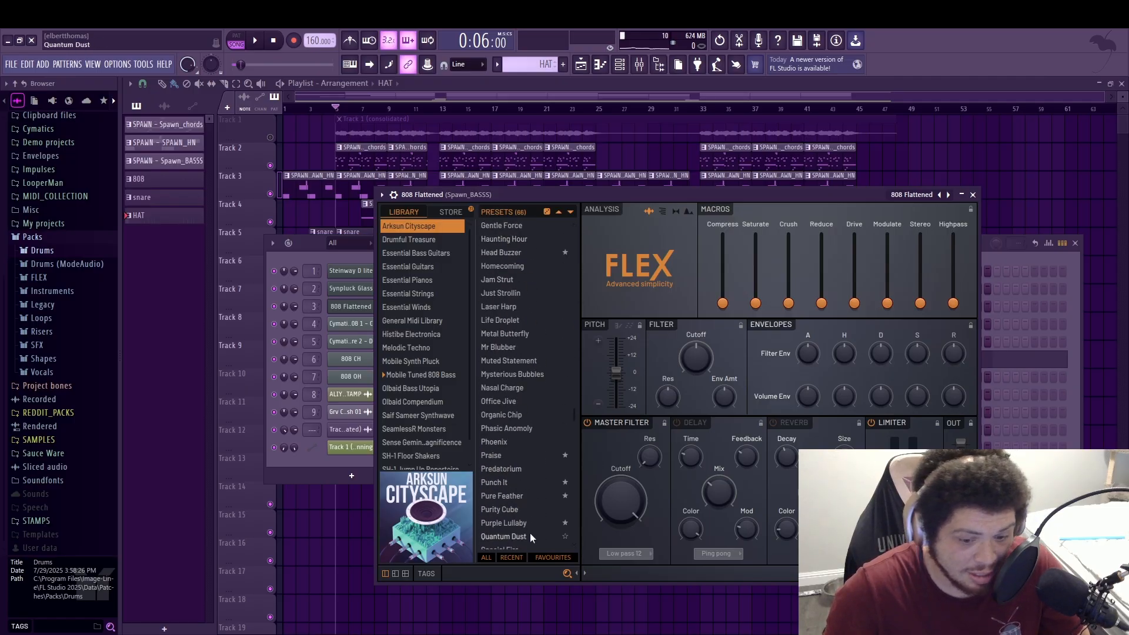
scroll(523, 477, down, 5)
scroll(523, 387, up, 5)
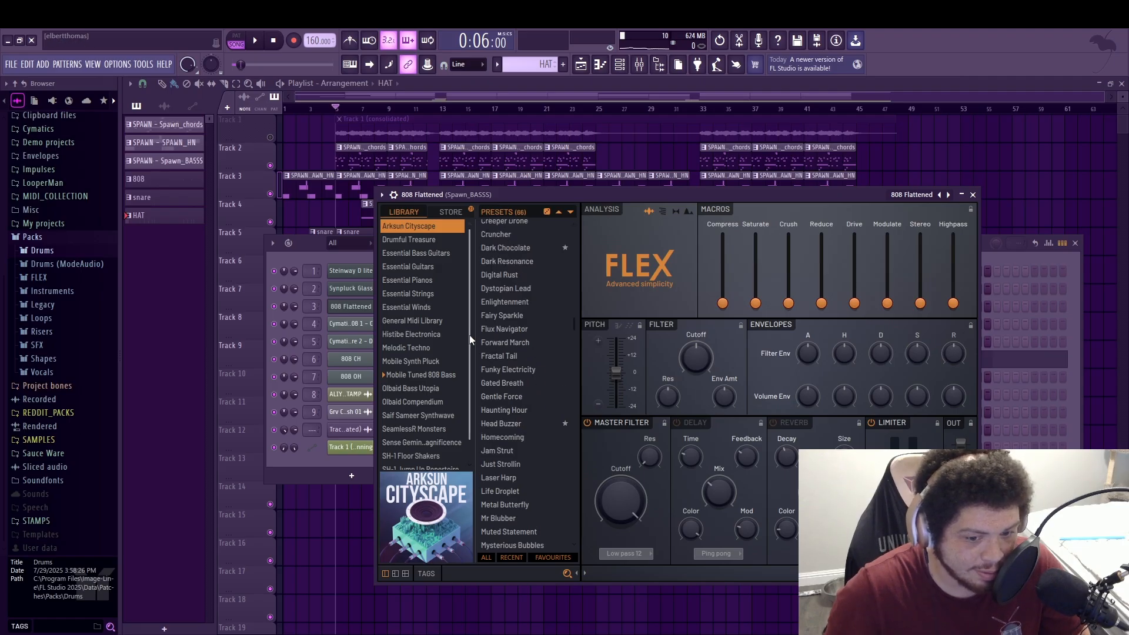
click(520, 247)
key(space)
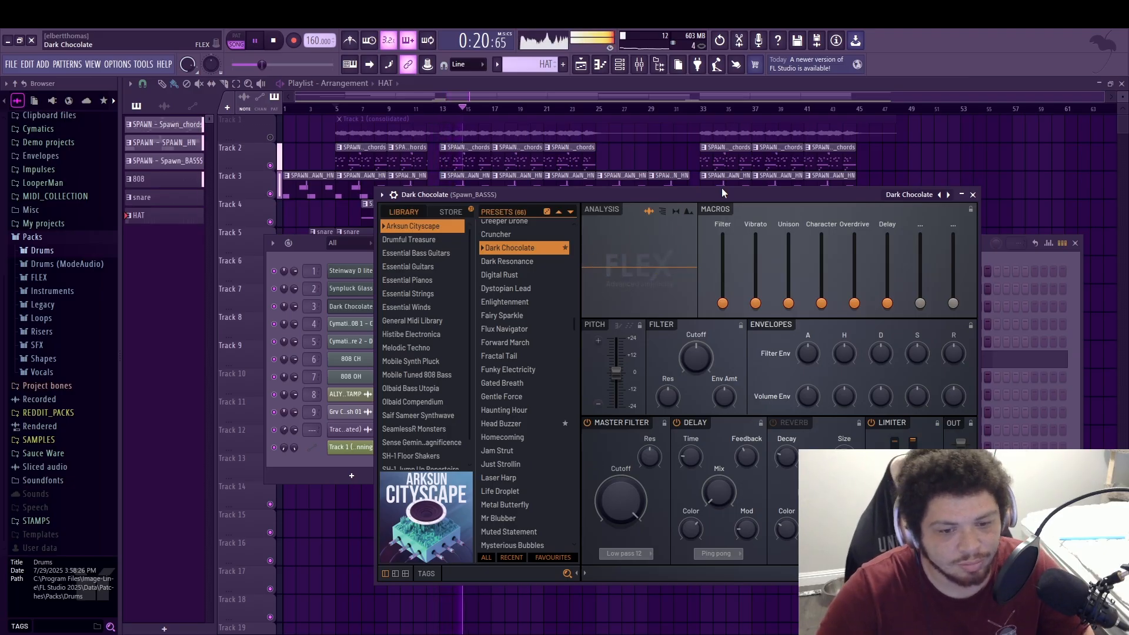
key(space)
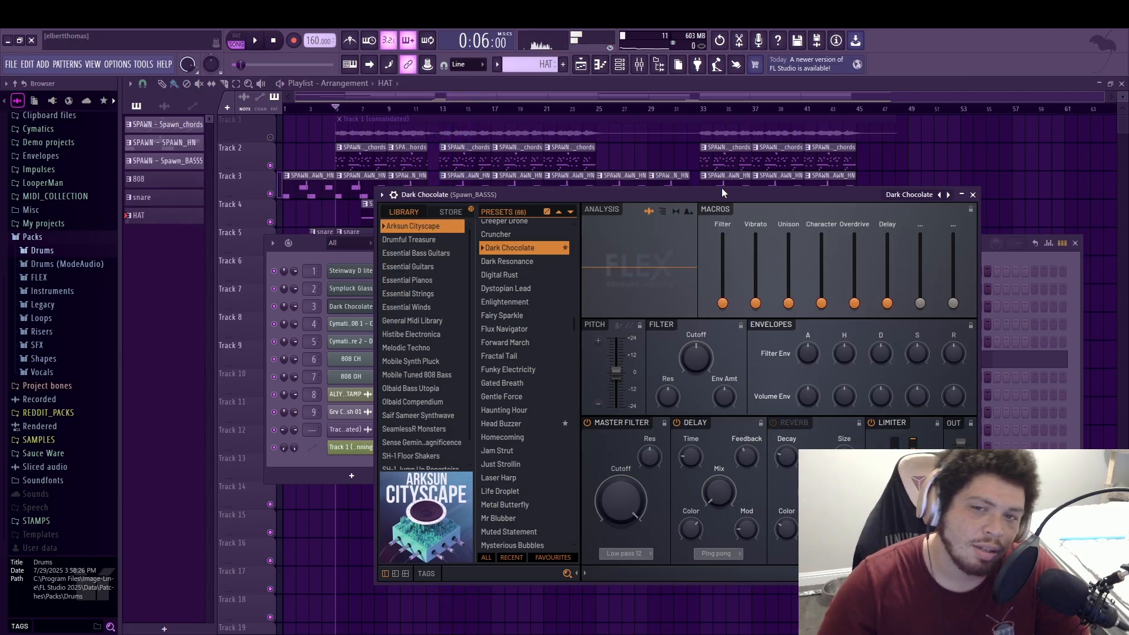
click(973, 194)
drag(654, 244, 612, 125)
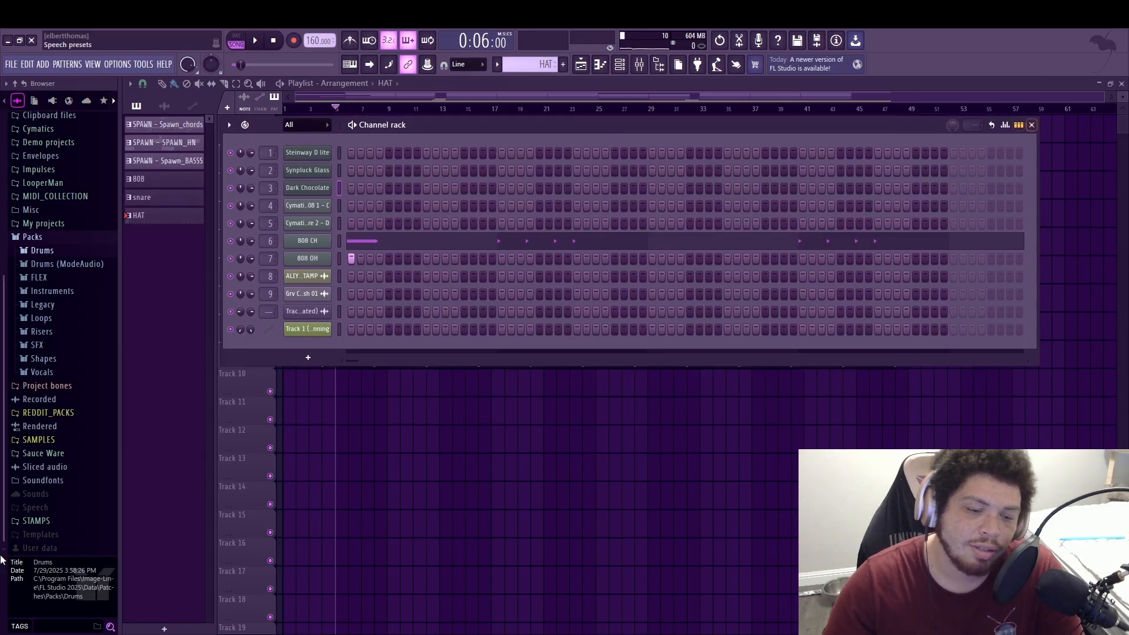
Undo the FLEX replacements to restore Spawn on the bass, SPAWN_HN and chords channels
key(ctrl+z)
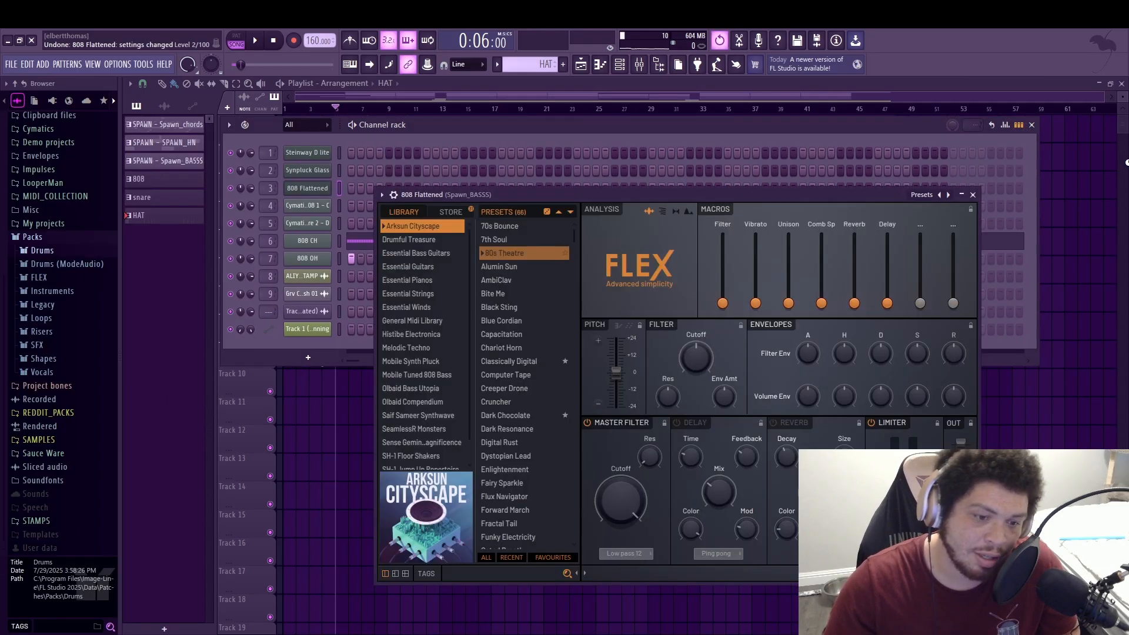
key(ctrl+z)
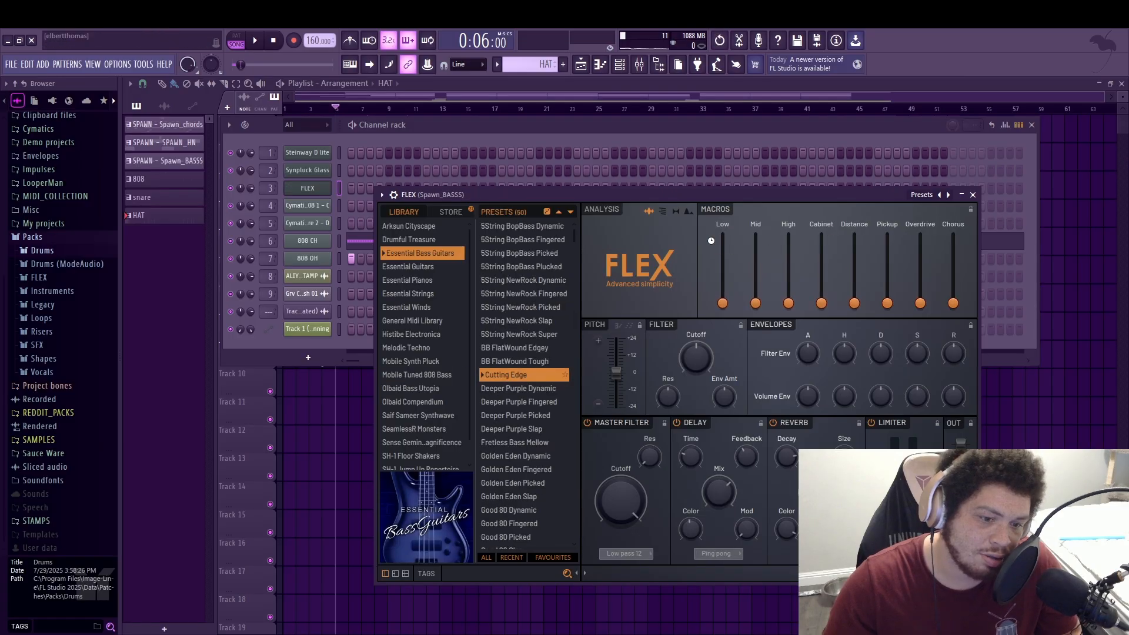
key(ctrl+z)
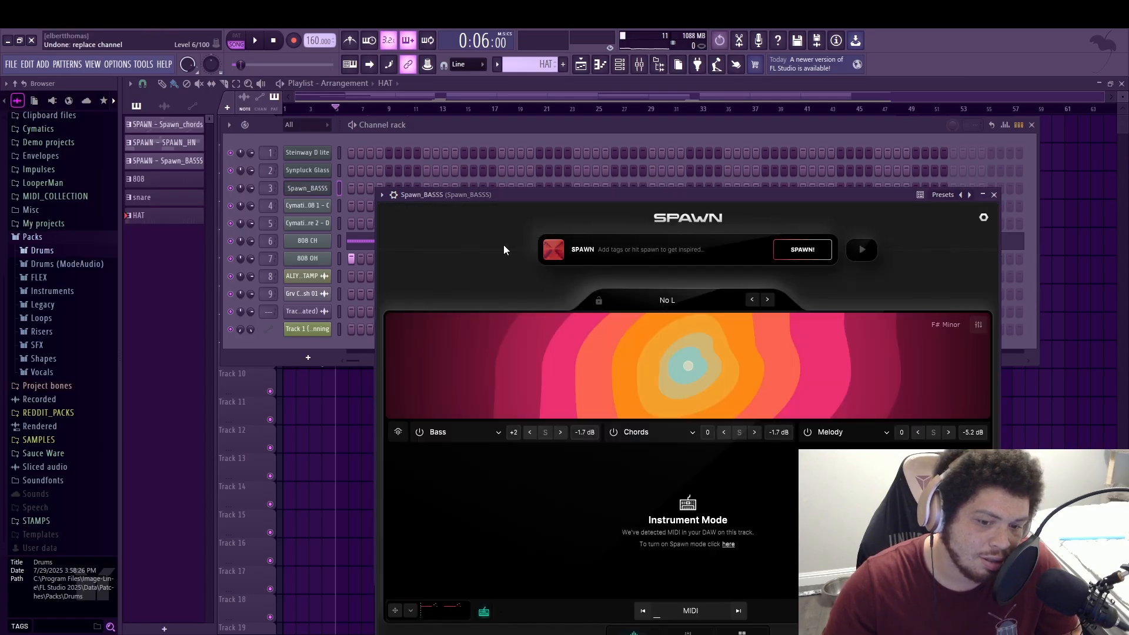
key(ctrl+z)
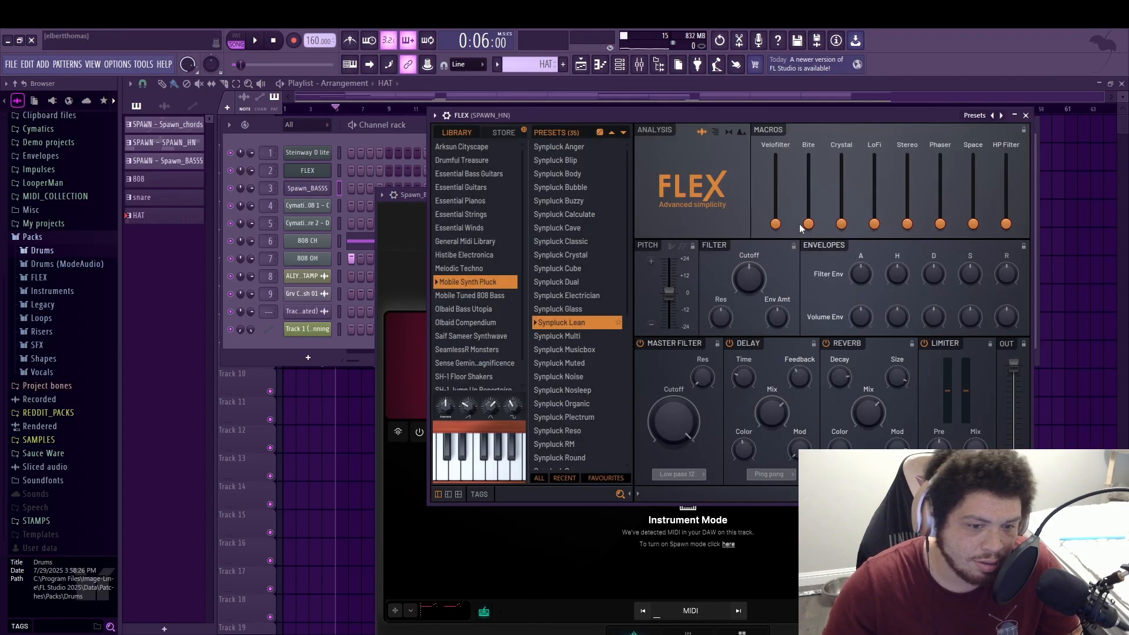
key(ctrl+z)
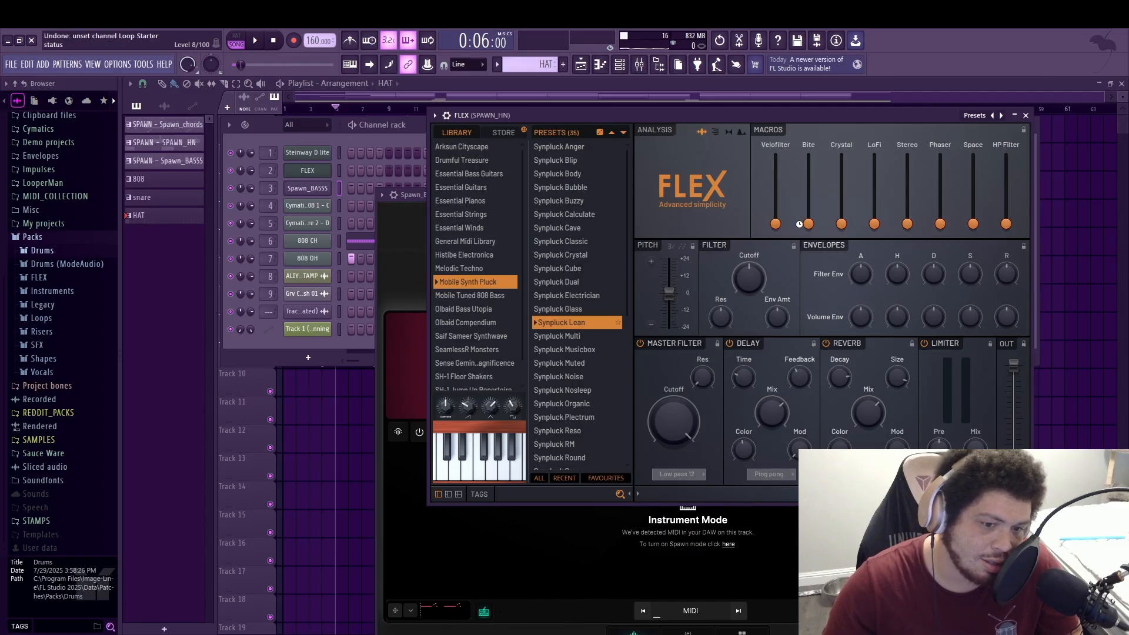
key(ctrl+z)
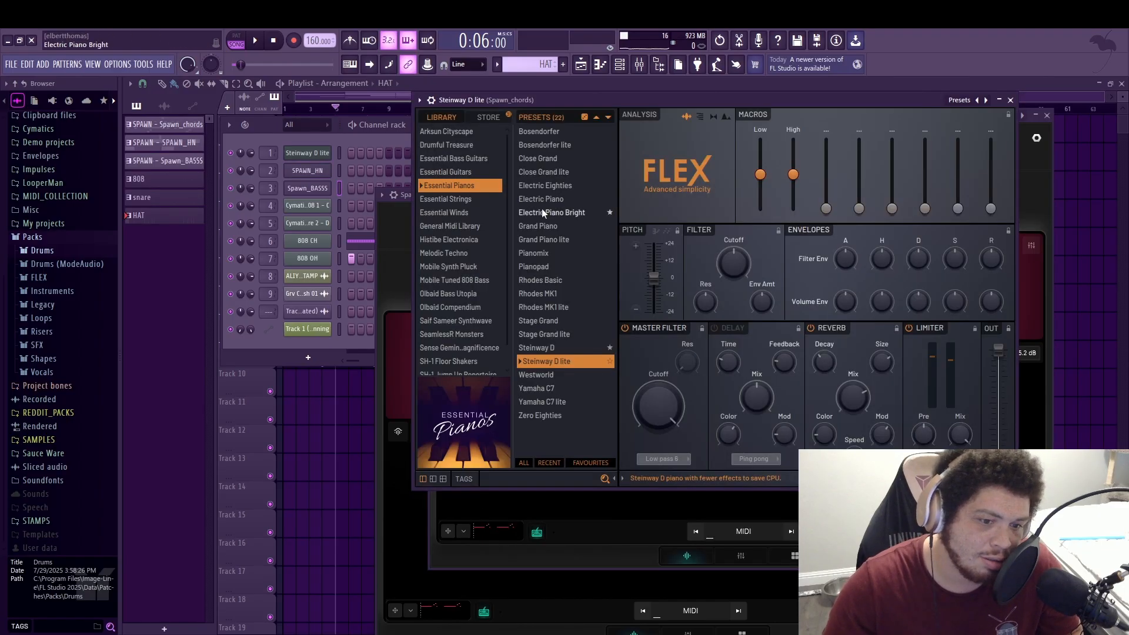
key(ctrl+z)
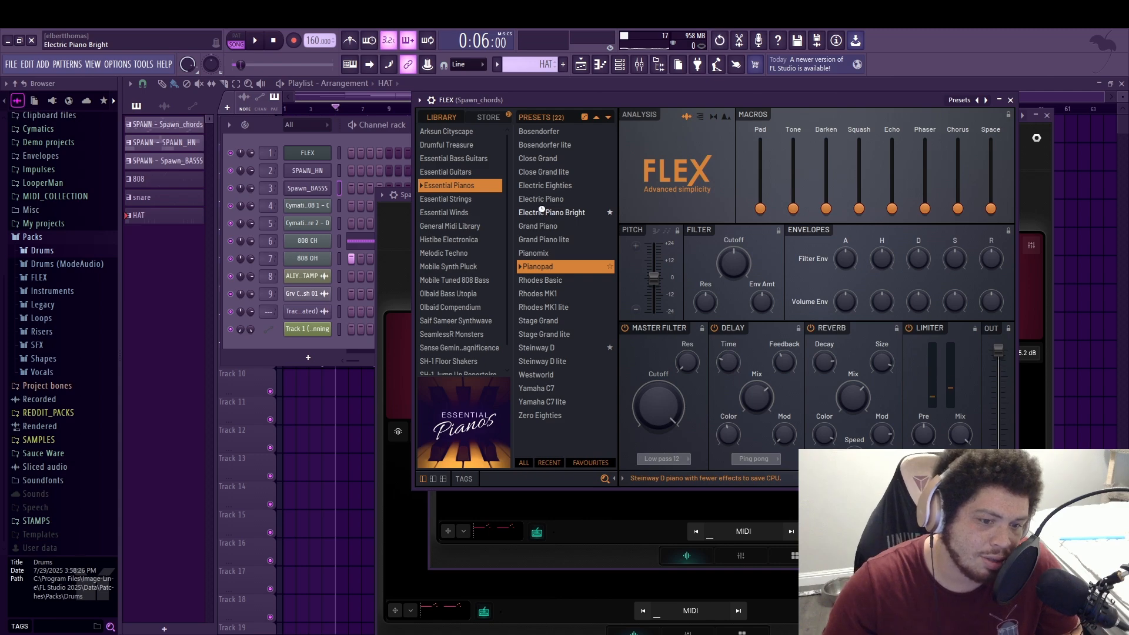
key(ctrl+z)
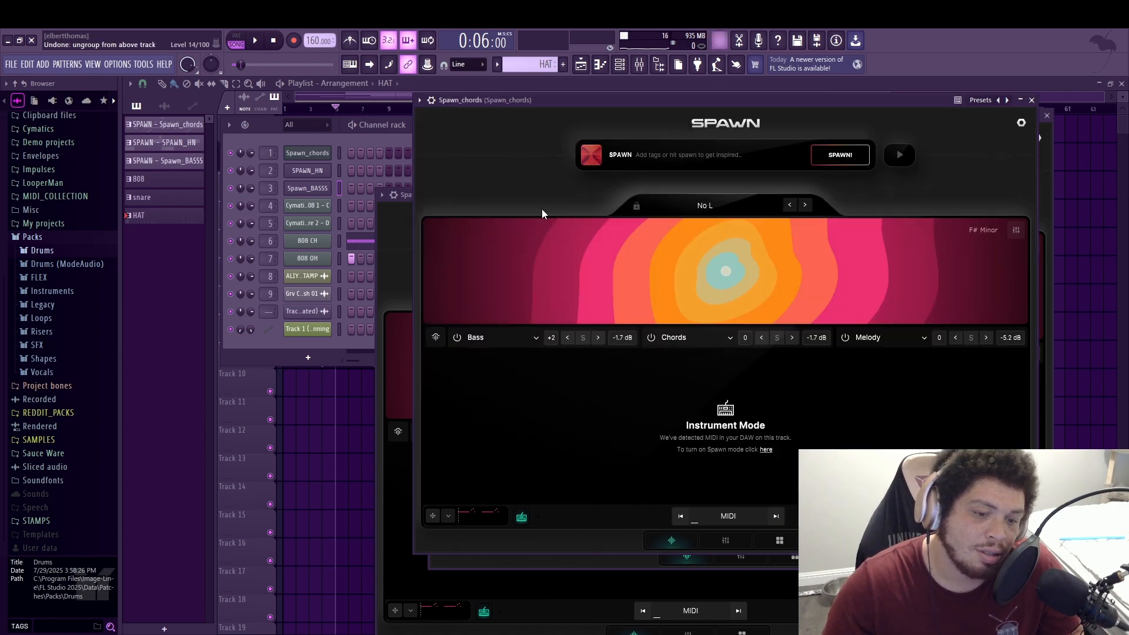
Start playback, close the three Spawn windows, and move the channel rack clear of the upper playlist tracks
key(space)
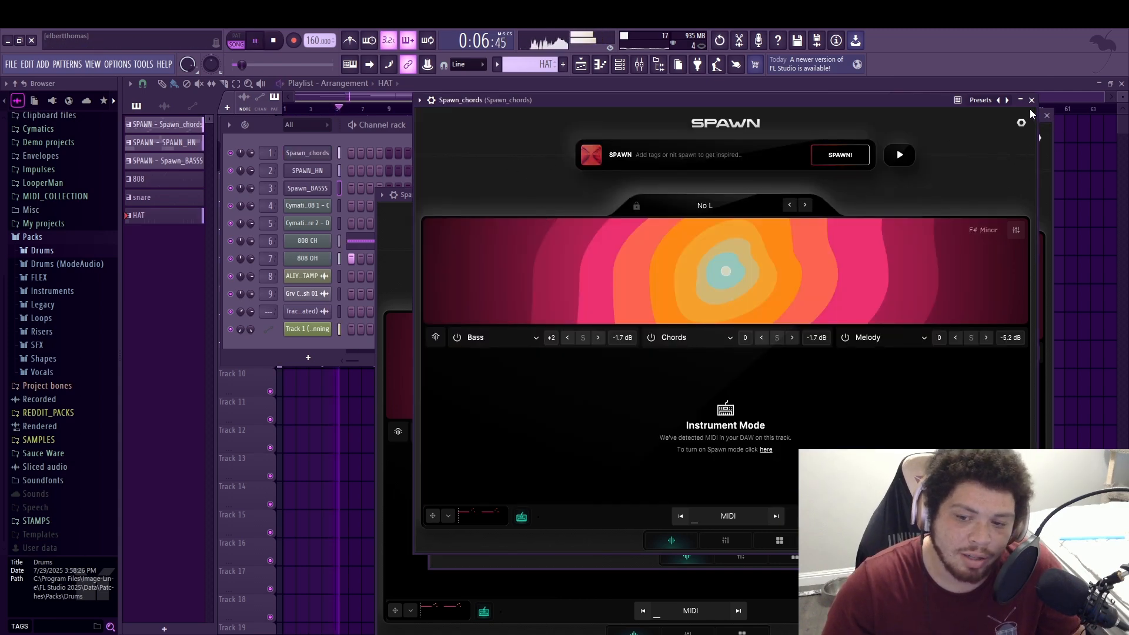
click(1031, 100)
click(1047, 115)
click(994, 195)
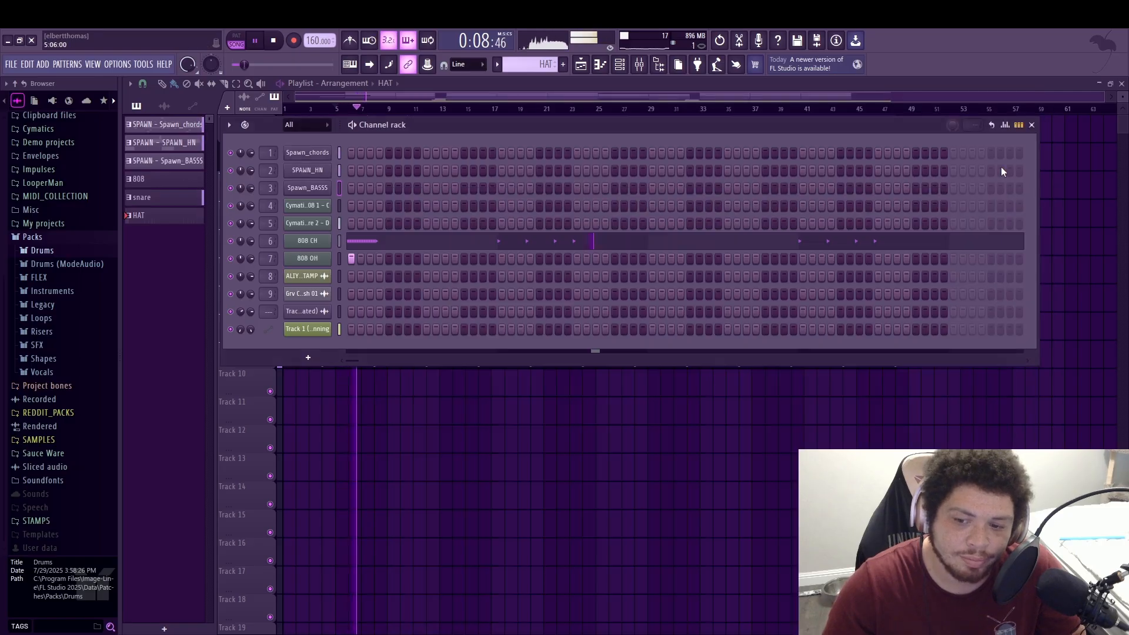
drag(888, 123, 814, 256)
Mute Track 2, unmute the consolidated Track 1 audio, and close the channel rack while listening to the arrangement
key(2)
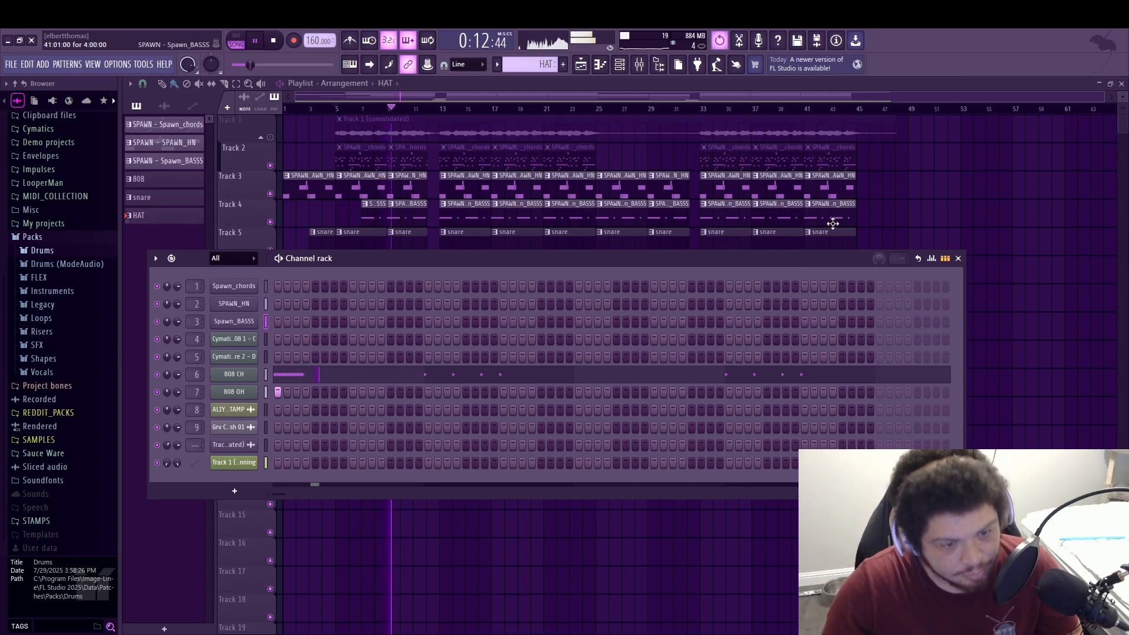
key(1)
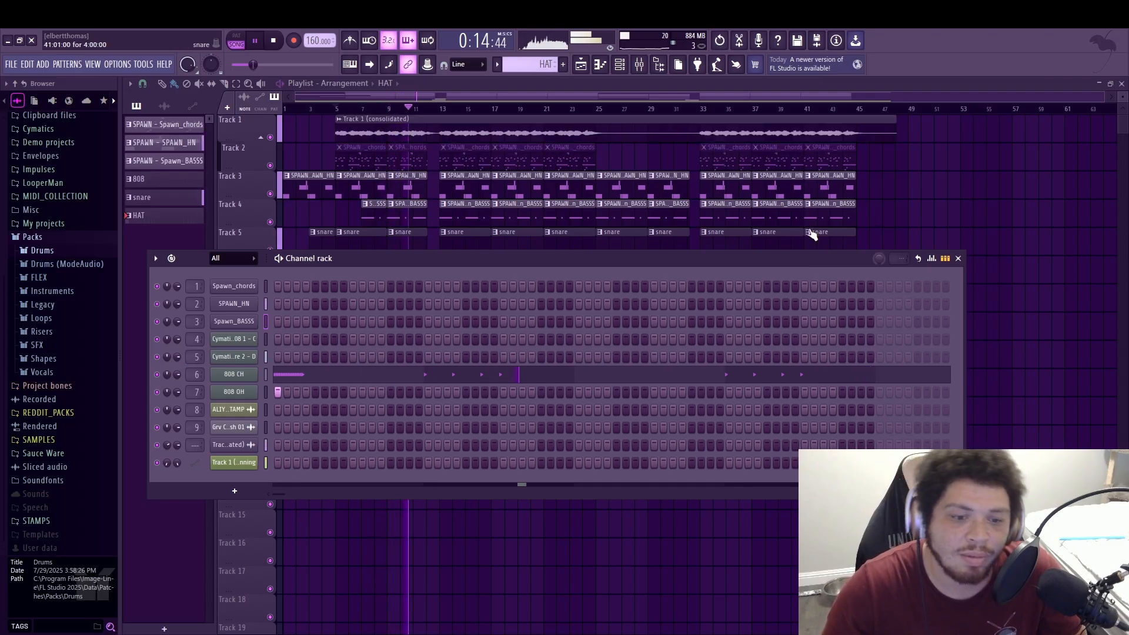
click(959, 259)
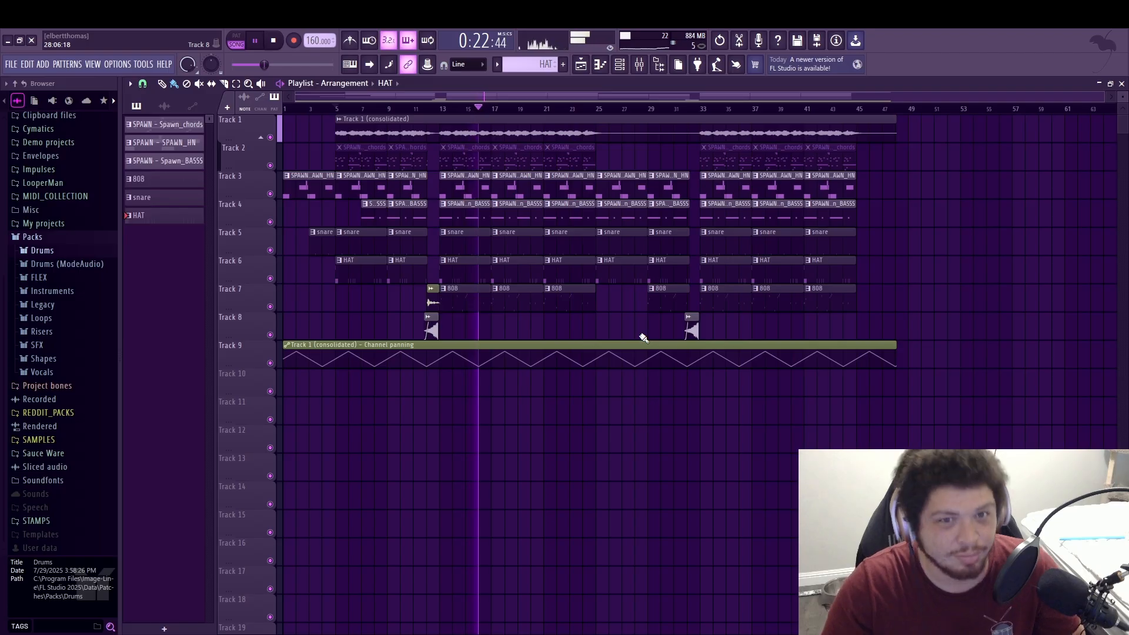
key(space)
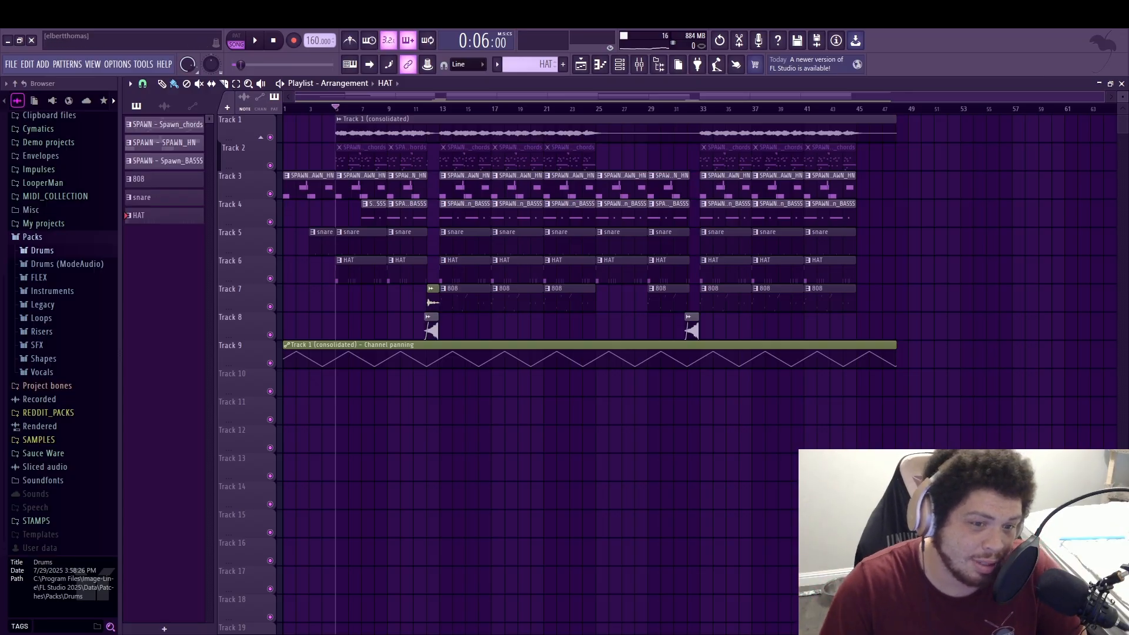
Try lowering the project tempo to about 118 BPM and undo the tempo changes
mouse_move(314, 42)
mouse_down()
mouse_move(314, 66)
mouse_move(315, 22)
mouse_up()
key(ctrl+z)
key(ctrl+z)
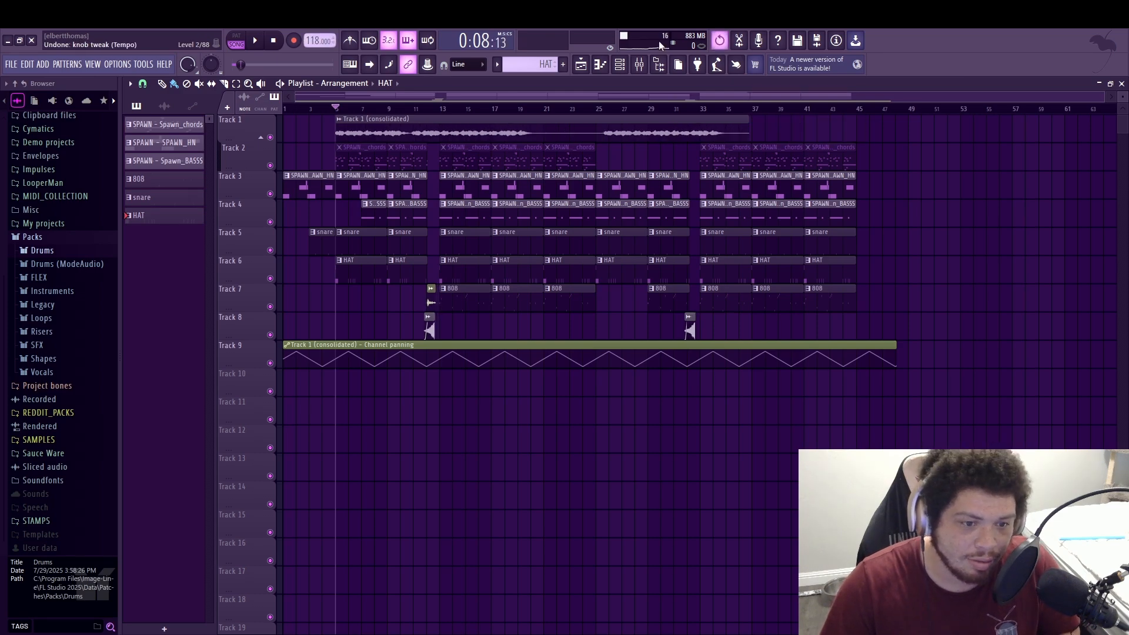
key(ctrl+z)
Set the time-stretching mode of the Track 1 (consolidated) audio clip to high quality realtime stretching
double_click(735, 121)
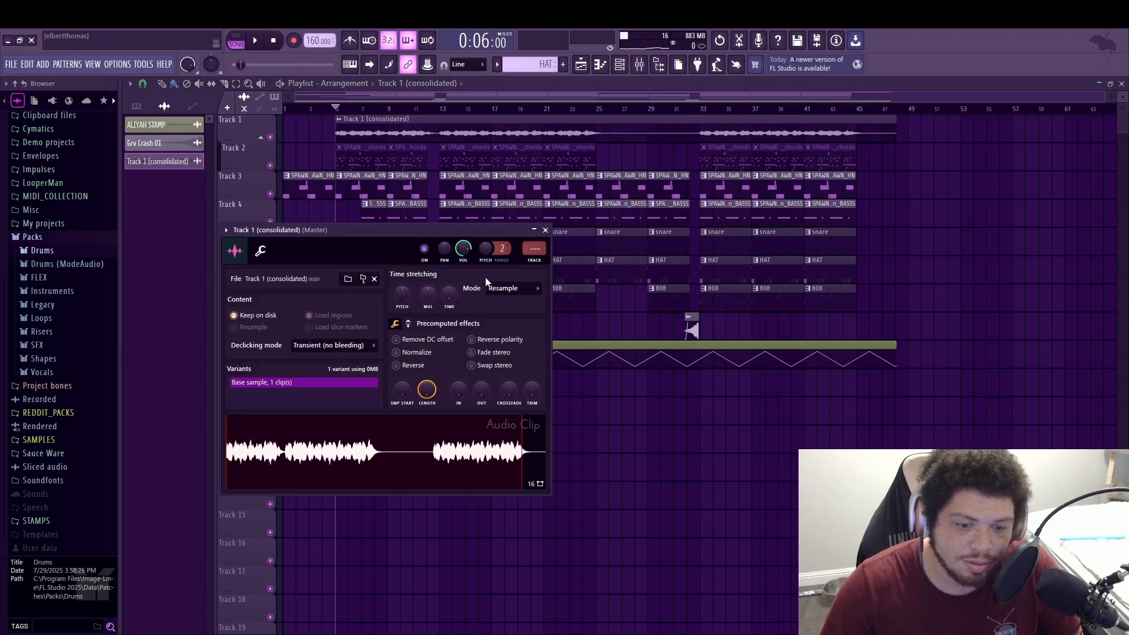
click(504, 289)
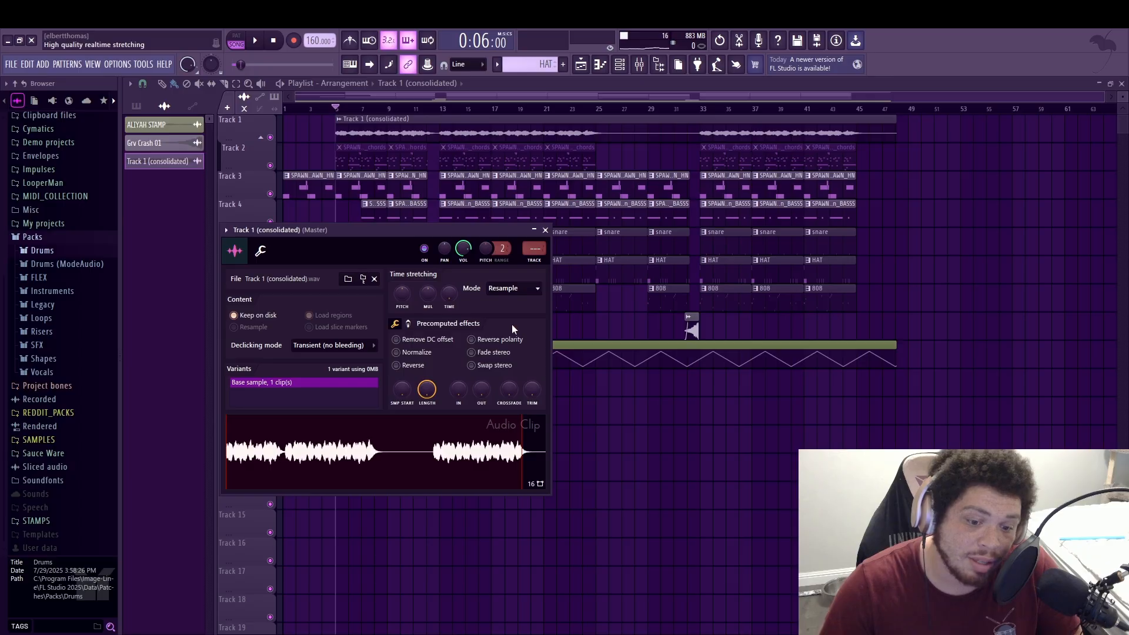
click(510, 324)
key(Escape)
Lower the project tempo to 120 BPM and play back the arrangement
drag(310, 40, 310, 63)
key(space)
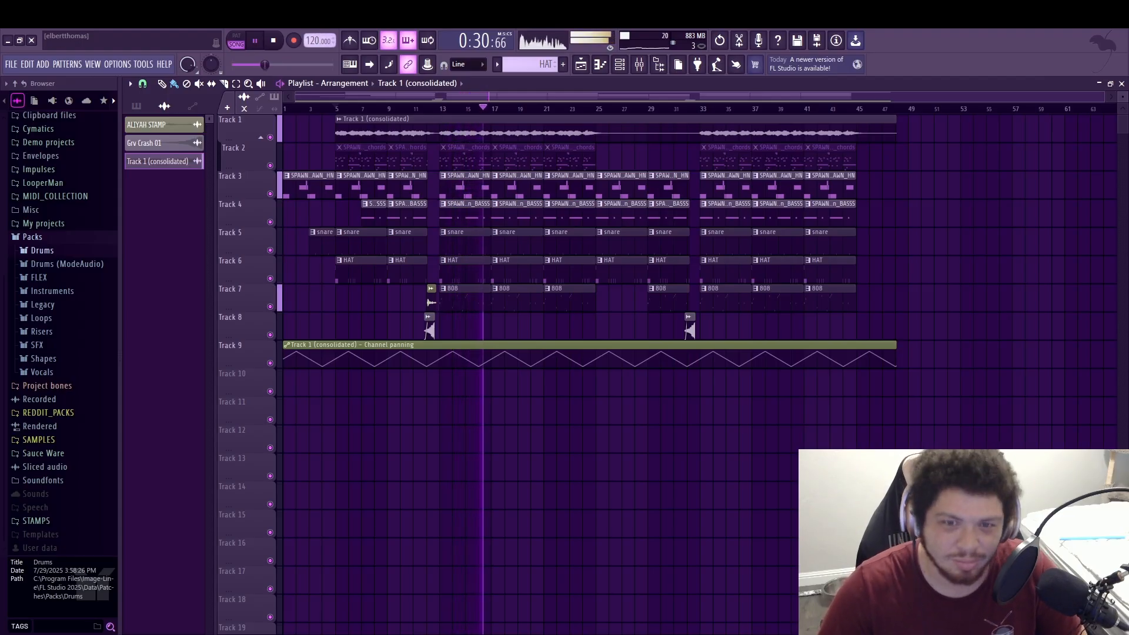
key(space)
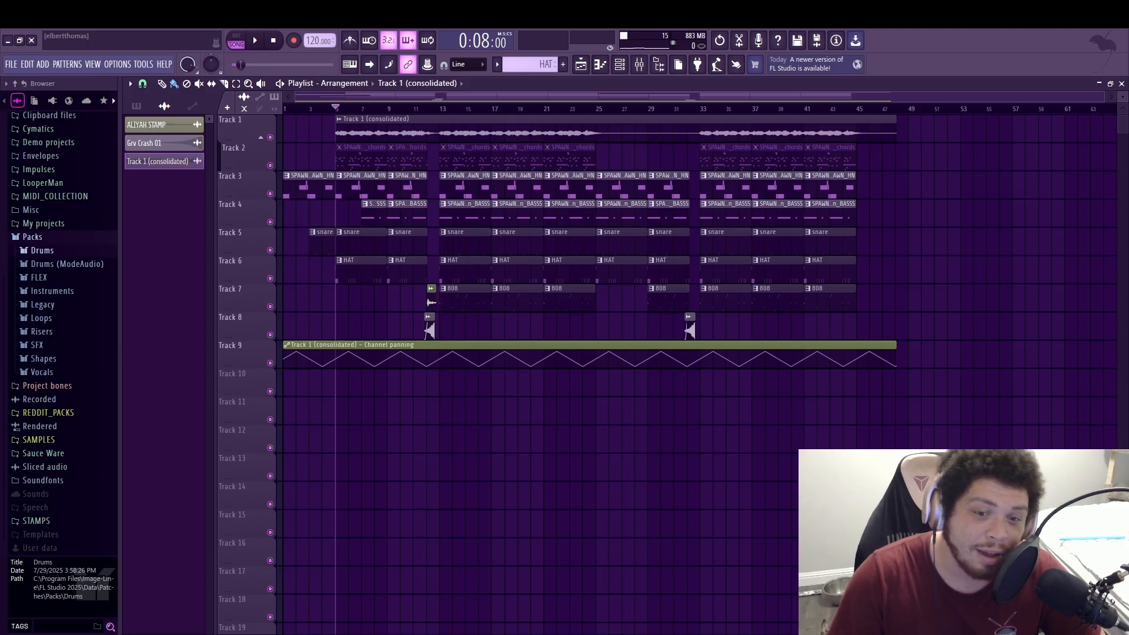
Open the piano roll and channel rack, then bring up the Spawn_chords instrument window and reposition it
click(599, 65)
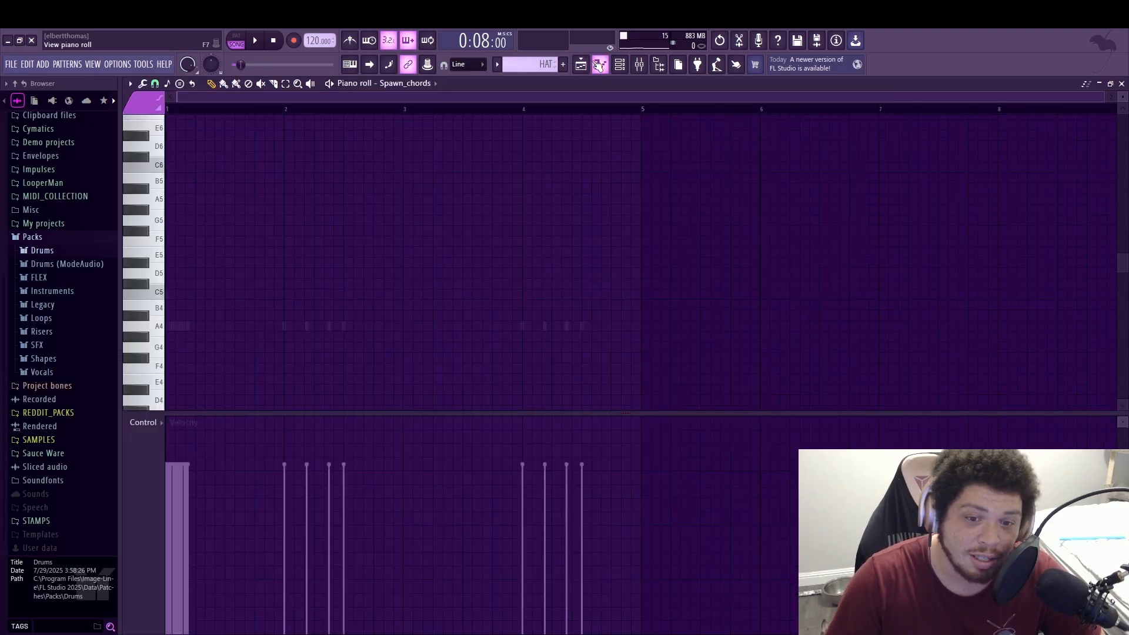
click(619, 64)
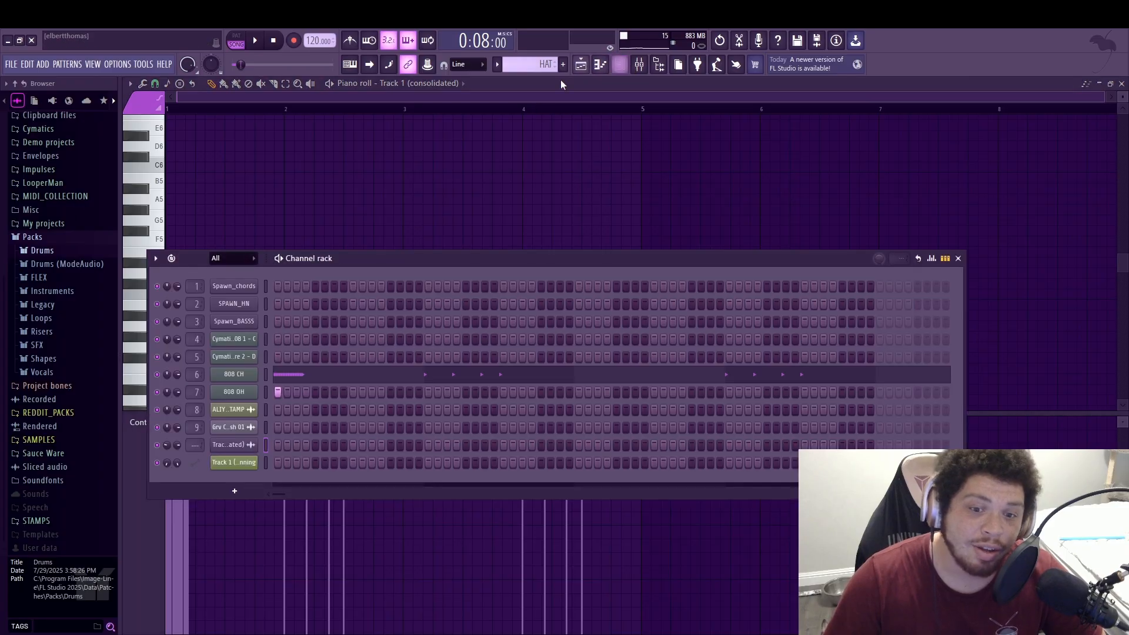
click(238, 288)
drag(934, 112, 637, 113)
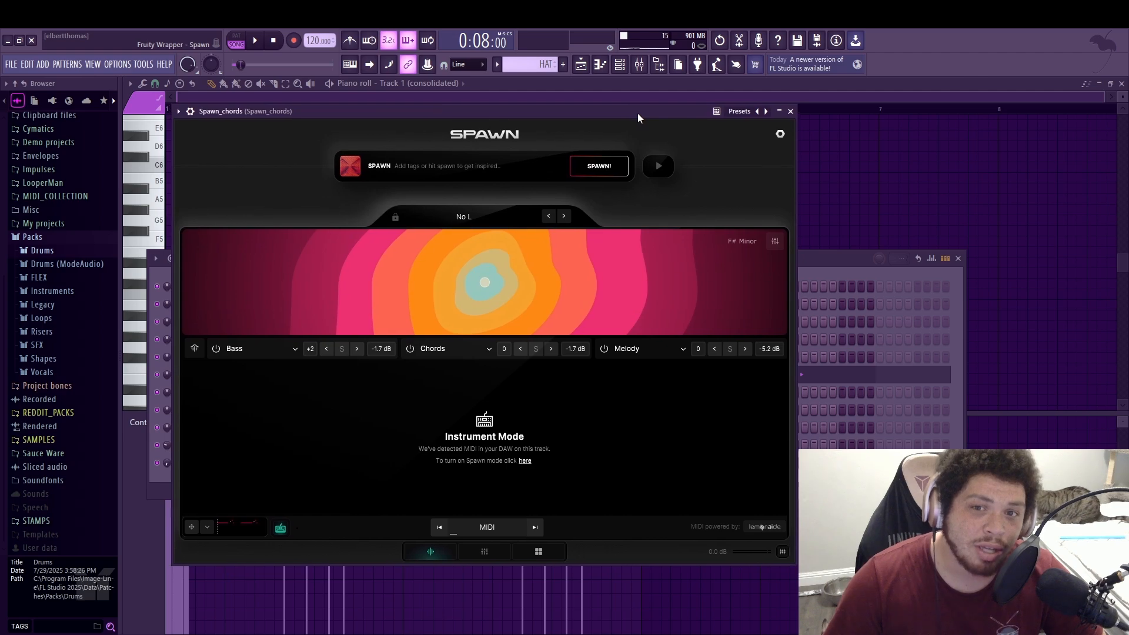